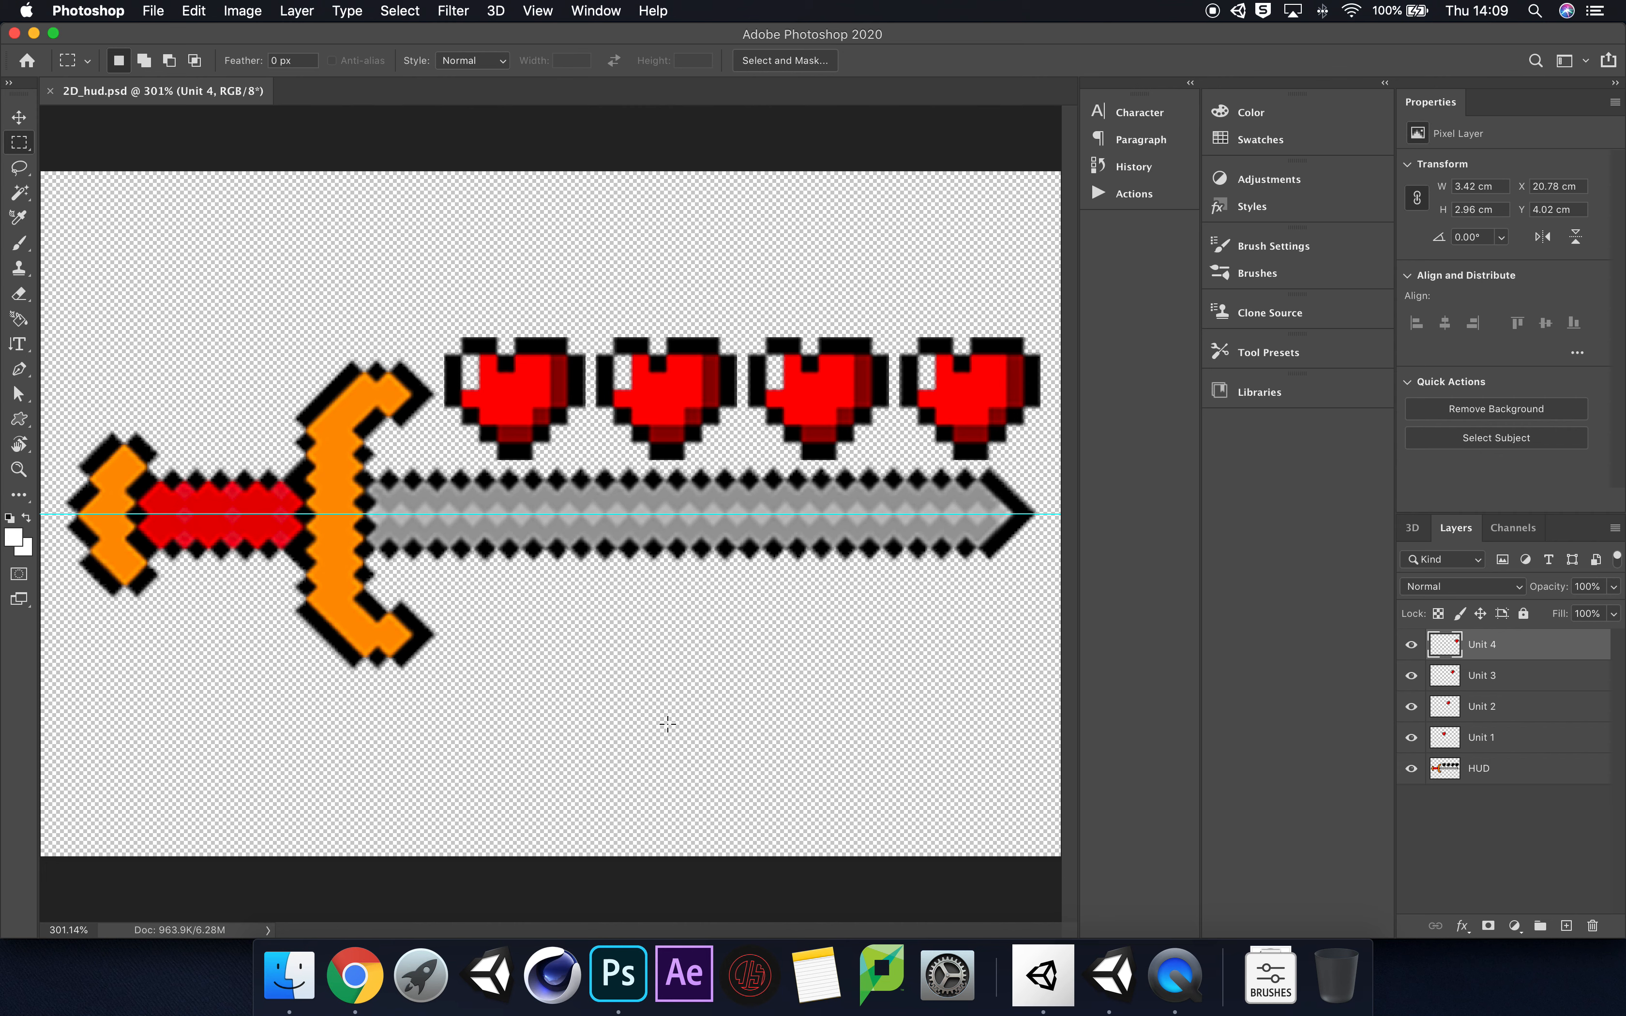
# Step: Switch to Unity, select Unit_4 under Canvas > HUD > Heart_Units, and disable and re-enable it to preview losing a heart
pyautogui.click(1119, 974)
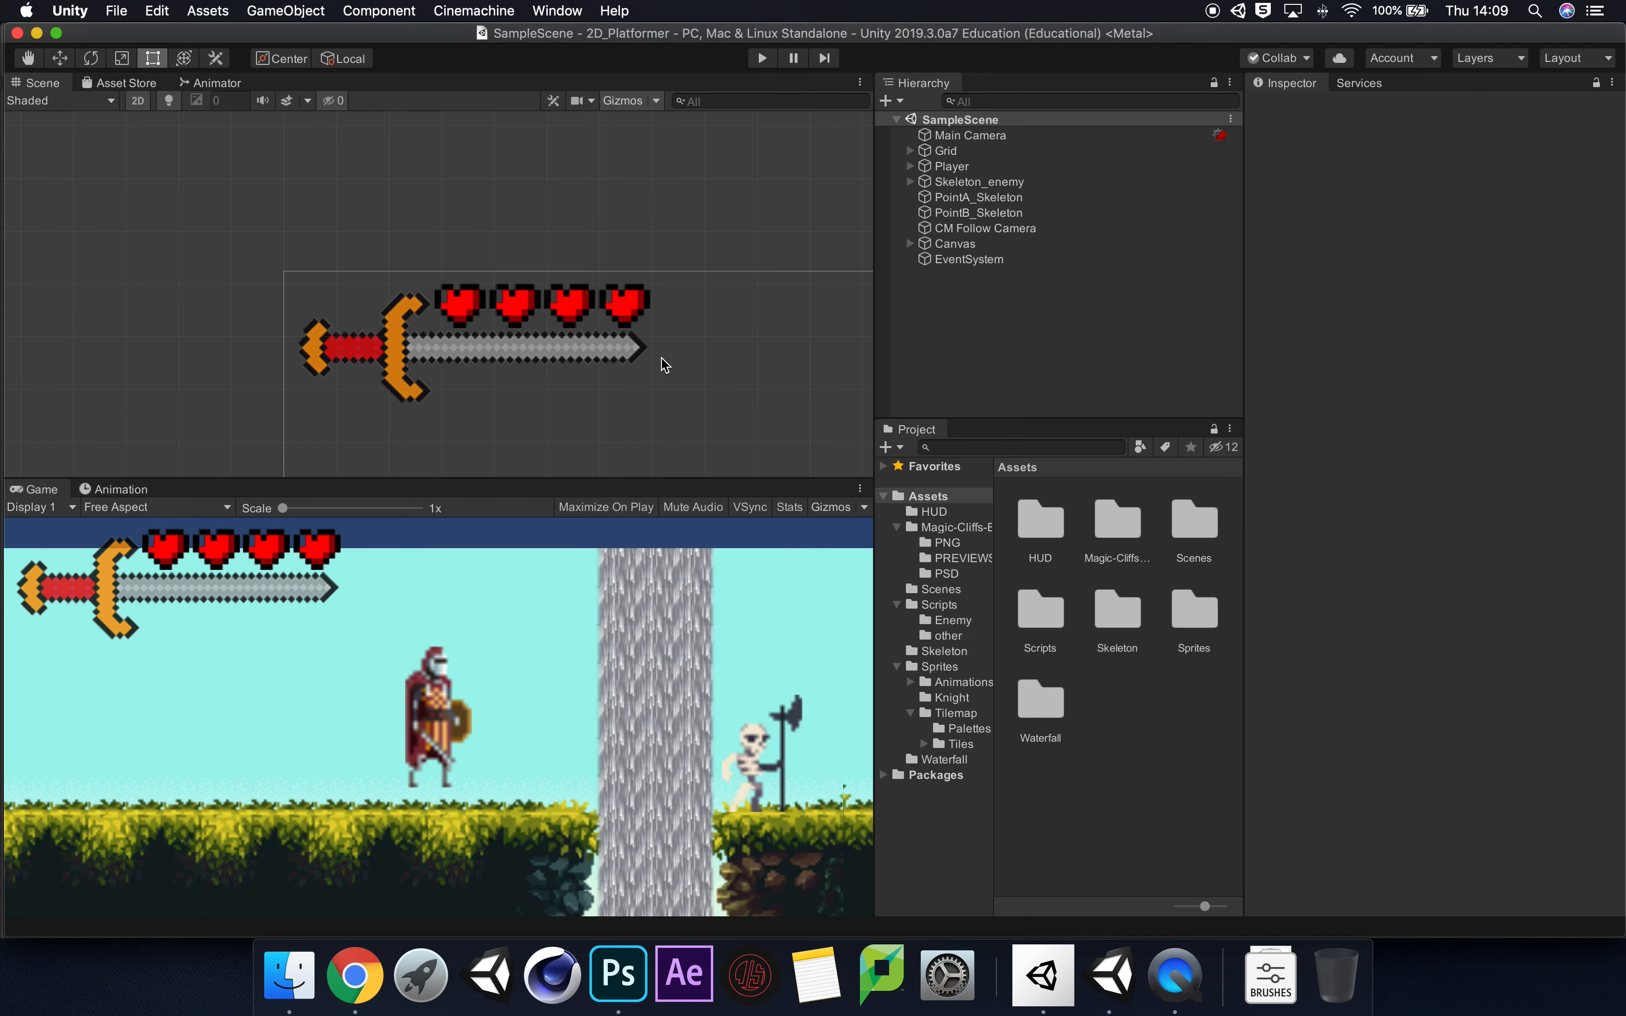
pyautogui.click(910, 244)
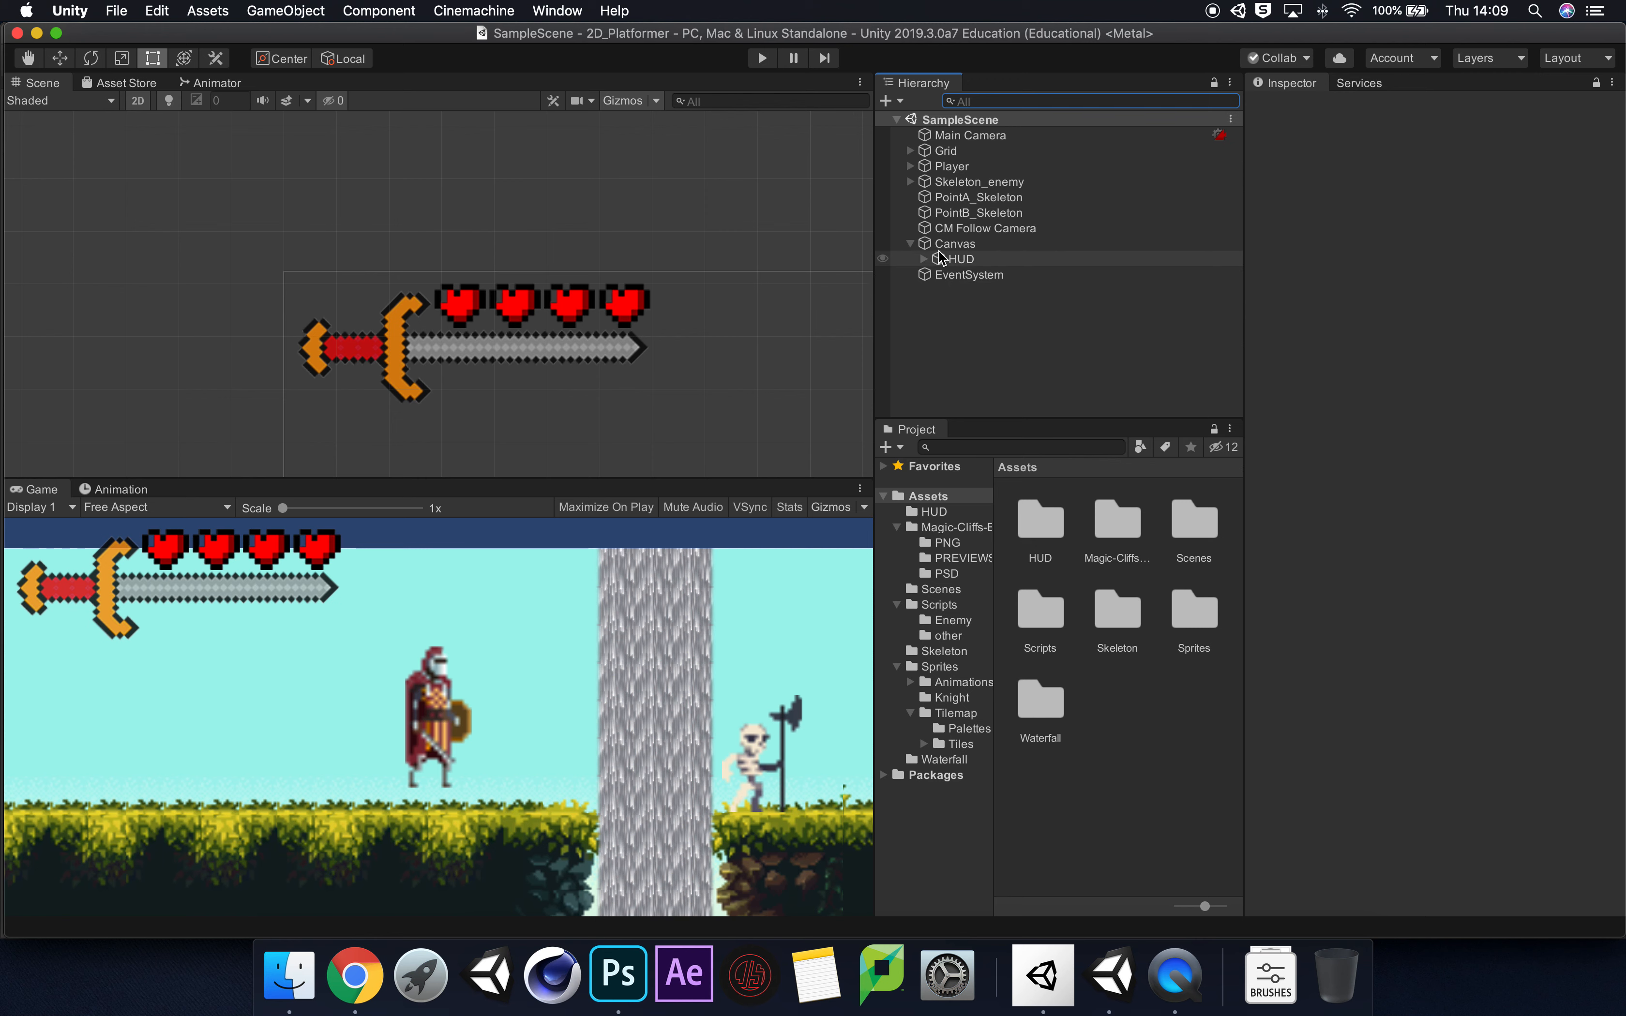
pyautogui.click(925, 259)
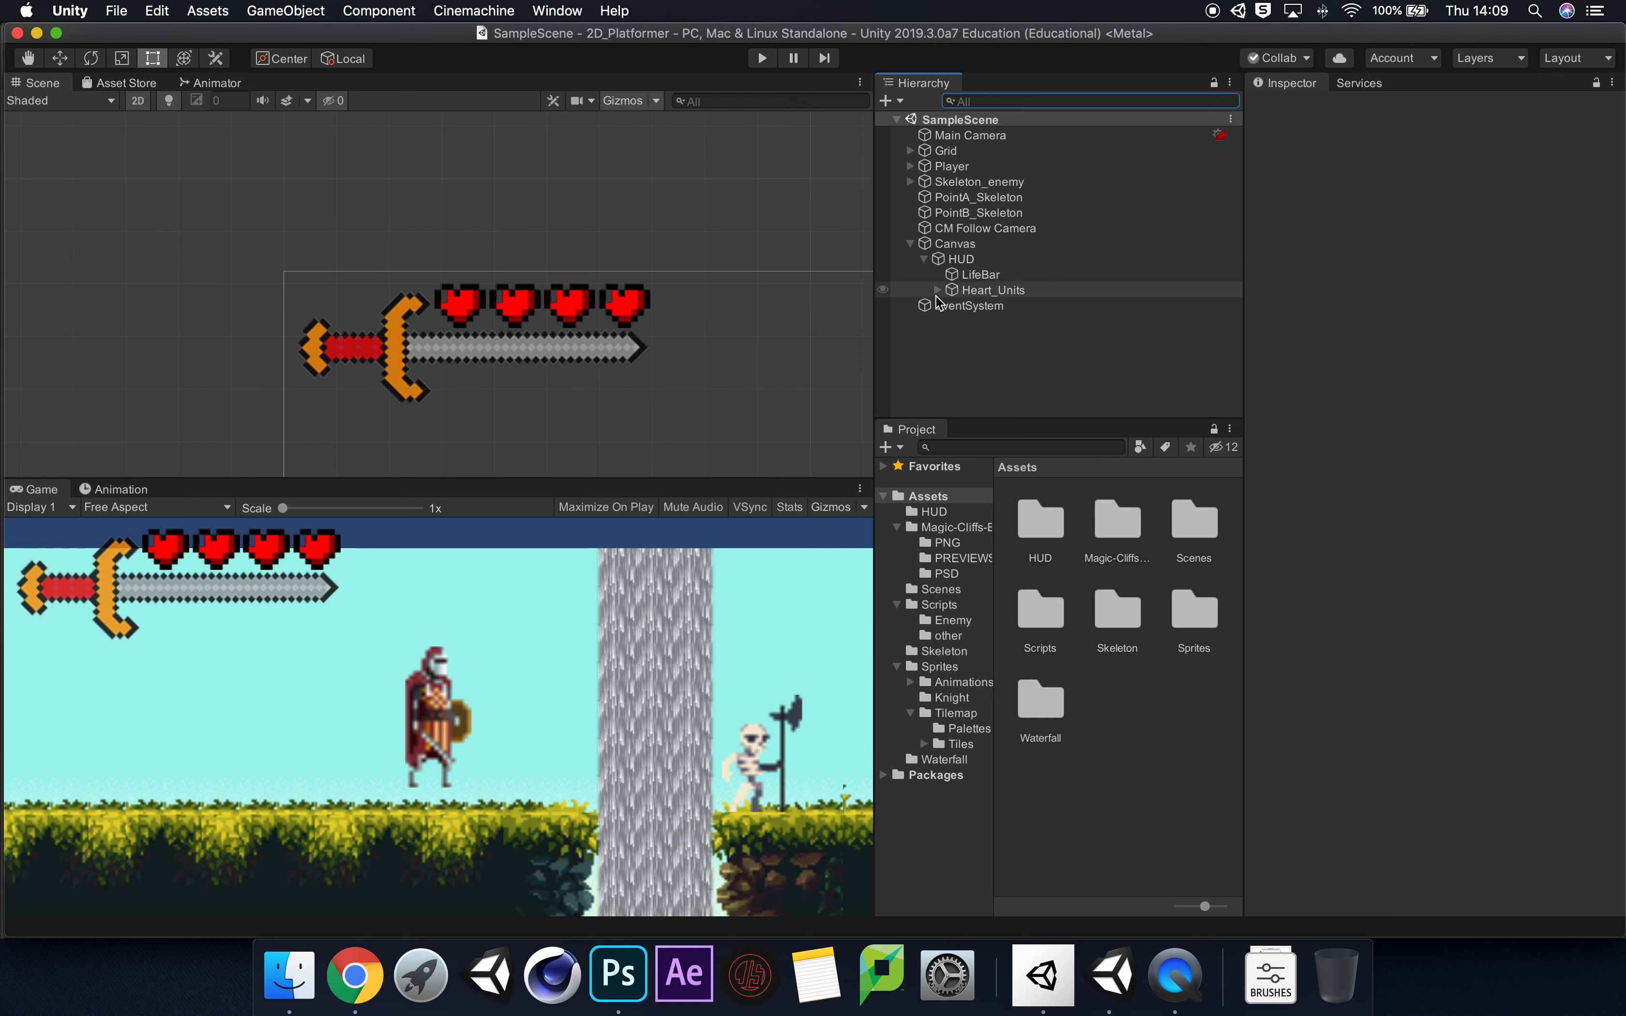
pyautogui.click(938, 291)
pyautogui.click(993, 352)
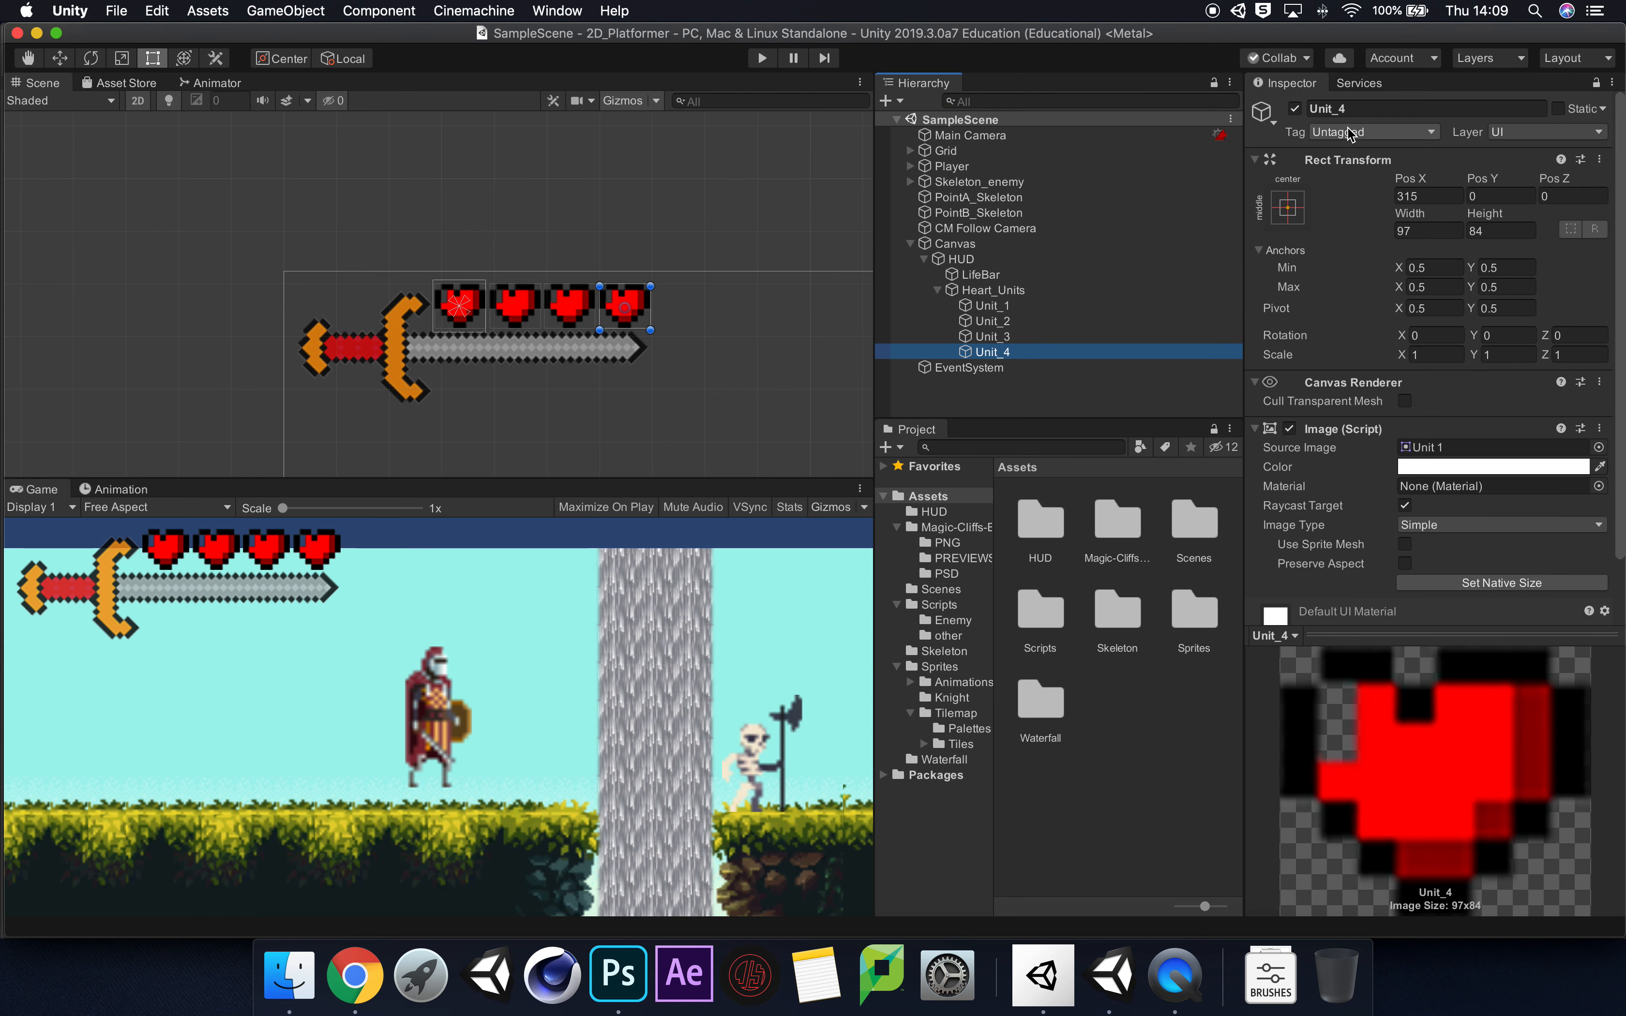
pyautogui.click(1296, 109)
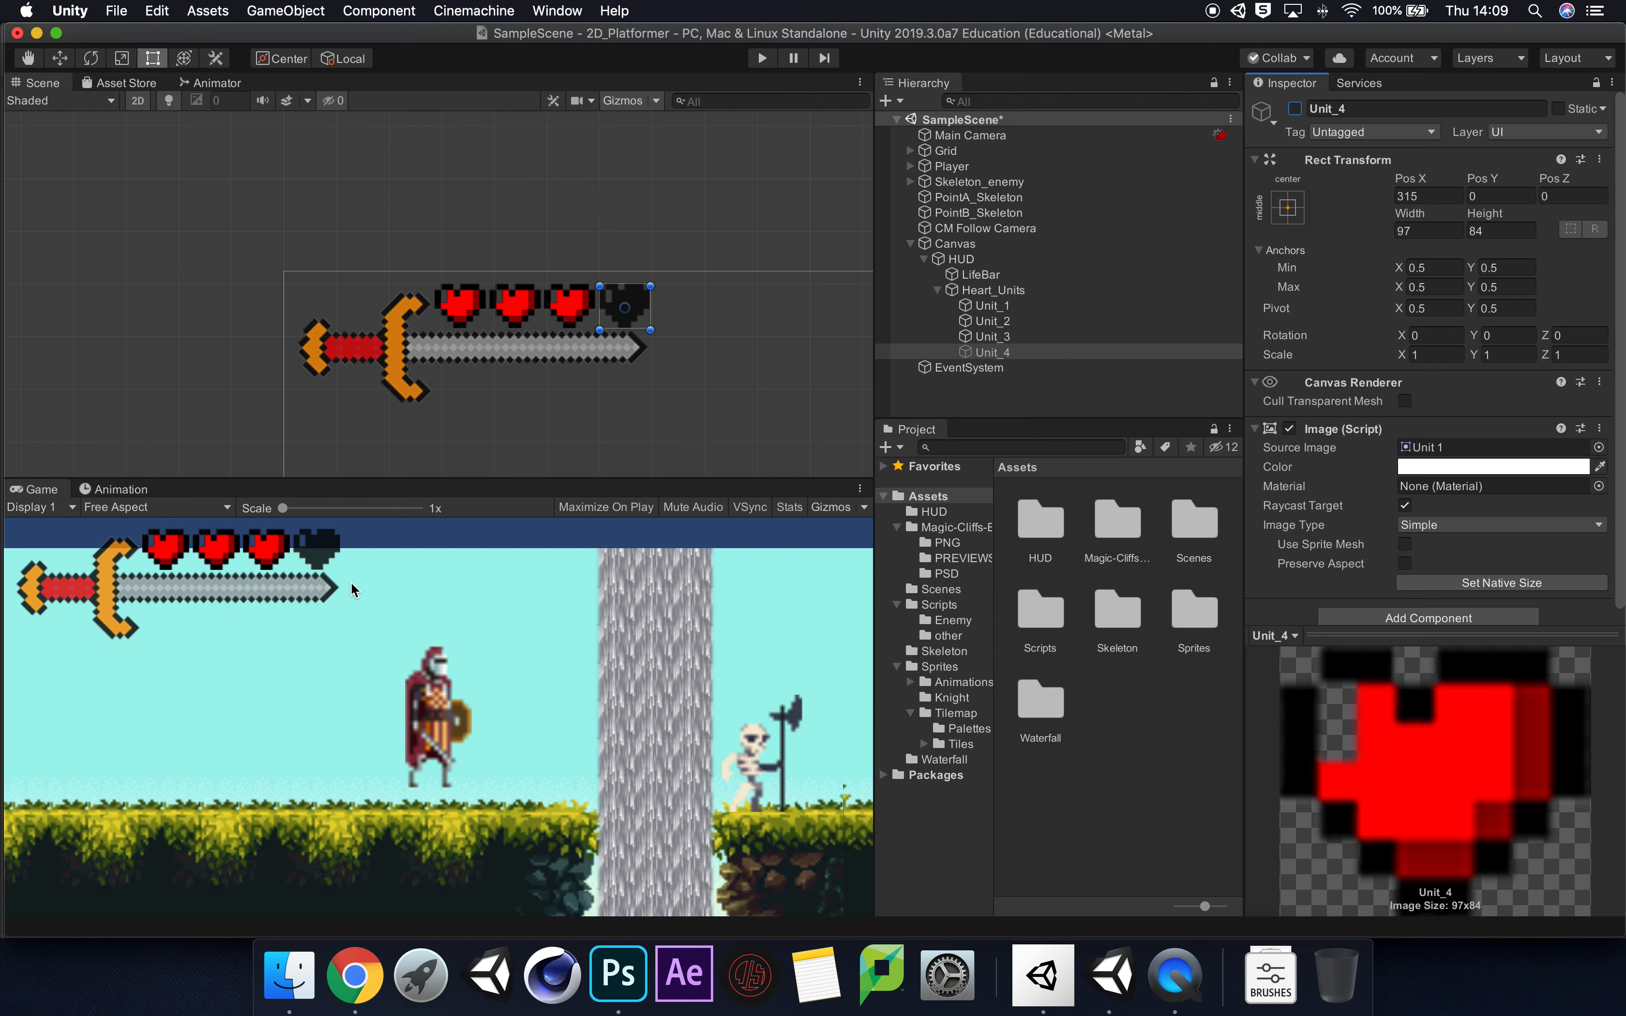
pyautogui.click(1295, 109)
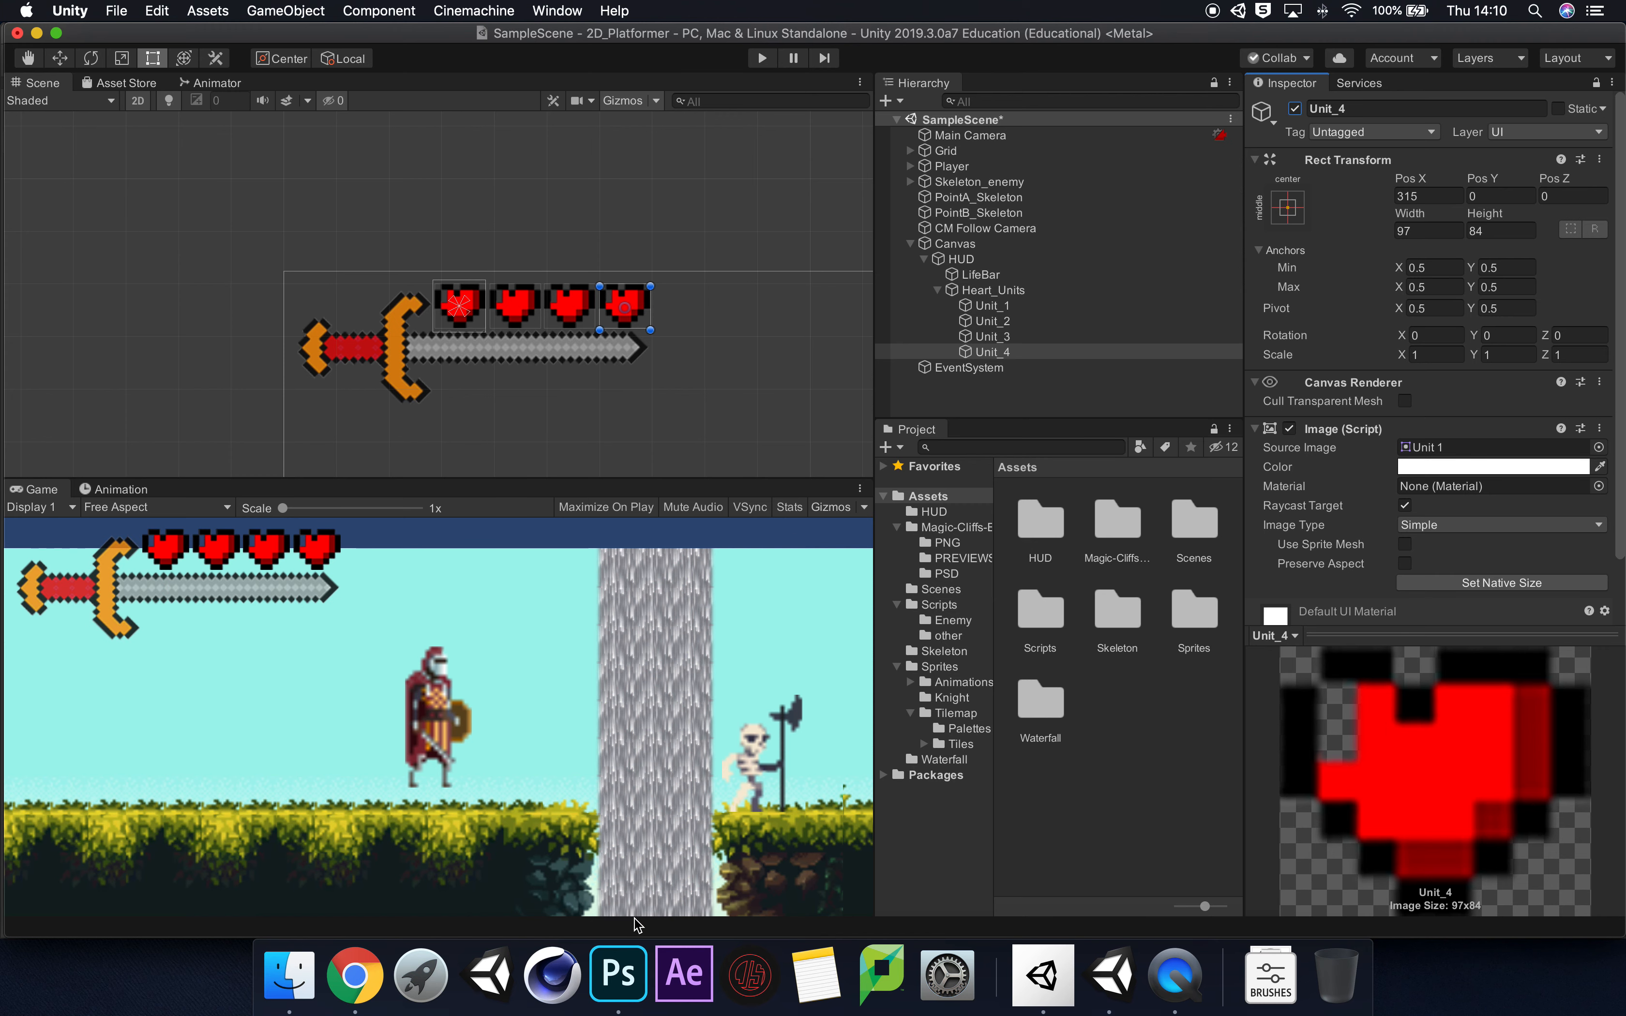
# Step: Switch to Chrome and browse the "2d game hud" image results for references, previewing the ArtStation Bingo Game HUD Icons image
pyautogui.click(618, 974)
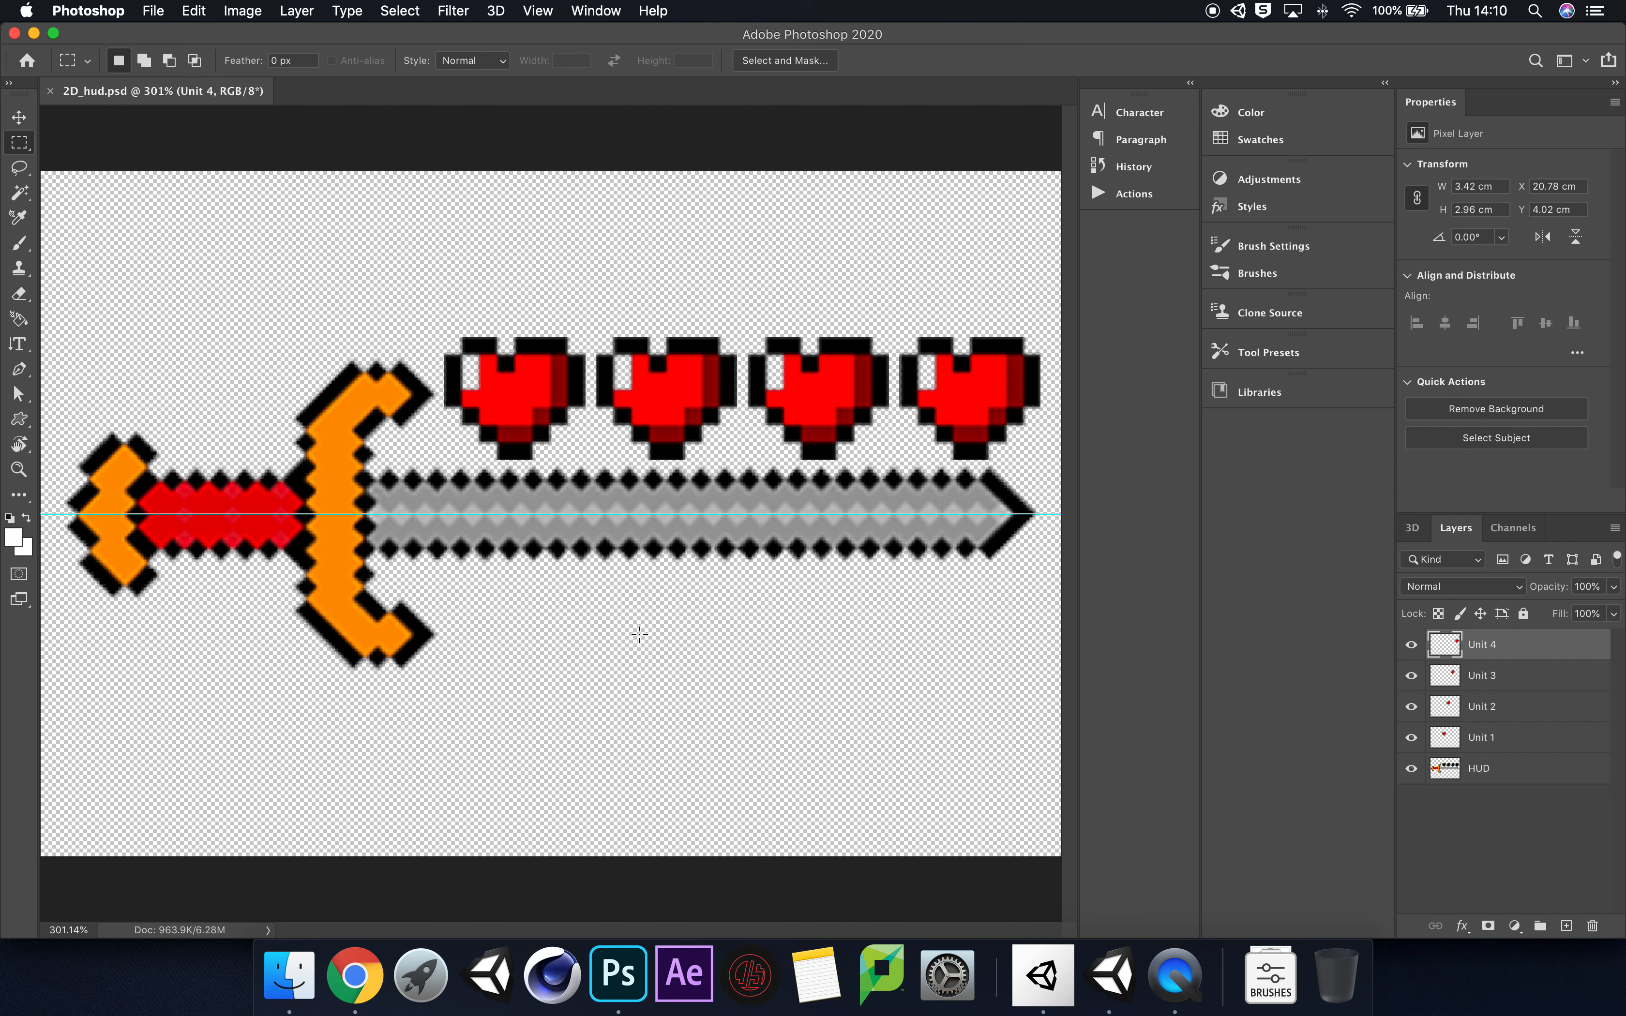
pyautogui.click(355, 974)
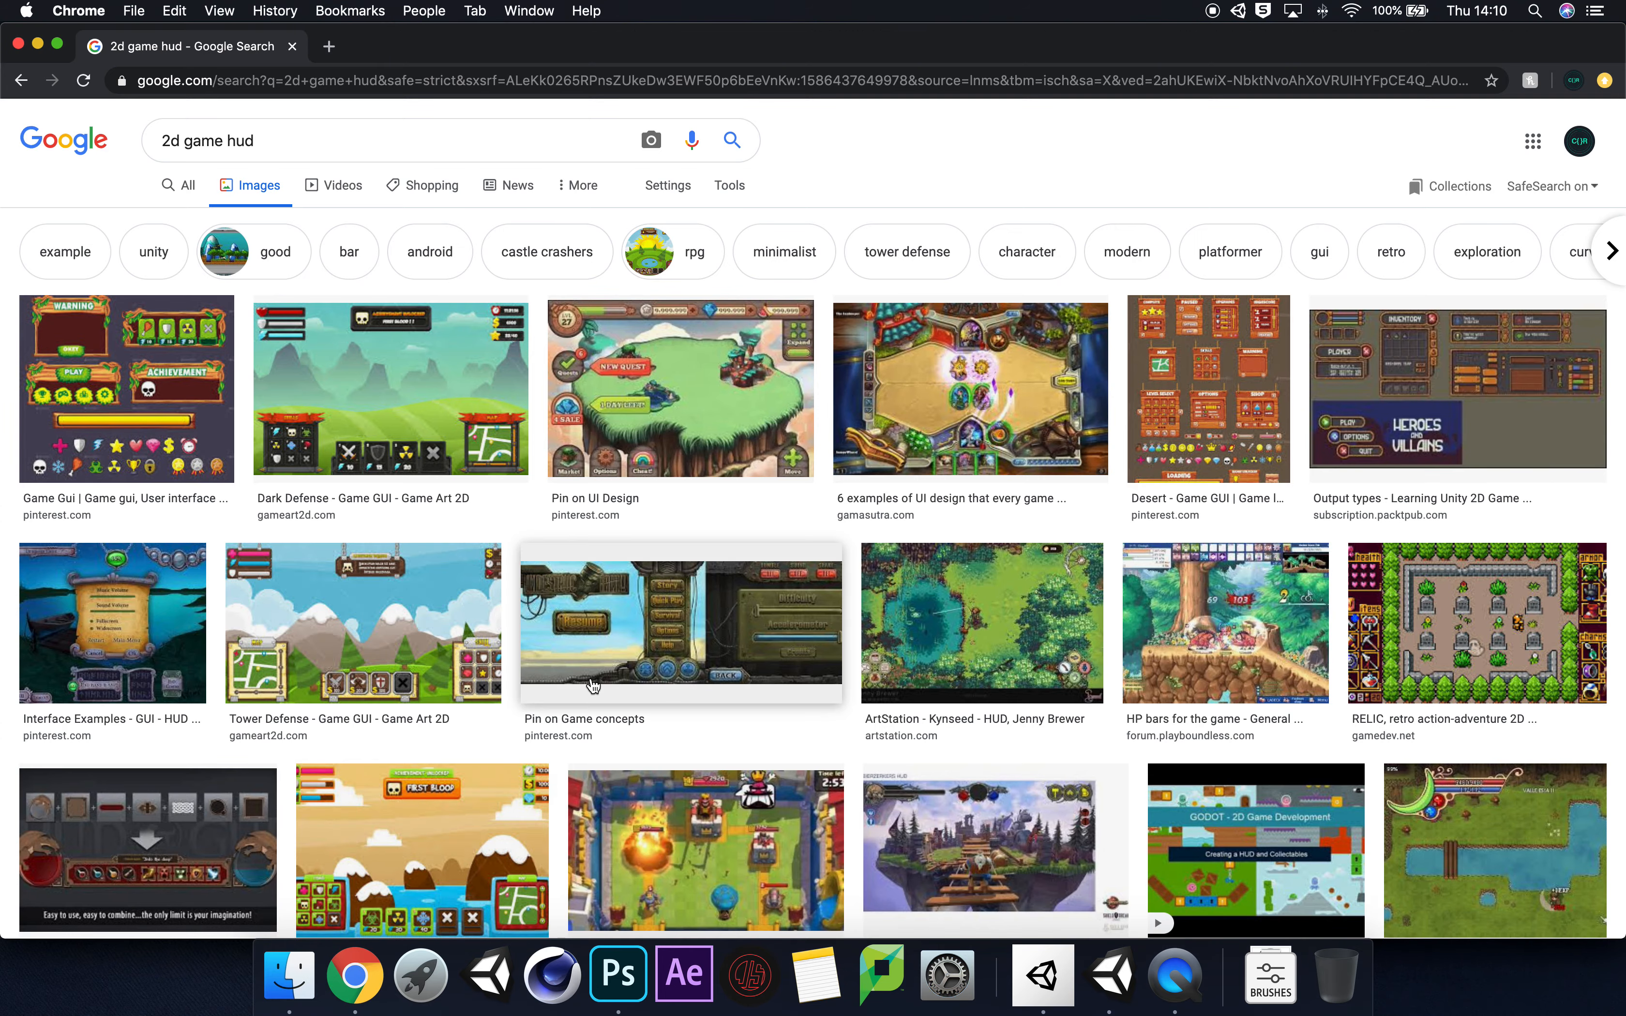
pyautogui.scroll(-10, 591, 684)
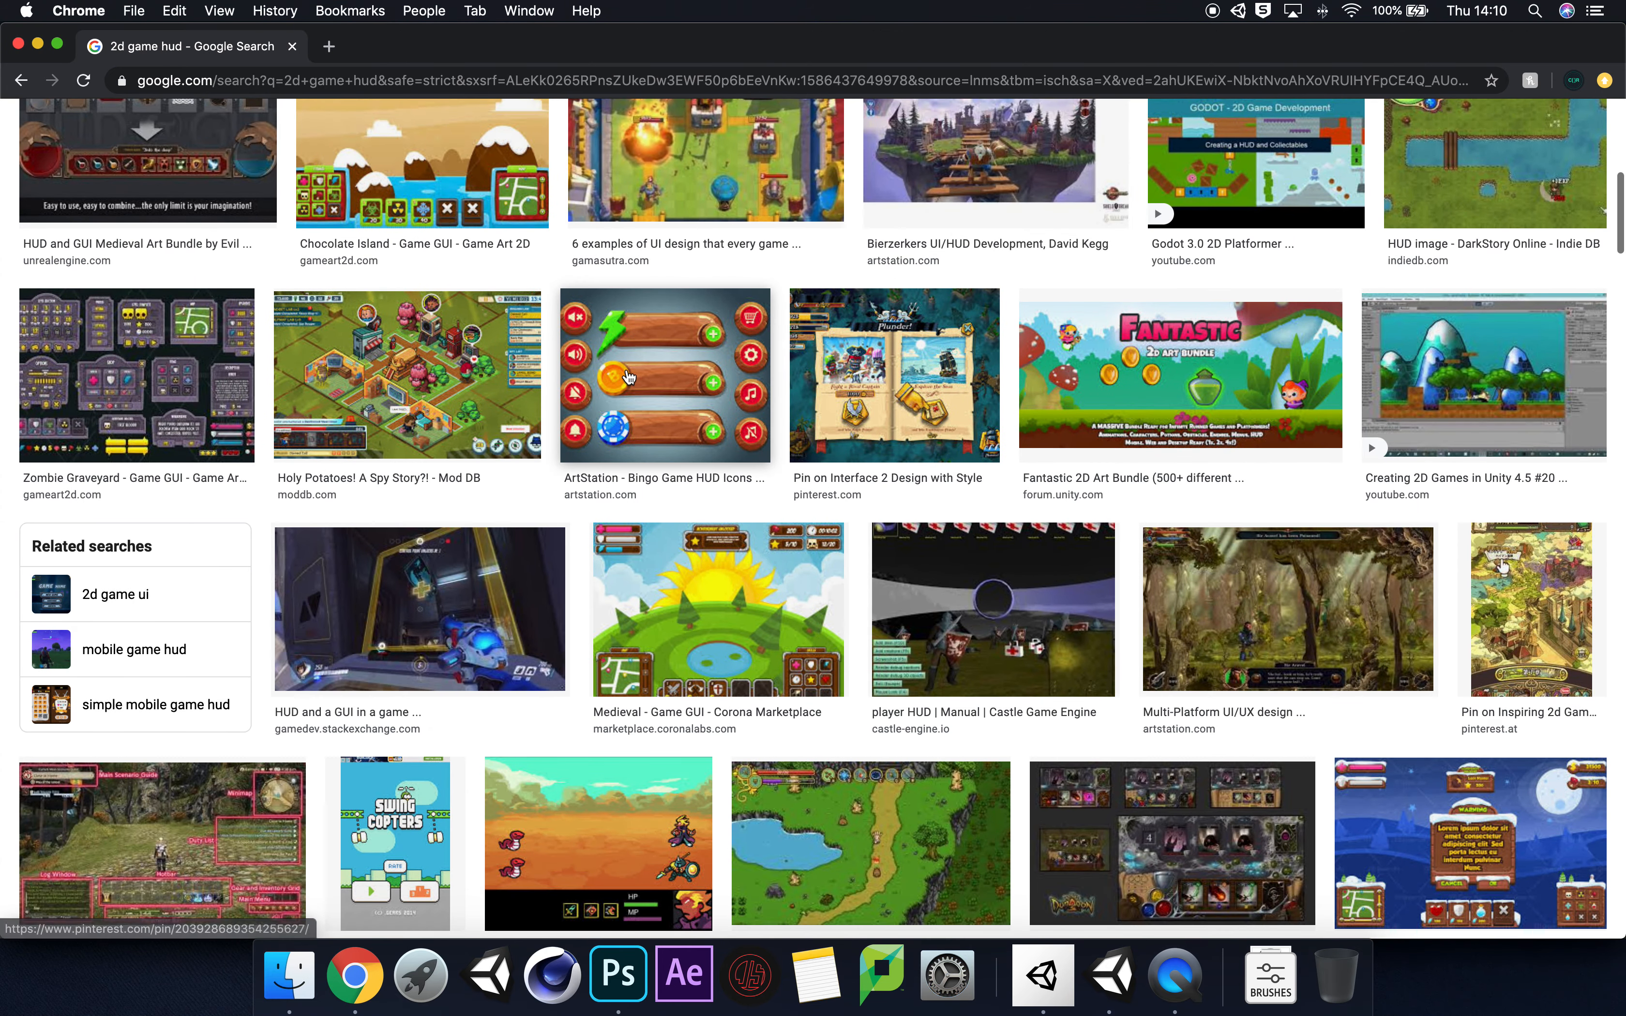
pyautogui.click(628, 378)
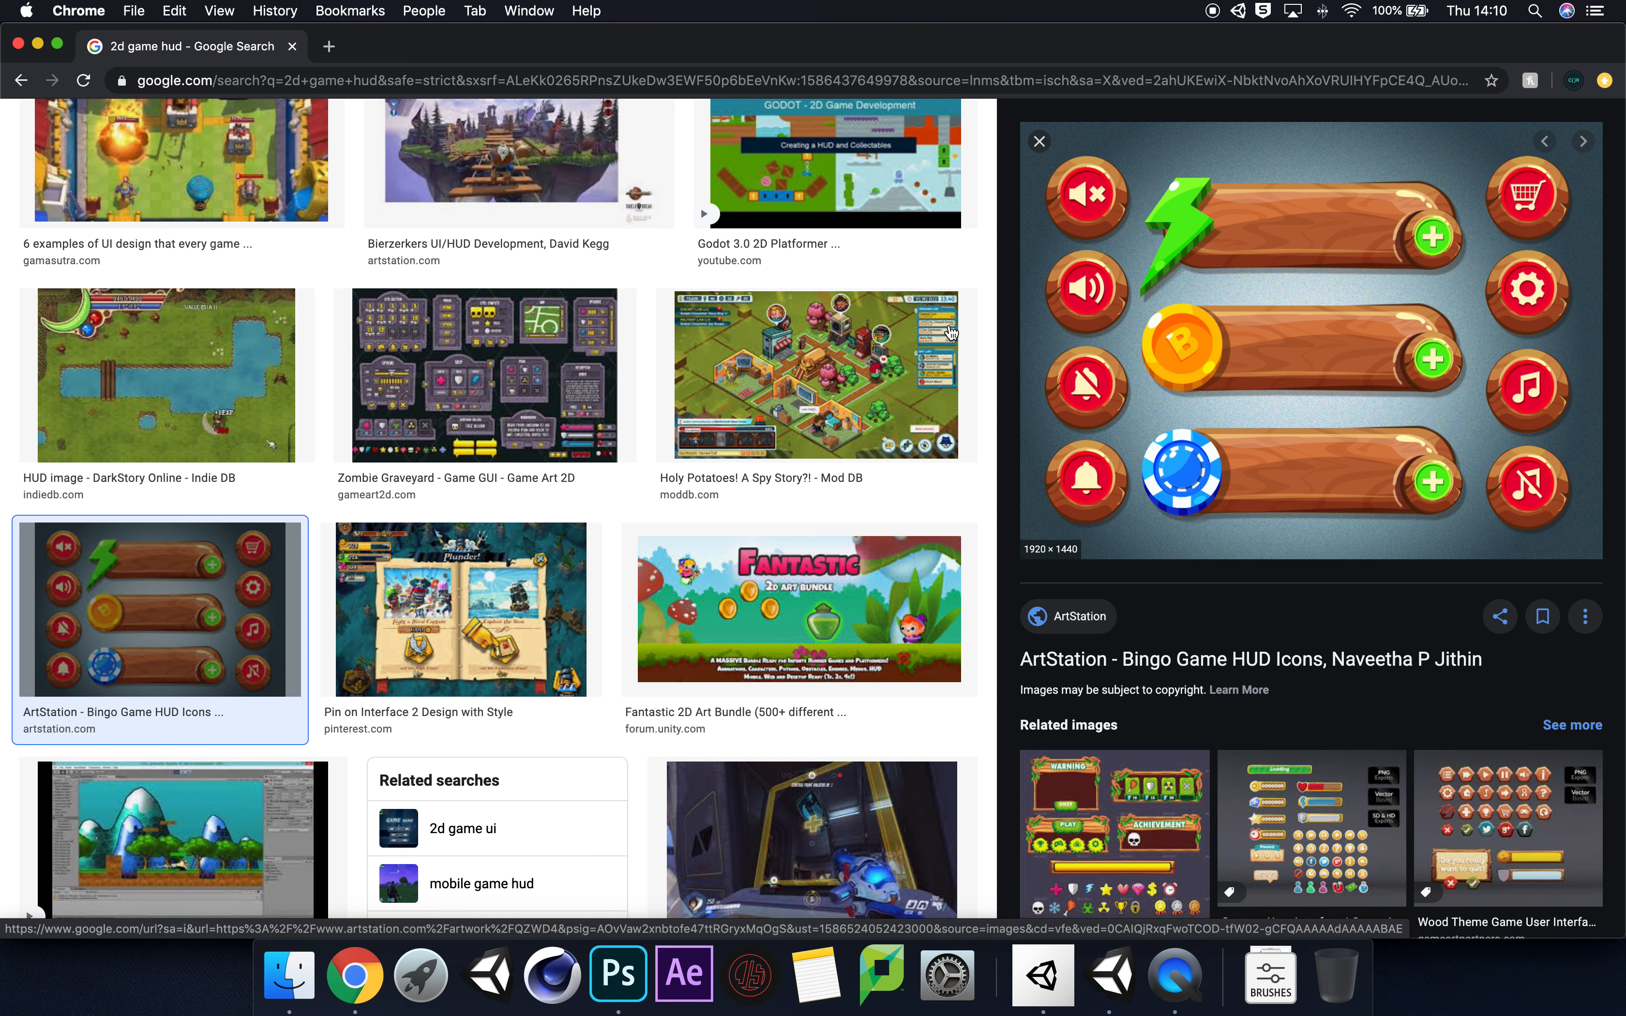
pyautogui.scroll(-6, 843, 378)
pyautogui.scroll(5, 846, 376)
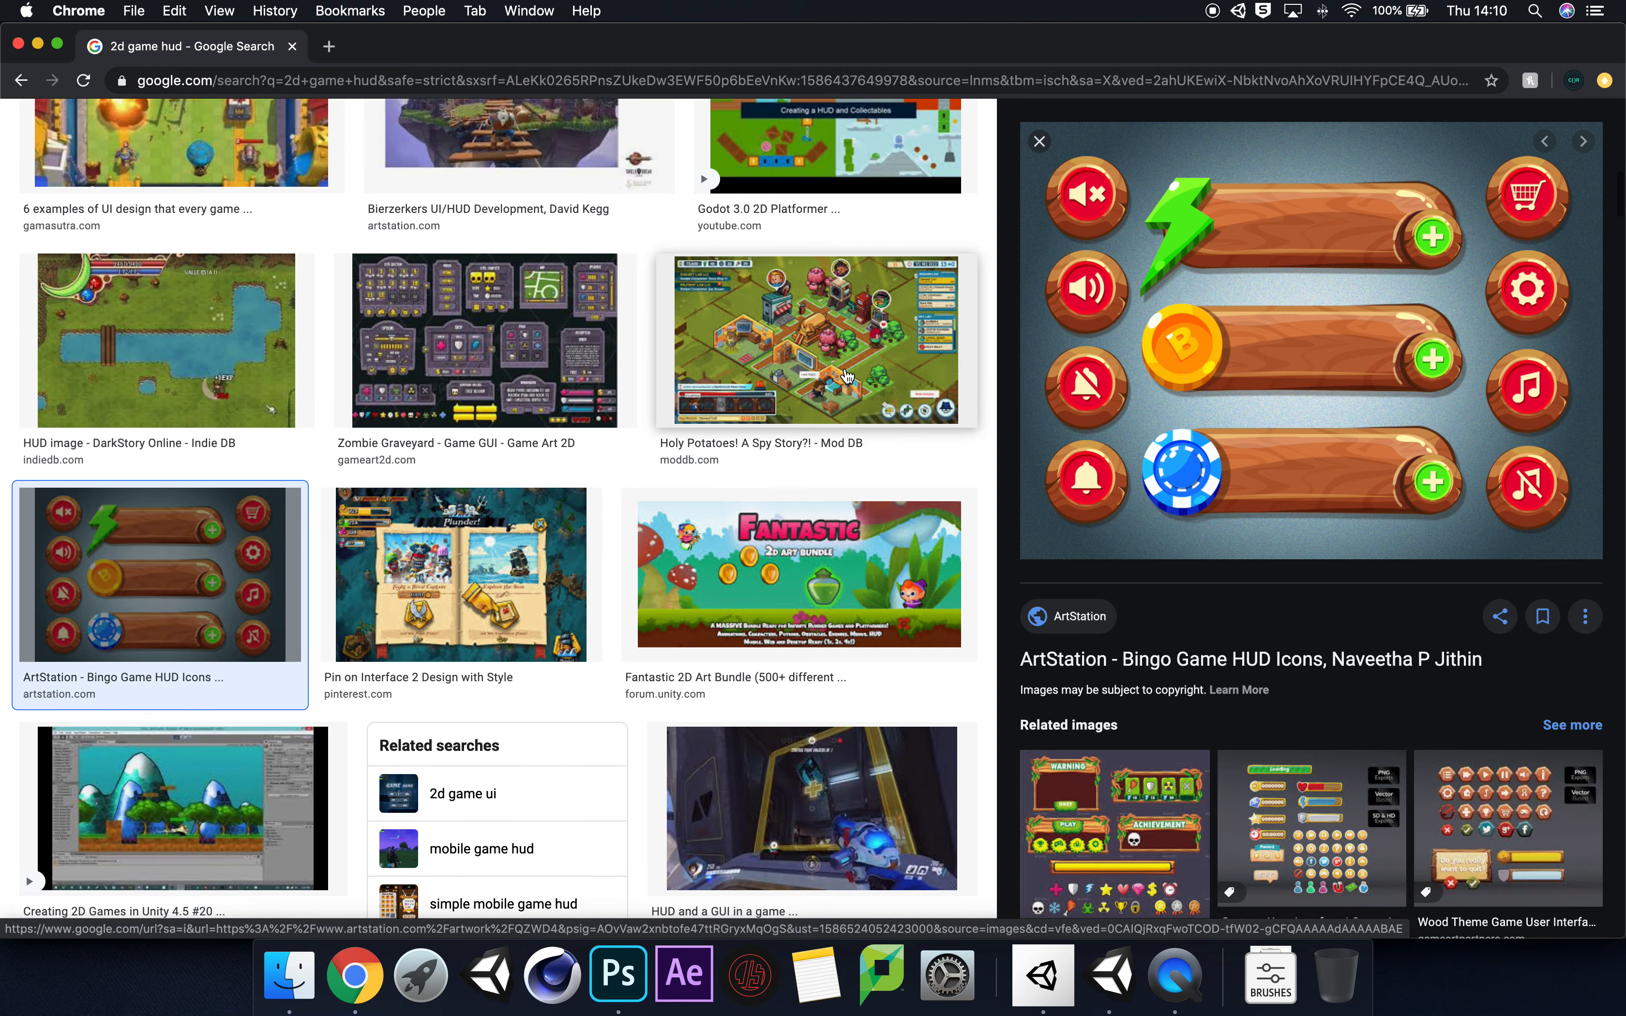
pyautogui.scroll(10, 847, 376)
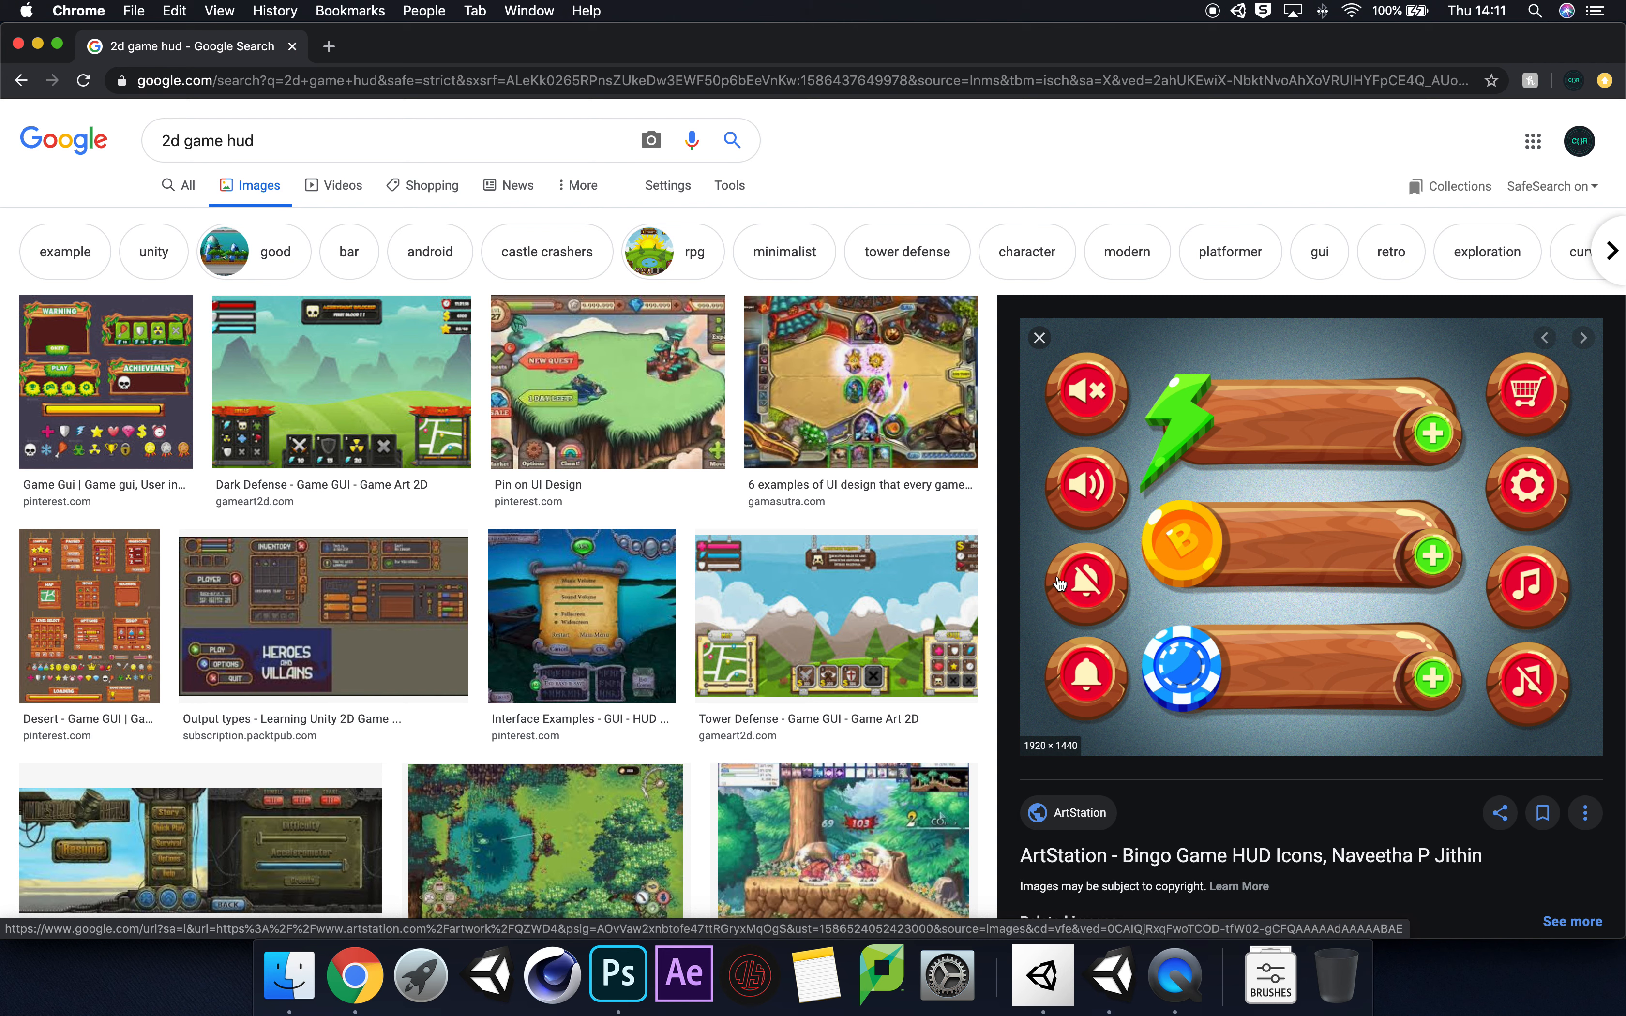
pyautogui.click(618, 975)
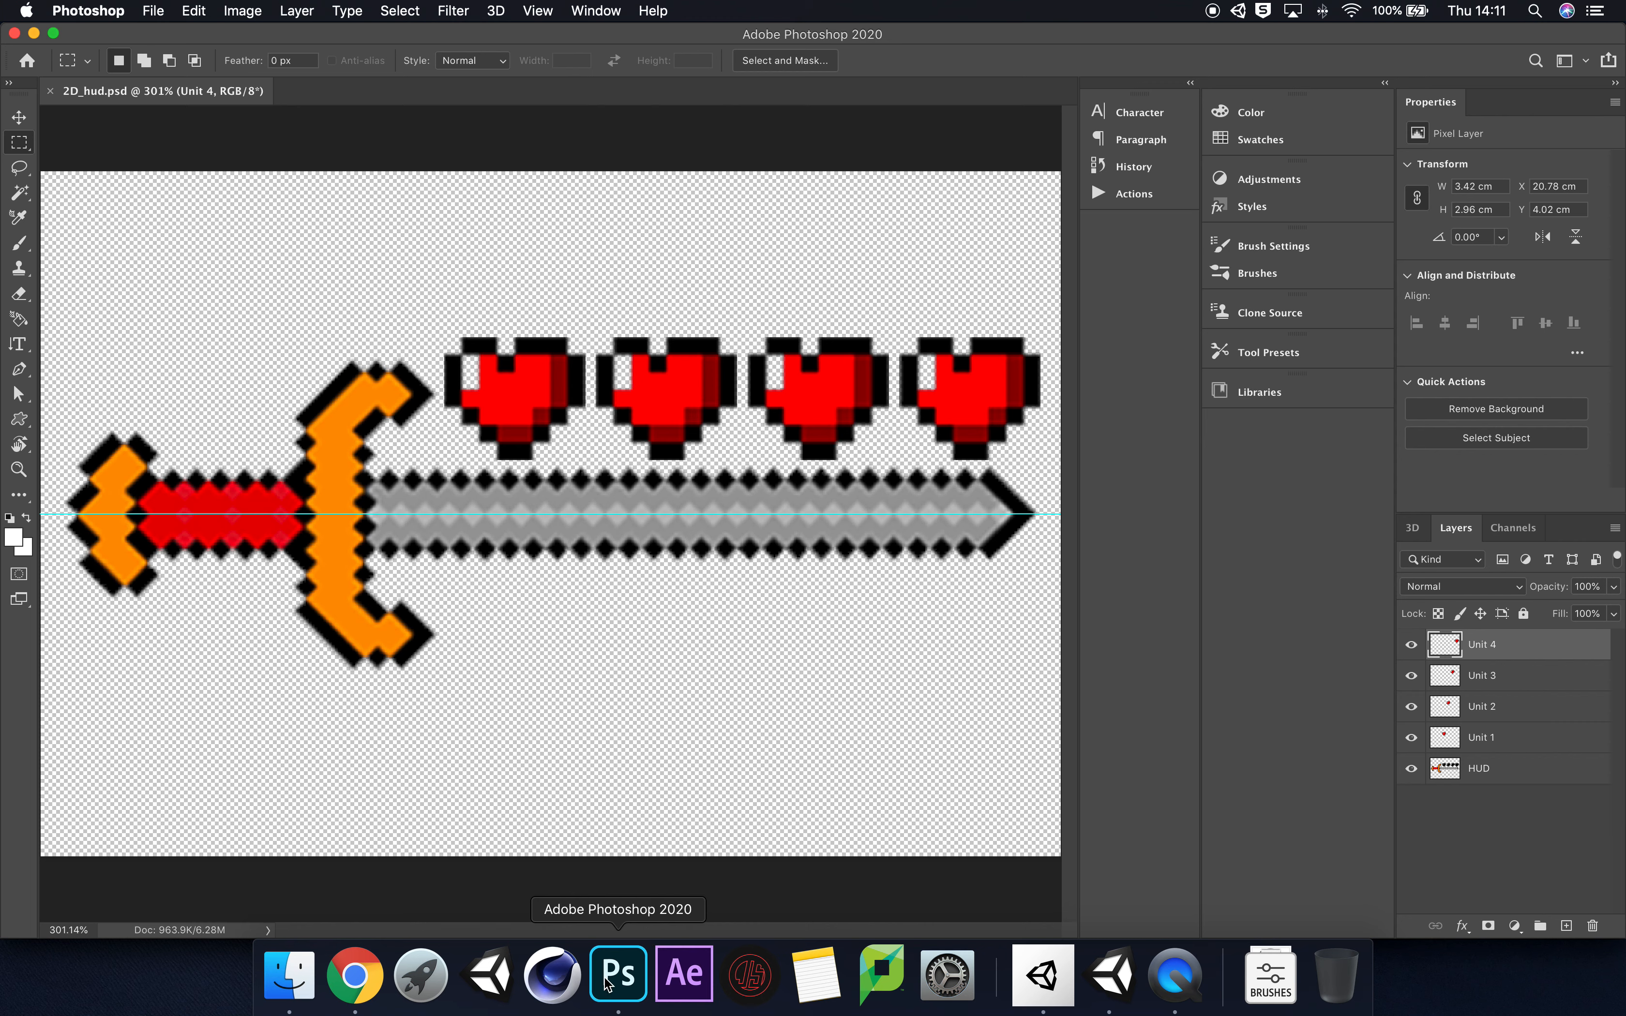
pyautogui.click(1114, 983)
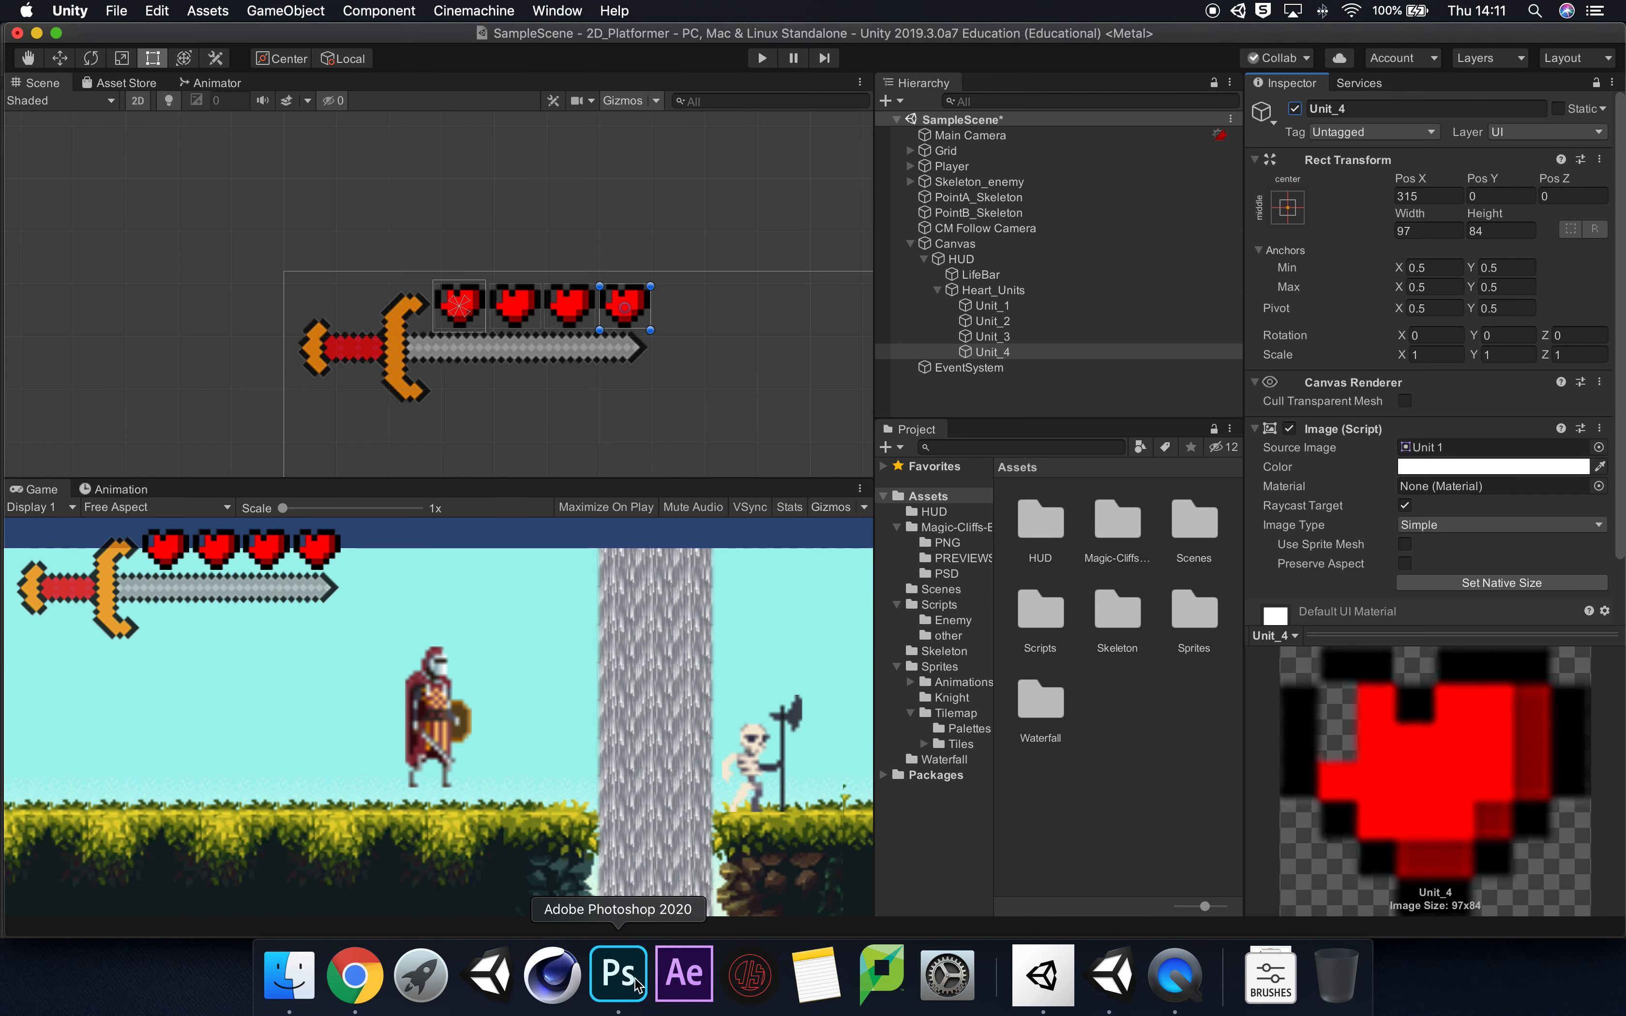
# Step: Switch to Photoshop and create a new document 700 pixels wide and 470 pixels high at 72 pixels/inch
pyautogui.click(618, 975)
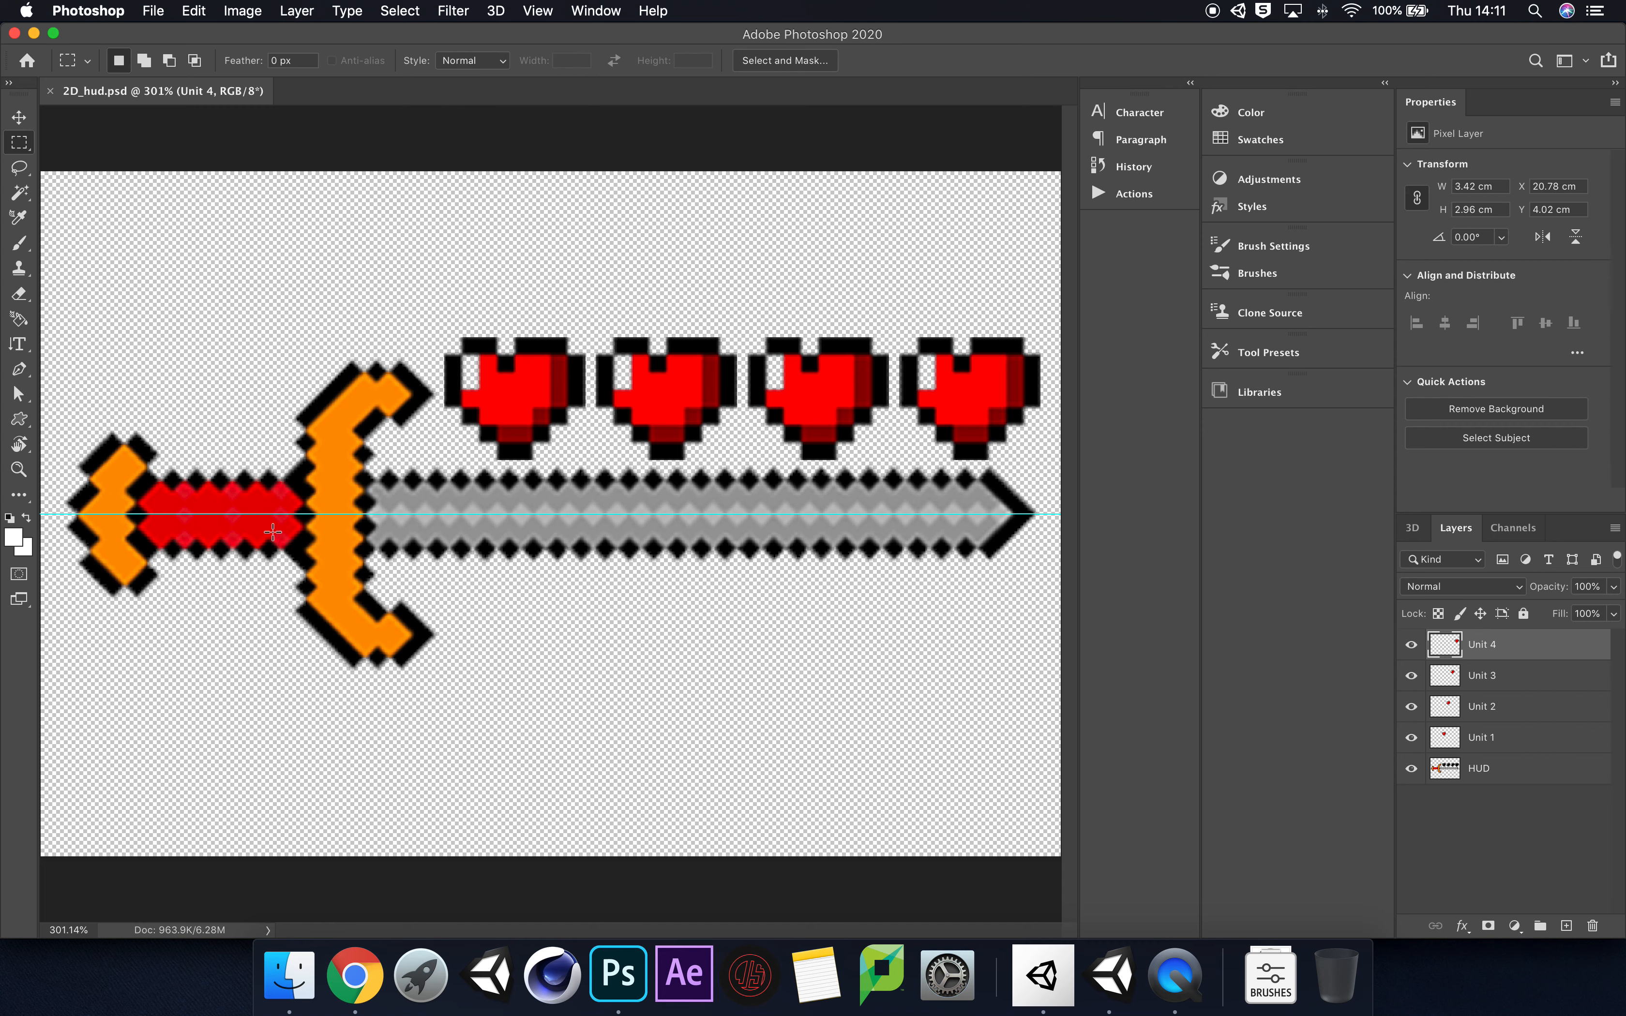
pyautogui.click(155, 10)
pyautogui.click(160, 39)
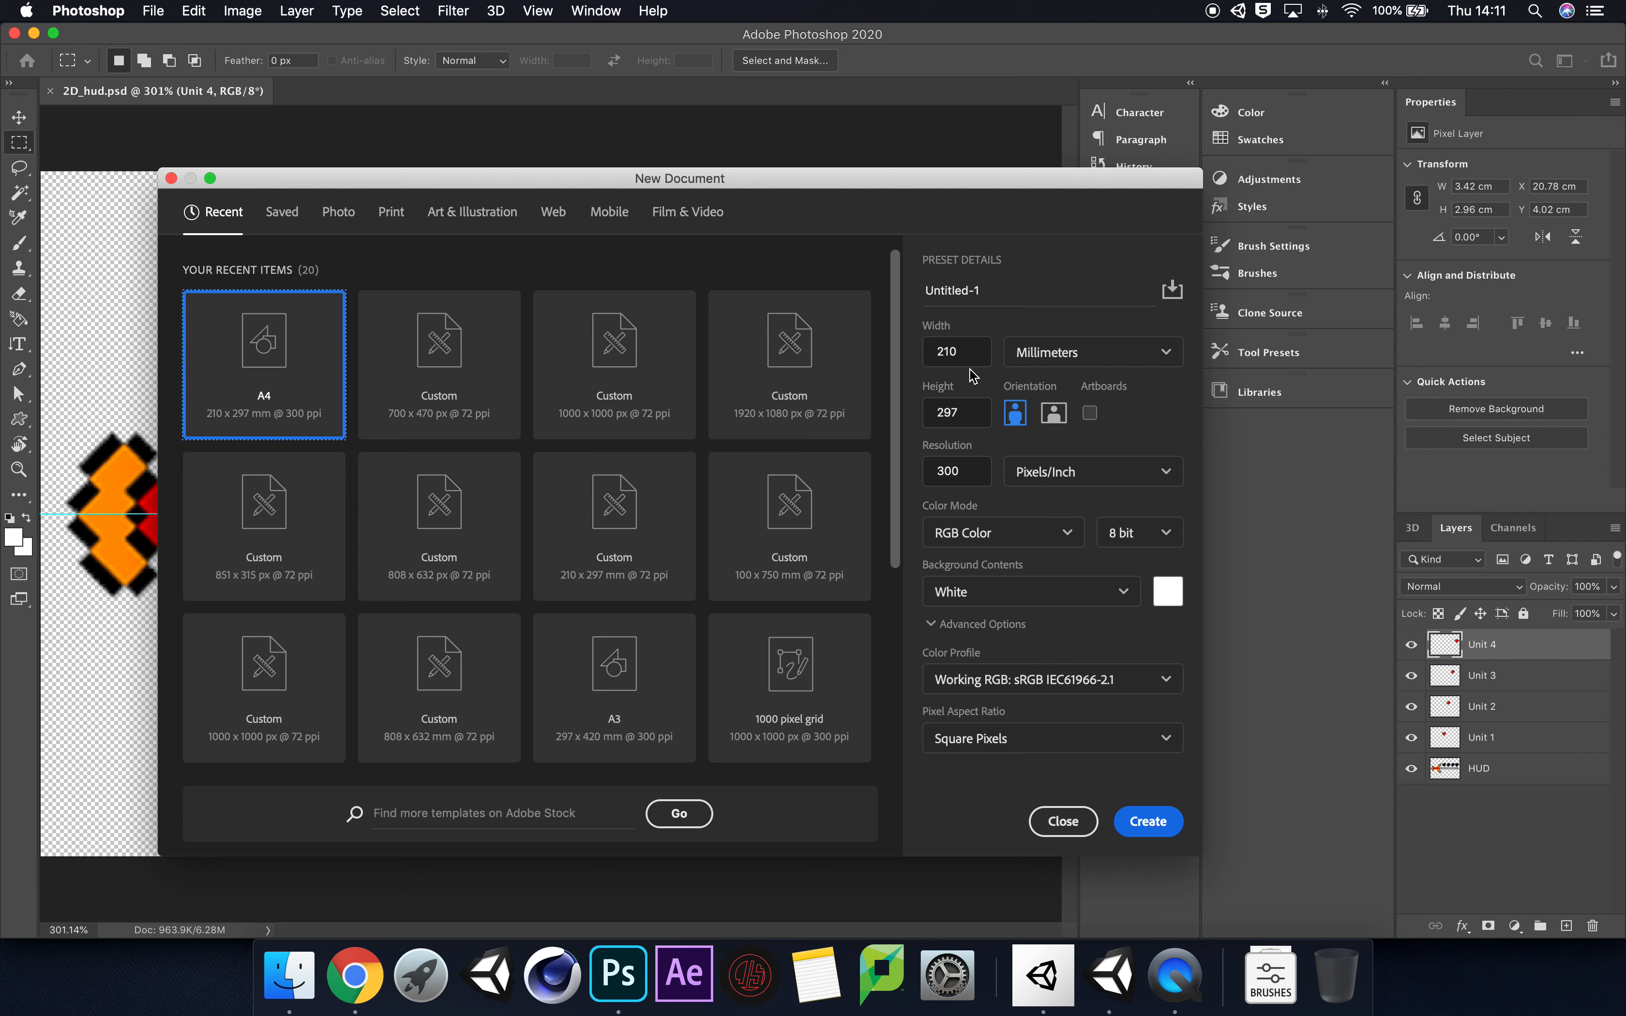
pyautogui.doubleClick(945, 472)
pyautogui.write('72')
pyautogui.doubleClick(957, 345)
pyautogui.click(1123, 356)
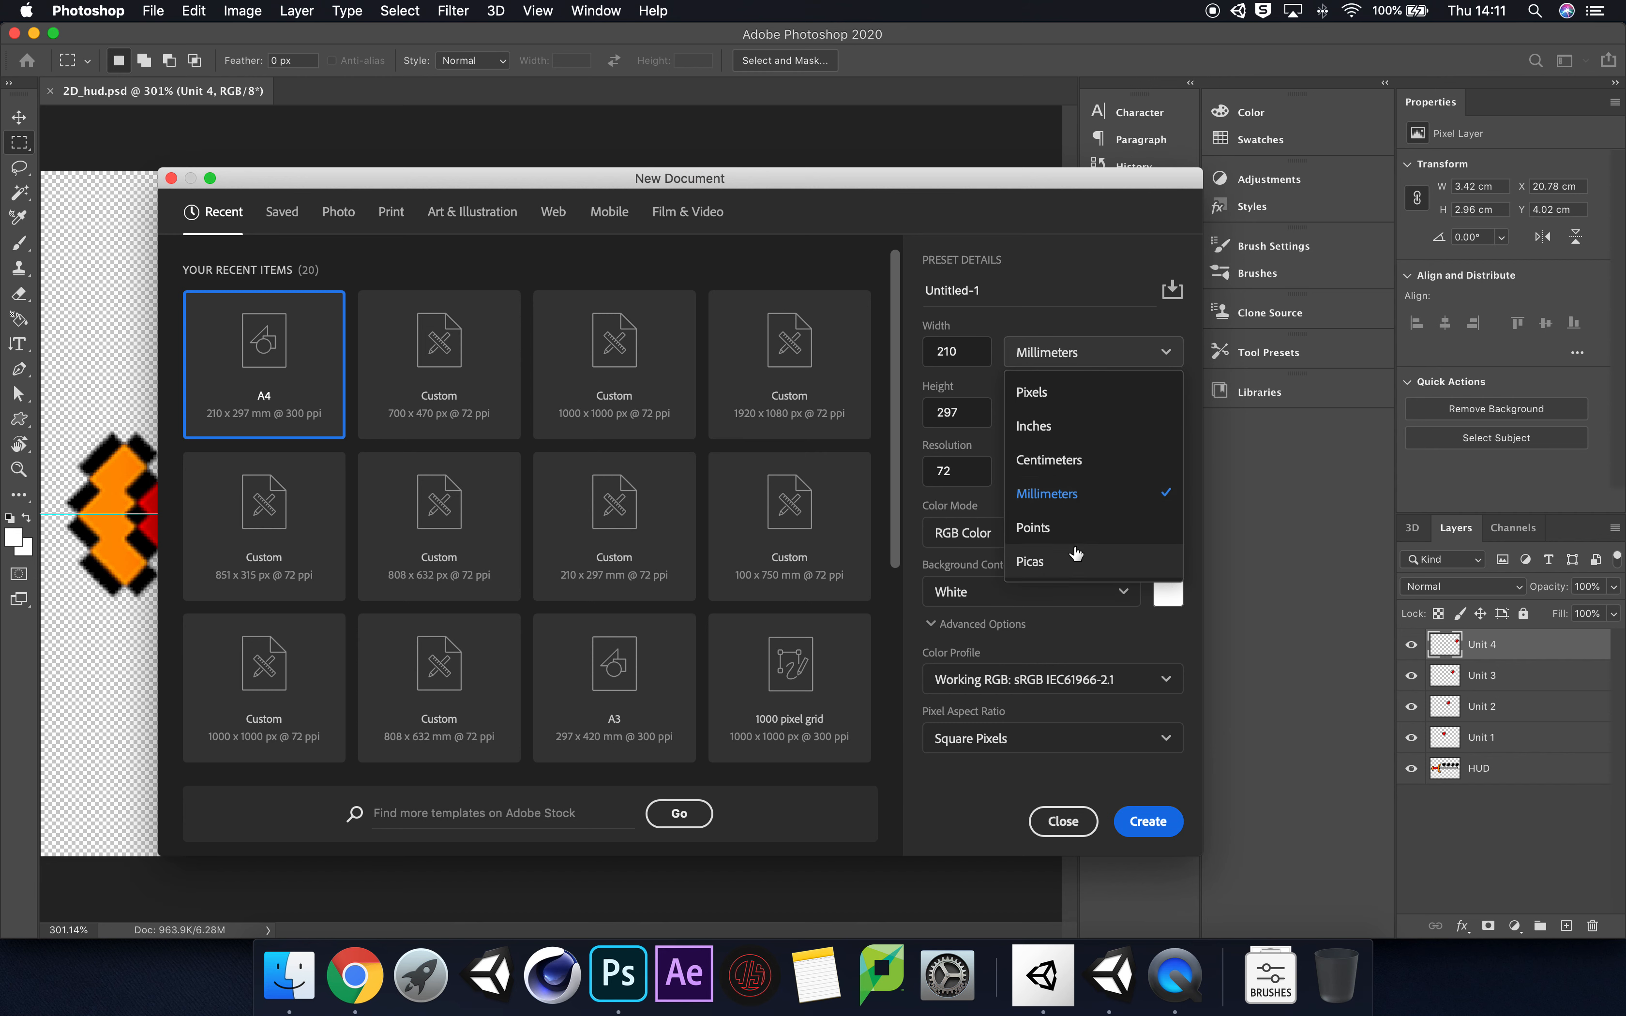
pyautogui.click(1069, 392)
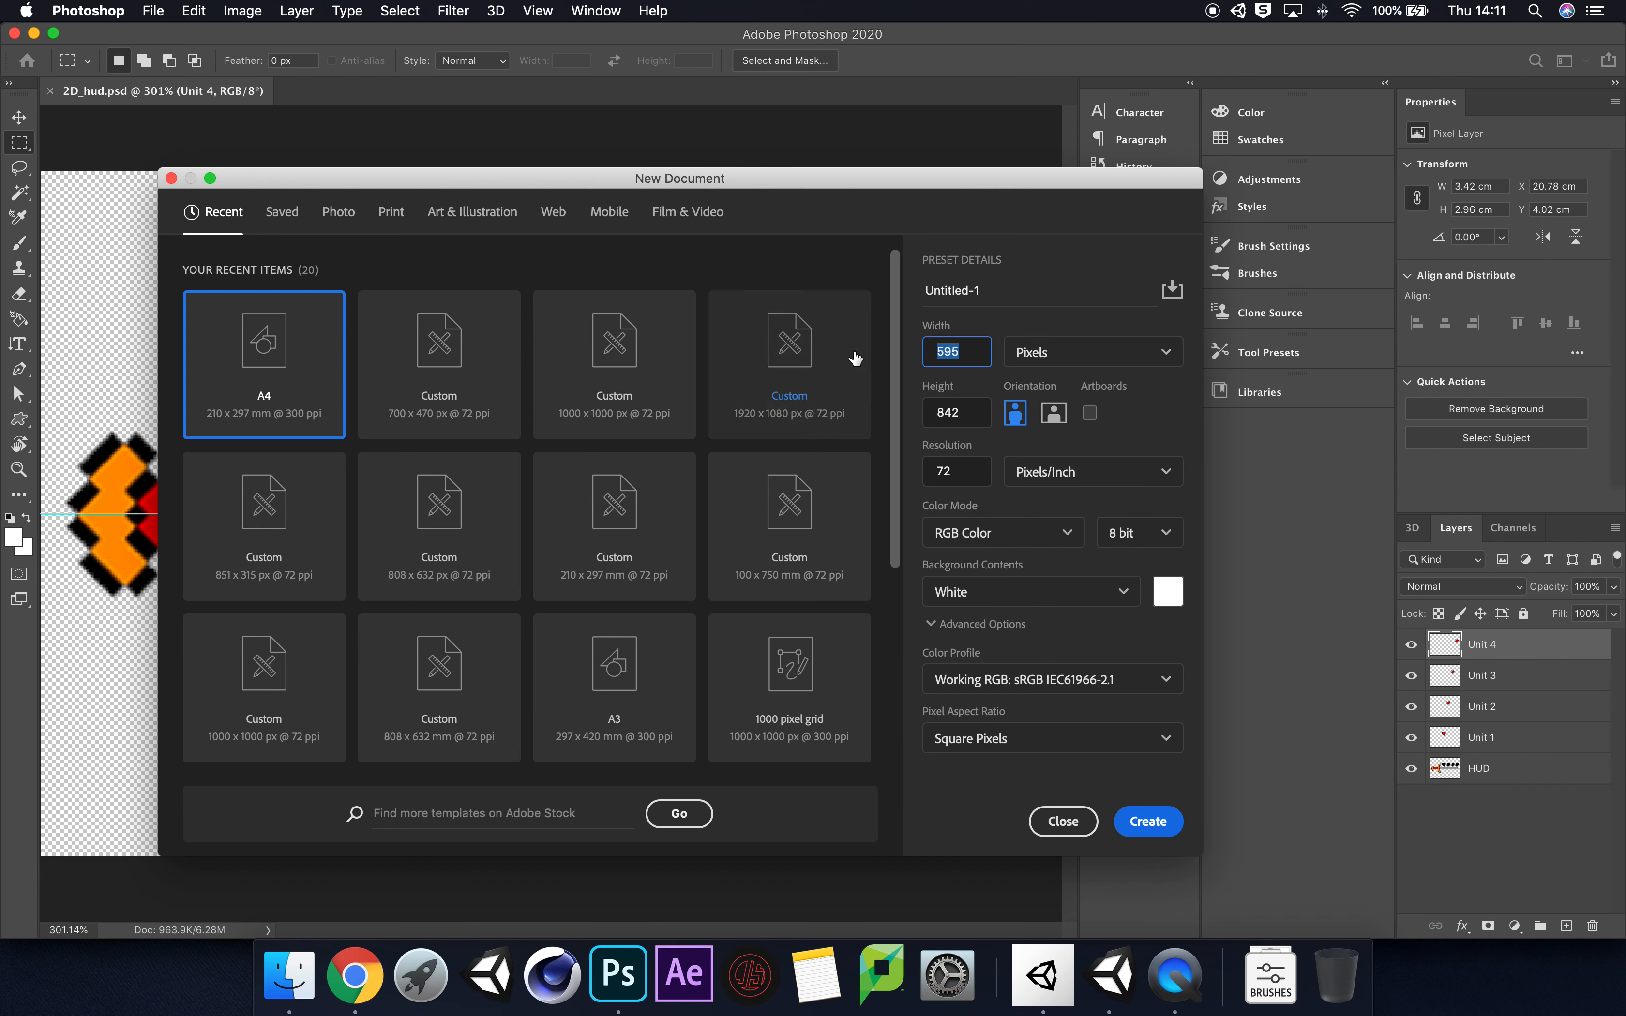
pyautogui.write('700')
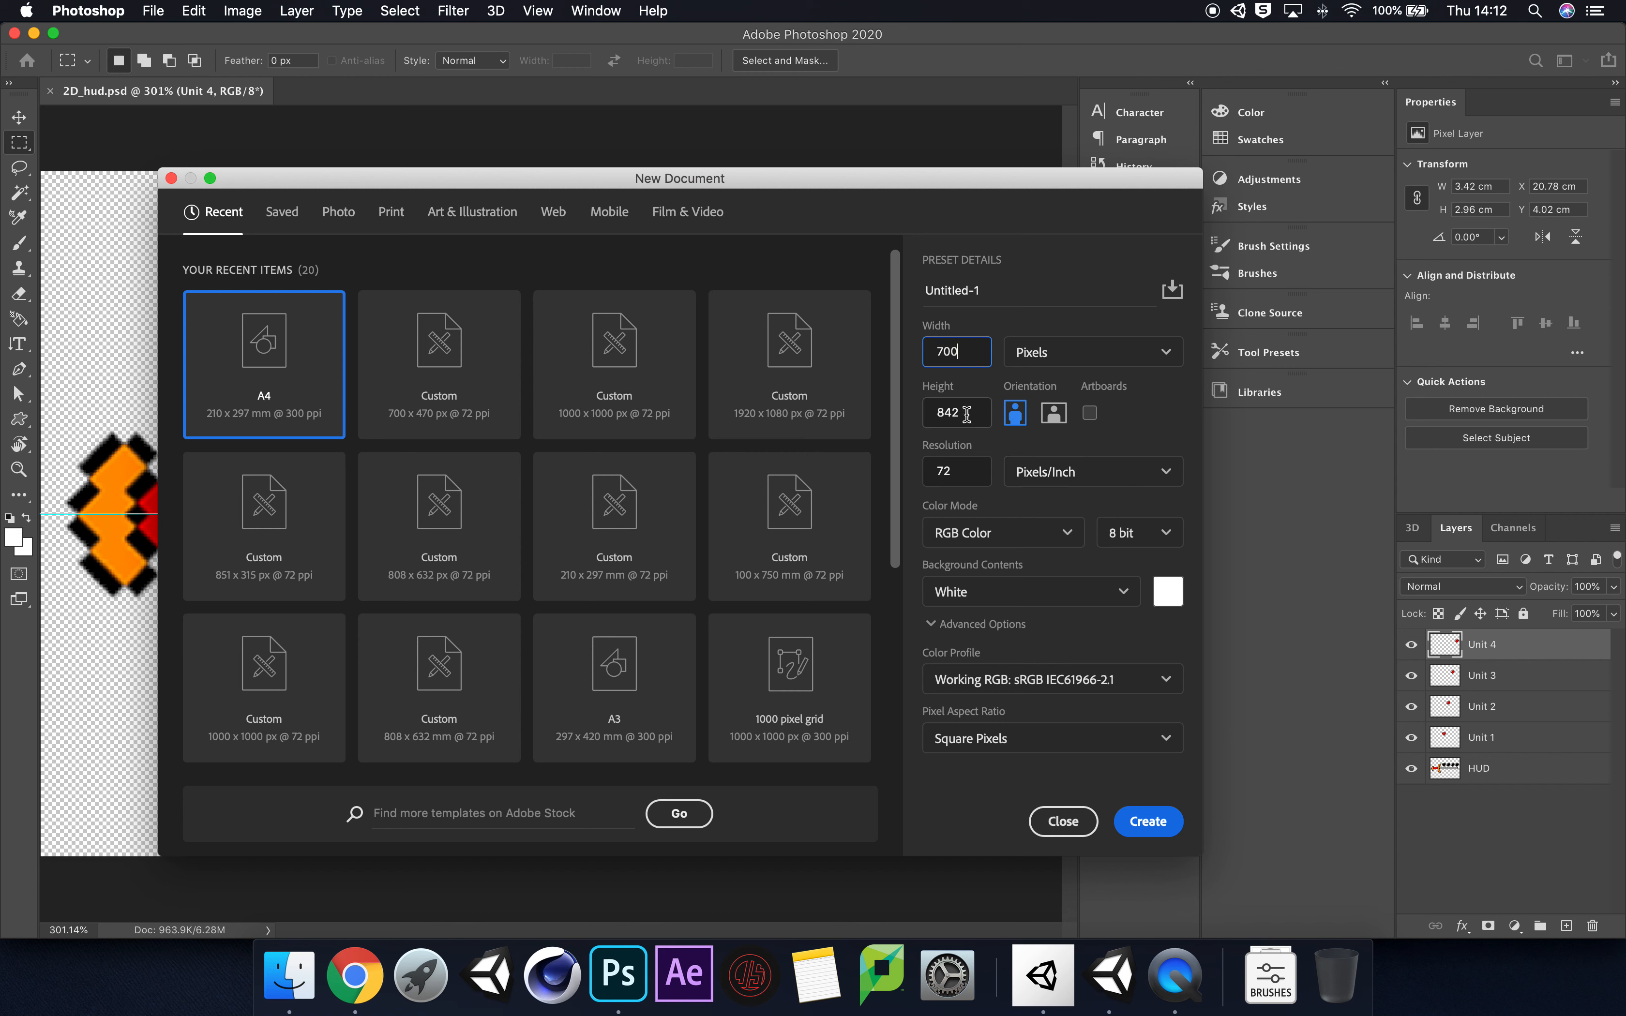
pyautogui.press('Tab')
pyautogui.write('470')
pyautogui.click(1146, 821)
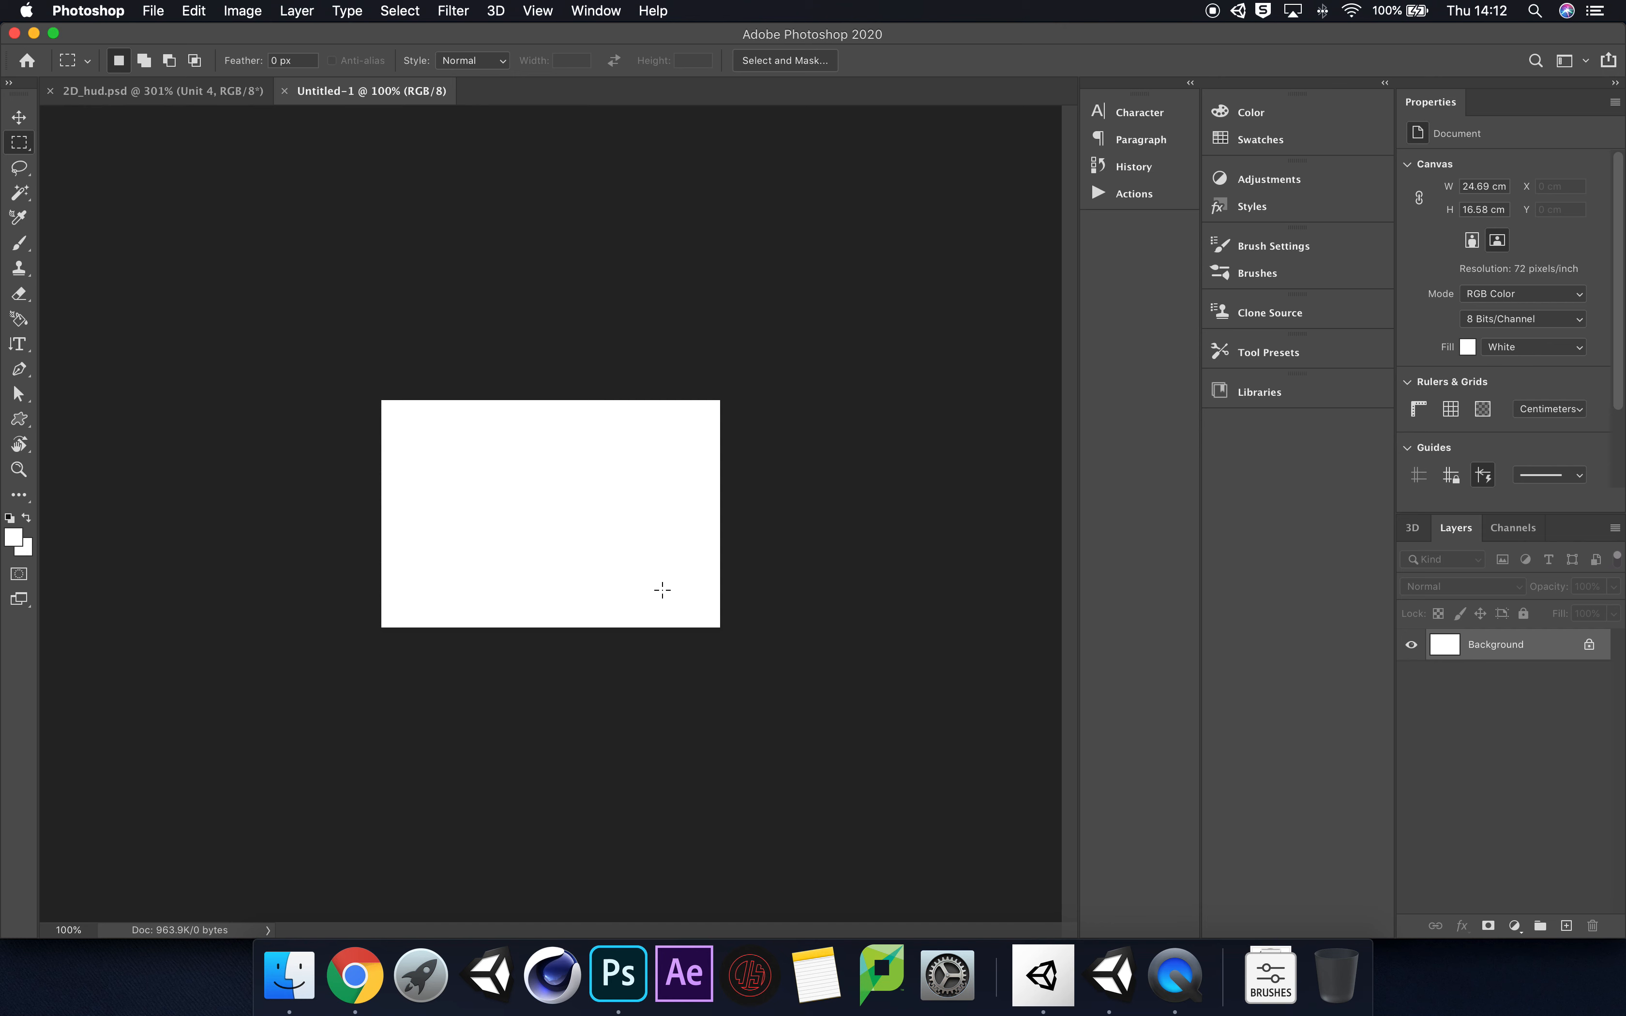
# Step: Review the blank canvas and the 2d game hud reference images in Chrome, and return to Photoshop
pyautogui.press('super+0')
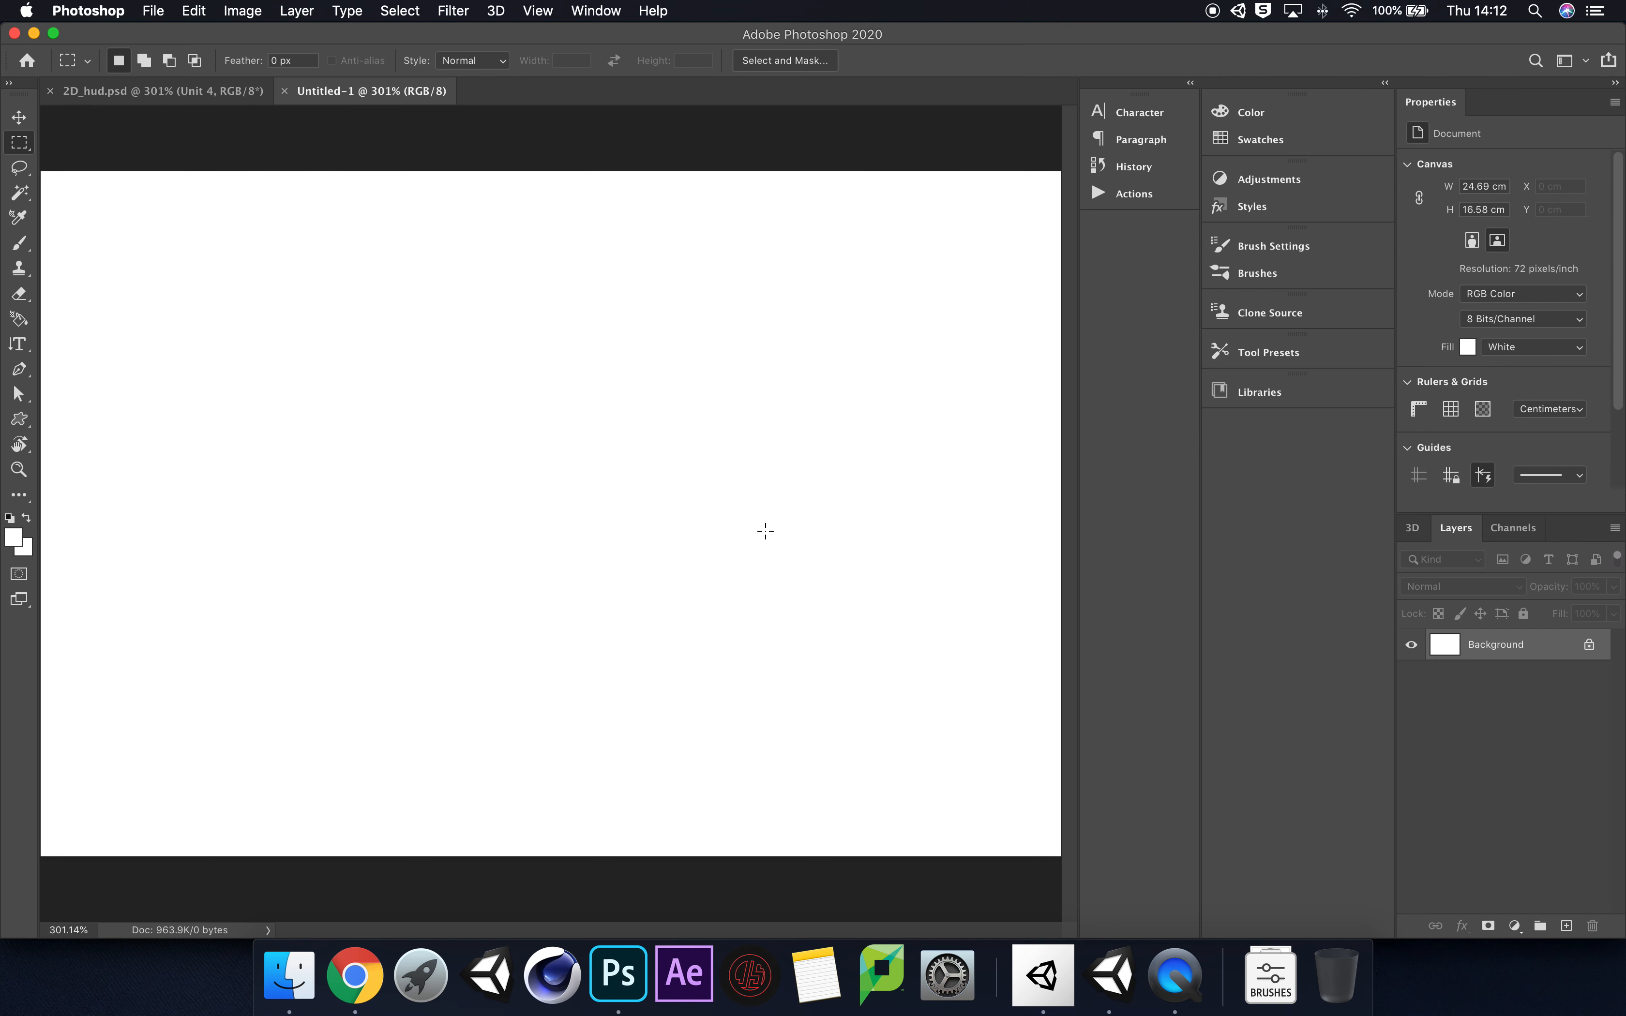
pyautogui.press('super+minus')
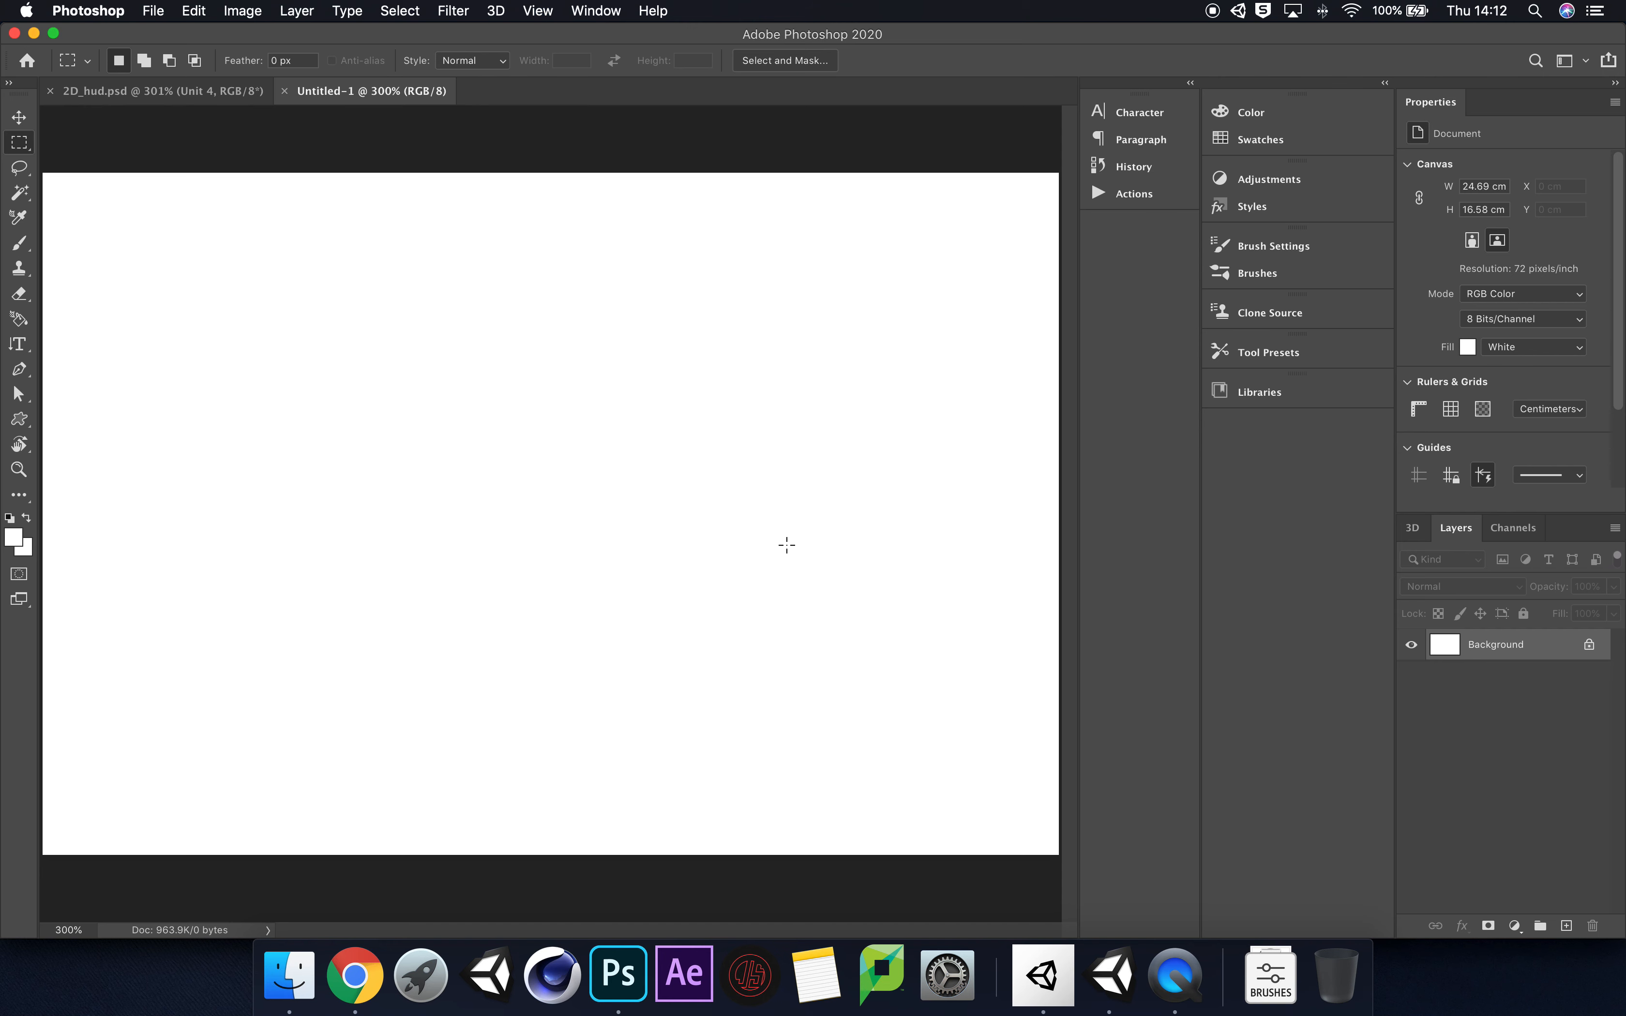
pyautogui.press('super+minus')
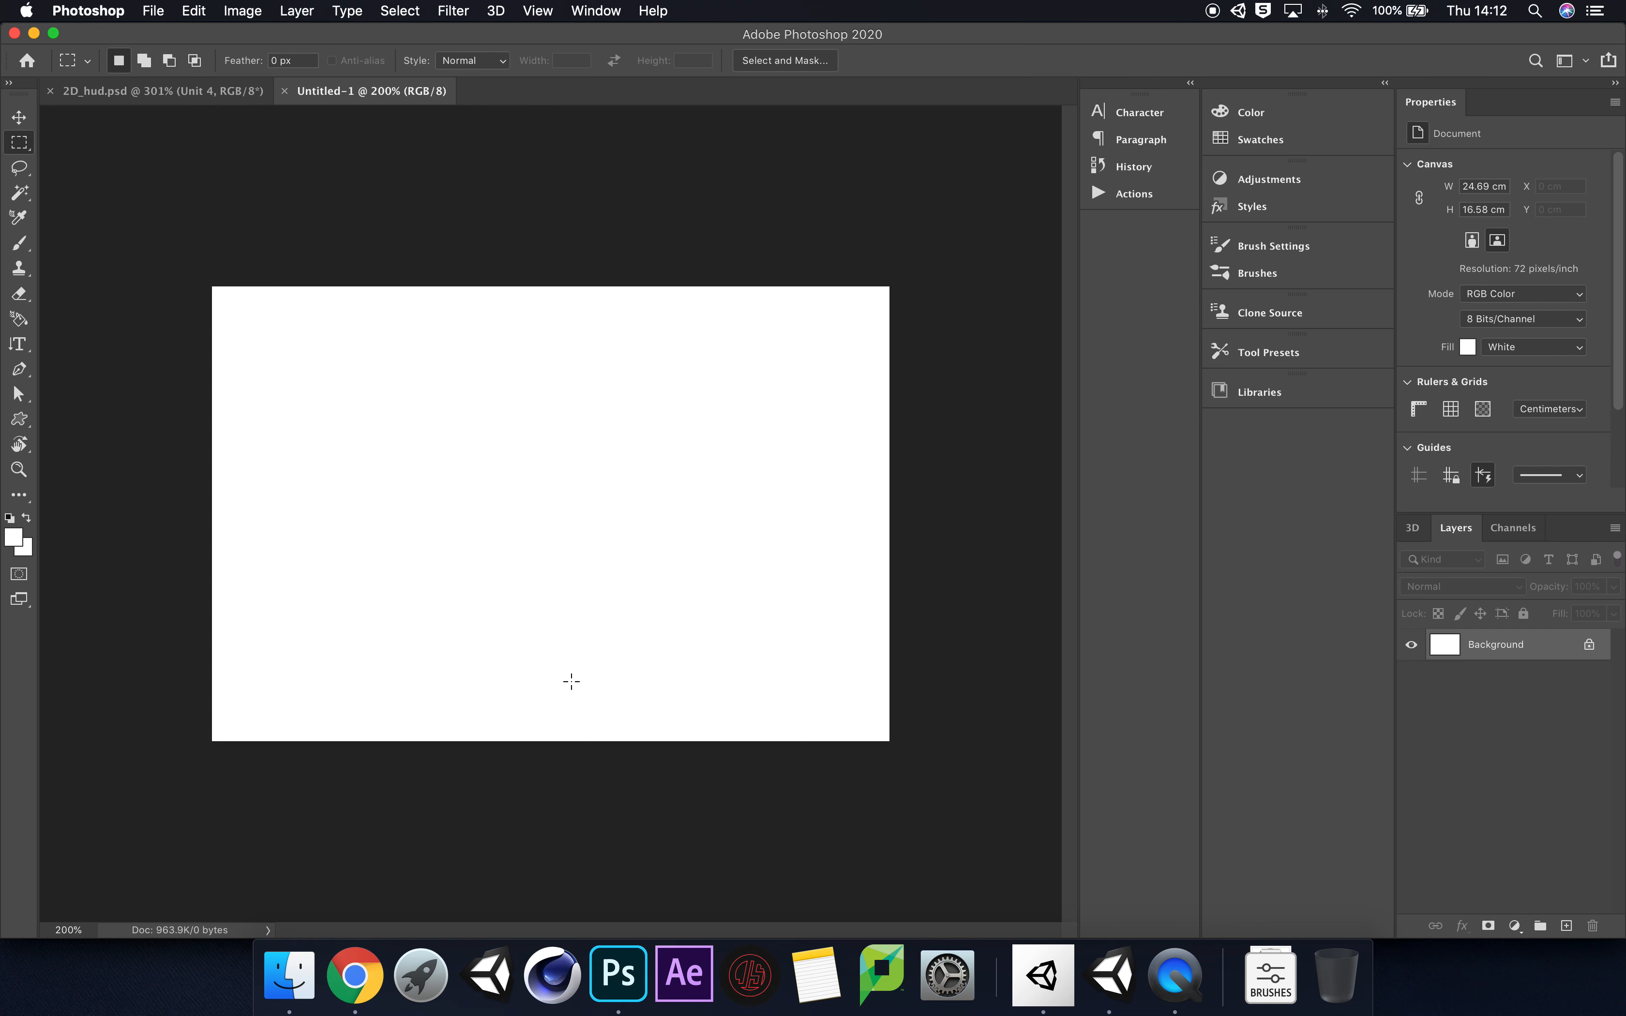
pyautogui.click(354, 974)
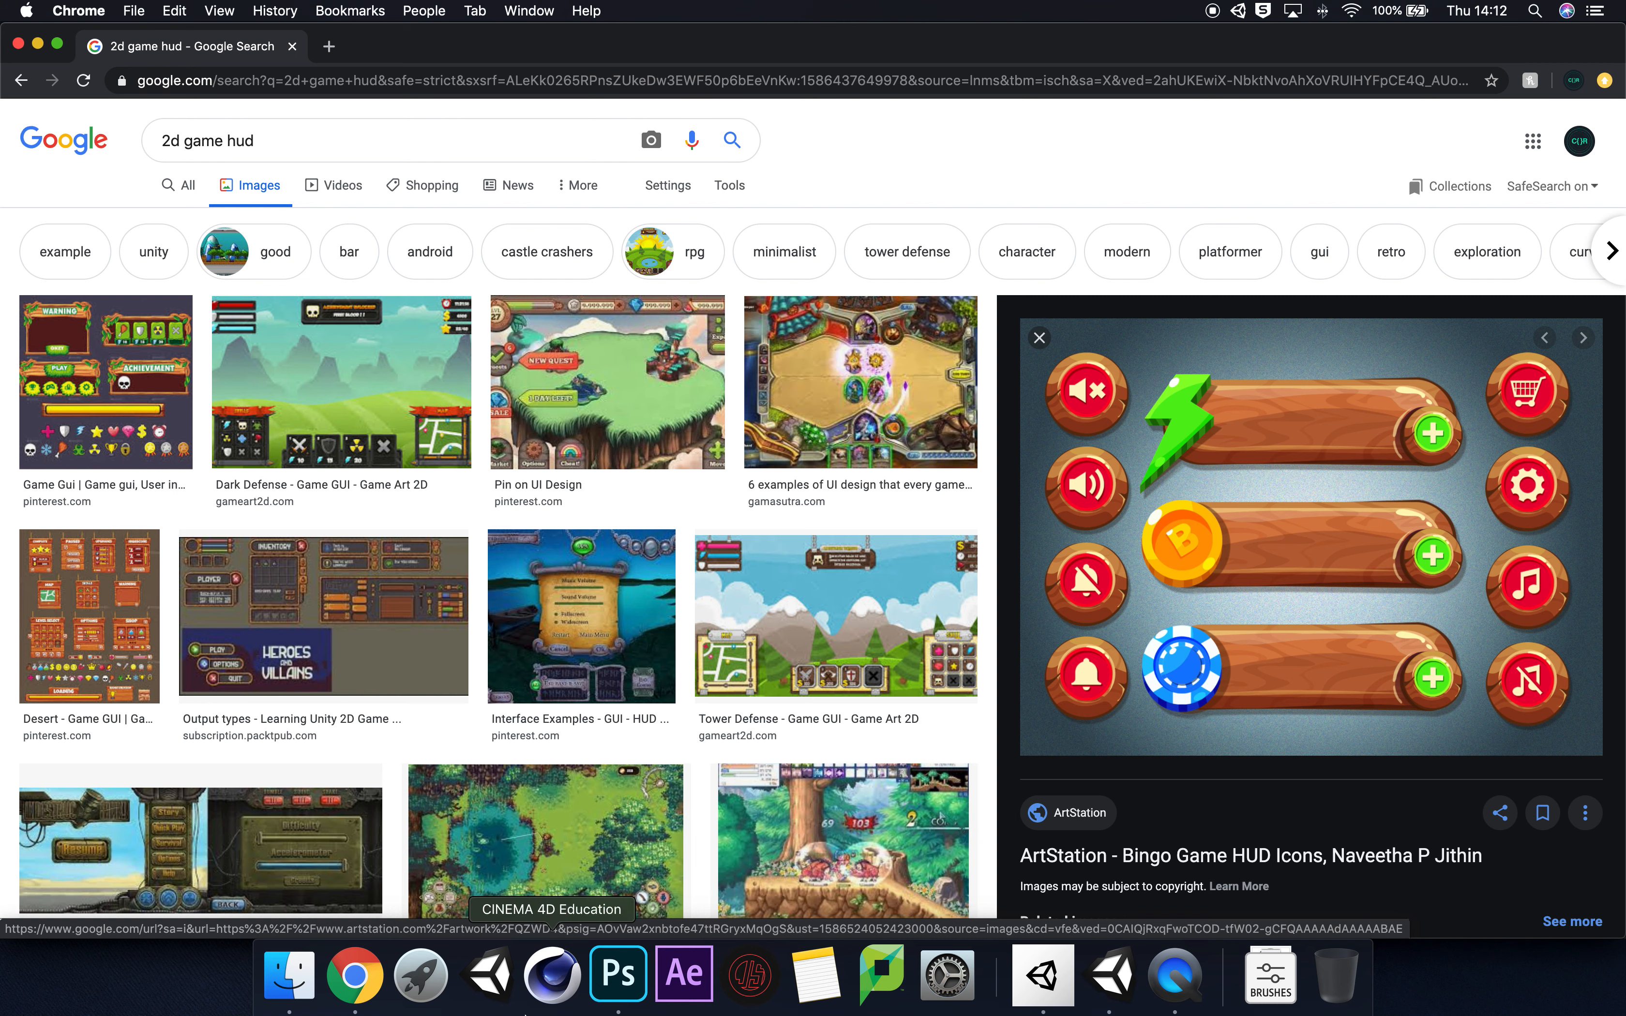
pyautogui.click(622, 980)
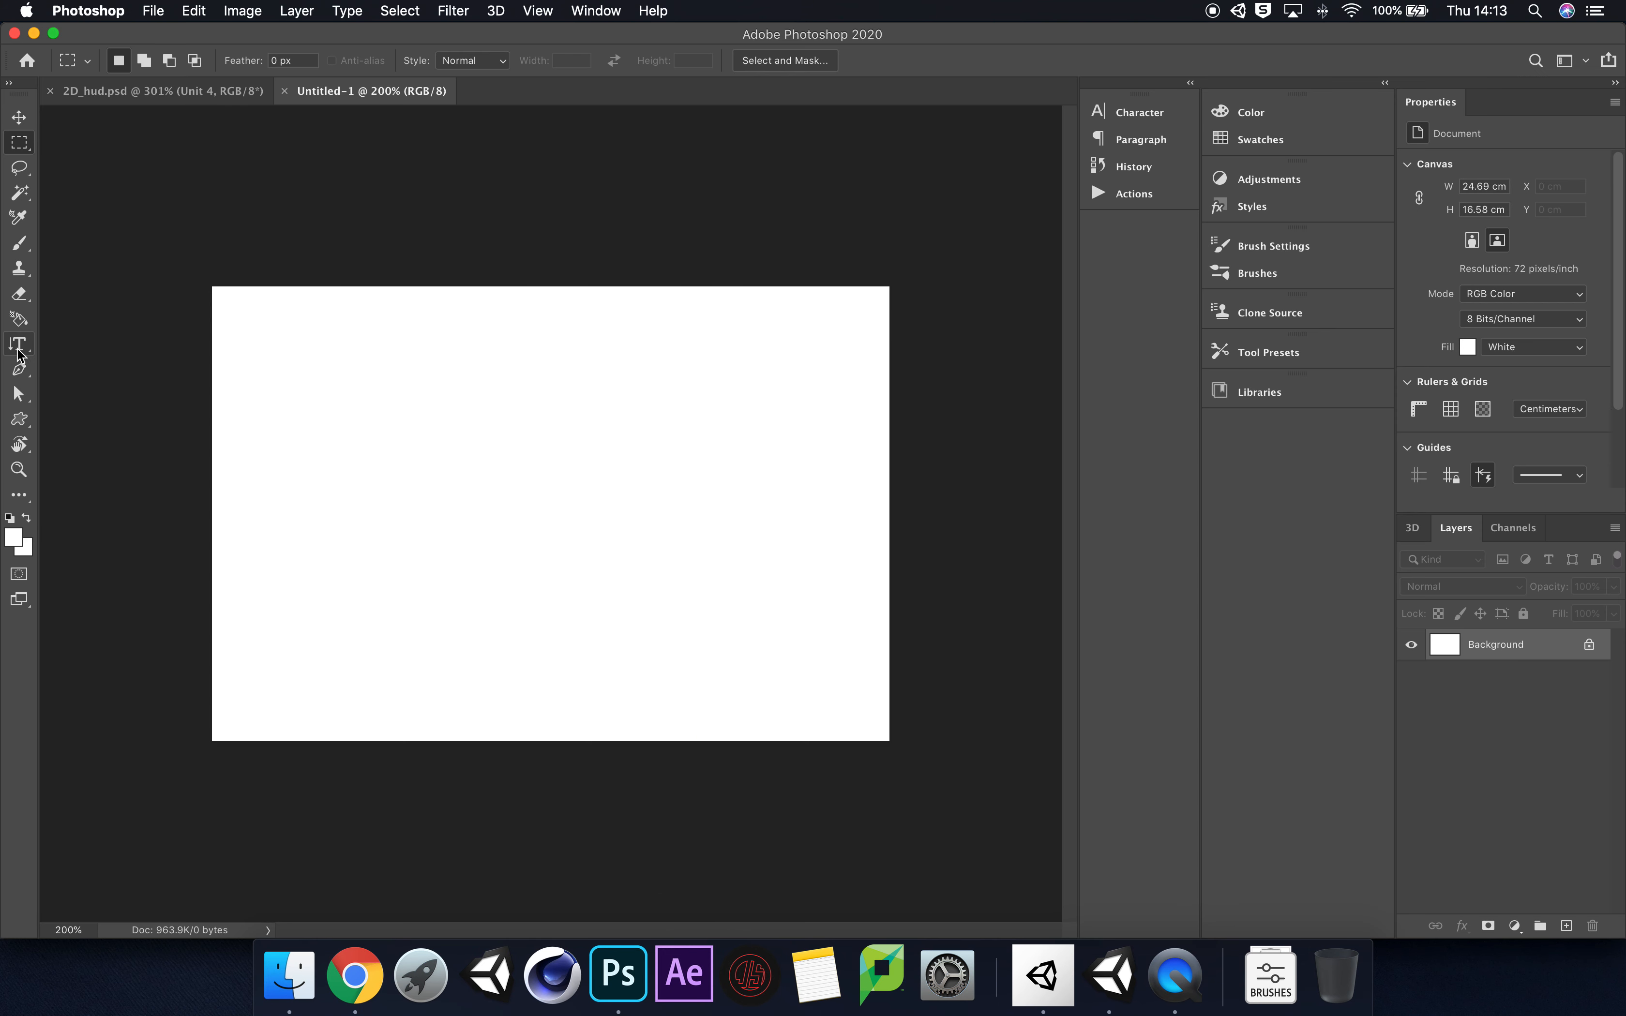
# Step: With the Custom Shape tool and default colours, draw a solid black heart about 223 by 257 px in the canvas's left half
pyautogui.click(19, 420)
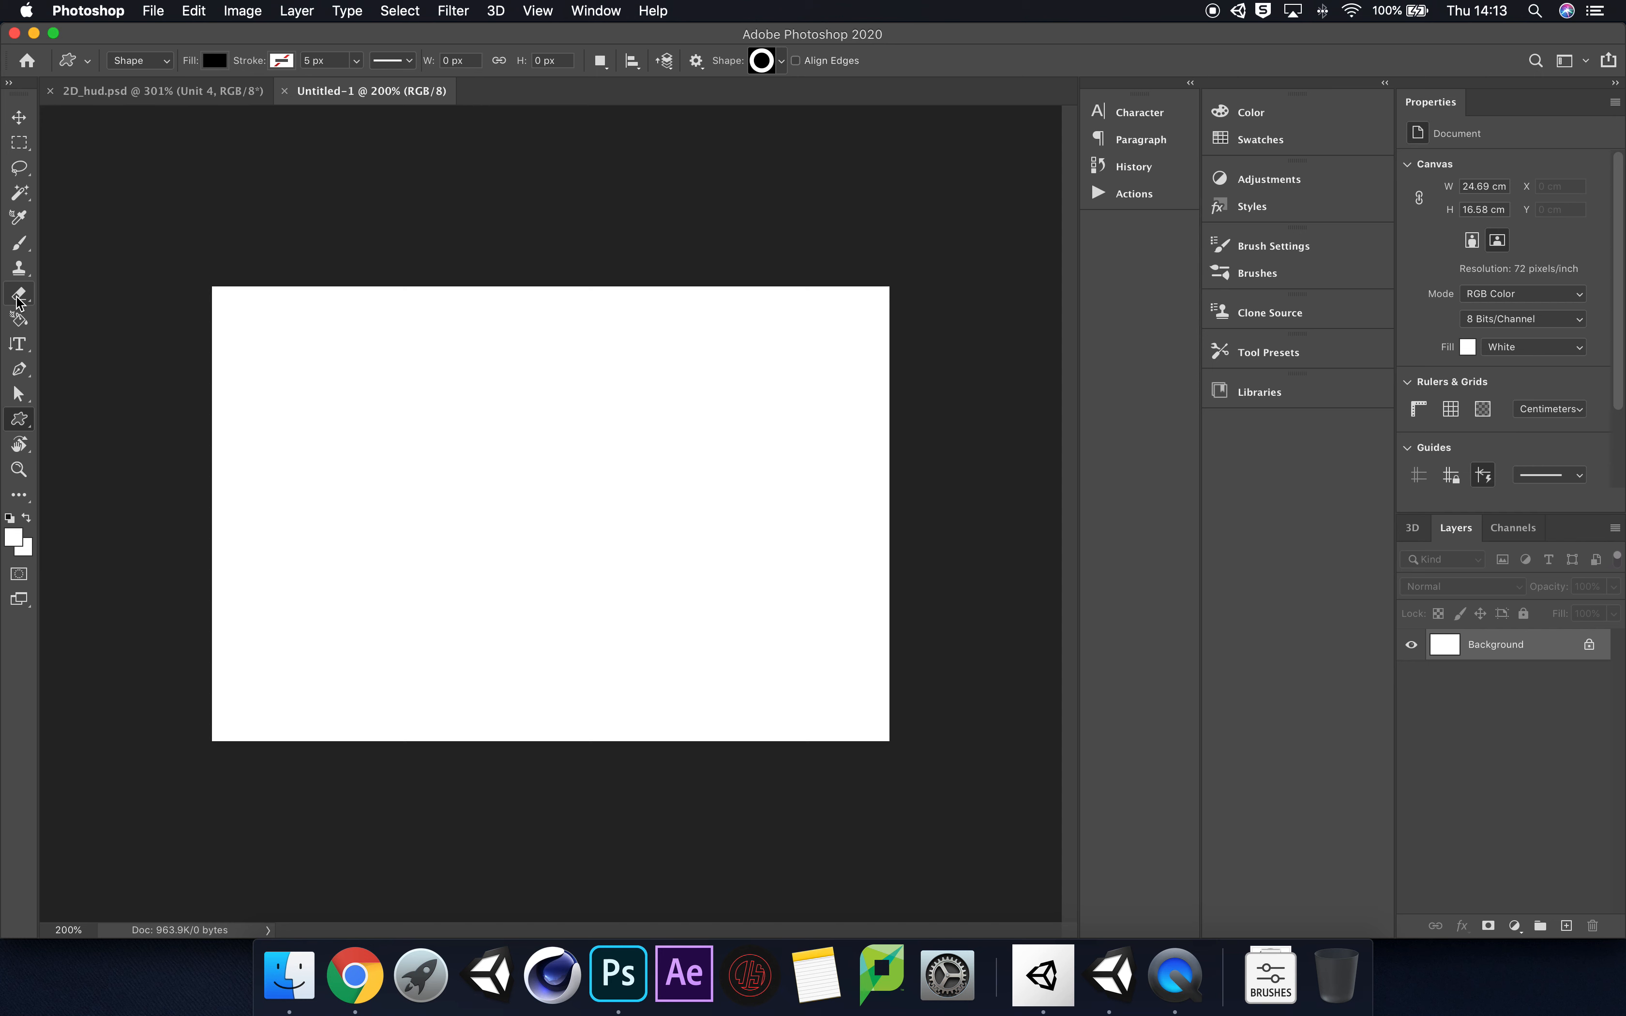
pyautogui.click(22, 425)
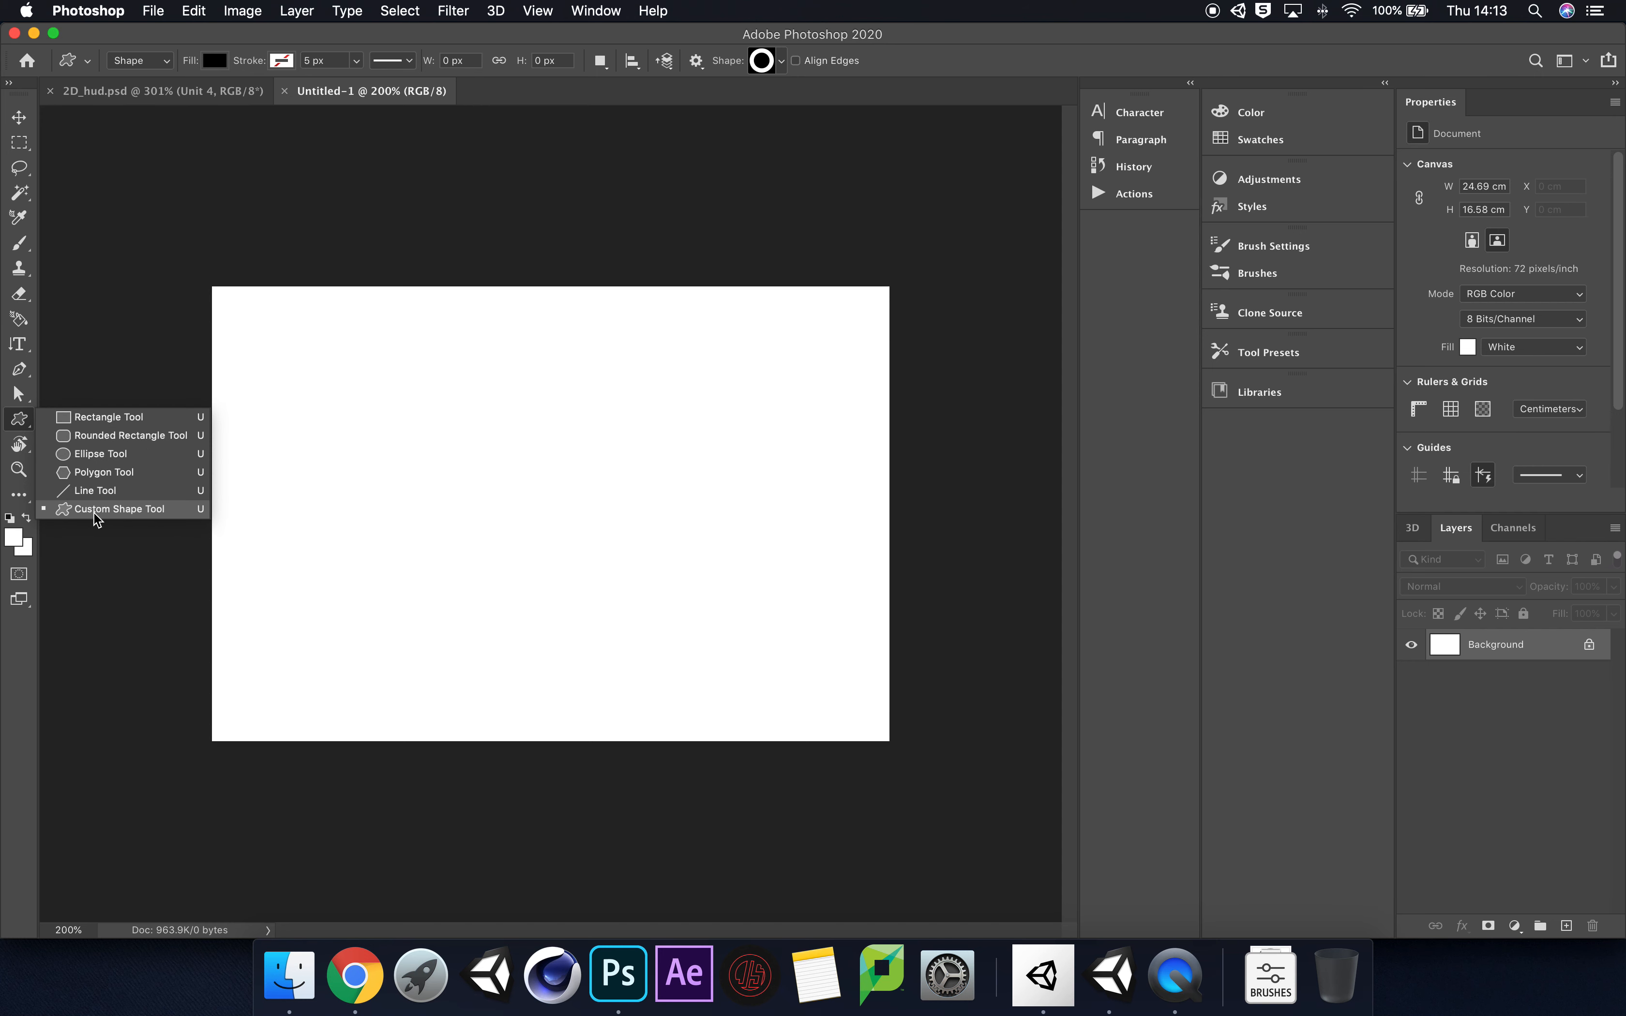
pyautogui.click(131, 511)
pyautogui.click(781, 61)
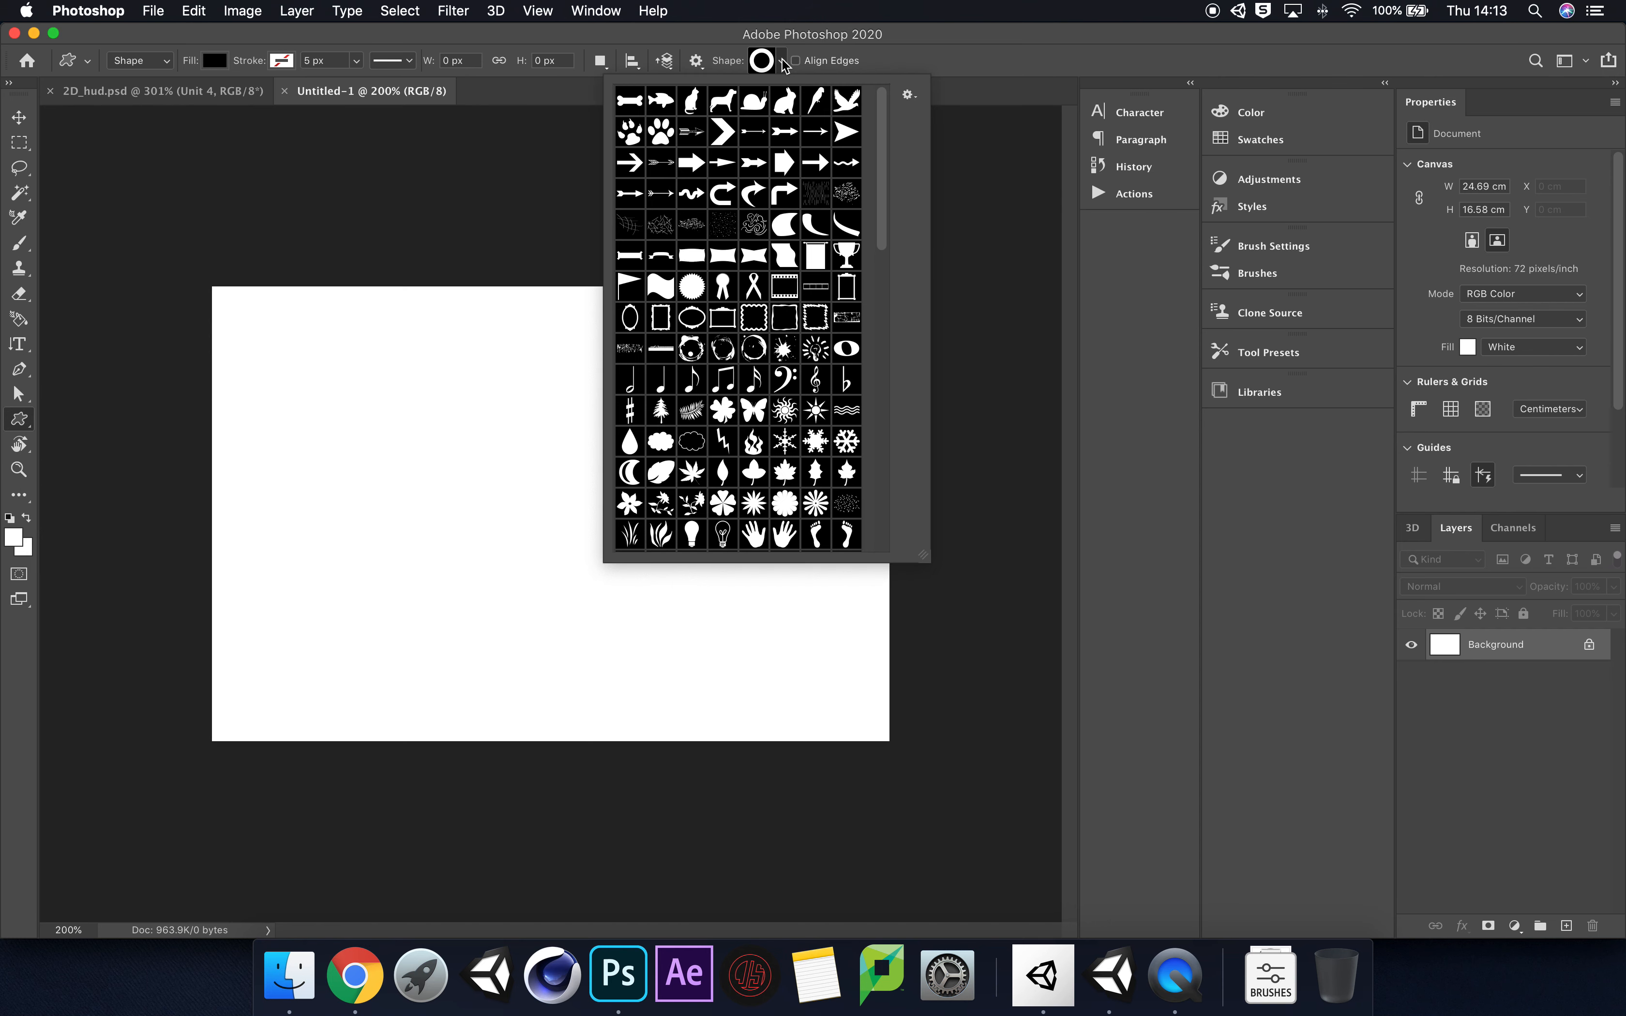
pyautogui.click(909, 97)
pyautogui.click(798, 70)
pyautogui.moveTo(883, 163); pyautogui.dragTo(877, 304)
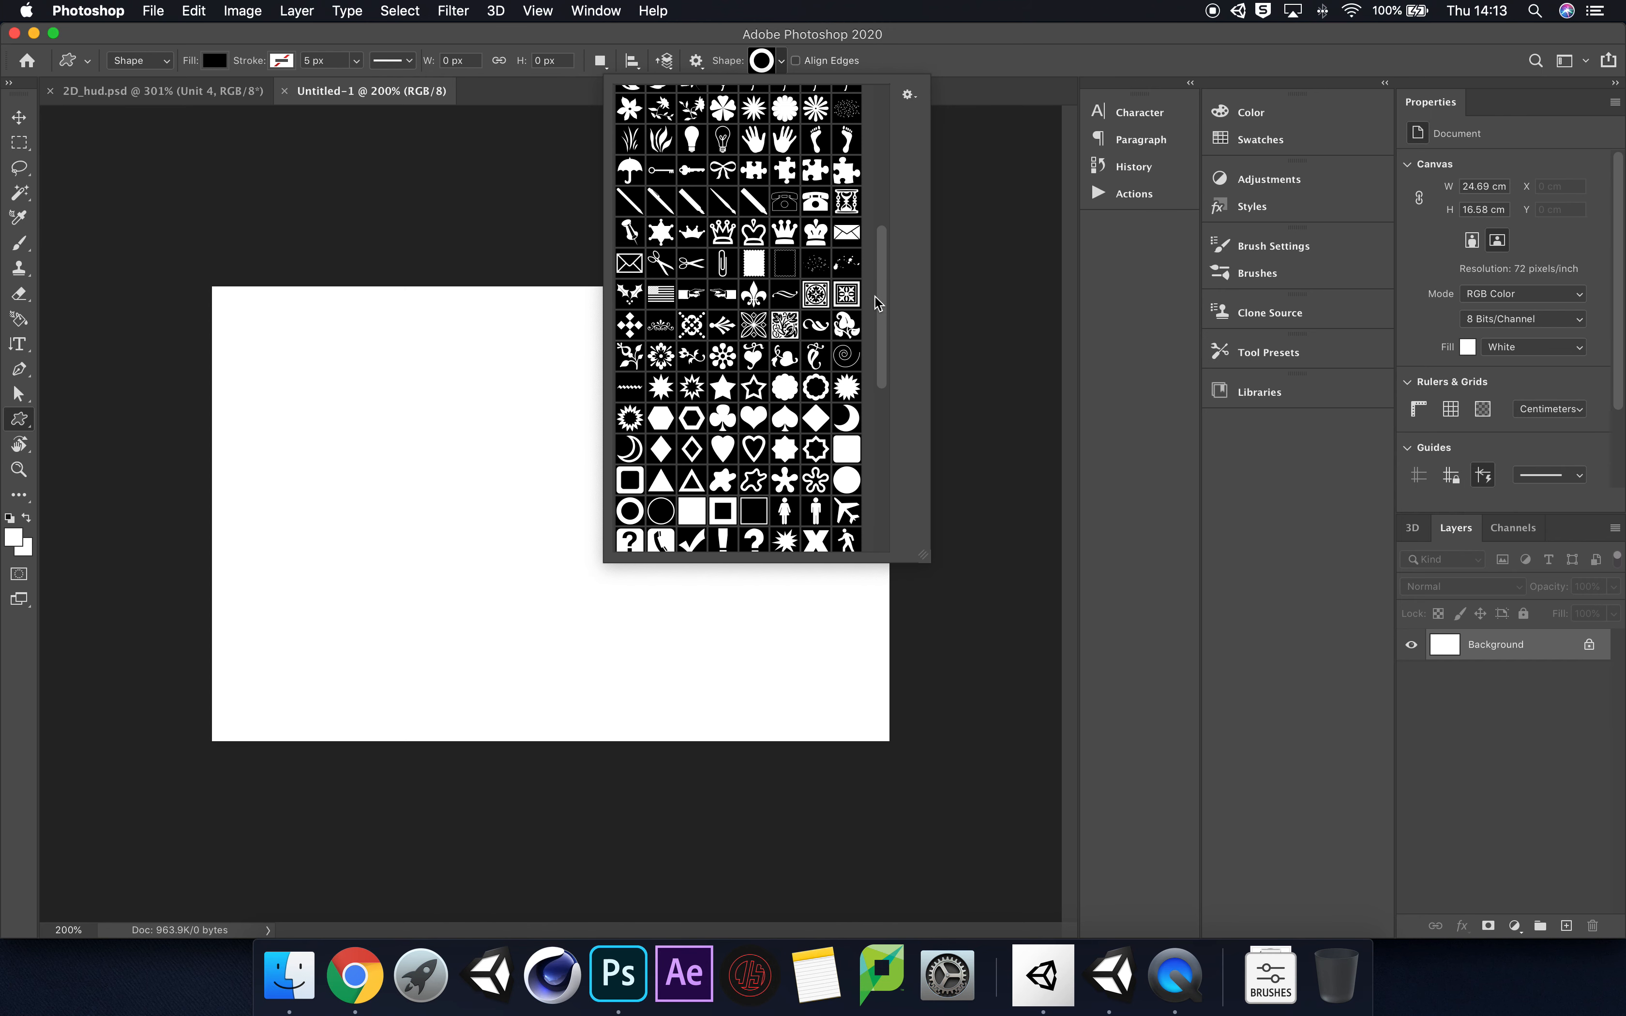
pyautogui.click(730, 458)
pyautogui.click(782, 64)
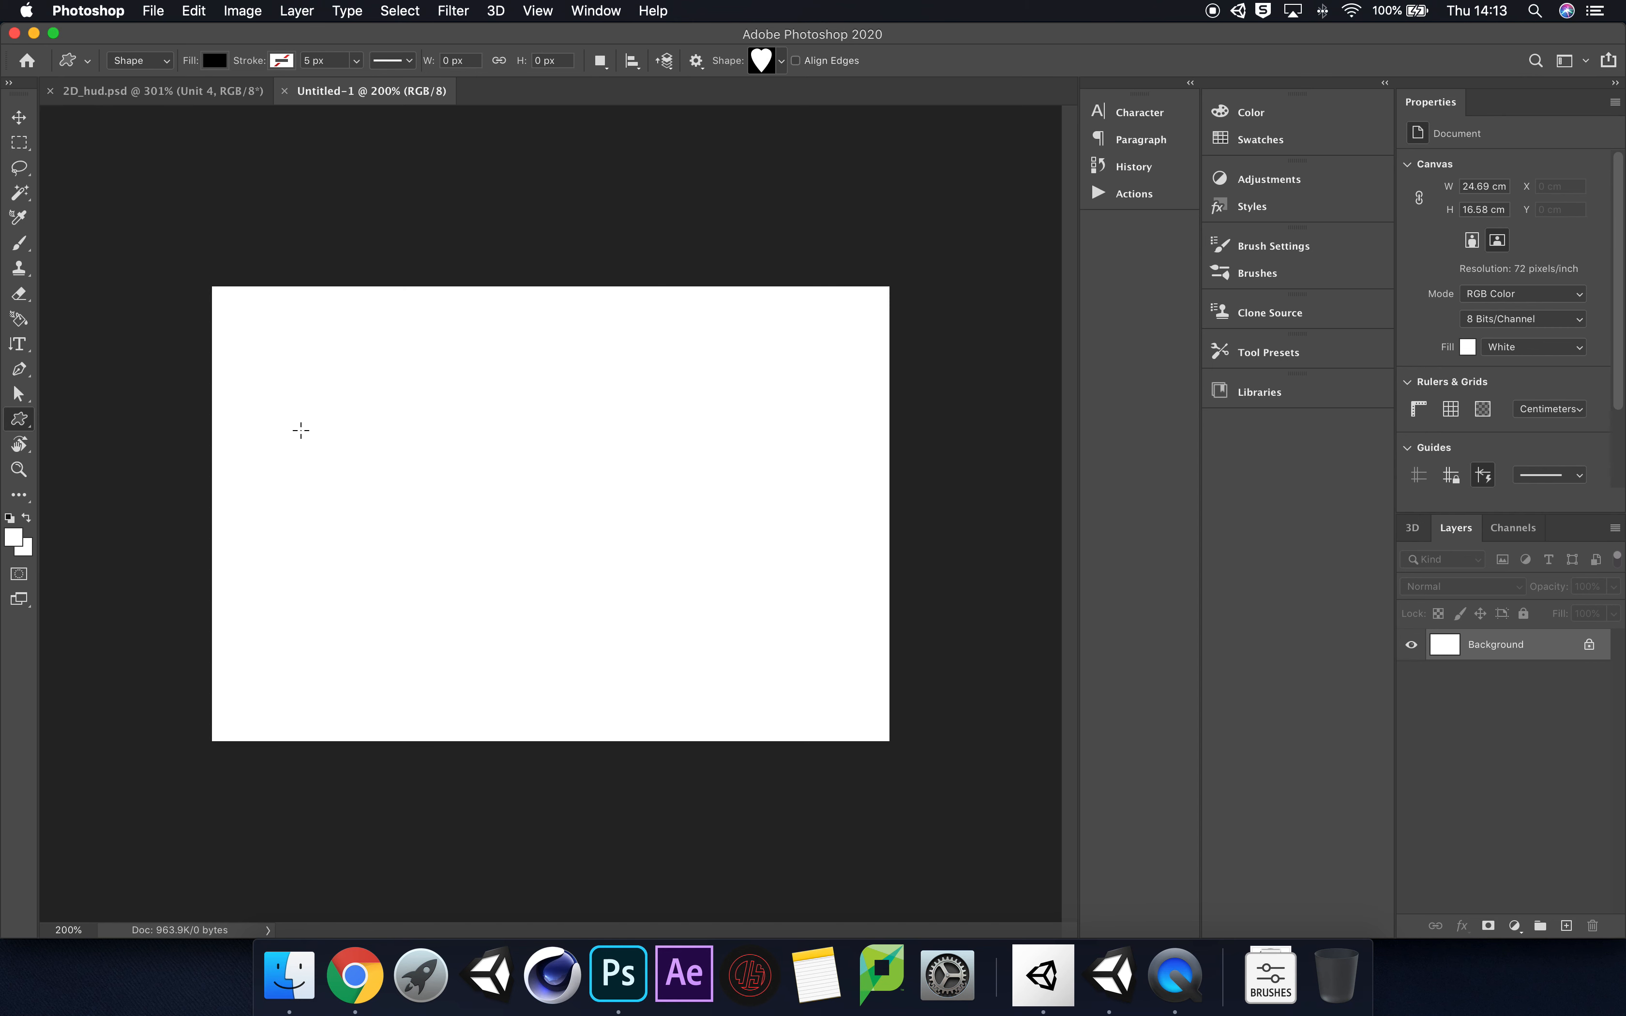
pyautogui.click(9, 518)
pyautogui.moveTo(331, 348); pyautogui.dragTo(646, 592)
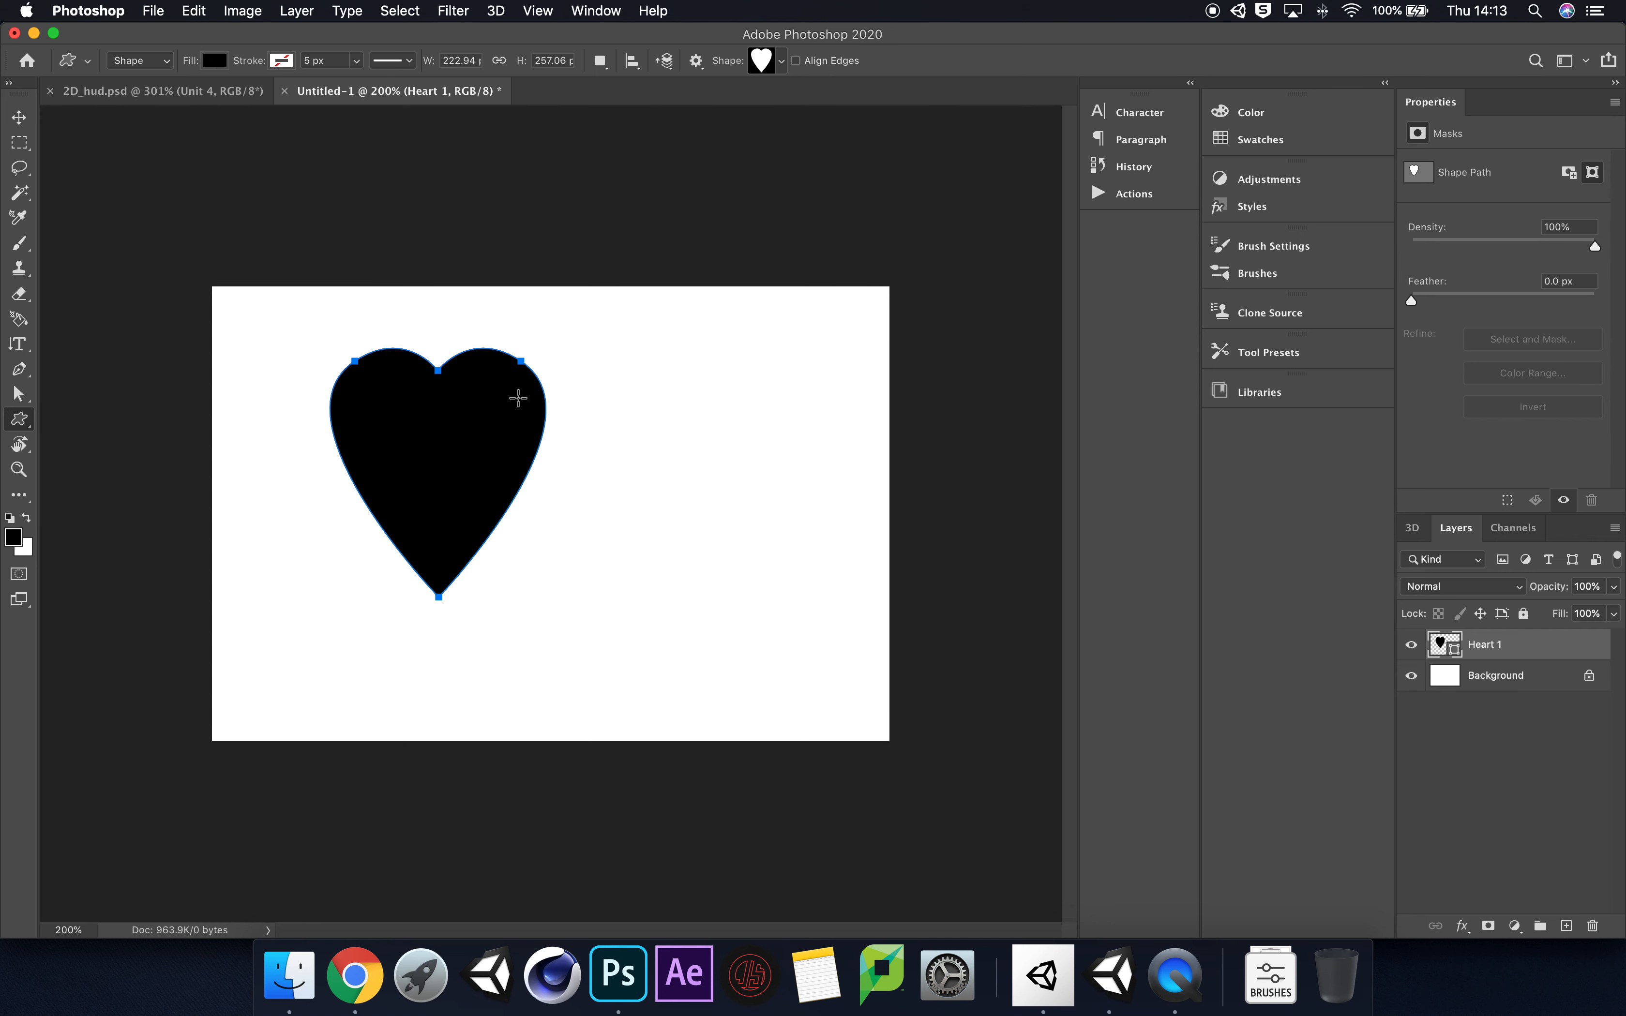
# Step: Move the heart near the canvas's left edge and scale it proportionally to about 85%
pyautogui.click(19, 118)
pyautogui.moveTo(476, 456); pyautogui.dragTo(400, 491)
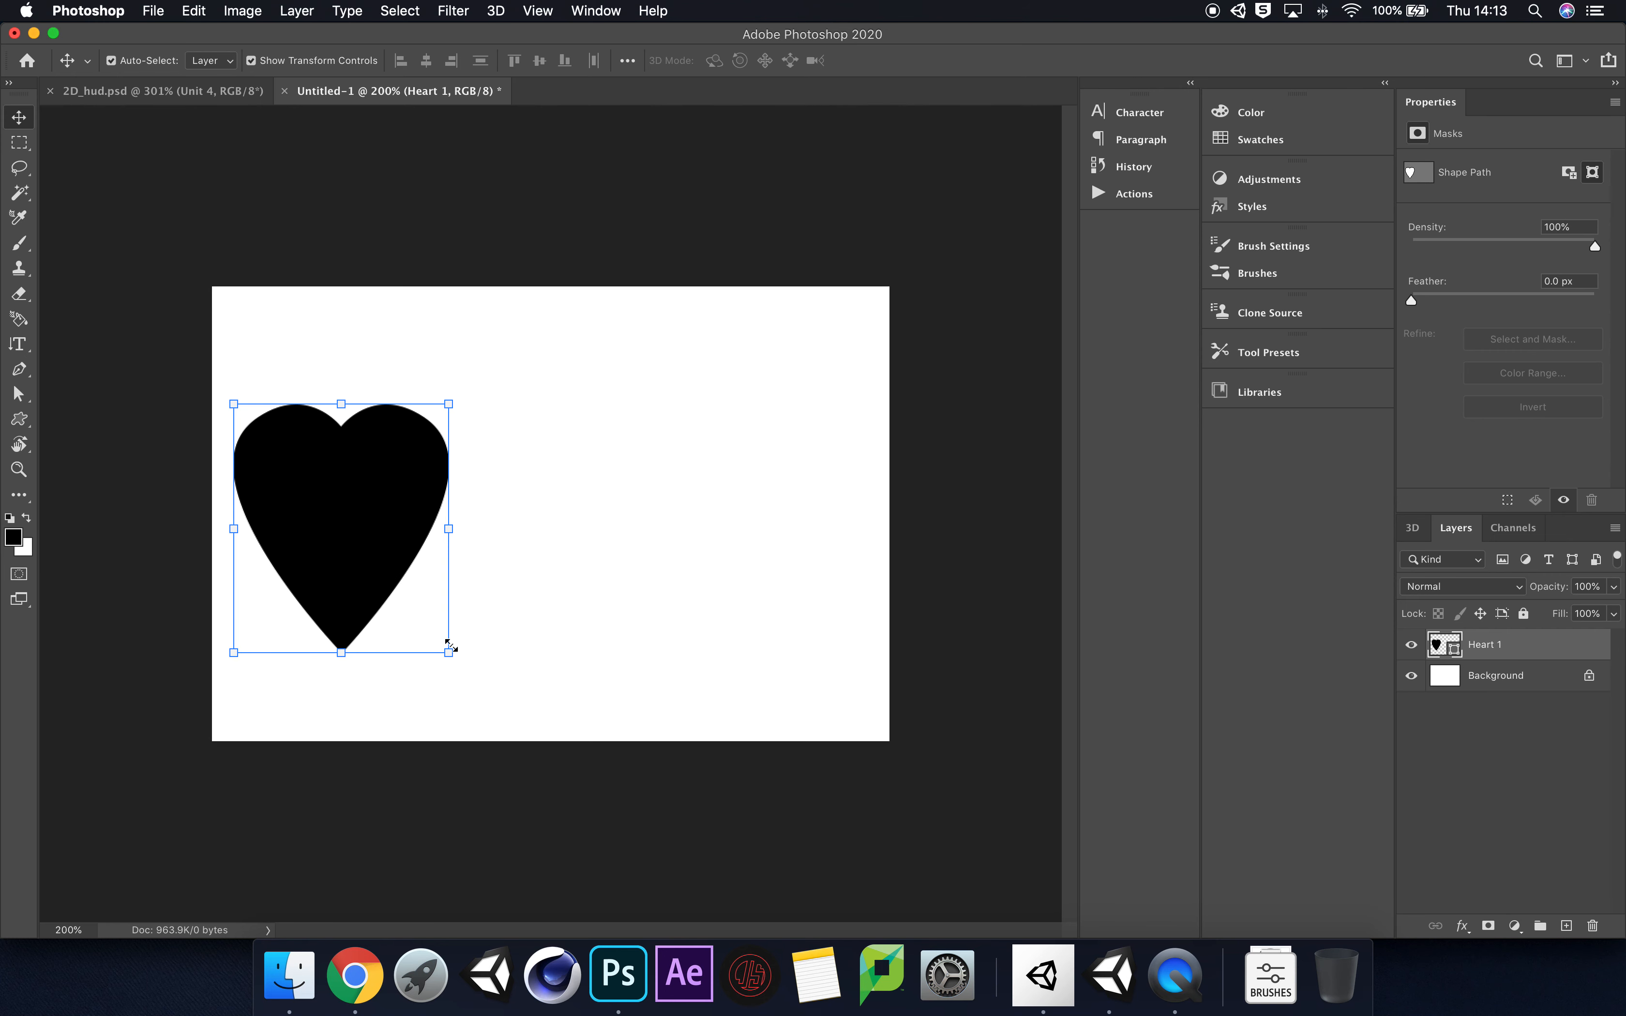
pyautogui.moveTo(448, 652); pyautogui.dragTo(417, 617)
pyautogui.moveTo(345, 528); pyautogui.dragTo(346, 521)
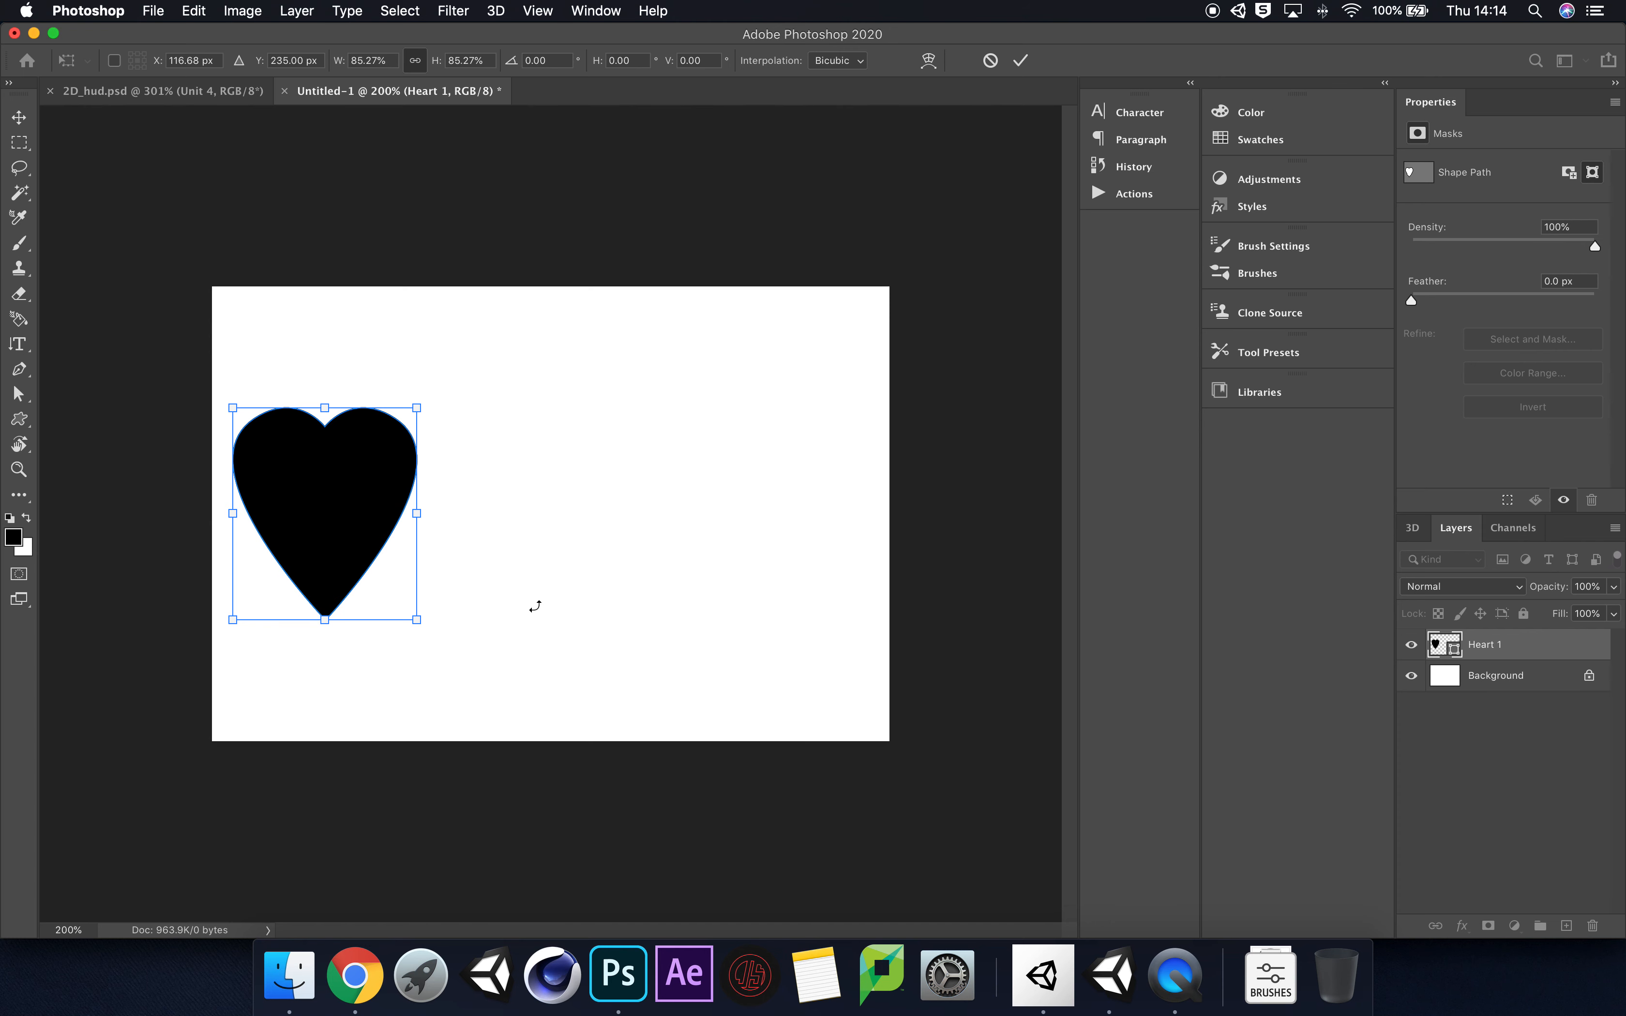
pyautogui.press('Return')
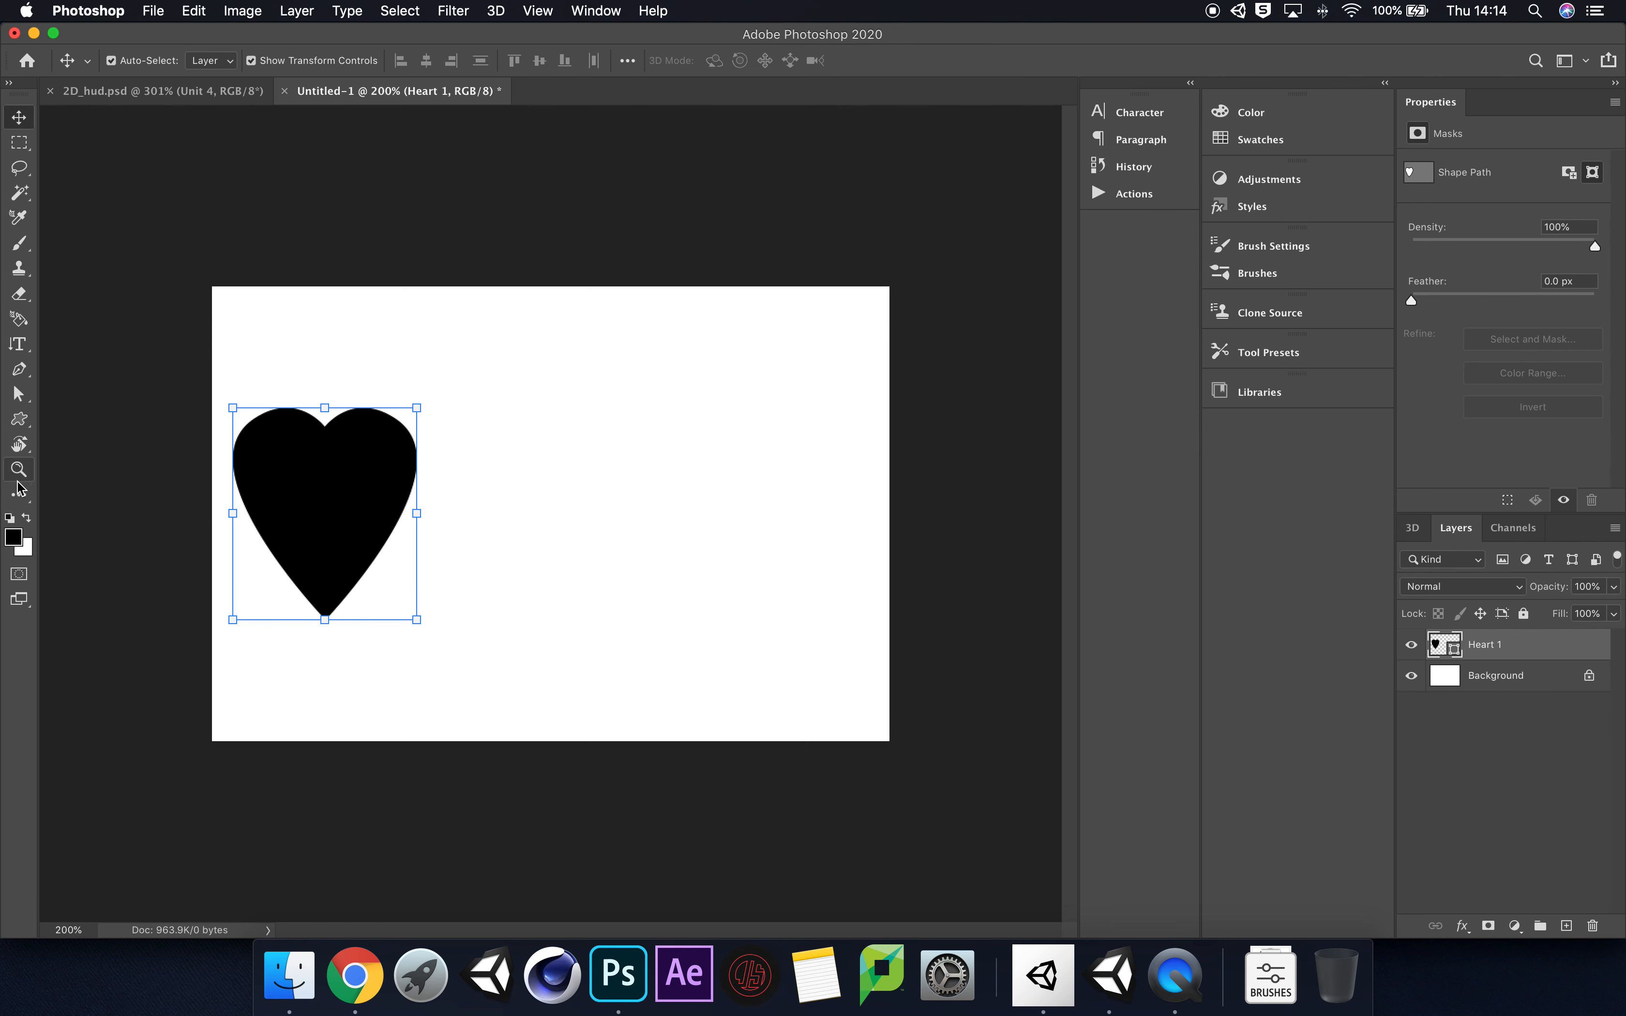
# Step: Change the heart shape's fill from the solid default to a bright red chosen in the colour picker
pyautogui.click(18, 420)
pyautogui.click(215, 60)
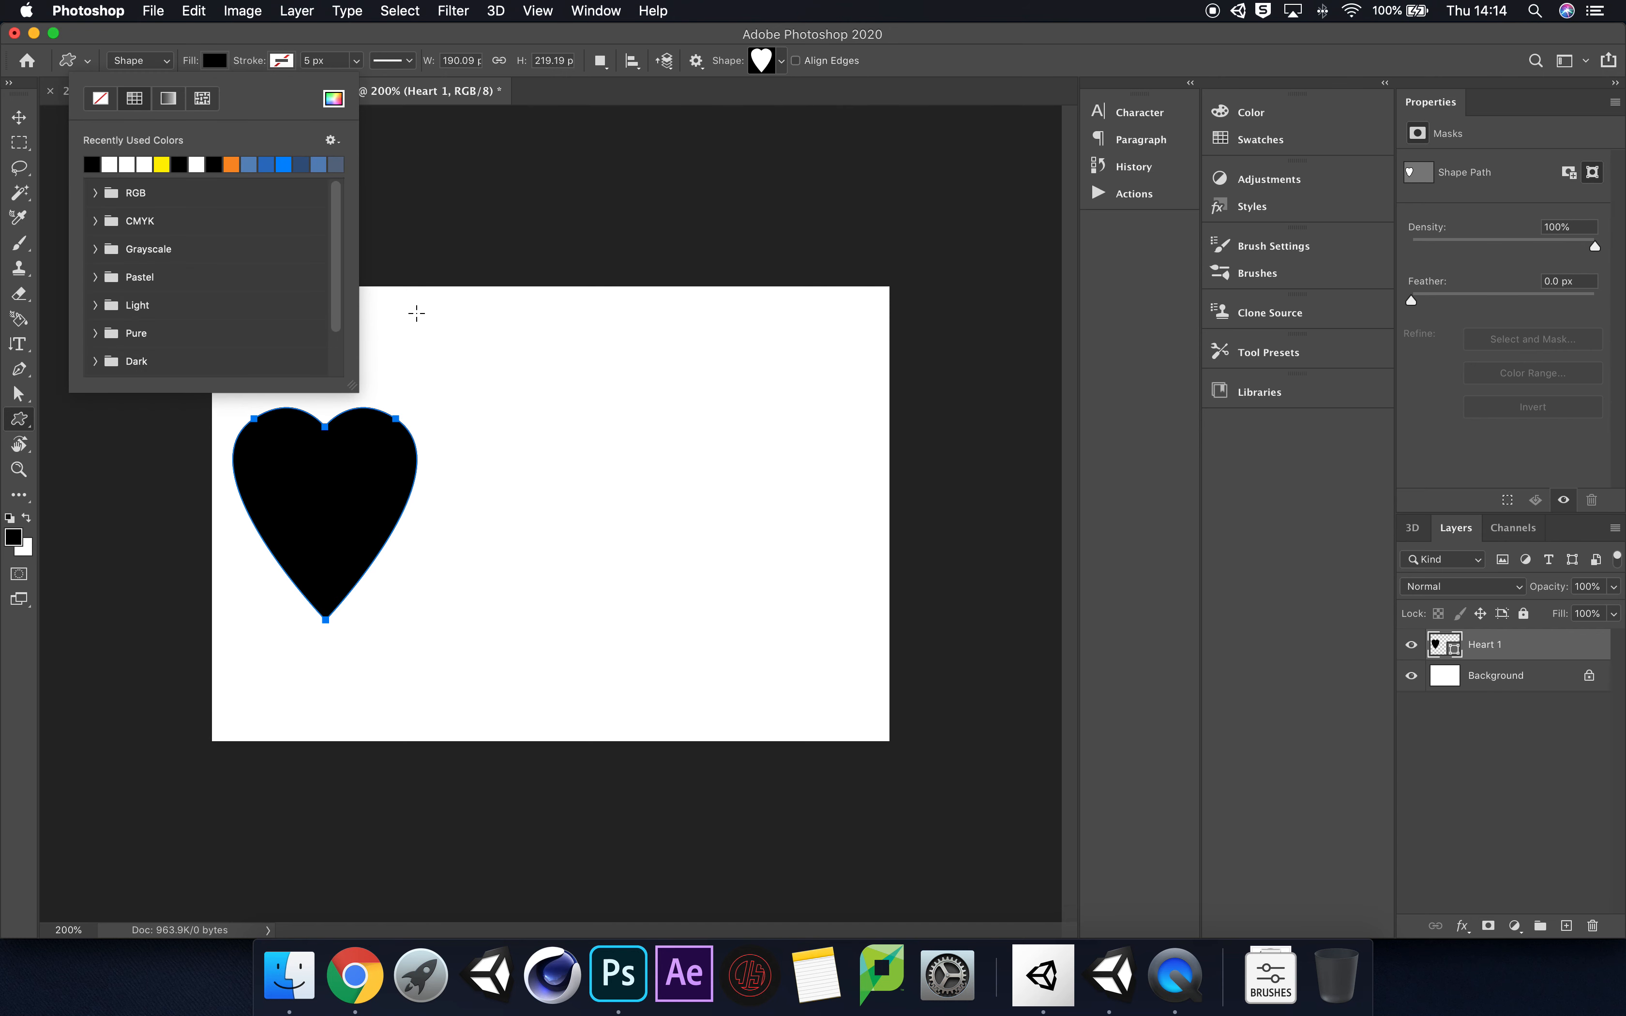
pyautogui.click(334, 98)
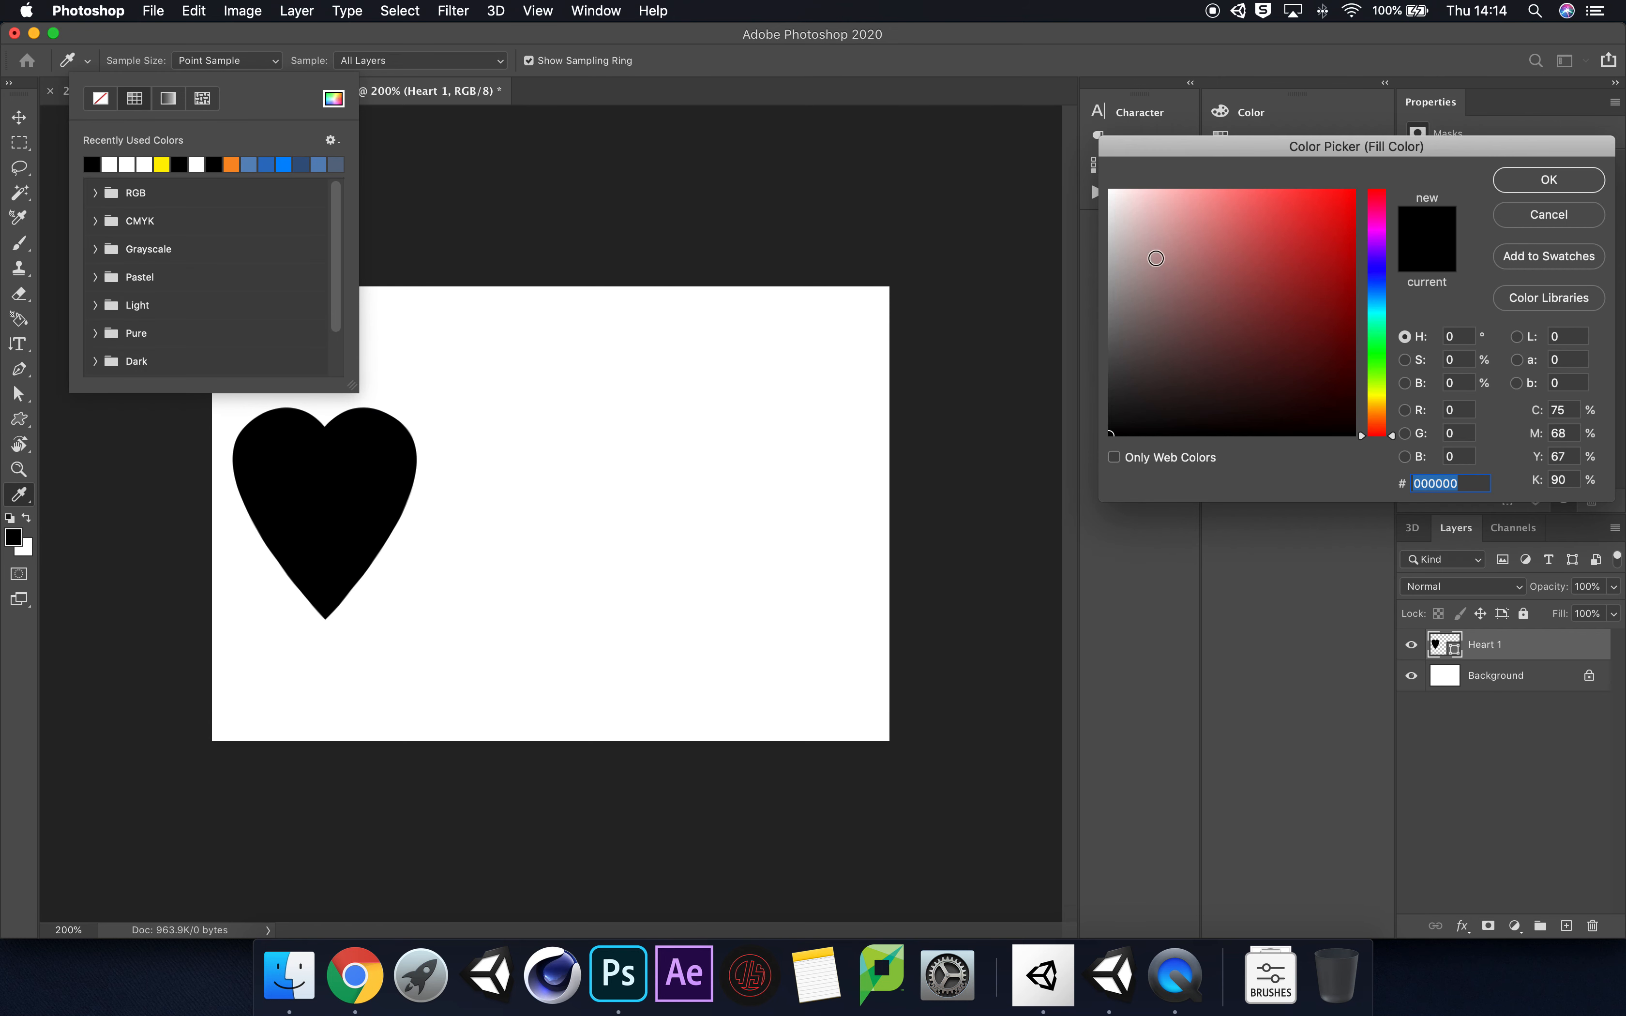
pyautogui.click(1325, 204)
pyautogui.click(1538, 183)
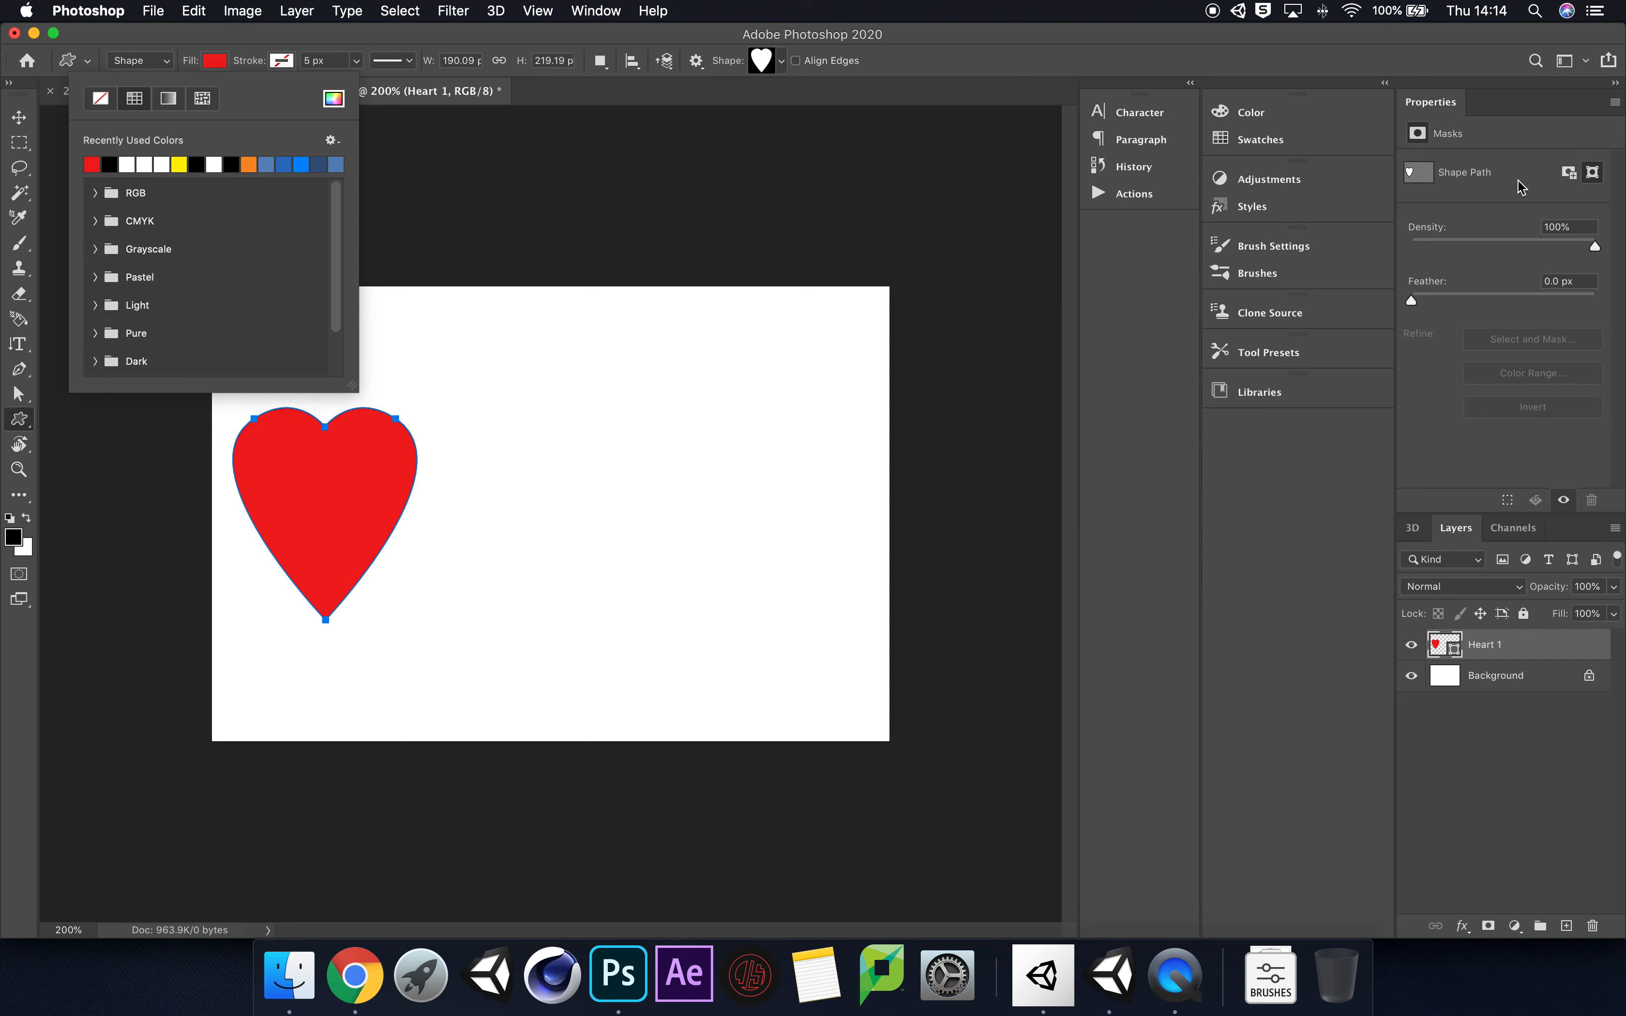
pyautogui.click(264, 35)
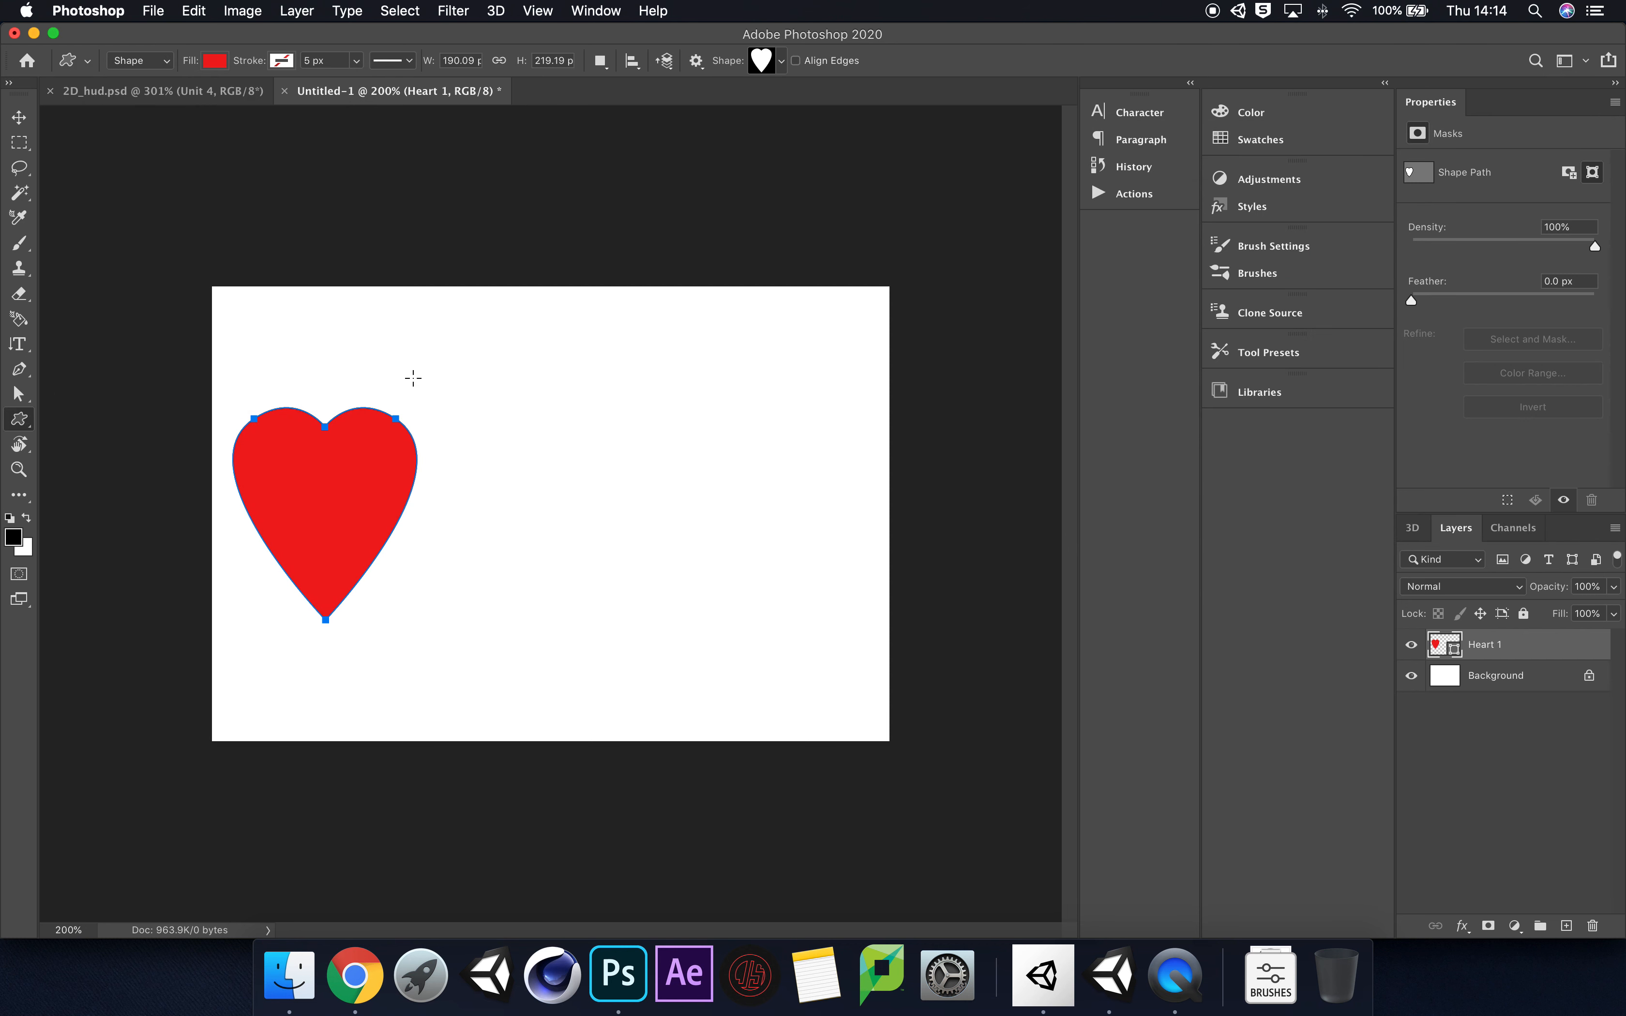
# Step: Draw a rounded rectangle about 422 by 116 px with a 10 px corner radius beside the heart, filling the canvas's remaining width
pyautogui.click(438, 406)
pyautogui.click(763, 531)
pyautogui.click(19, 421)
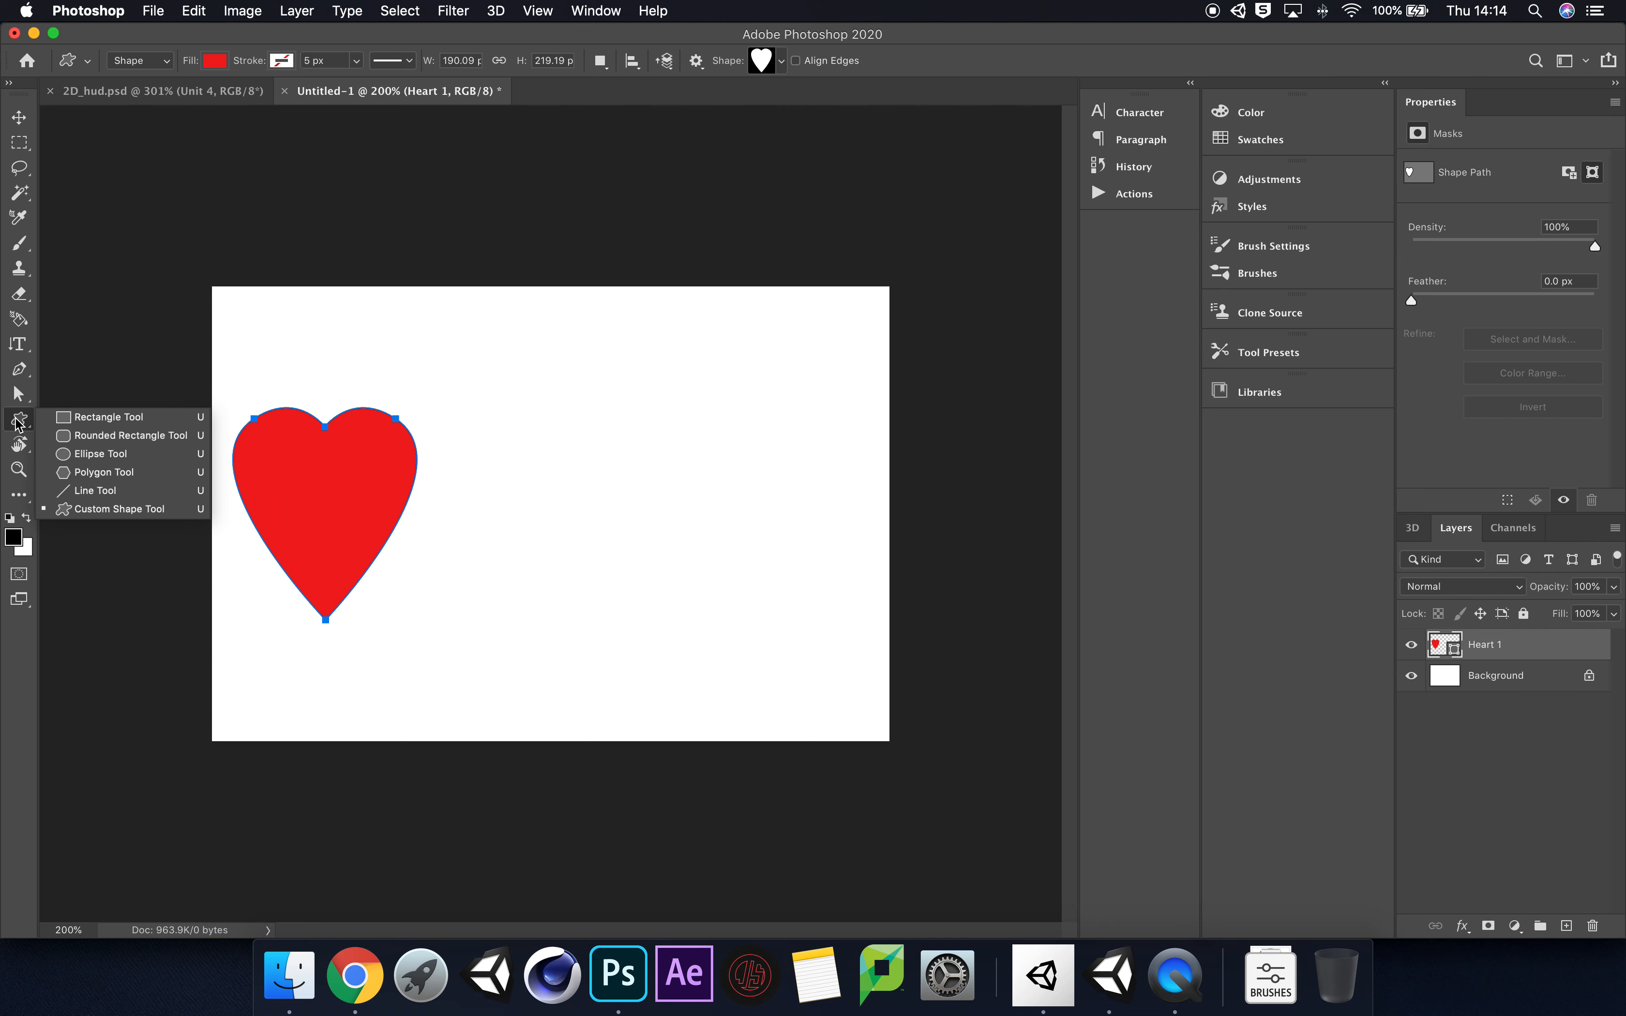
pyautogui.click(131, 435)
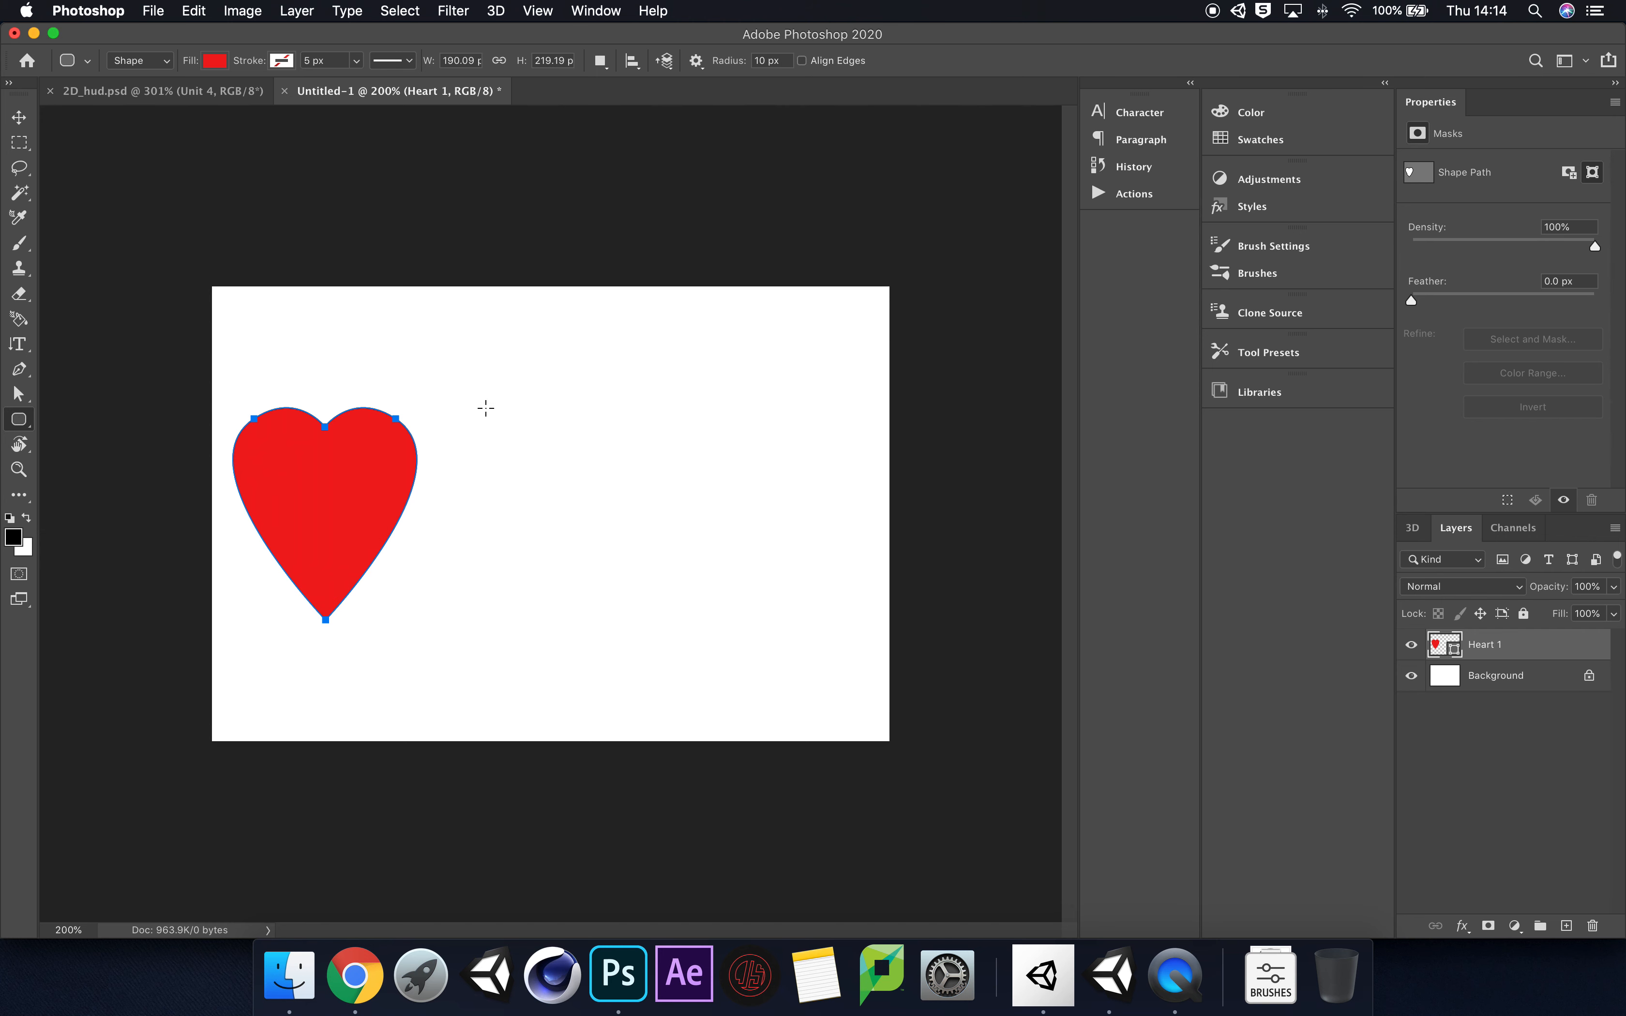
pyautogui.moveTo(456, 449); pyautogui.dragTo(809, 555)
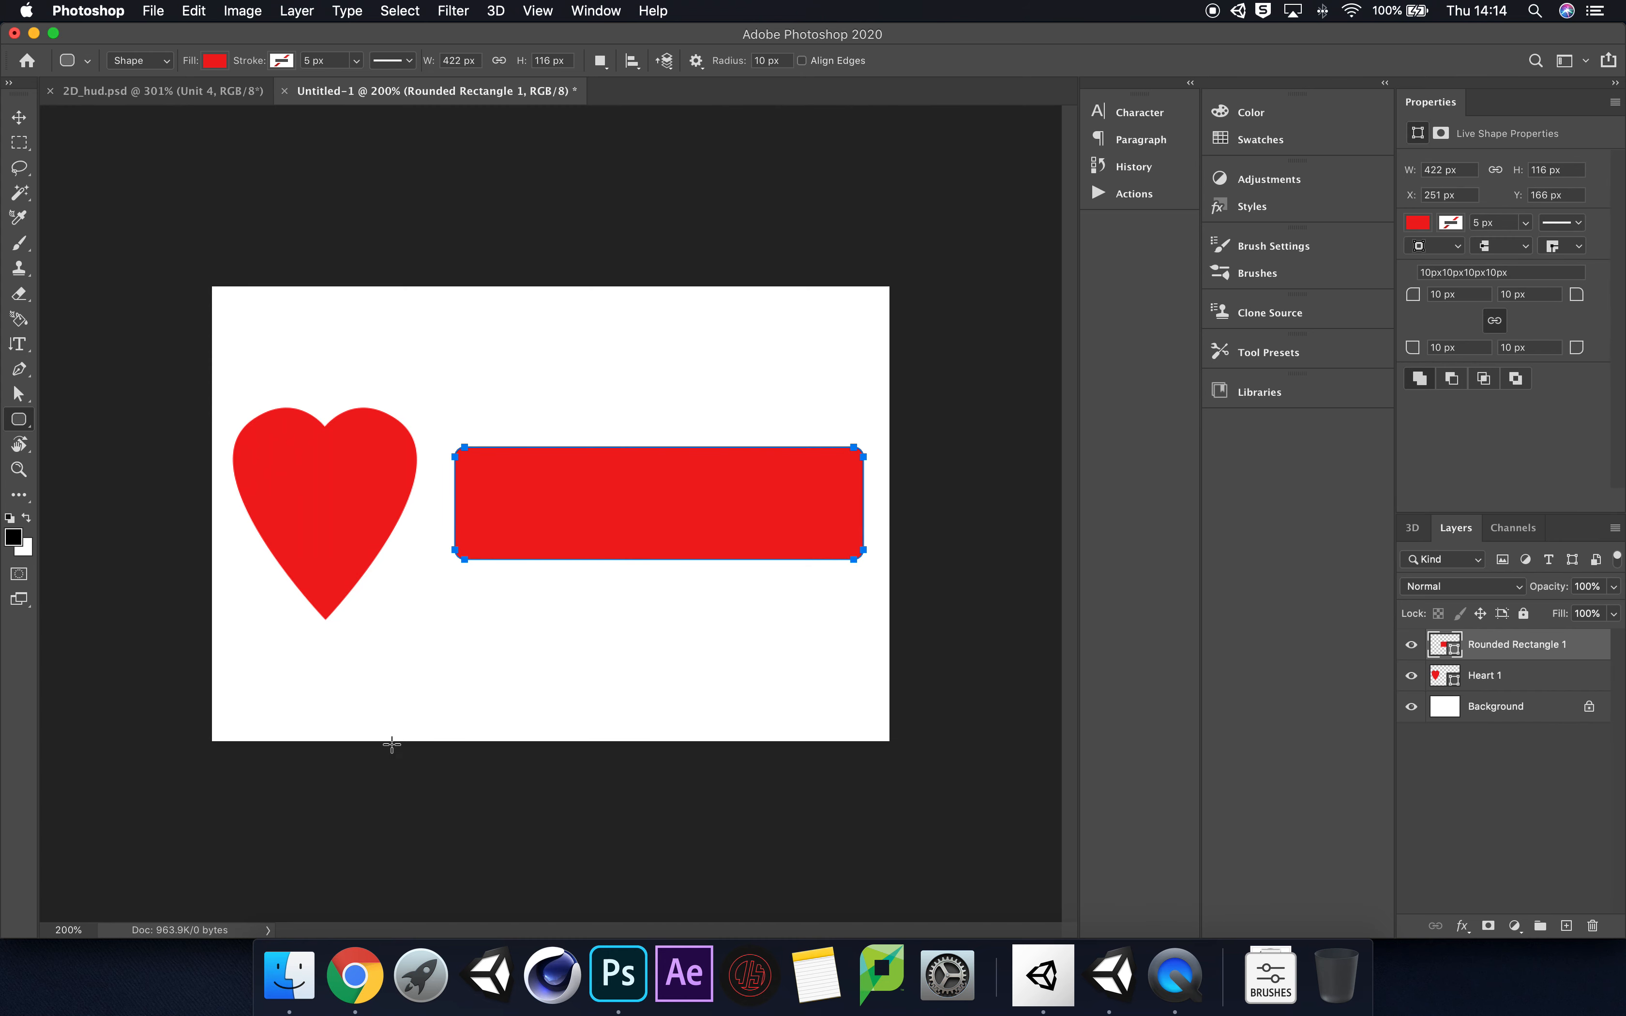
# Step: Check the HUD reference images in Chrome, return to Photoshop, and fill the rounded rectangle with brown #8b4b0d
pyautogui.click(371, 984)
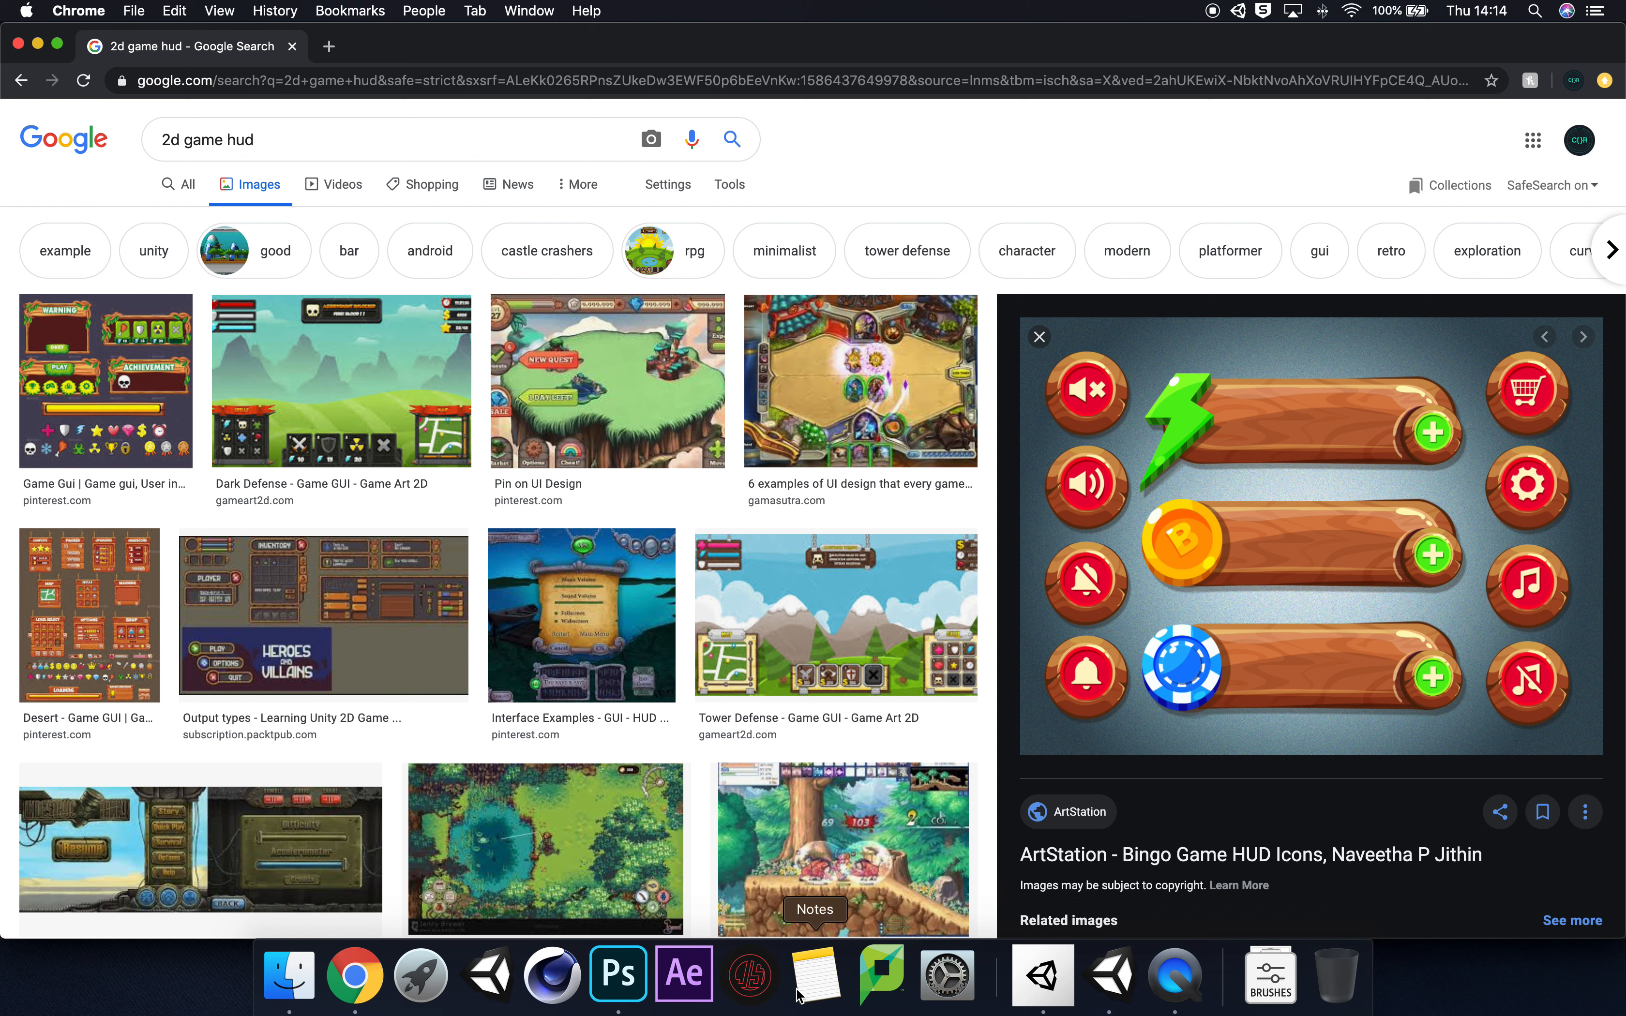
pyautogui.click(642, 987)
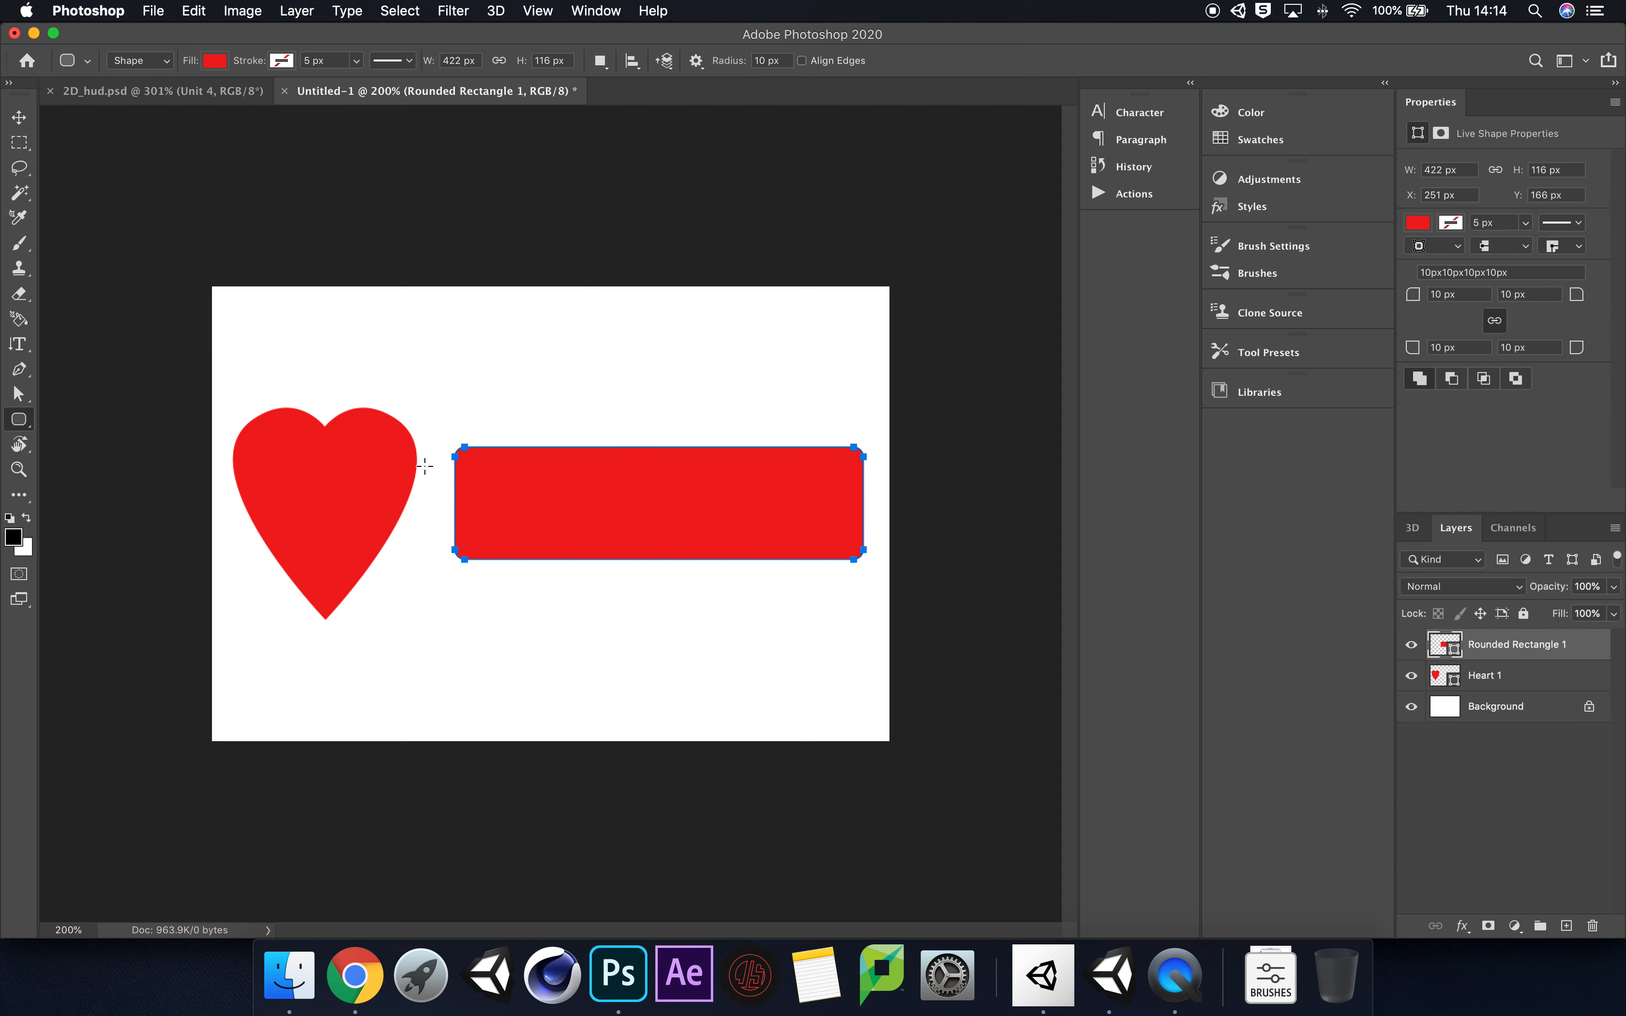
pyautogui.click(214, 60)
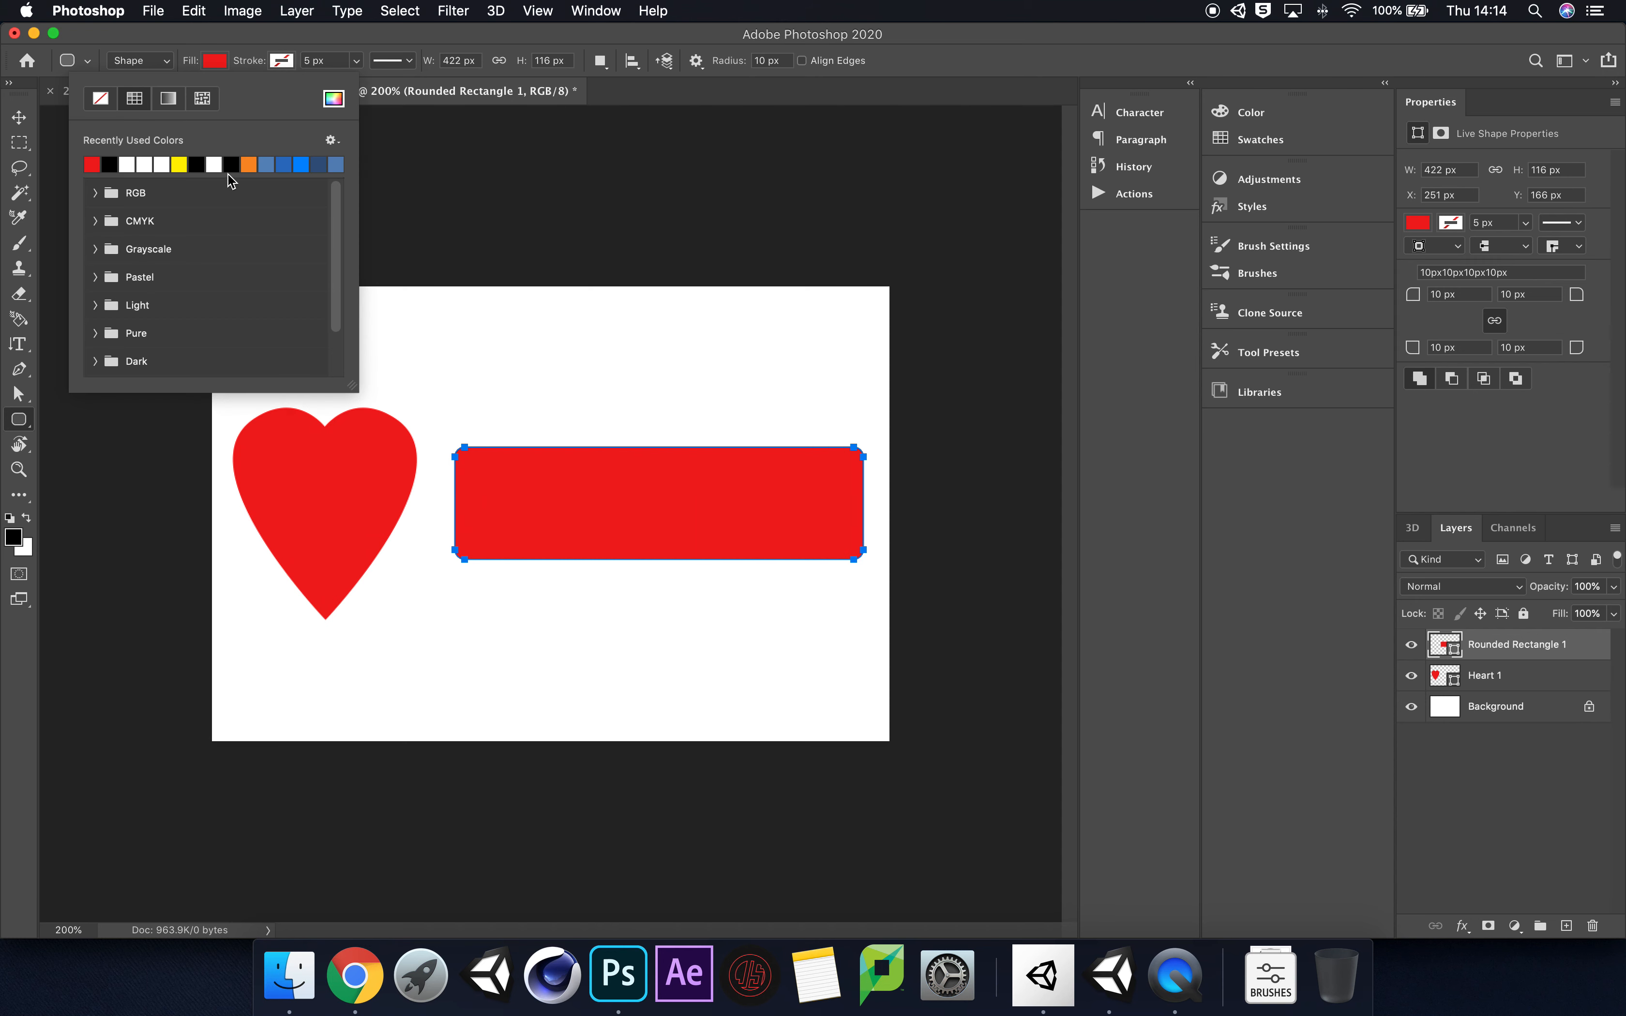
pyautogui.click(249, 164)
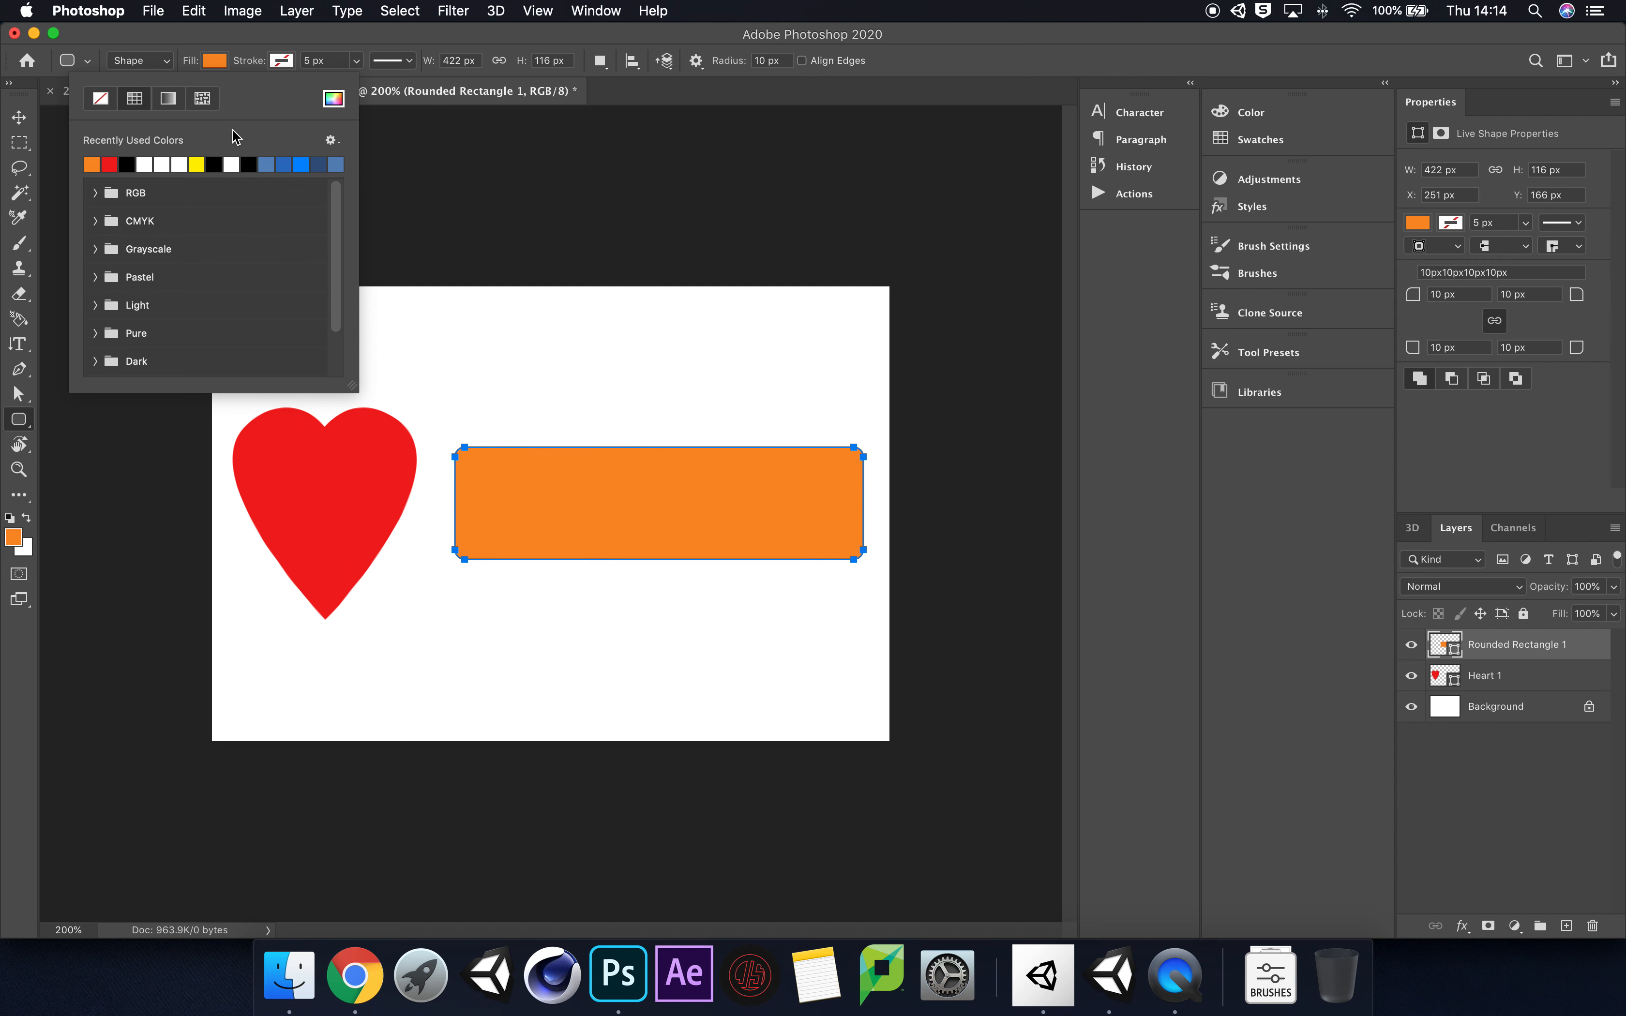
pyautogui.click(334, 98)
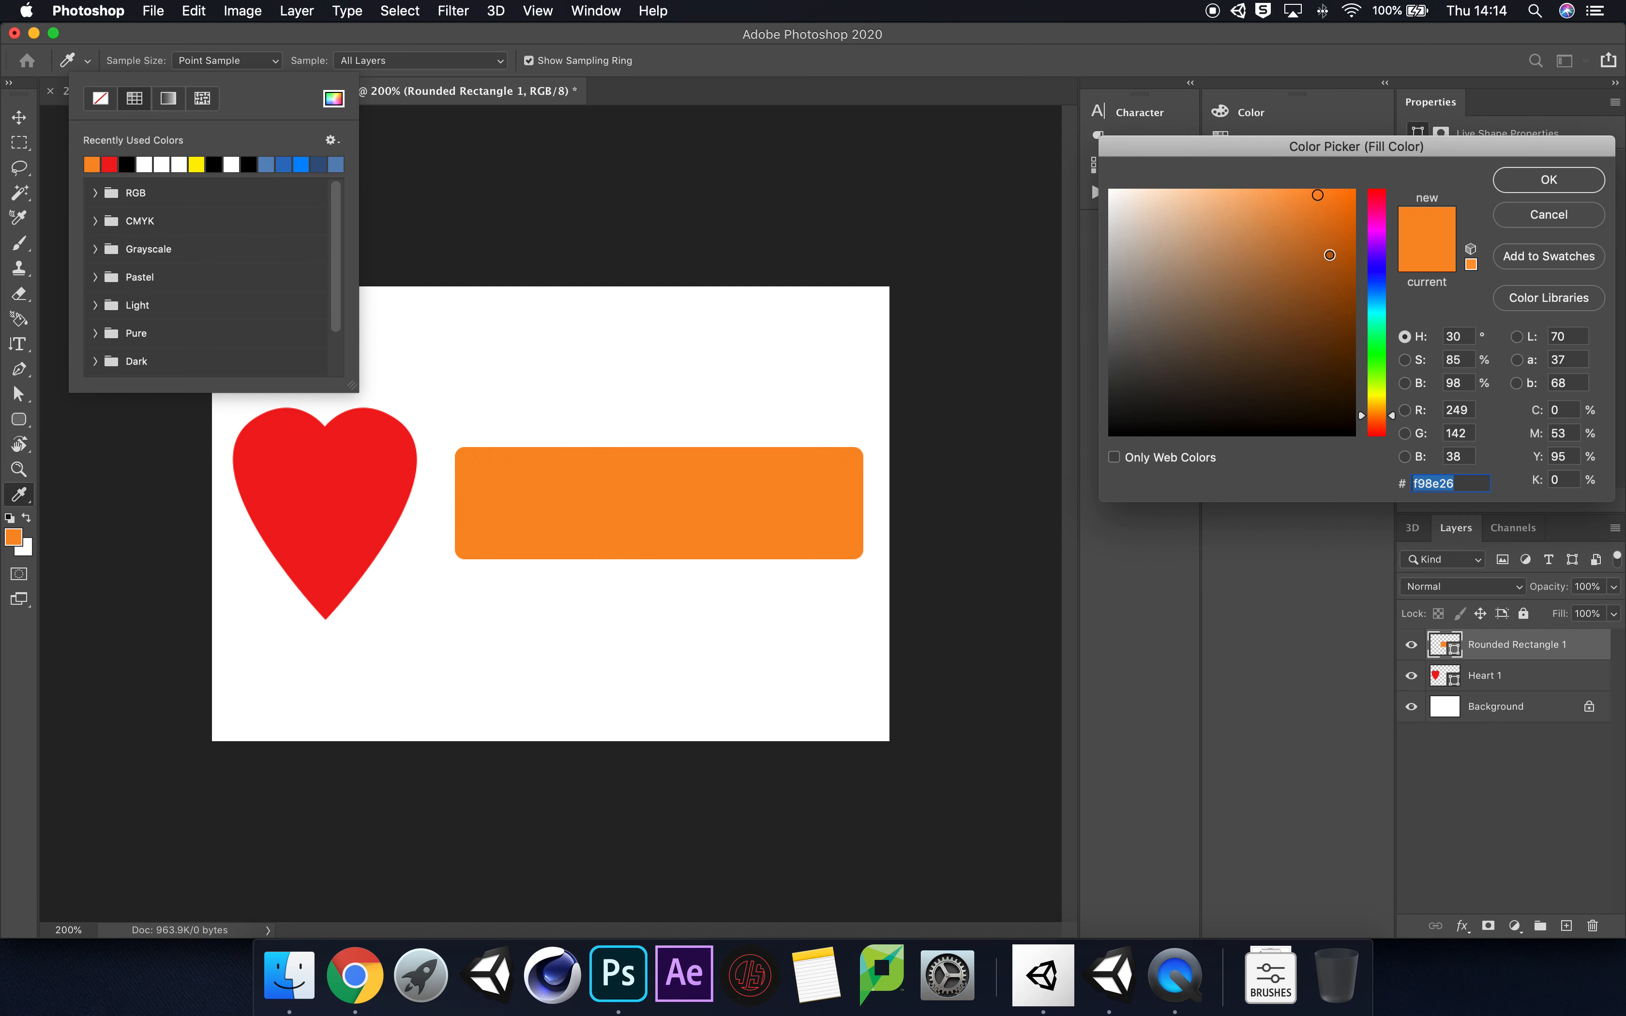
pyautogui.click(1334, 302)
pyautogui.click(1539, 180)
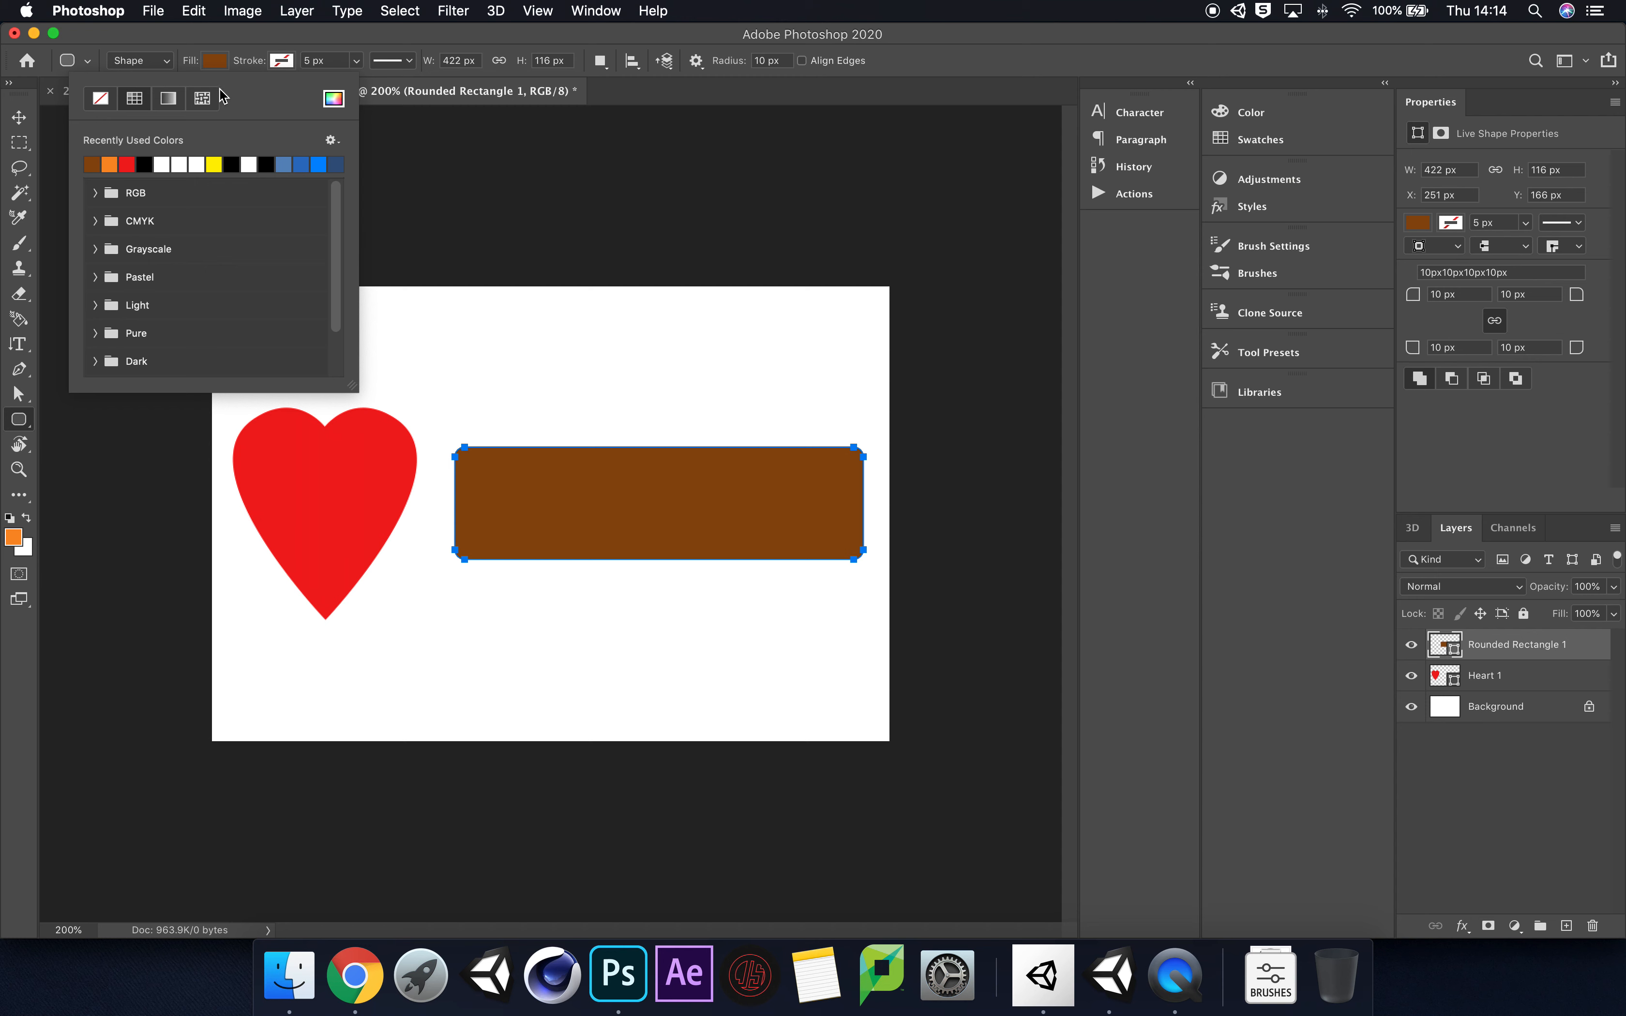
pyautogui.click(250, 48)
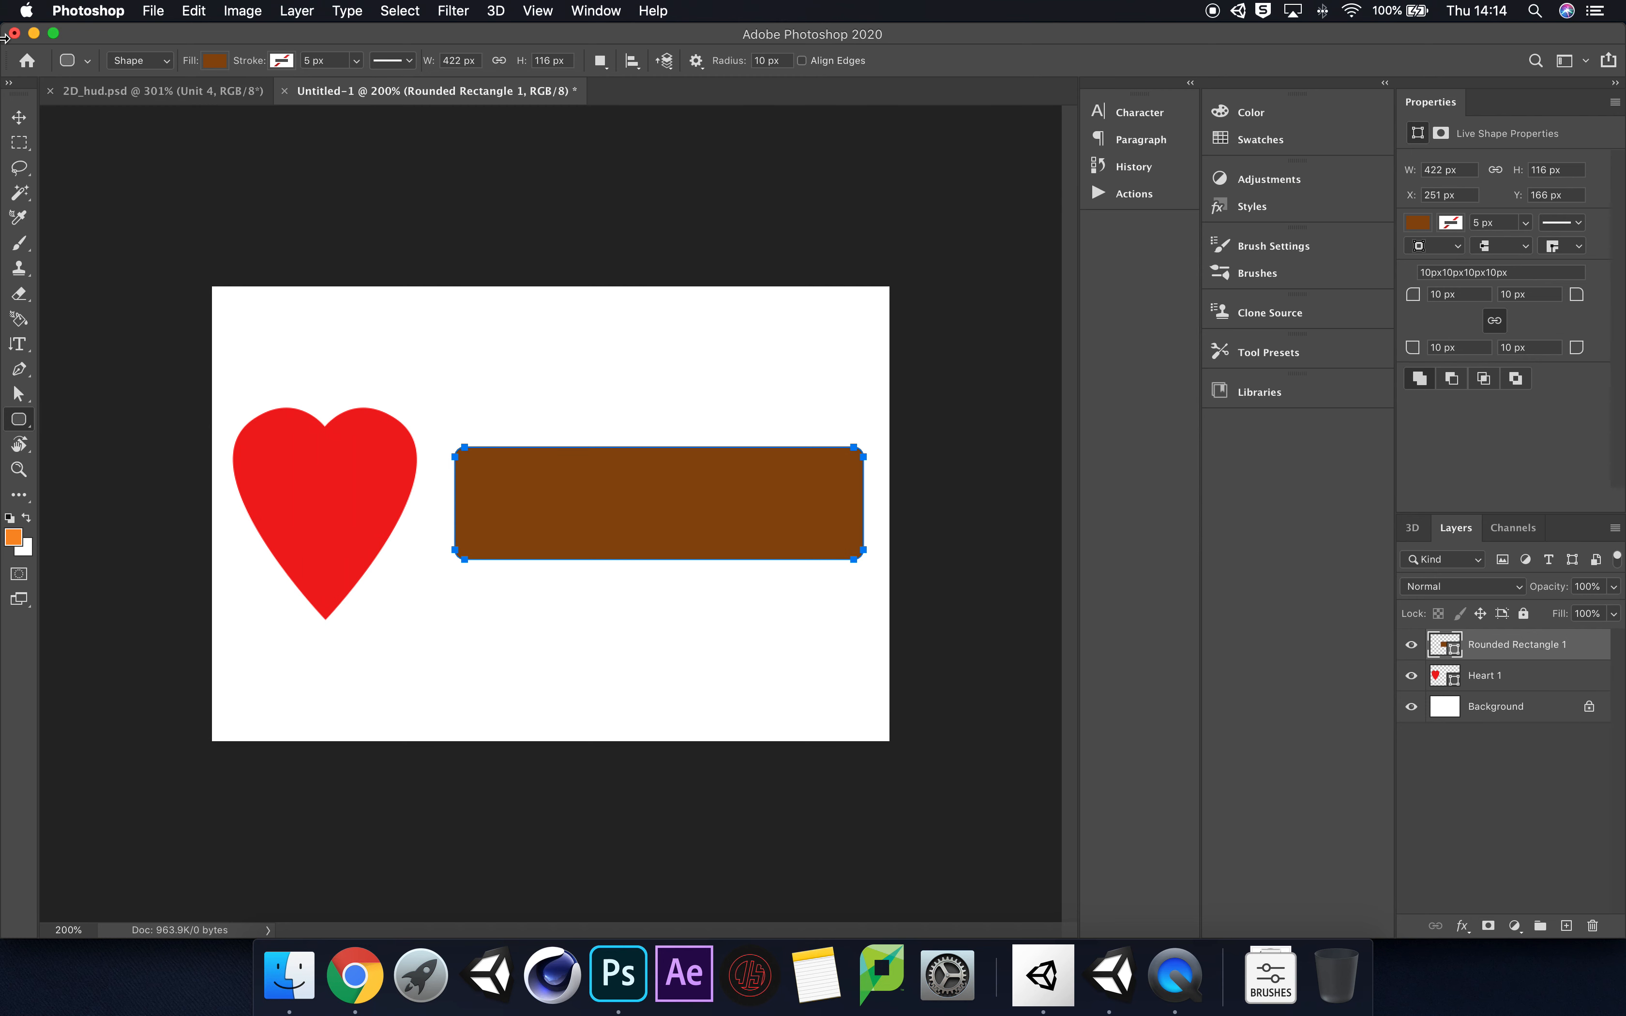
# Step: Move the brown bar so it starts at the heart's vertical centreline and is vertically centred on it, and check the Snap setting
pyautogui.click(19, 117)
pyautogui.moveTo(766, 527); pyautogui.dragTo(636, 528)
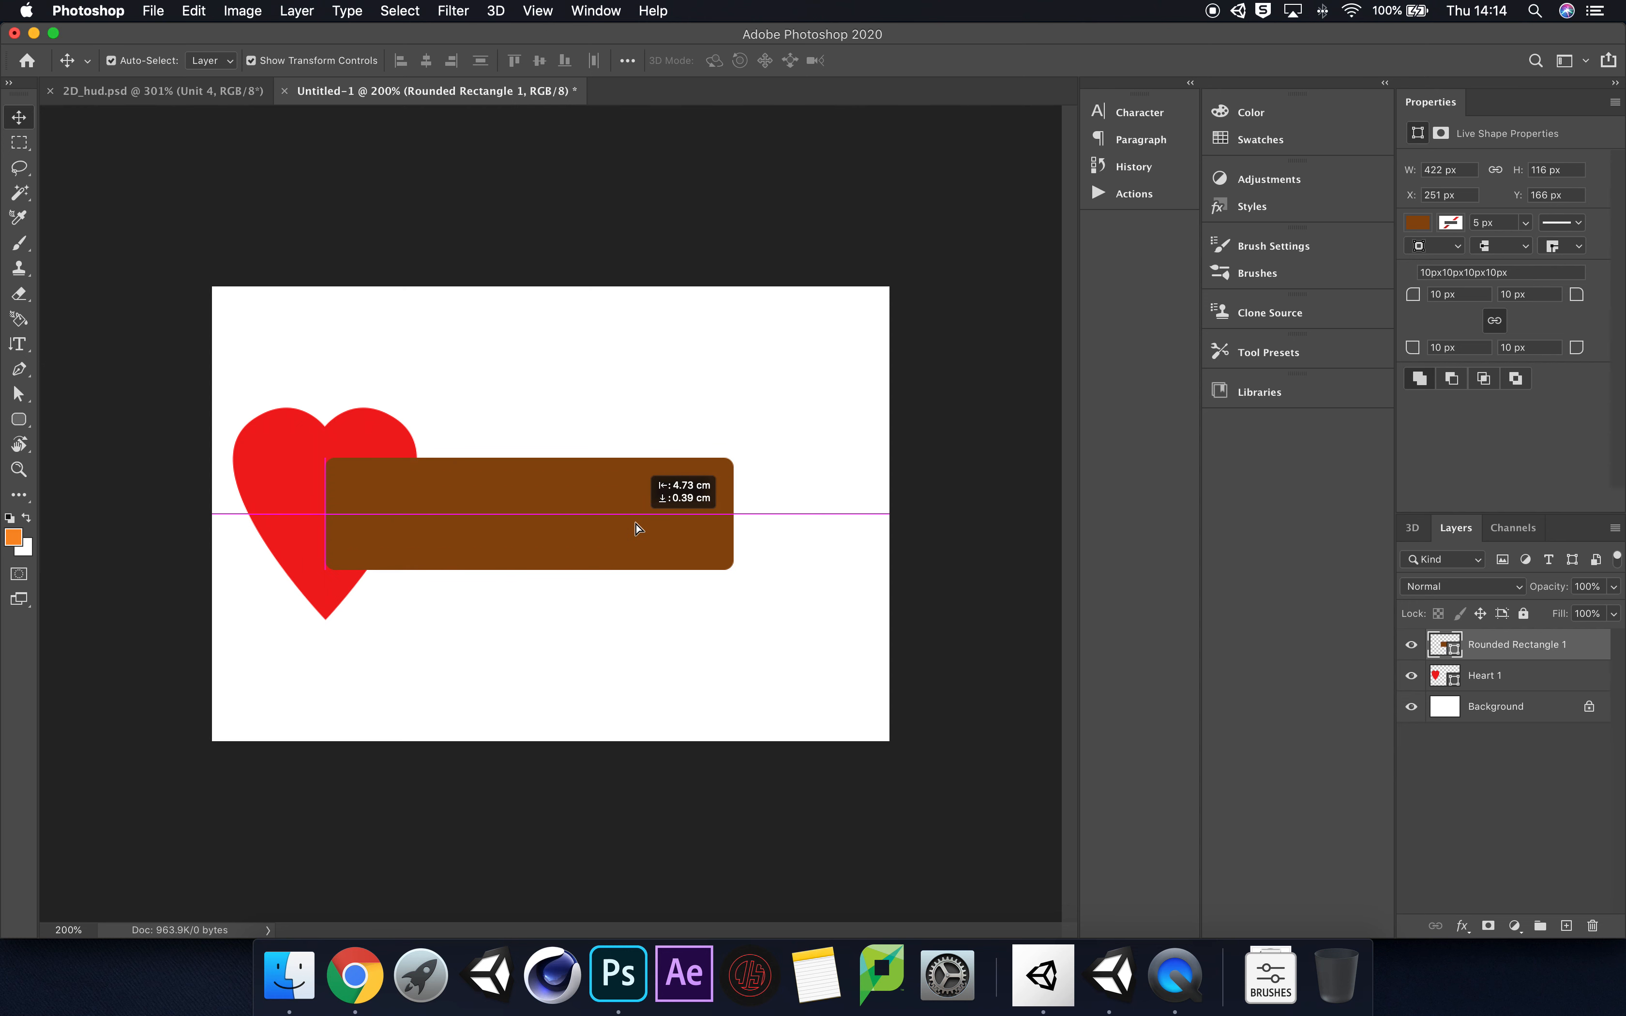
pyautogui.moveTo(636, 529); pyautogui.dragTo(637, 529)
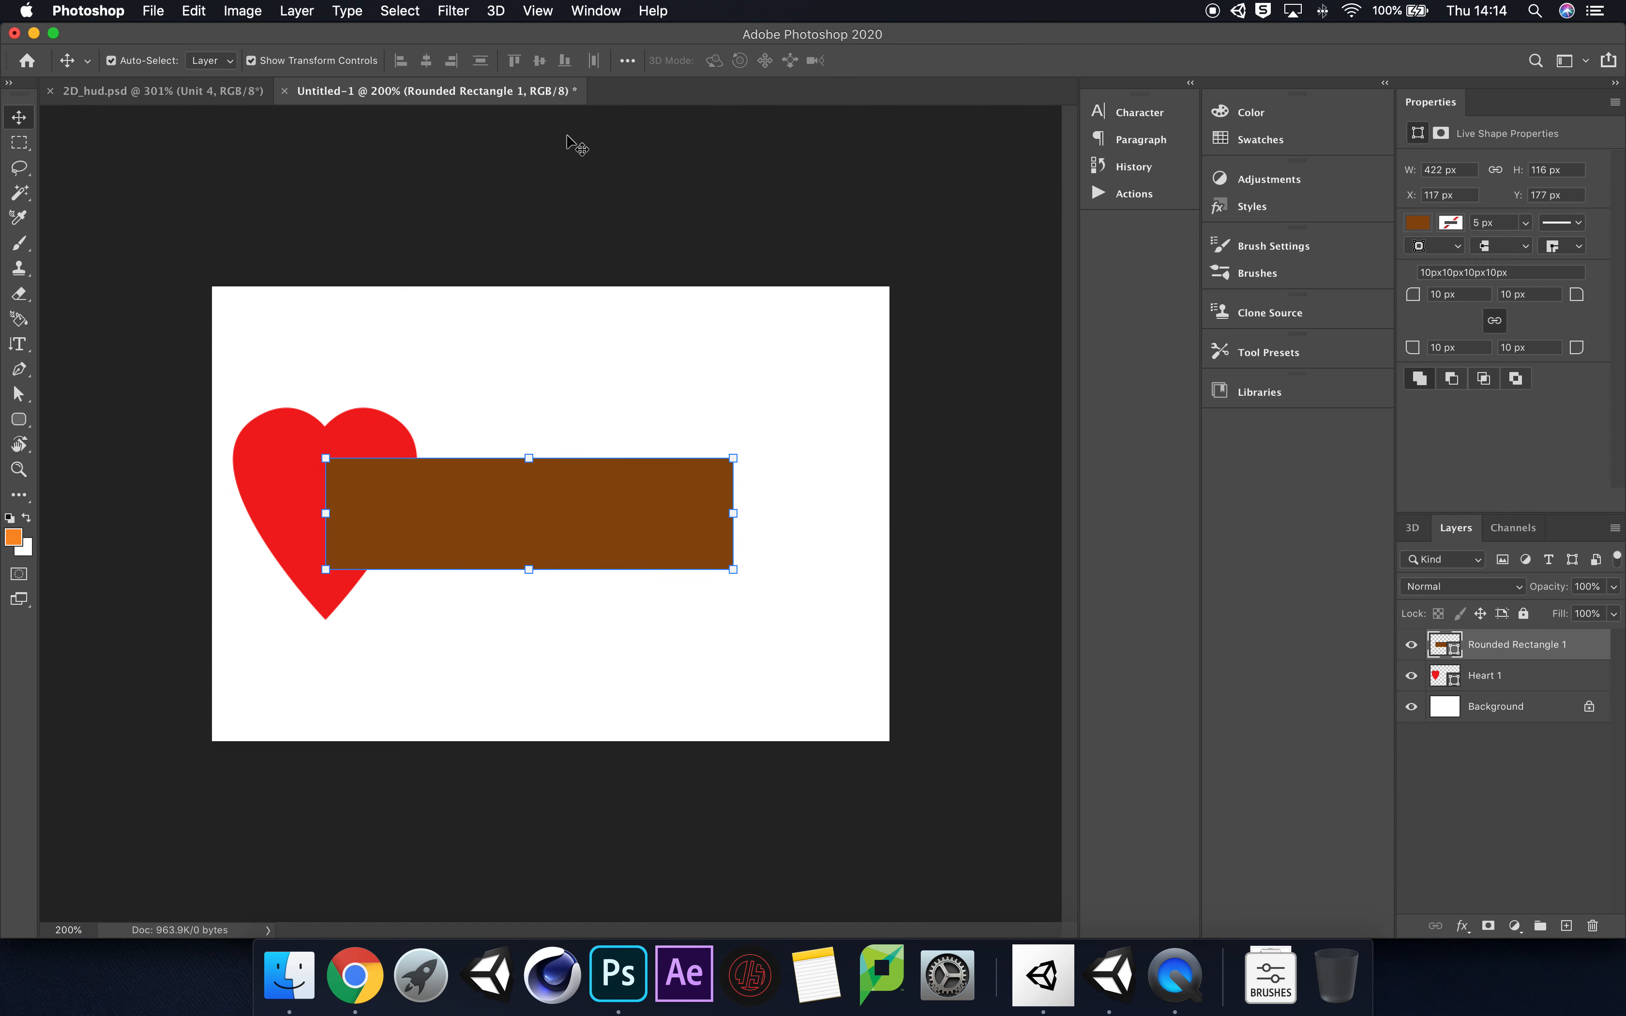
pyautogui.click(539, 10)
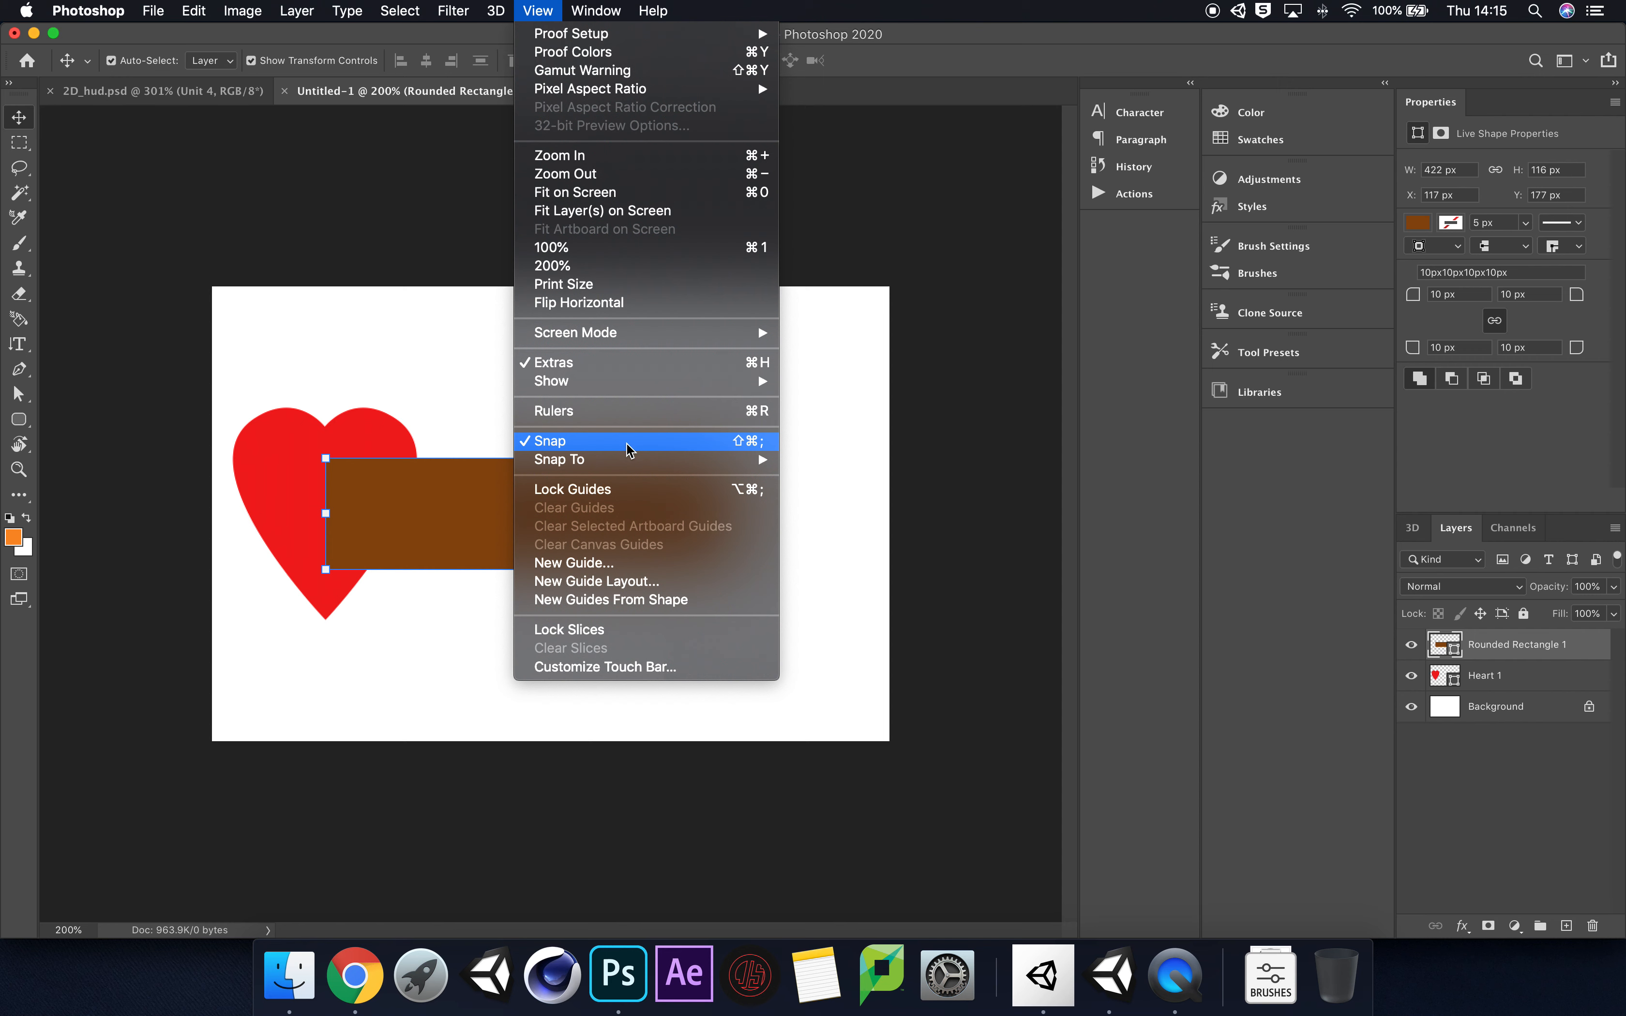
pyautogui.click(1152, 692)
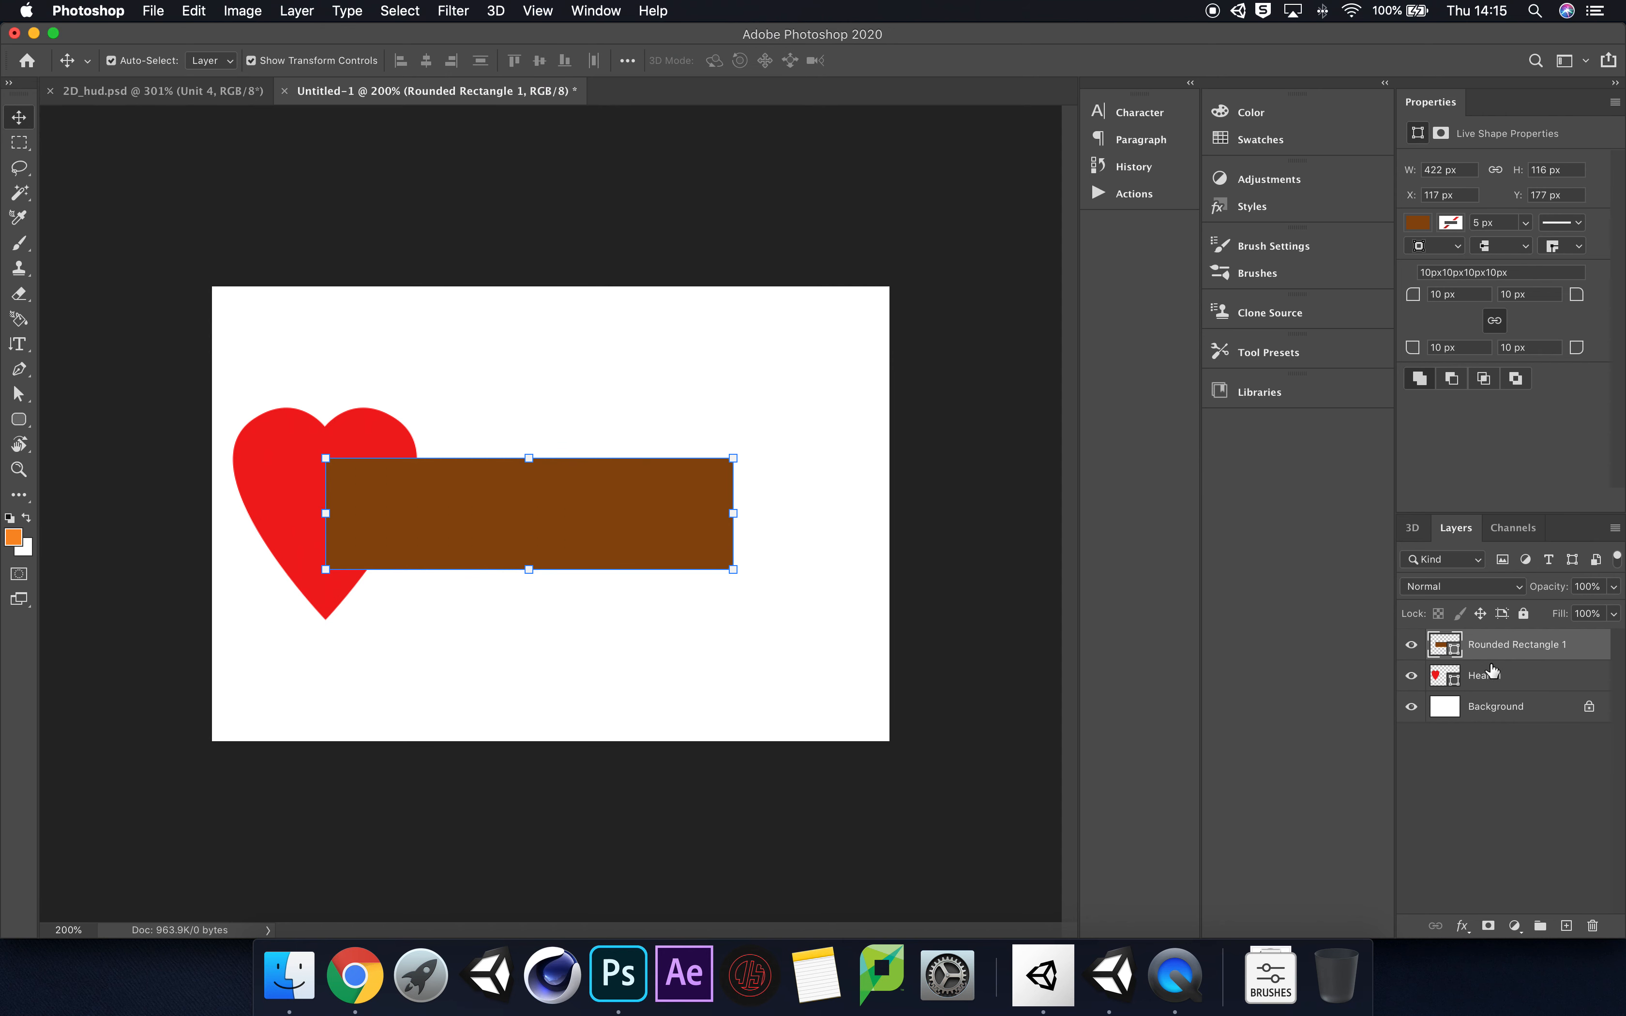
# Step: Reorder the layers so Heart 1 sits above Rounded Rectangle 1
pyautogui.click(1516, 680)
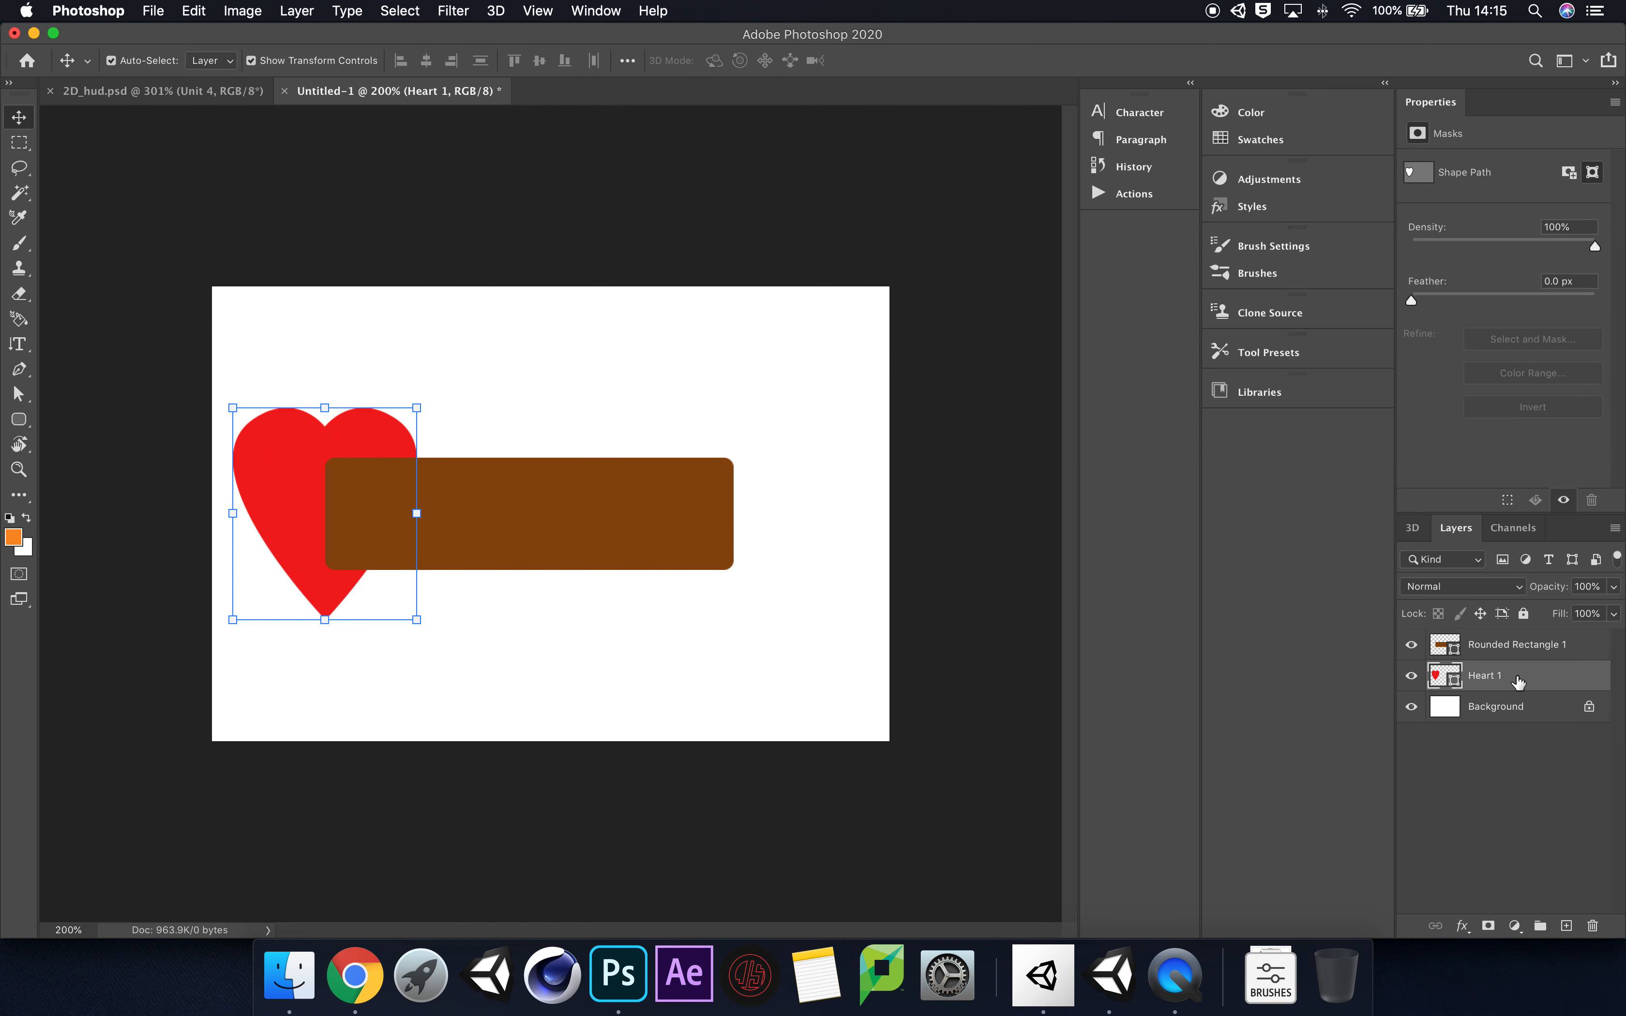
pyautogui.doubleClick(1517, 681)
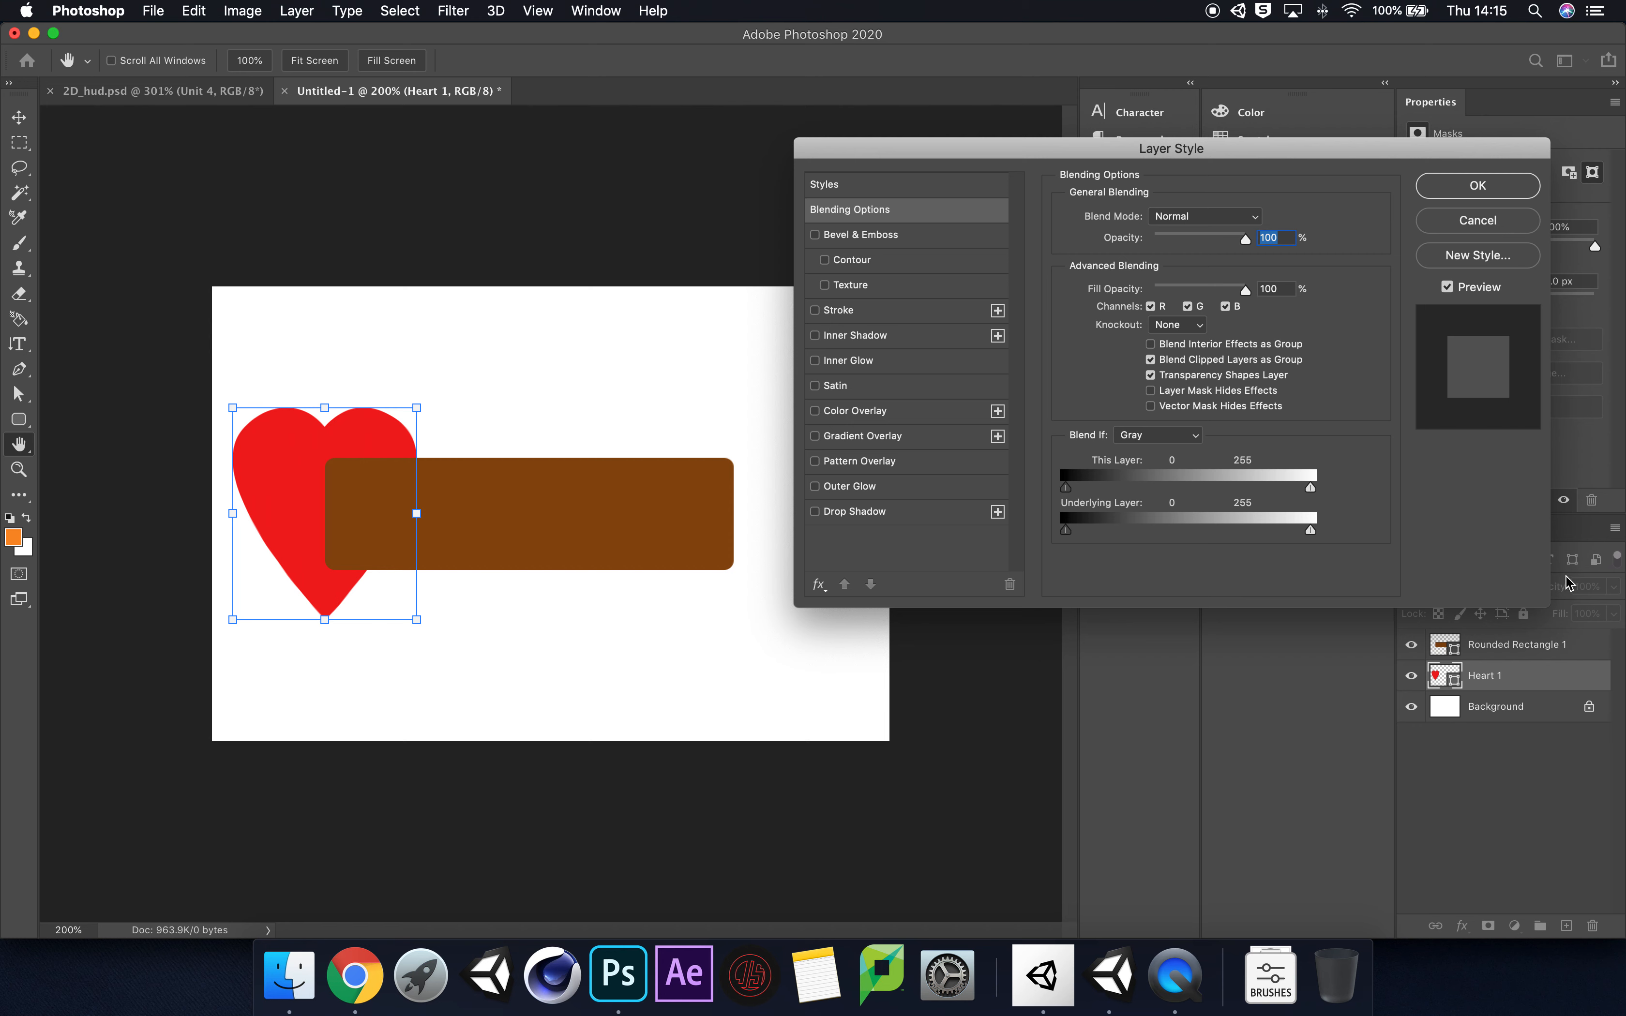
pyautogui.press('Escape')
pyautogui.moveTo(1524, 674); pyautogui.dragTo(1552, 645)
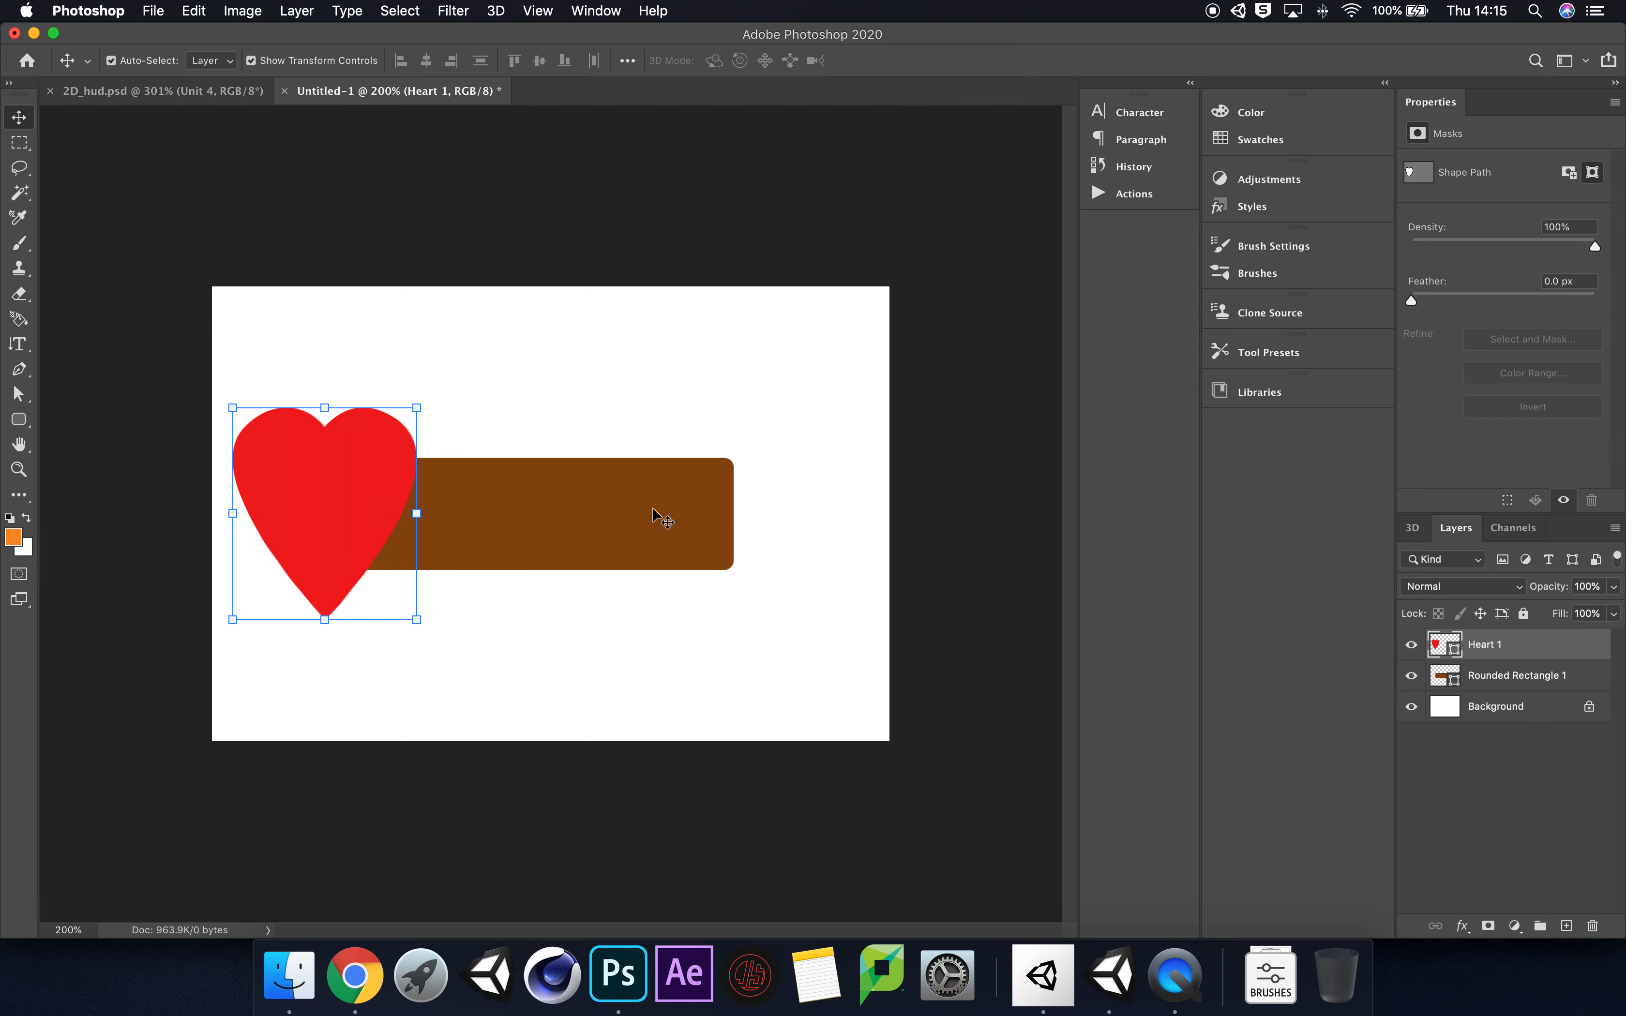
# Step: Resize the brown bar to about 505 by 82 px and shift it up to about Y 172 px behind the heart
pyautogui.click(555, 544)
pyautogui.moveTo(529, 567); pyautogui.dragTo(582, 516)
pyautogui.press('super+z')
pyautogui.moveTo(742, 515); pyautogui.dragTo(822, 515)
pyautogui.moveTo(573, 560); pyautogui.dragTo(573, 562)
pyautogui.moveTo(668, 522); pyautogui.dragTo(663, 513)
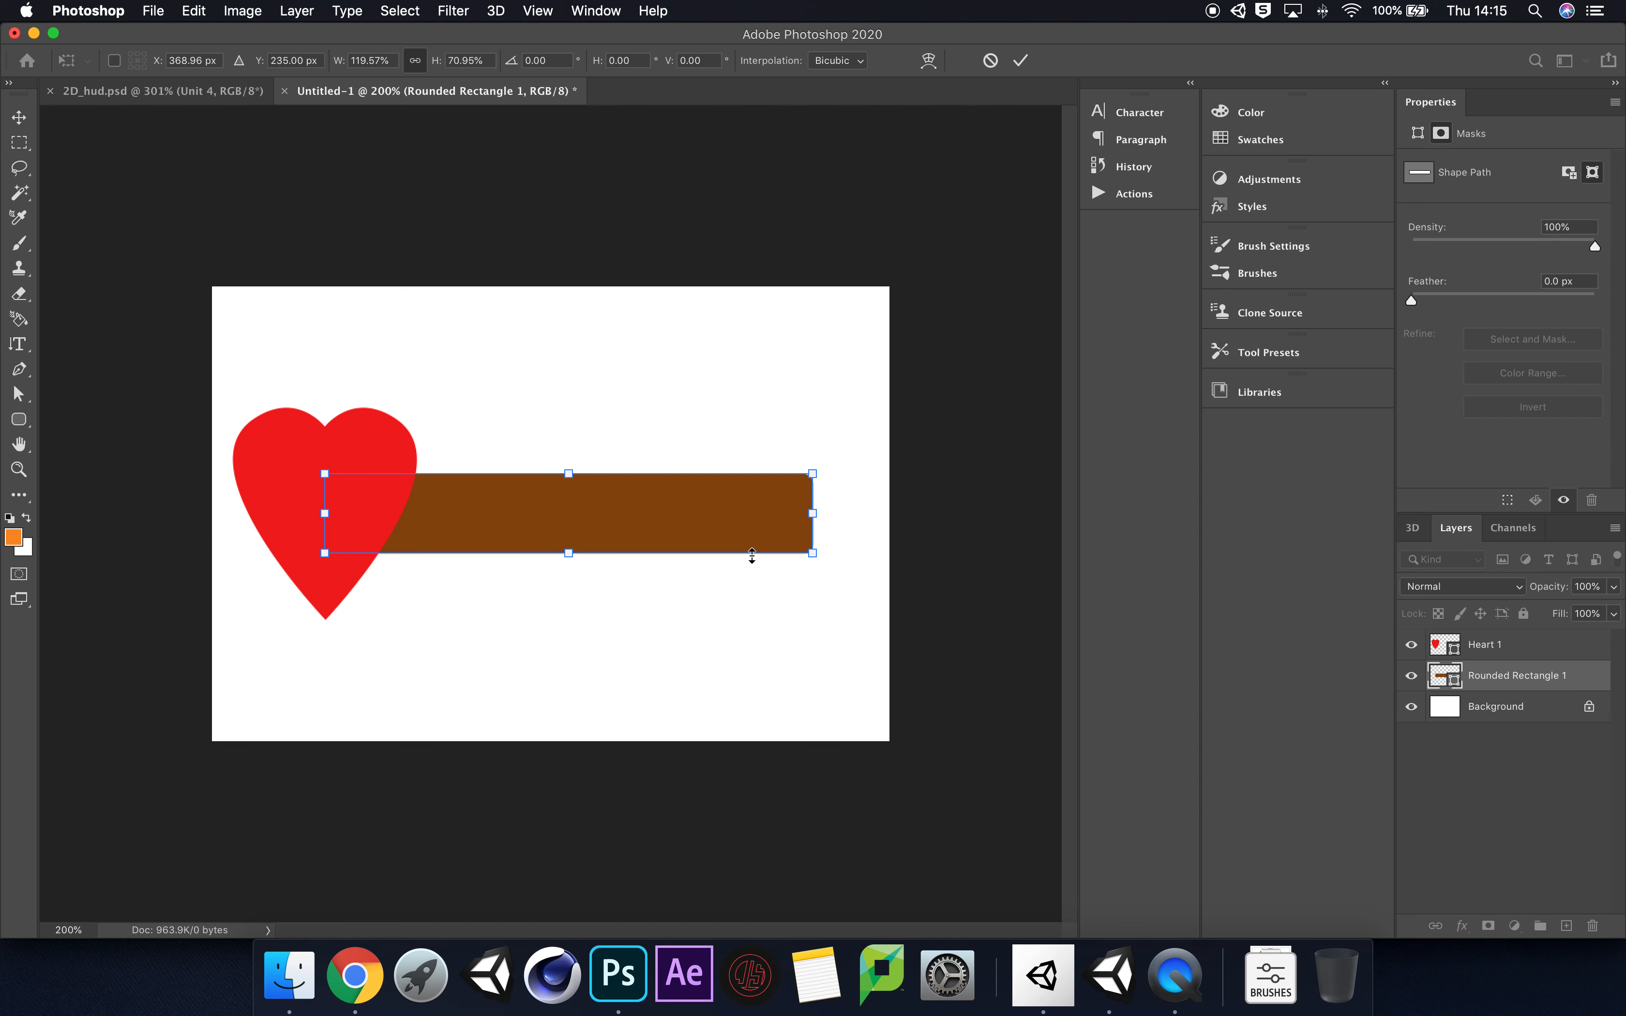
pyautogui.press('Return')
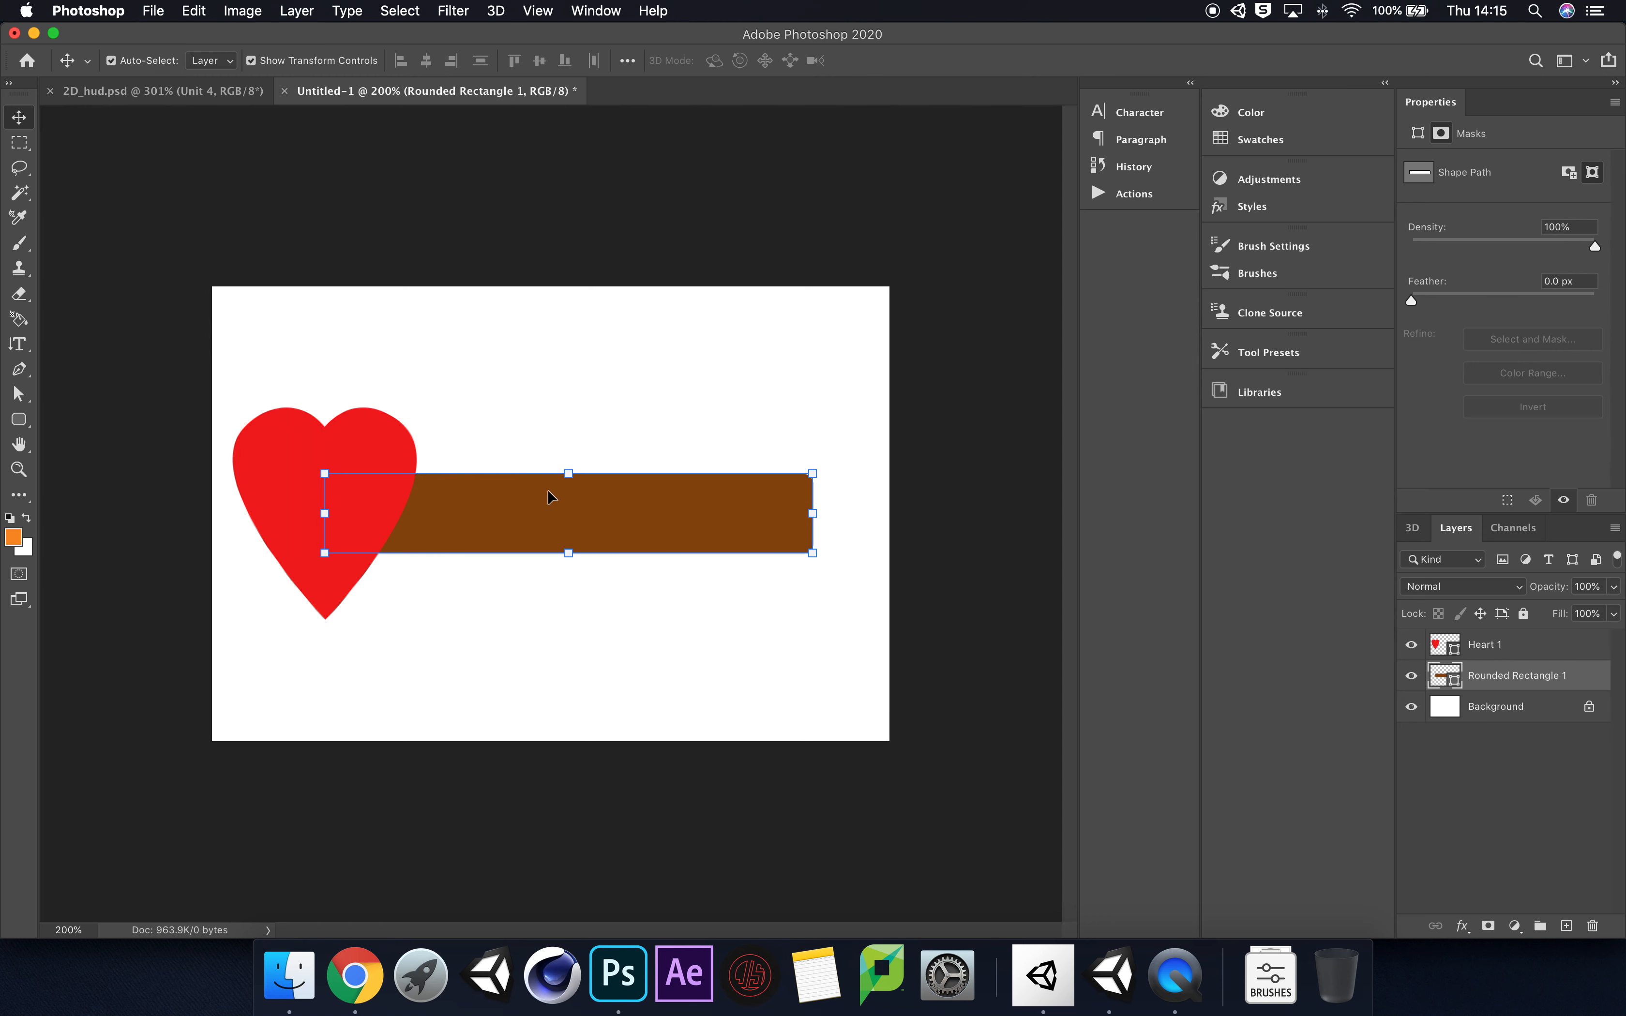
pyautogui.click(844, 618)
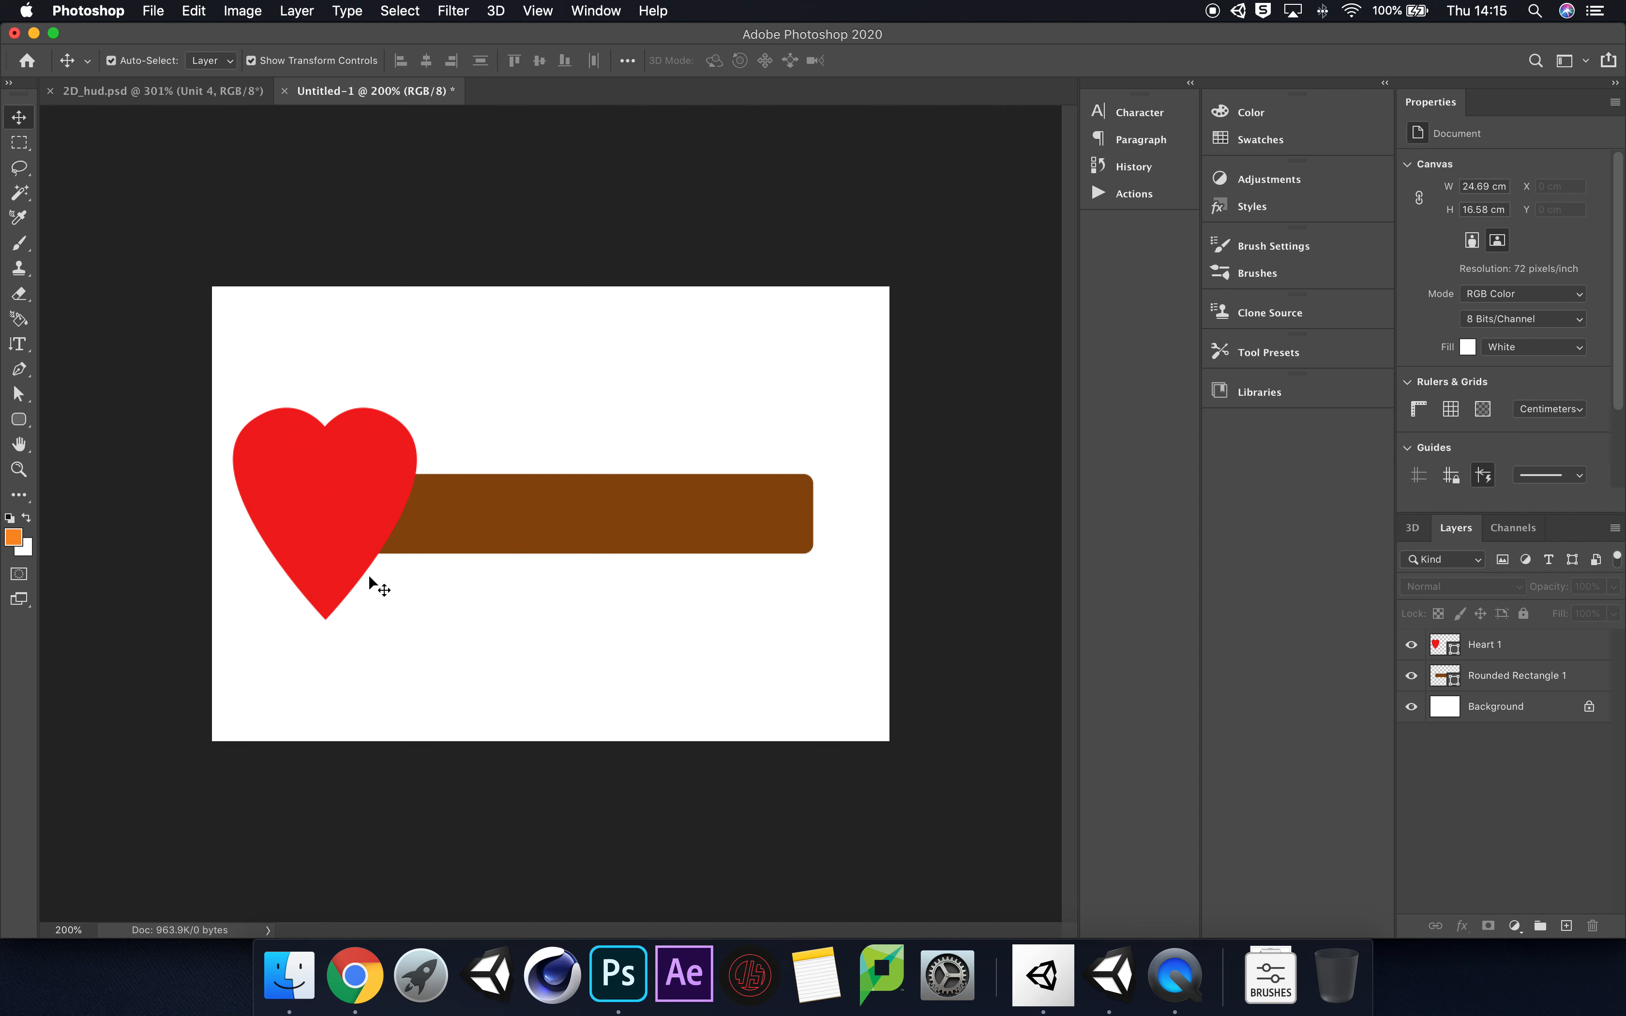
pyautogui.moveTo(611, 519); pyautogui.dragTo(647, 499)
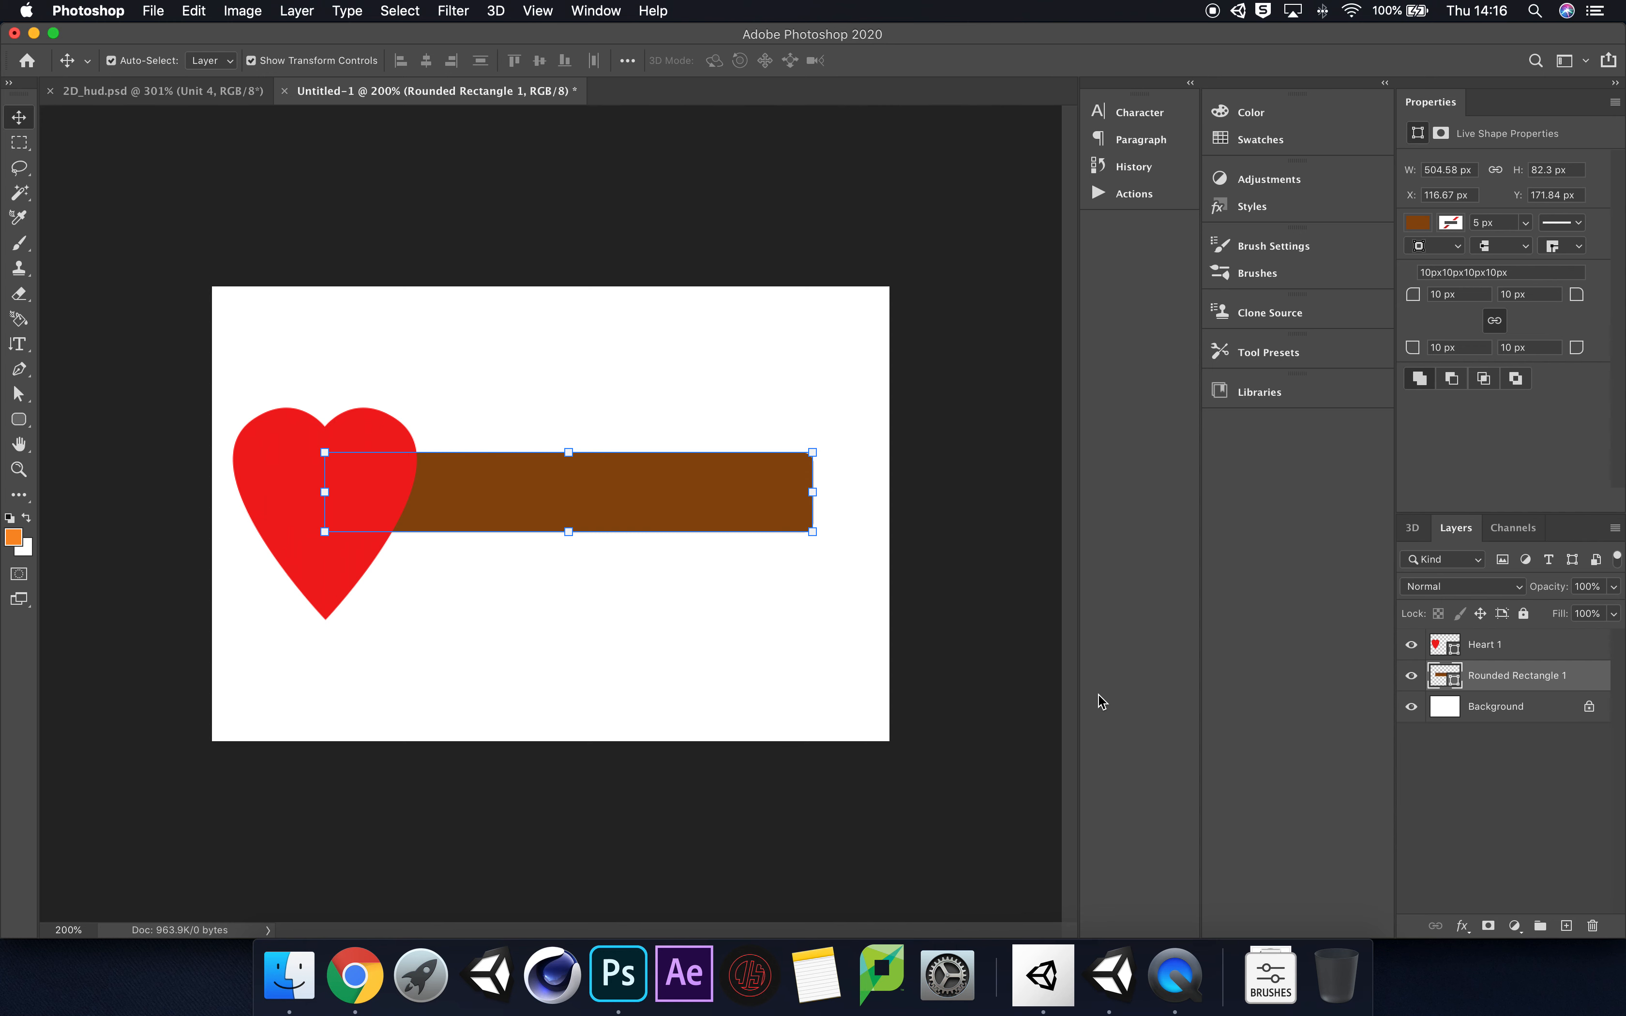
# Step: Duplicate the brown bar, place the copy just below the original, and scale it proportionally to about 79%
pyautogui.press('super+j')
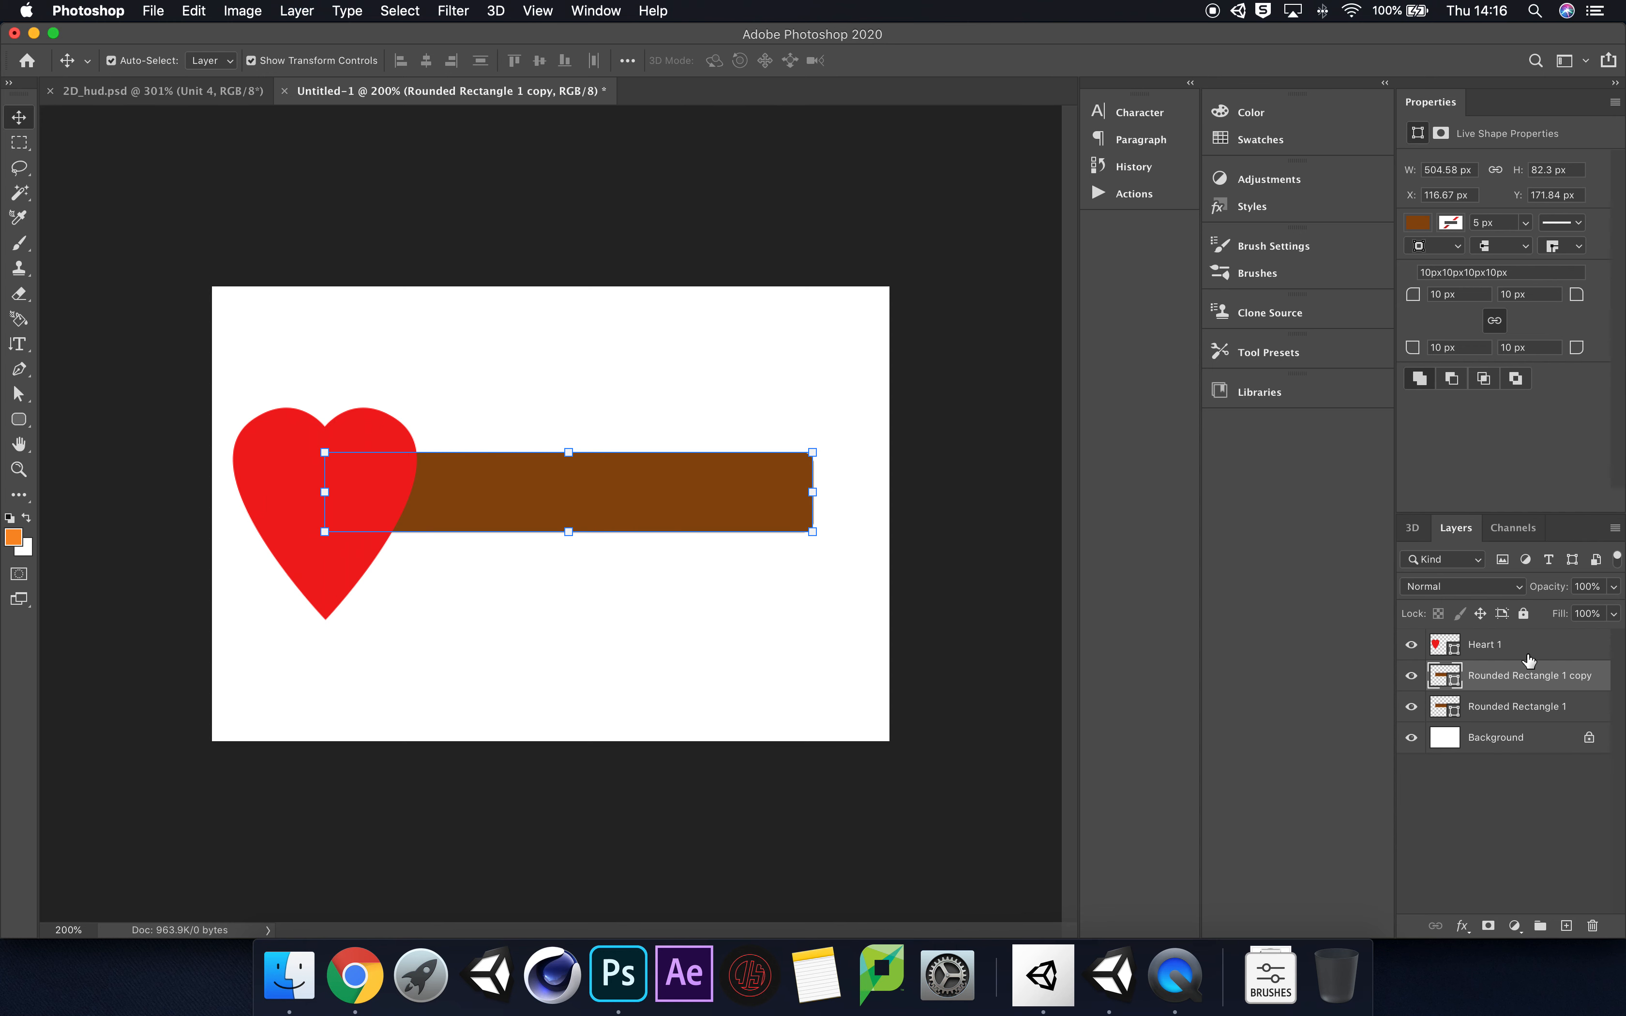
pyautogui.click(1517, 711)
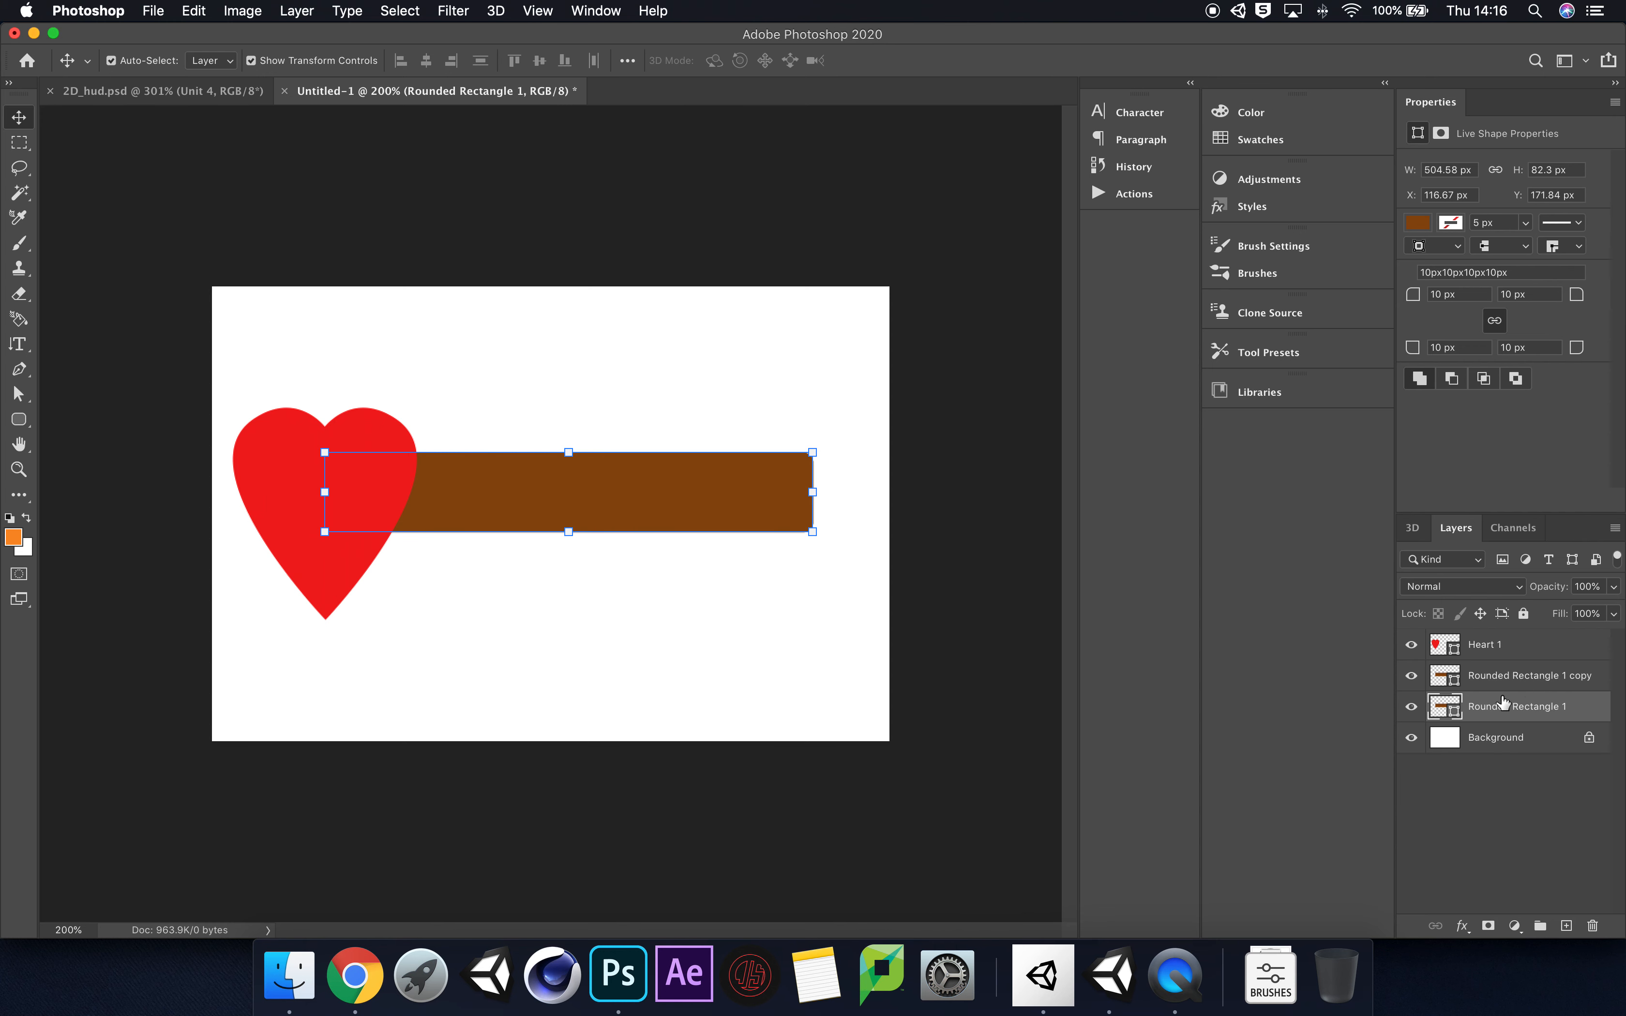
pyautogui.click(1549, 681)
pyautogui.moveTo(662, 497); pyautogui.dragTo(633, 536)
pyautogui.moveTo(791, 496); pyautogui.dragTo(607, 577)
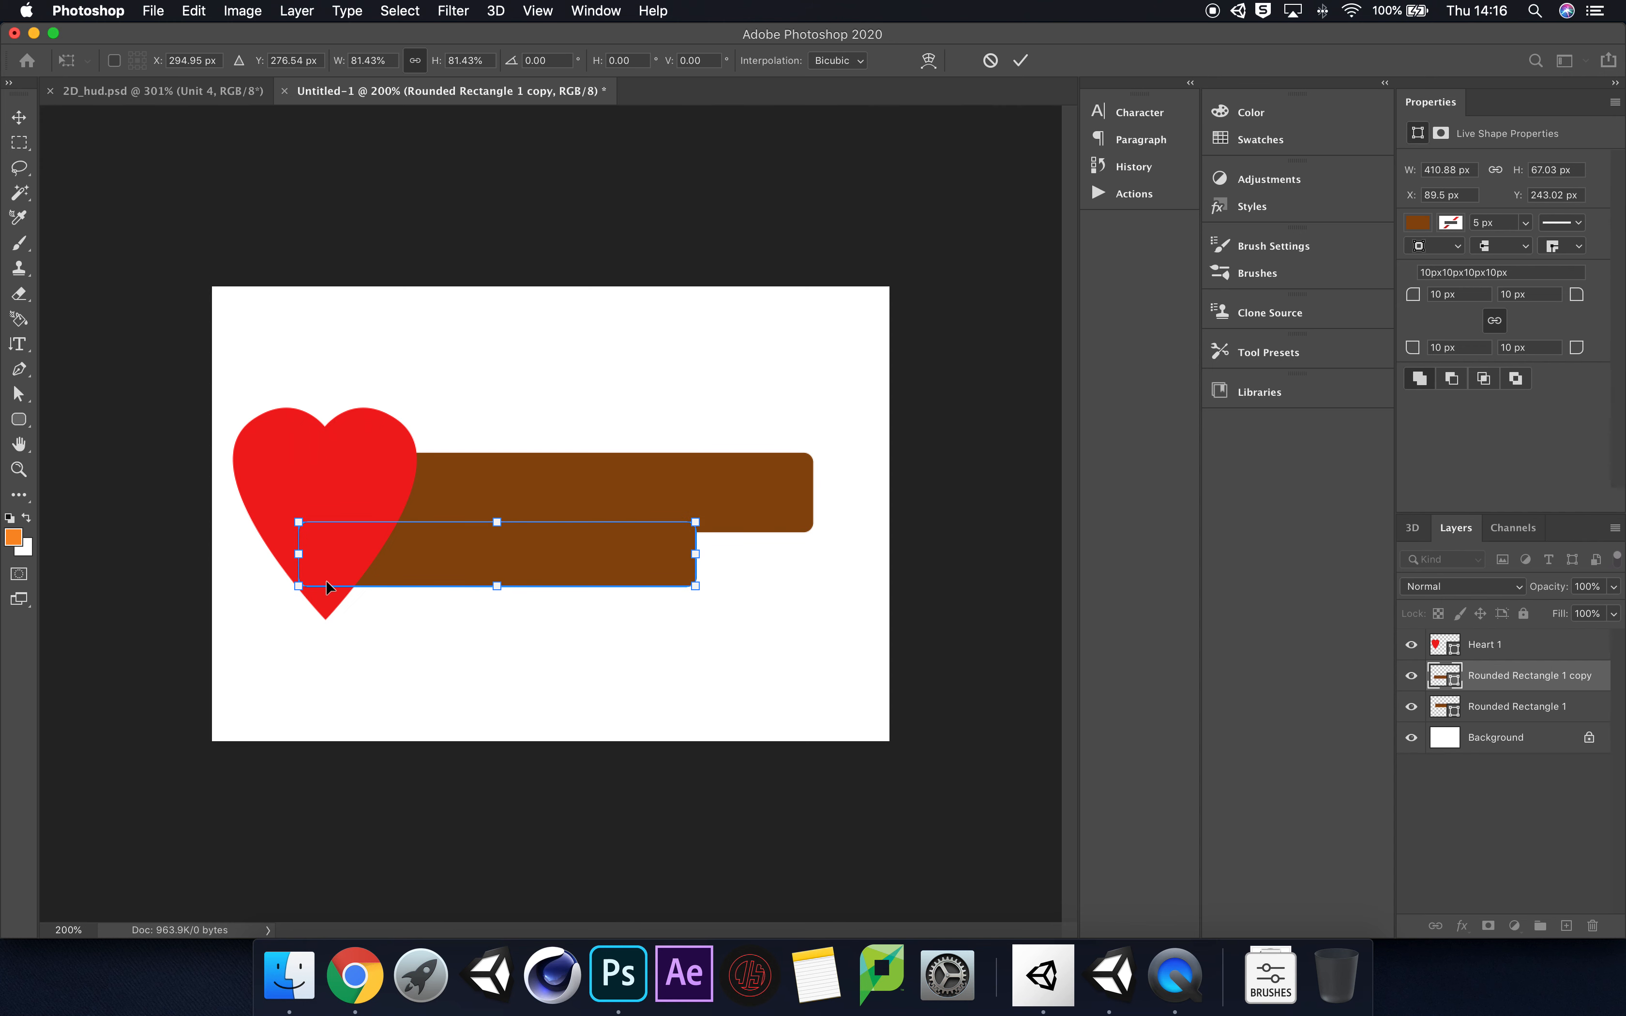
pyautogui.moveTo(298, 586); pyautogui.dragTo(308, 584)
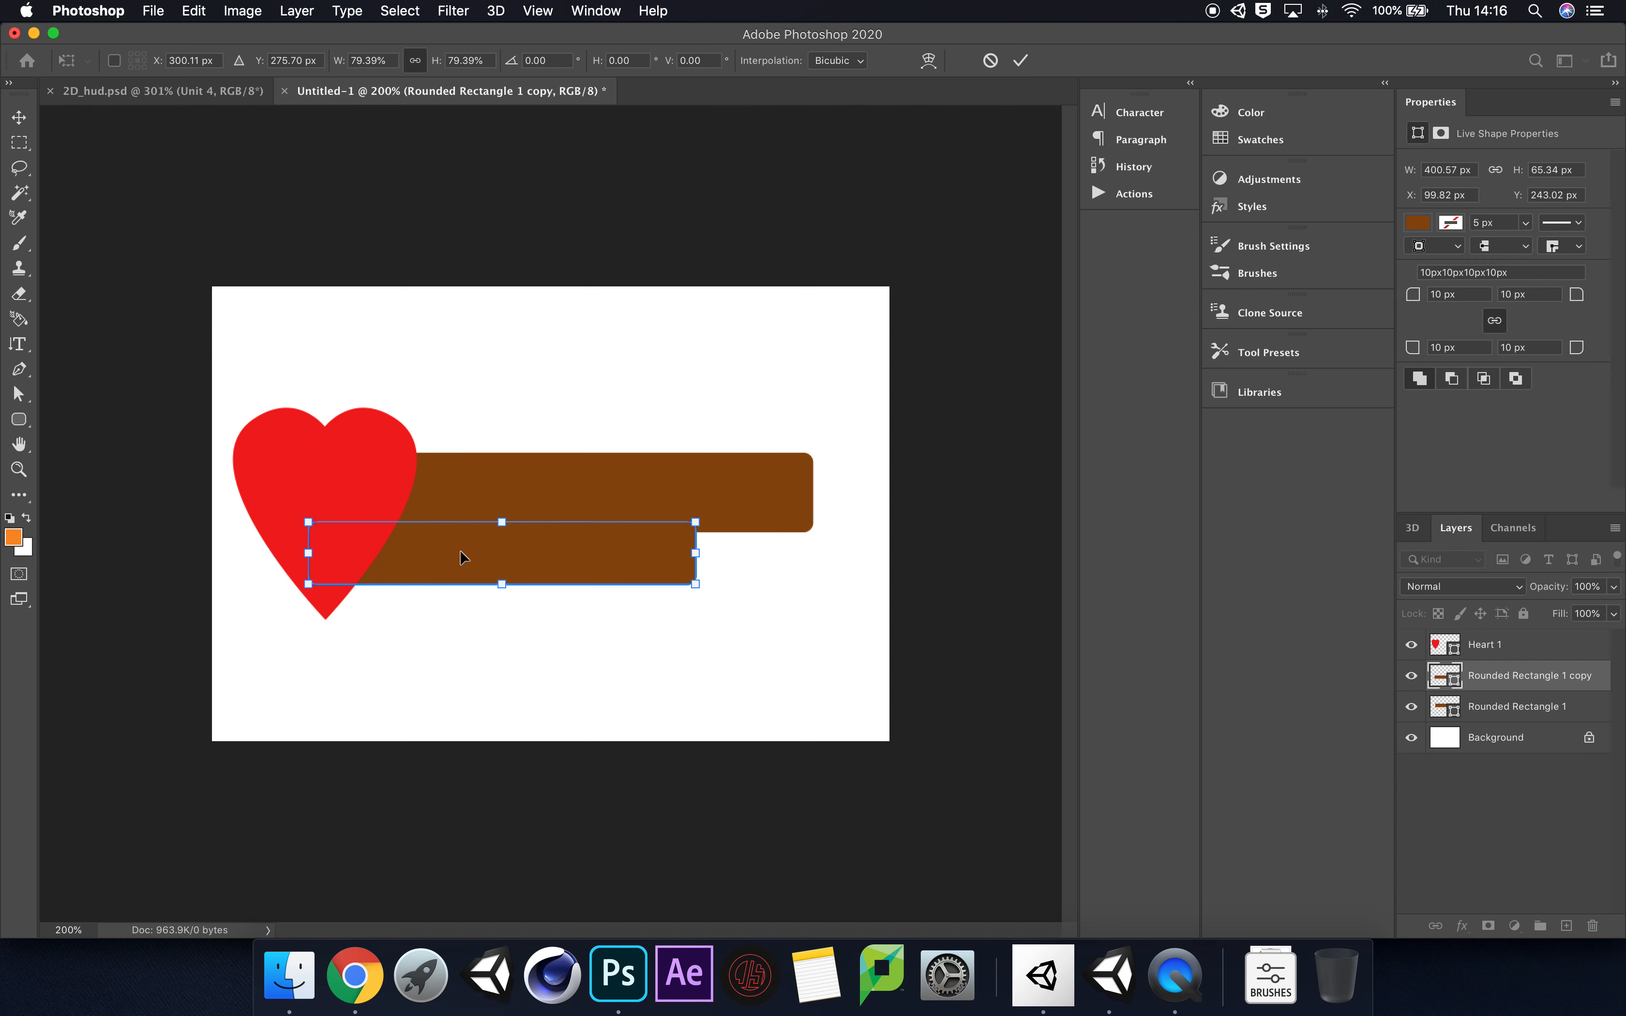
# Step: Fill the smaller bar with dark brown #6a3909 and move its layer below Rounded Rectangle 1
pyautogui.click(19, 418)
pyautogui.click(215, 61)
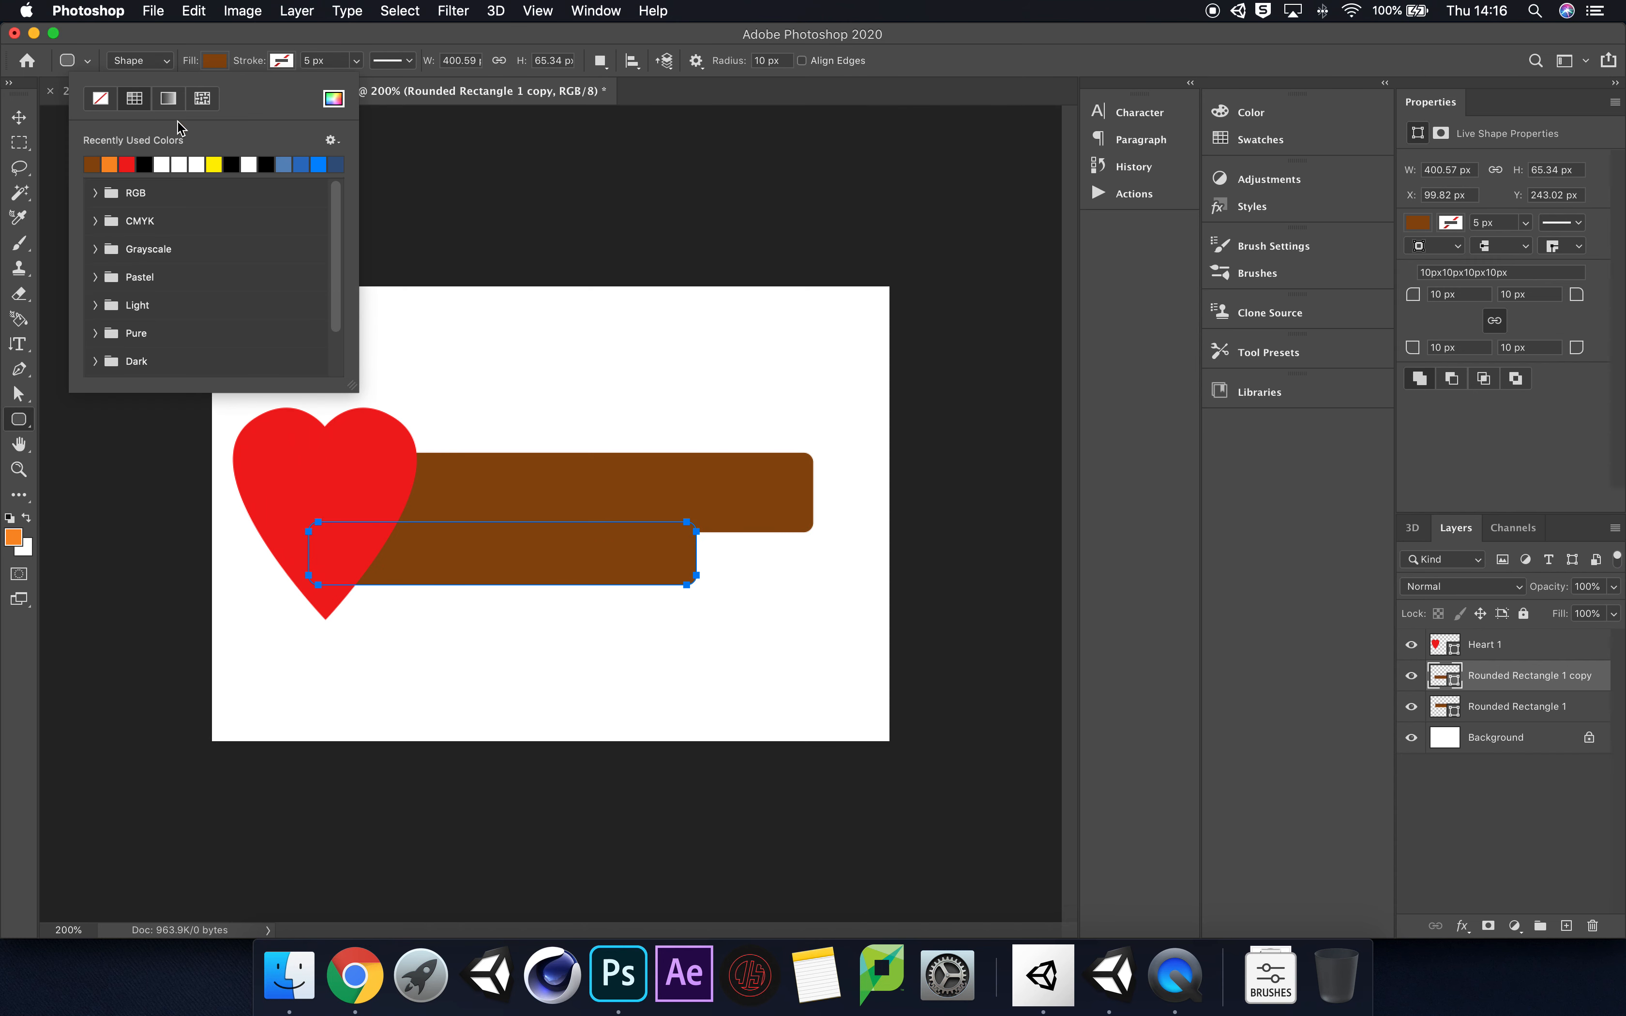
pyautogui.click(334, 99)
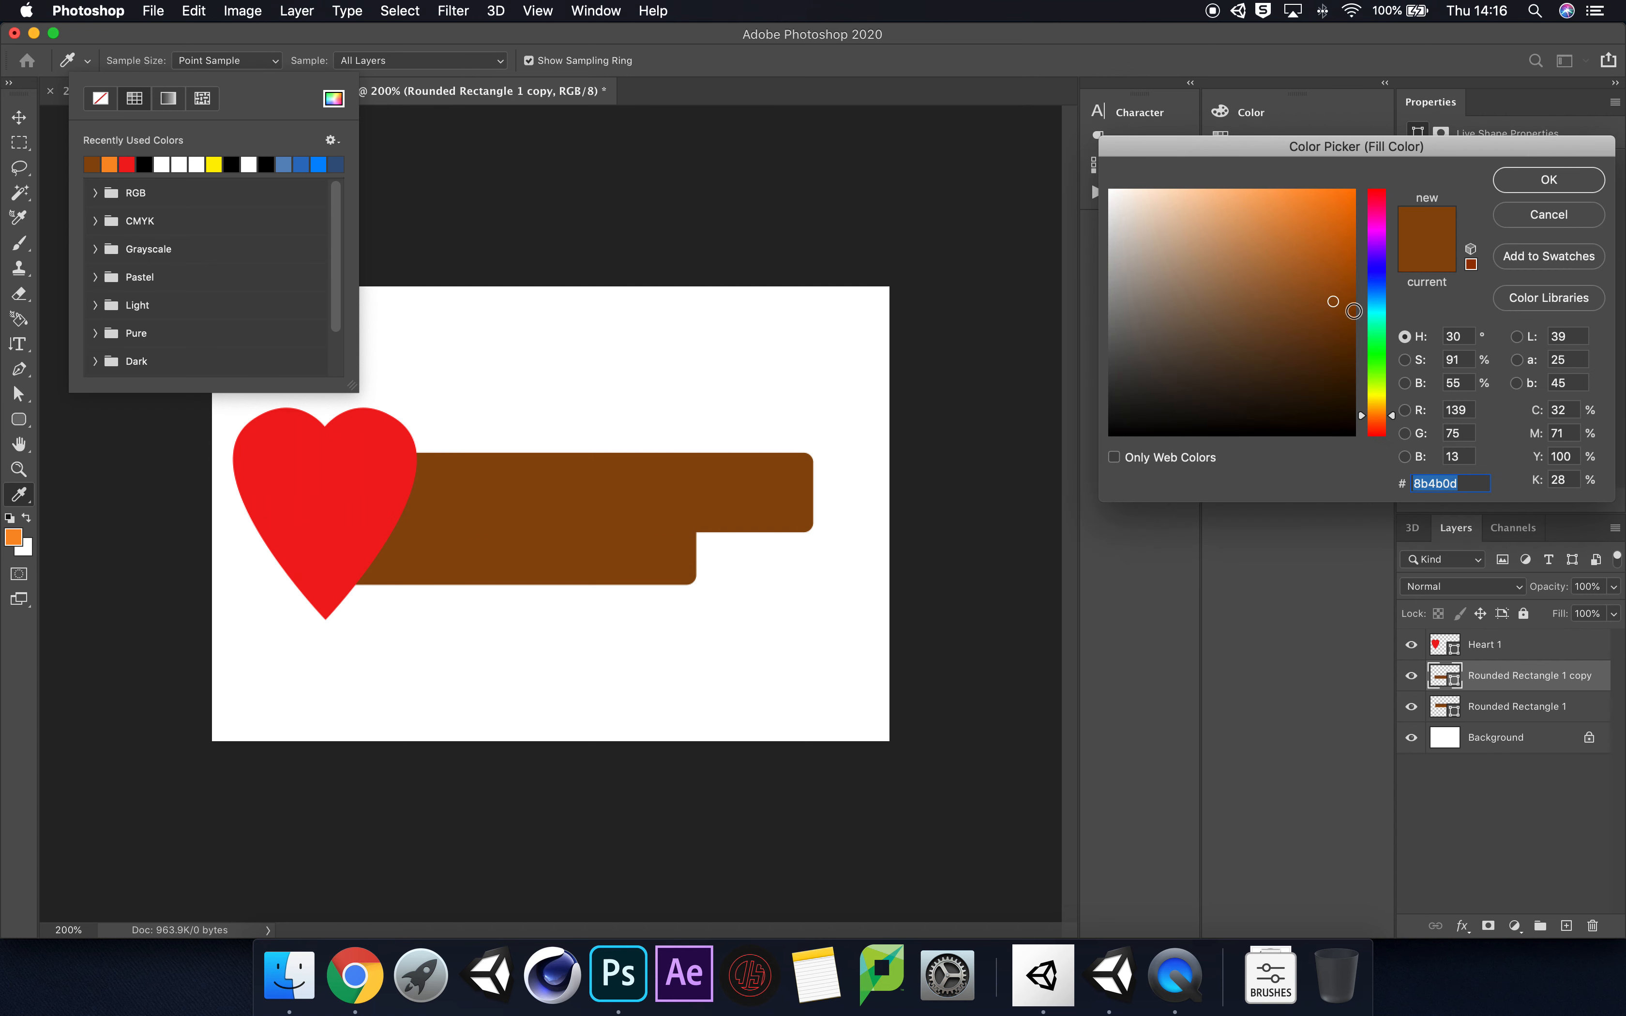
pyautogui.moveTo(1336, 323); pyautogui.dragTo(1335, 334)
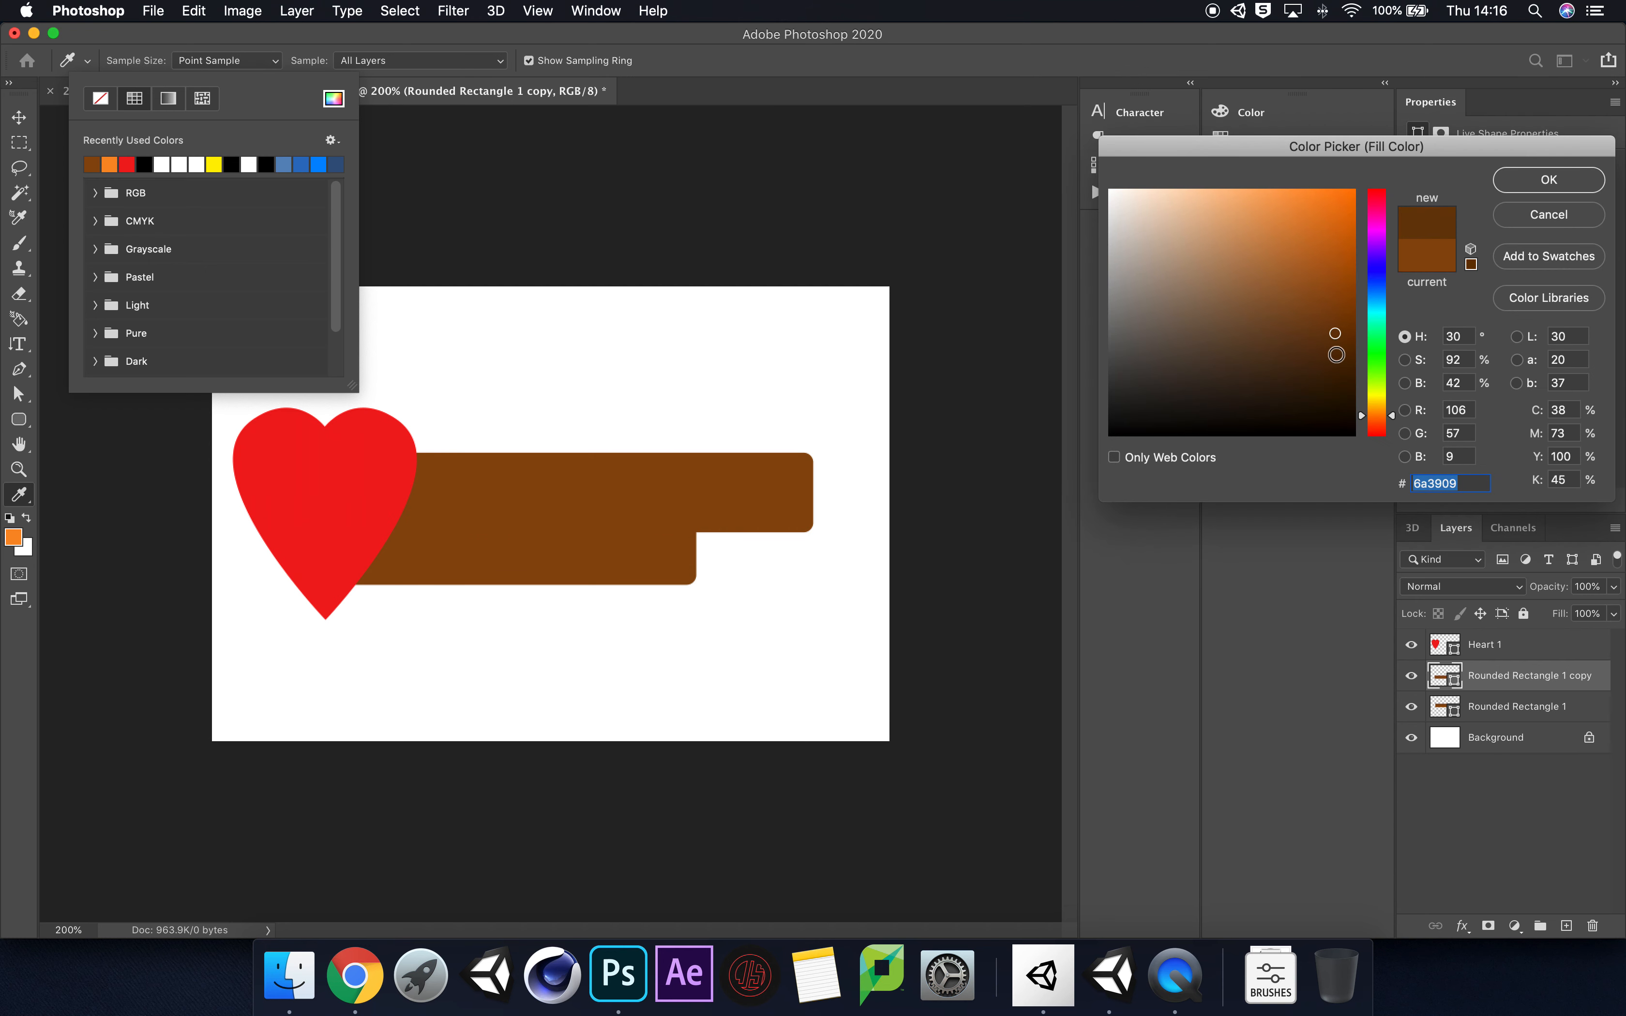
pyautogui.click(1550, 180)
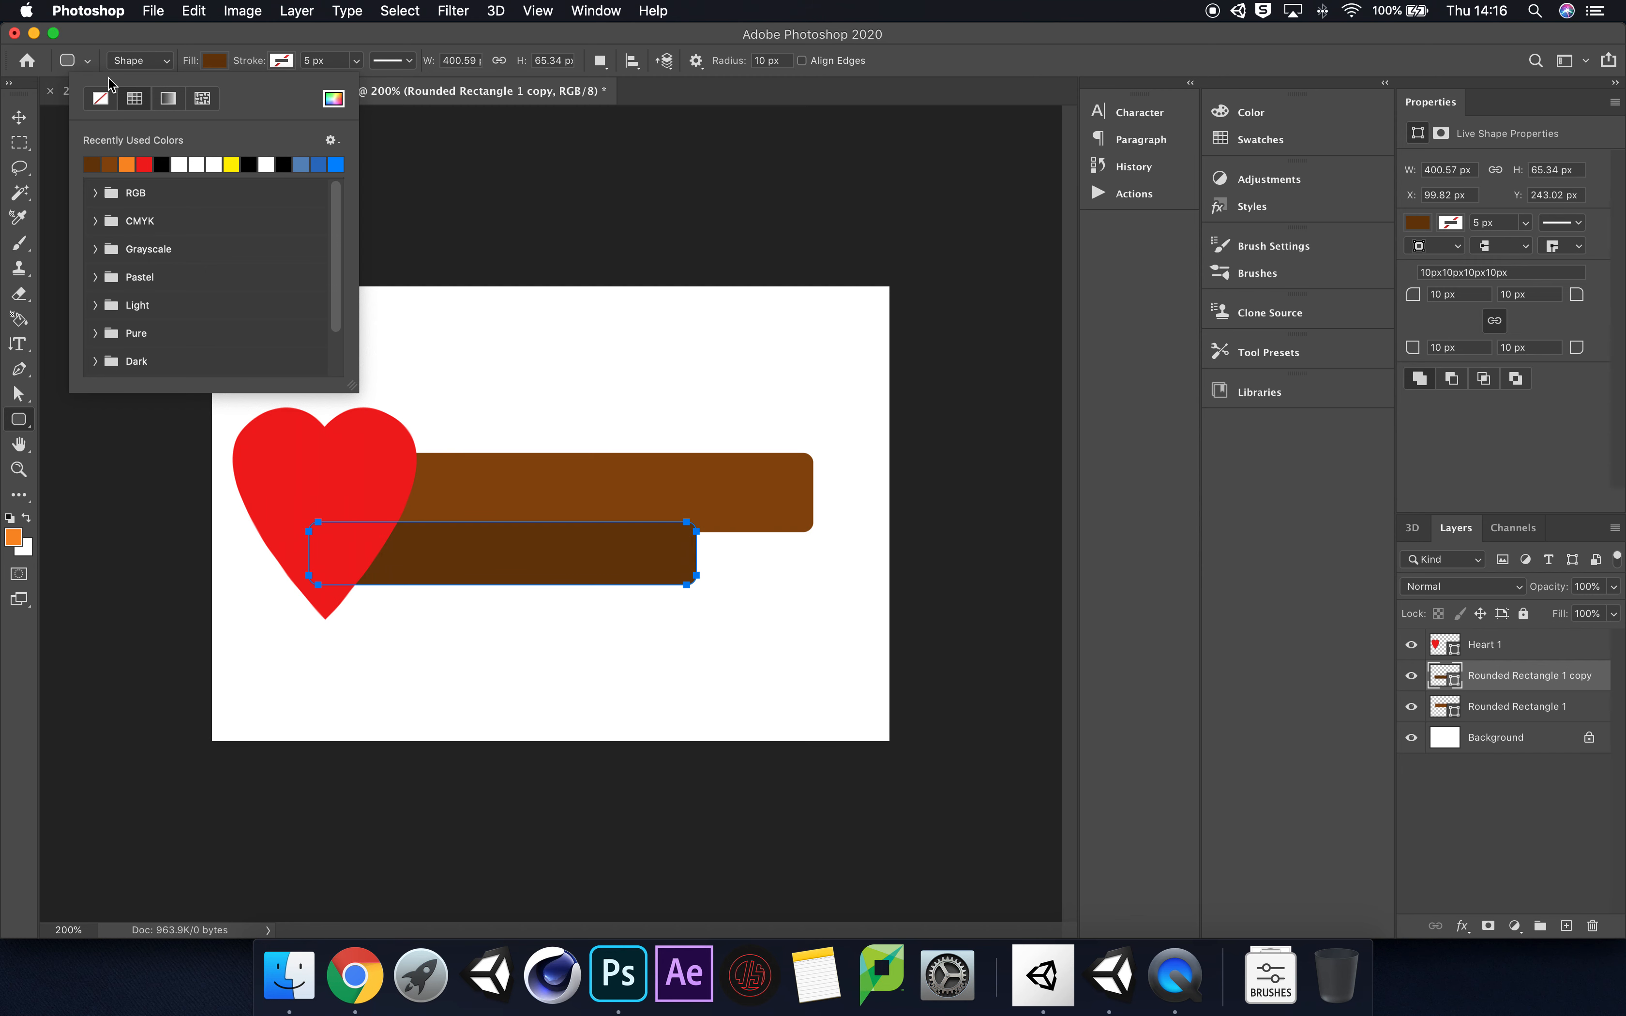
pyautogui.click(87, 60)
pyautogui.click(1583, 793)
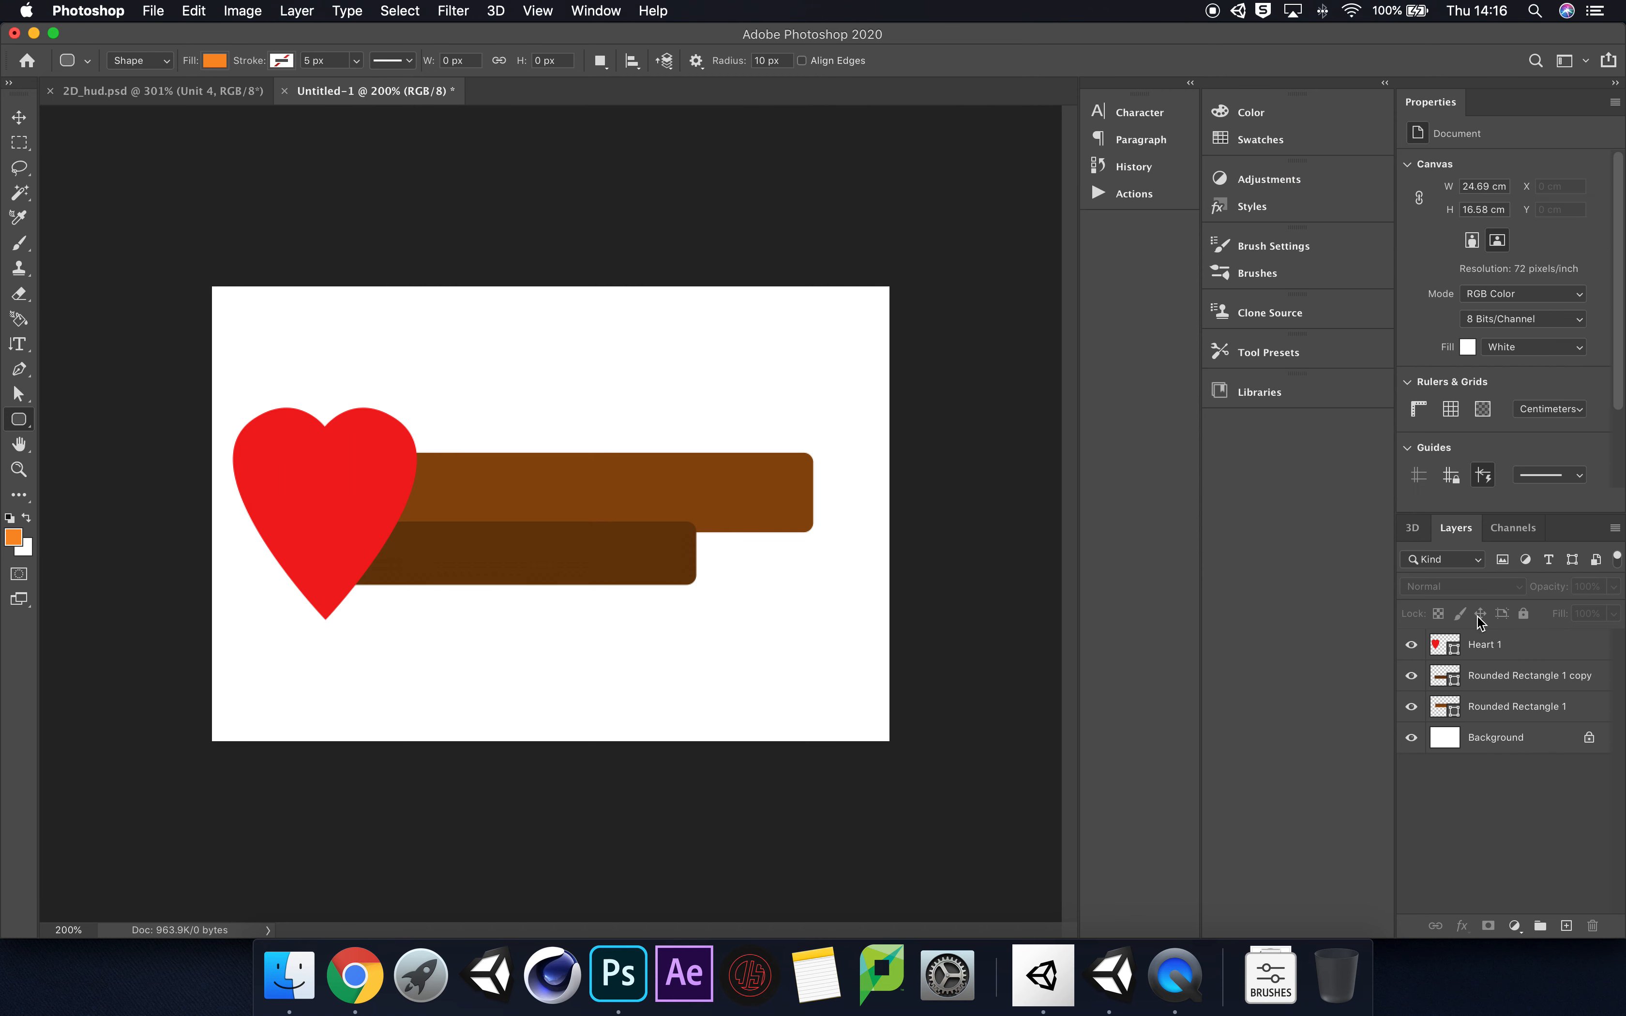
pyautogui.moveTo(1539, 676); pyautogui.dragTo(1520, 723)
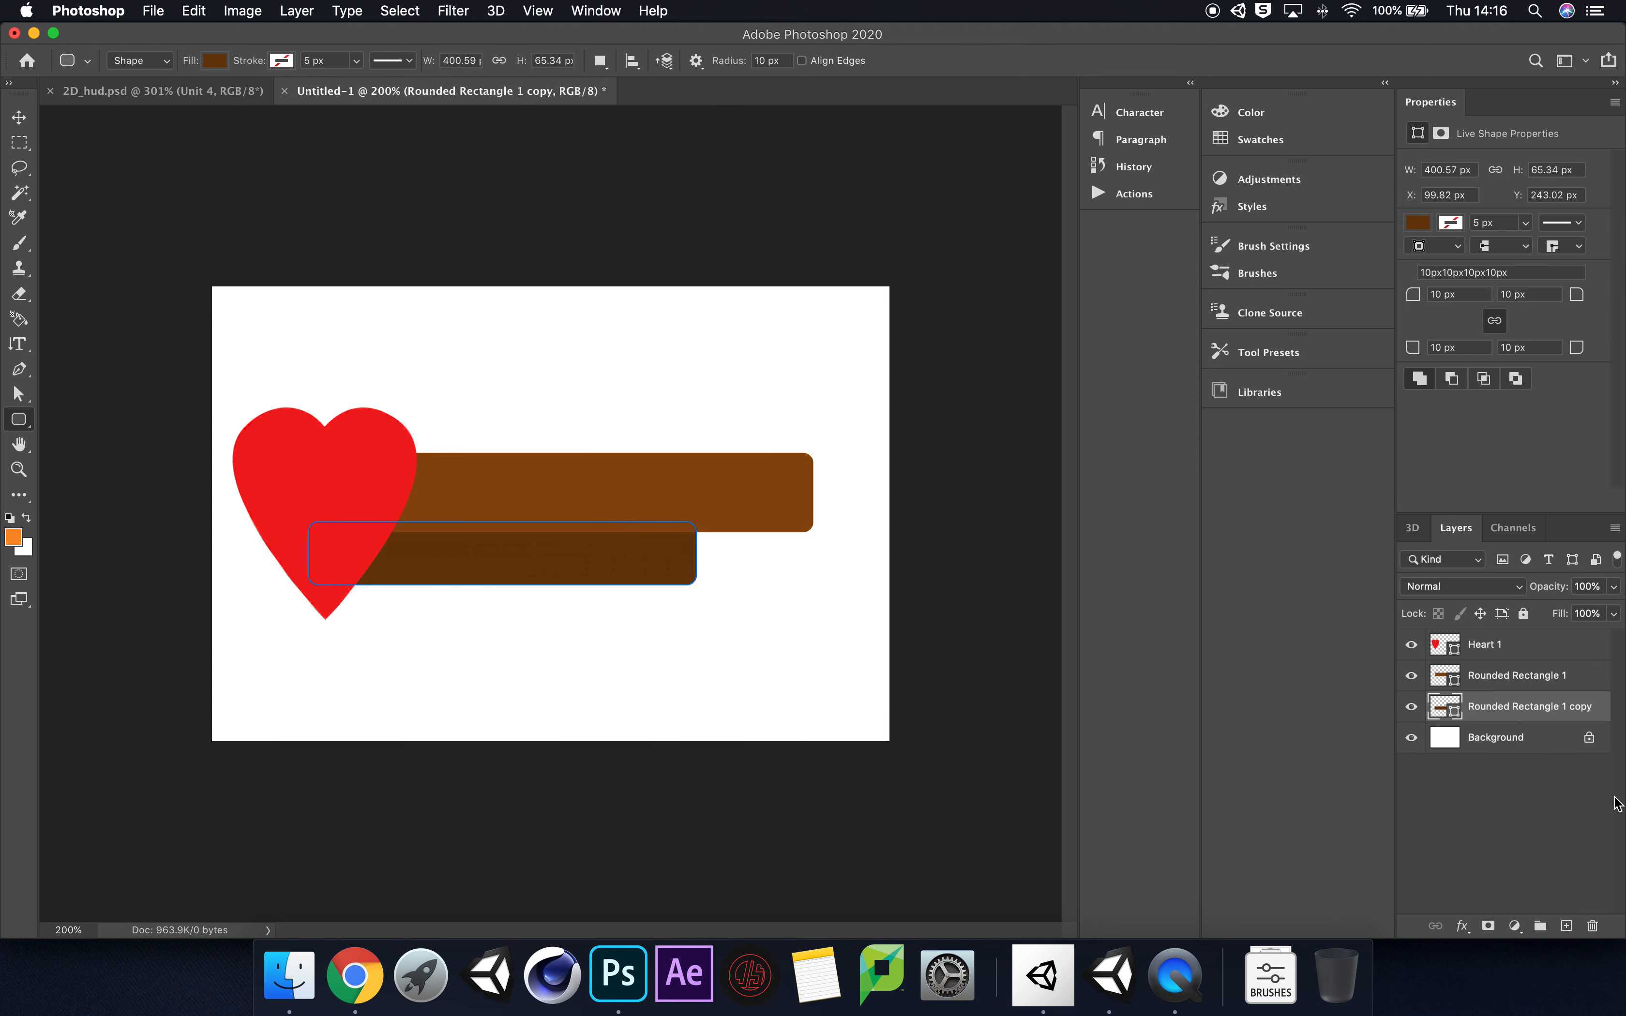
# Step: Deselect the smaller bar's layer, switch to Chrome to examine the wooden HUD bars in the reference image, and return to Photoshop
pyautogui.click(1557, 778)
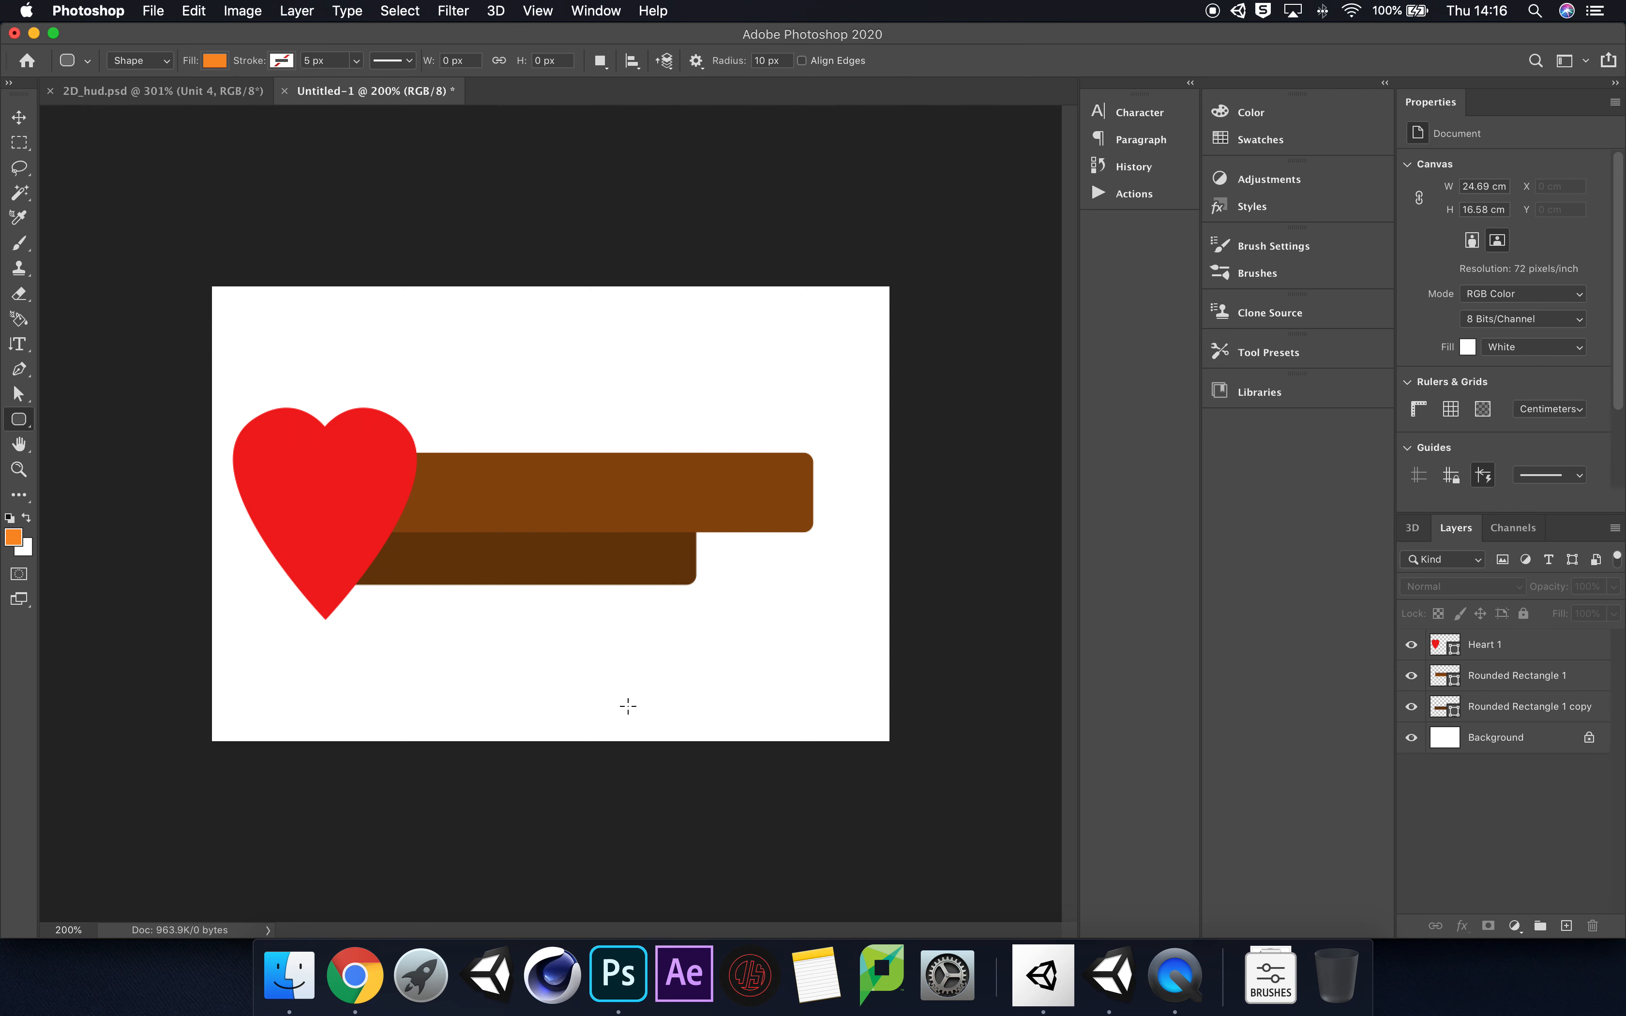
pyautogui.press('super+0')
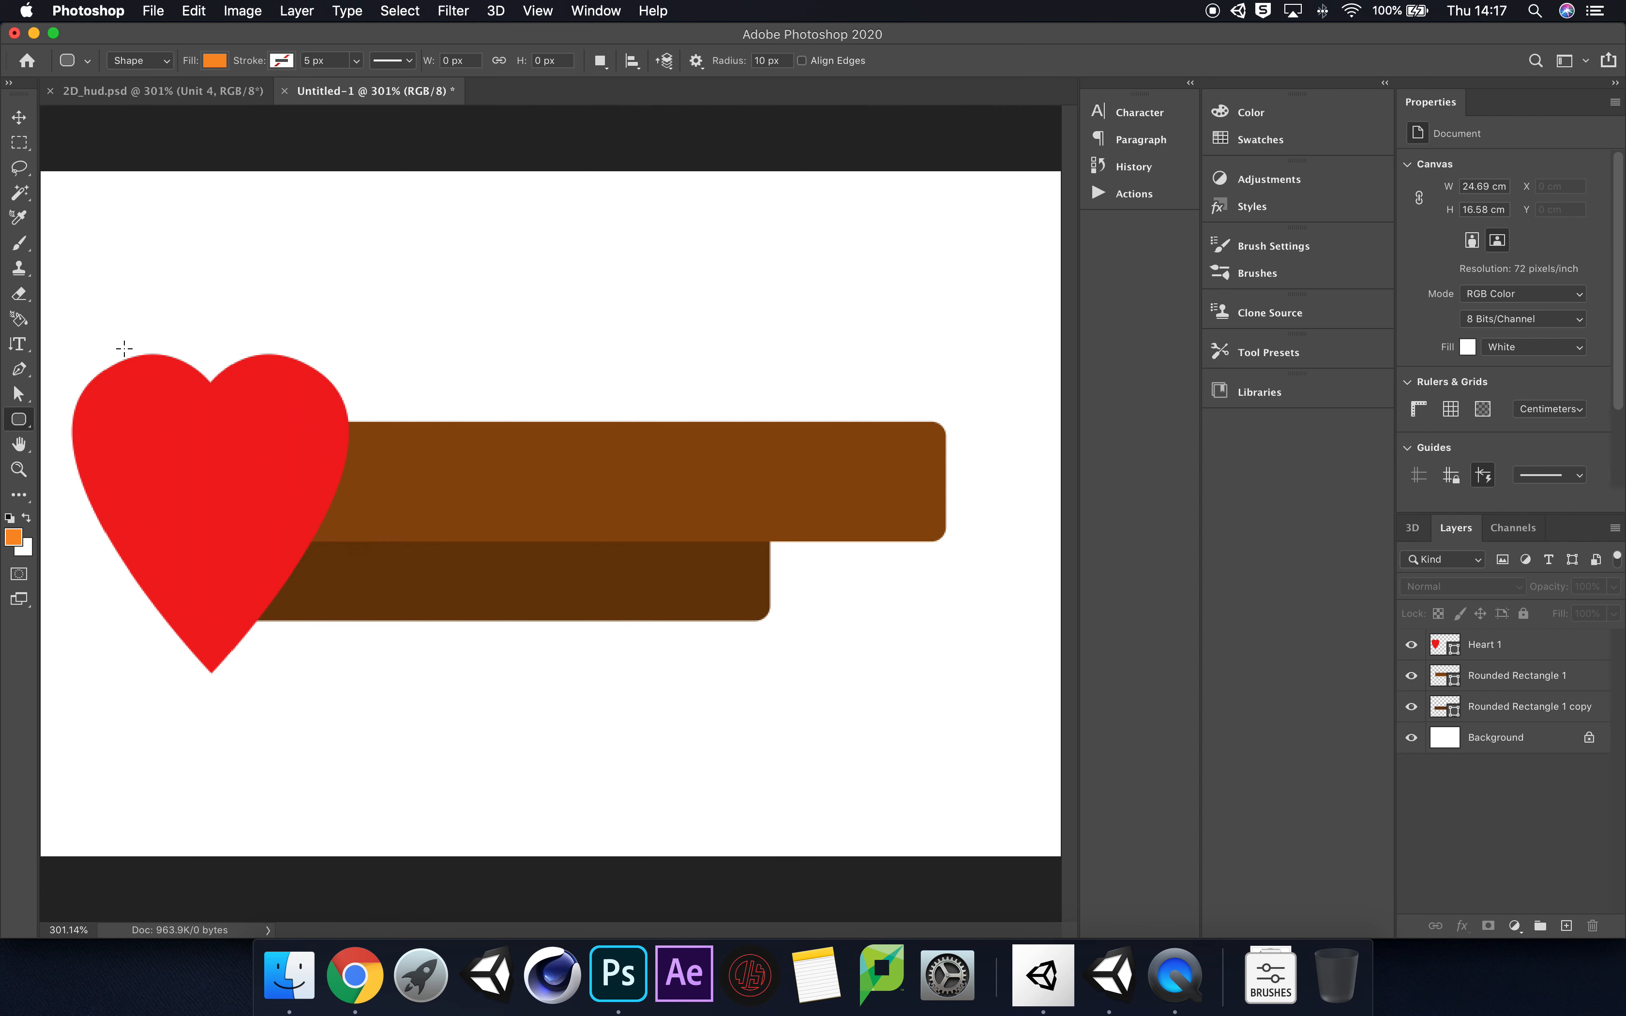
pyautogui.click(354, 975)
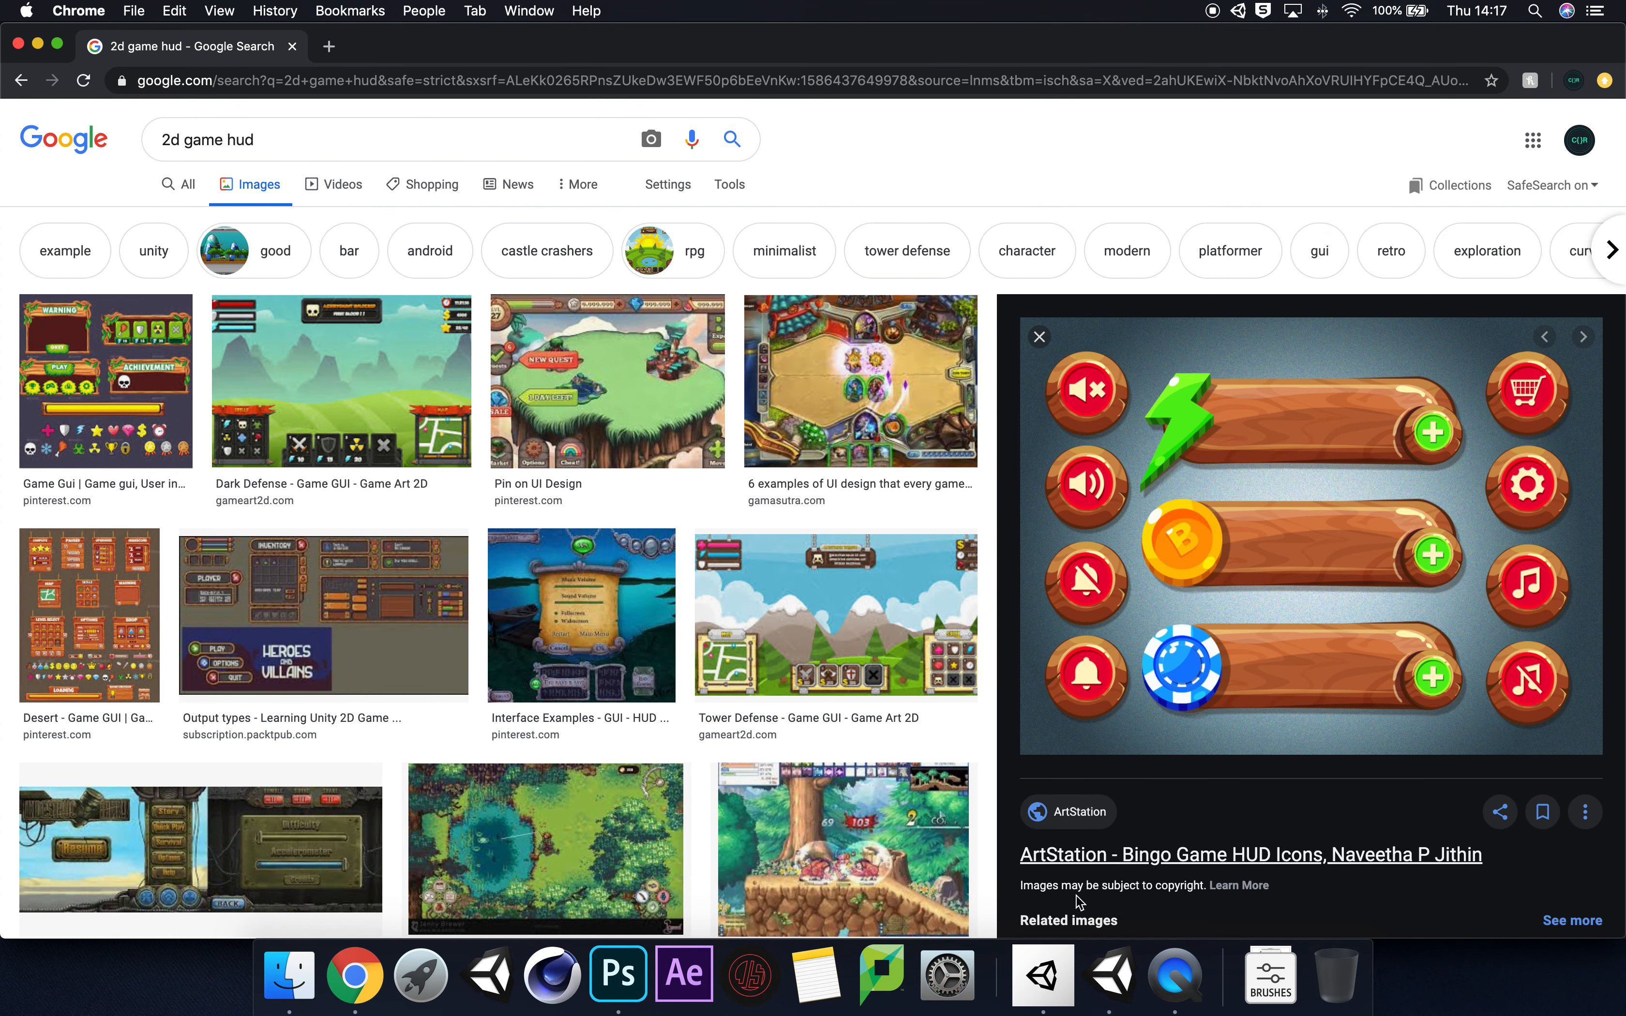
pyautogui.click(618, 975)
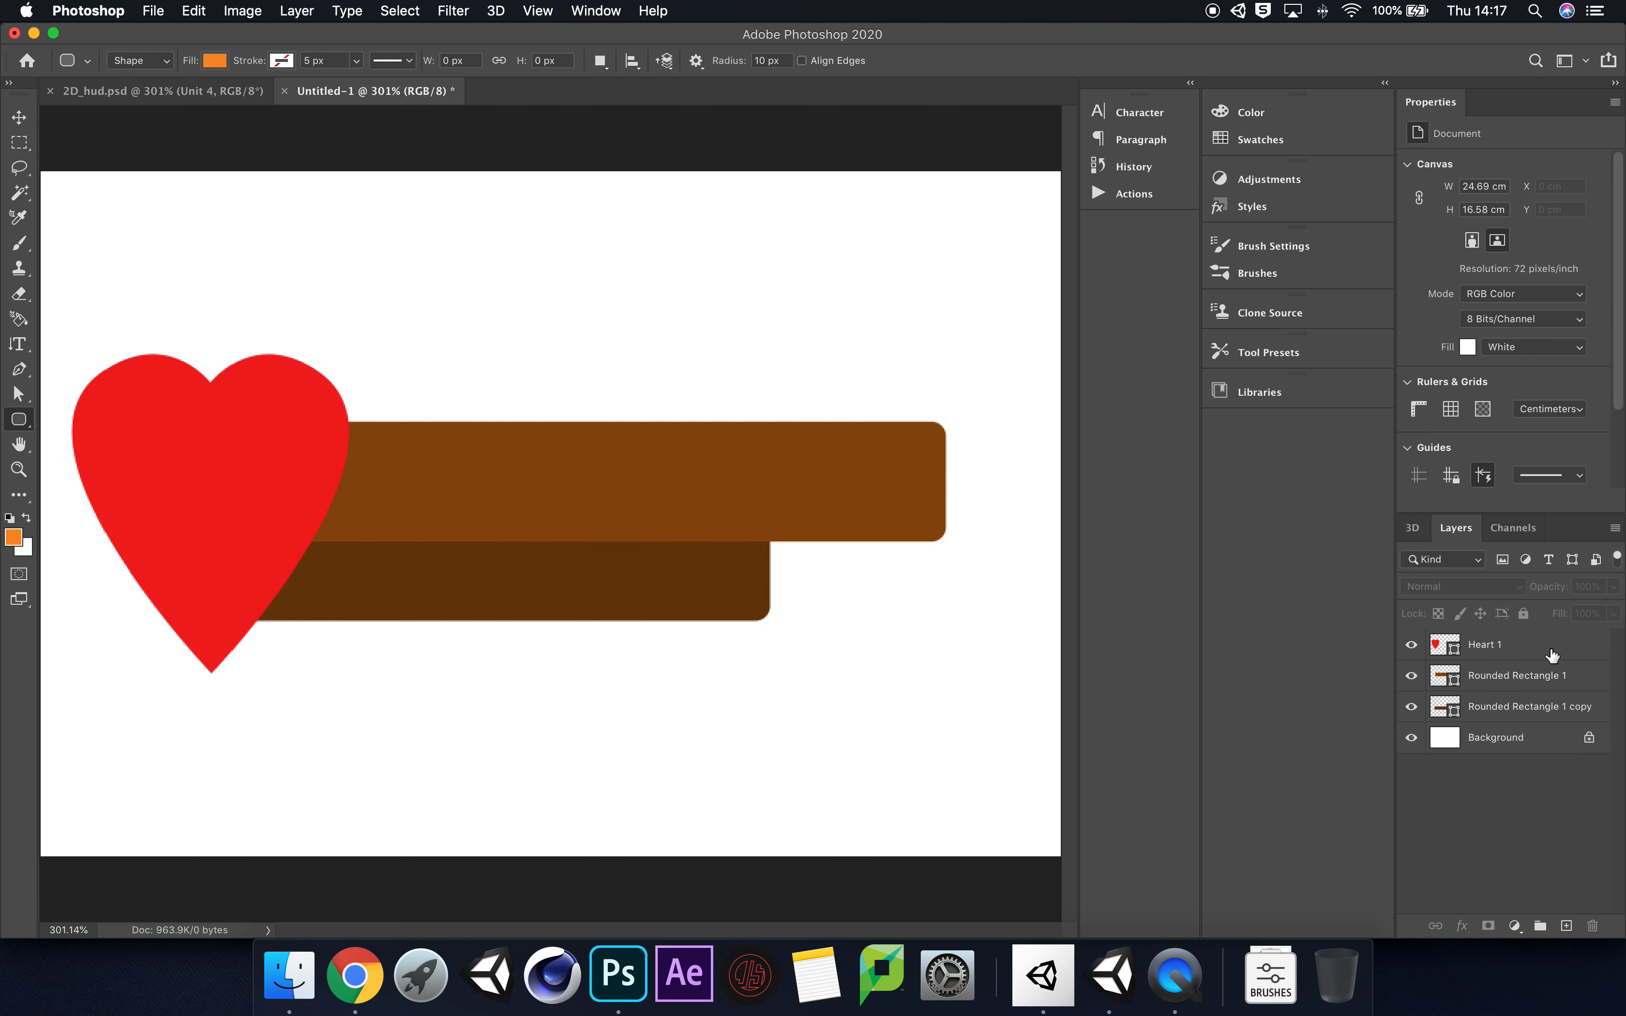
# Step: Add a Bevel & Emboss effect to the Rounded Rectangle 1 layer and open the effect's settings
pyautogui.click(1503, 686)
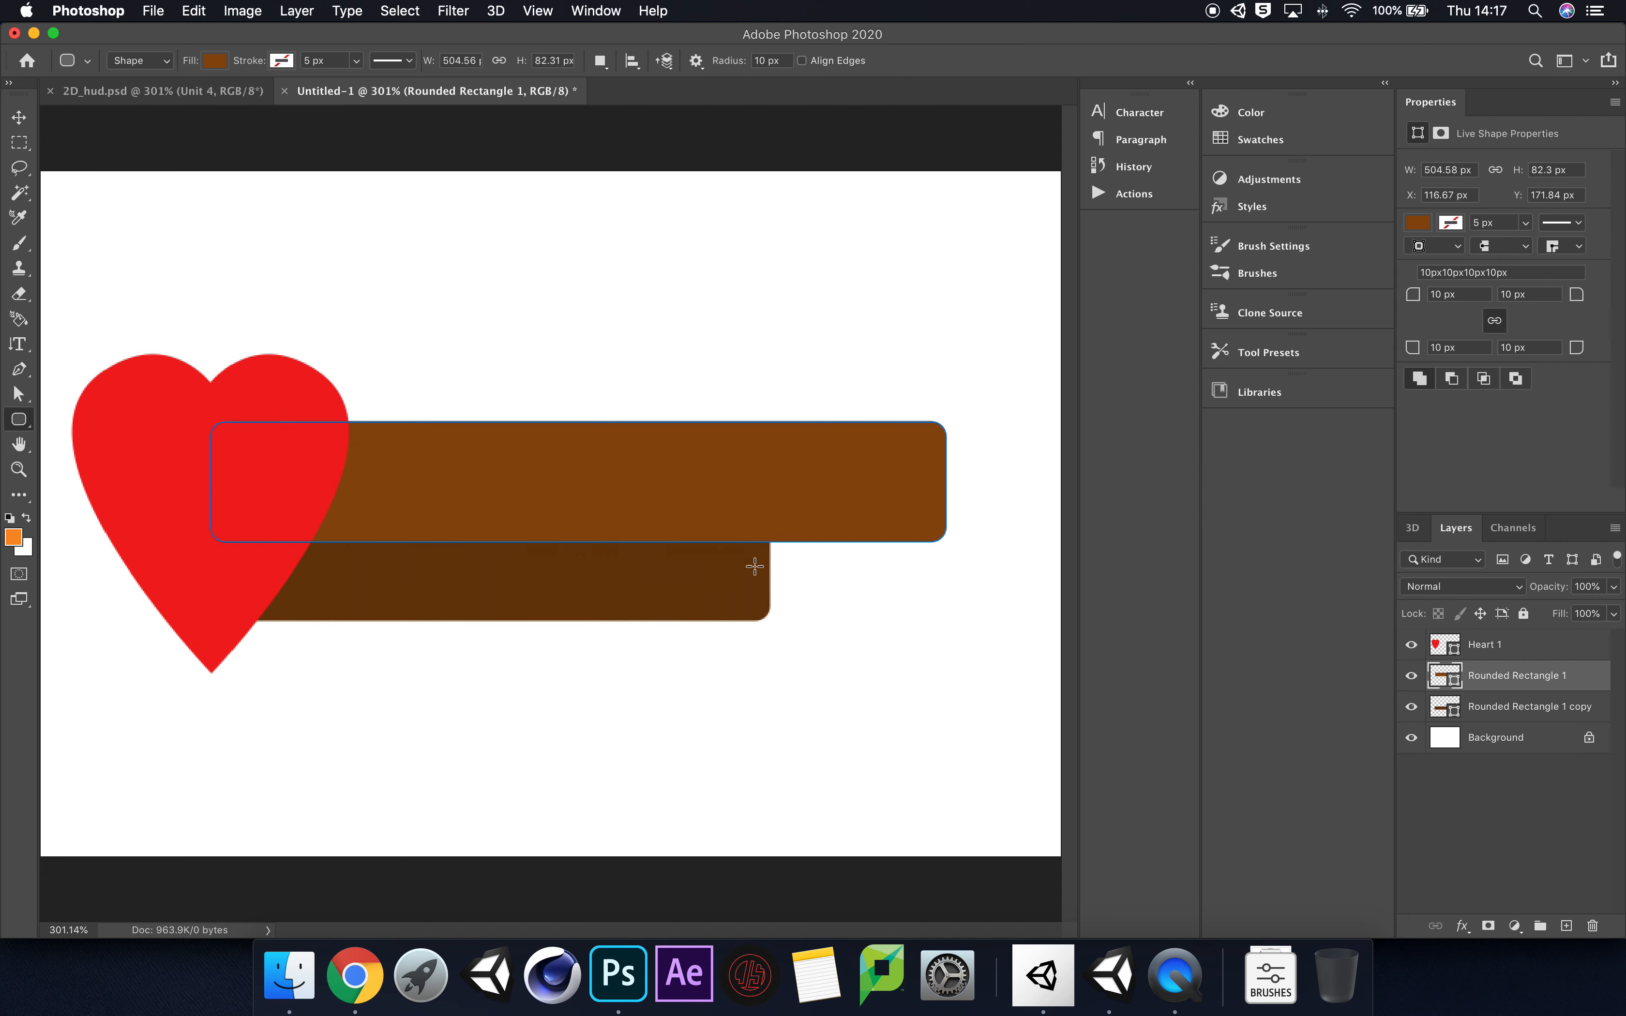
pyautogui.click(1574, 823)
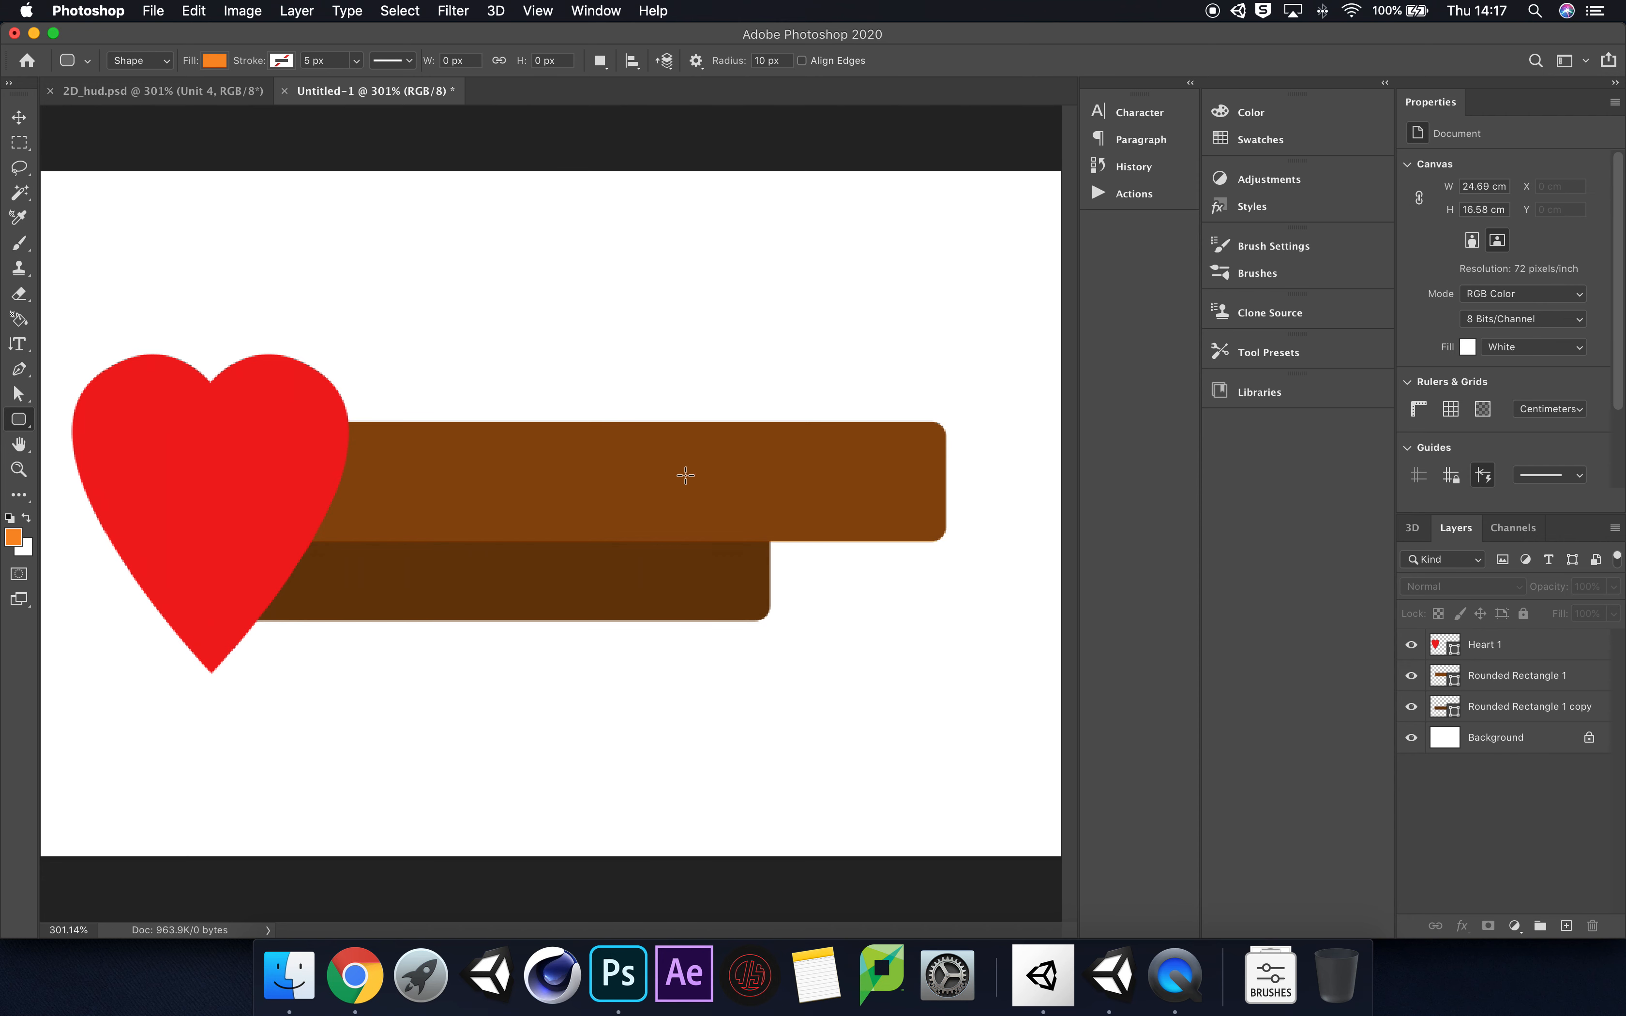
pyautogui.click(1594, 682)
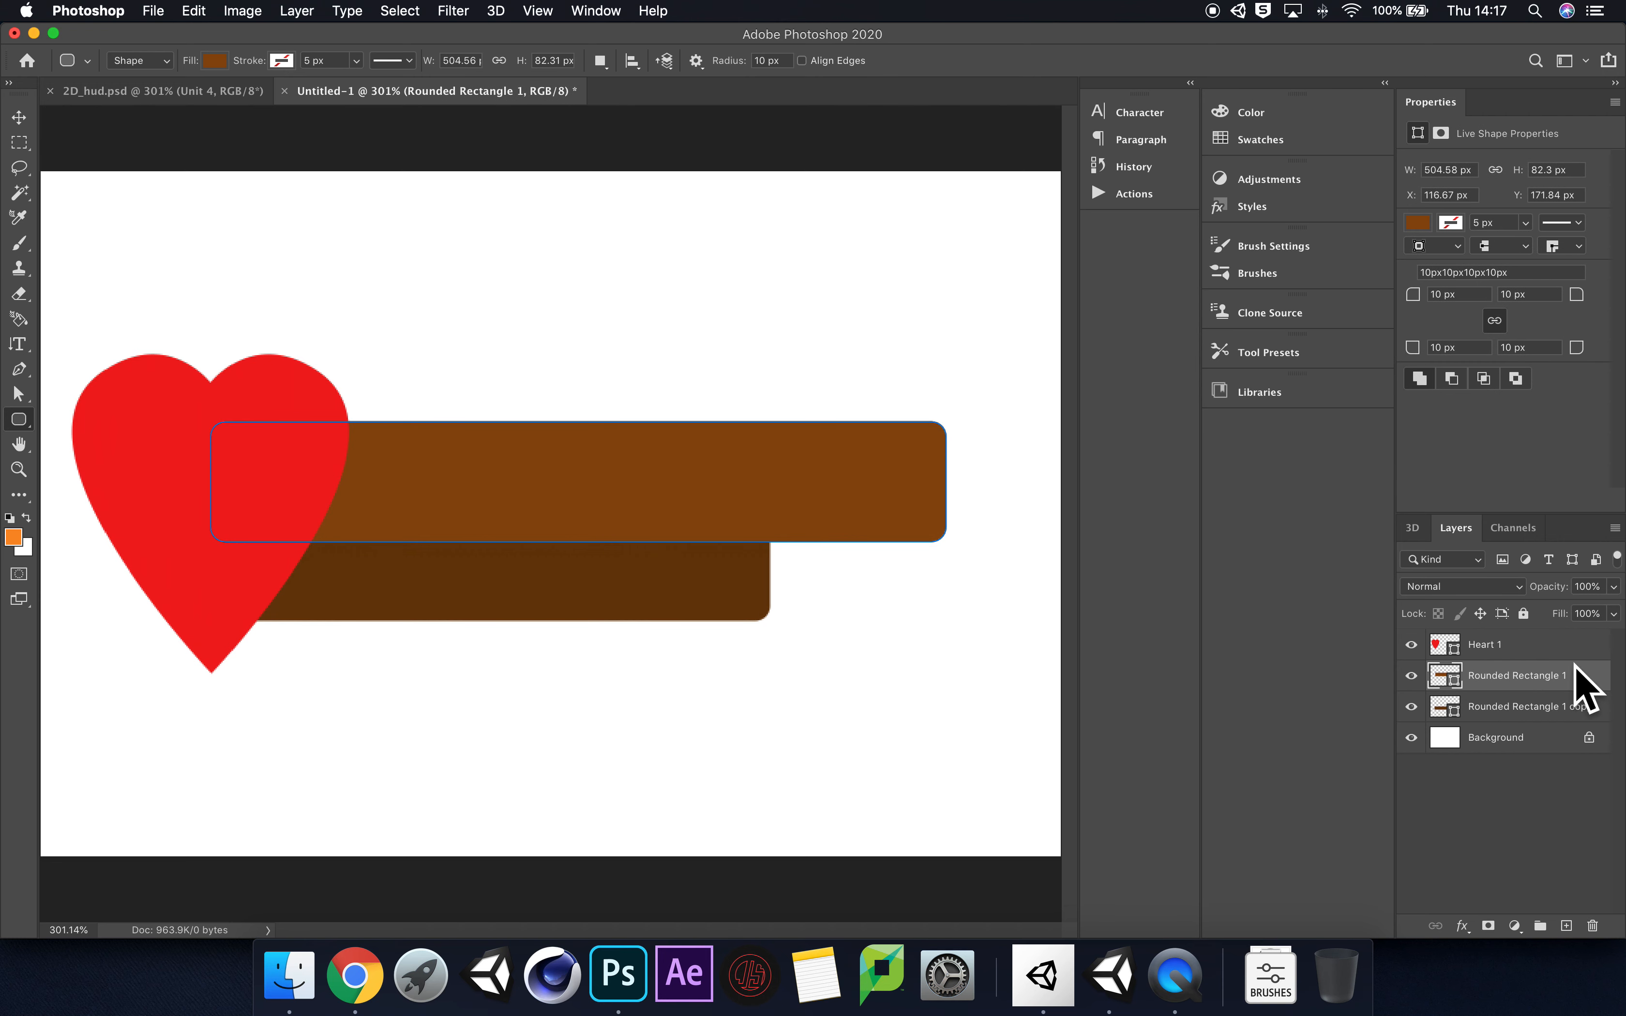
pyautogui.press('v')
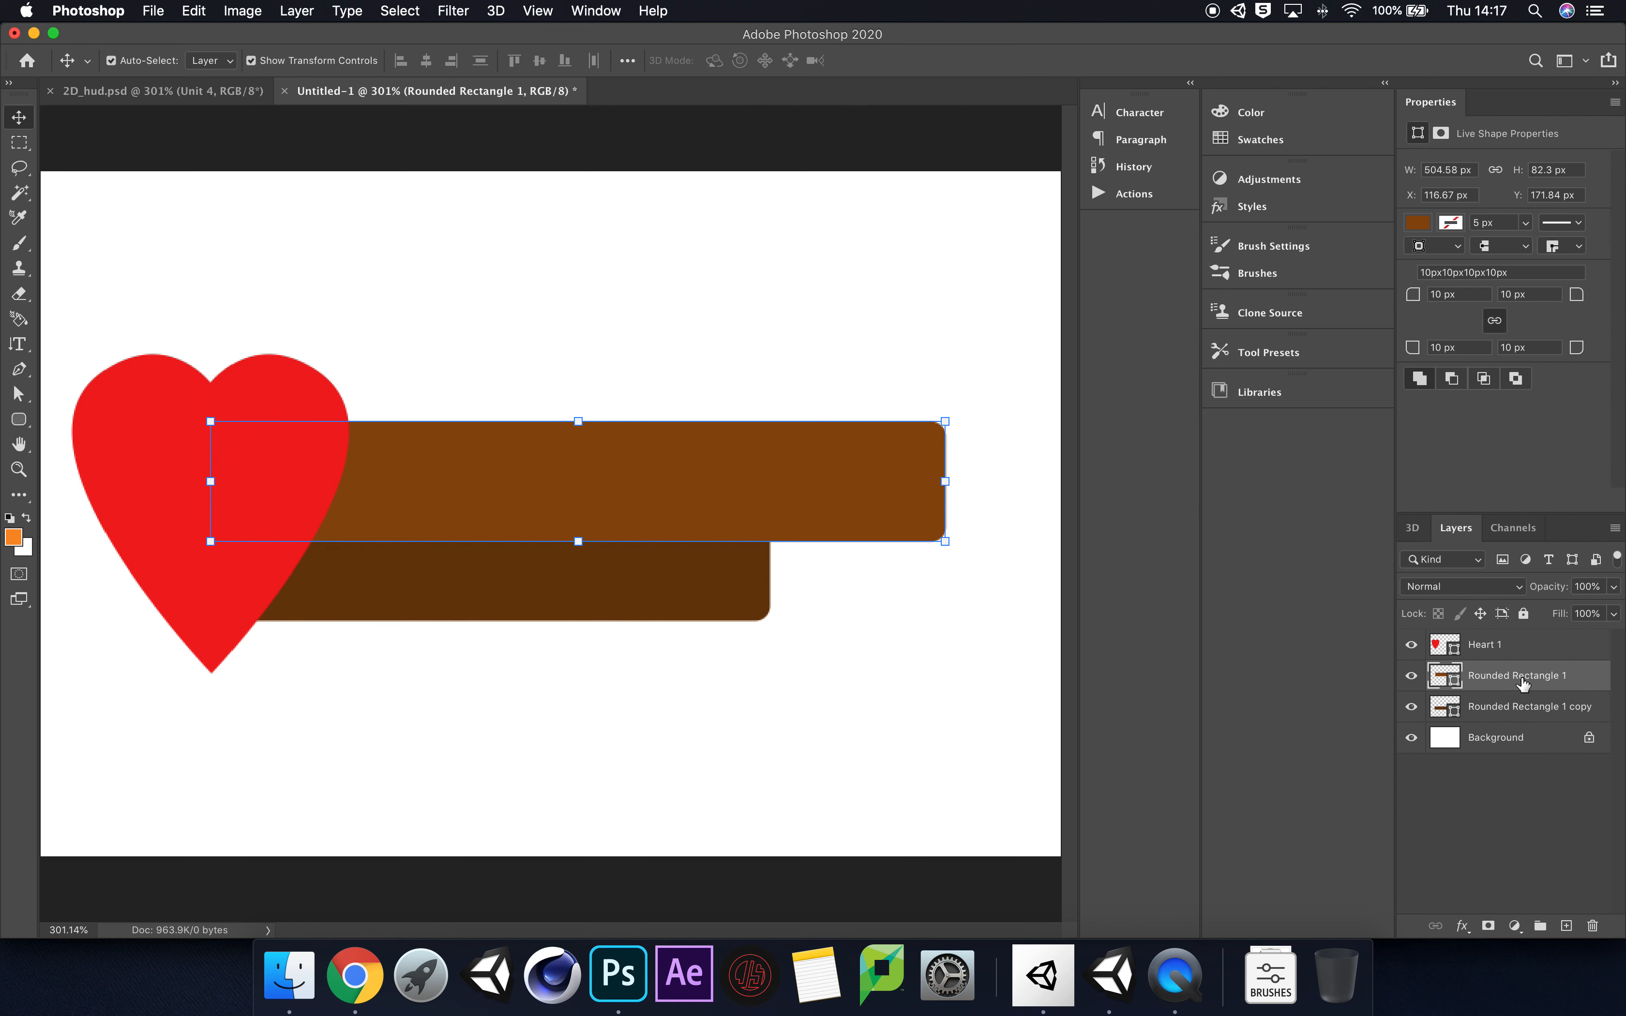
pyautogui.doubleClick(1590, 681)
pyautogui.moveTo(986, 159); pyautogui.dragTo(1098, 232)
pyautogui.click(915, 311)
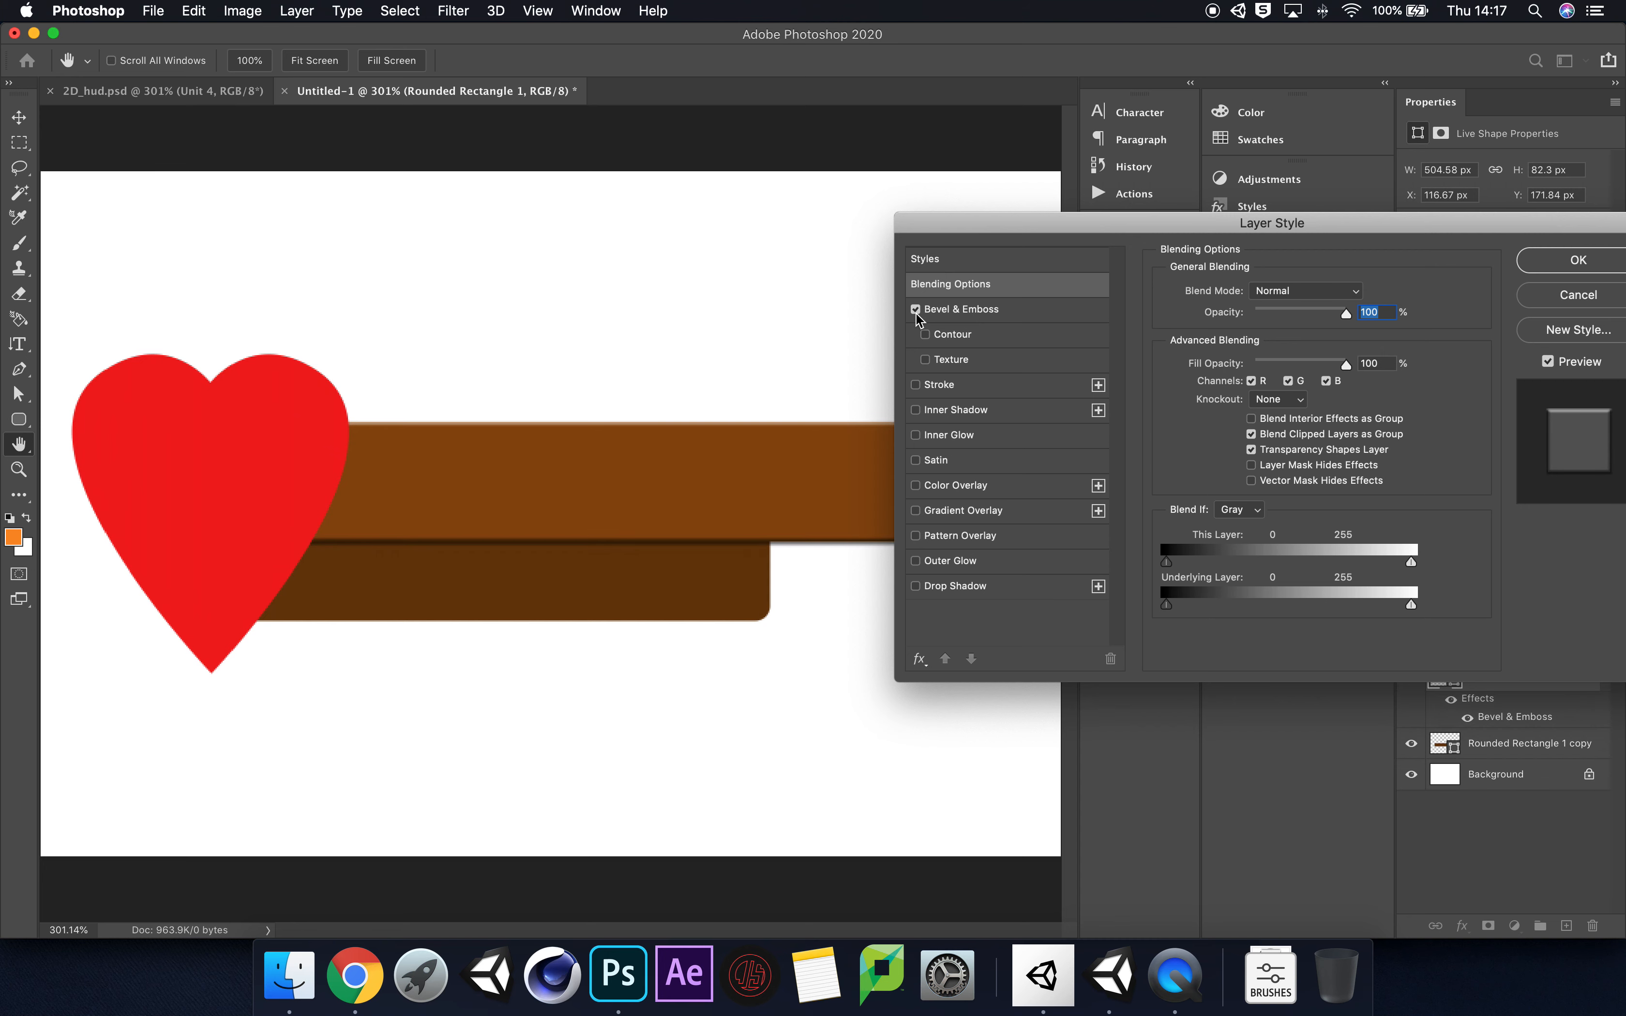
pyautogui.moveTo(1037, 220); pyautogui.dragTo(1106, 304)
pyautogui.click(1060, 304)
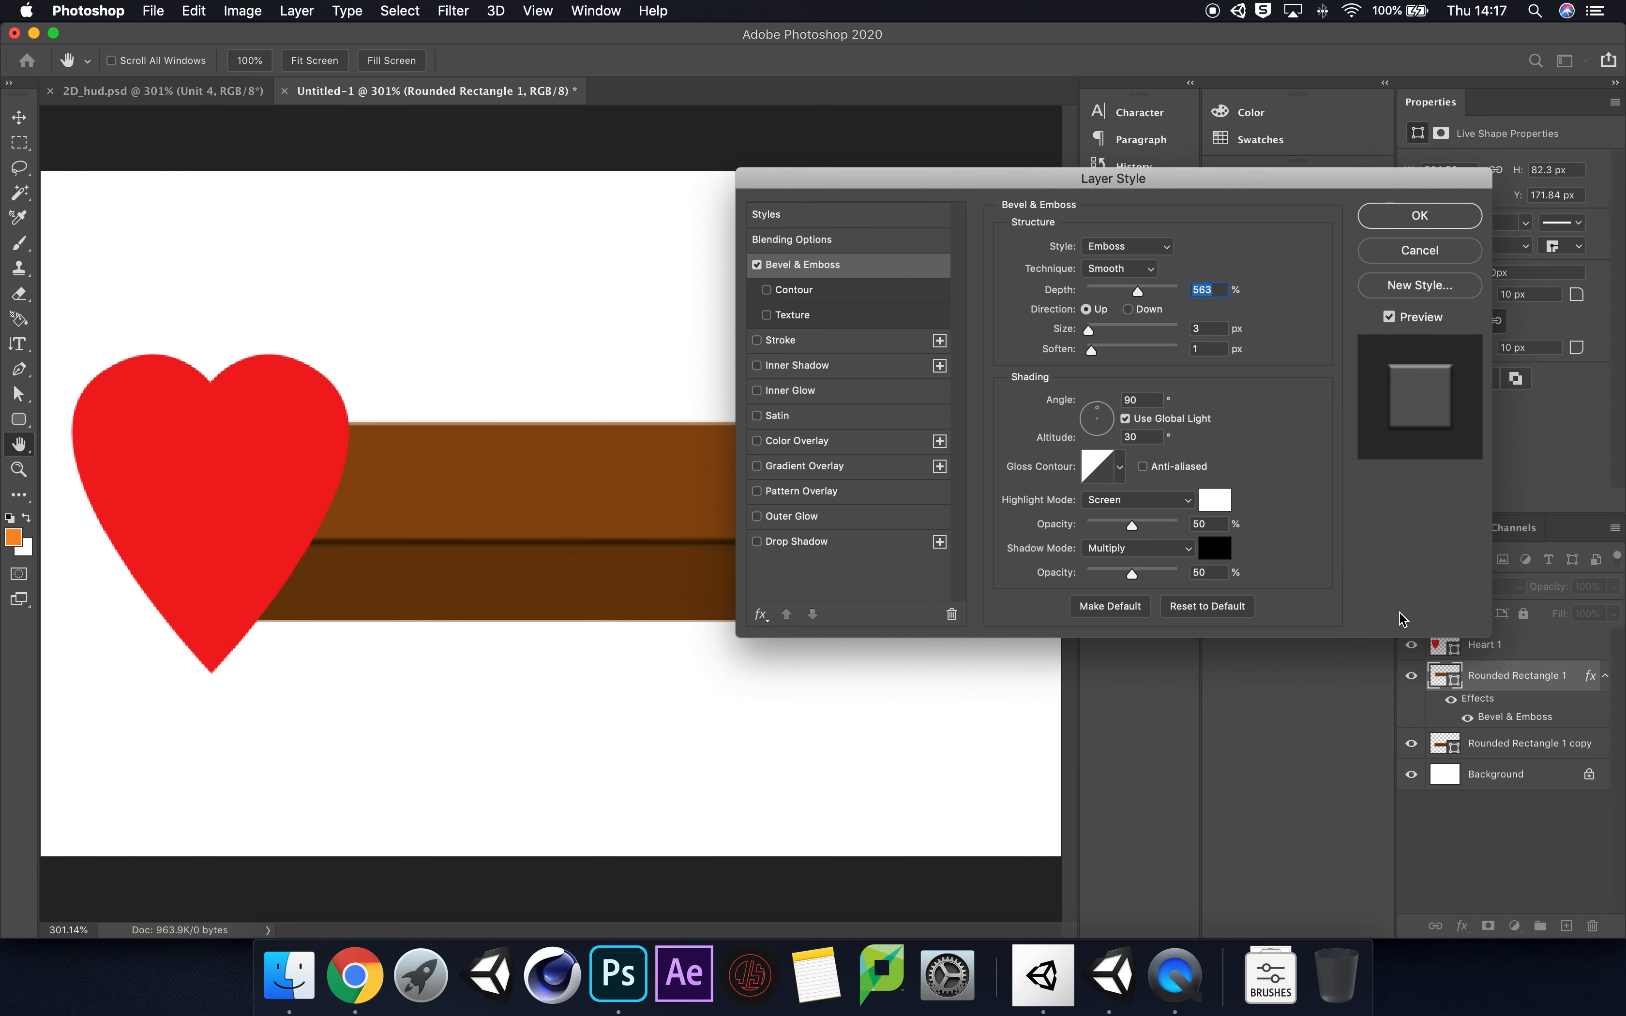
# Step: Try Outer Bevel on the larger bar, and set its Bevel & Emboss style to Inner Bevel
pyautogui.moveTo(1004, 186); pyautogui.dragTo(1203, 310)
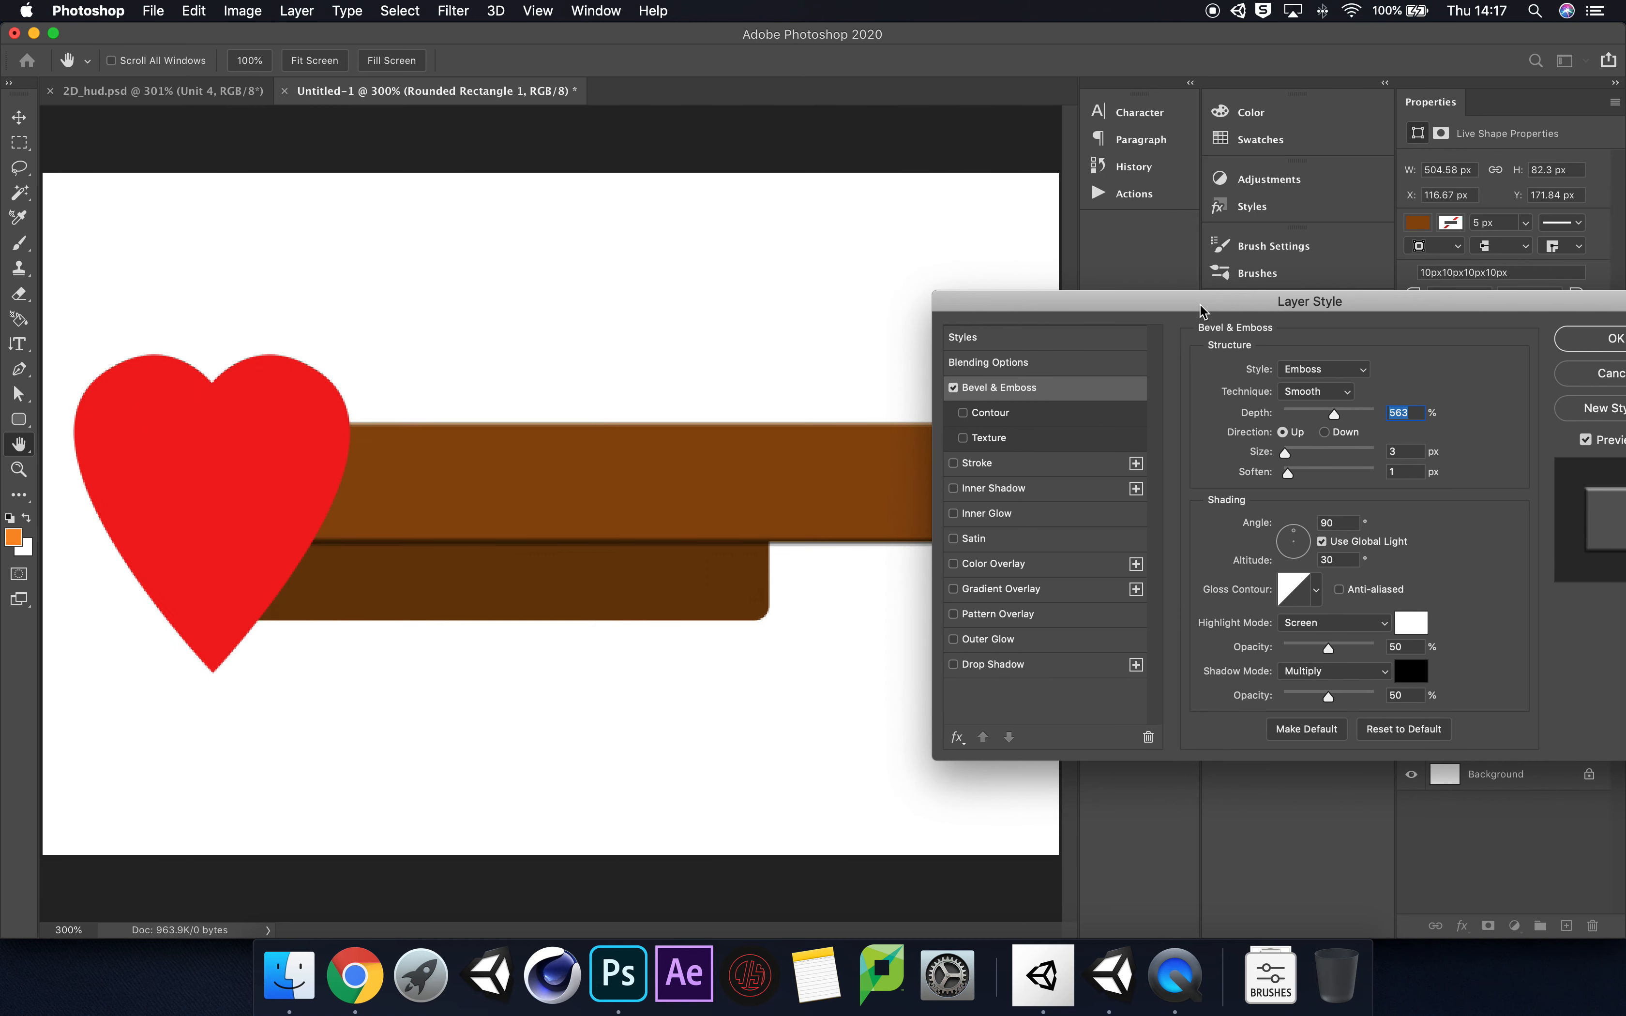
pyautogui.press('super+1')
pyautogui.press('super+equal')
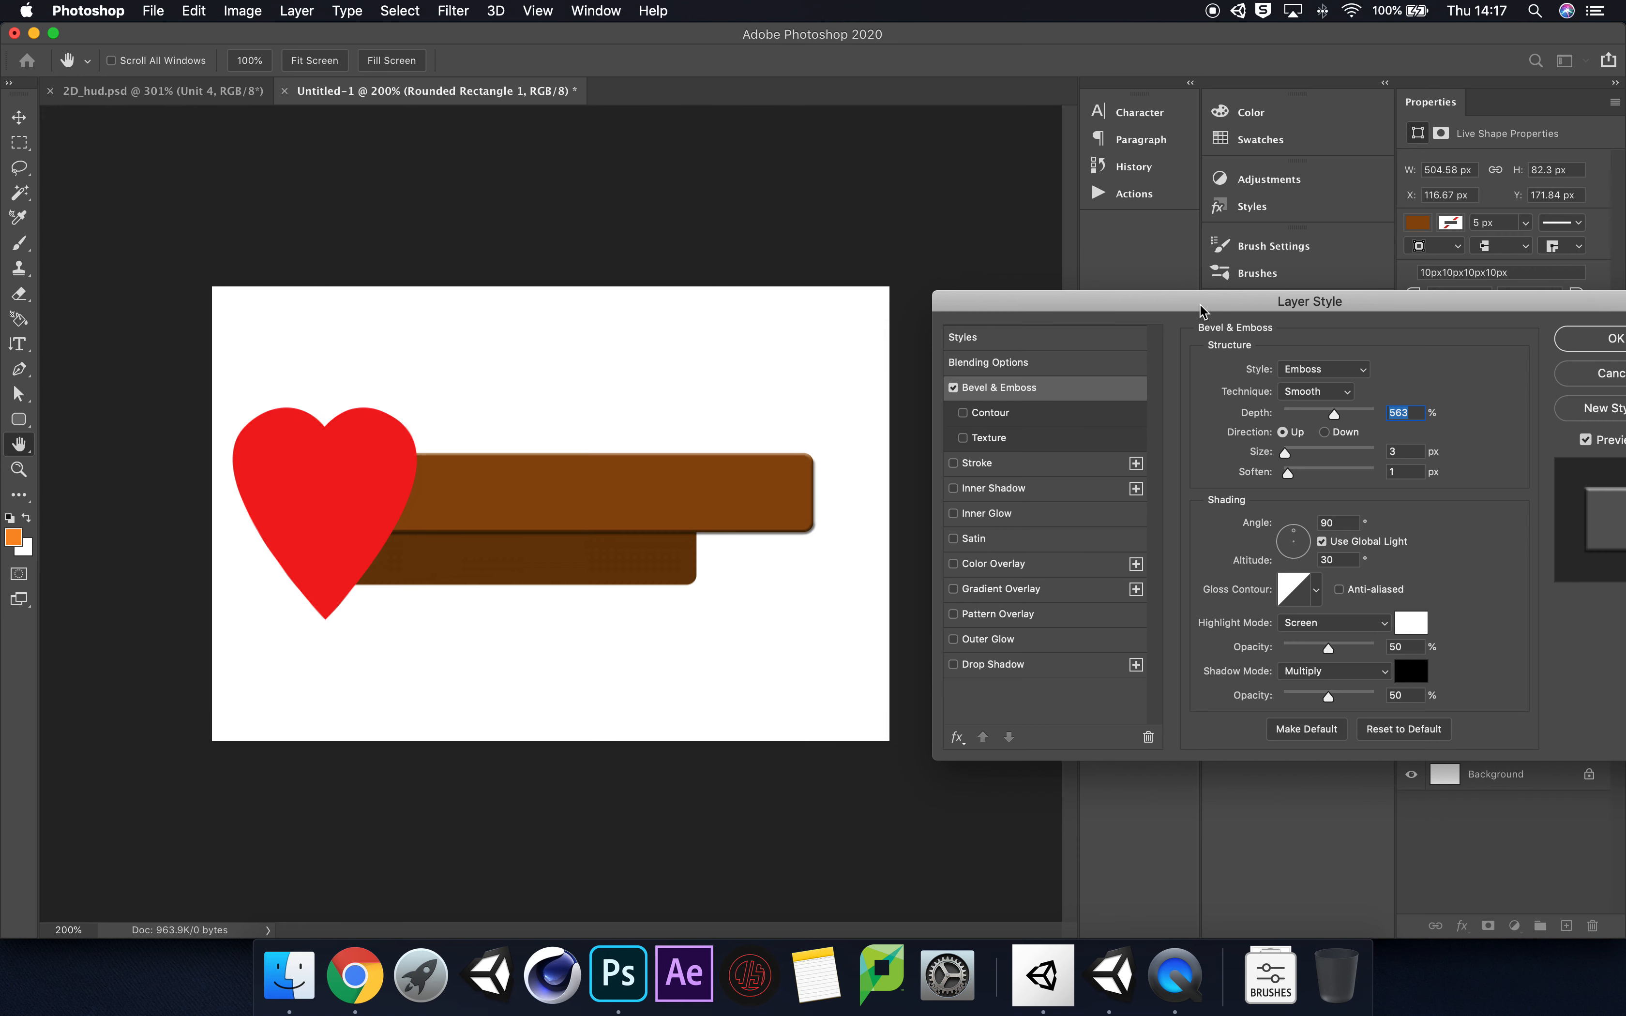
pyautogui.press('super+equal')
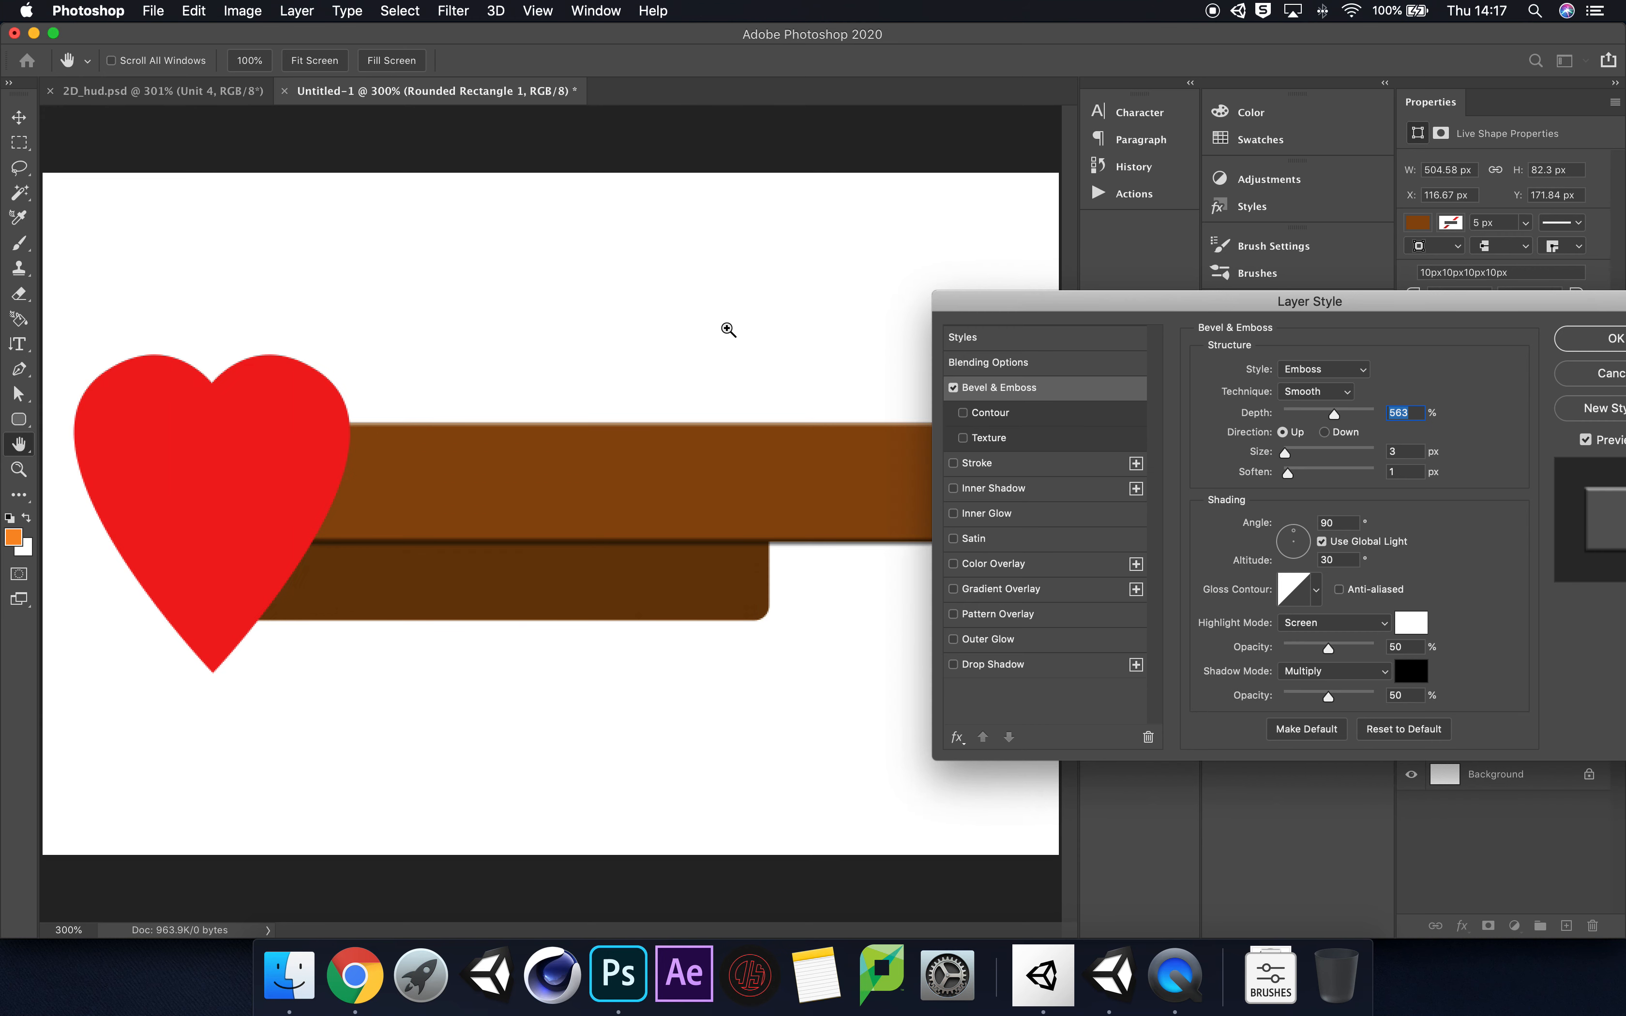
pyautogui.press('super+minus')
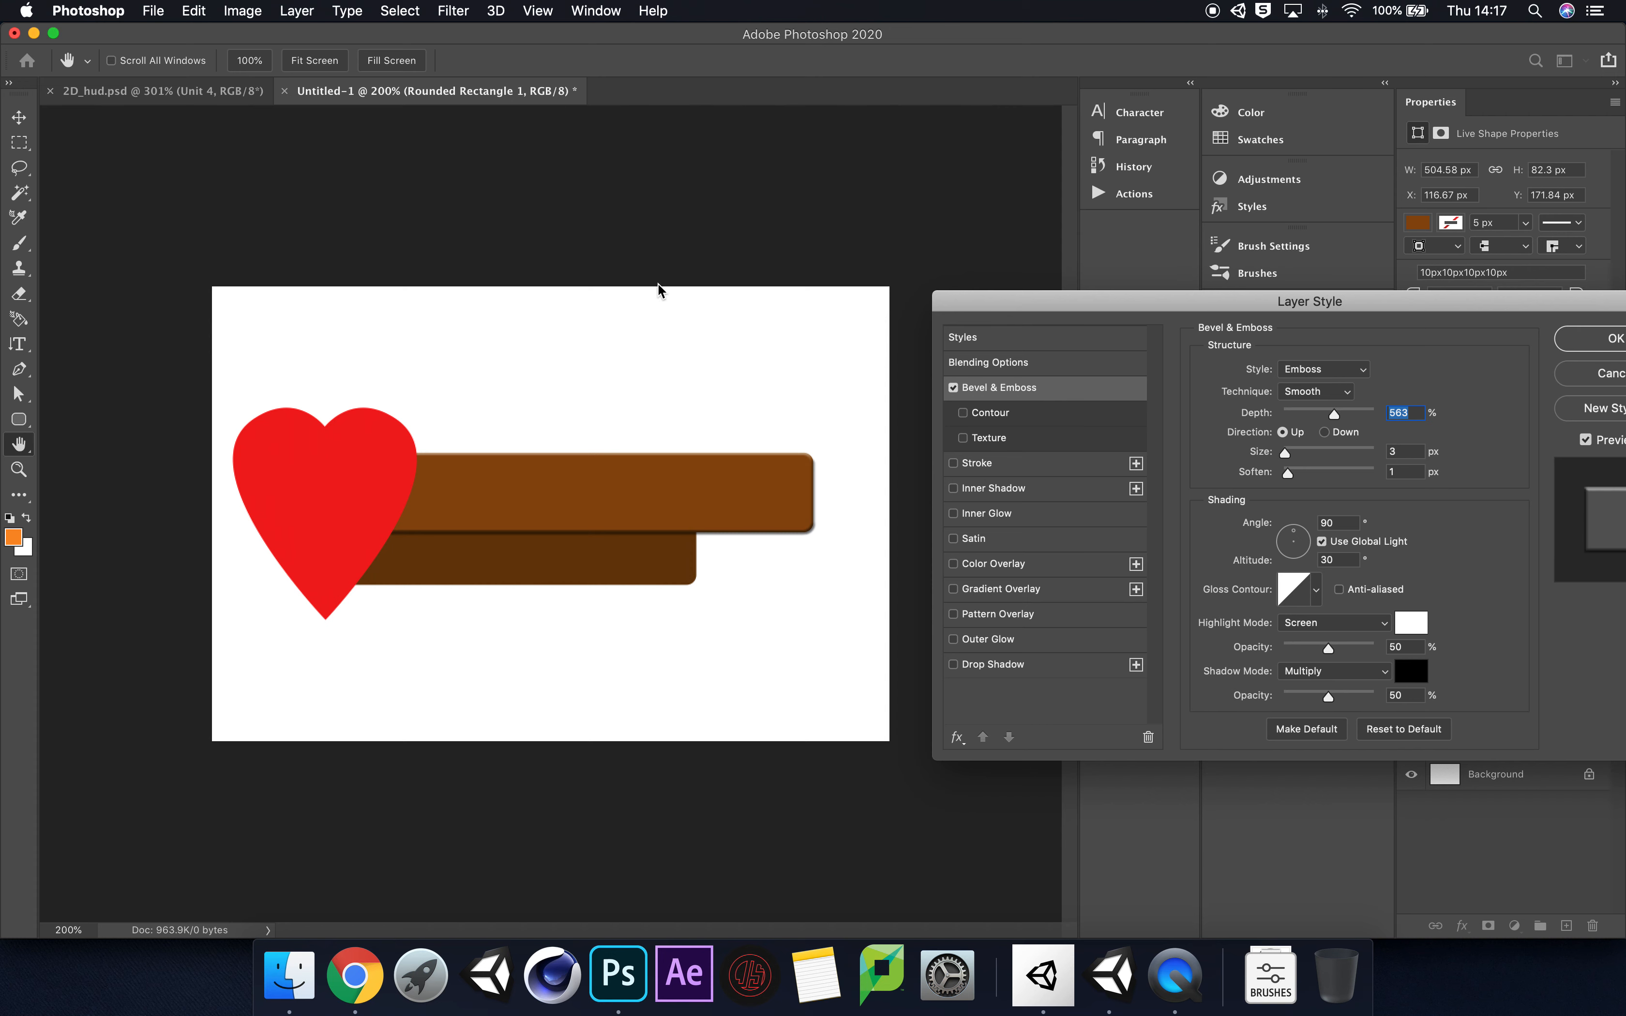
pyautogui.moveTo(1087, 306); pyautogui.dragTo(980, 287)
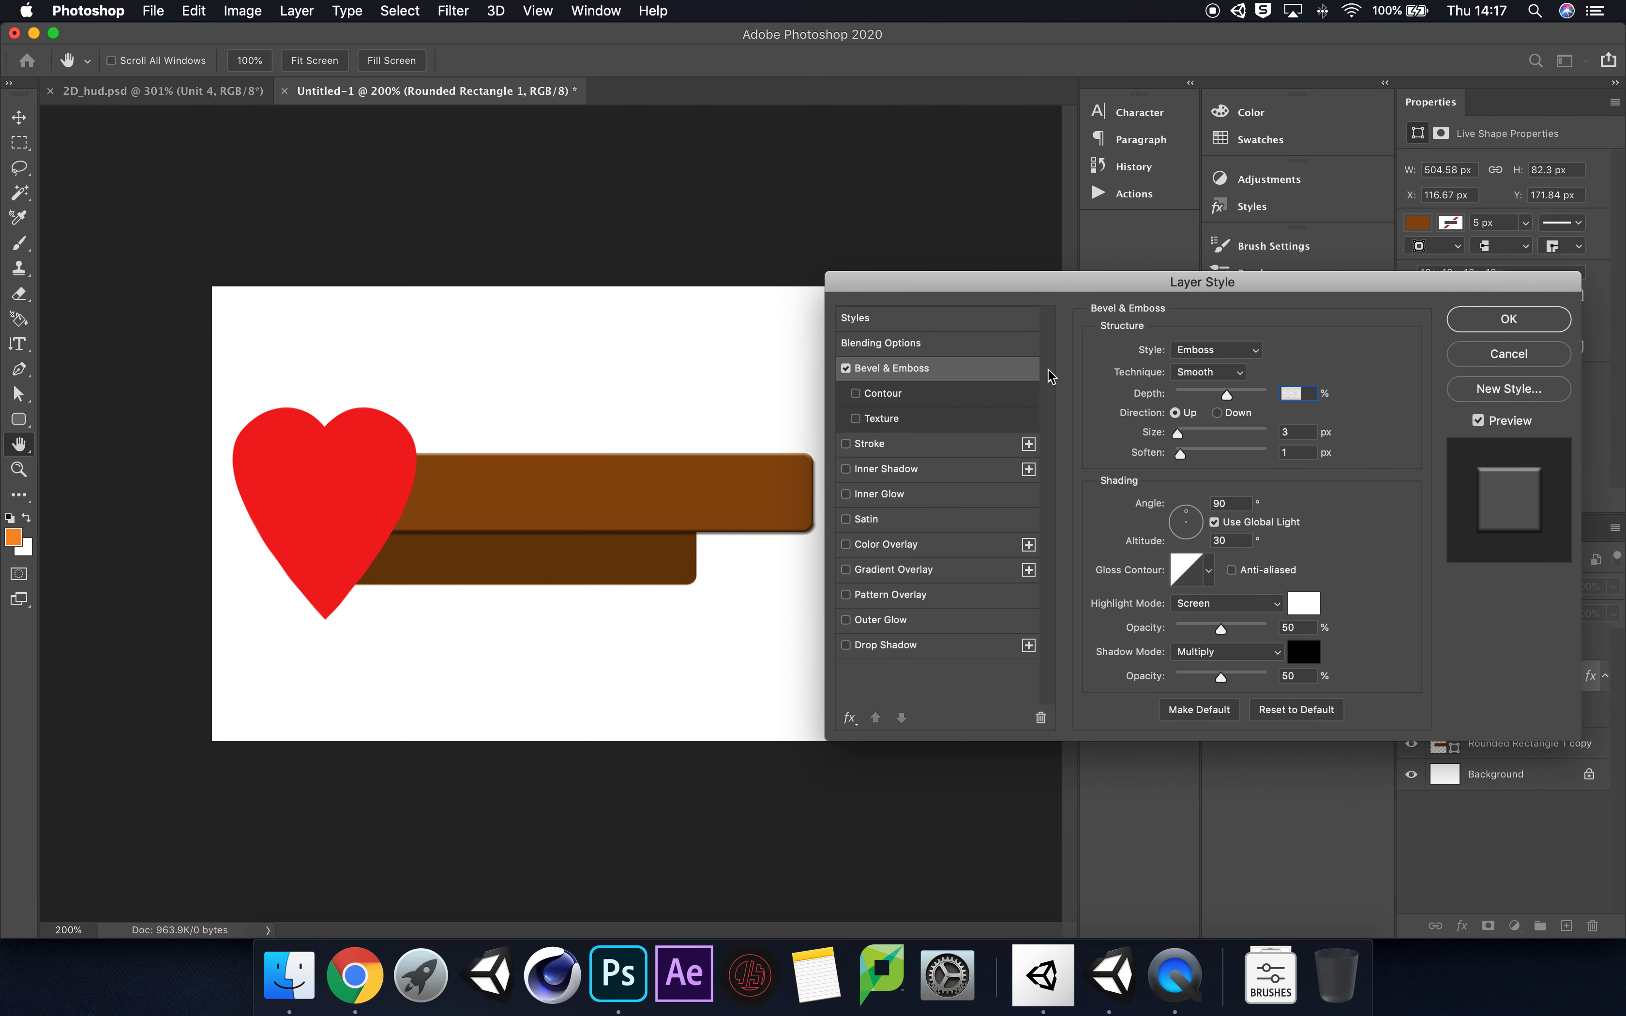
pyautogui.click(1251, 351)
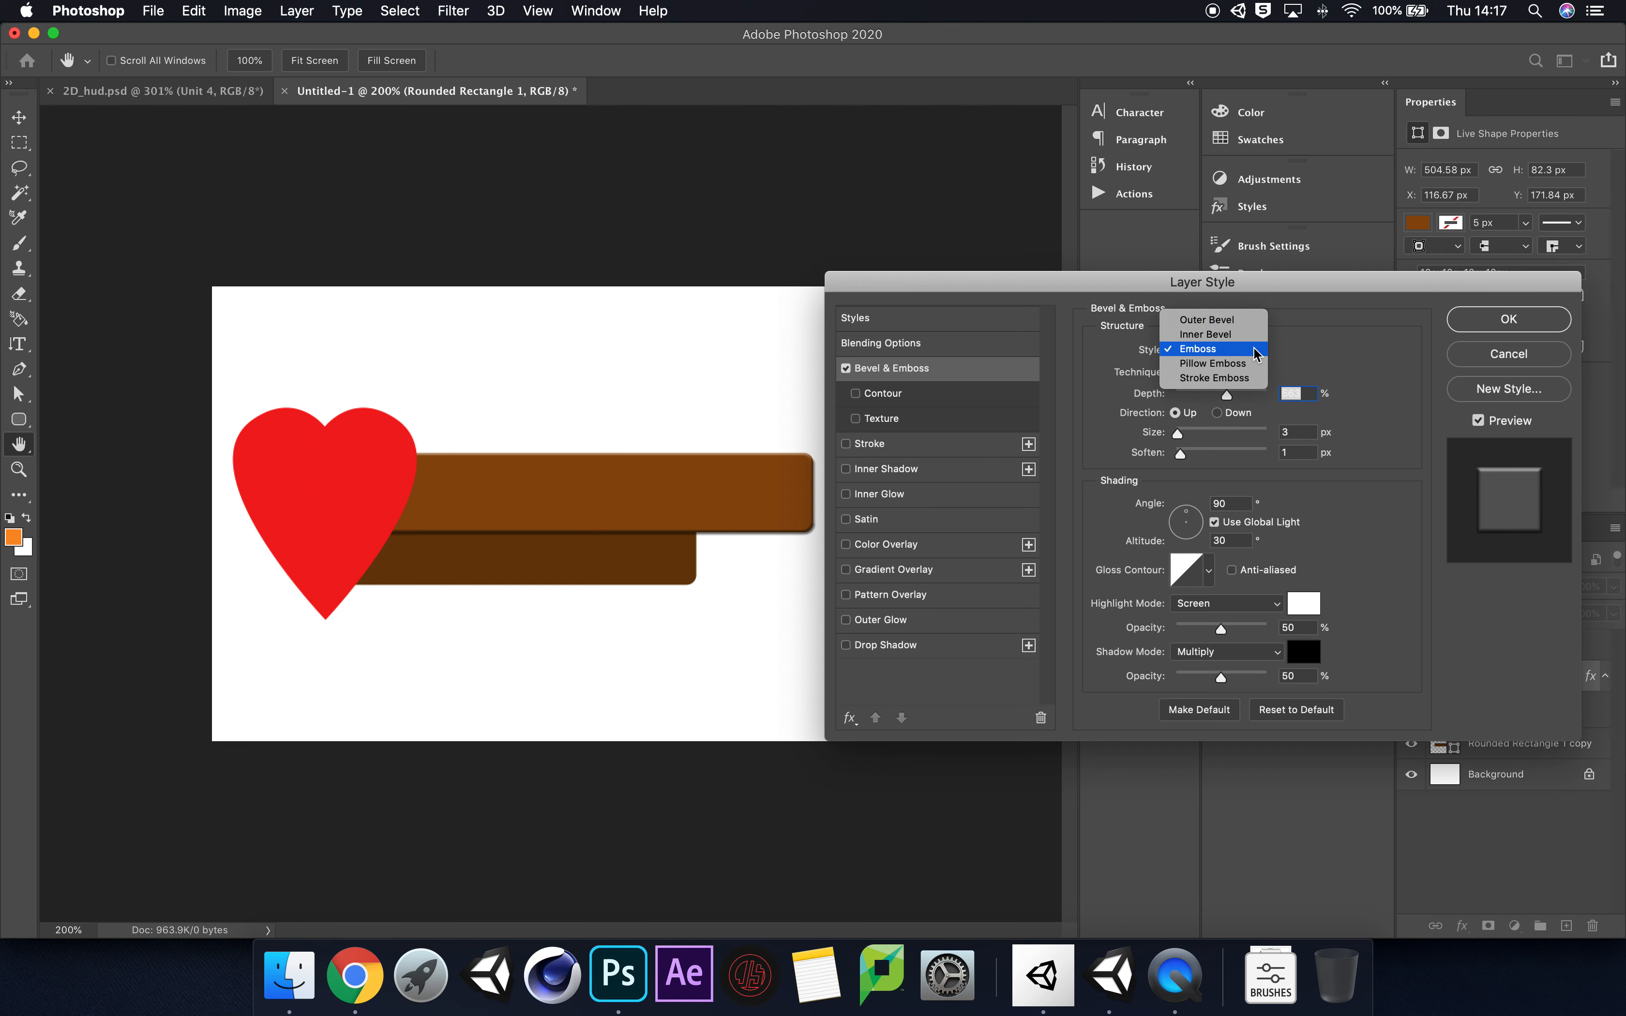
pyautogui.click(1247, 320)
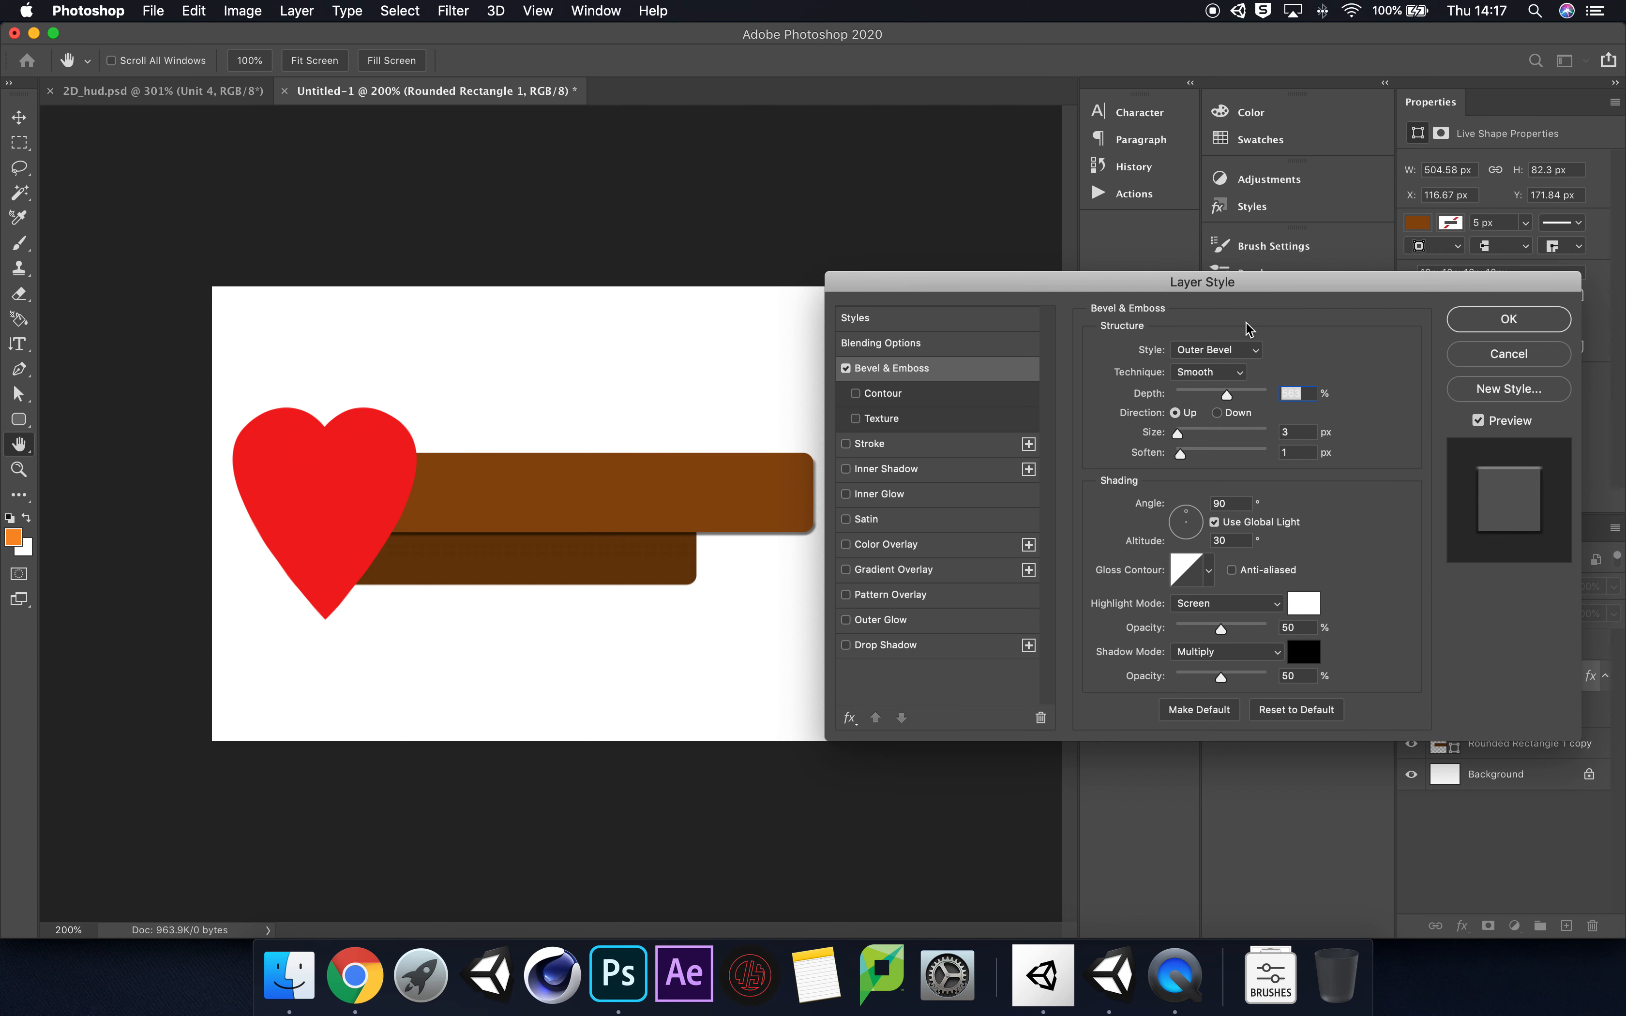
pyautogui.click(1249, 349)
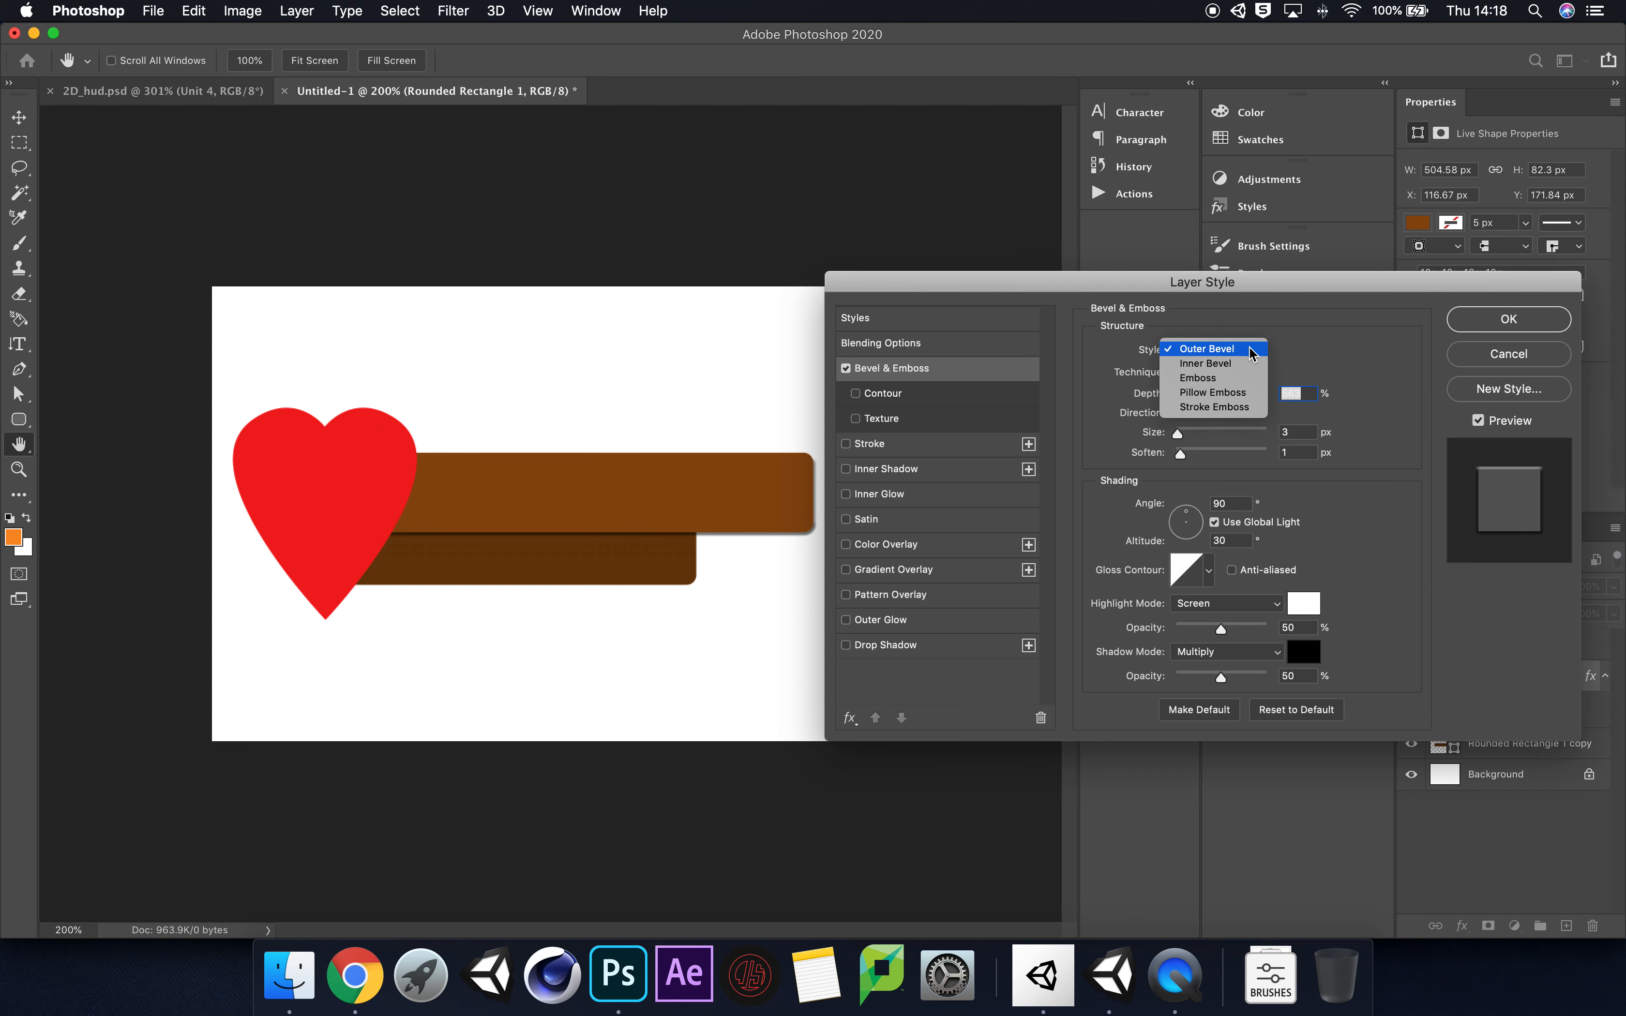
pyautogui.click(1245, 365)
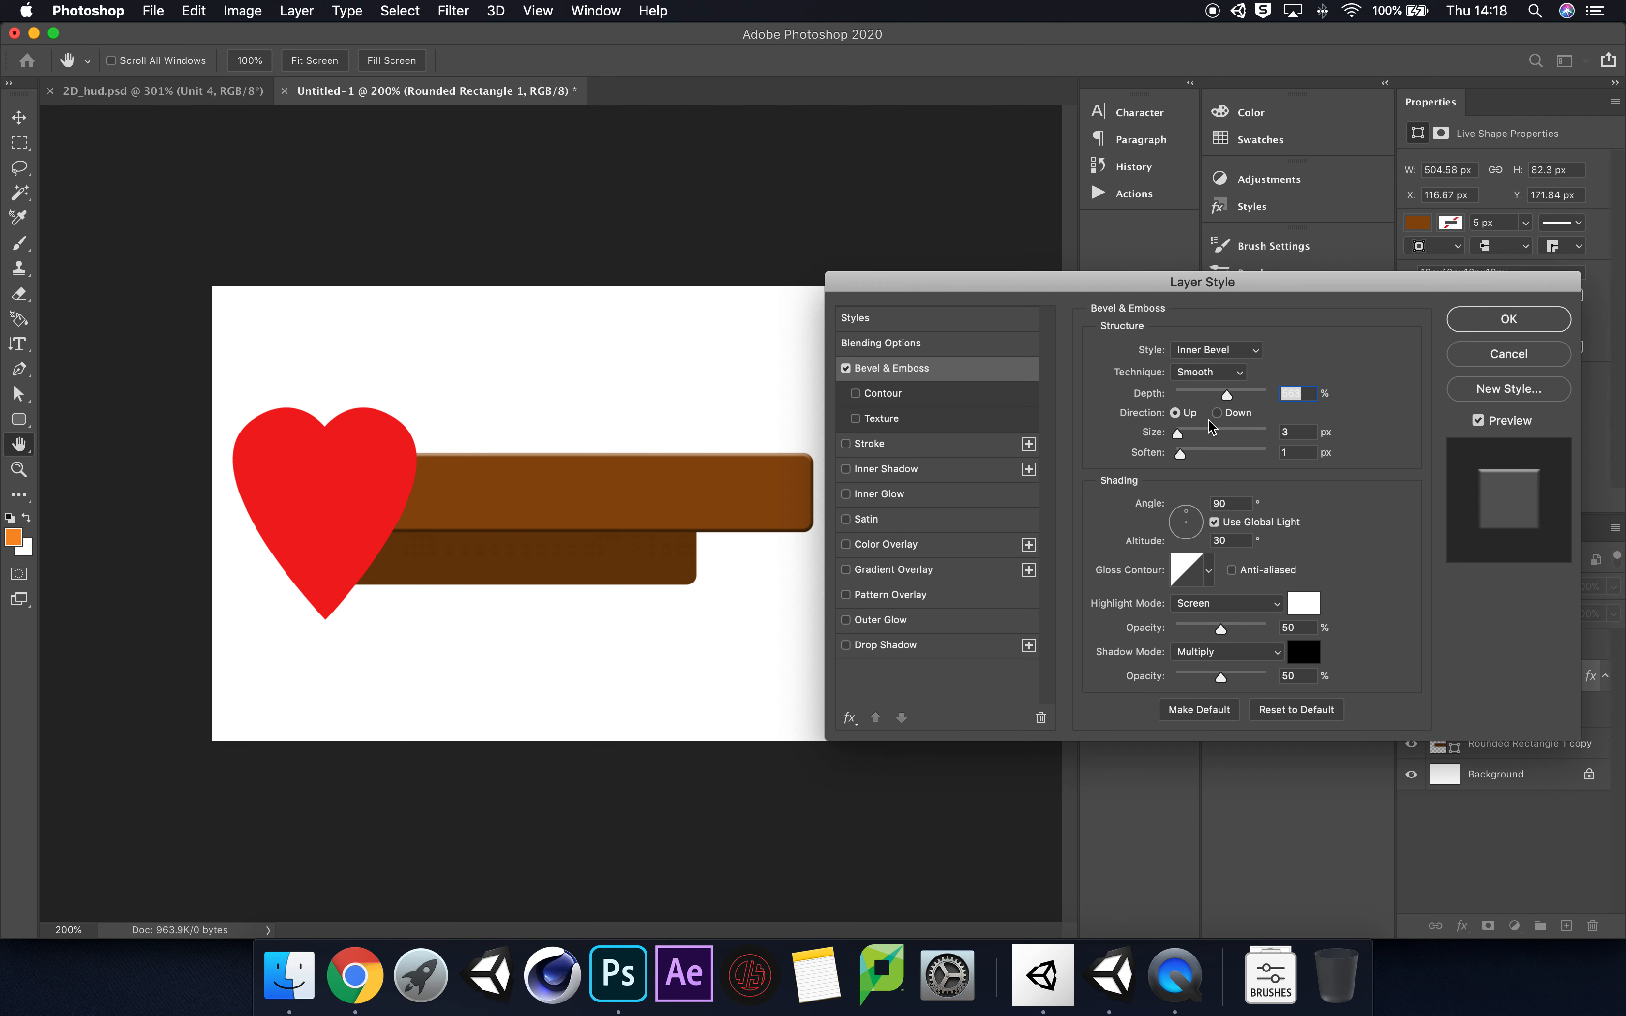
# Step: Set the larger bar's bevel to the Chisel Hard technique with 802% depth, 10 px size and 3 px soften, and apply it
pyautogui.moveTo(1234, 398); pyautogui.dragTo(1247, 396)
pyautogui.moveTo(1179, 438)
pyautogui.mouseDown()
pyautogui.moveTo(1213, 434)
pyautogui.moveTo(1183, 439)
pyautogui.mouseUp()
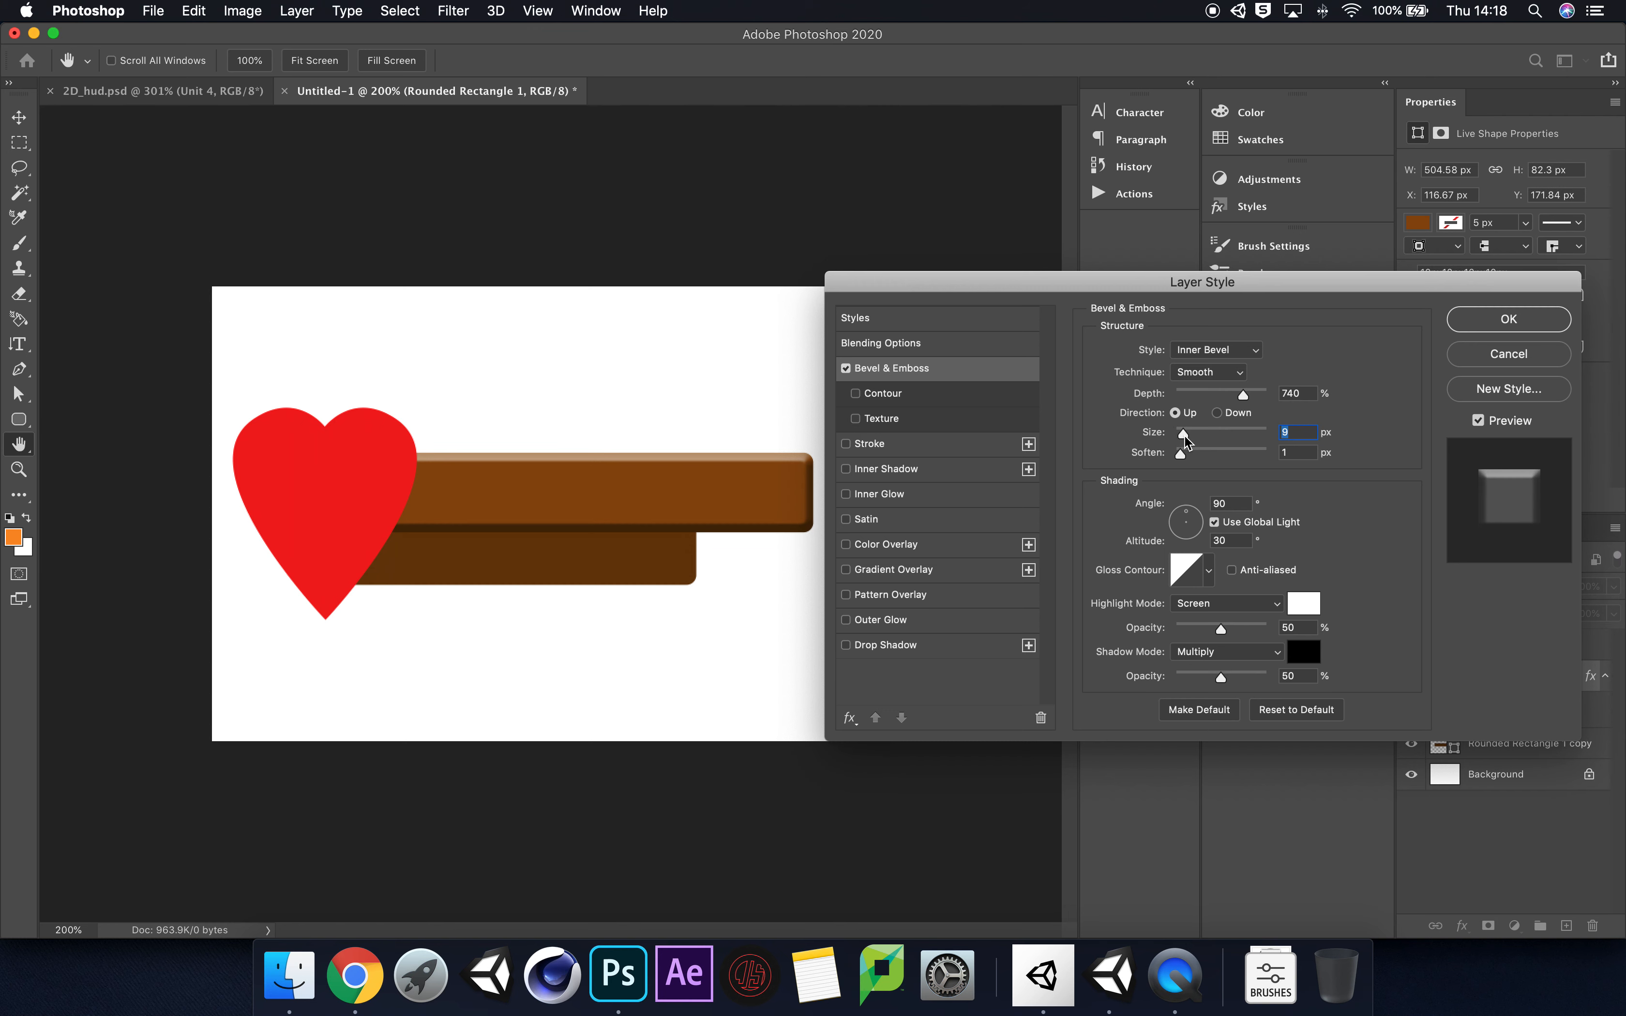
pyautogui.moveTo(1185, 439); pyautogui.dragTo(1193, 455)
pyautogui.click(1241, 373)
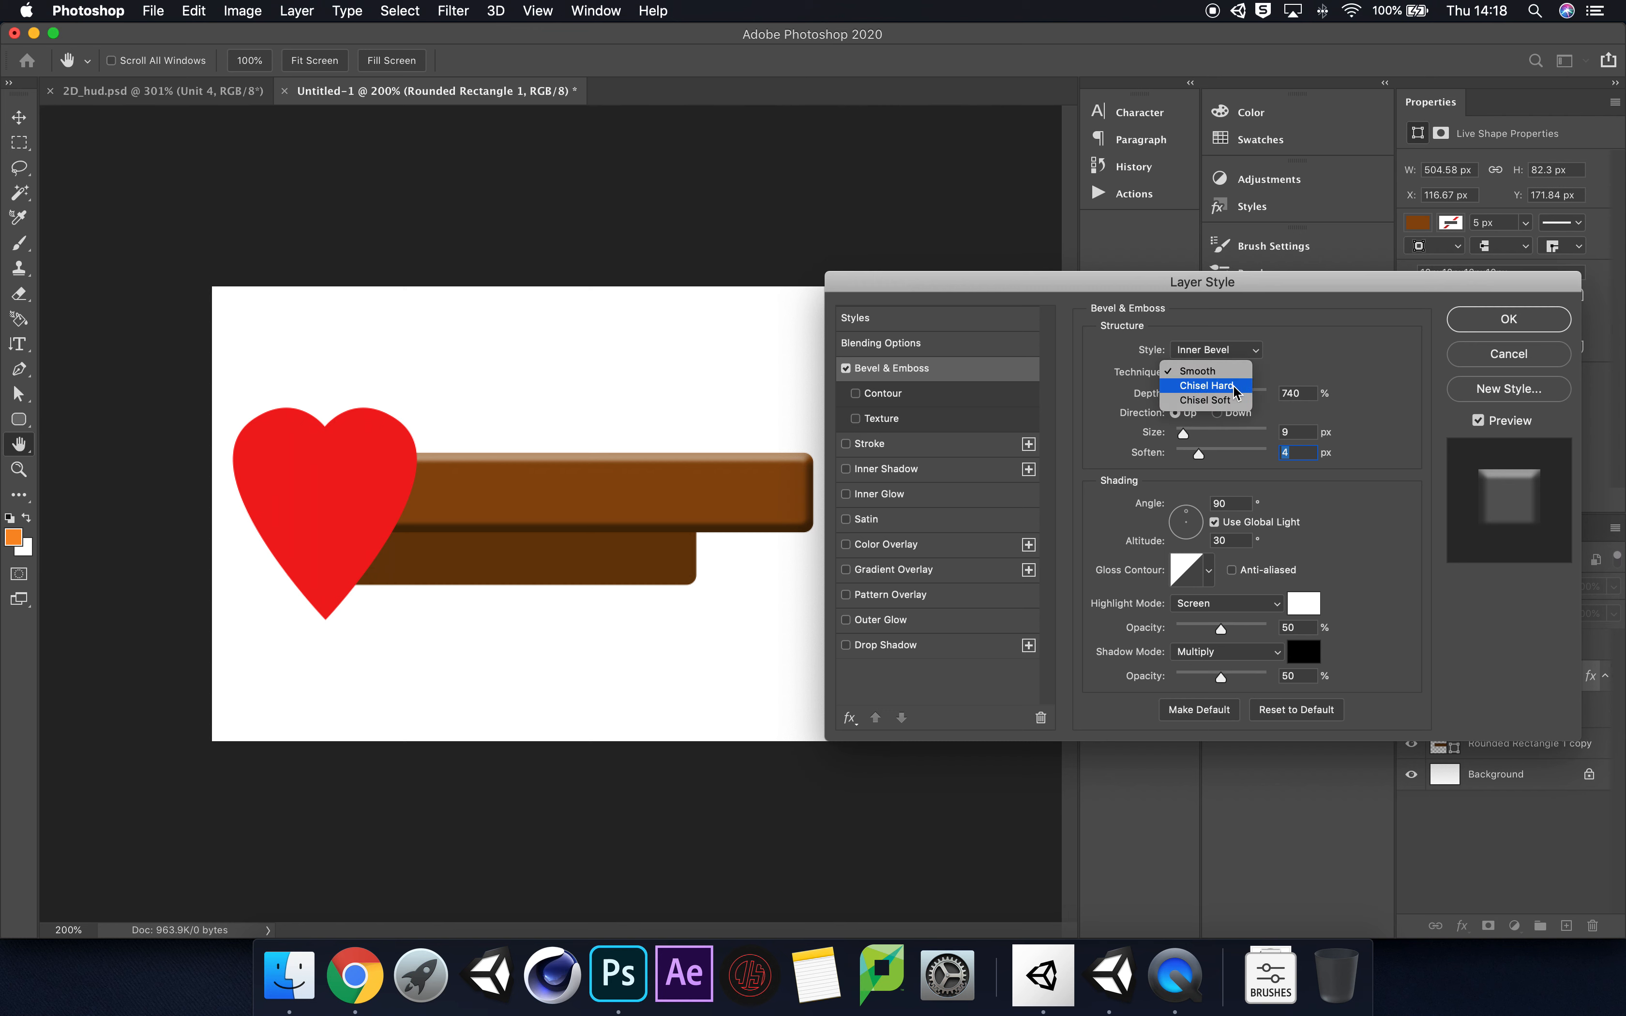
pyautogui.click(1234, 385)
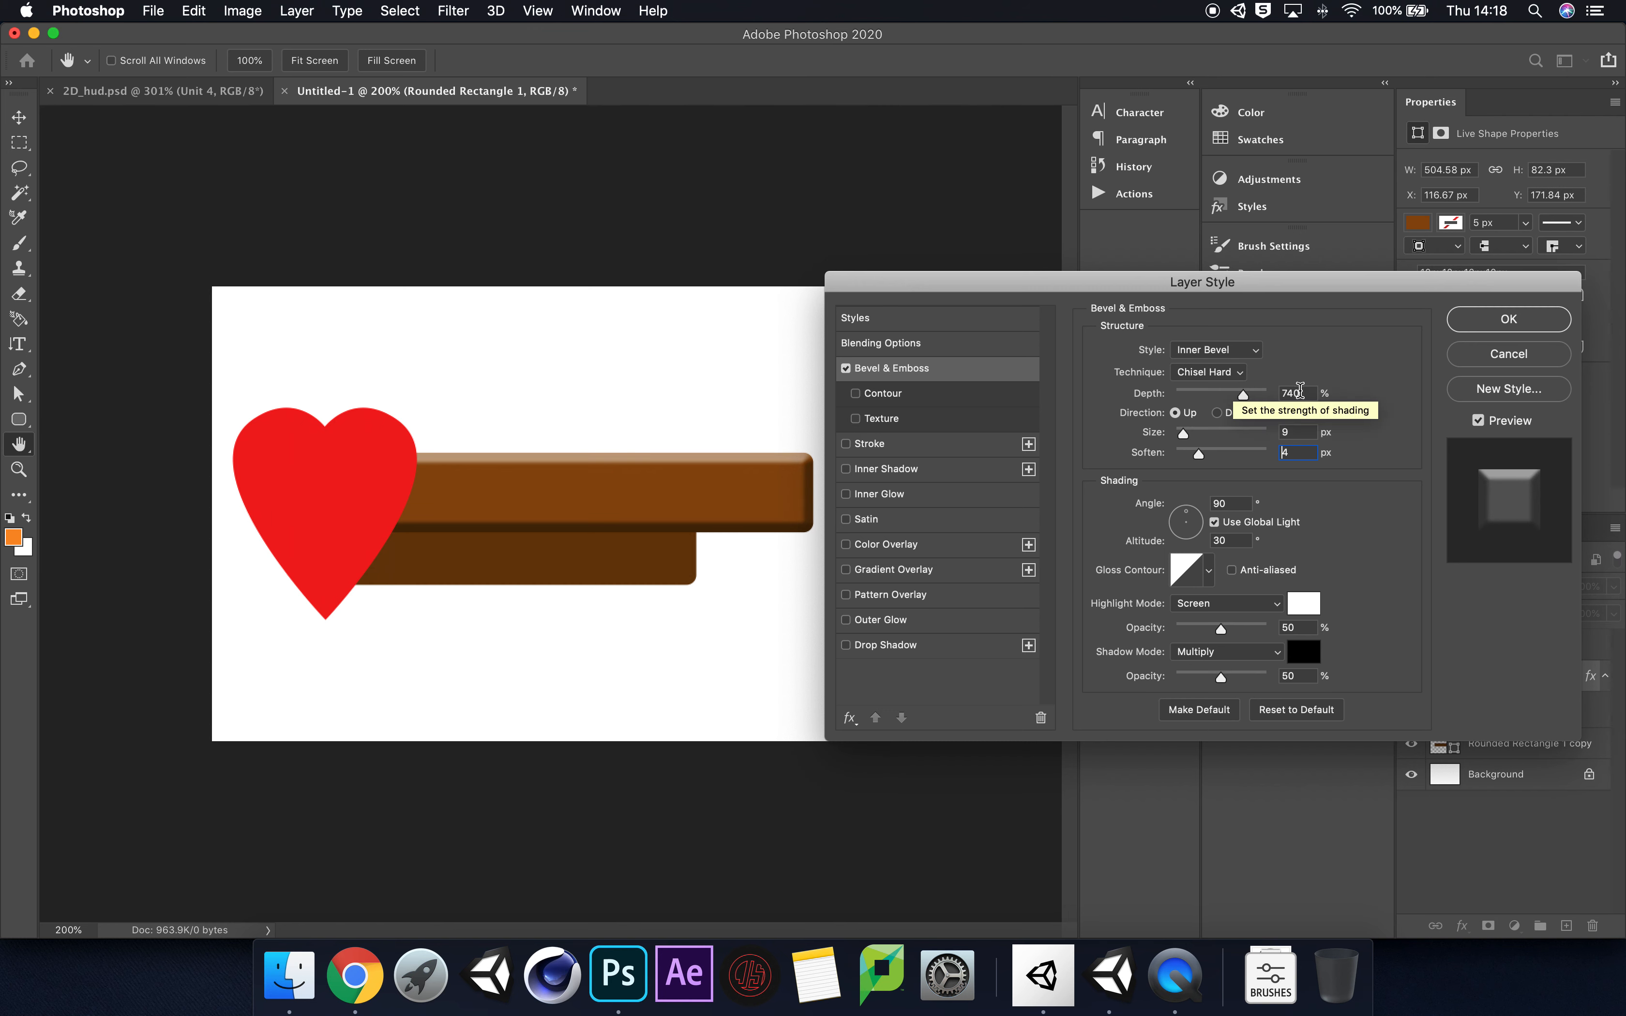
pyautogui.moveTo(1243, 395); pyautogui.dragTo(1249, 394)
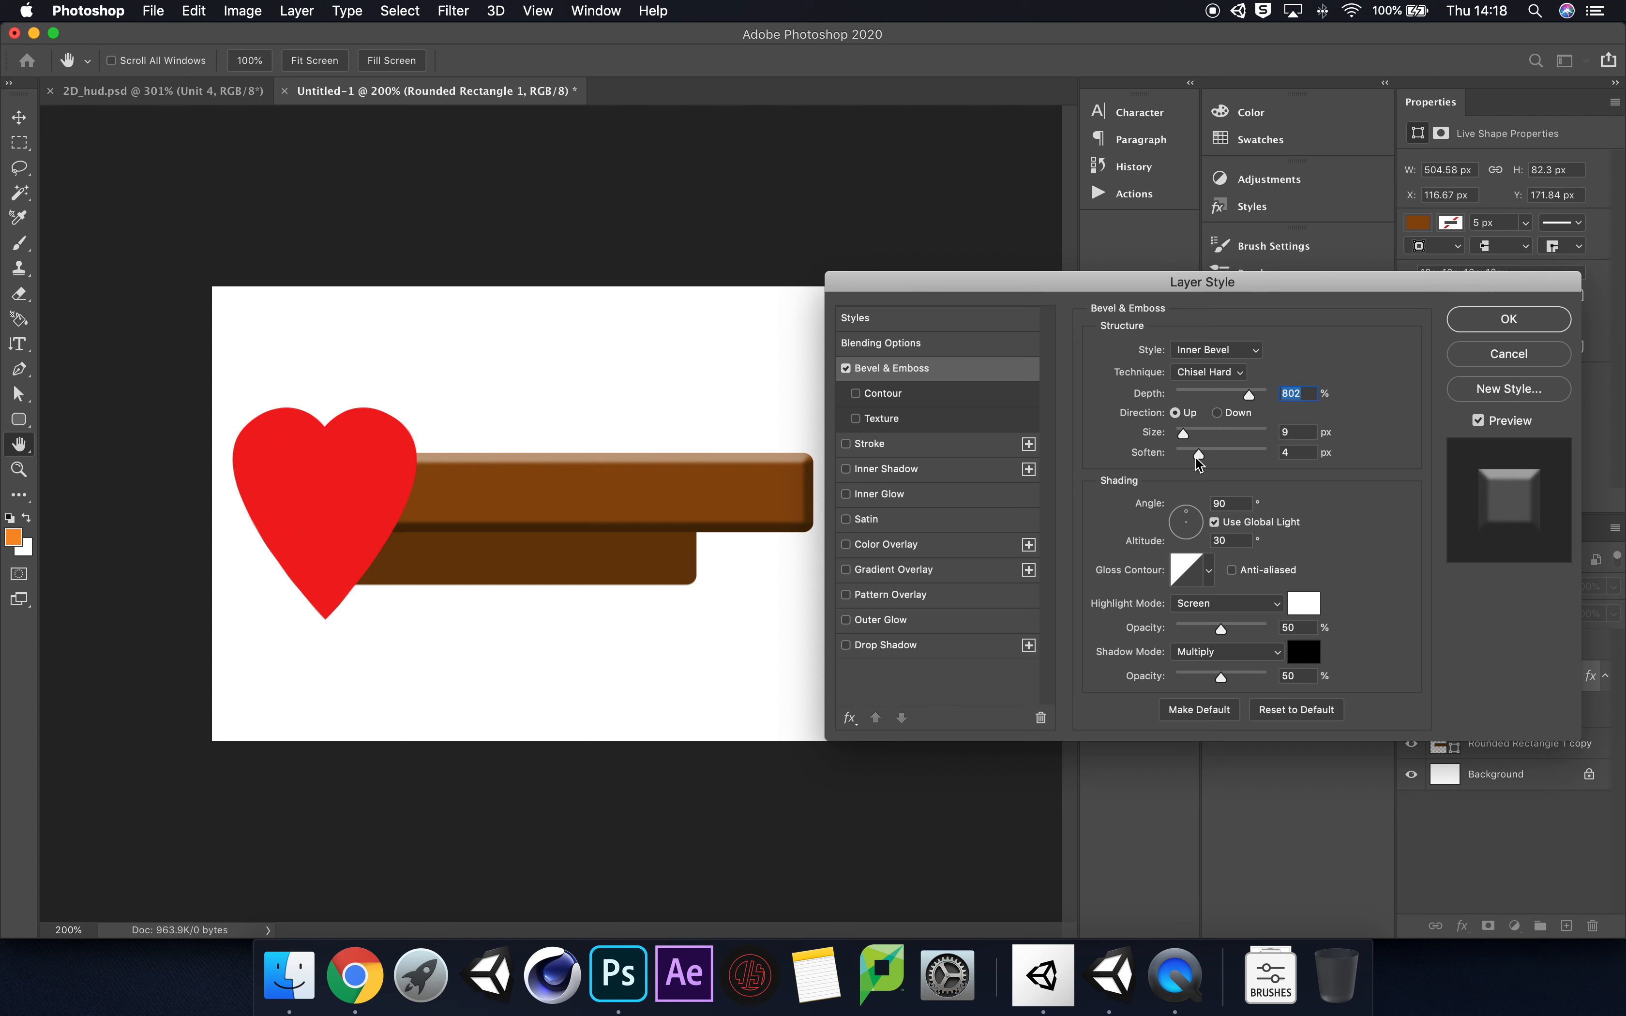
pyautogui.moveTo(1198, 456); pyautogui.dragTo(1185, 439)
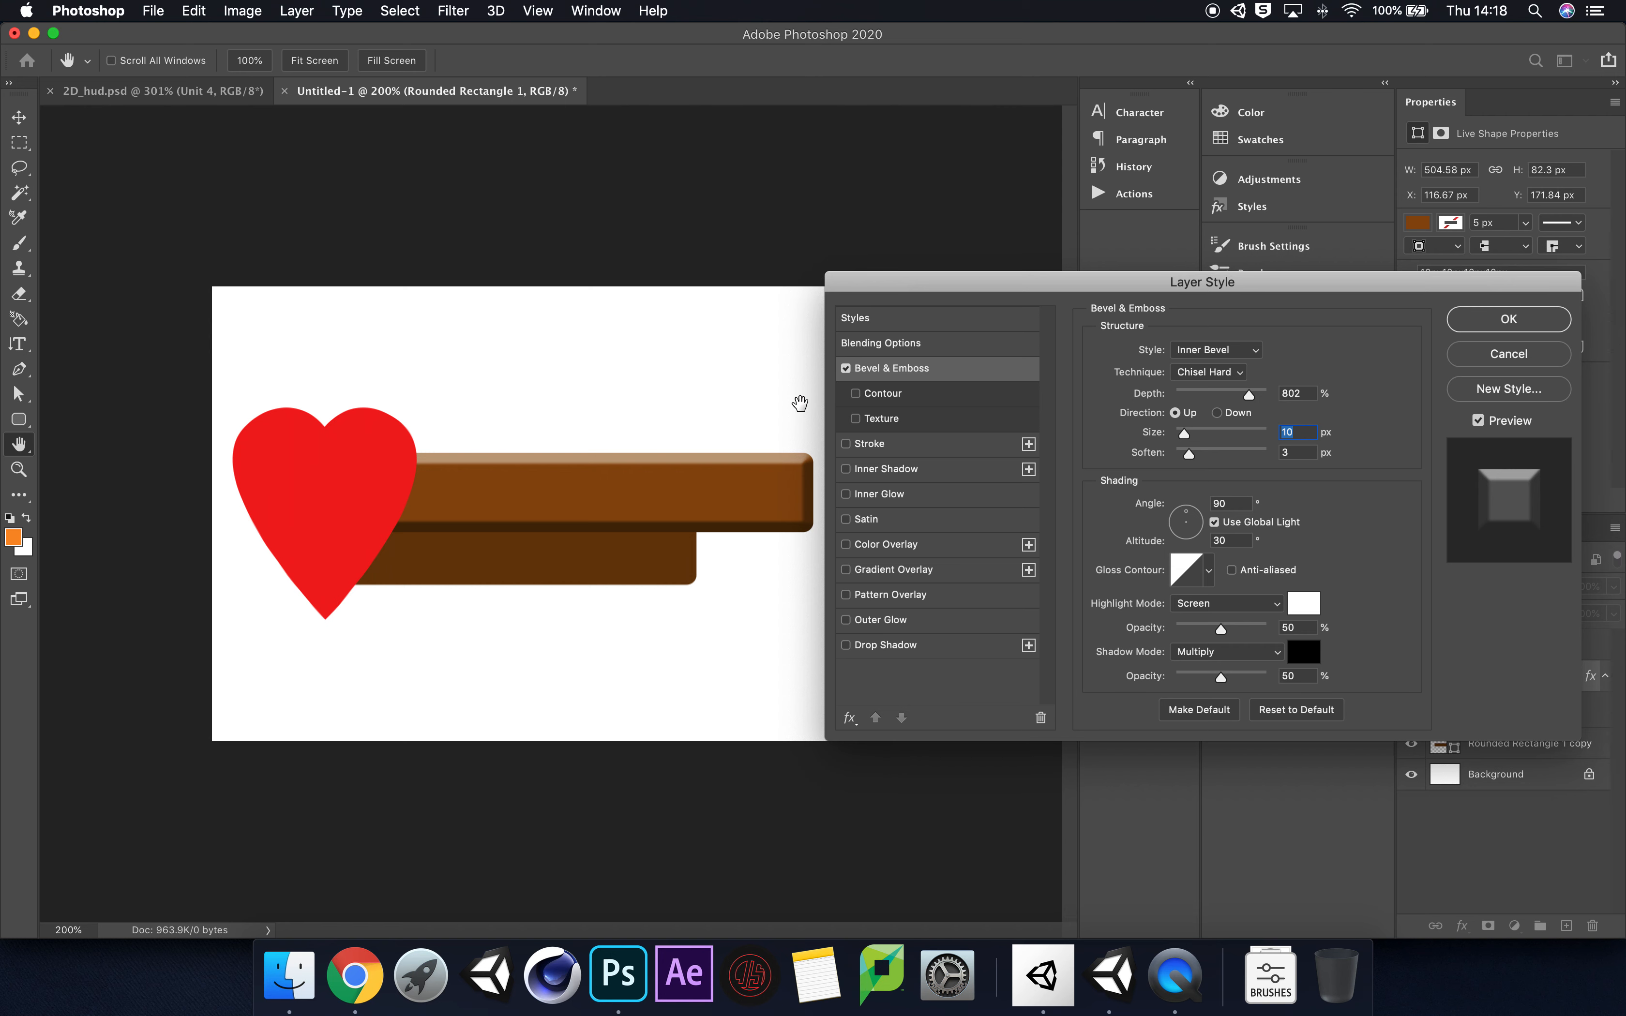
pyautogui.moveTo(948, 282); pyautogui.dragTo(947, 269)
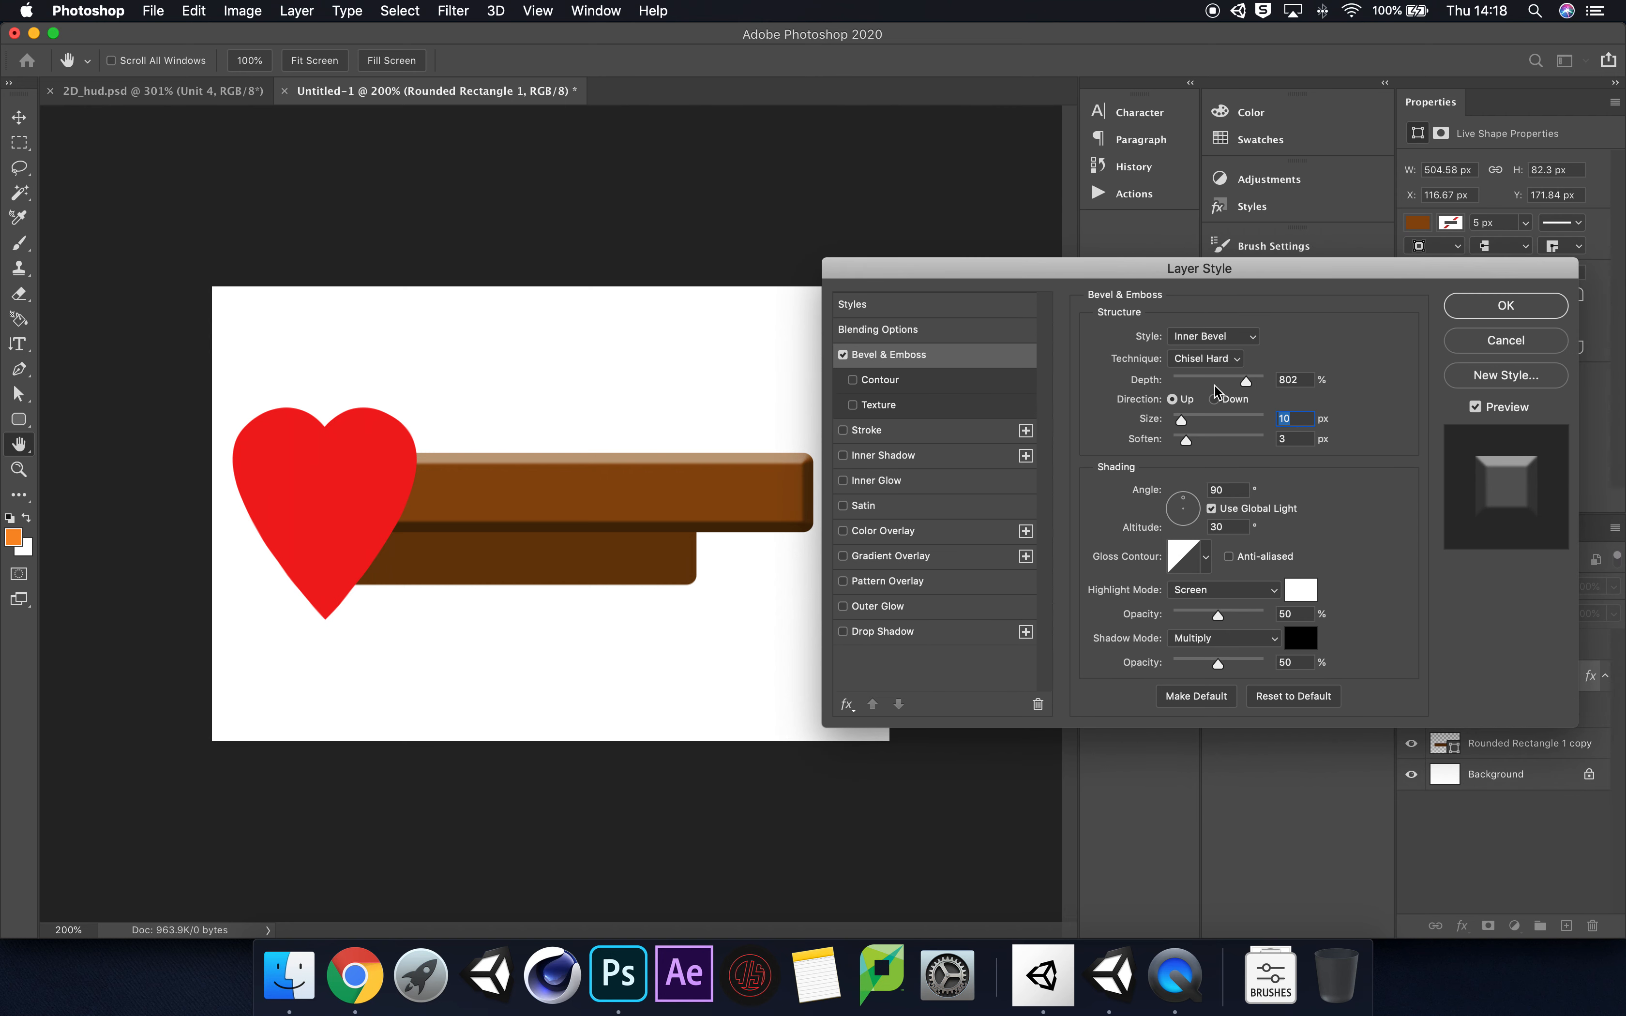
pyautogui.click(1544, 314)
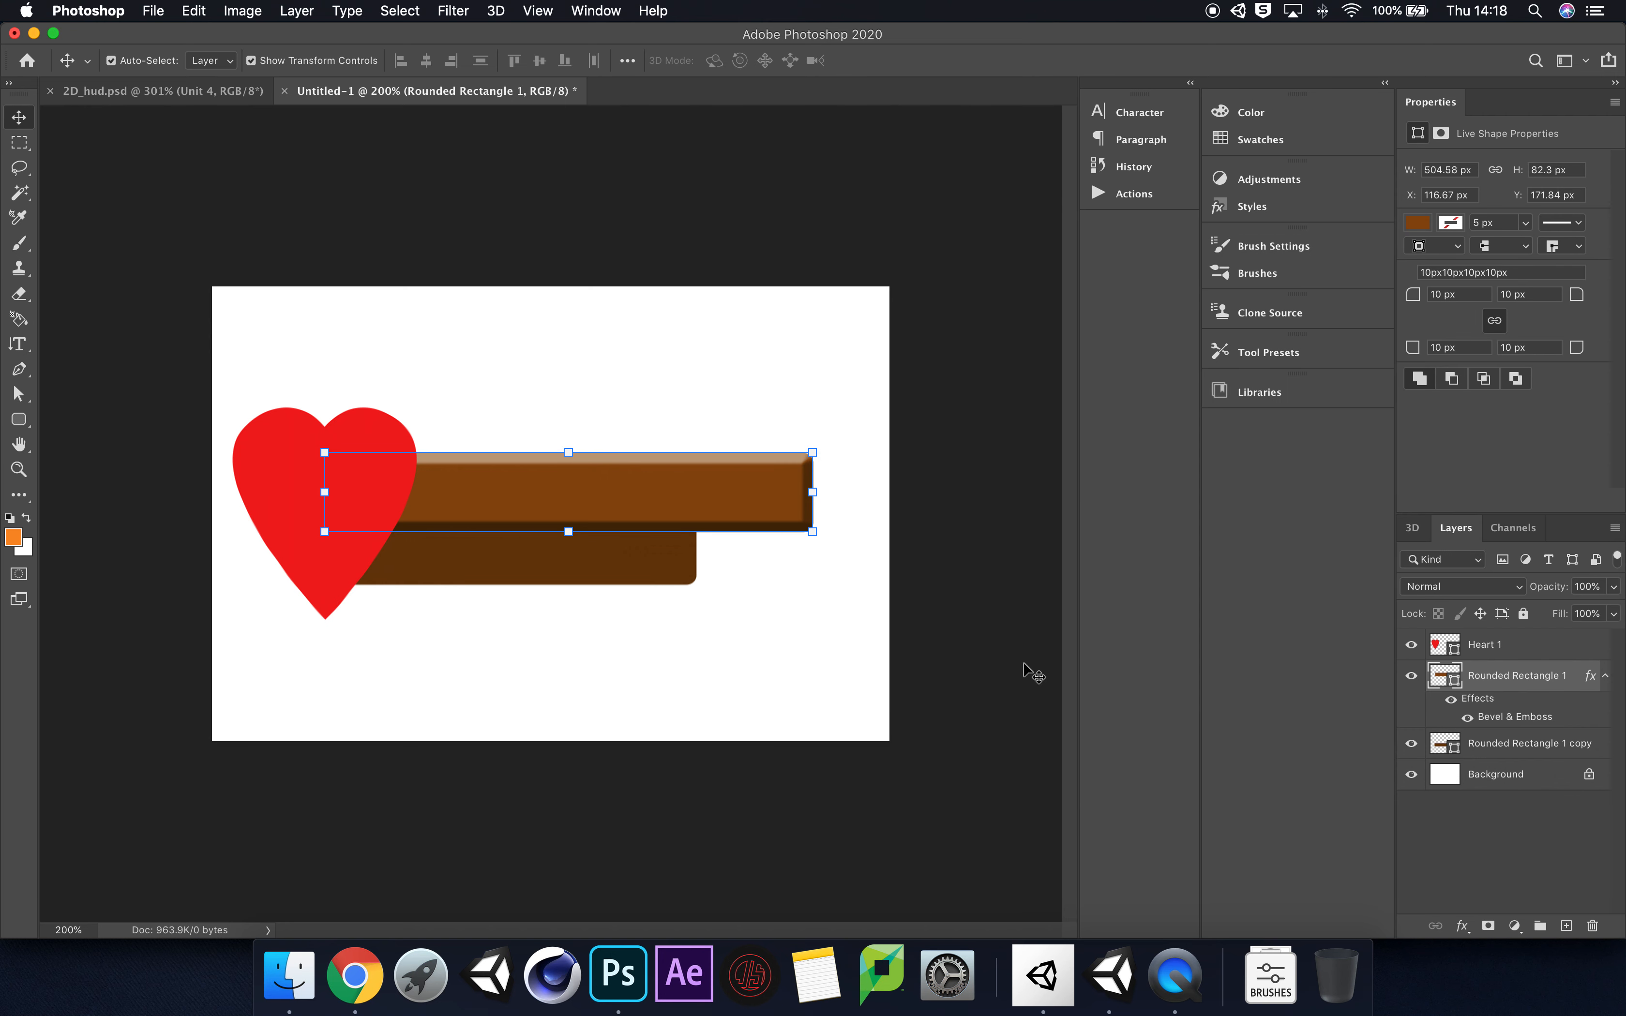
# Step: Add the same Bevel & Emboss effect to the smaller dark brown bar's layer, Rounded Rectangle 1 copy
pyautogui.doubleClick(1595, 751)
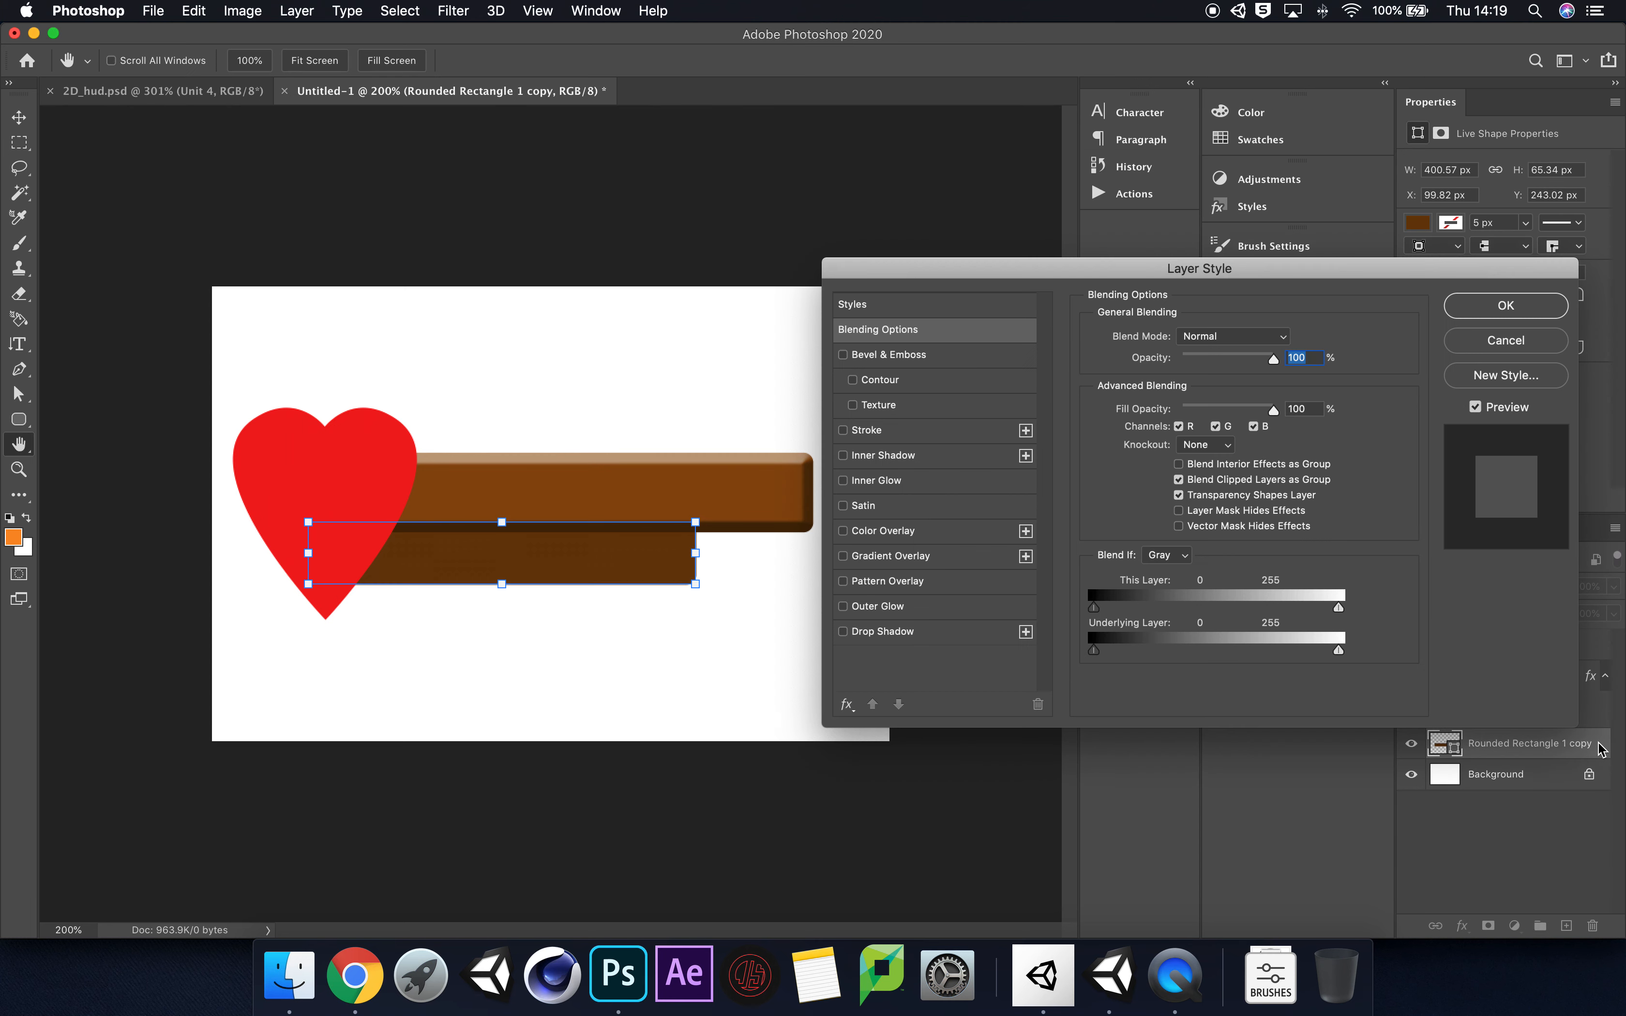
pyautogui.click(843, 355)
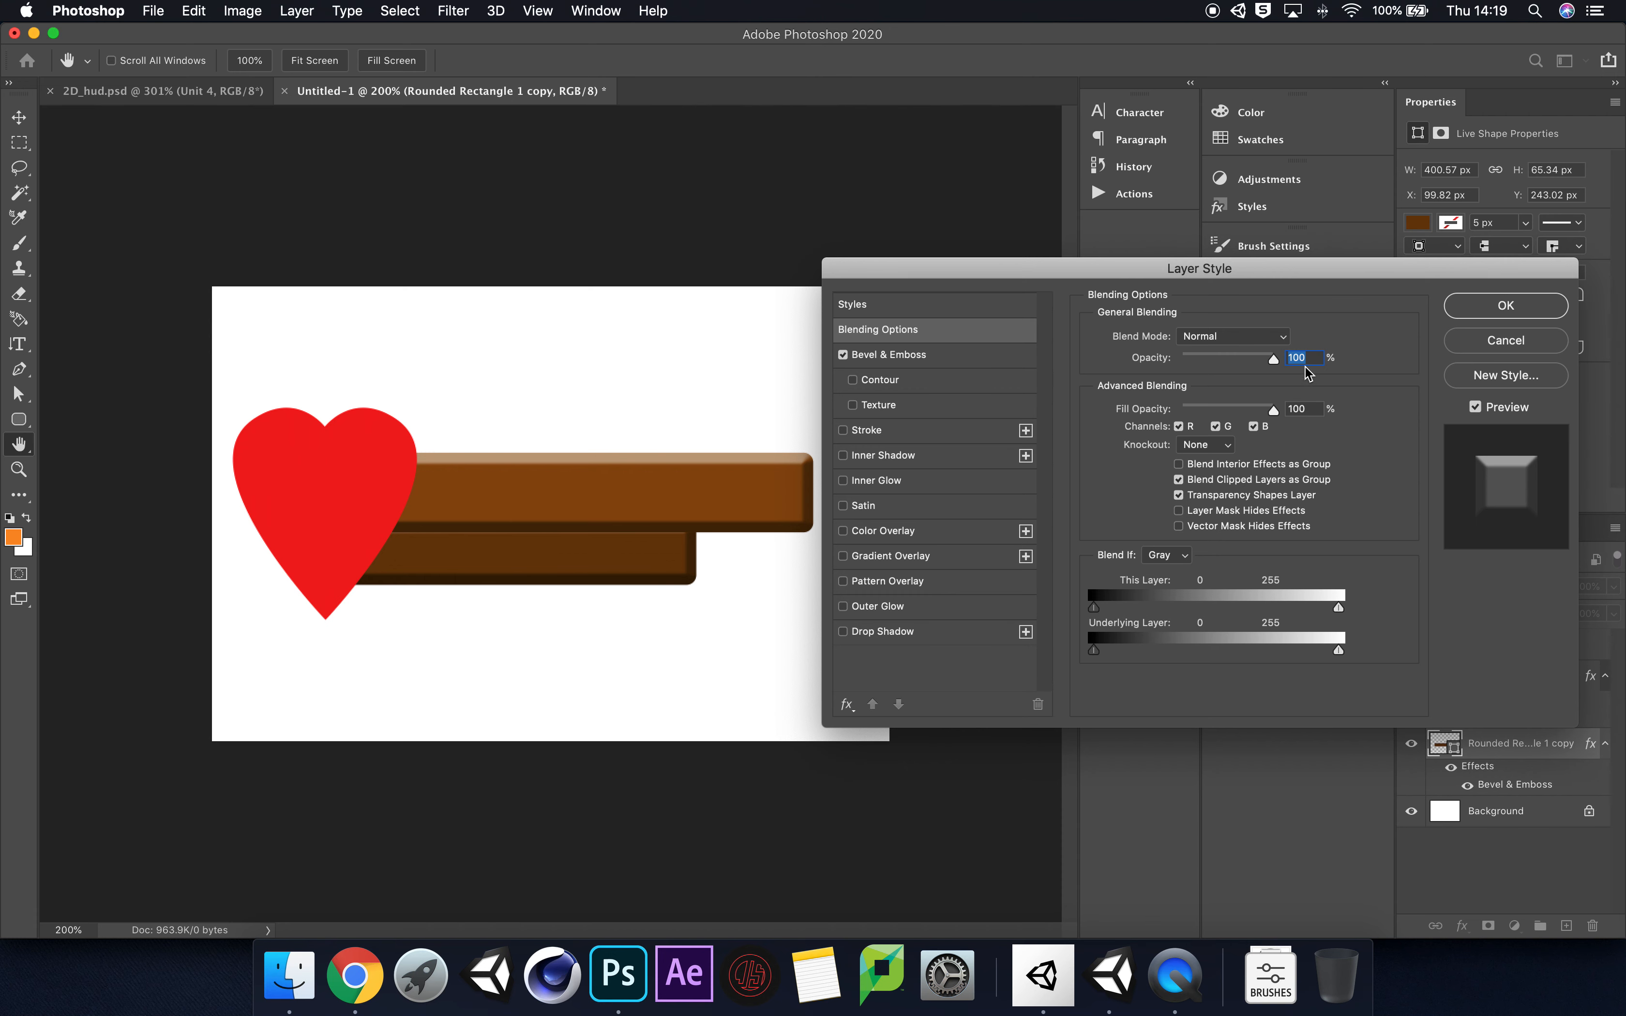
pyautogui.click(1505, 306)
# Step: Separate the bars by moving the larger one to about X 98, Y 153 px and the smaller one slightly to the right
pyautogui.press('v')
pyautogui.moveTo(752, 494); pyautogui.dragTo(699, 494)
pyautogui.moveTo(640, 563); pyautogui.dragTo(653, 563)
pyautogui.moveTo(765, 482); pyautogui.dragTo(753, 491)
pyautogui.click(846, 625)
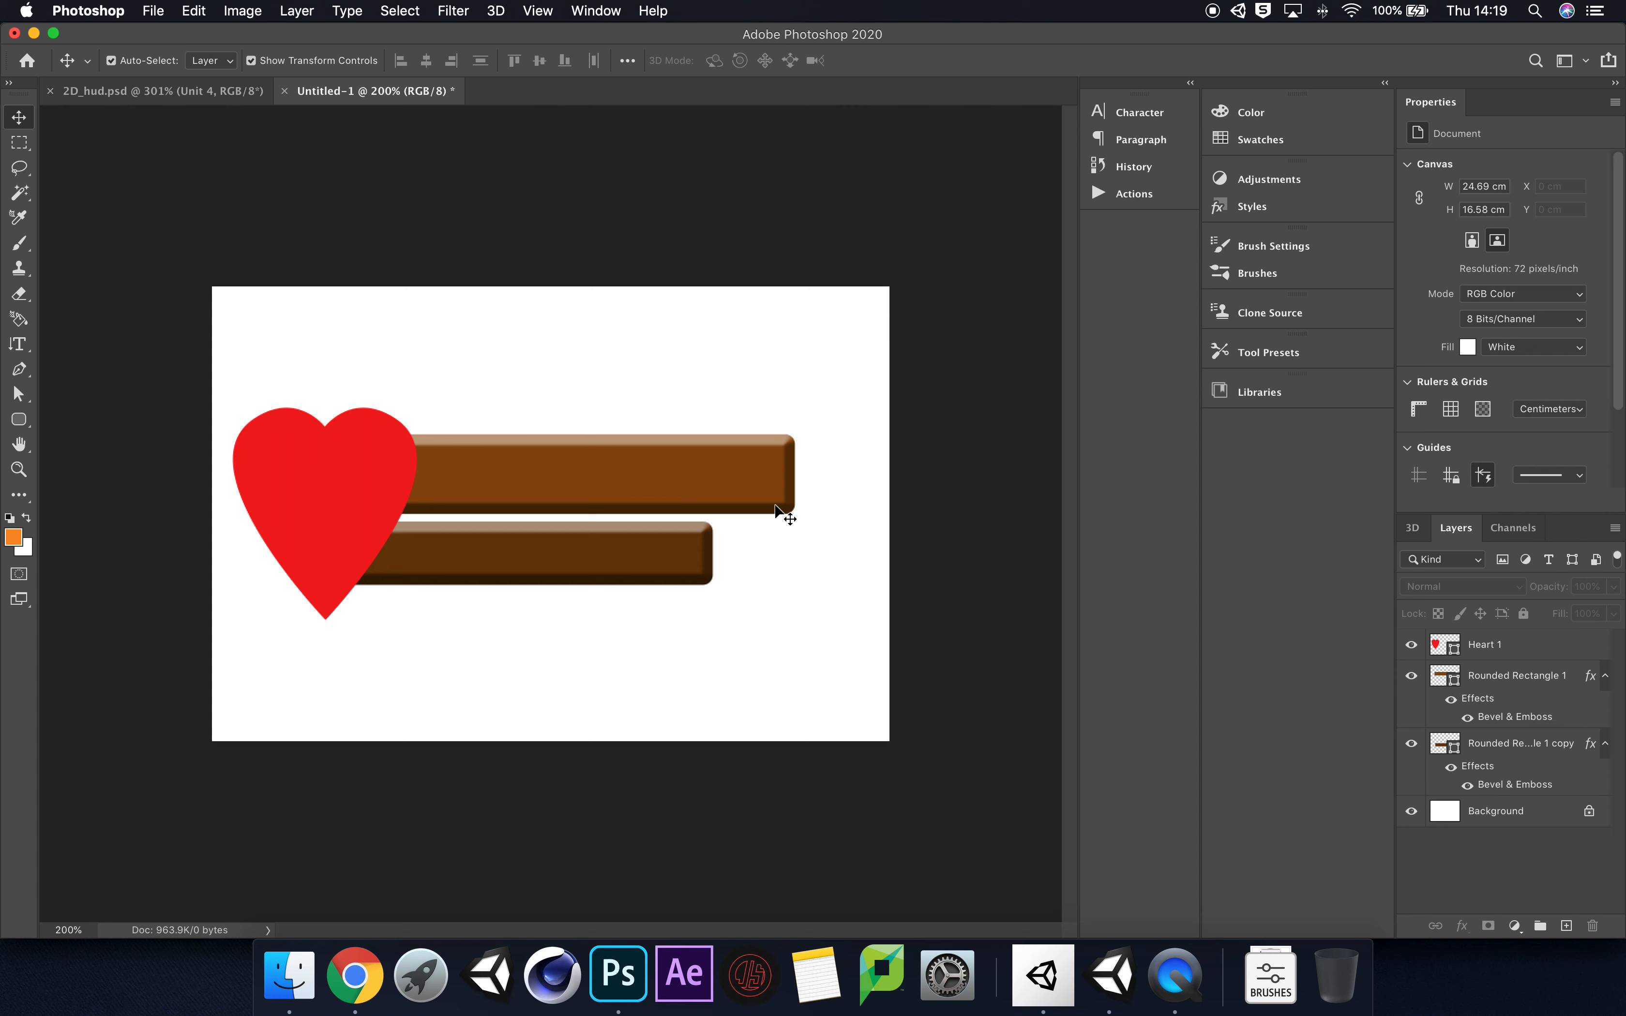
# Step: Apply the light wood-plank style from the Natural presets to the larger bar, Rounded Rectangle 1
pyautogui.click(595, 11)
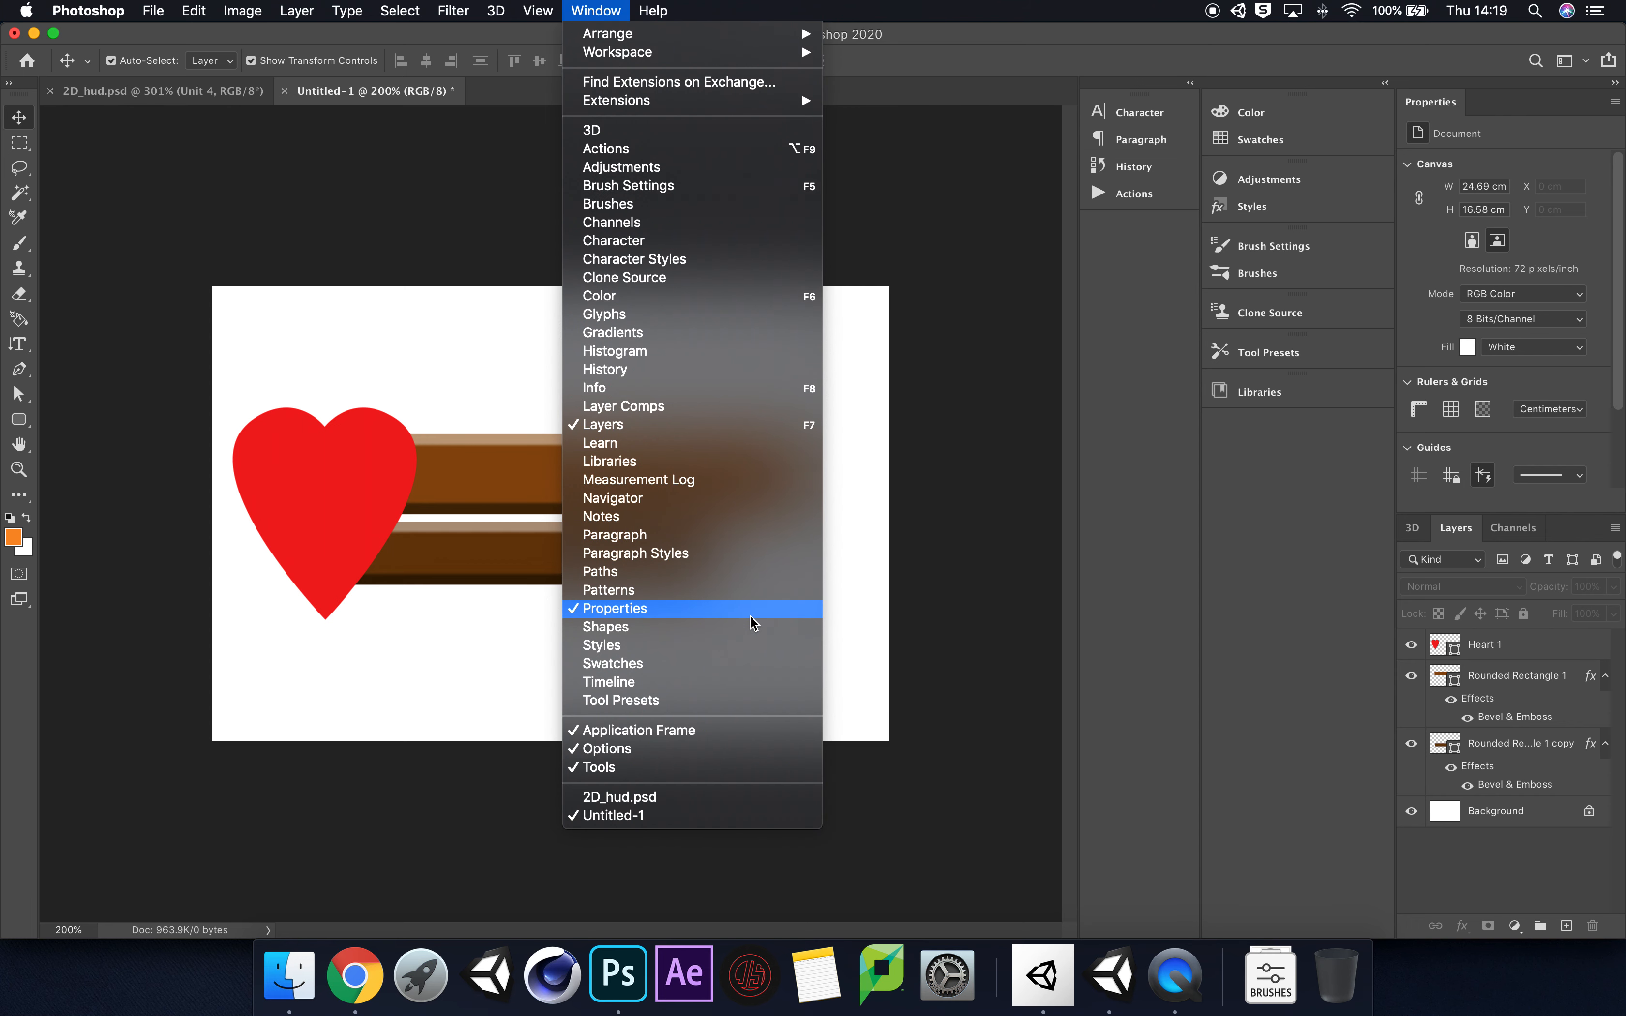
pyautogui.click(737, 647)
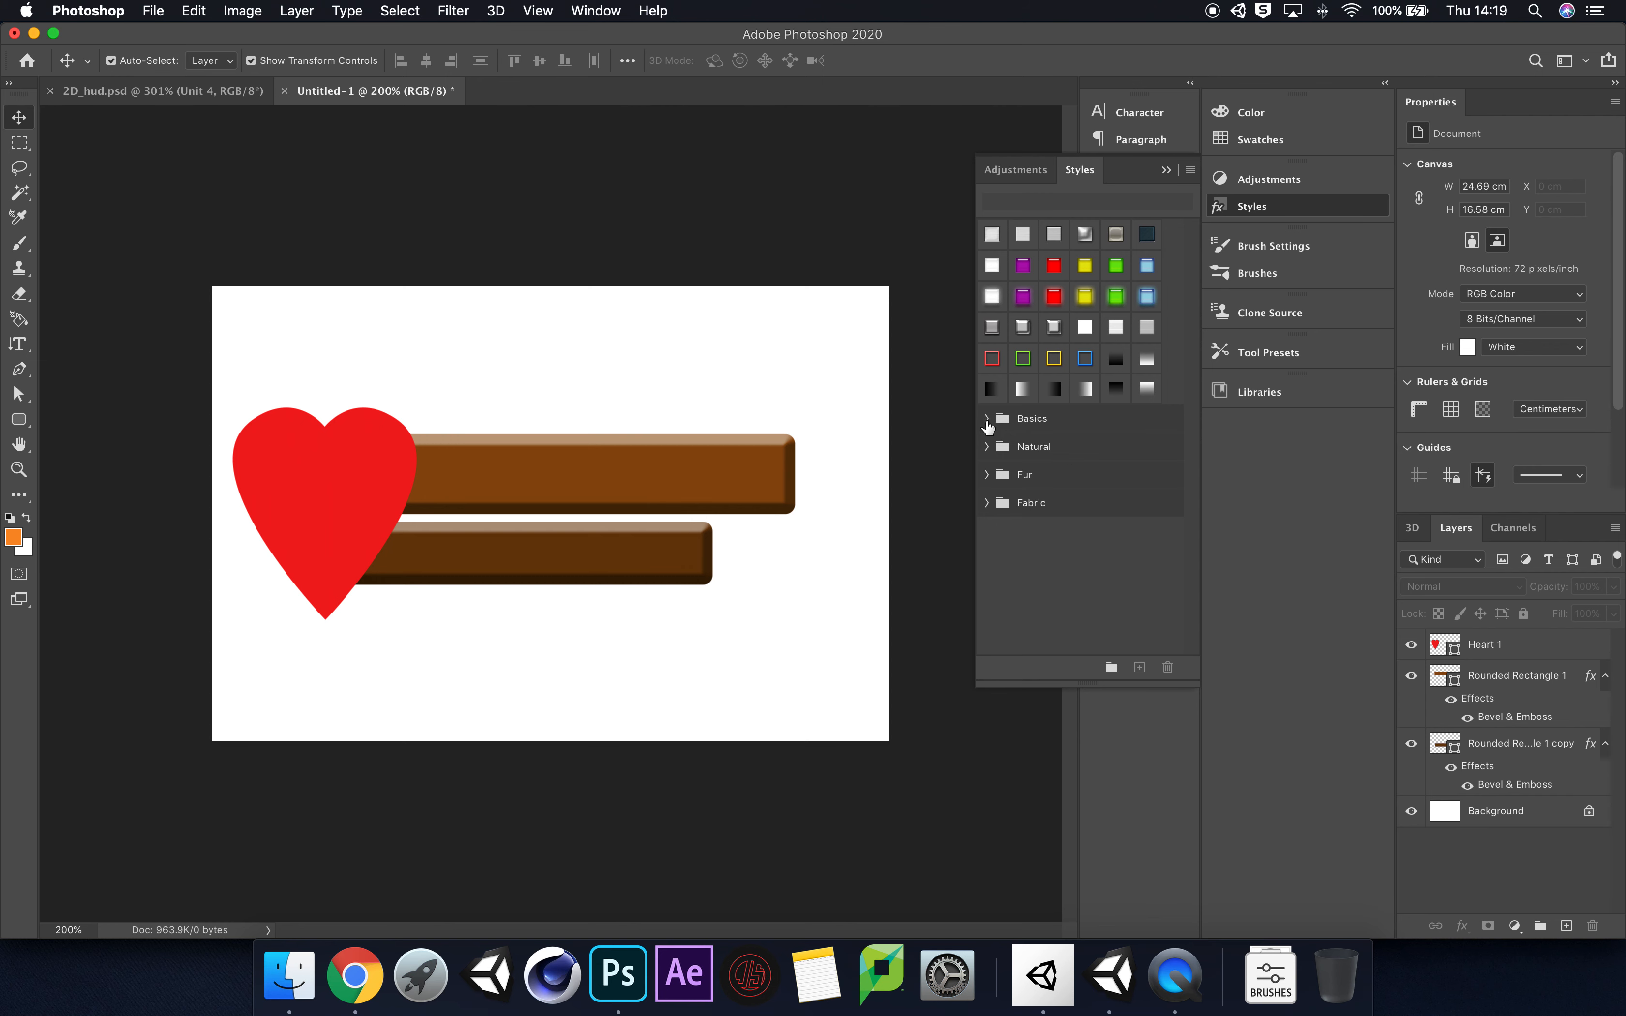
pyautogui.click(986, 446)
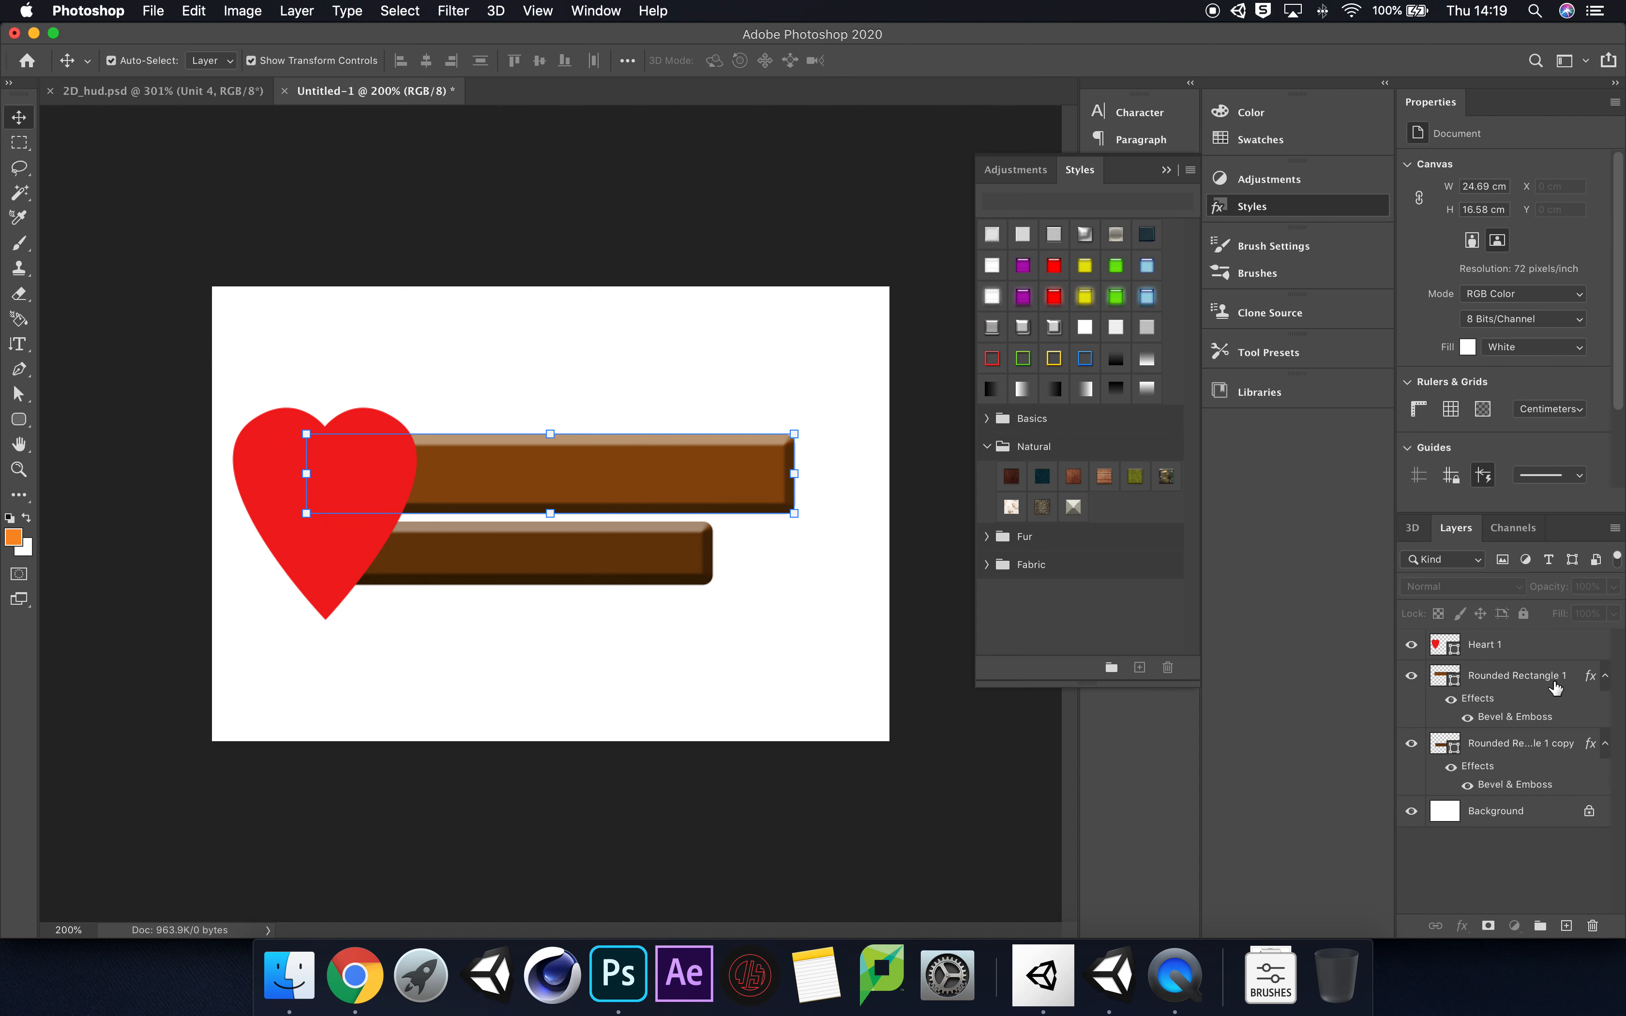
pyautogui.click(1534, 672)
pyautogui.click(1073, 478)
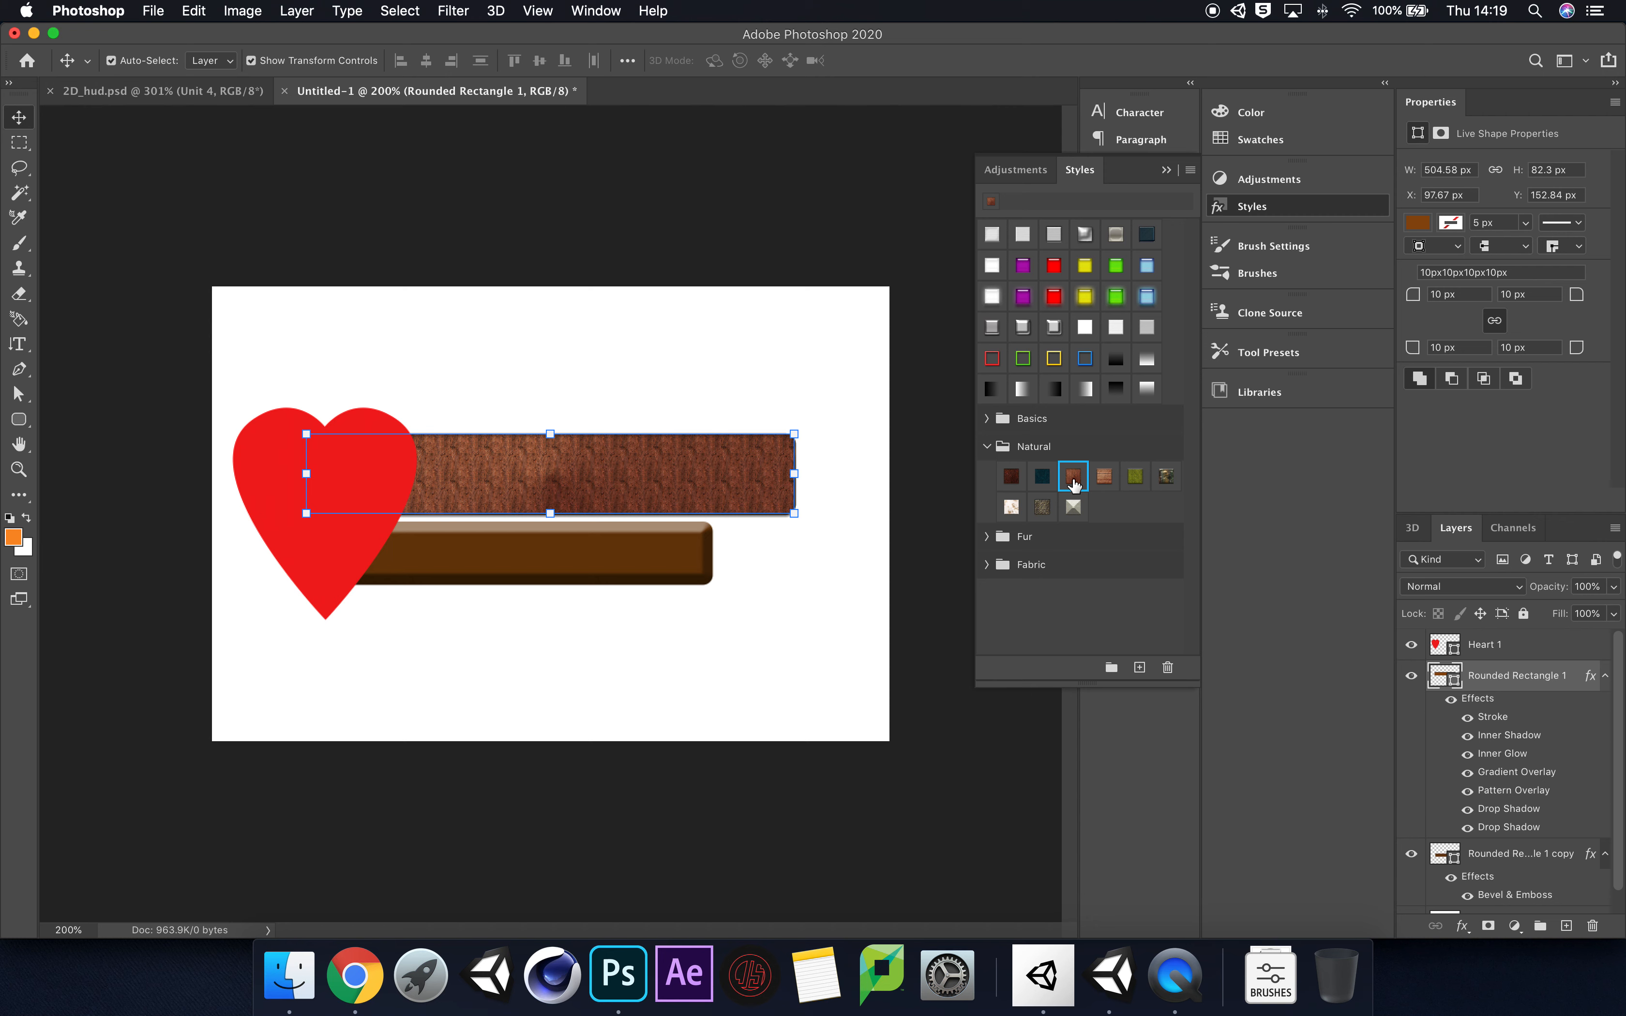
pyautogui.click(1102, 480)
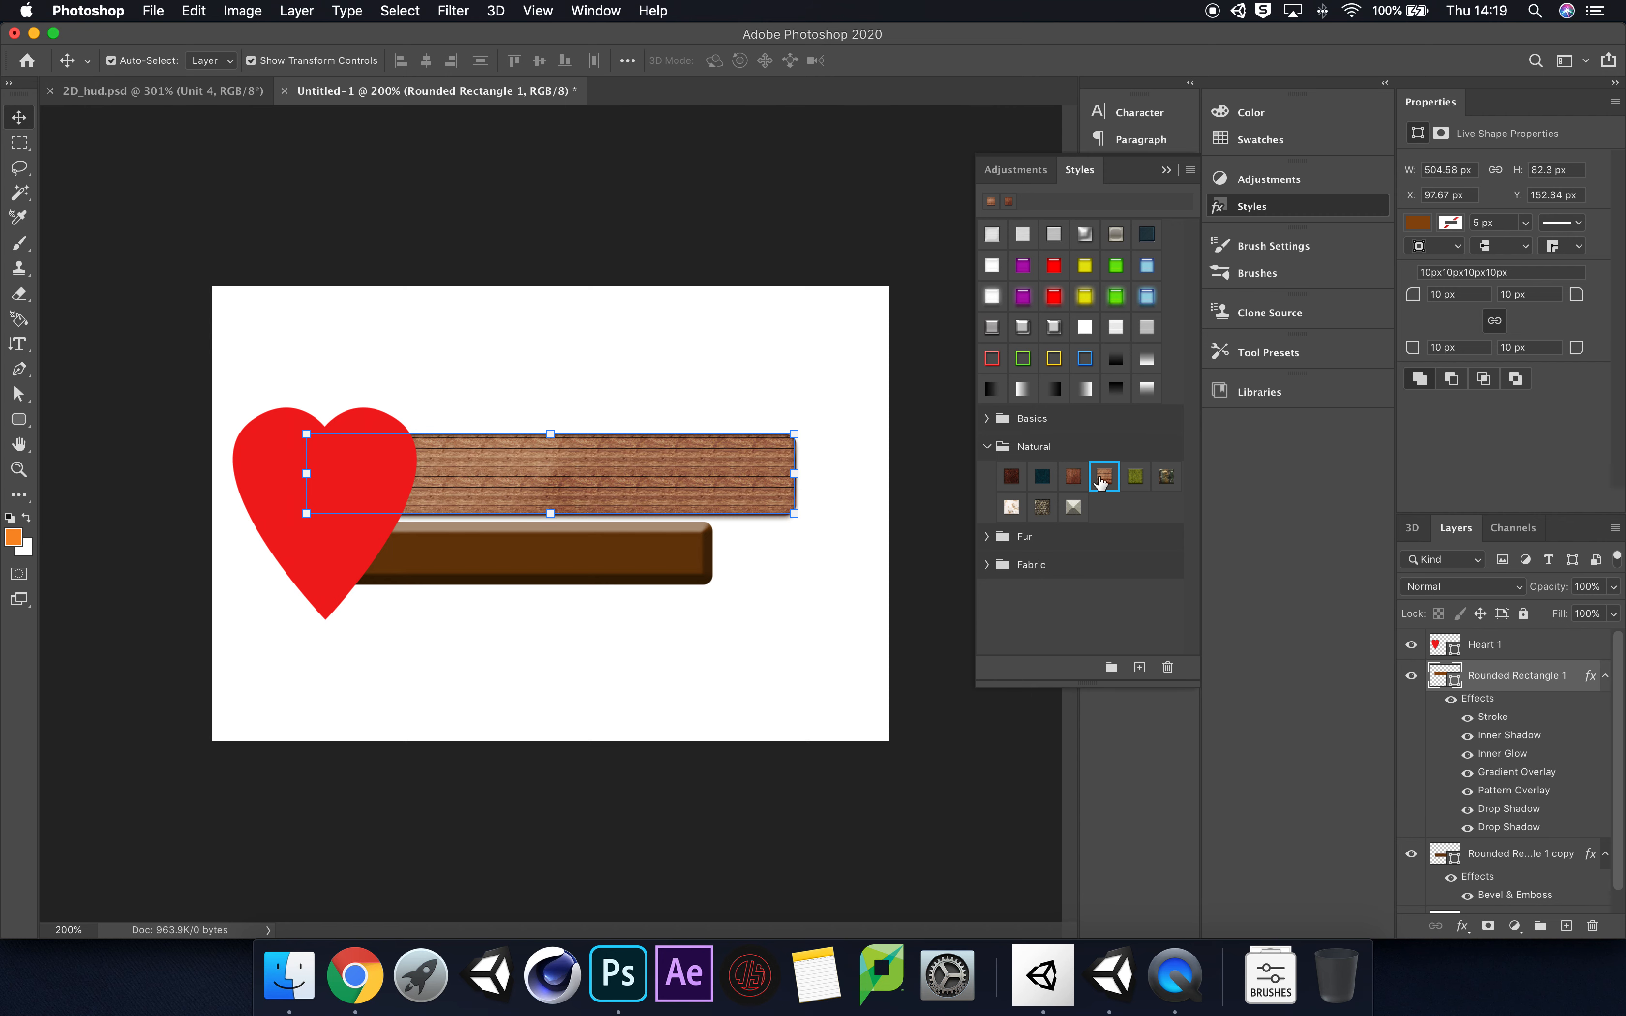
# Step: Try the stone, marble and other Natural style presets on the larger bar, finishing with the light wood-plank preset
pyautogui.click(1075, 506)
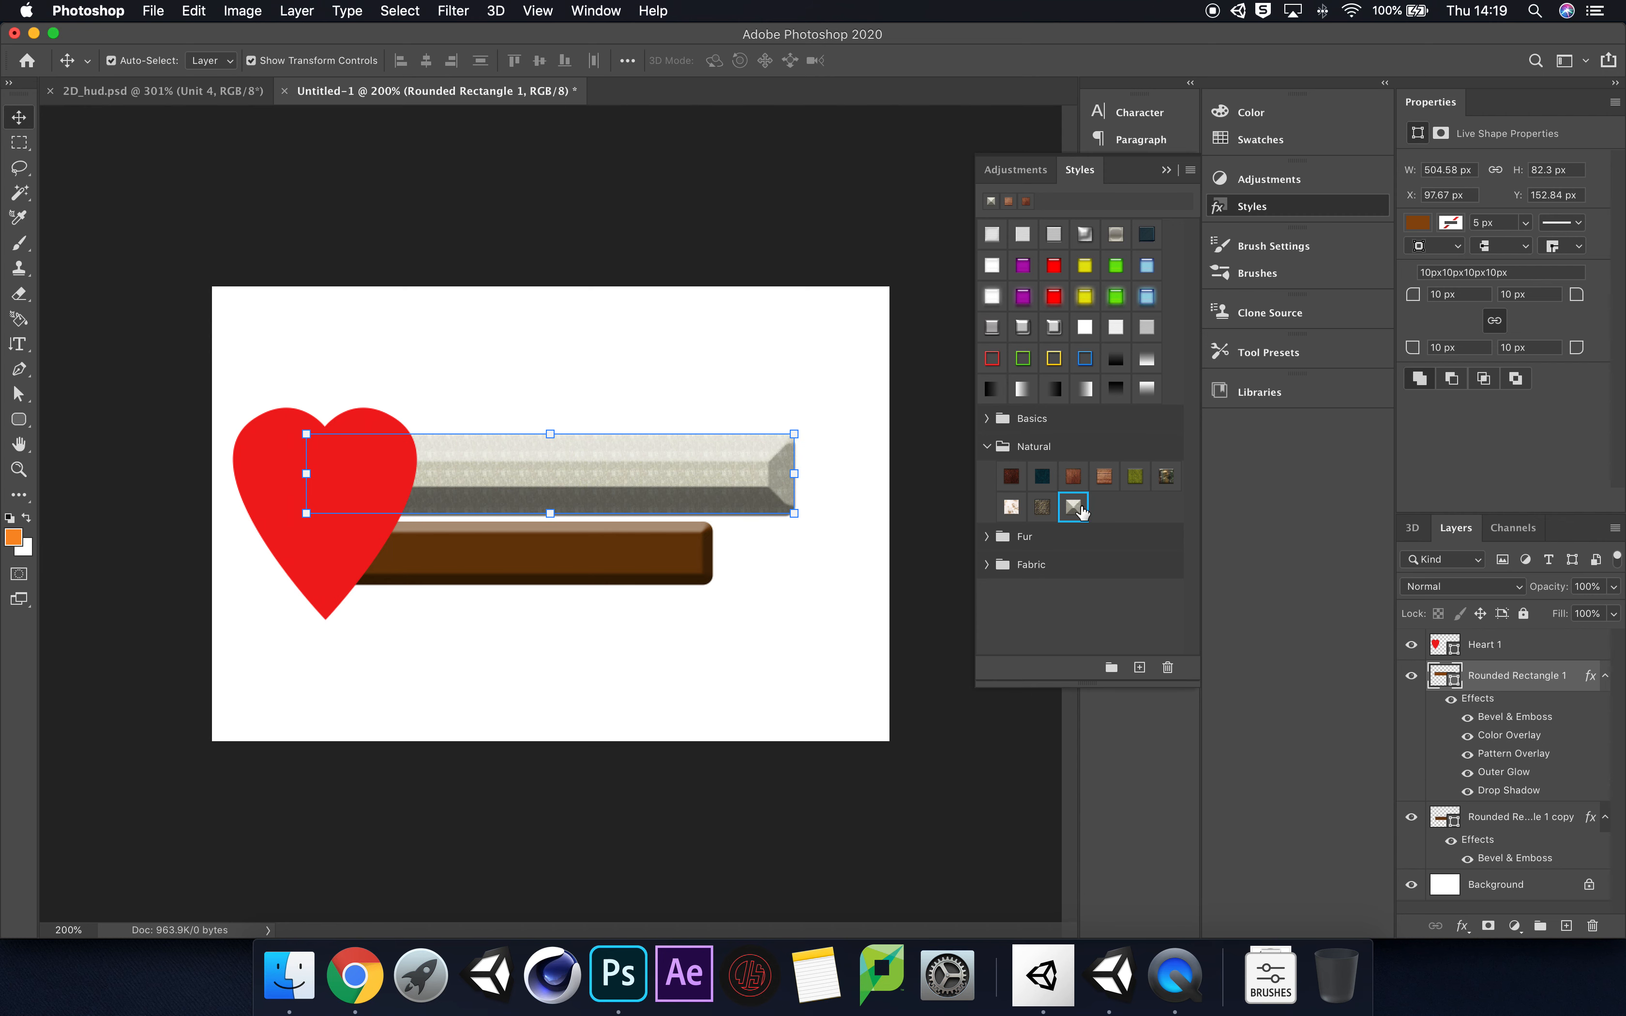
pyautogui.click(1042, 508)
pyautogui.click(1012, 508)
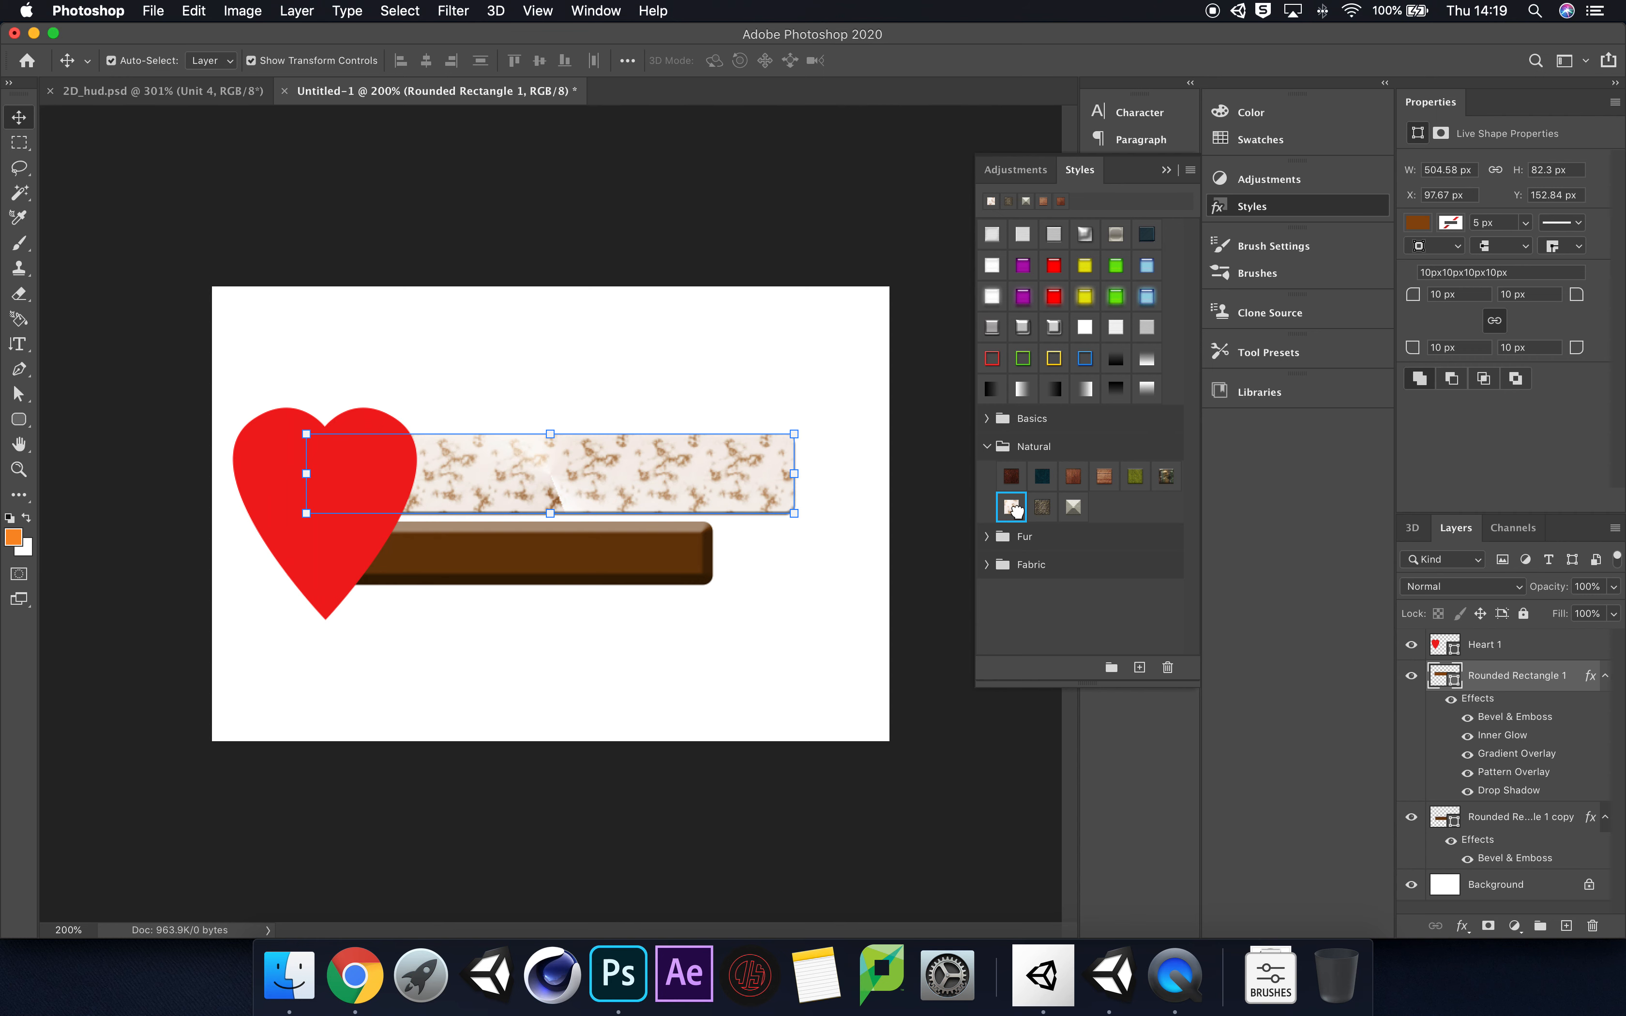
pyautogui.click(1012, 477)
pyautogui.click(1042, 478)
pyautogui.click(1075, 478)
pyautogui.click(1104, 477)
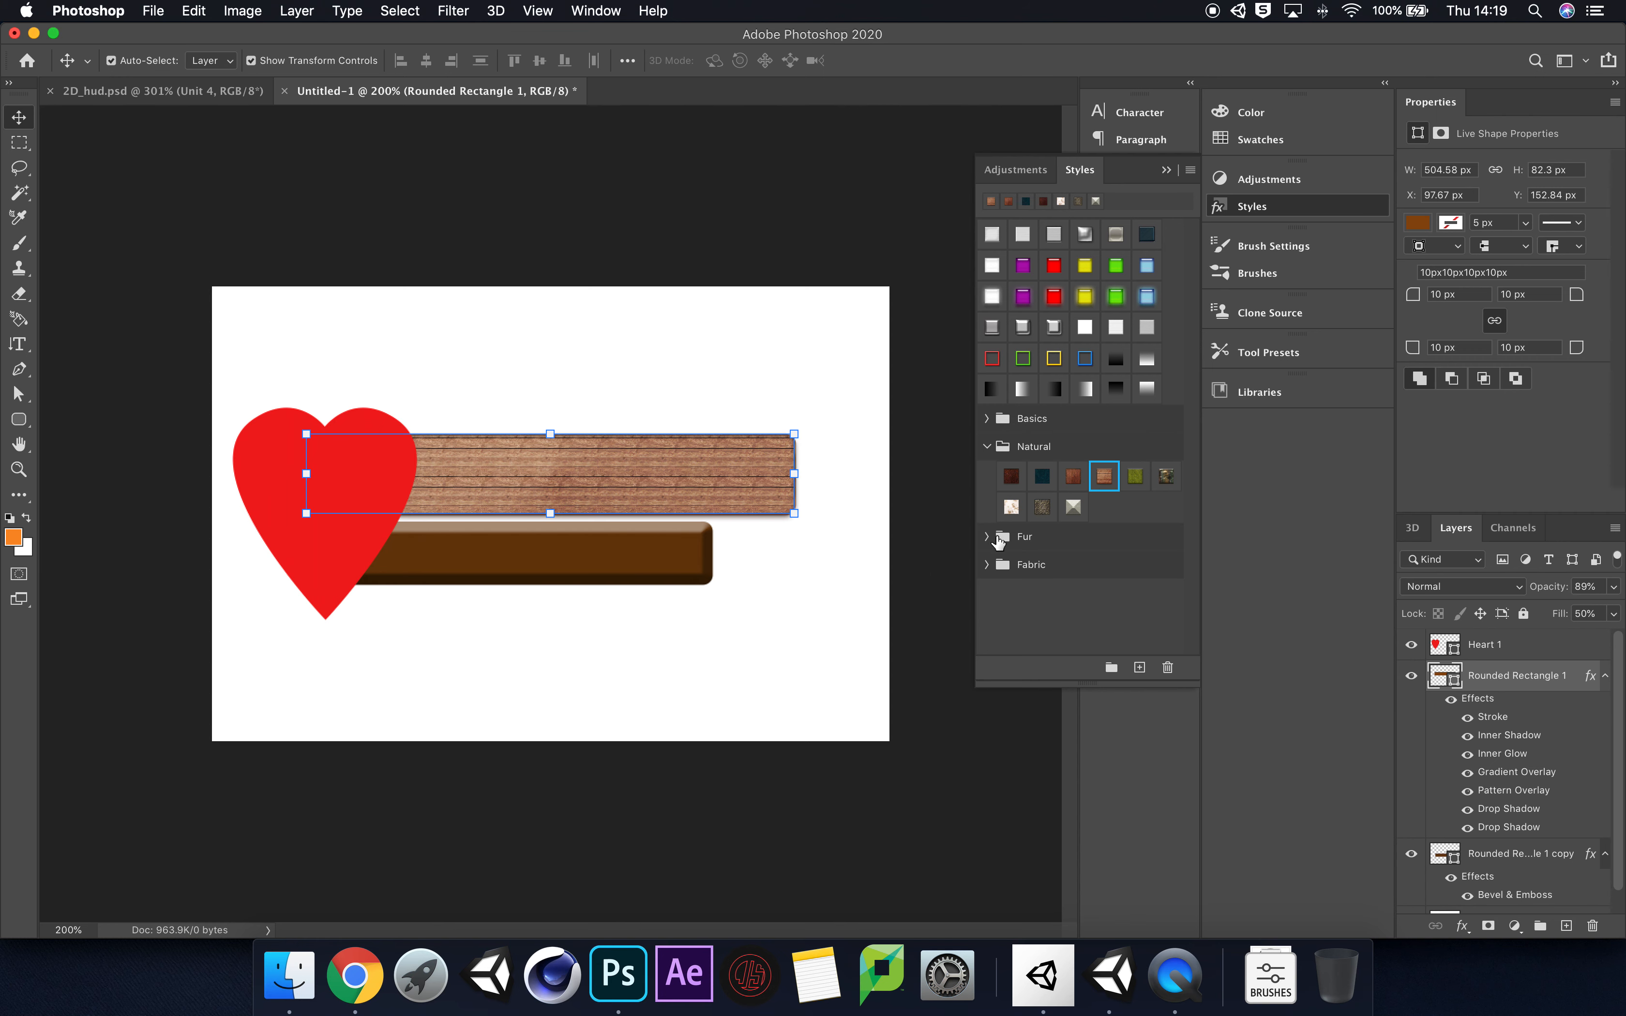
# Step: Try the Fabric style presets on the larger bar, and reapply the light wood-plank preset from Natural
pyautogui.click(987, 565)
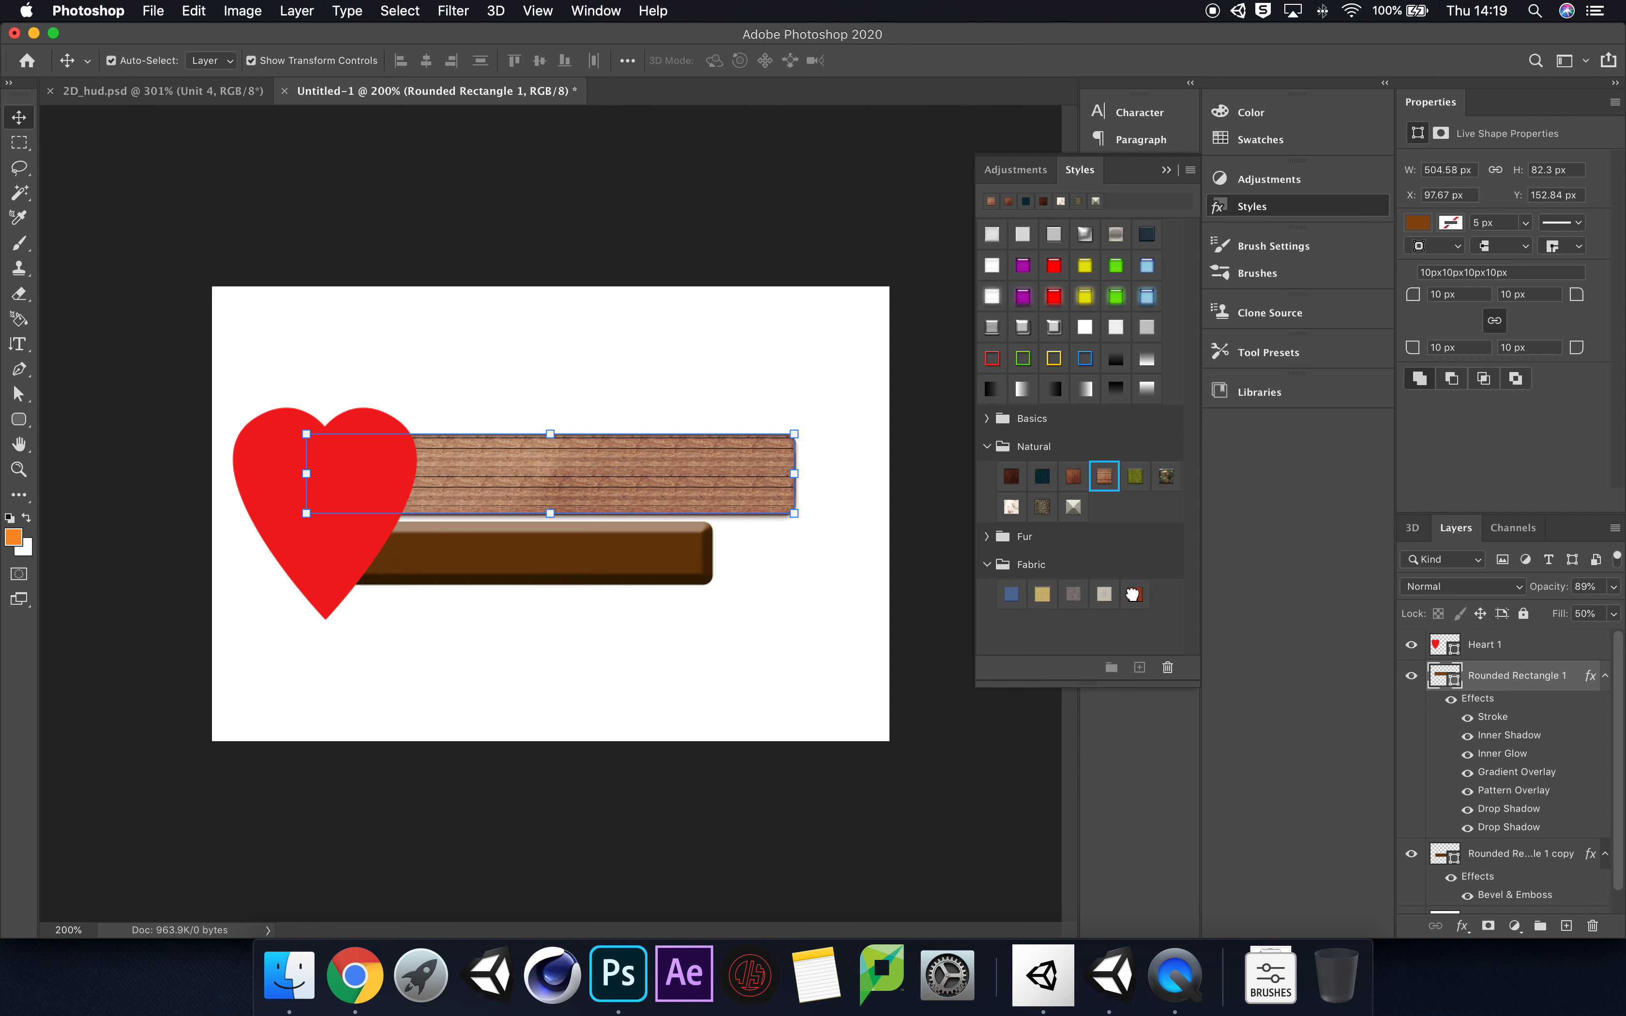
pyautogui.click(1135, 594)
pyautogui.click(1104, 595)
pyautogui.click(1075, 596)
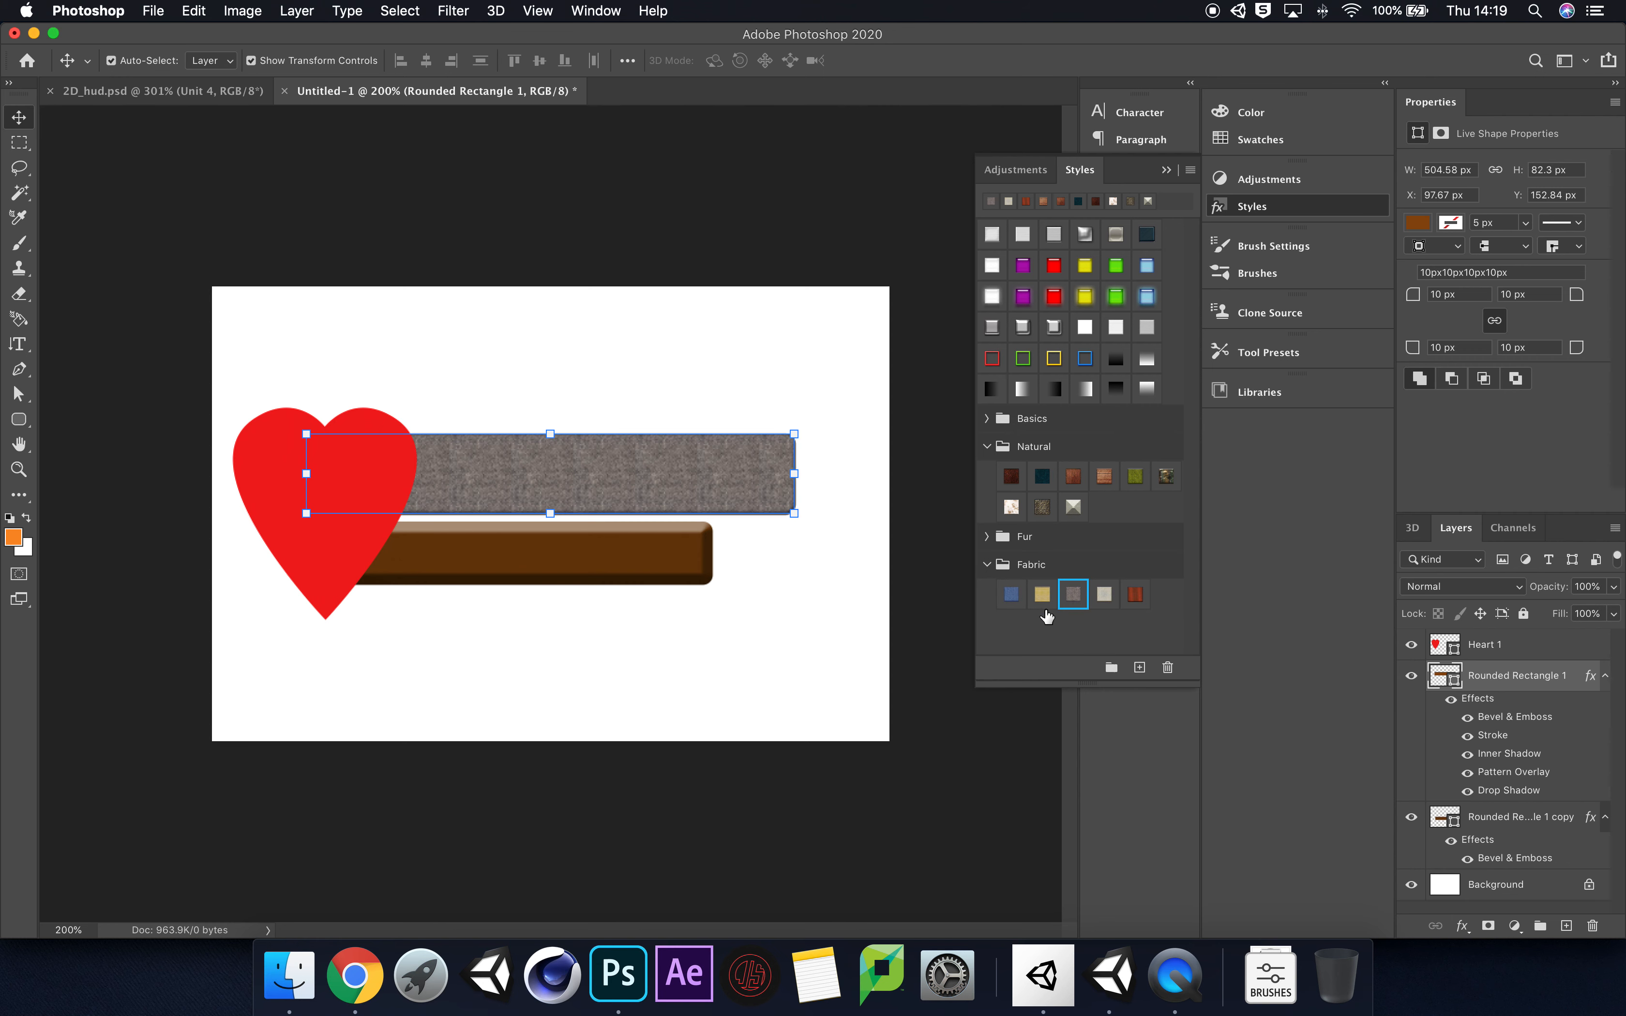
pyautogui.click(1042, 598)
pyautogui.click(1012, 597)
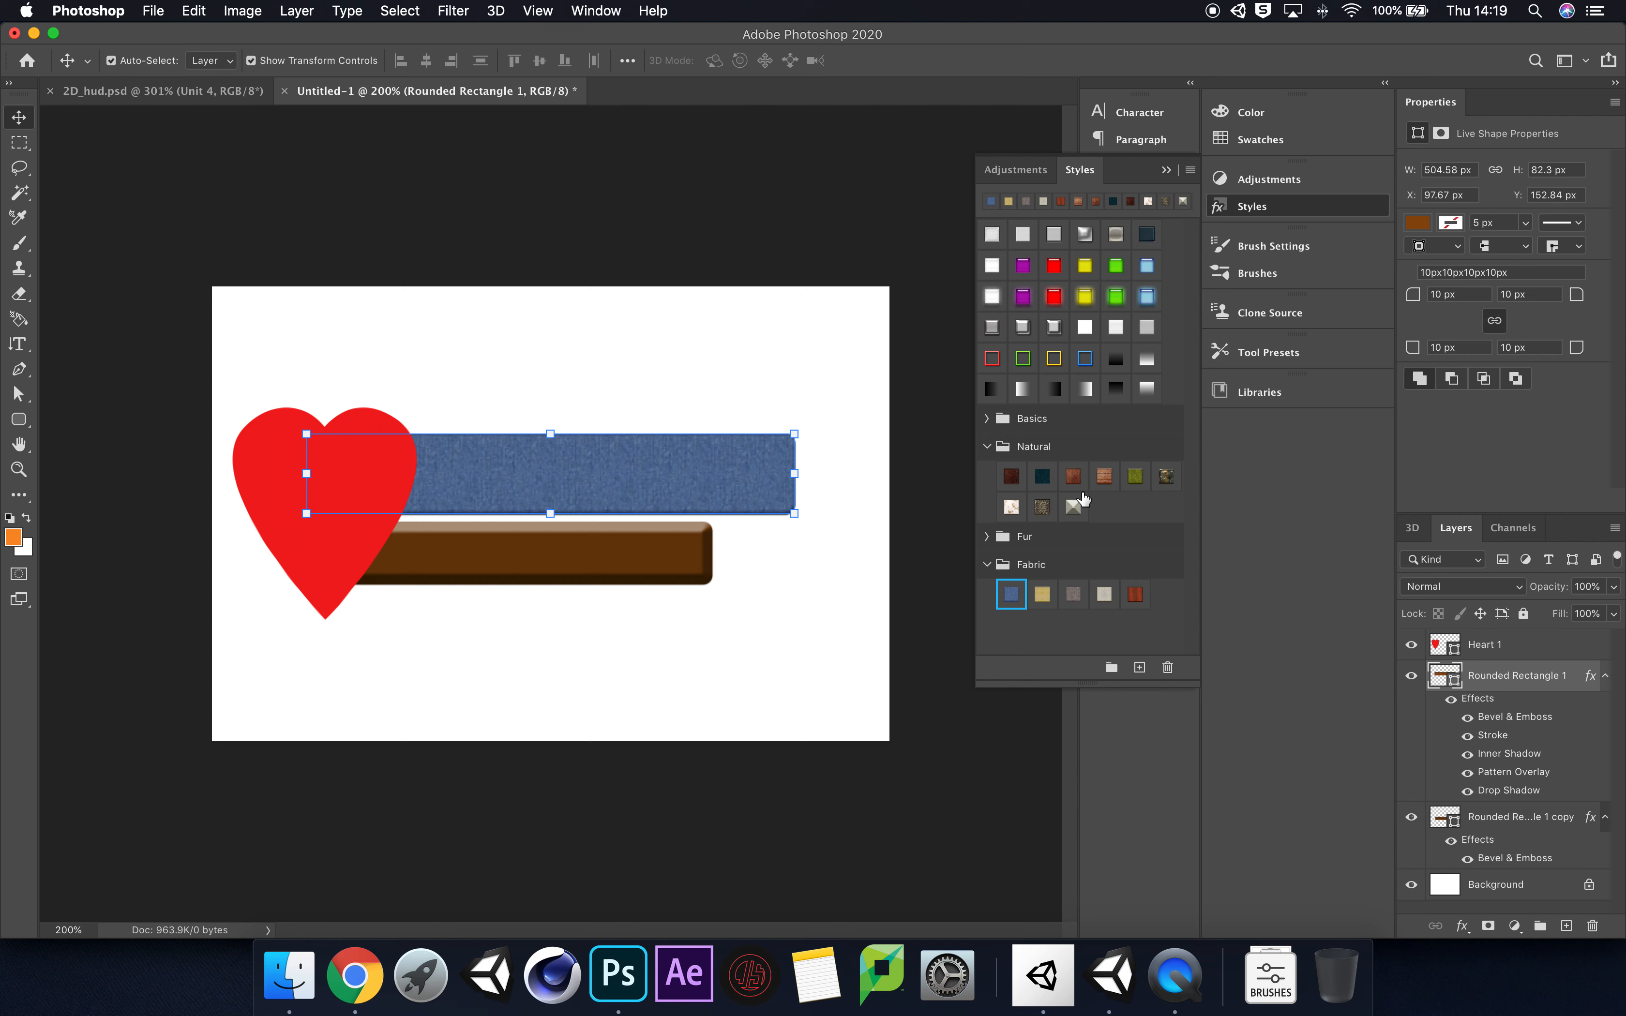
pyautogui.click(1105, 479)
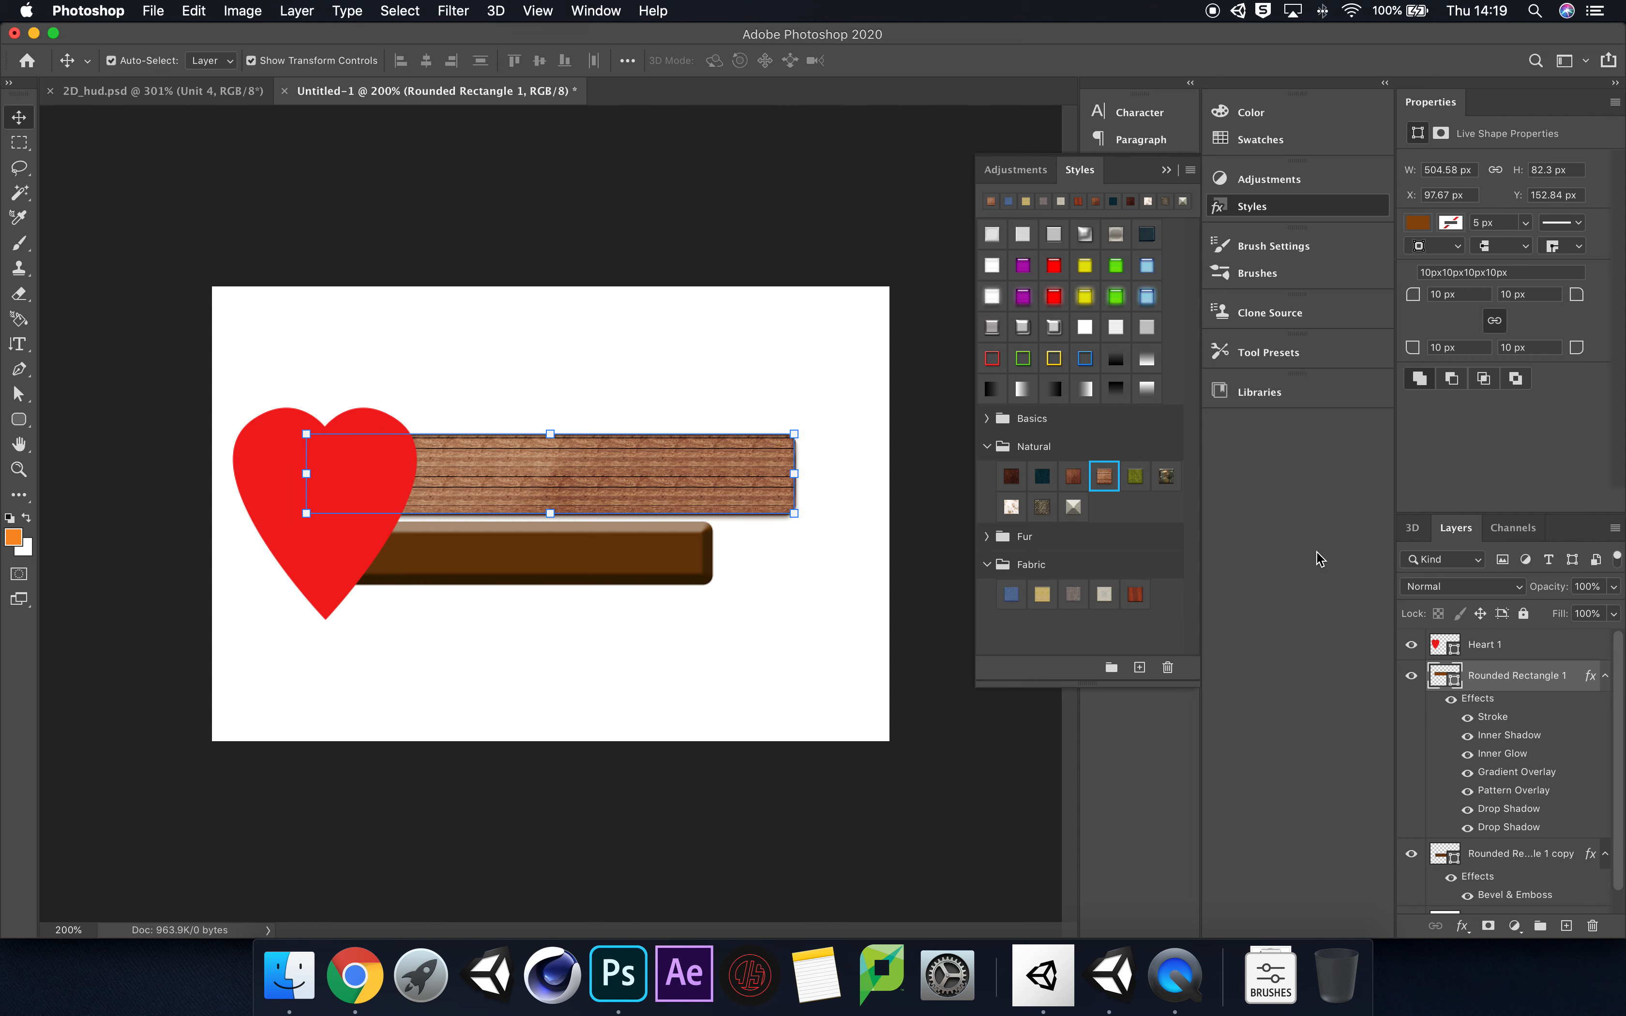
# Step: Add a Bevel & Emboss effect to the layer style of the larger wooden bar
pyautogui.doubleClick(1543, 679)
pyautogui.doubleClick(1584, 696)
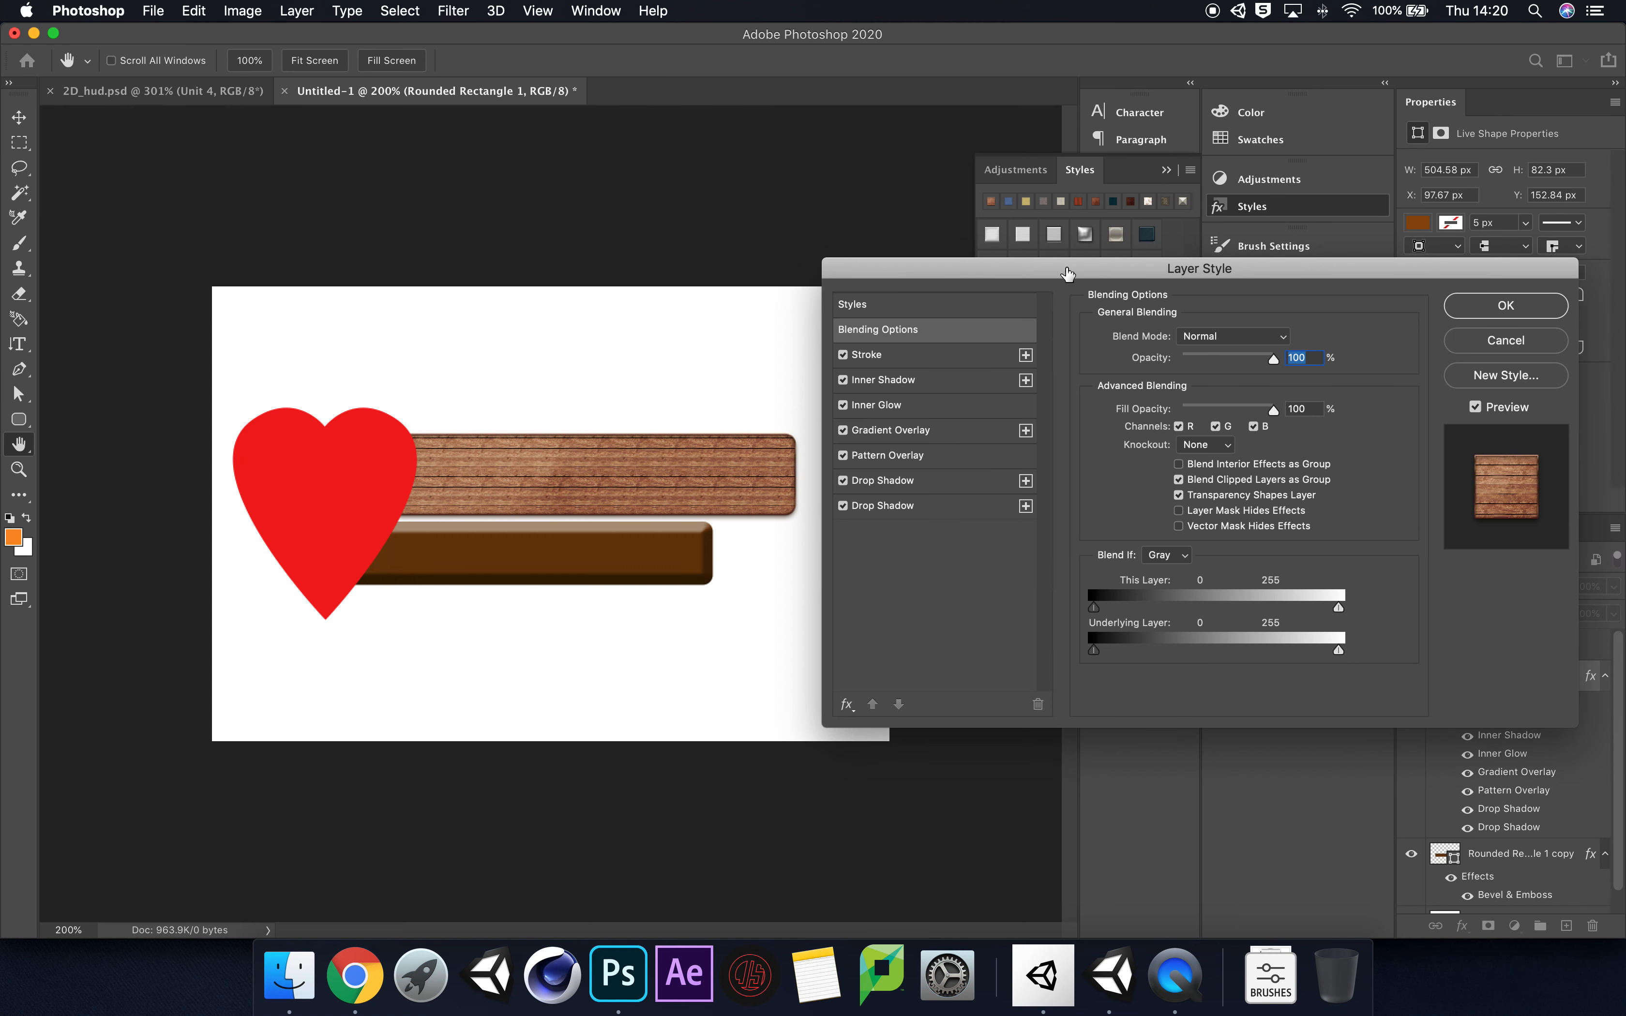
pyautogui.moveTo(1066, 270); pyautogui.dragTo(998, 228)
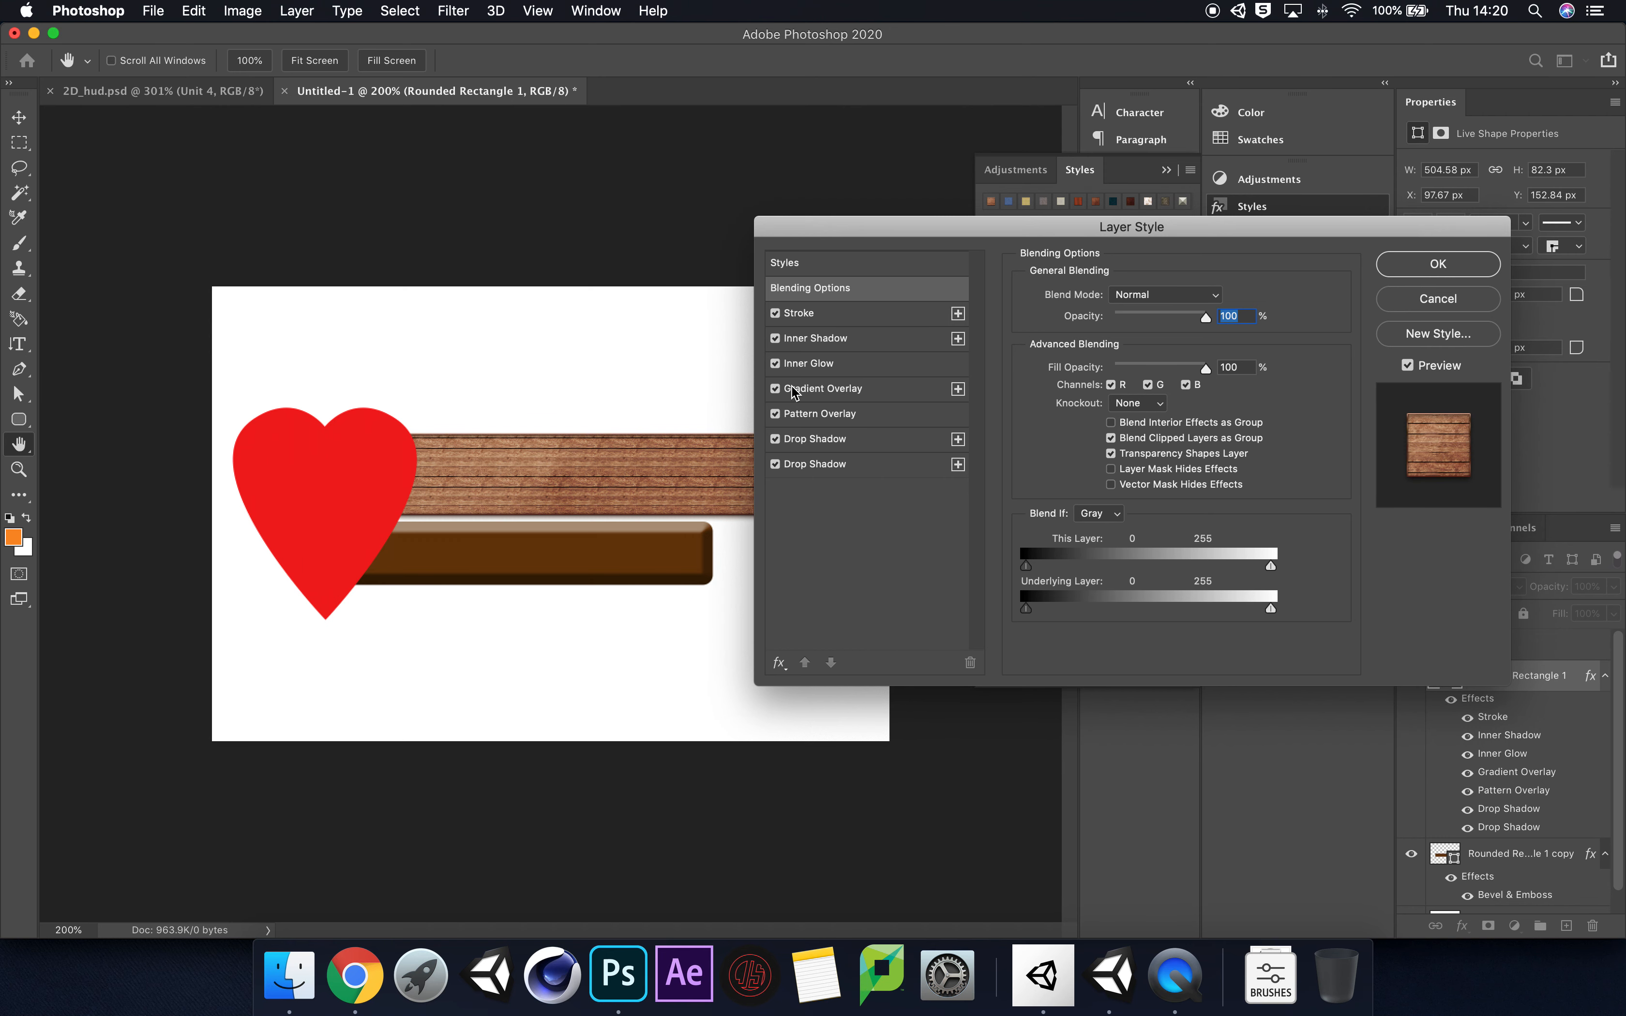
pyautogui.moveTo(1008, 224); pyautogui.dragTo(1072, 209)
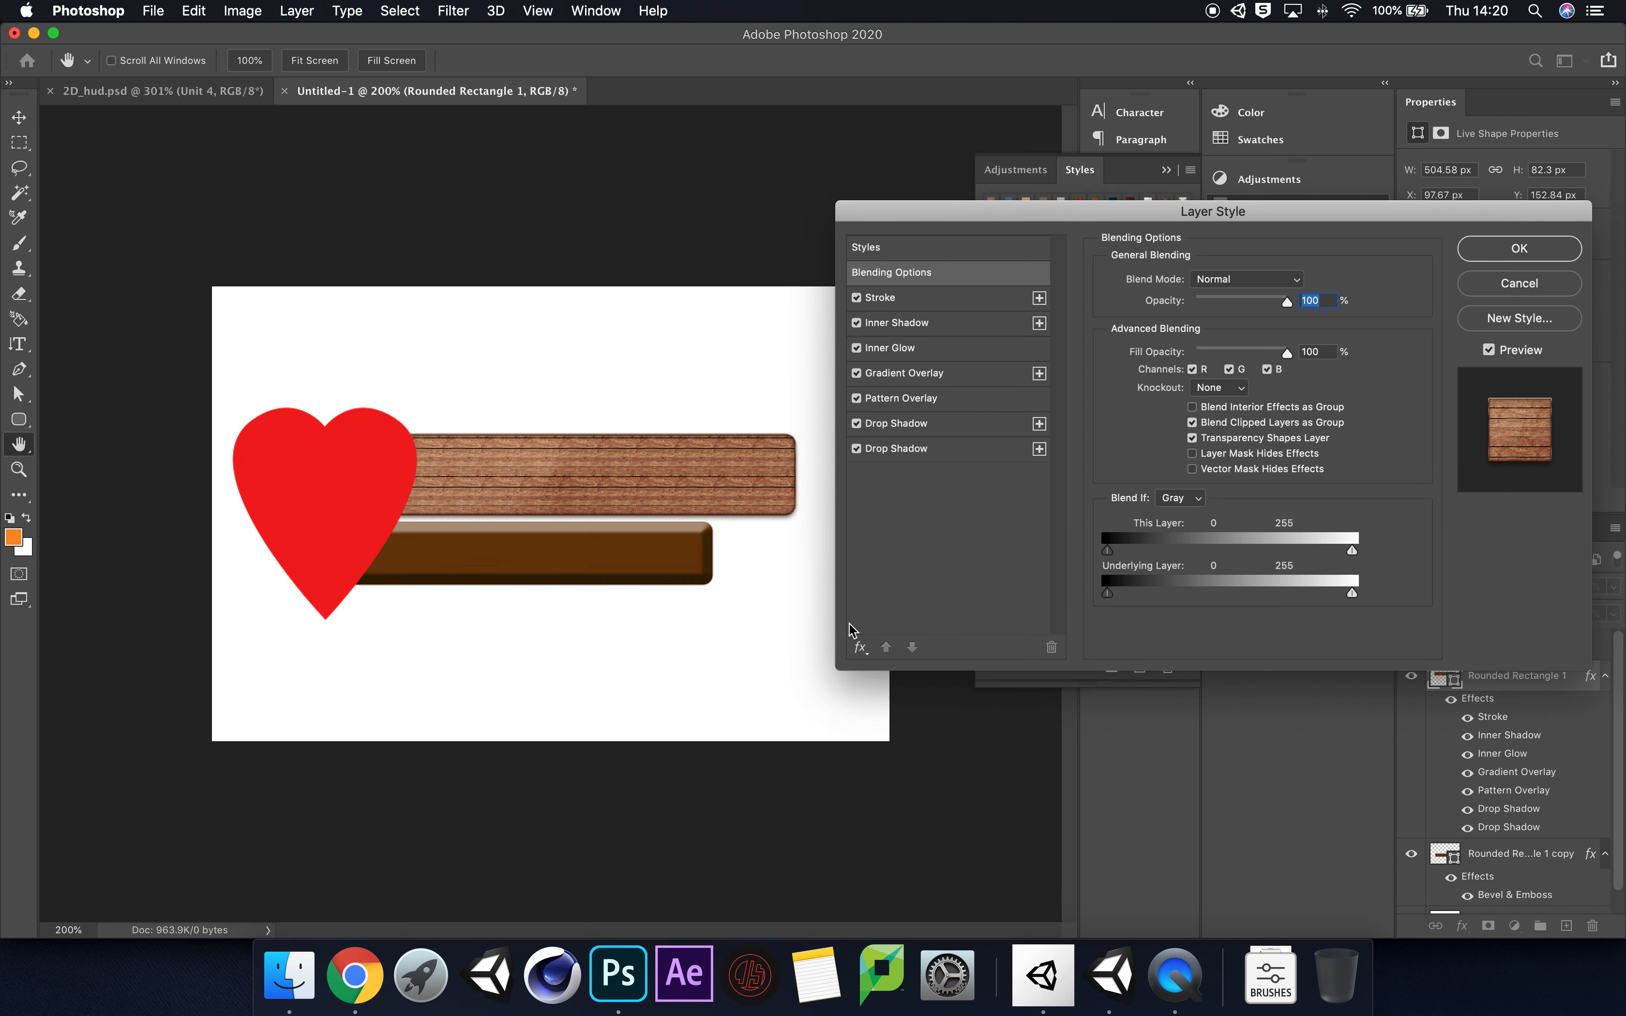
pyautogui.click(860, 648)
pyautogui.click(893, 574)
pyautogui.click(864, 649)
pyautogui.click(967, 700)
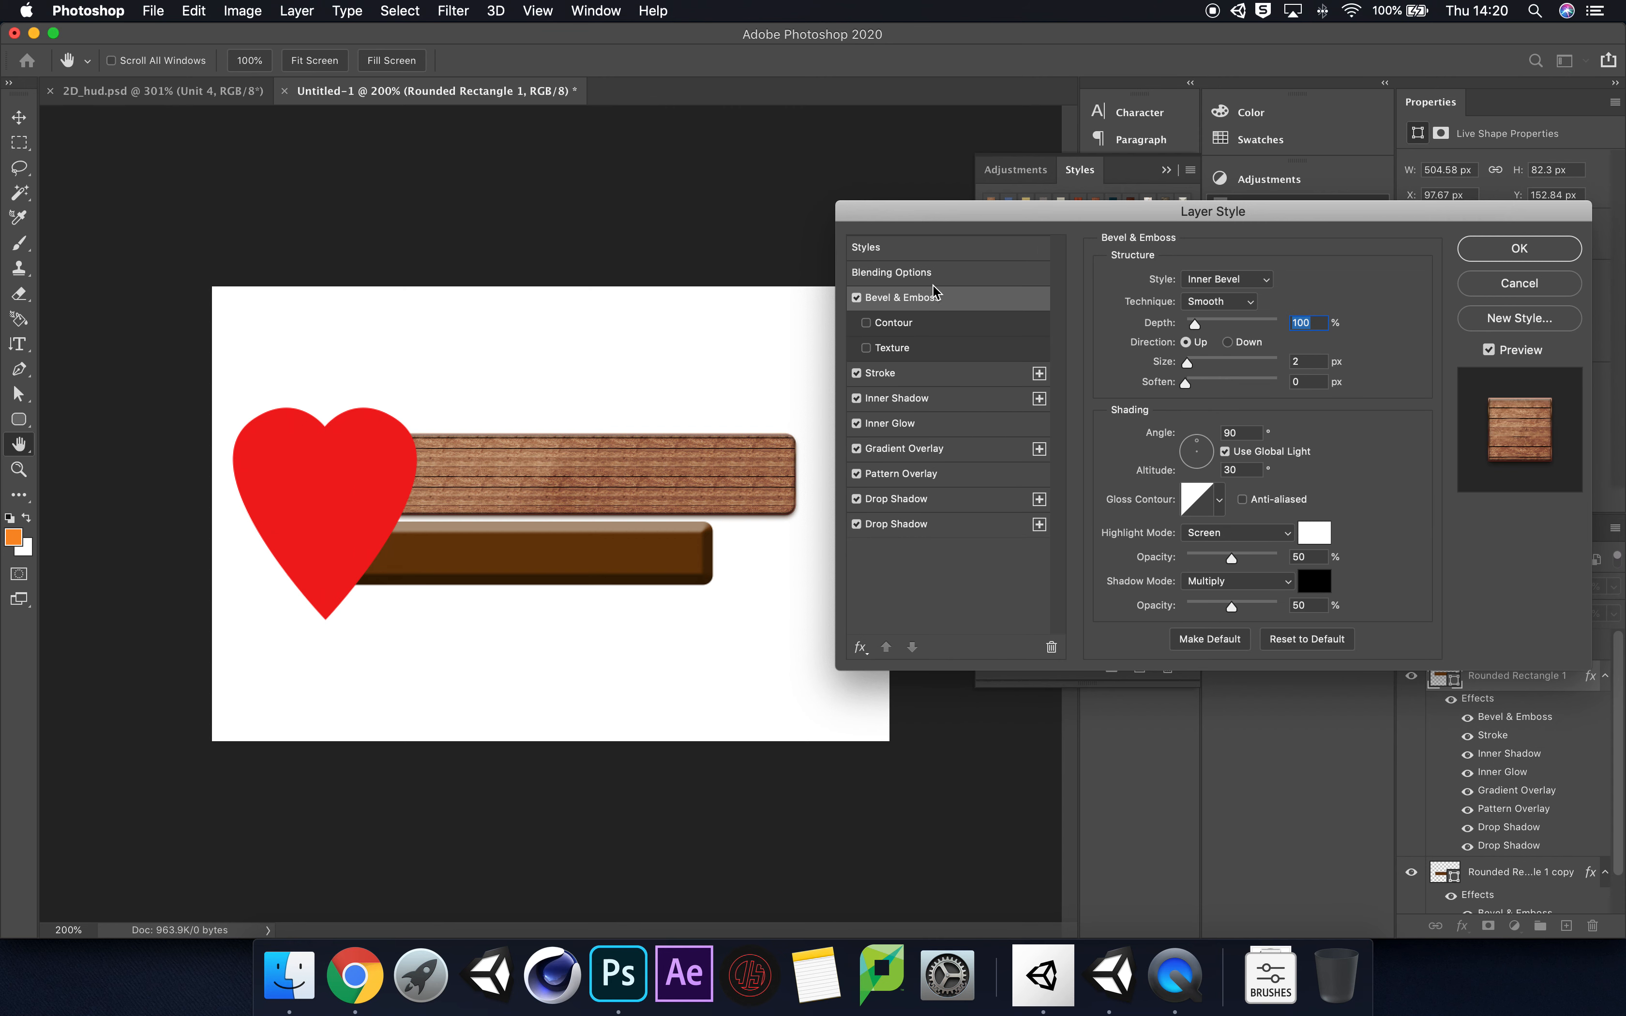
# Step: Set the larger wooden bar's bevel to 823% depth, 13 px size and 4 px soften, and apply it
pyautogui.moveTo(1210, 324); pyautogui.dragTo(1262, 323)
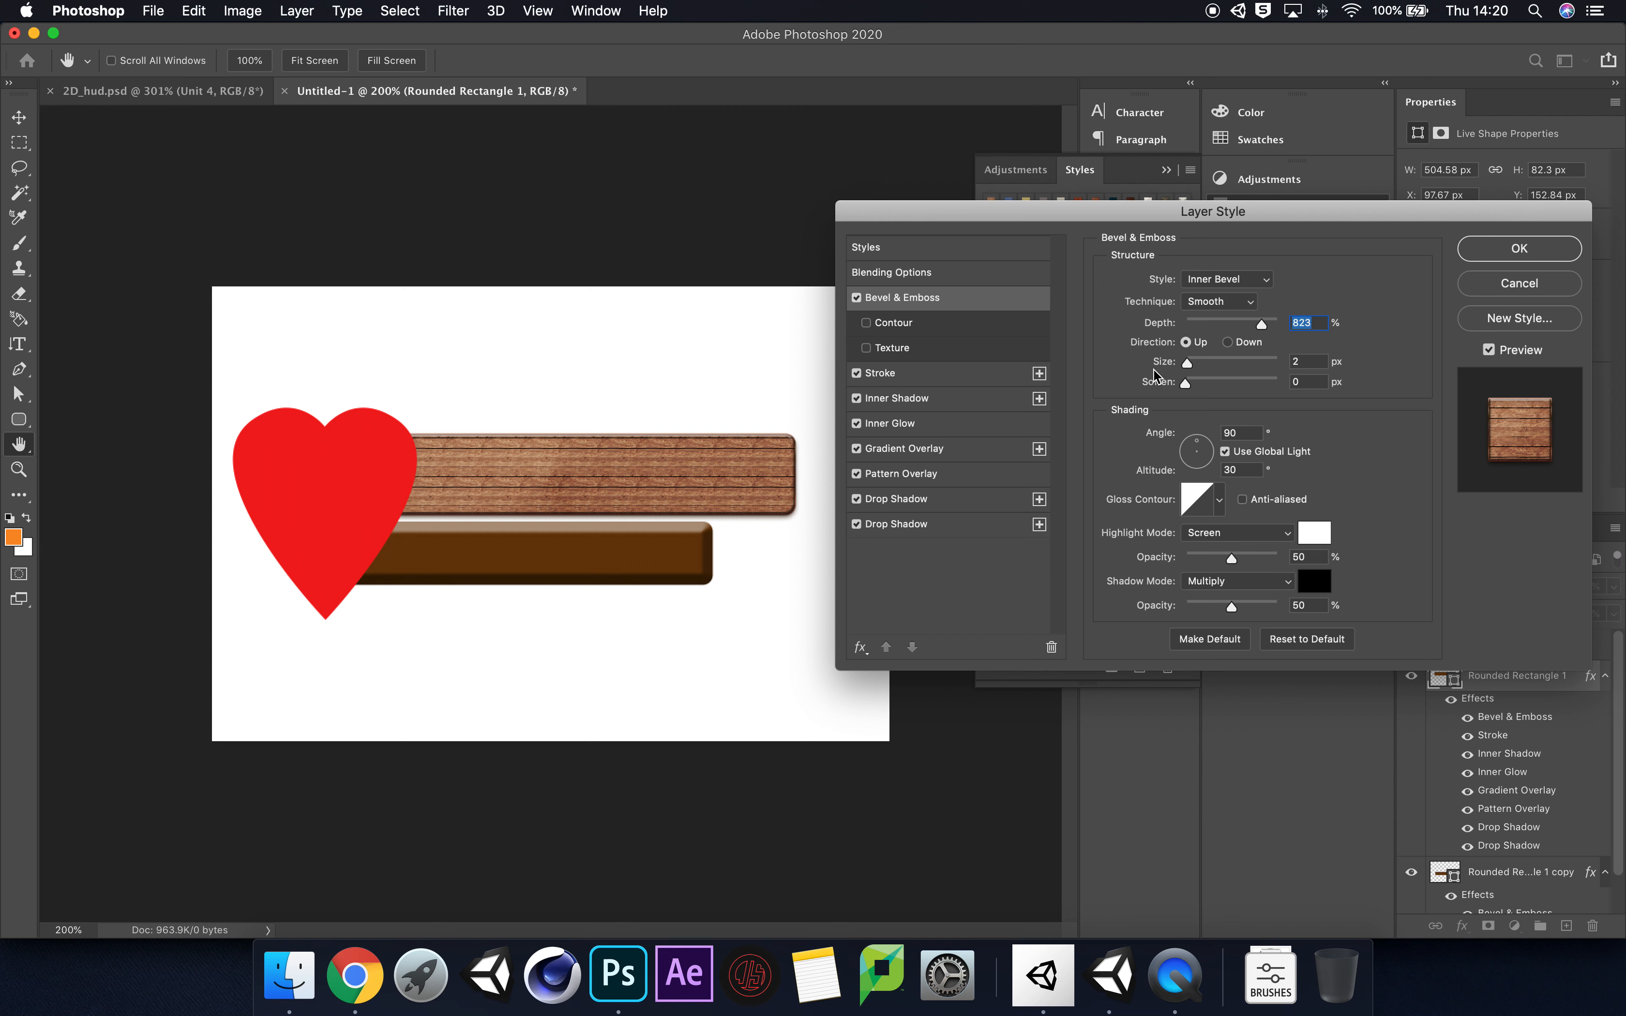
pyautogui.moveTo(1184, 363); pyautogui.dragTo(1200, 384)
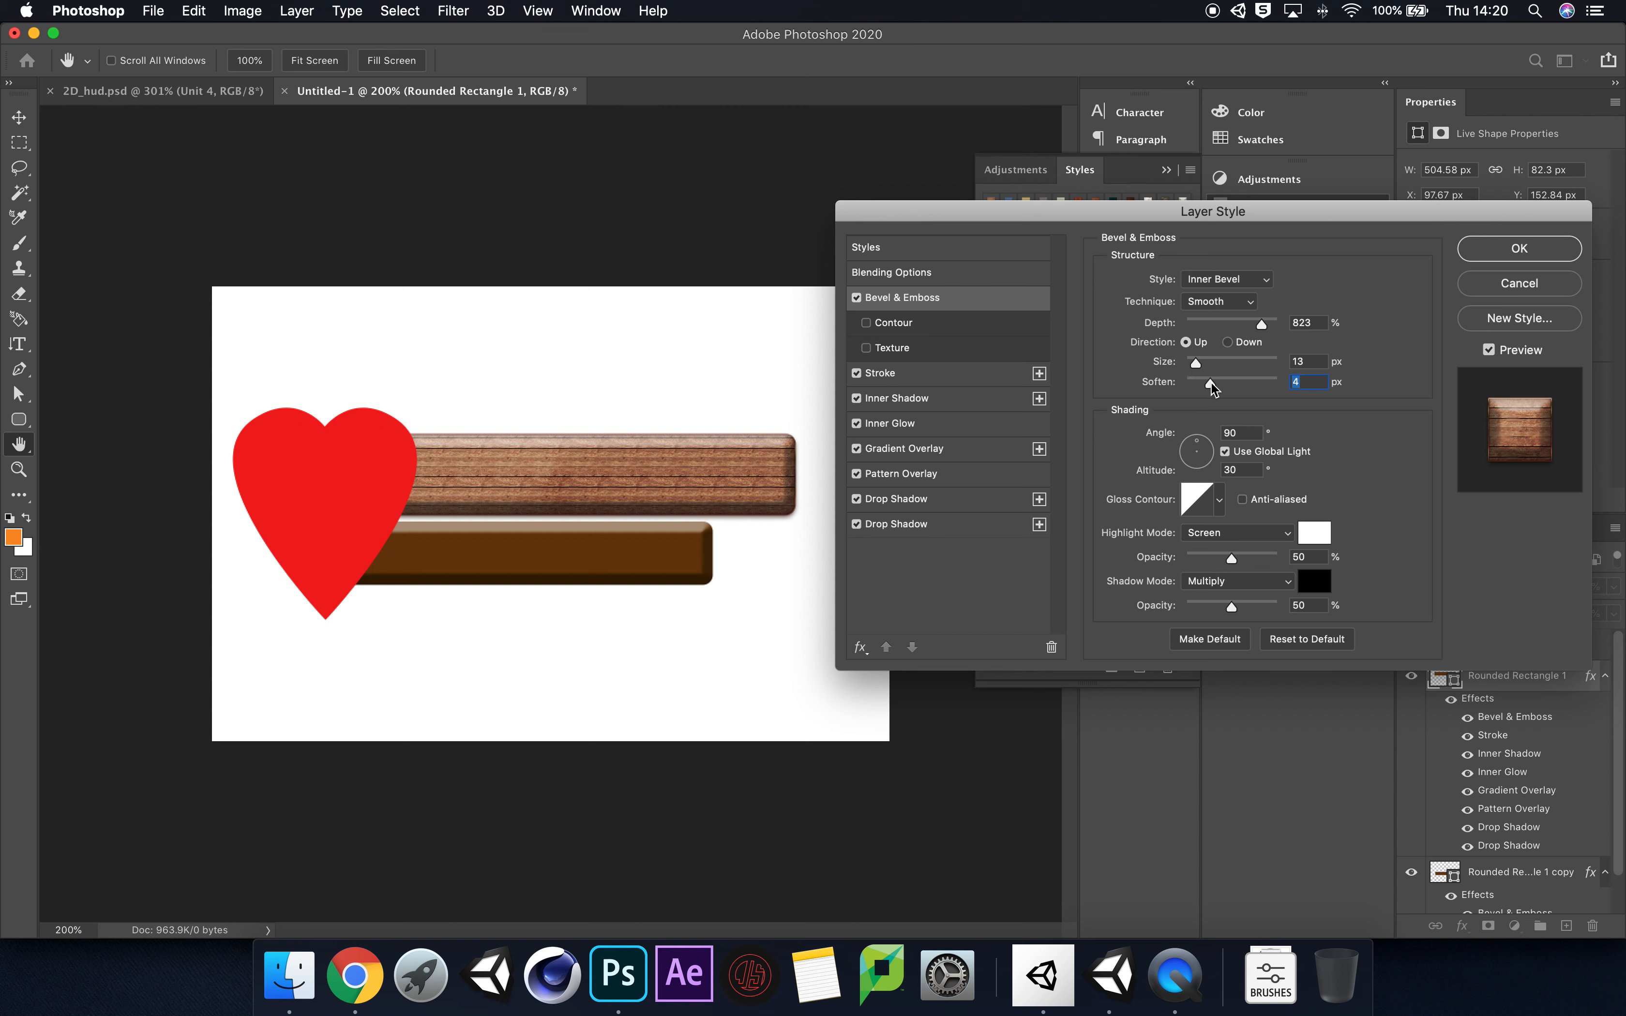
pyautogui.moveTo(1212, 381); pyautogui.dragTo(1213, 382)
pyautogui.click(1520, 249)
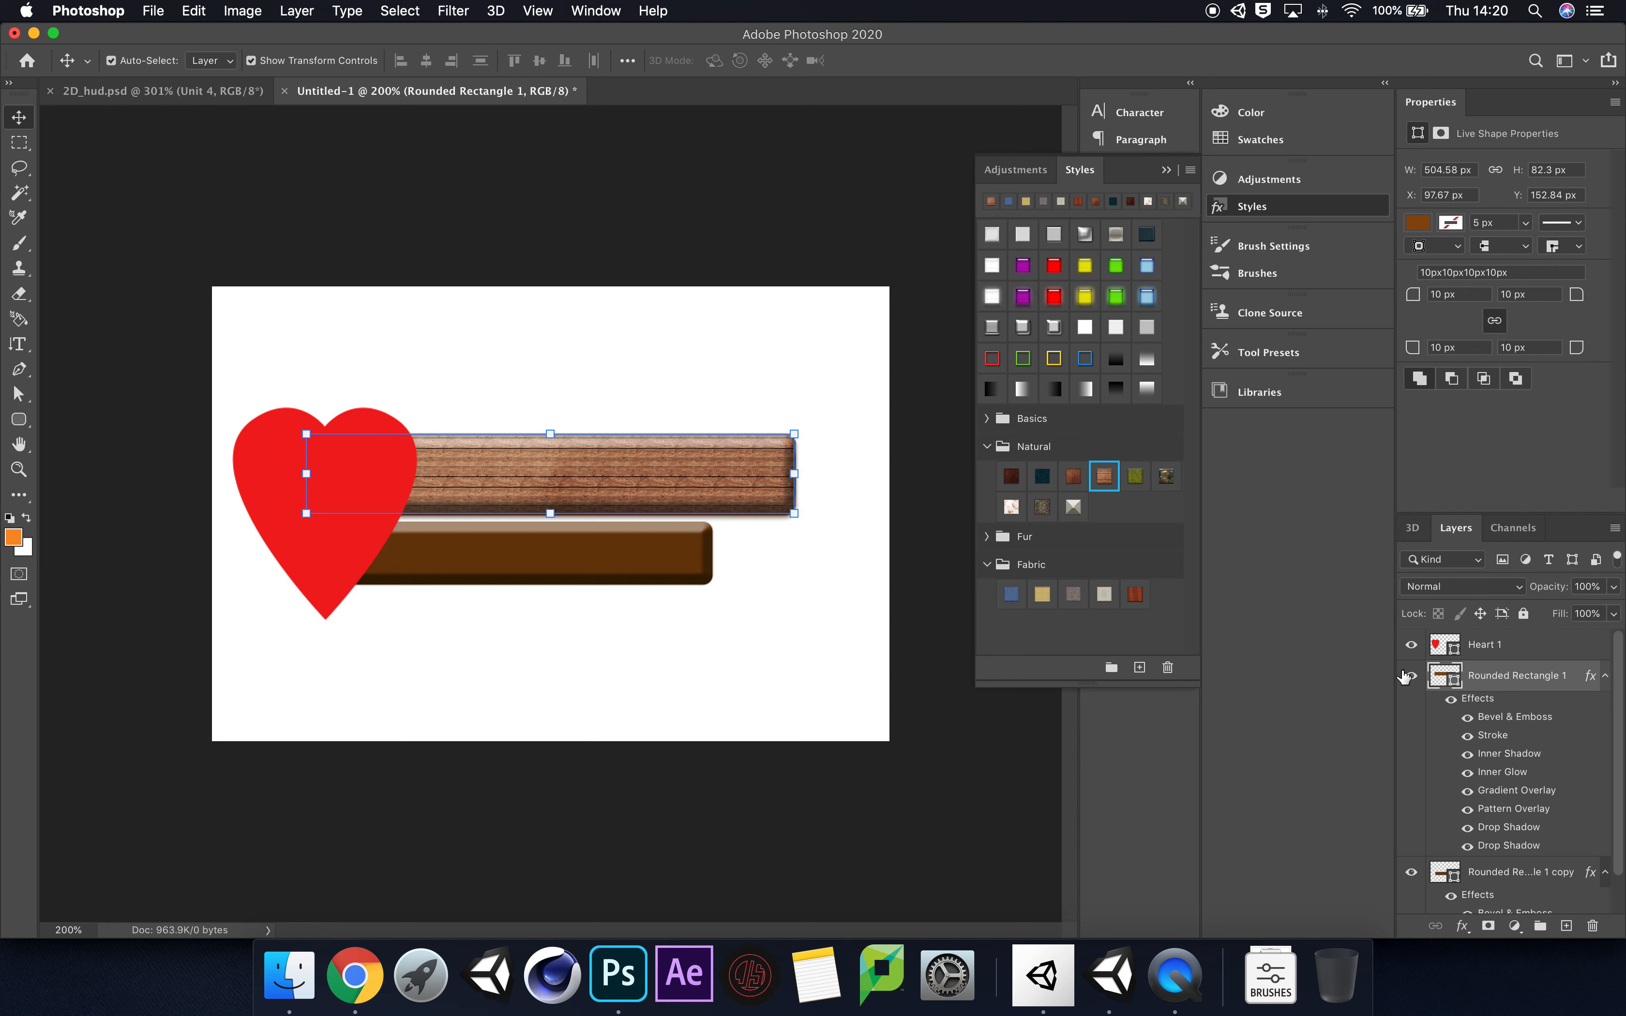
# Step: Clear the smaller bar's layer style and replace it with a copy of the larger wooden bar's layer style
pyautogui.click(1605, 676)
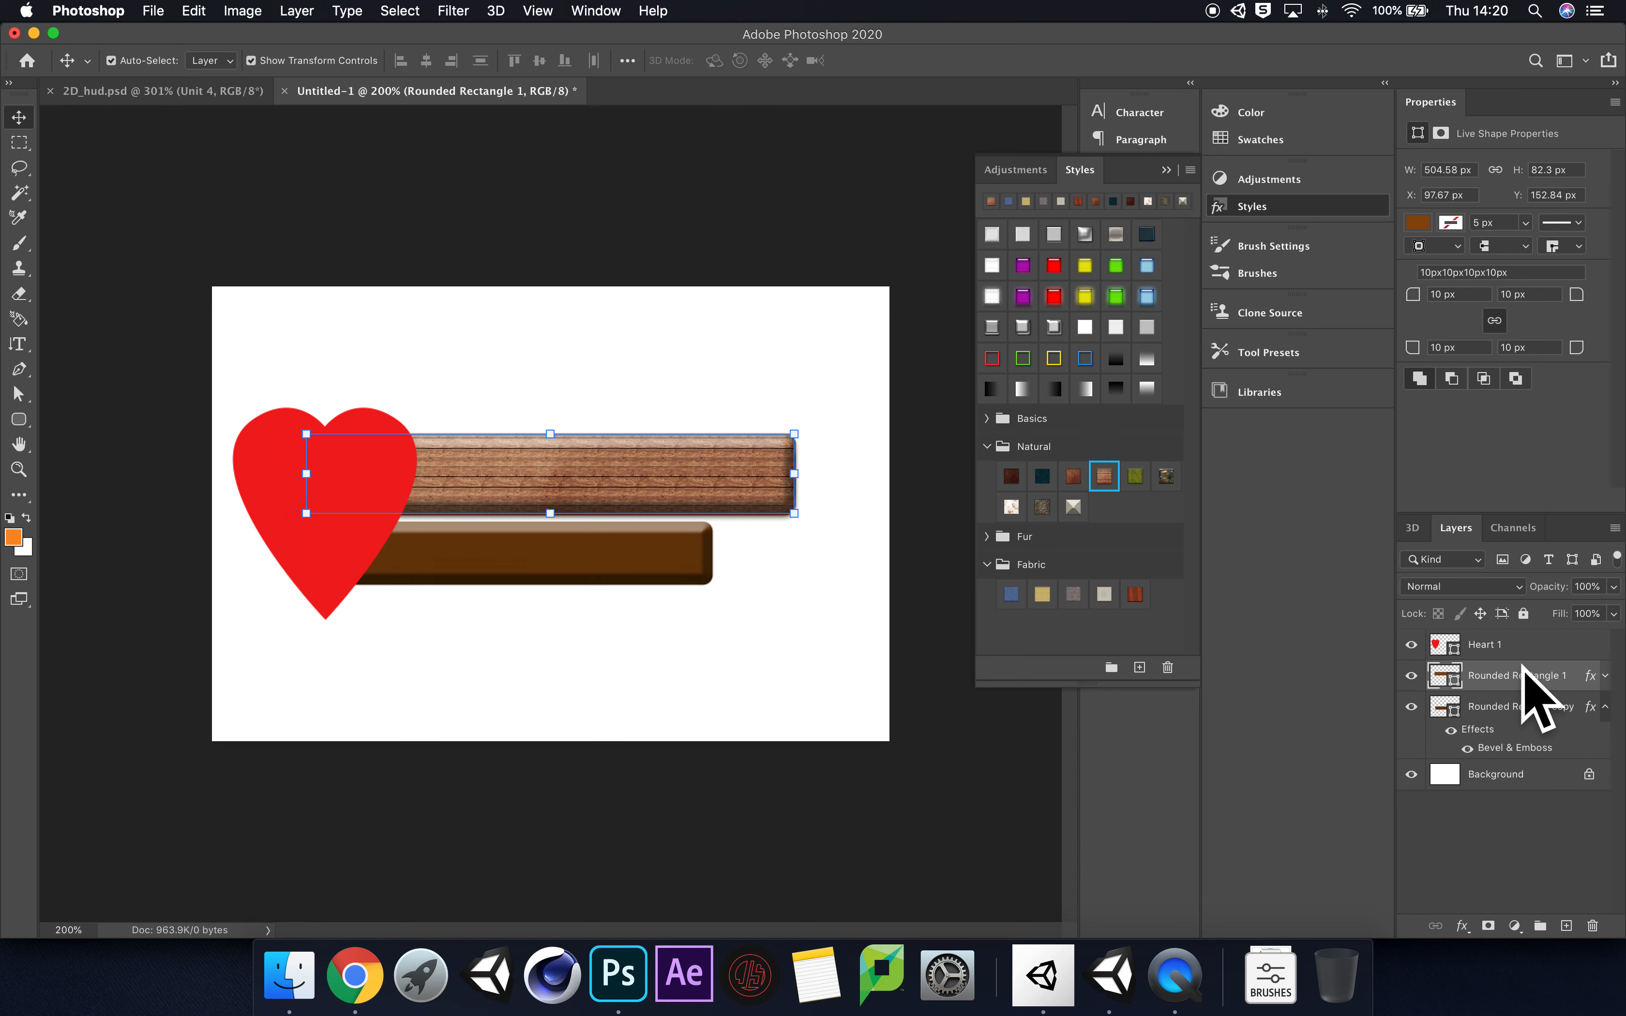
pyautogui.rightClick(1556, 683)
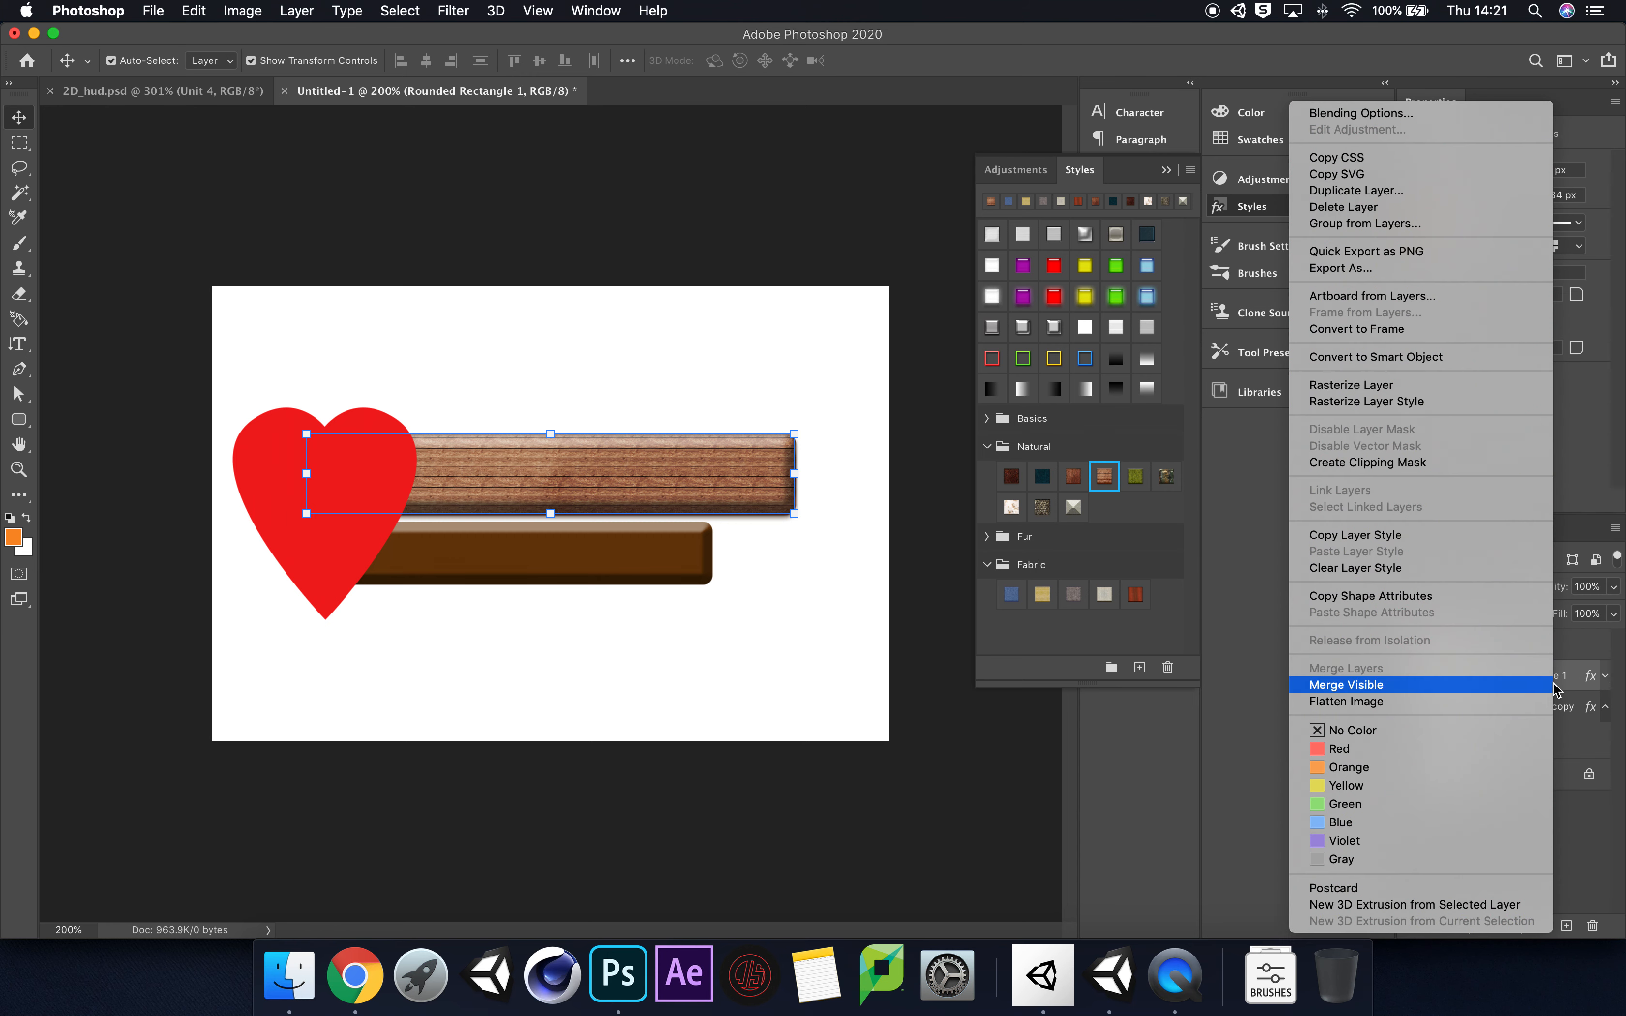
pyautogui.click(1420, 543)
pyautogui.click(1529, 720)
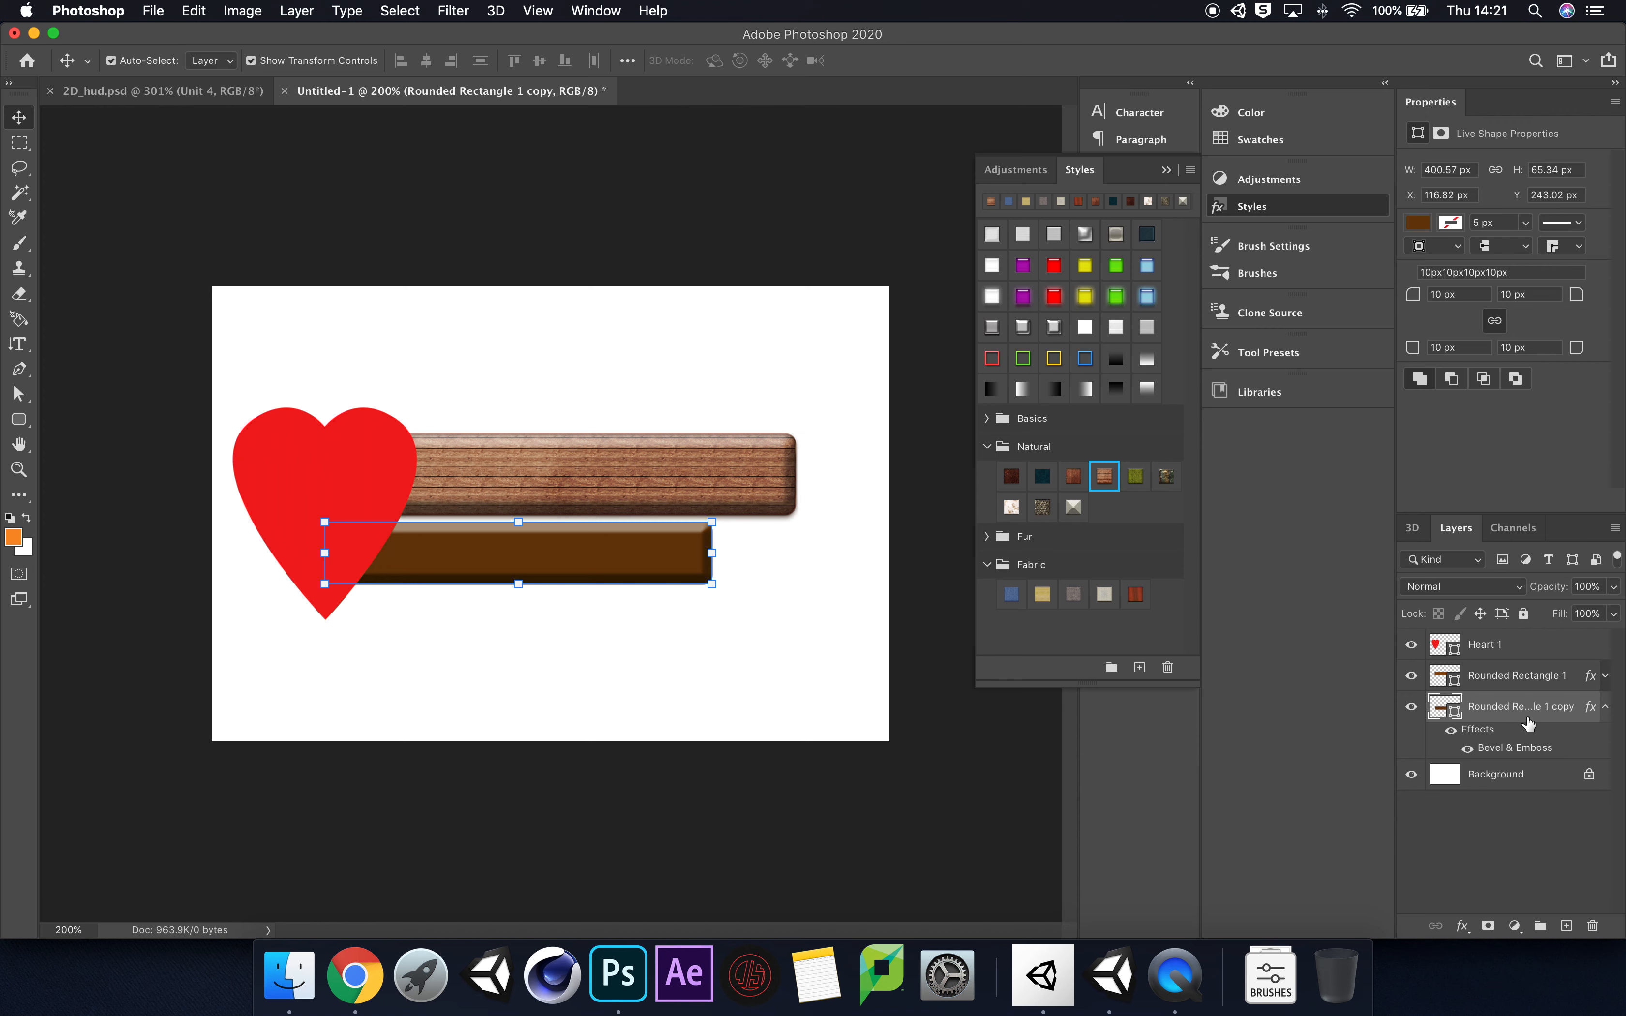
pyautogui.rightClick(1528, 721)
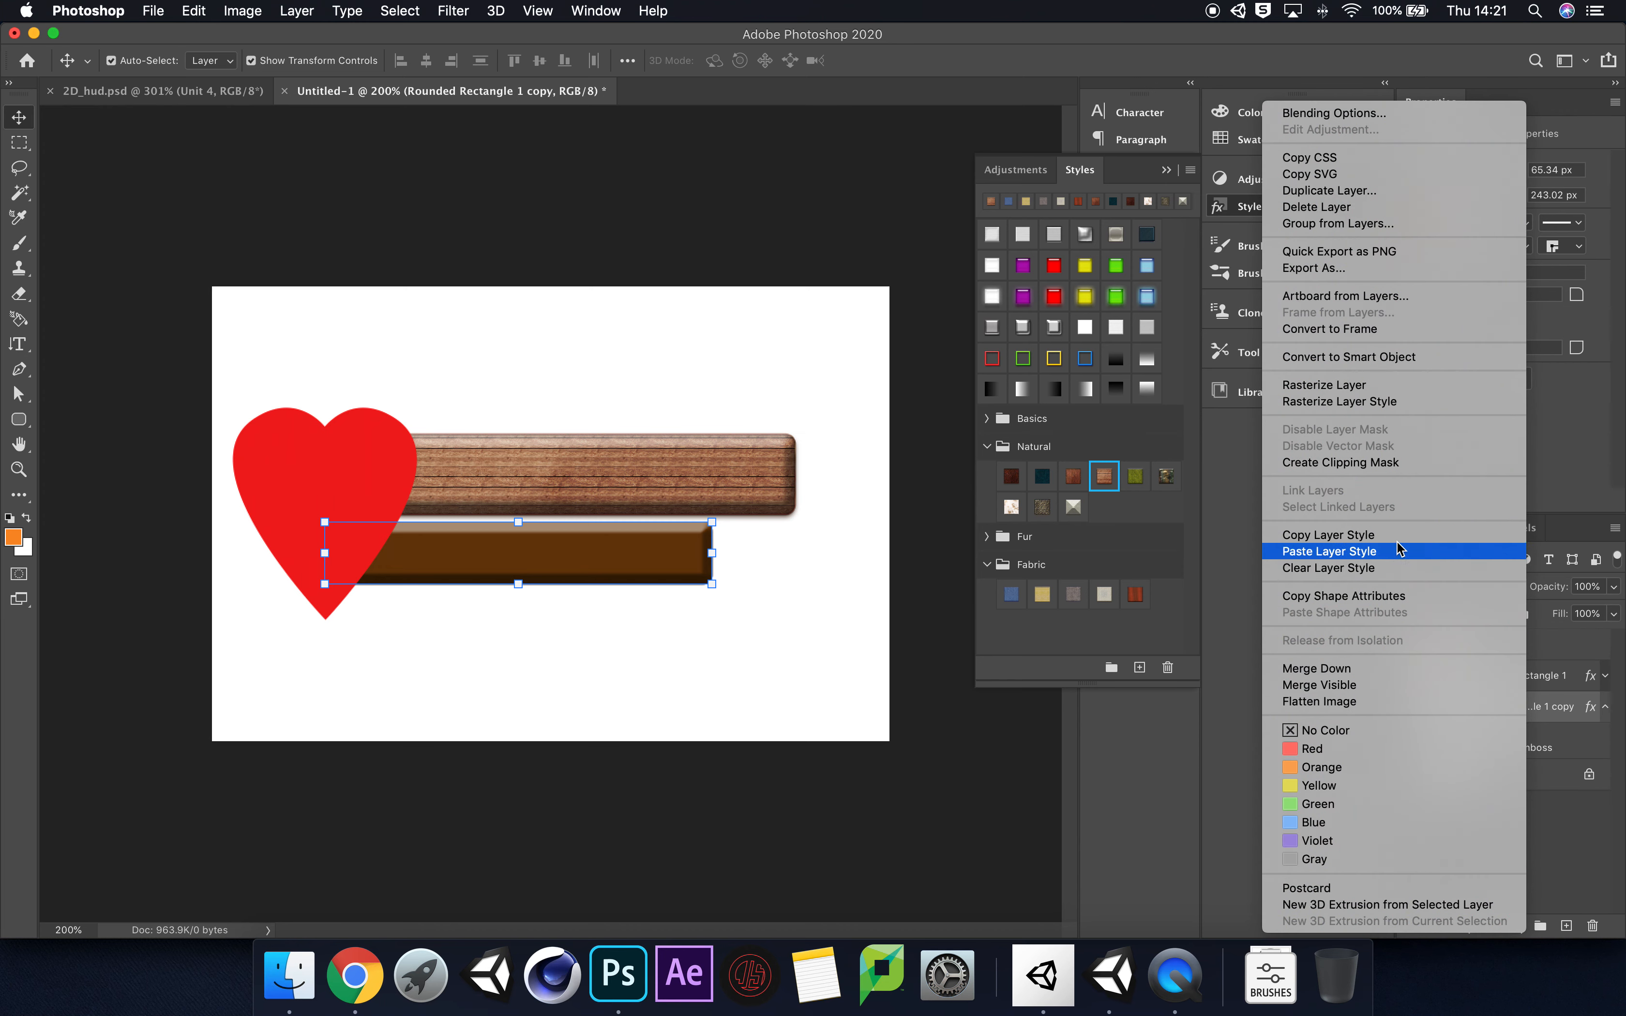
pyautogui.click(1389, 570)
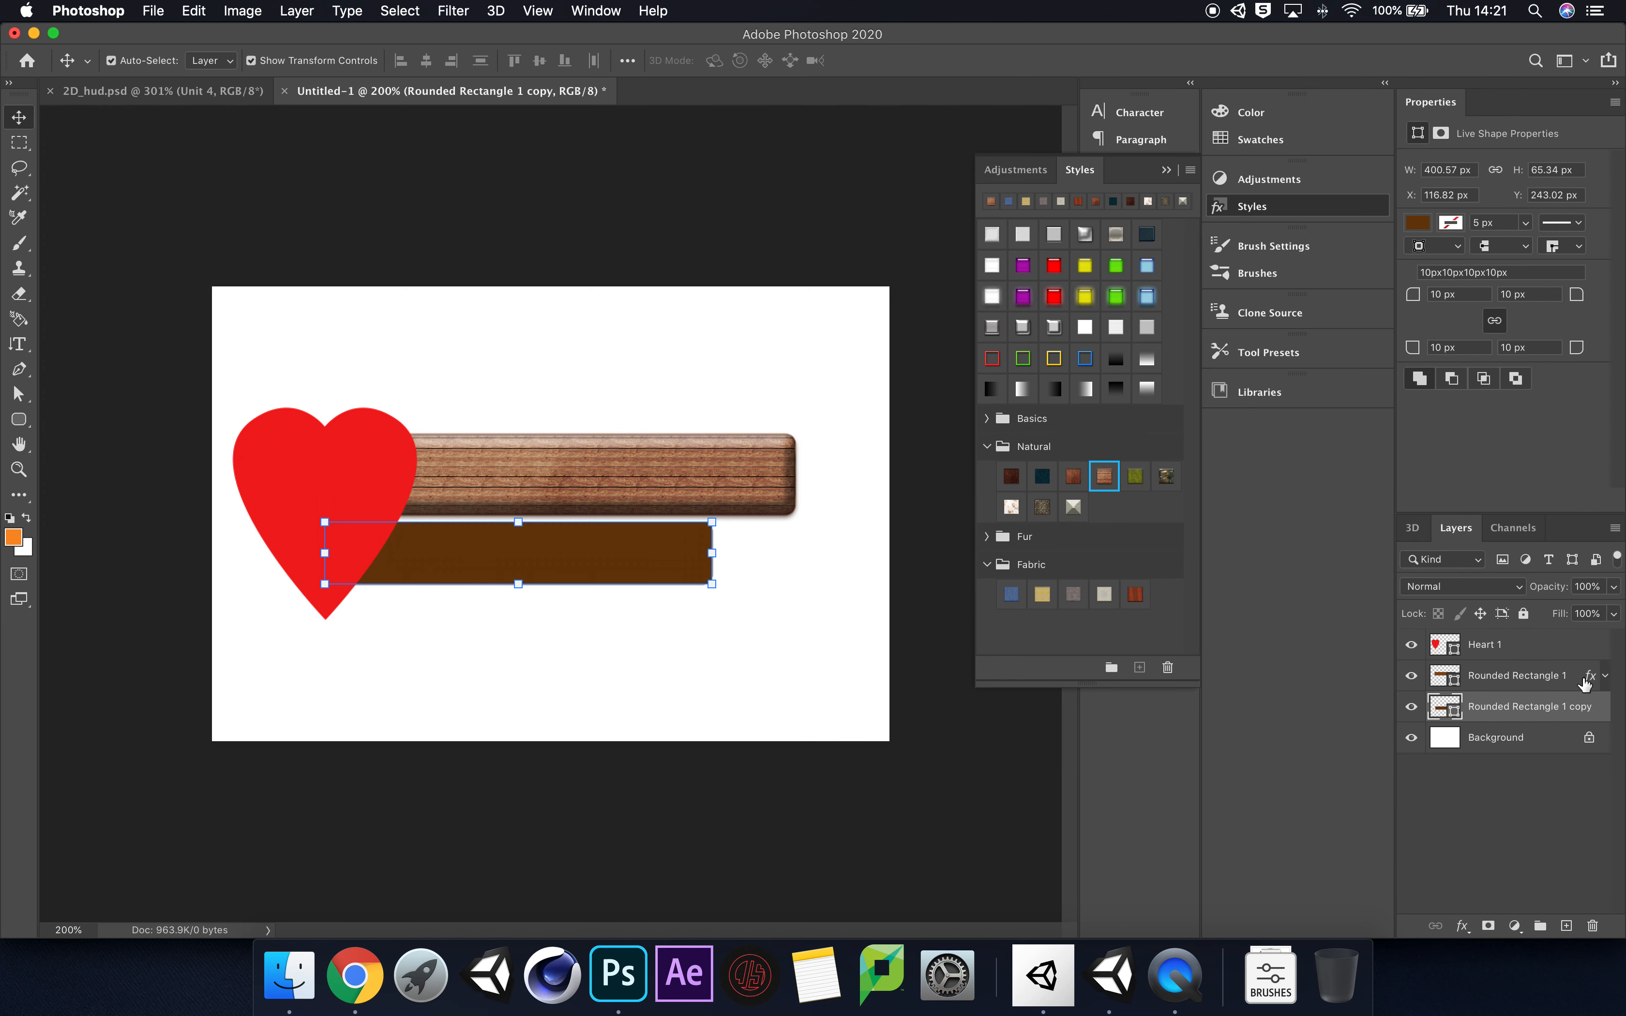
pyautogui.rightClick(1541, 716)
pyautogui.click(1436, 552)
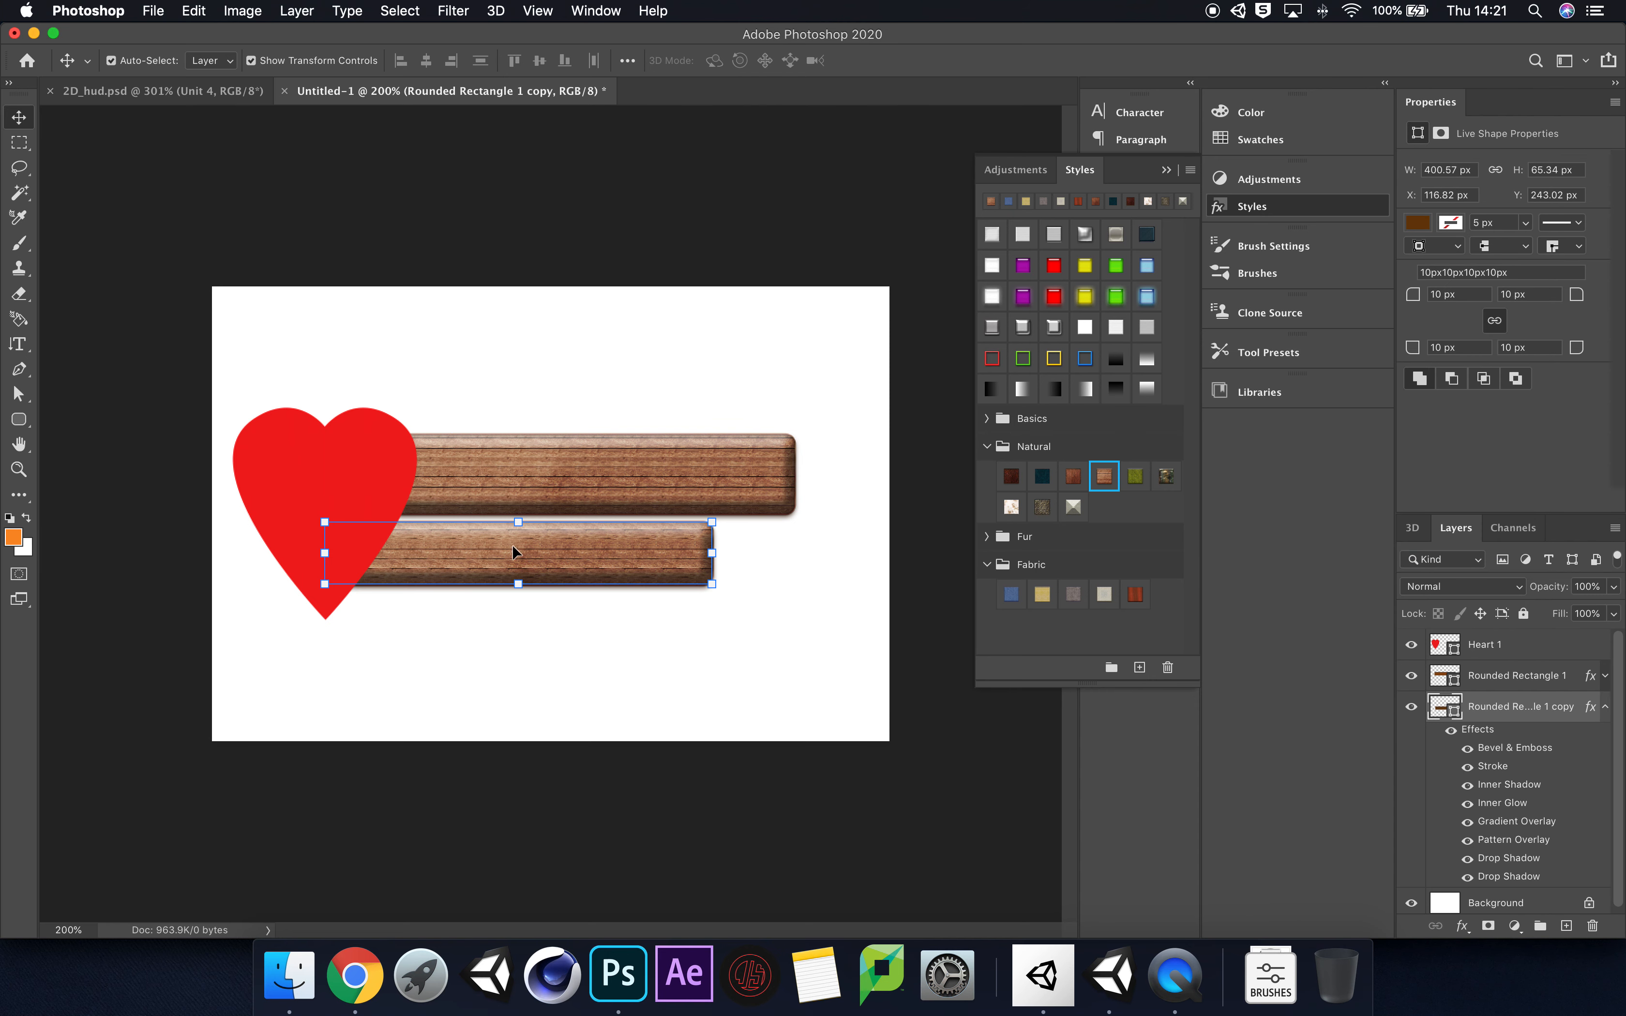
pyautogui.click(846, 609)
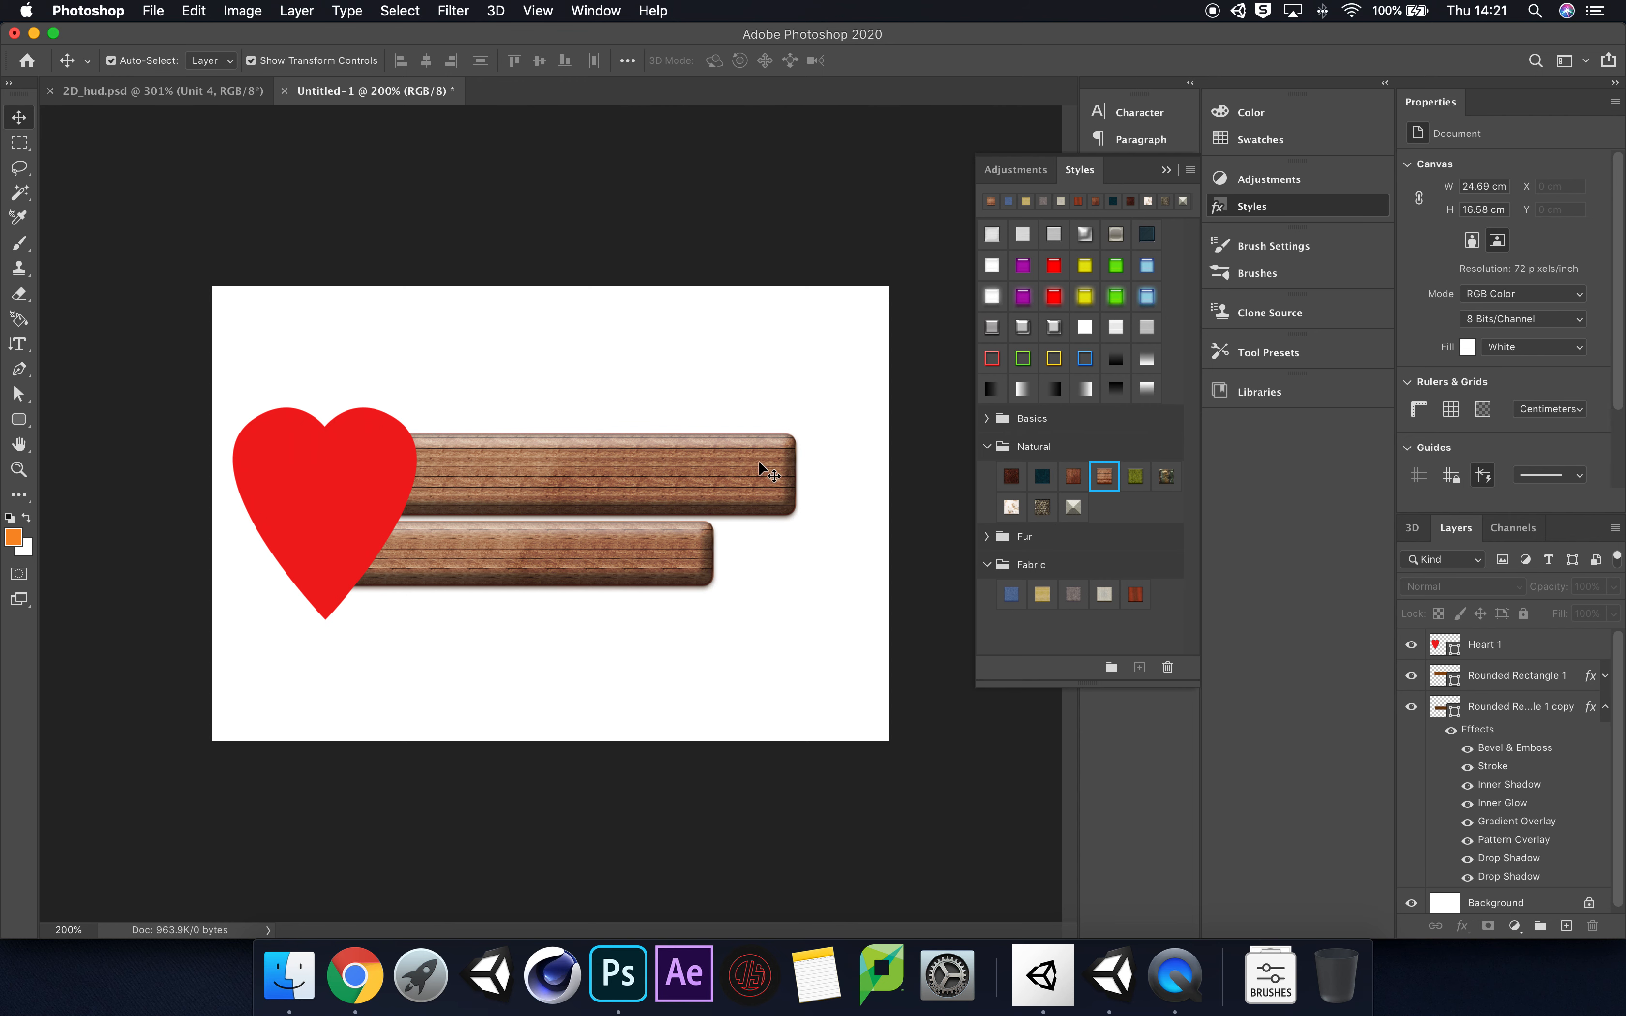
# Step: Put away the style presets and hide the smaller bar's layer, Rounded Rectangle 1 copy
pyautogui.click(1073, 476)
pyautogui.click(1538, 711)
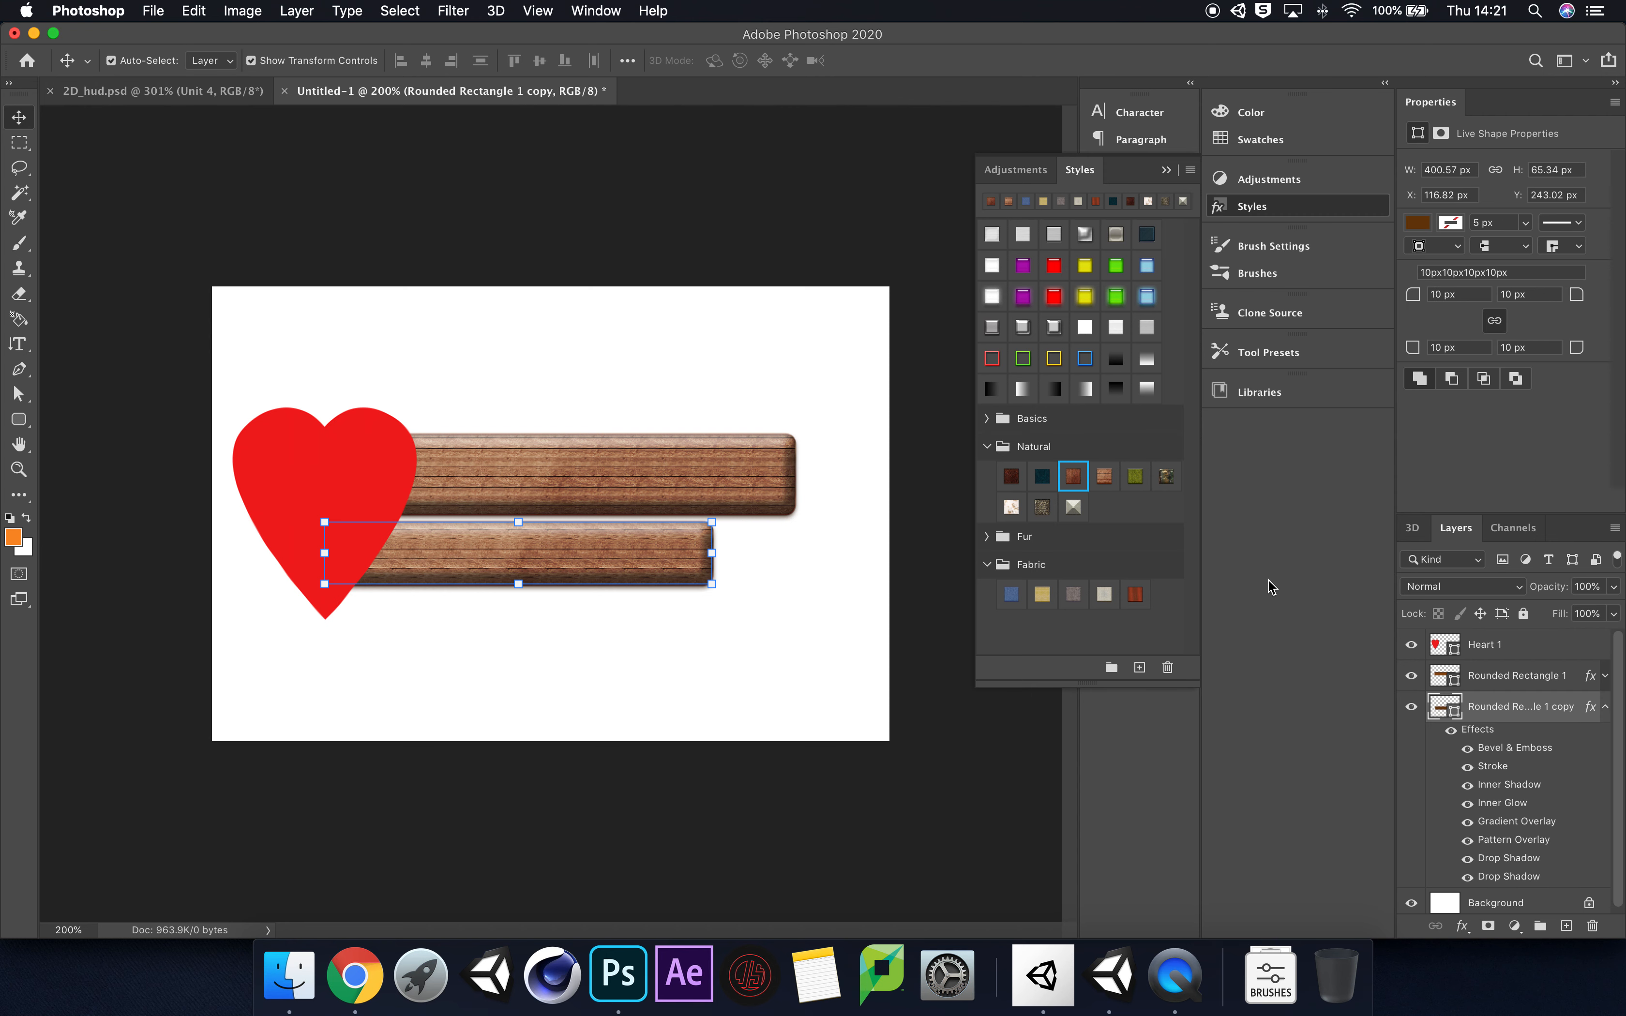
pyautogui.click(1166, 169)
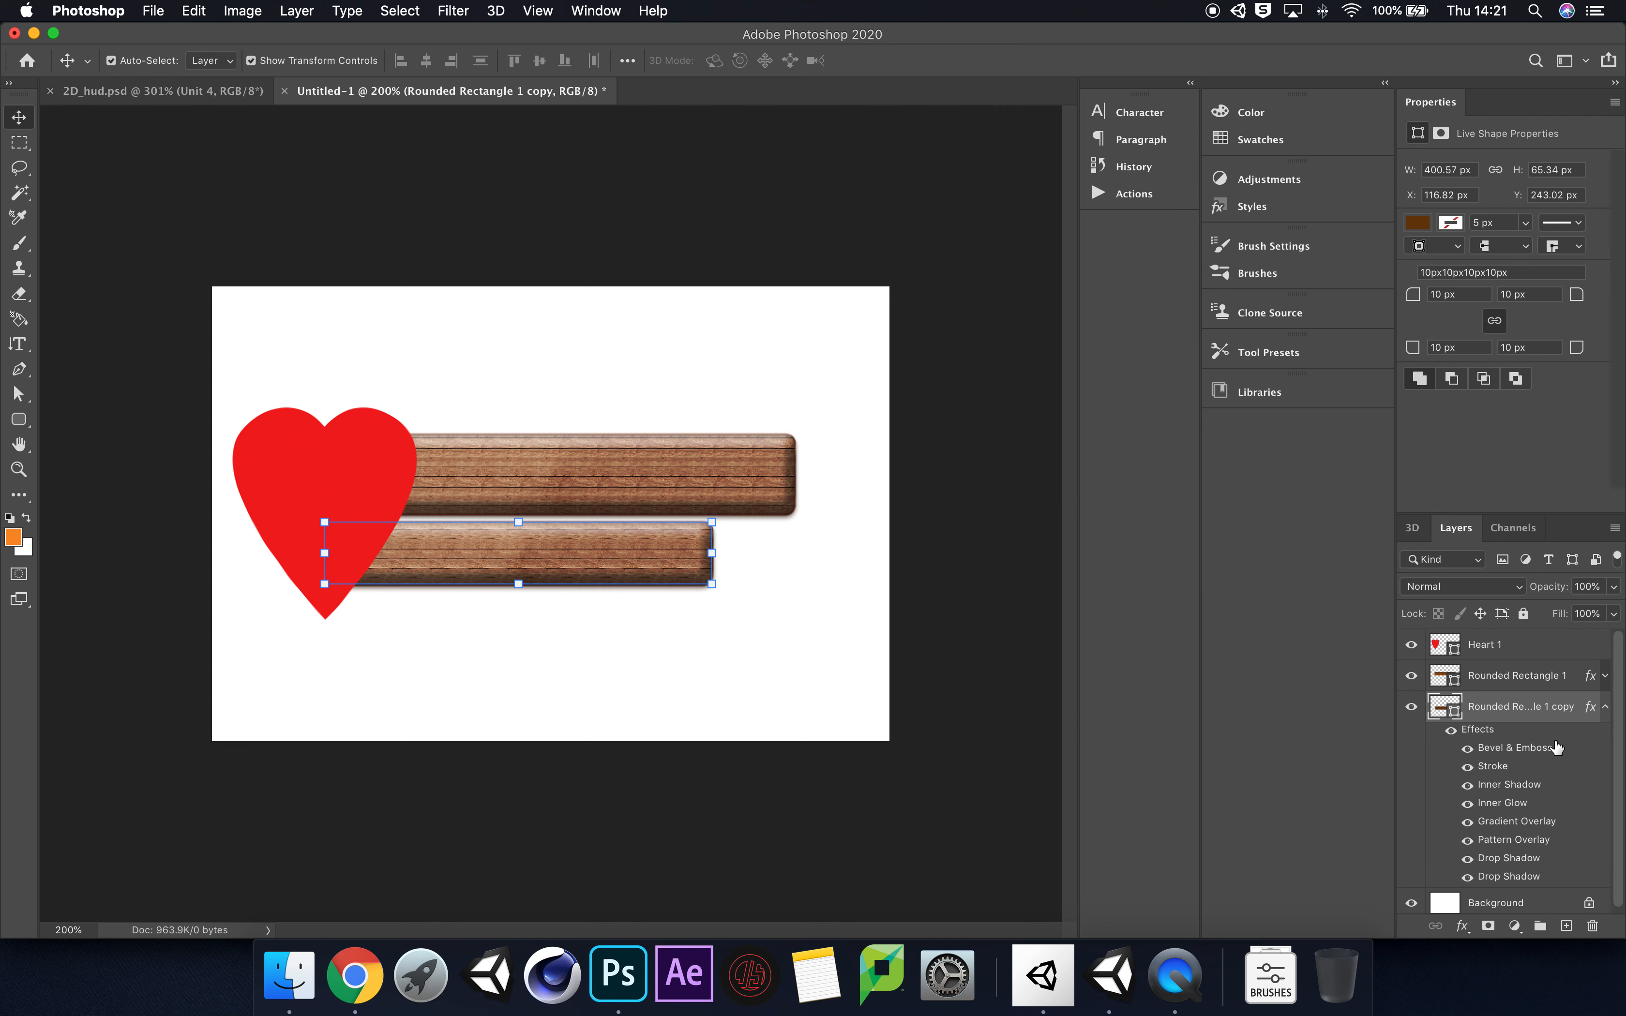
pyautogui.click(1411, 706)
# Step: Move the larger wooden bar down to the heart's vertical middle and make it slightly taller
pyautogui.click(666, 494)
pyautogui.moveTo(653, 497); pyautogui.dragTo(557, 532)
pyautogui.moveTo(742, 494); pyautogui.dragTo(737, 511)
pyautogui.press('Return')
pyautogui.moveTo(378, 443); pyautogui.dragTo(366, 452)
pyautogui.click(498, 445)
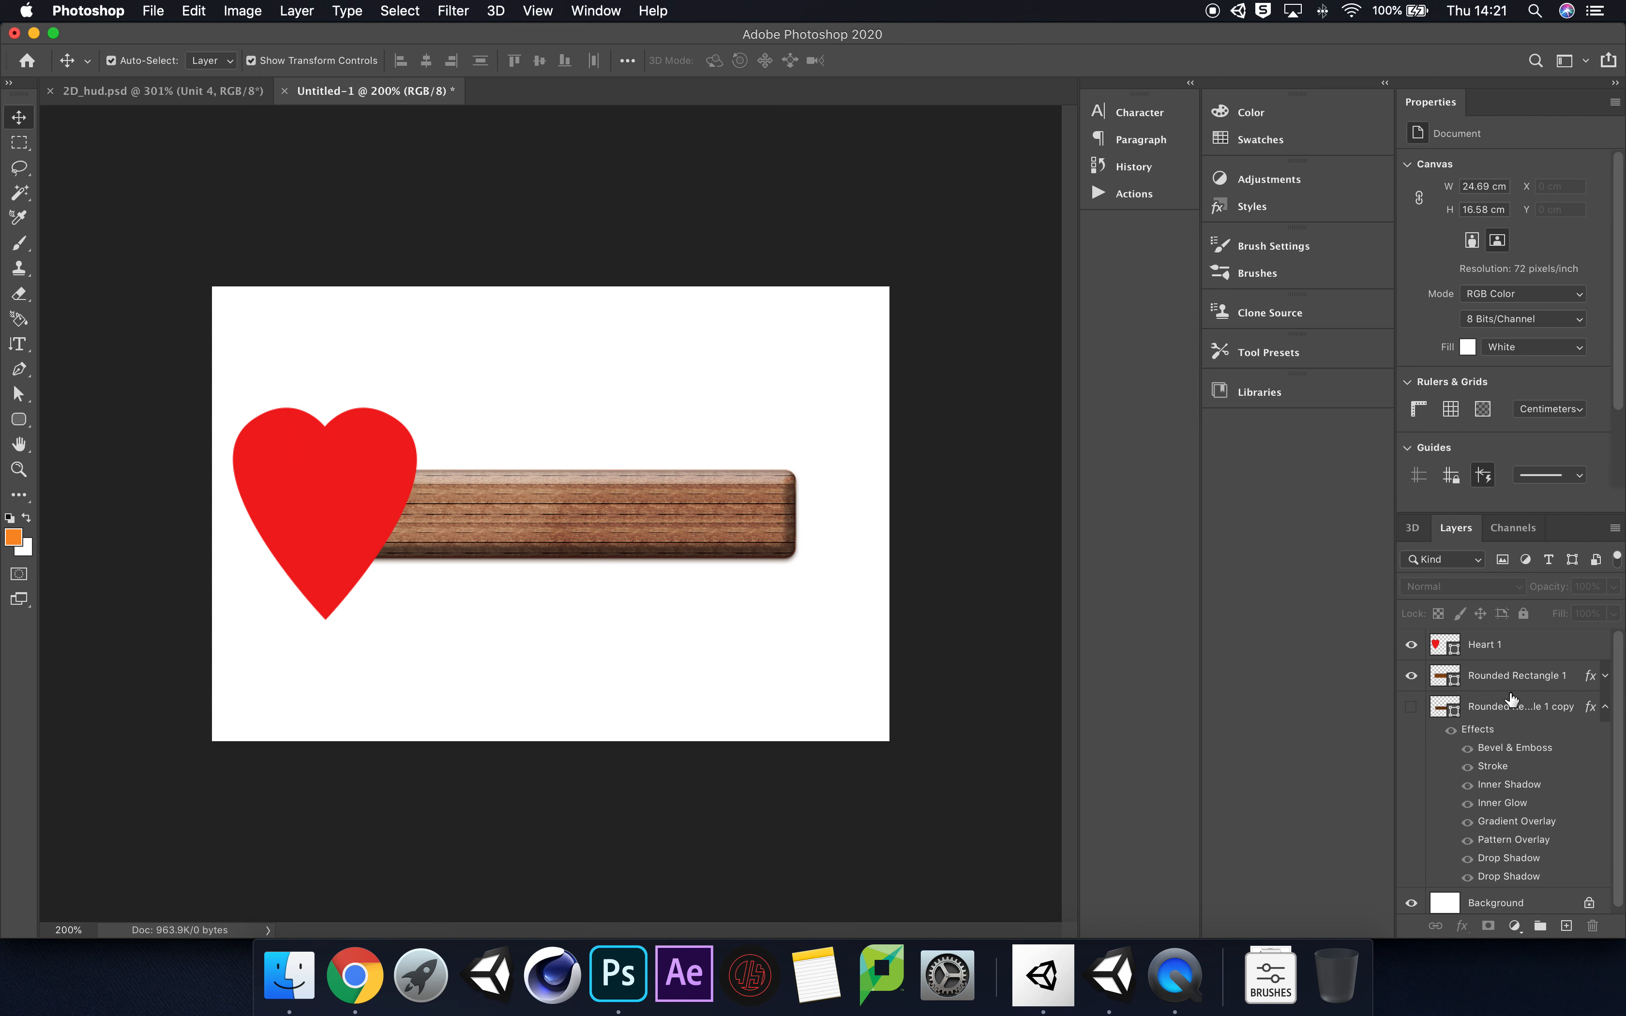
# Step: Compare the two glossy red style presets on the Heart 1 layer, and apply the one with the red outer glow
pyautogui.click(1536, 650)
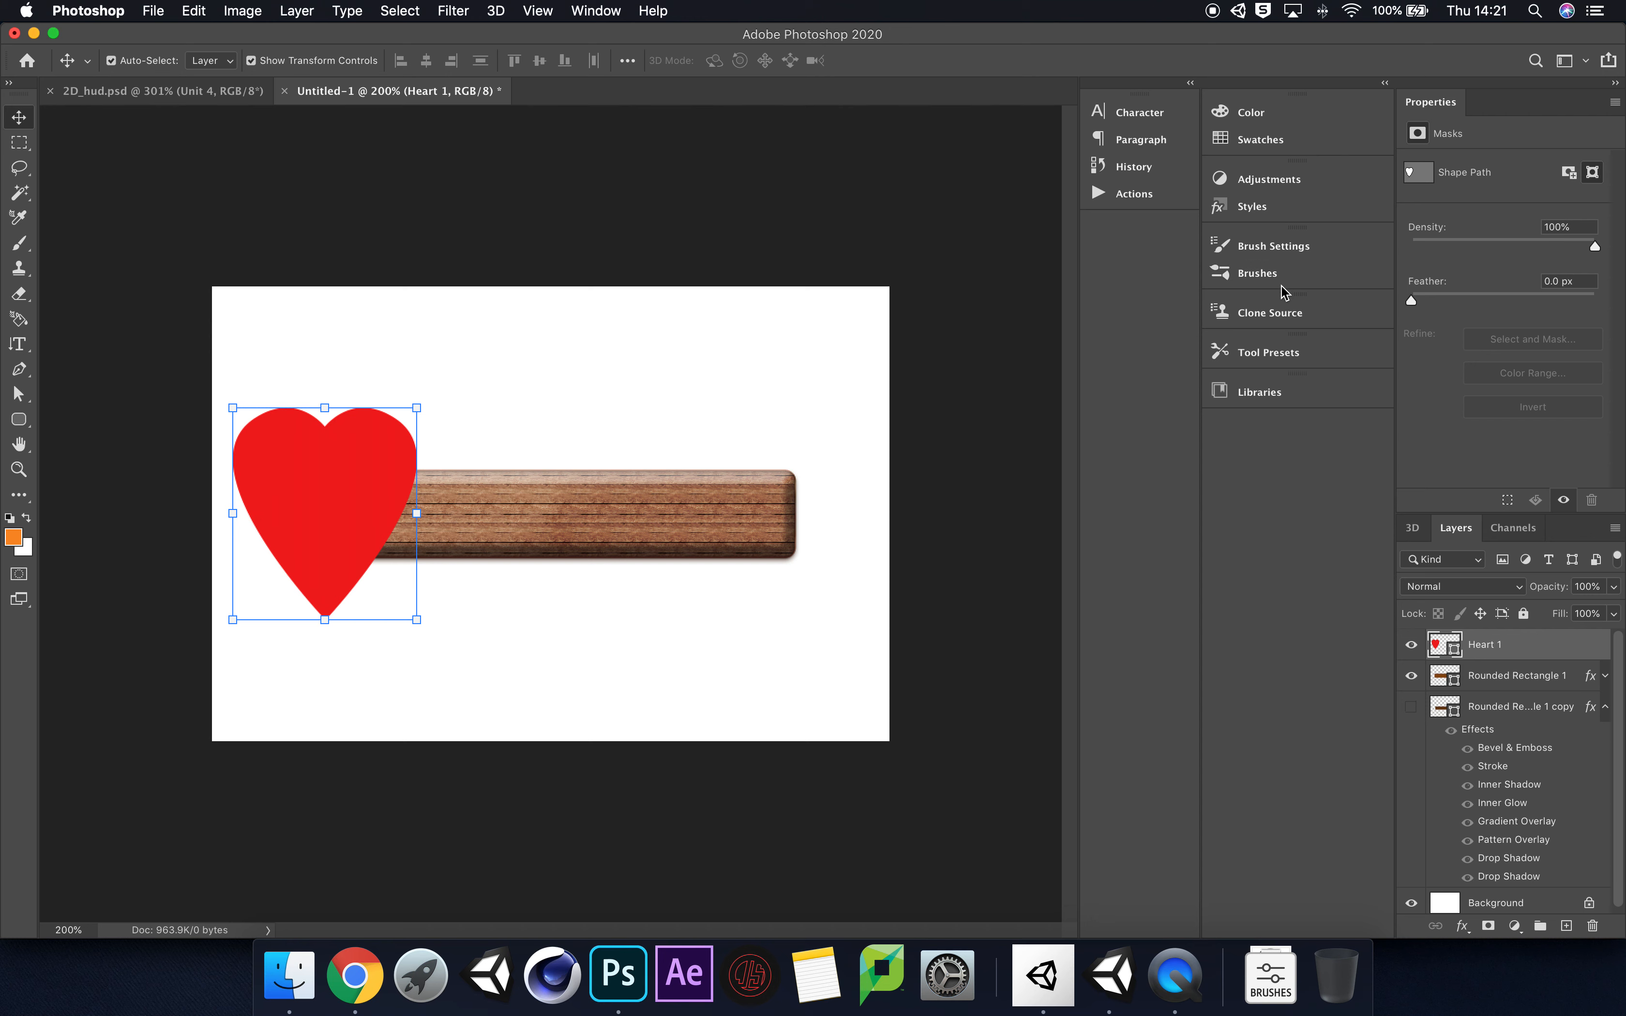
pyautogui.click(1263, 211)
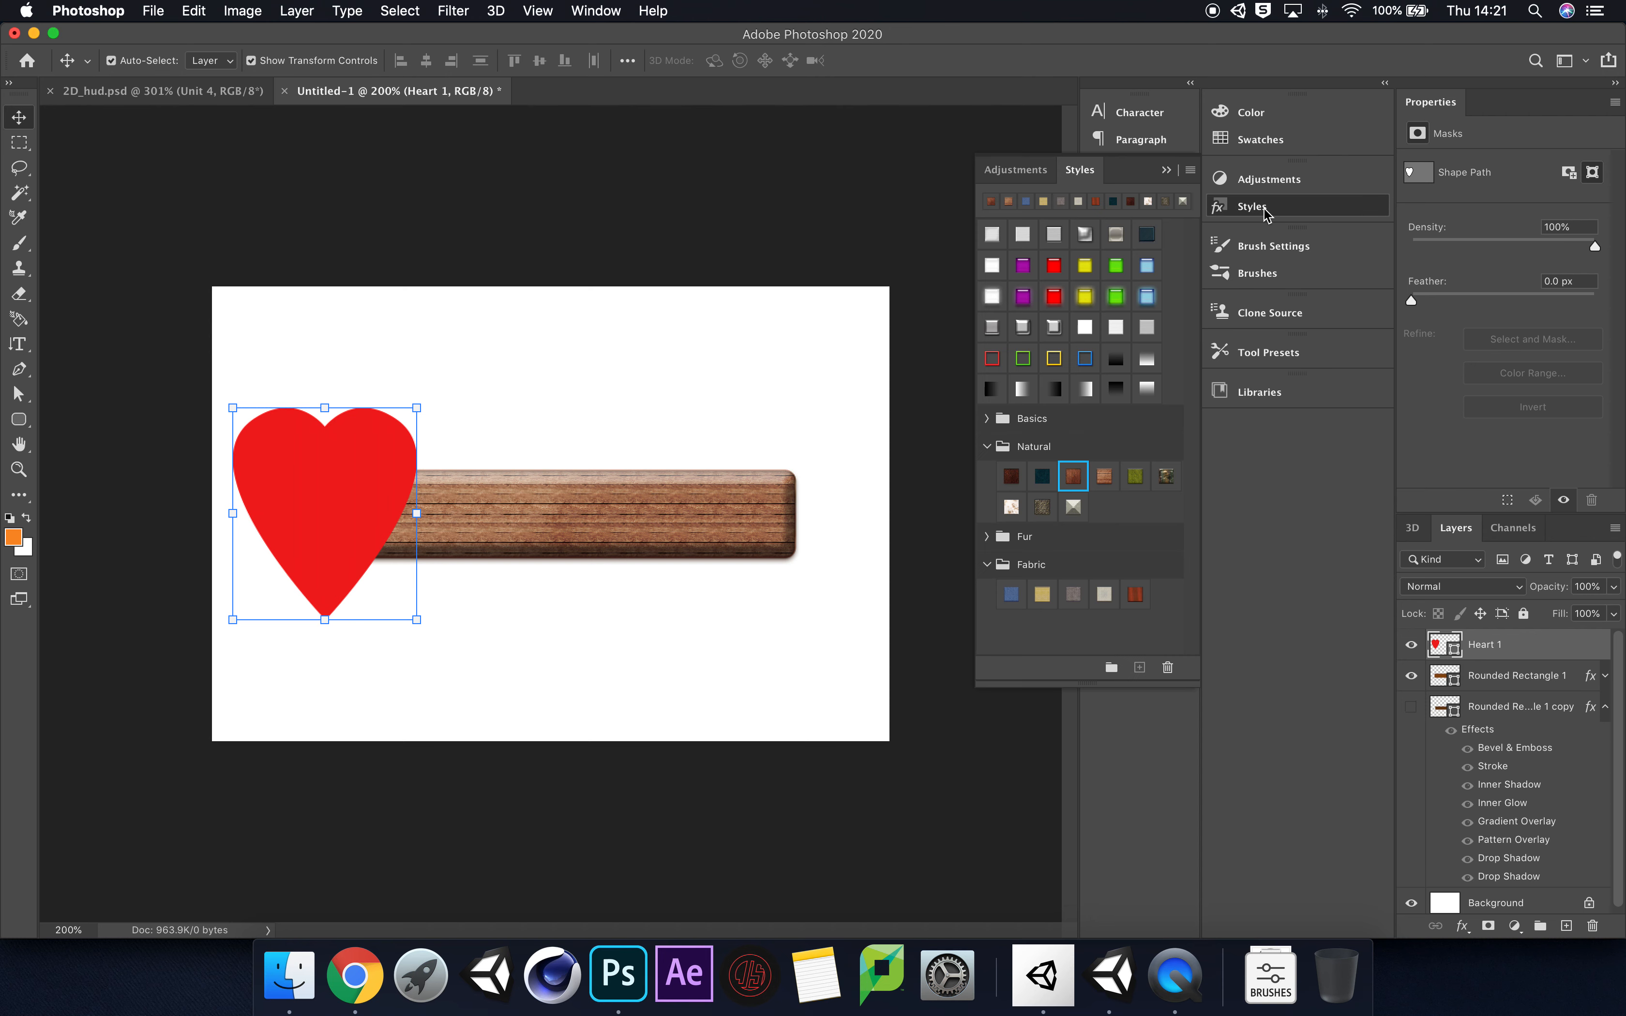
pyautogui.click(1059, 300)
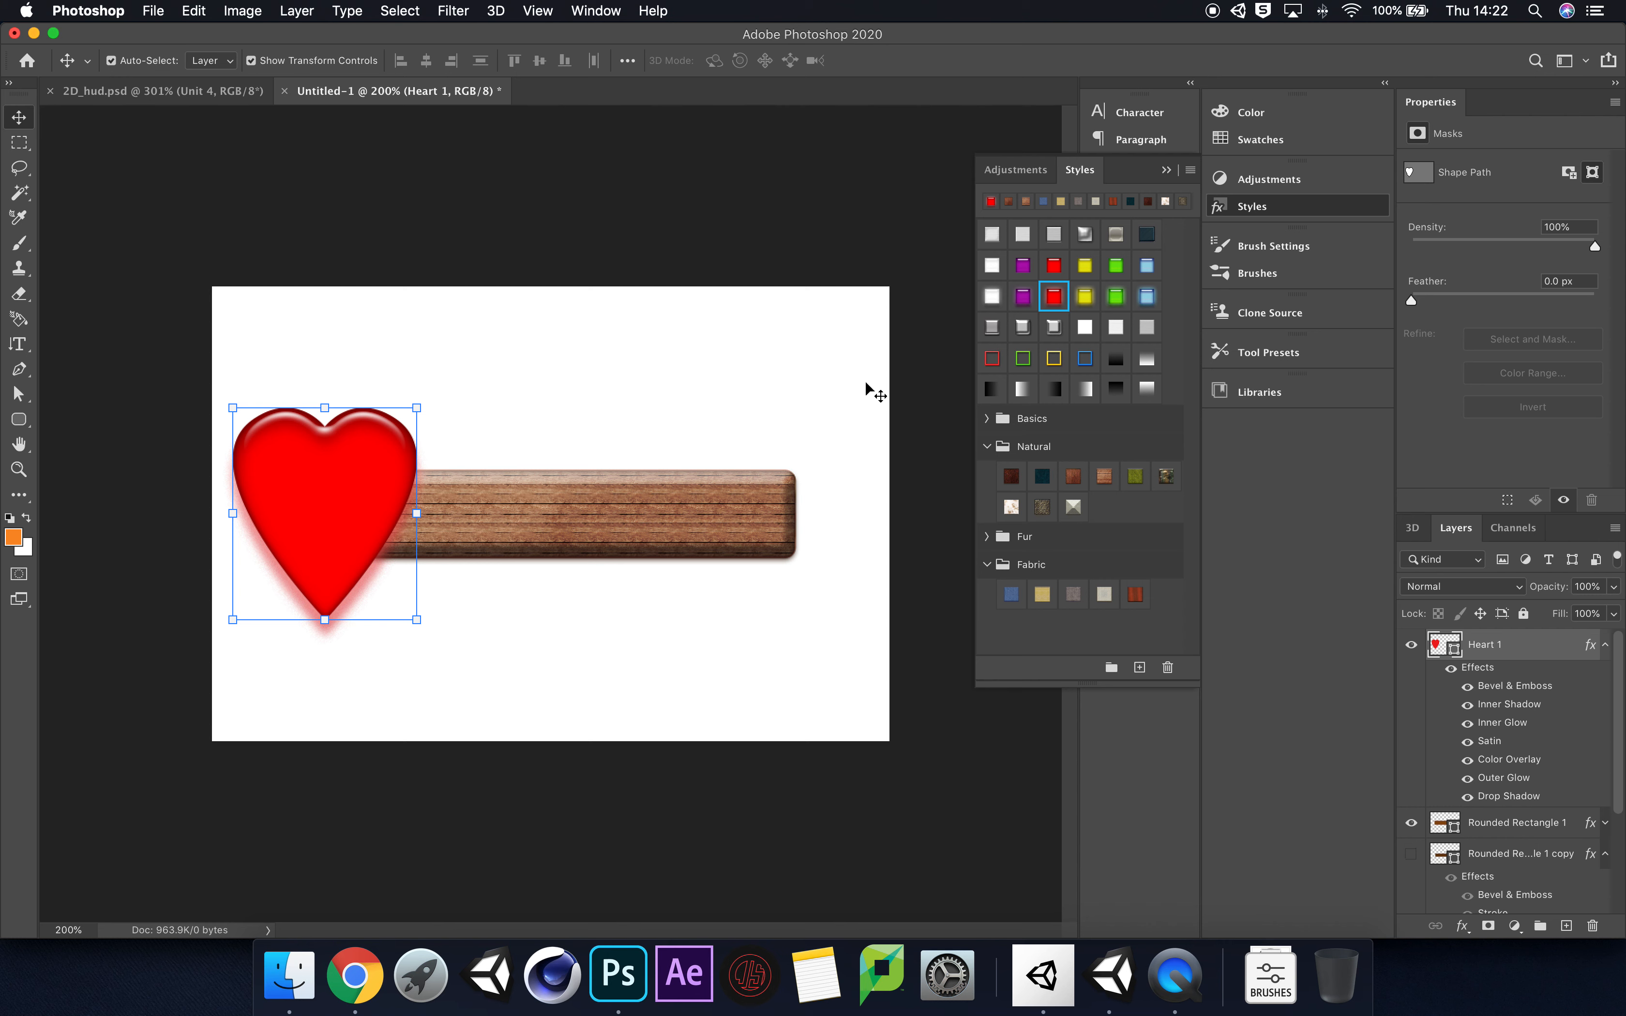
pyautogui.click(1062, 265)
pyautogui.click(1055, 297)
# Step: Scale the heart to 84.74% and place it at about X 142, Y 235 px over the wooden bar's end
pyautogui.moveTo(349, 507); pyautogui.dragTo(396, 519)
pyautogui.moveTo(468, 415); pyautogui.dragTo(434, 446)
pyautogui.moveTo(391, 517); pyautogui.dragTo(393, 516)
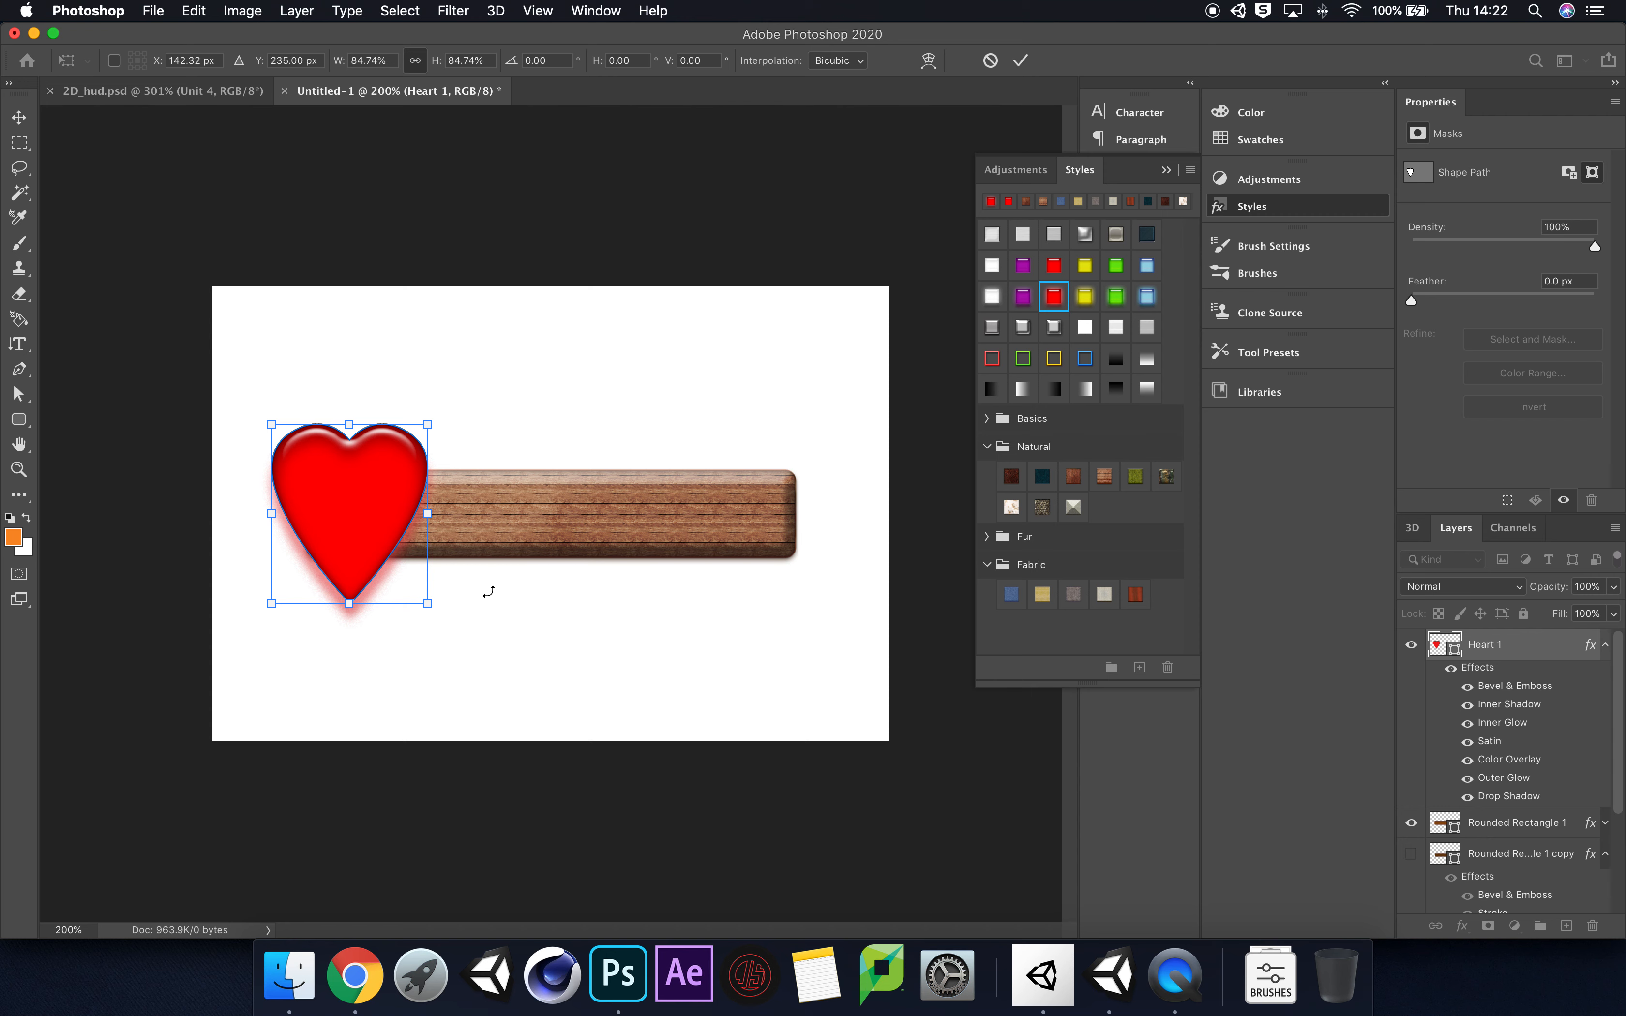
pyautogui.press('Return')
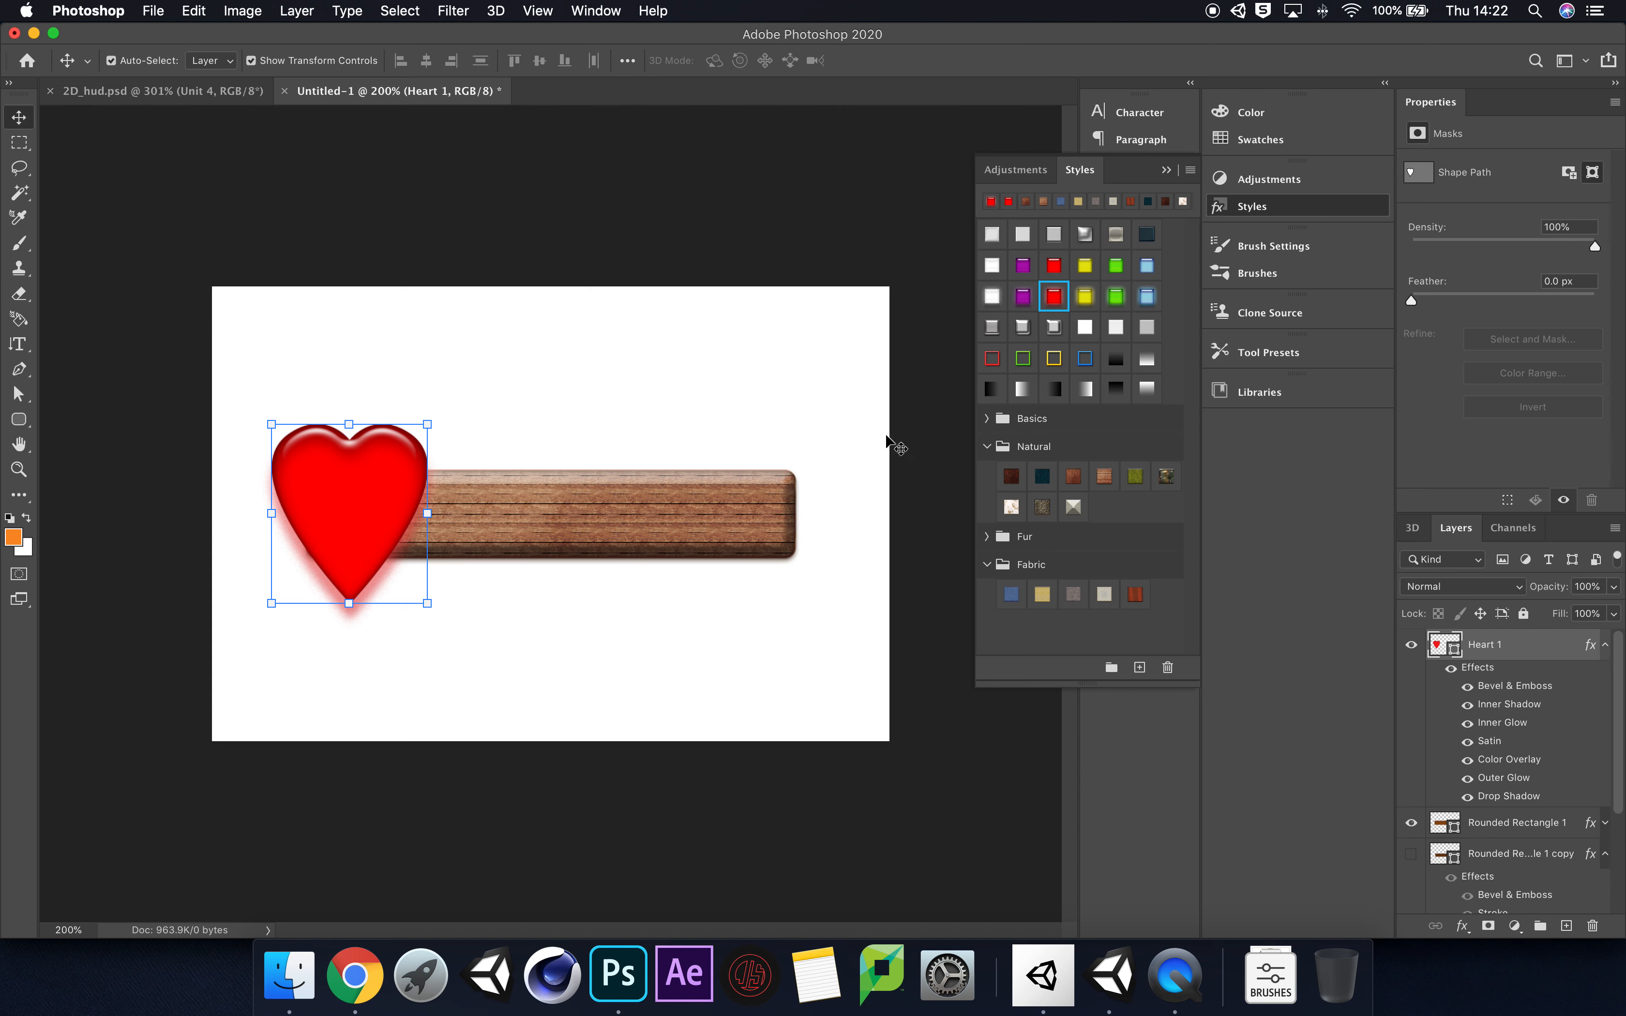
pyautogui.click(1166, 170)
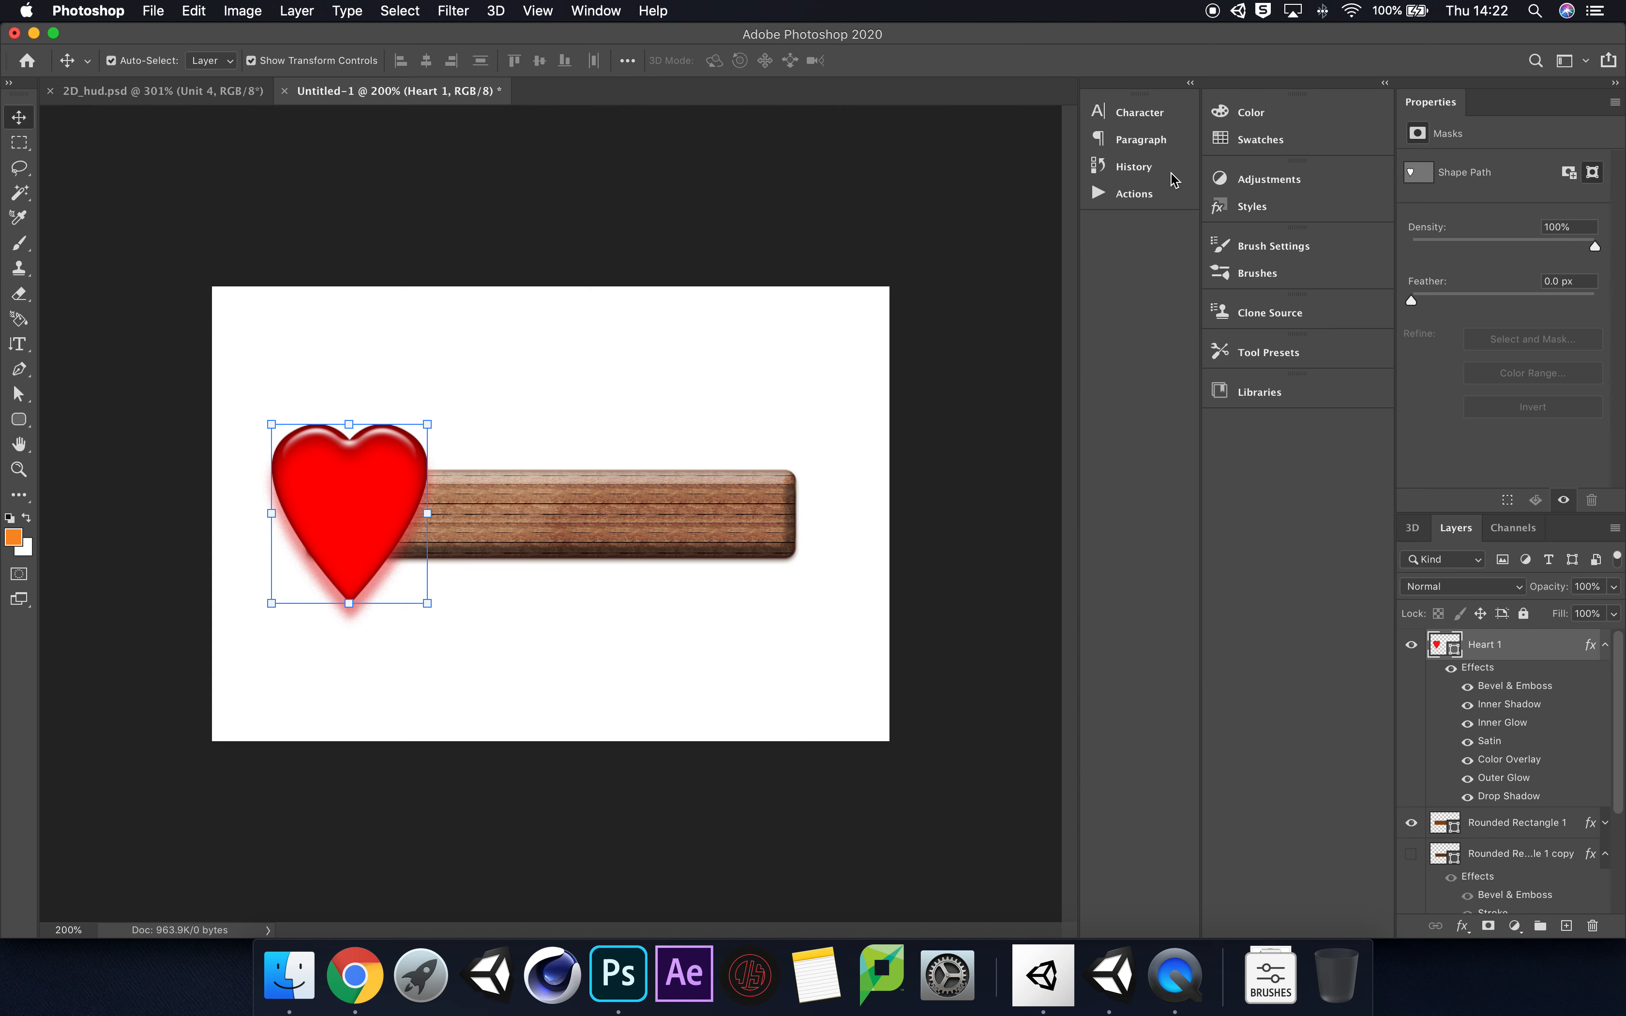
# Step: Scale the heart to 107.08% and place it at about X 135, Y 245 px over the wooden bar's end
pyautogui.click(540, 613)
pyautogui.click(357, 497)
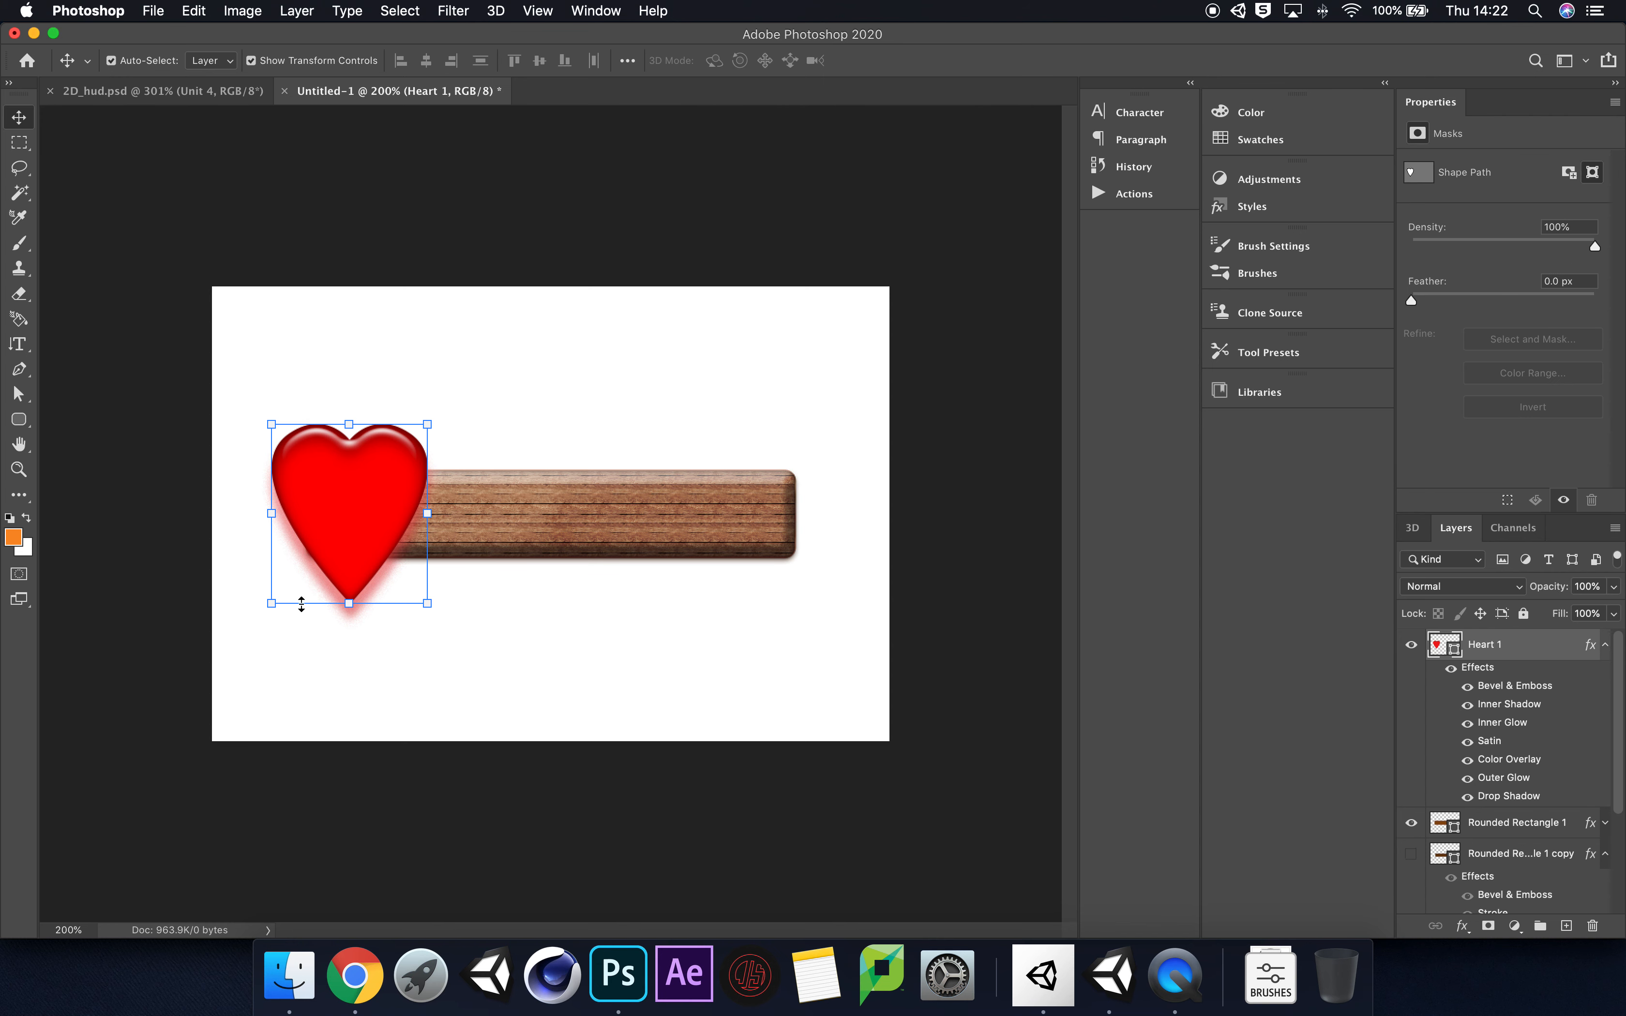
pyautogui.moveTo(269, 607); pyautogui.dragTo(259, 620)
pyautogui.moveTo(406, 498); pyautogui.dragTo(403, 501)
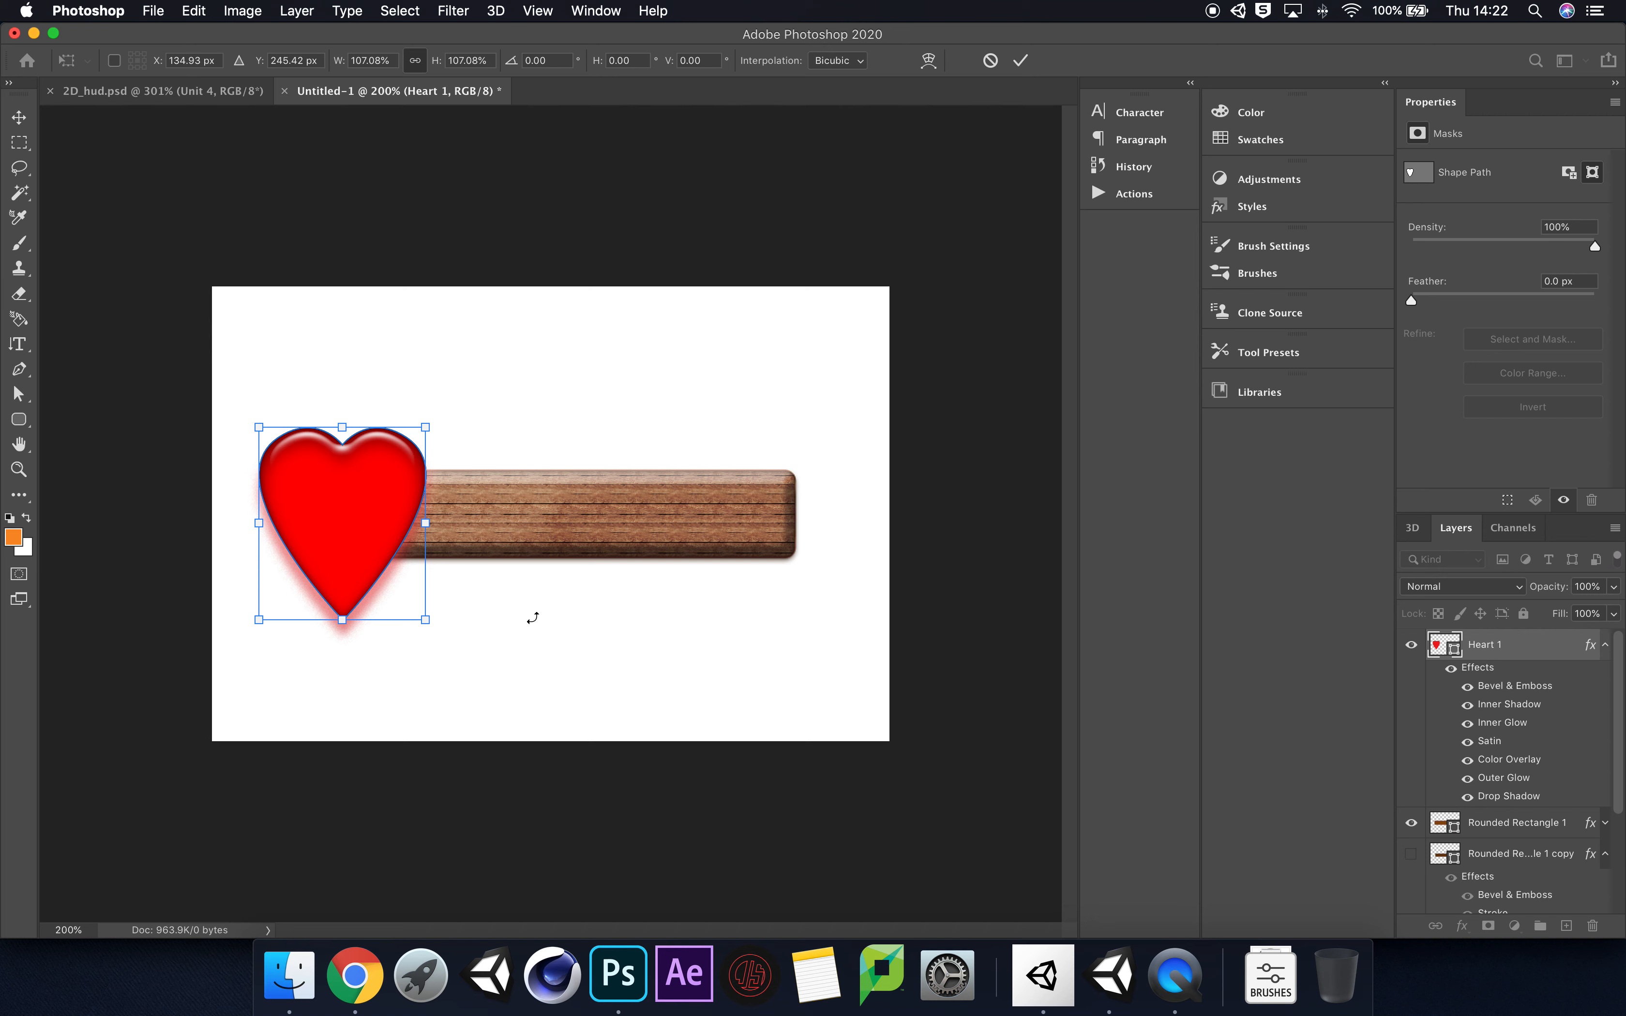
pyautogui.press('Return')
# Step: Collapse the effects lists of the heart and both wooden bar layers, leaving no layer selected
pyautogui.scroll(-2, 1620, 864)
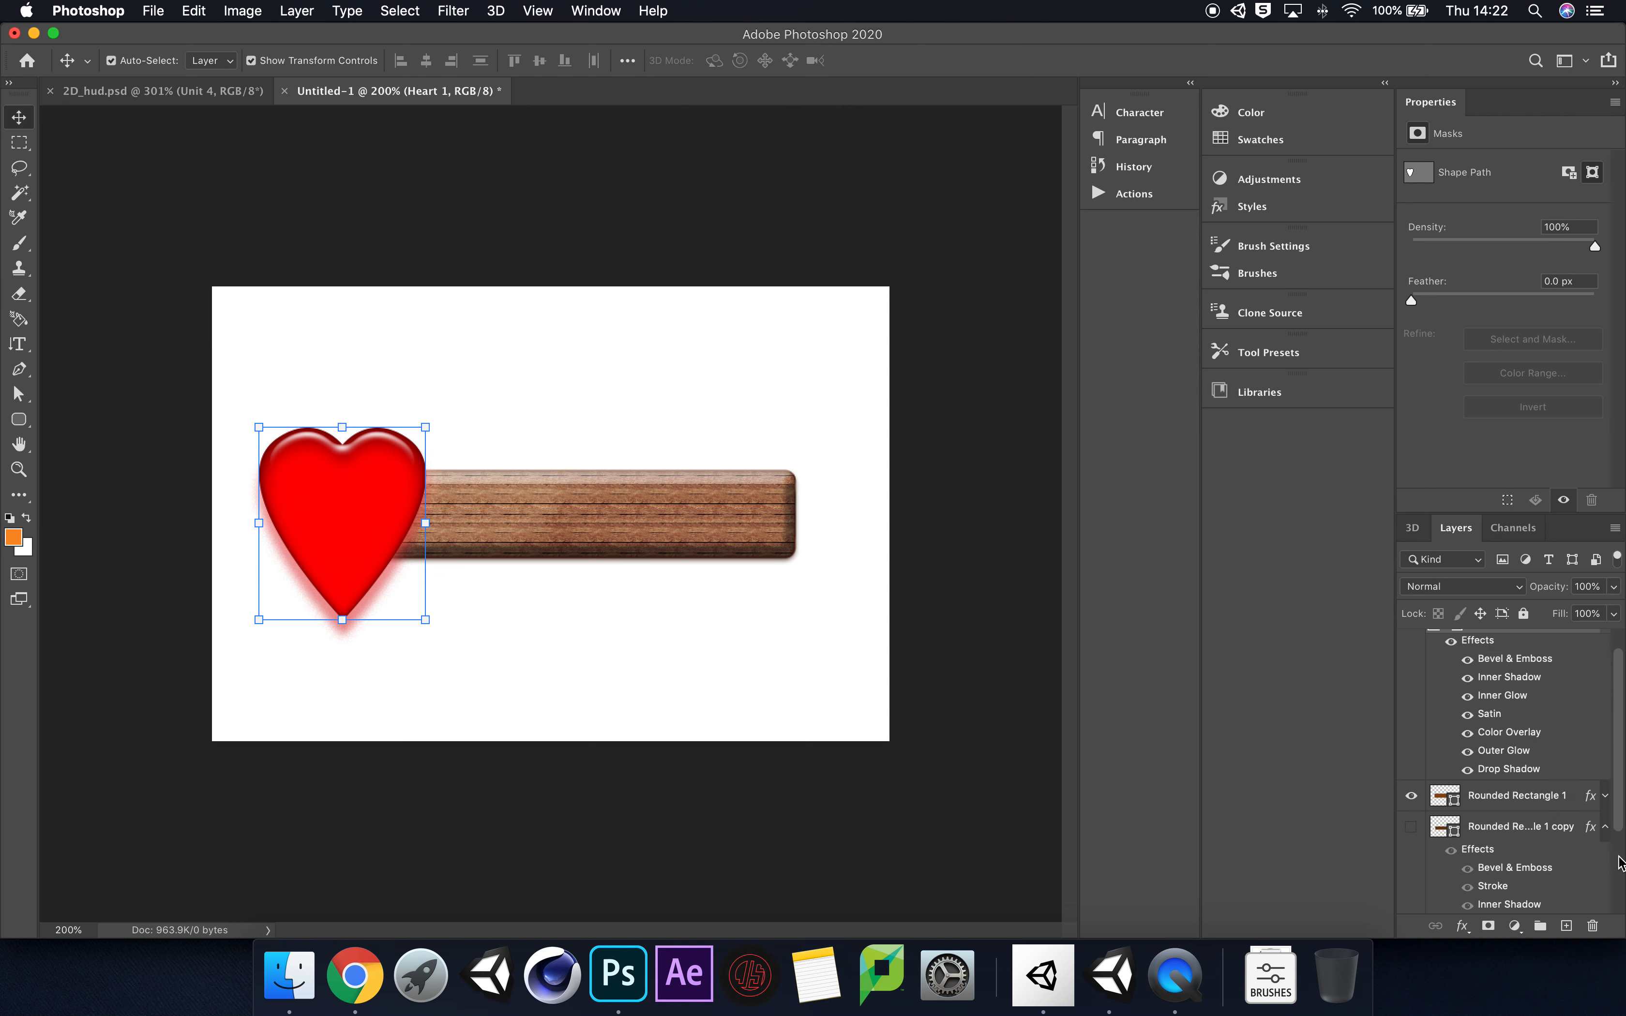
pyautogui.scroll(-3, 1619, 864)
pyautogui.click(1548, 899)
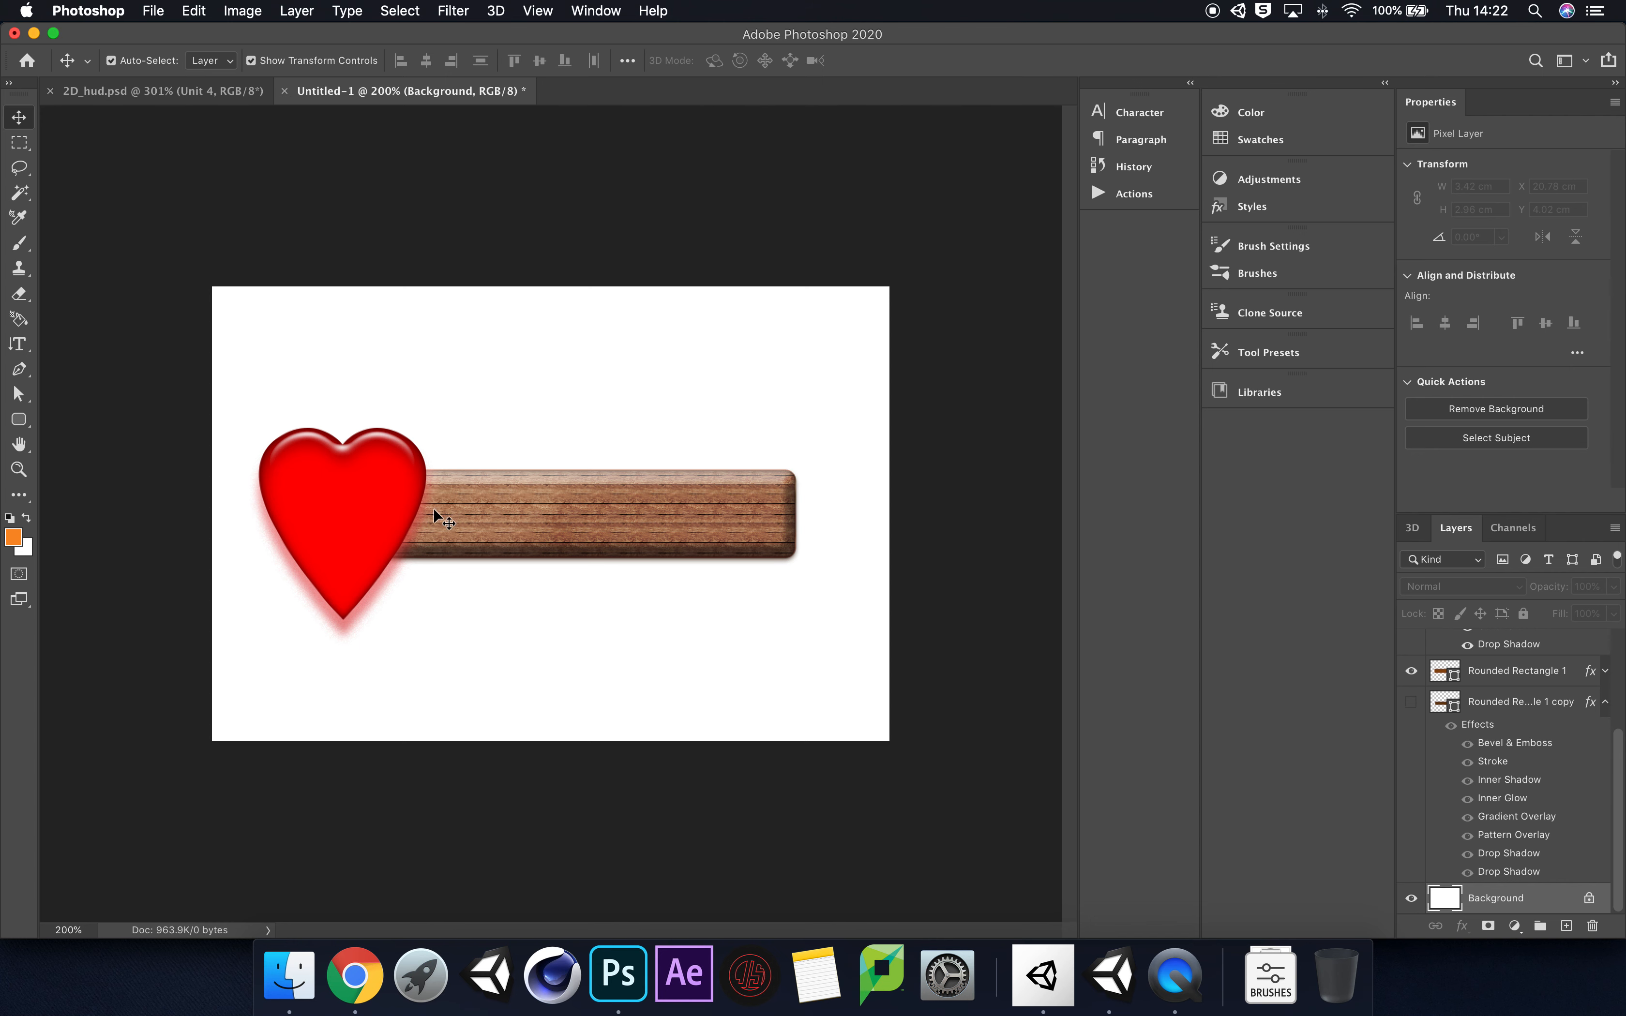
pyautogui.click(1606, 674)
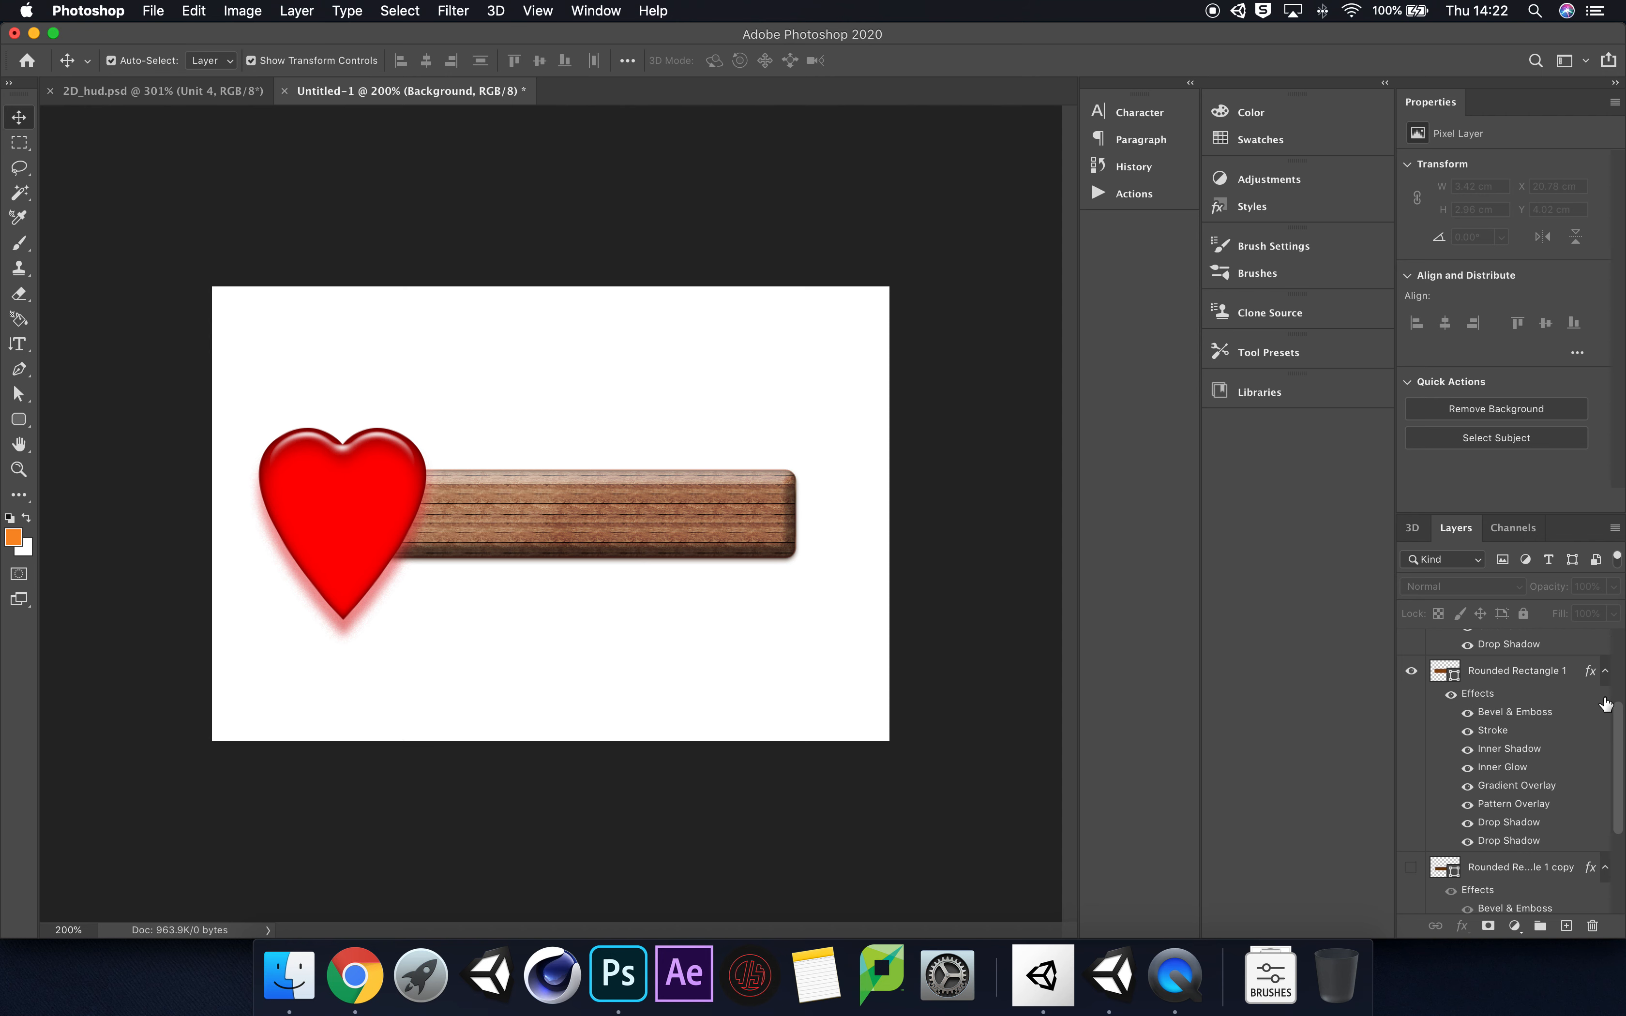
pyautogui.click(1605, 702)
pyautogui.click(1605, 679)
pyautogui.scroll(3, 1613, 773)
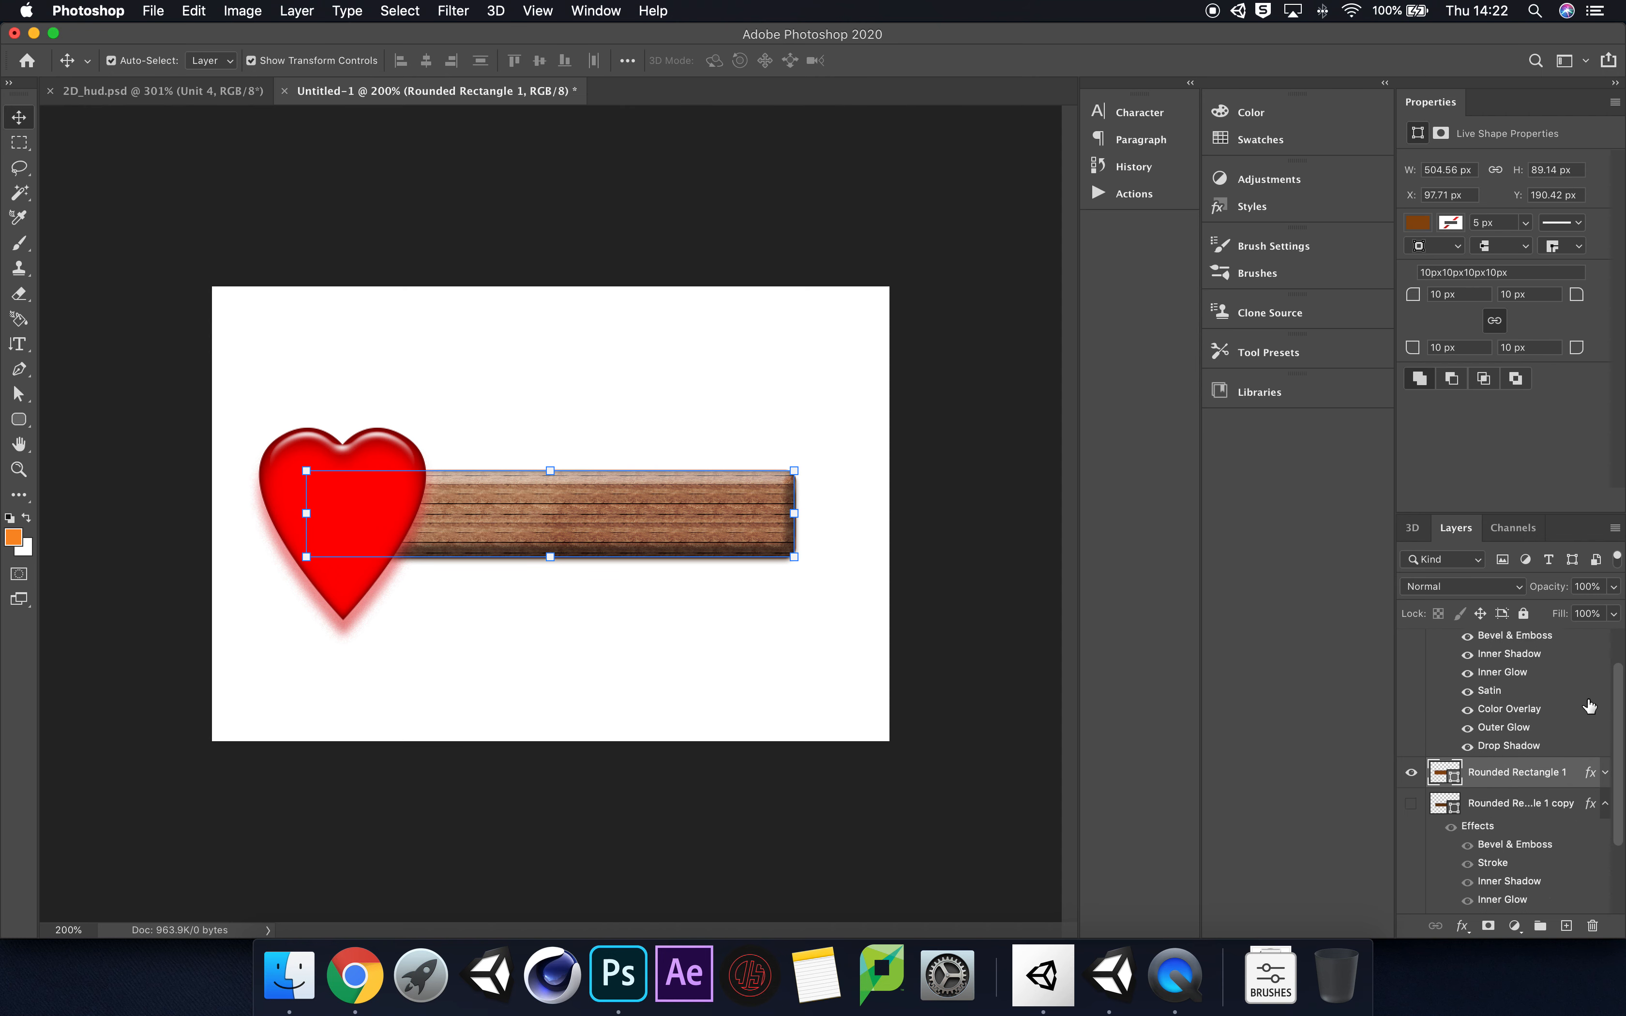
pyautogui.click(1605, 768)
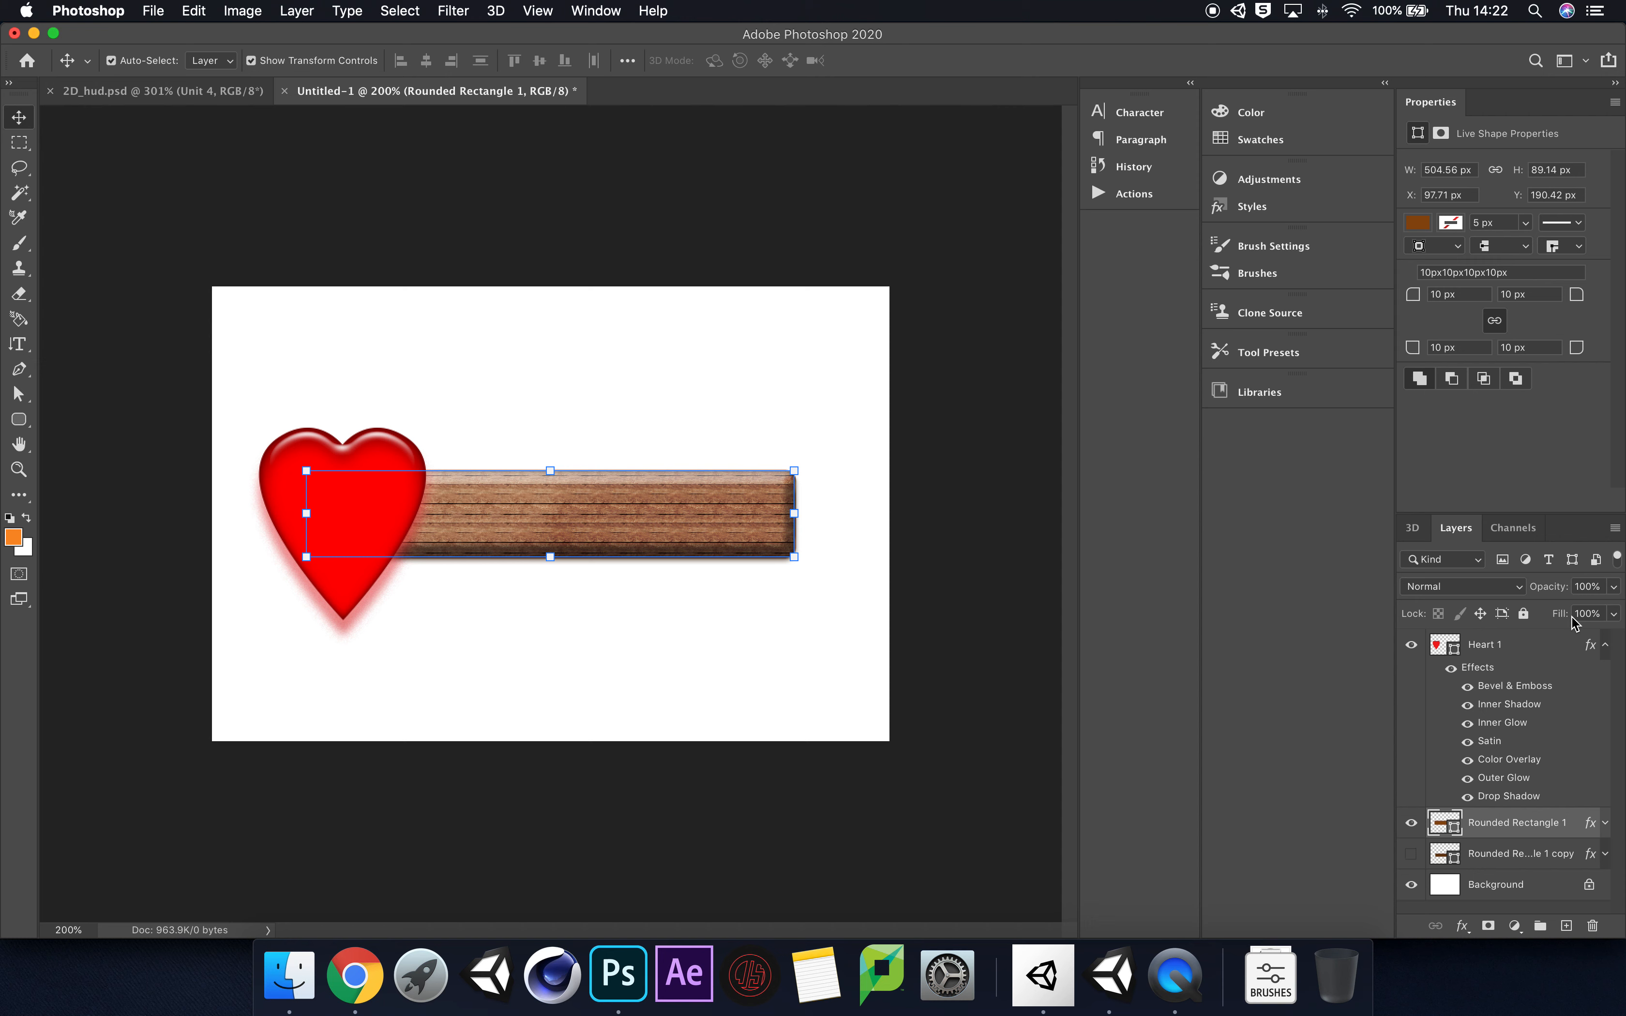
pyautogui.click(1606, 645)
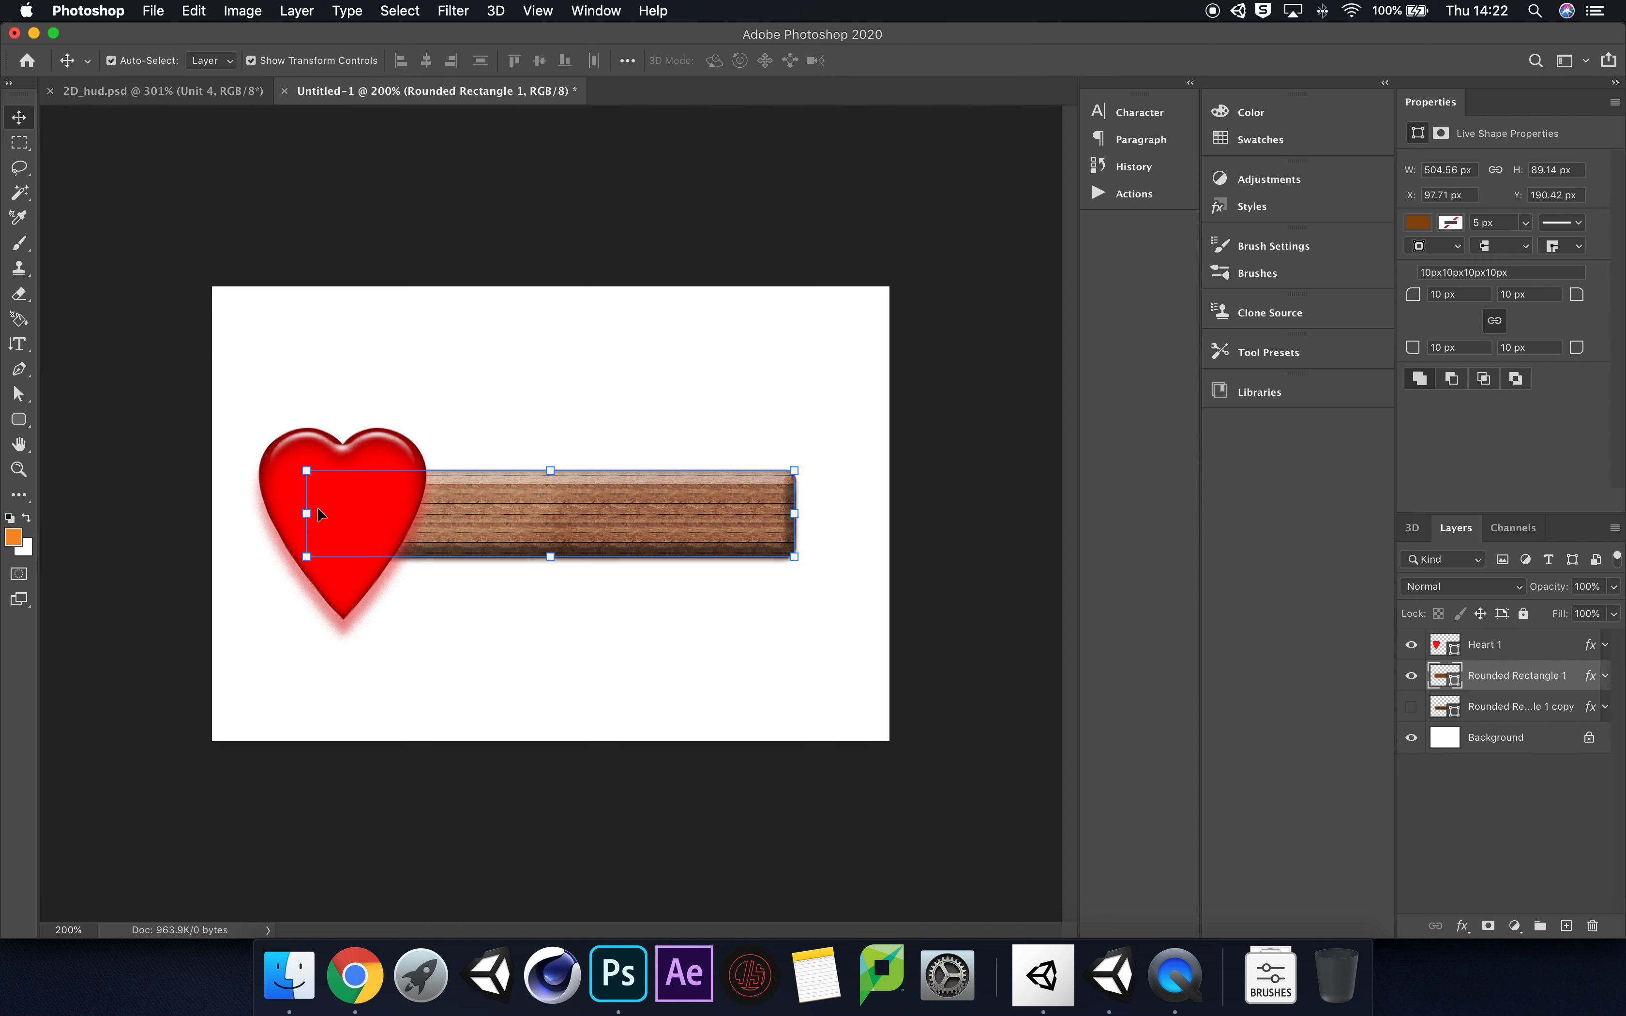
pyautogui.click(562, 619)
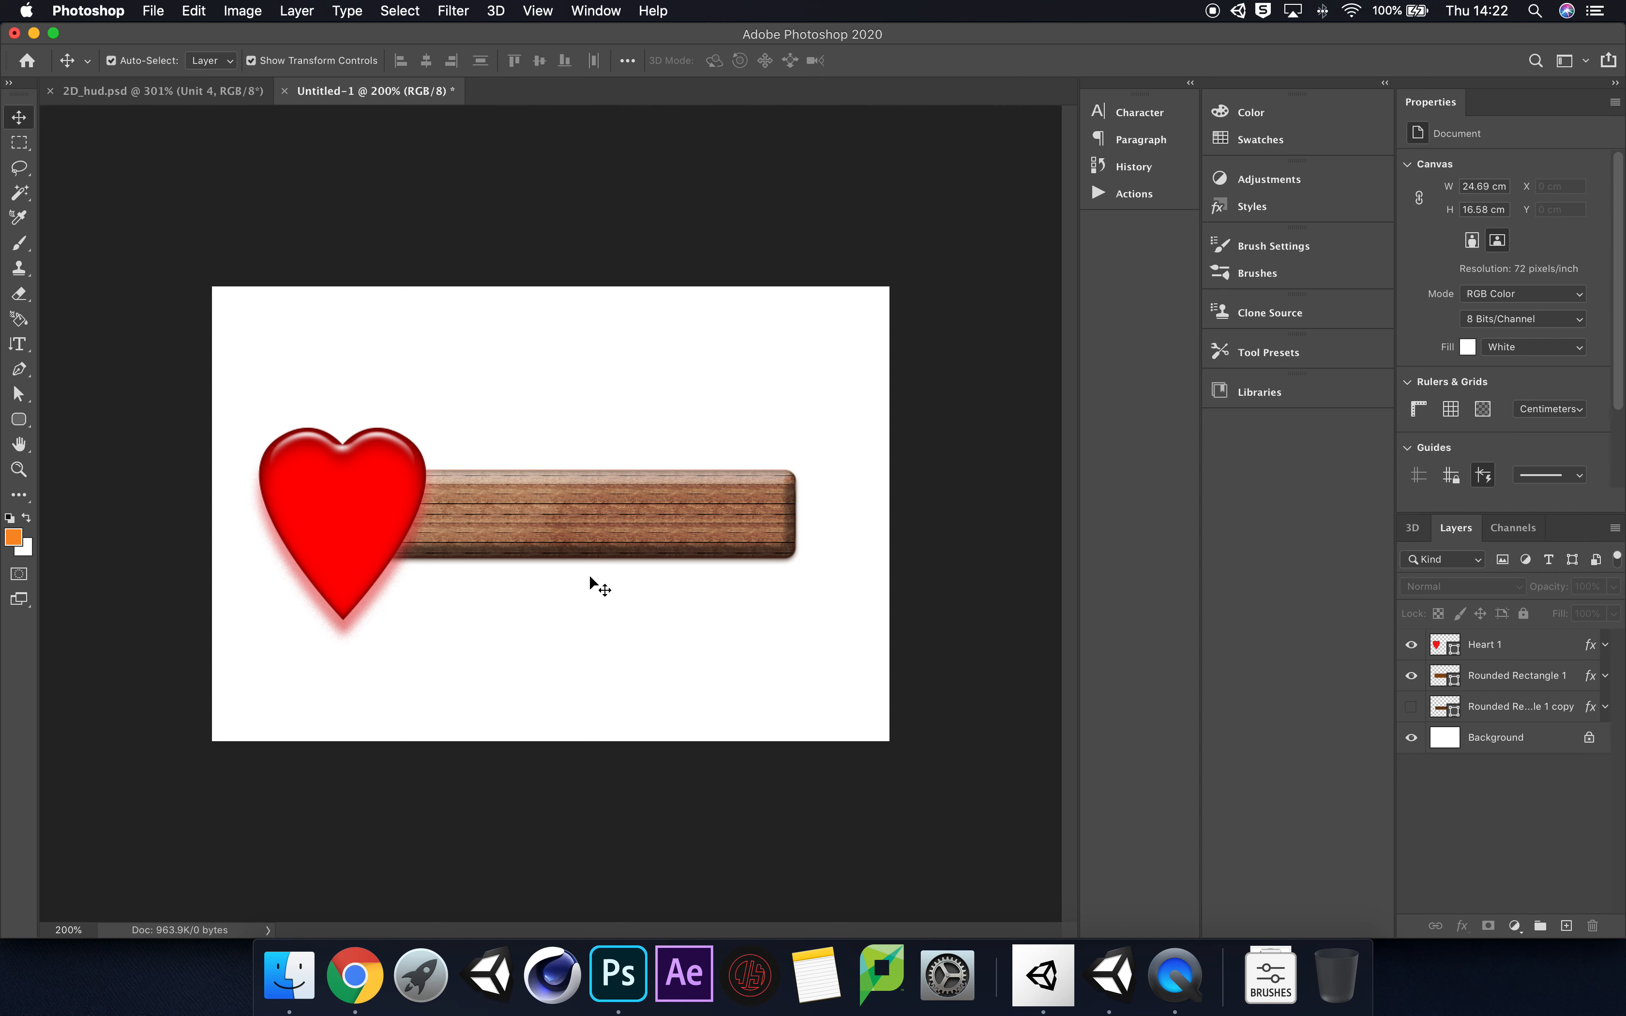
# Step: Draw an orange rounded rectangle about 88 × 52 px below the wooden bar and duplicate its layer four times
pyautogui.click(19, 420)
pyautogui.moveTo(514, 602); pyautogui.dragTo(600, 657)
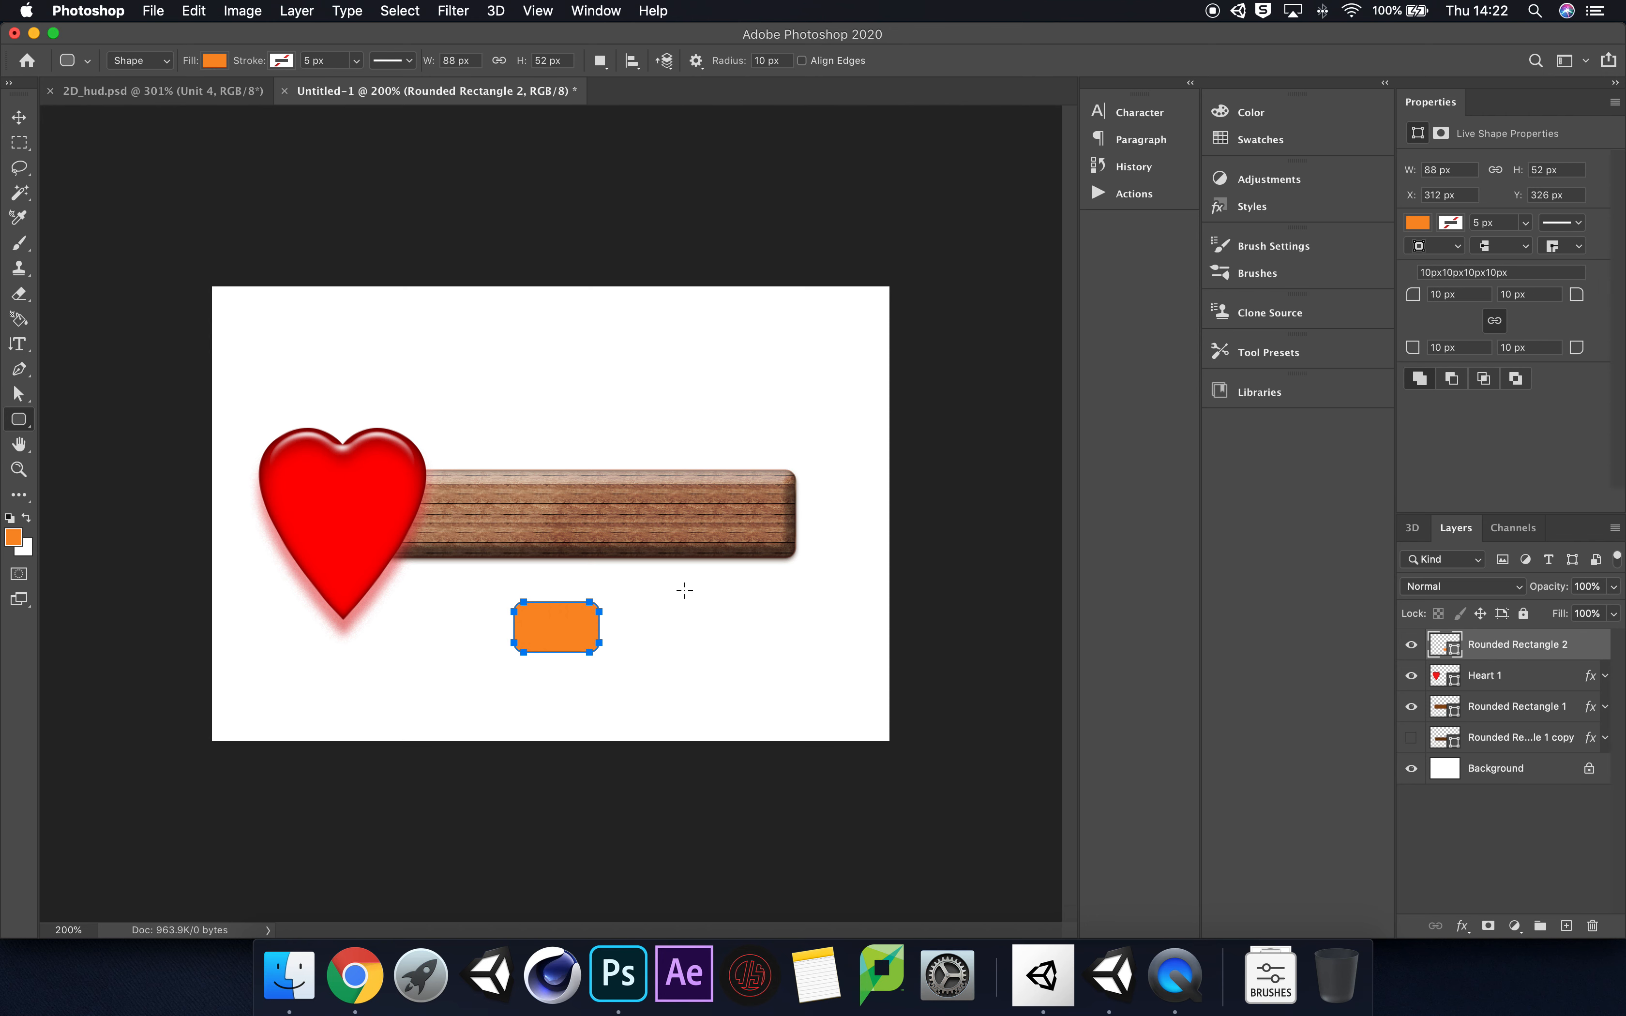
pyautogui.press('super+j')
pyautogui.press('super+j')
pyautogui.press('super+j')
pyautogui.press('super+j')
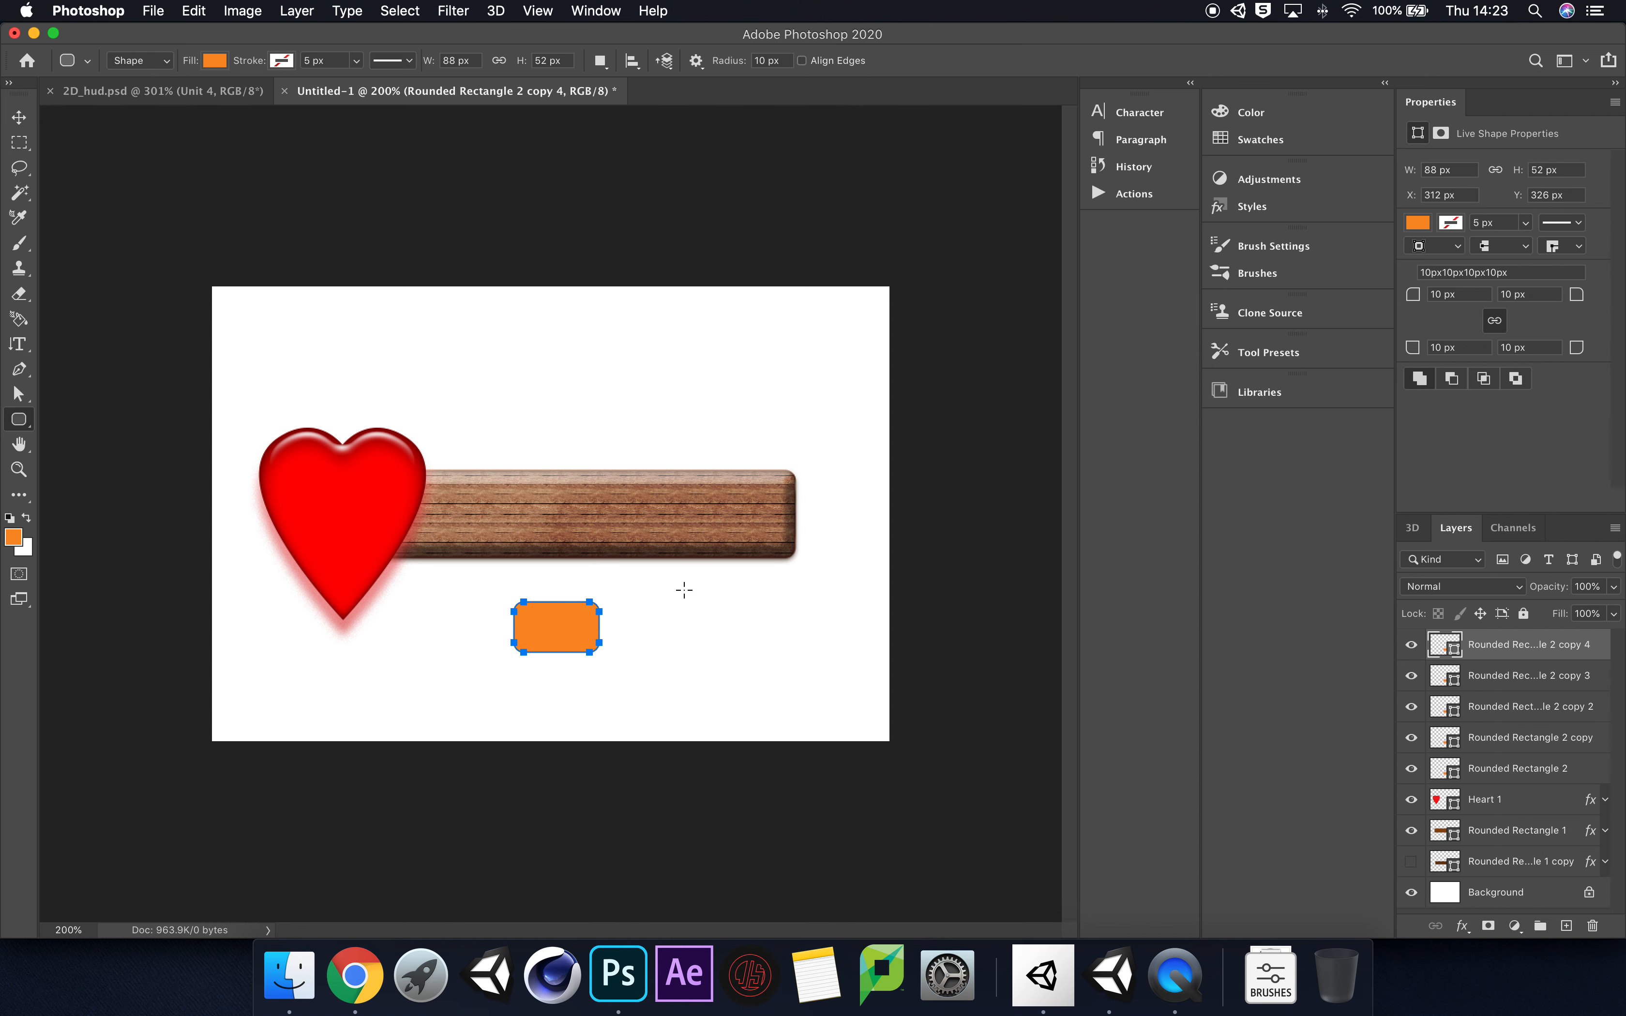
# Step: Spread the stacked orange rectangles into a tight, evenly spaced horizontal row of four below the wooden bar
pyautogui.click(19, 117)
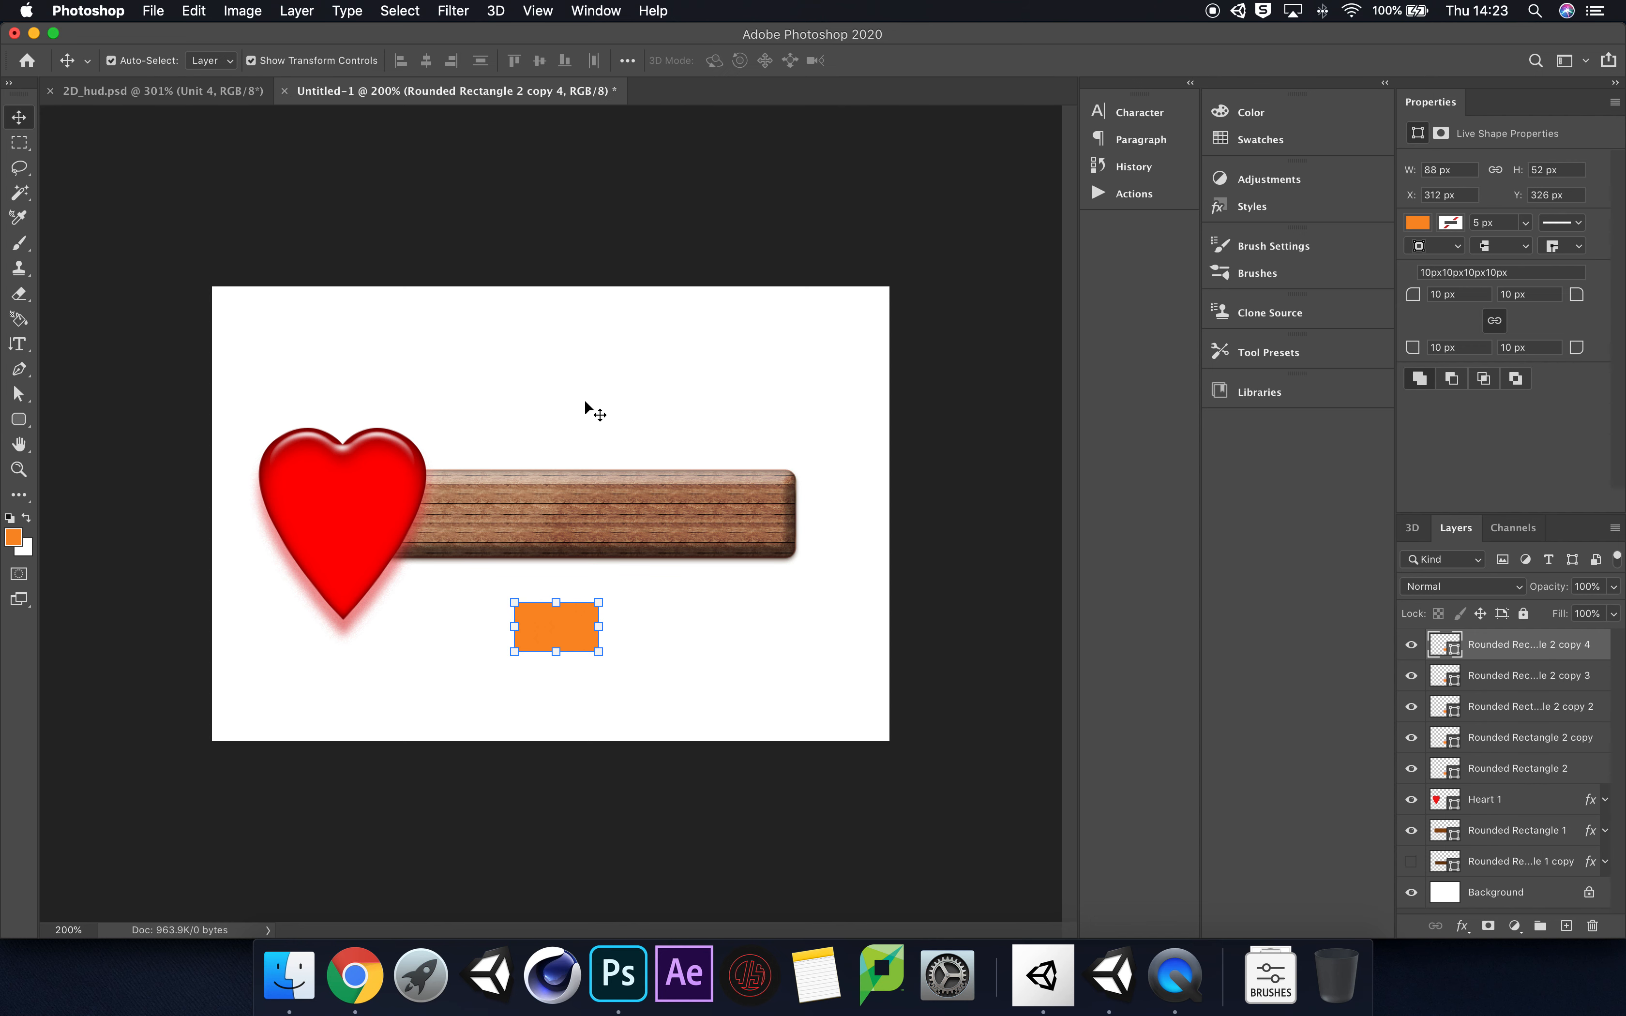
pyautogui.moveTo(558, 632); pyautogui.dragTo(790, 638)
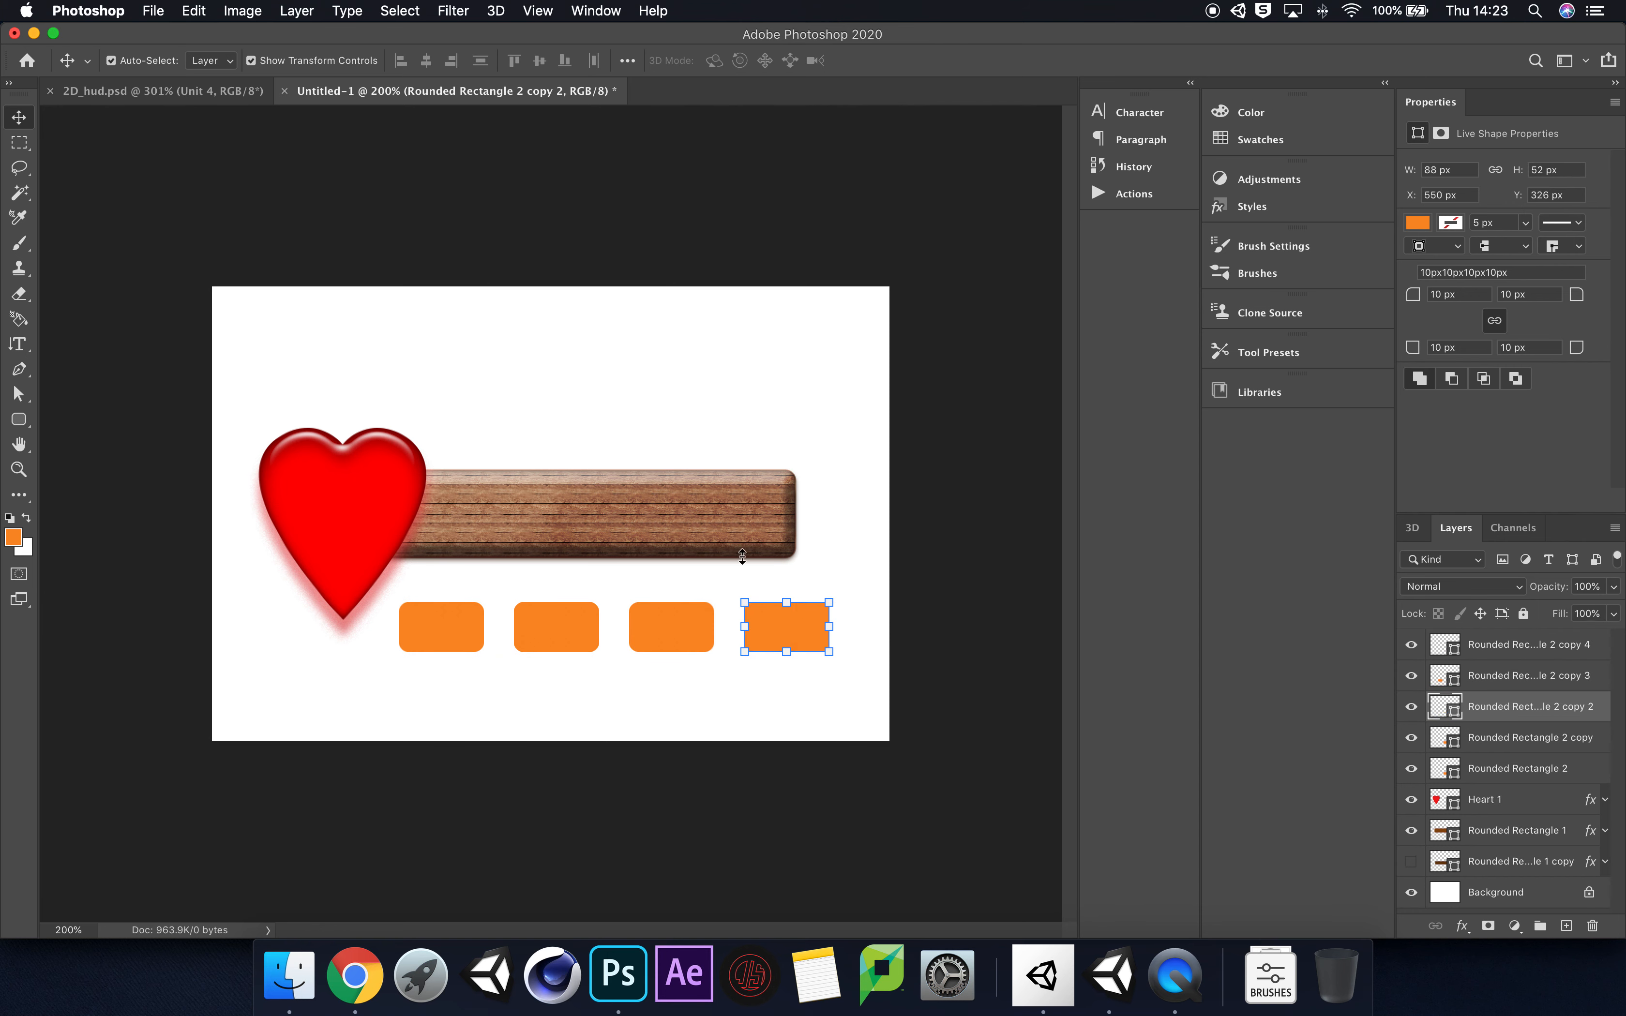
pyautogui.moveTo(444, 632); pyautogui.dragTo(459, 634)
pyautogui.click(679, 642)
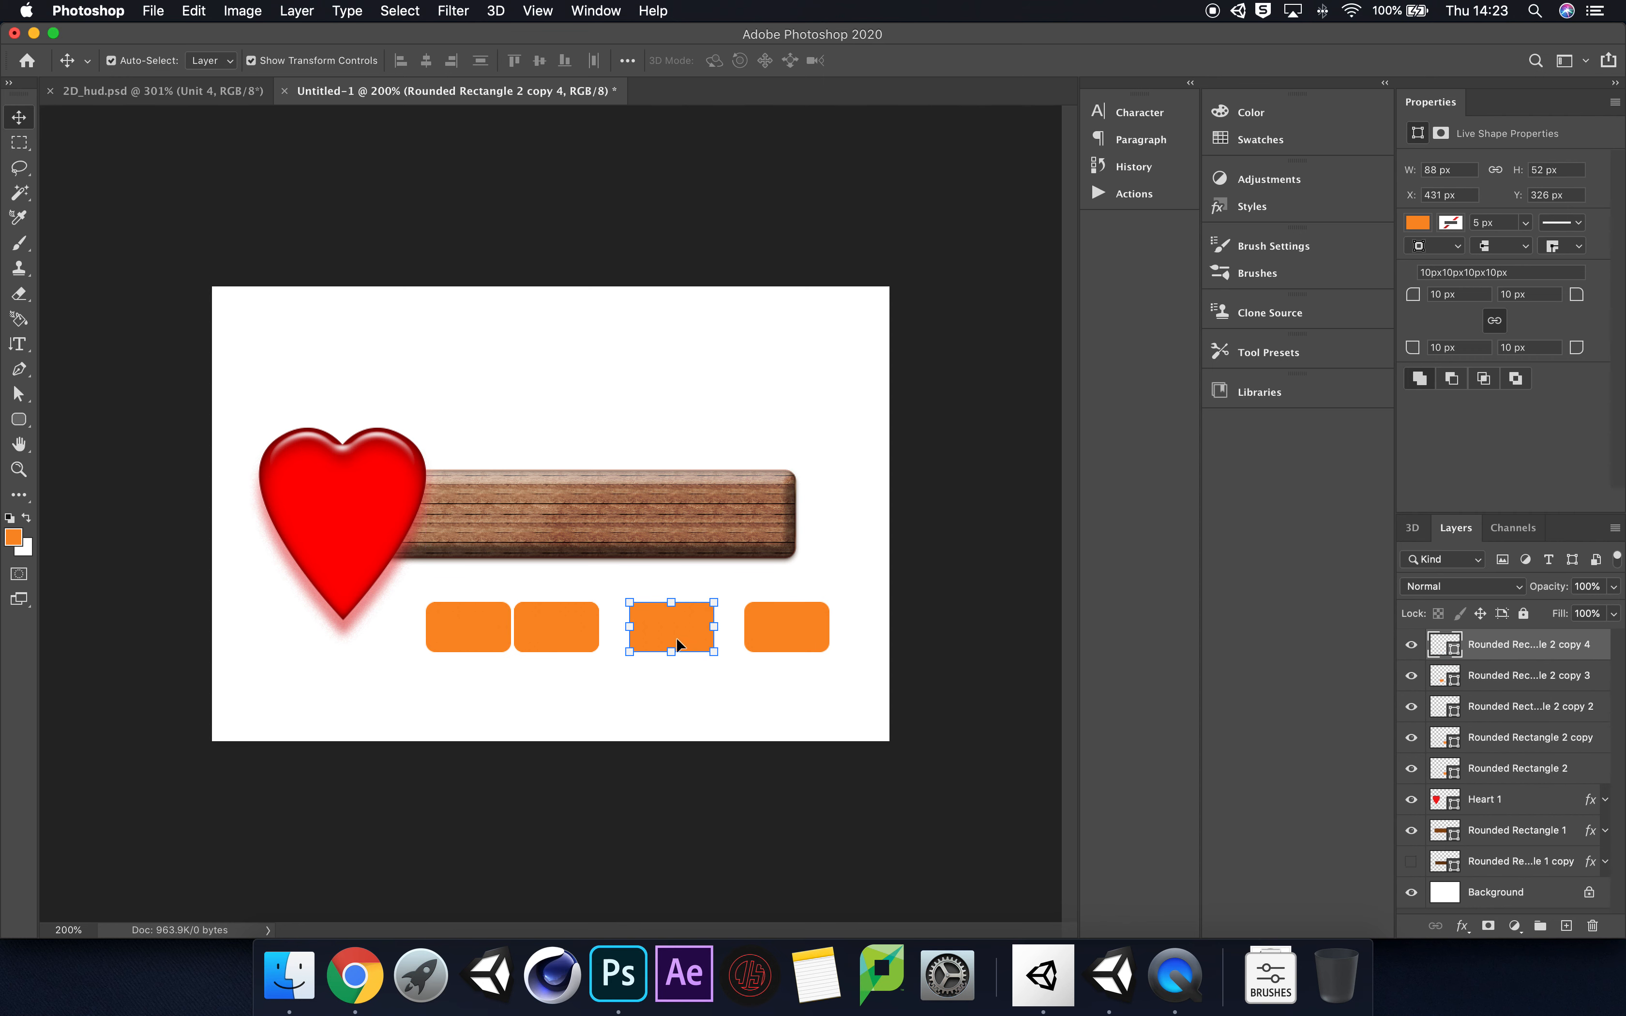
pyautogui.moveTo(677, 641); pyautogui.dragTo(669, 642)
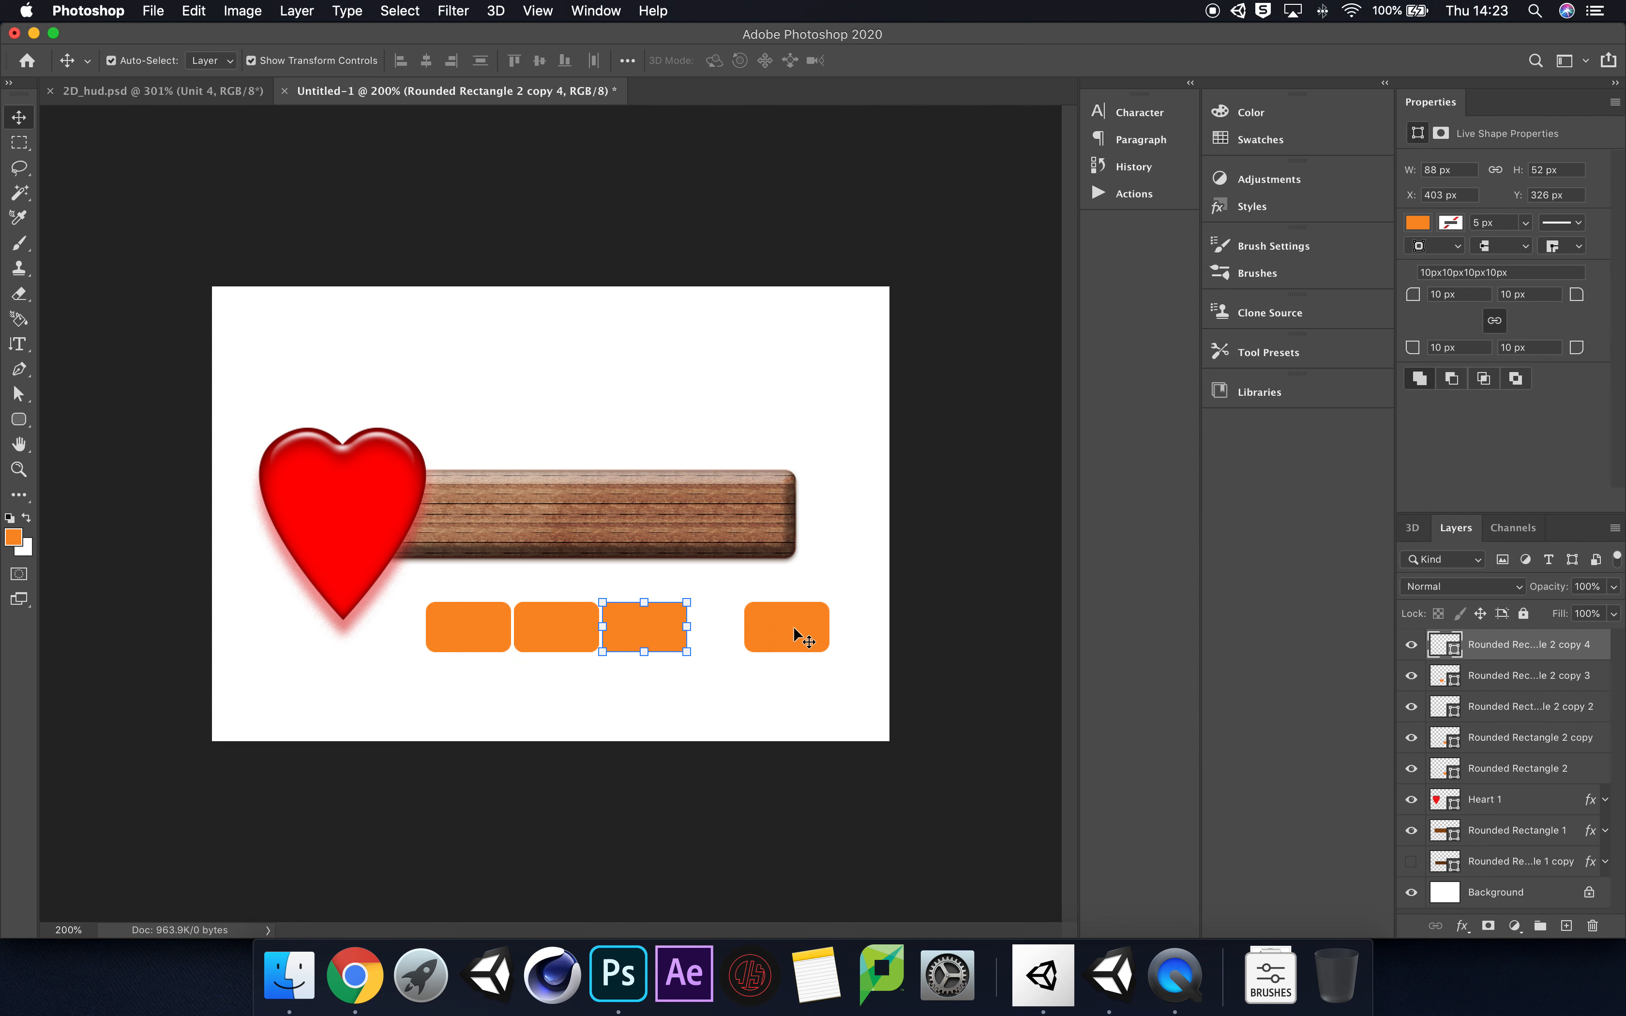
pyautogui.click(790, 635)
pyautogui.moveTo(789, 635); pyautogui.dragTo(754, 635)
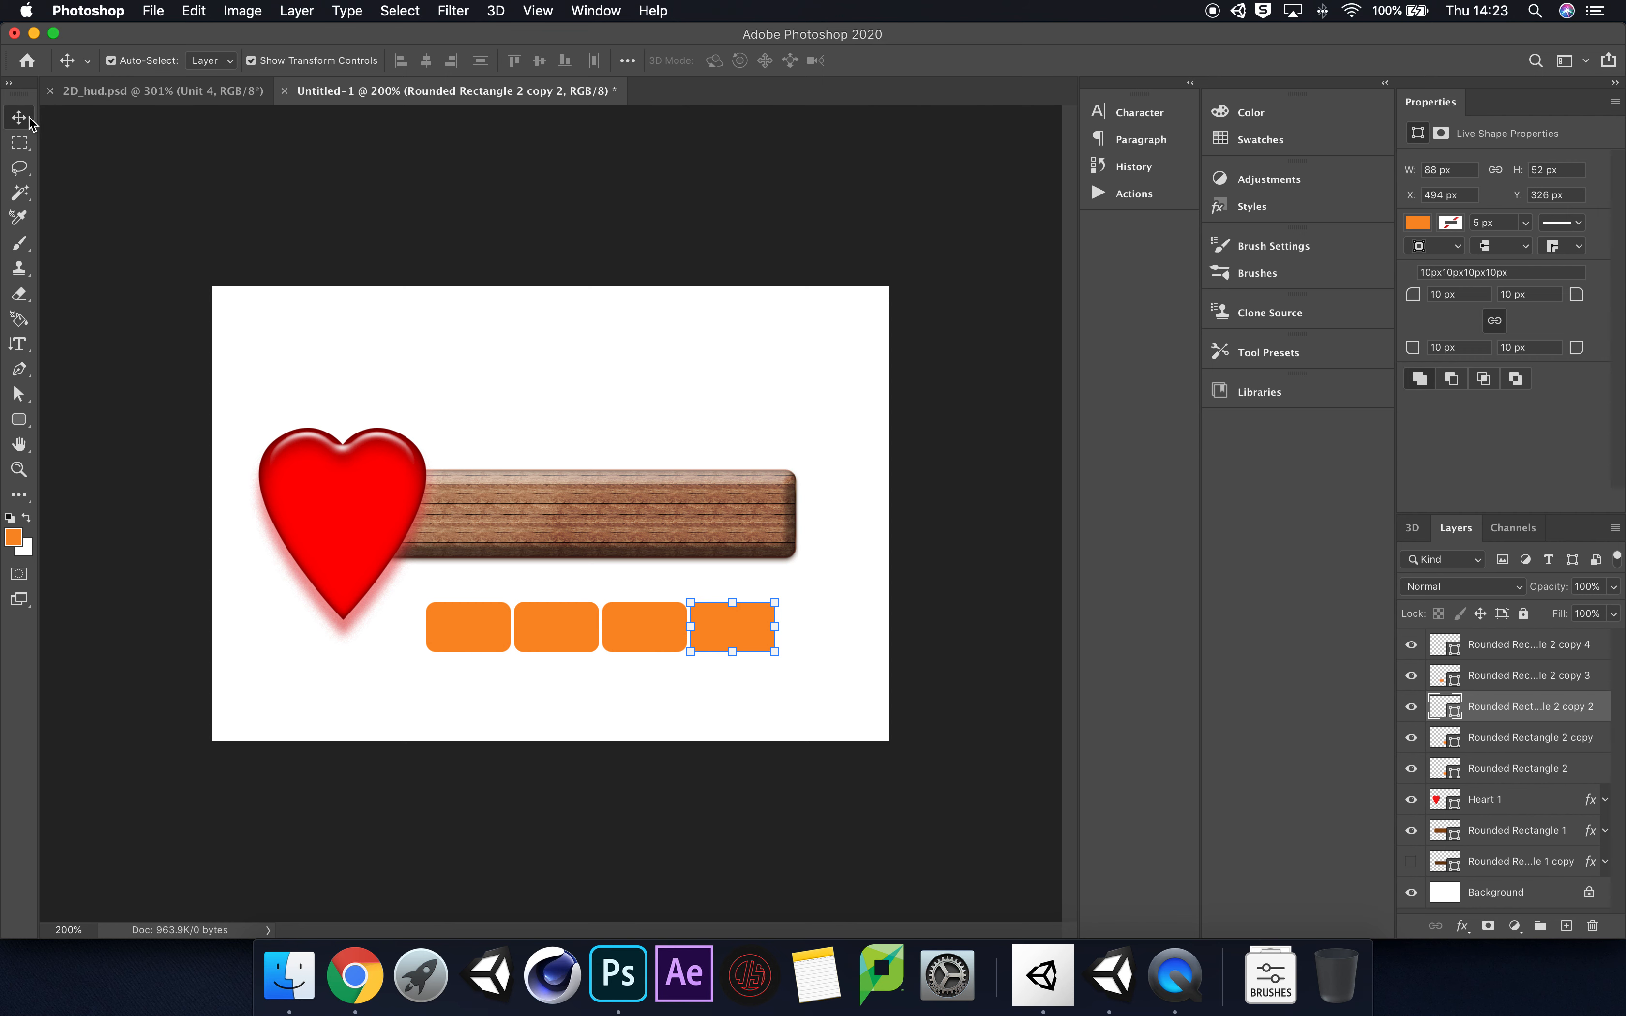
# Step: Check which orange block belongs to each rectangle layer, and delete the layer Rounded Rectangle 2 copy 4
pyautogui.click(1540, 738)
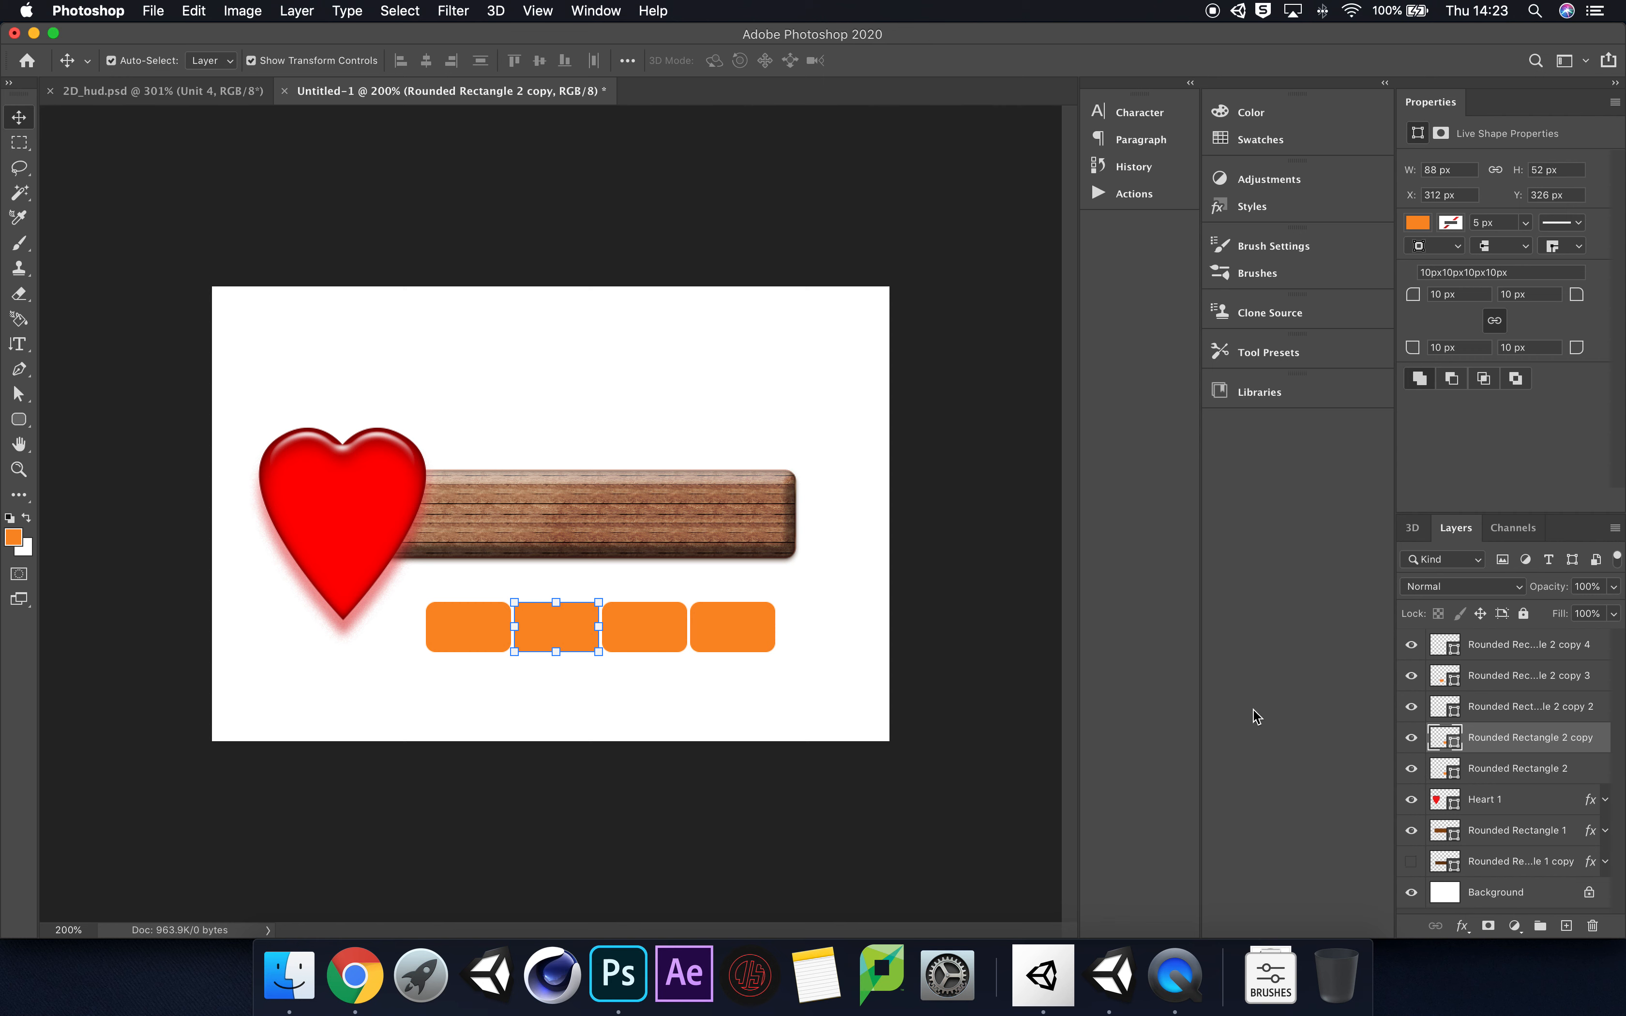
pyautogui.click(1587, 772)
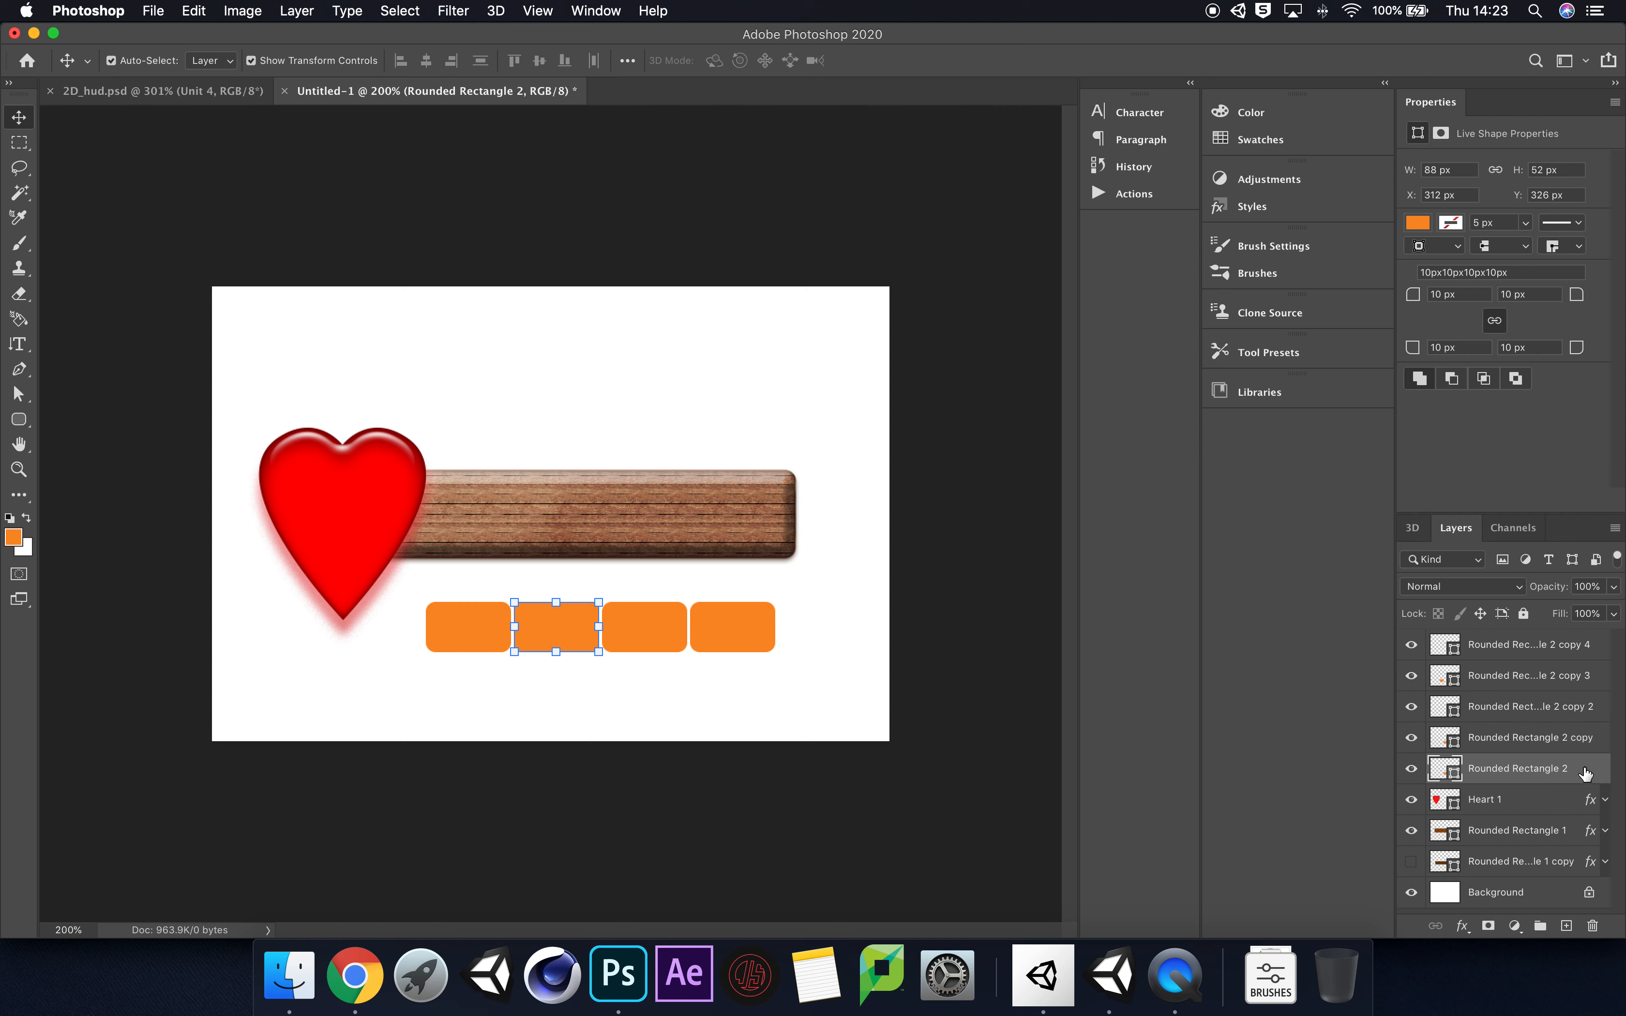
pyautogui.click(1587, 650)
pyautogui.click(1561, 769)
pyautogui.click(1557, 740)
pyautogui.click(1551, 709)
pyautogui.click(1540, 677)
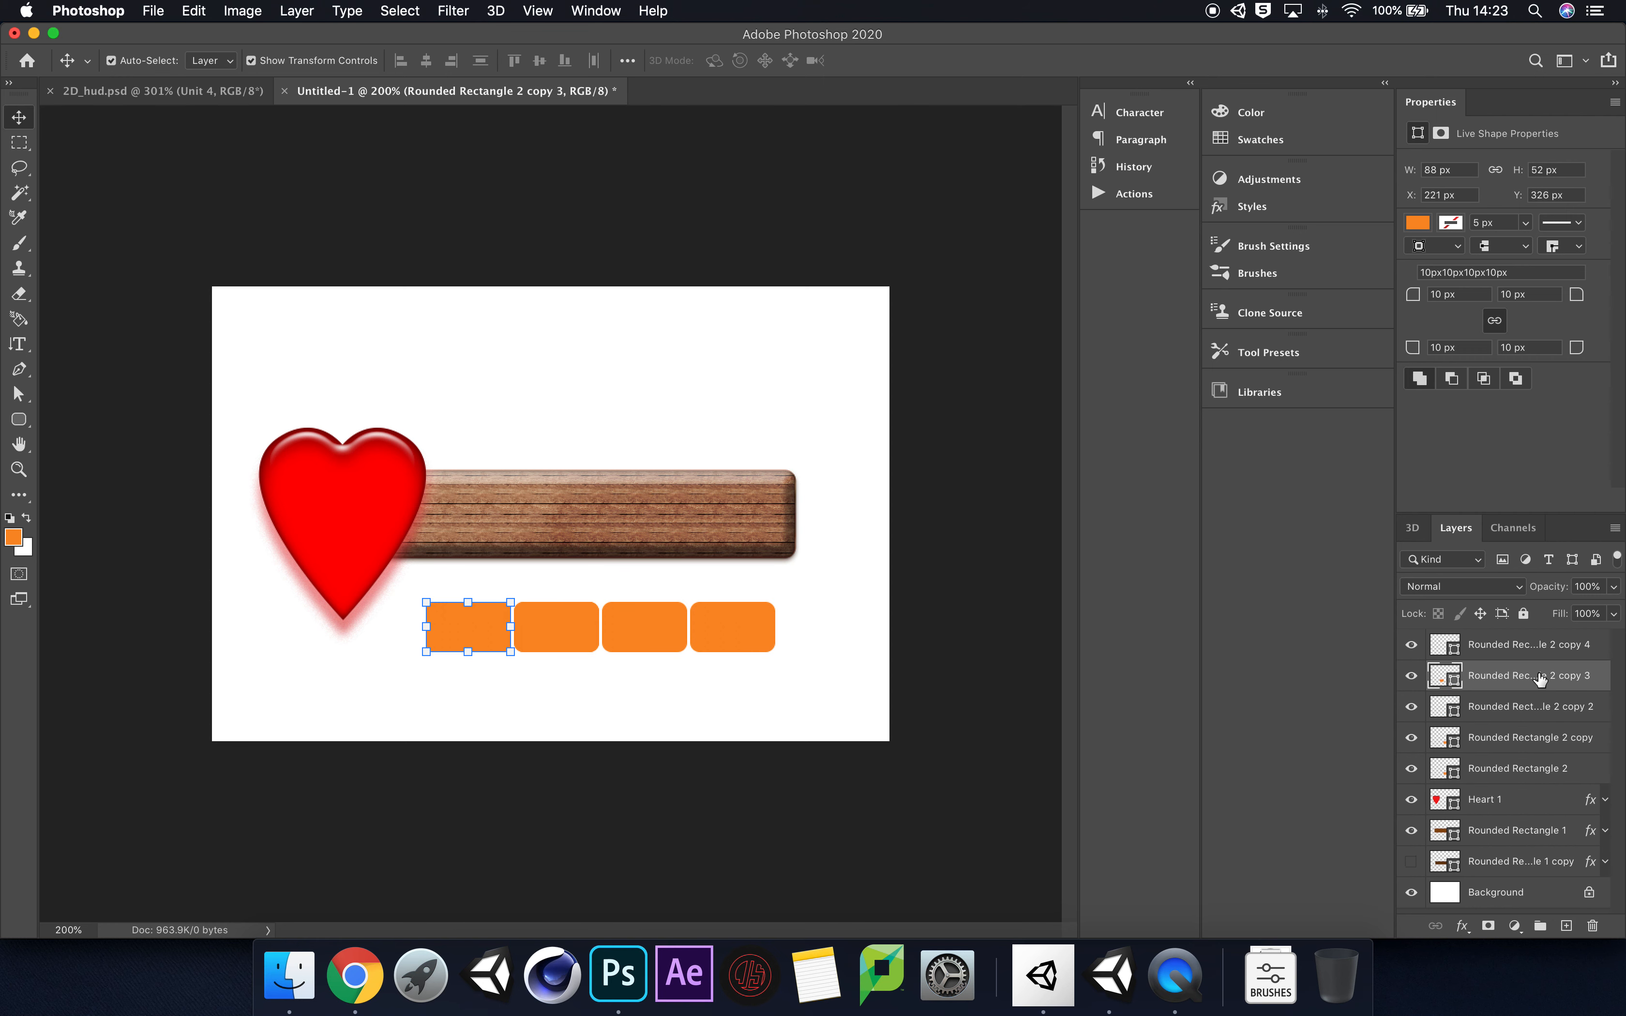
pyautogui.click(1536, 653)
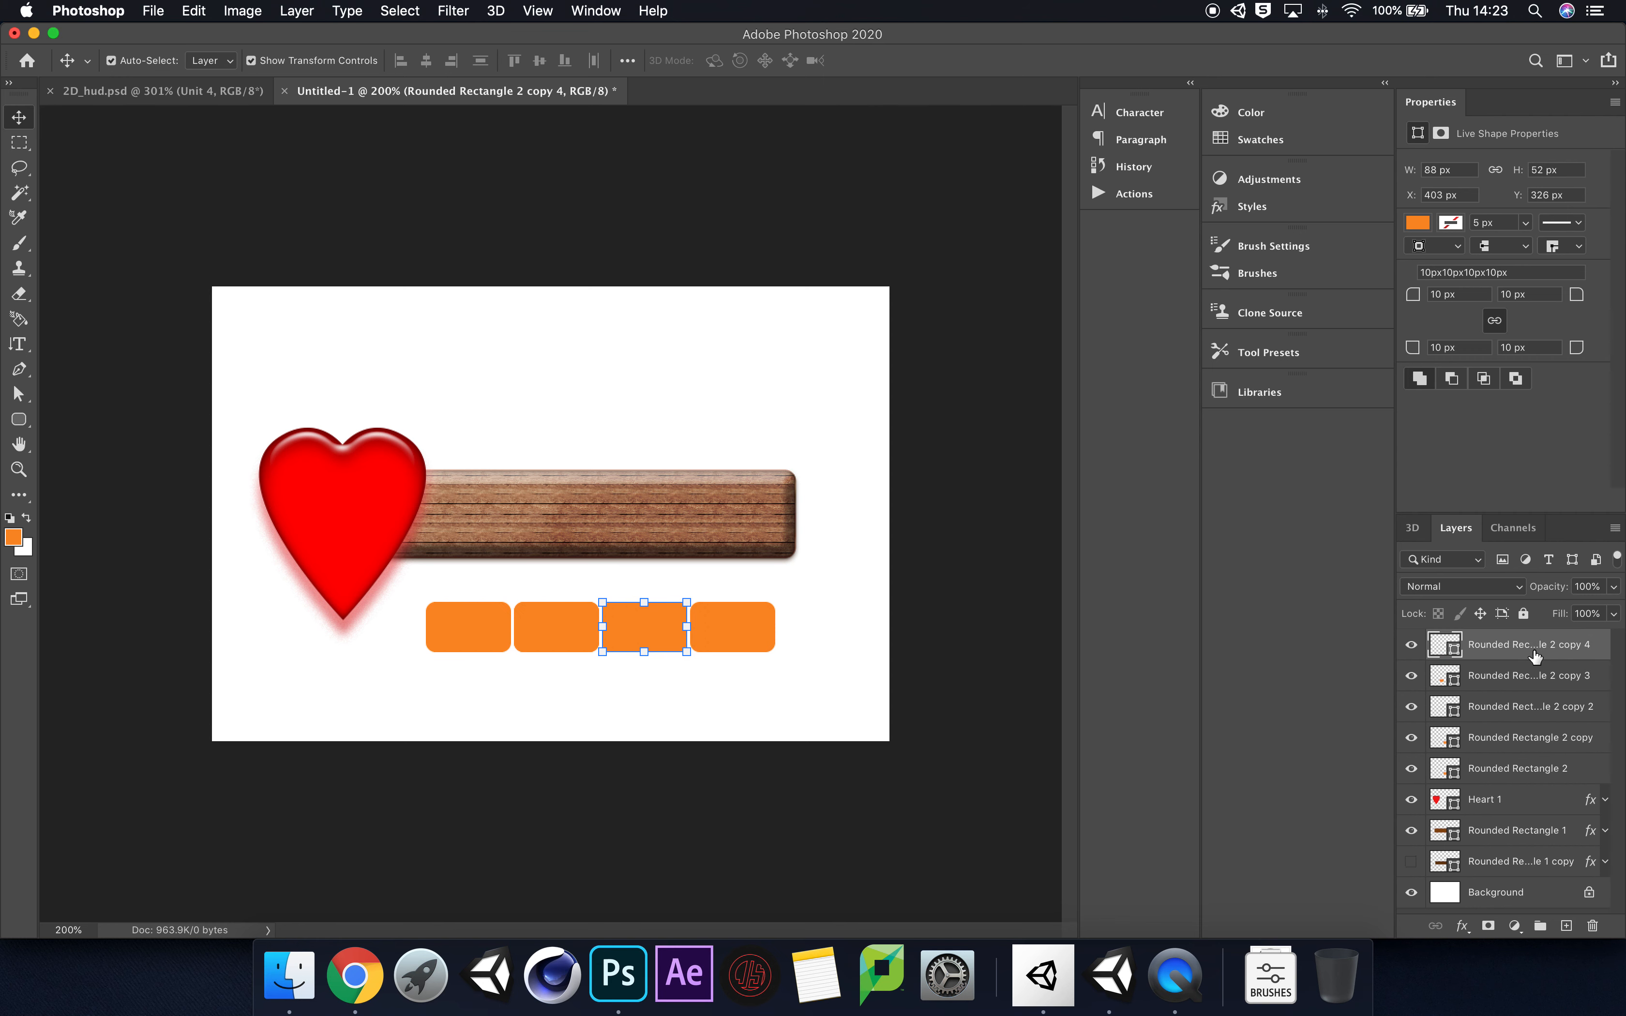
pyautogui.press('Delete')
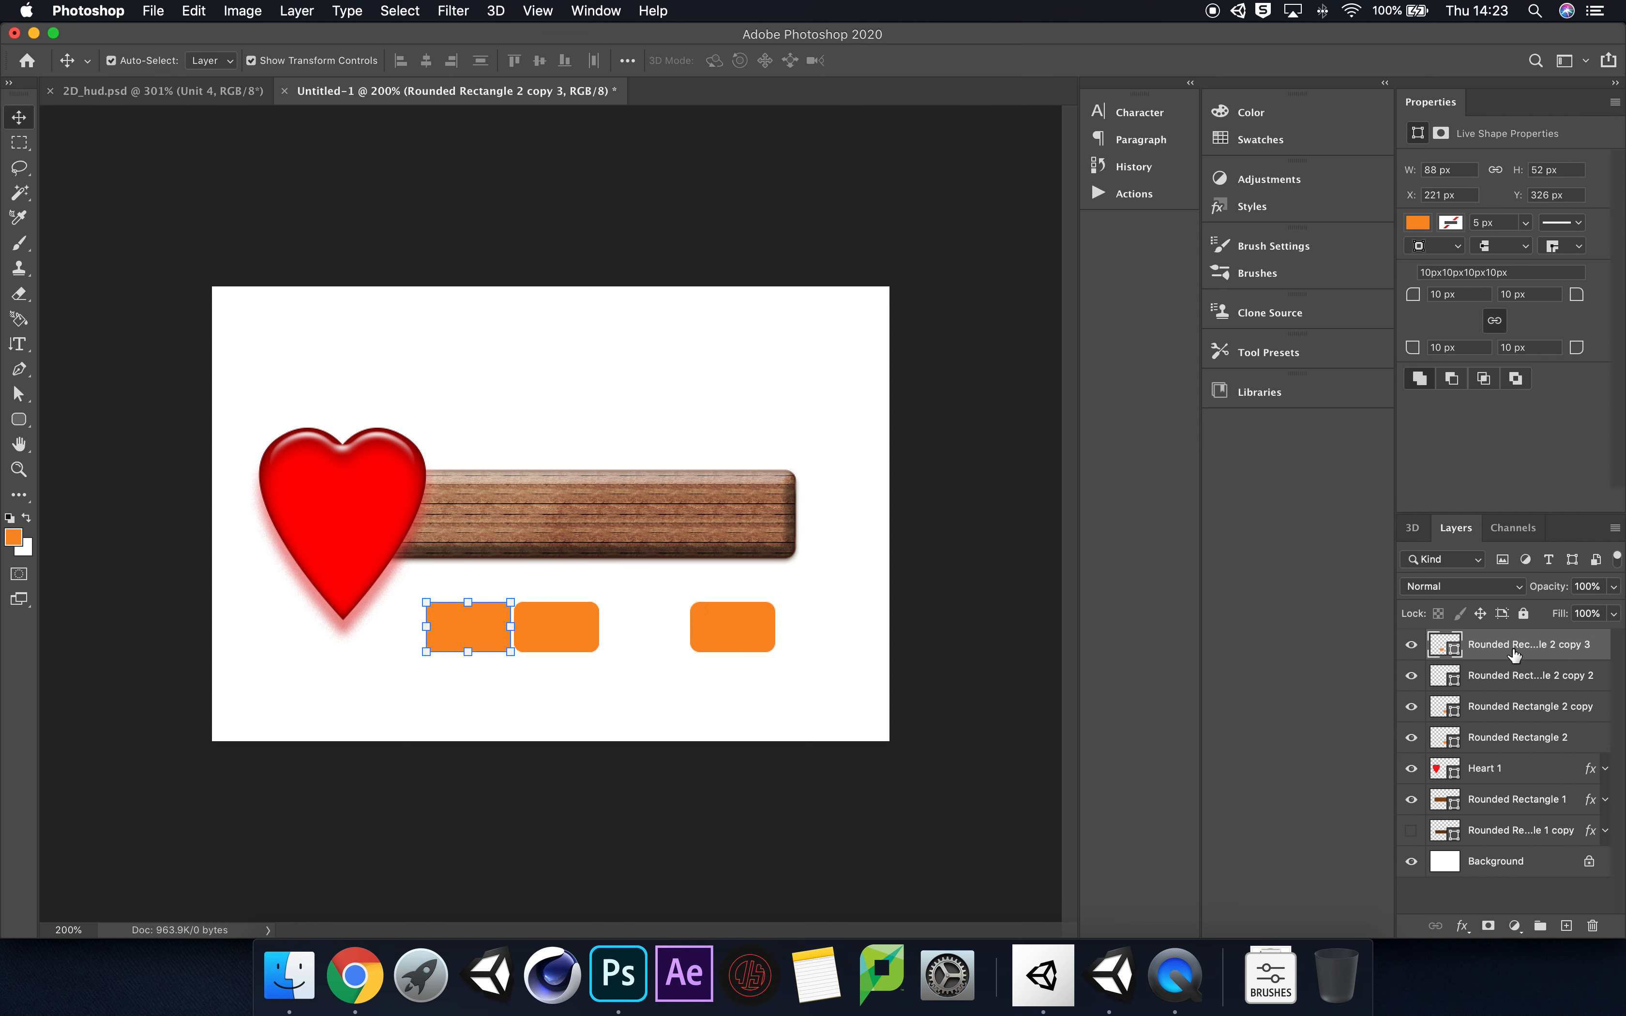
# Step: Move the stacked Rounded Rectangle 2 copy block into the gap in third place of the row
pyautogui.click(1553, 739)
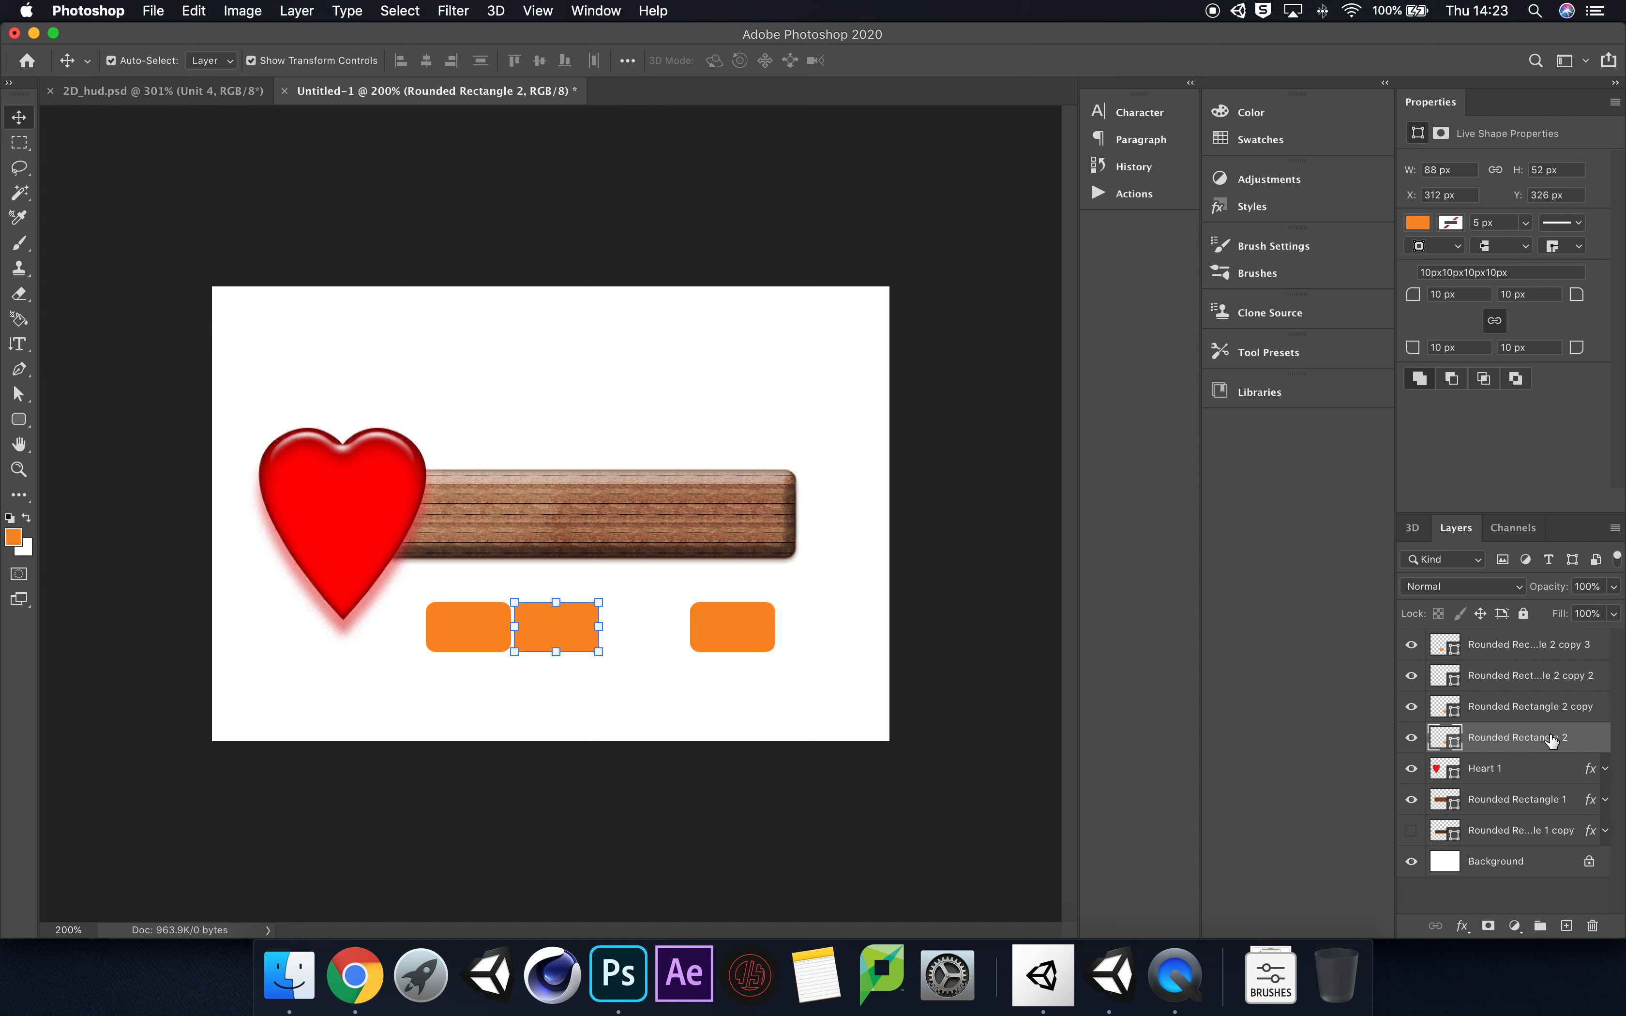
pyautogui.click(1536, 710)
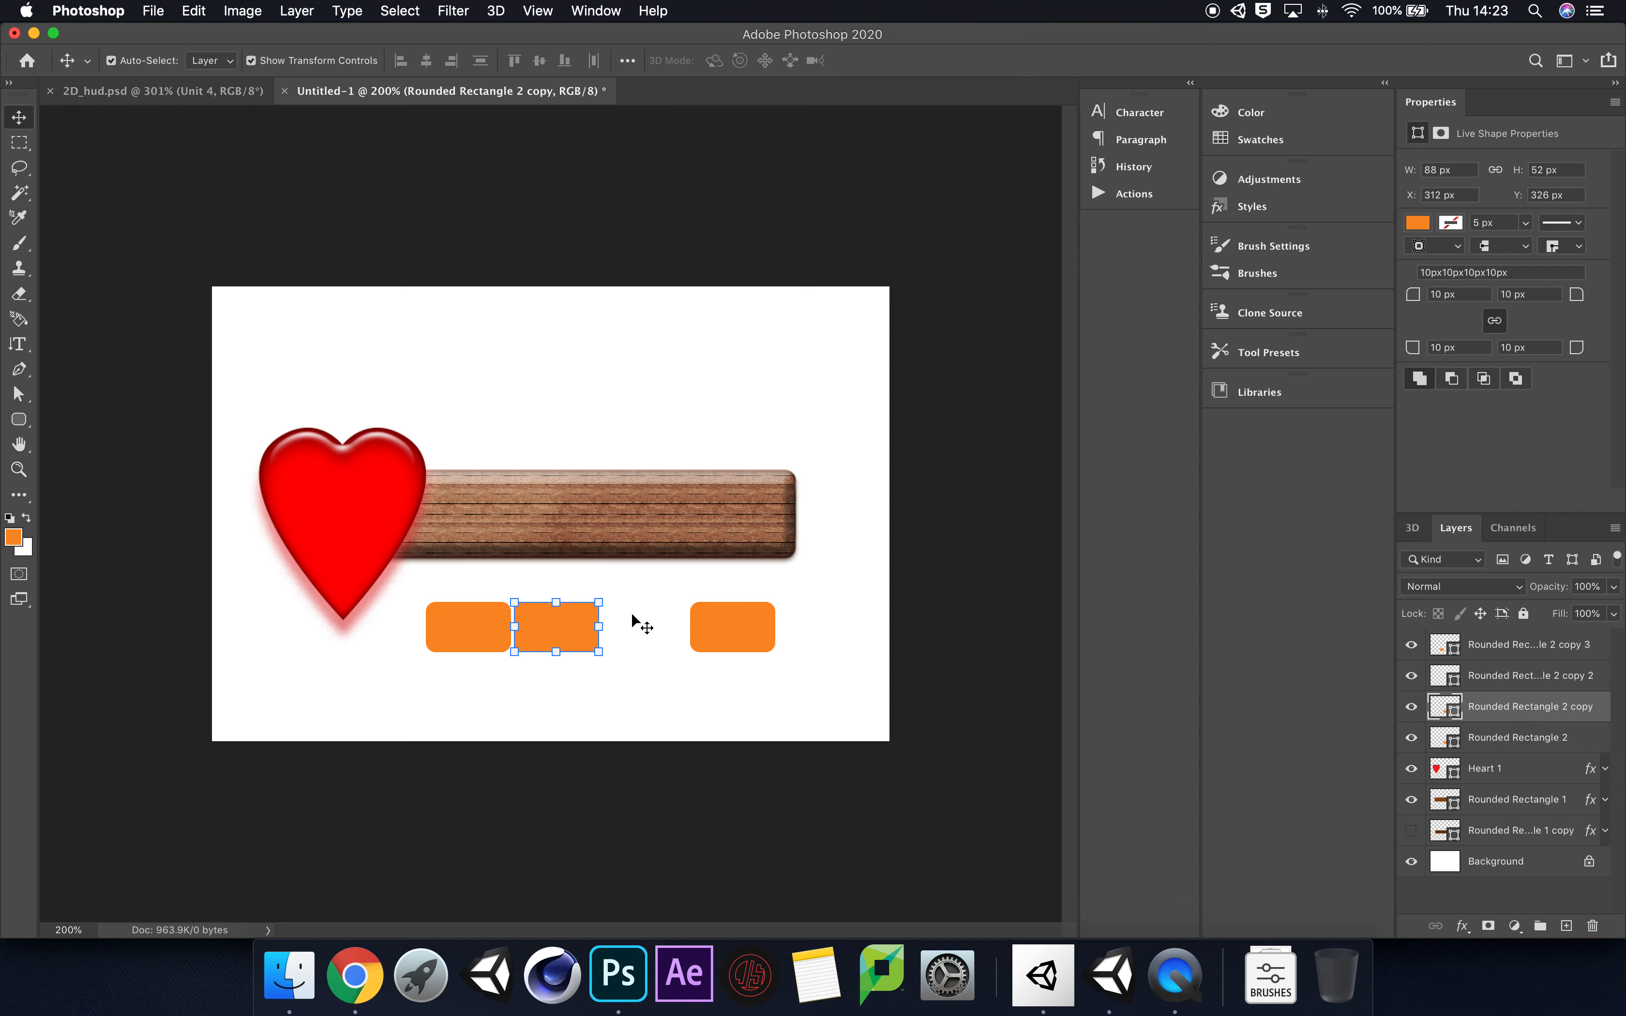
pyautogui.moveTo(569, 635); pyautogui.dragTo(652, 637)
pyautogui.click(773, 697)
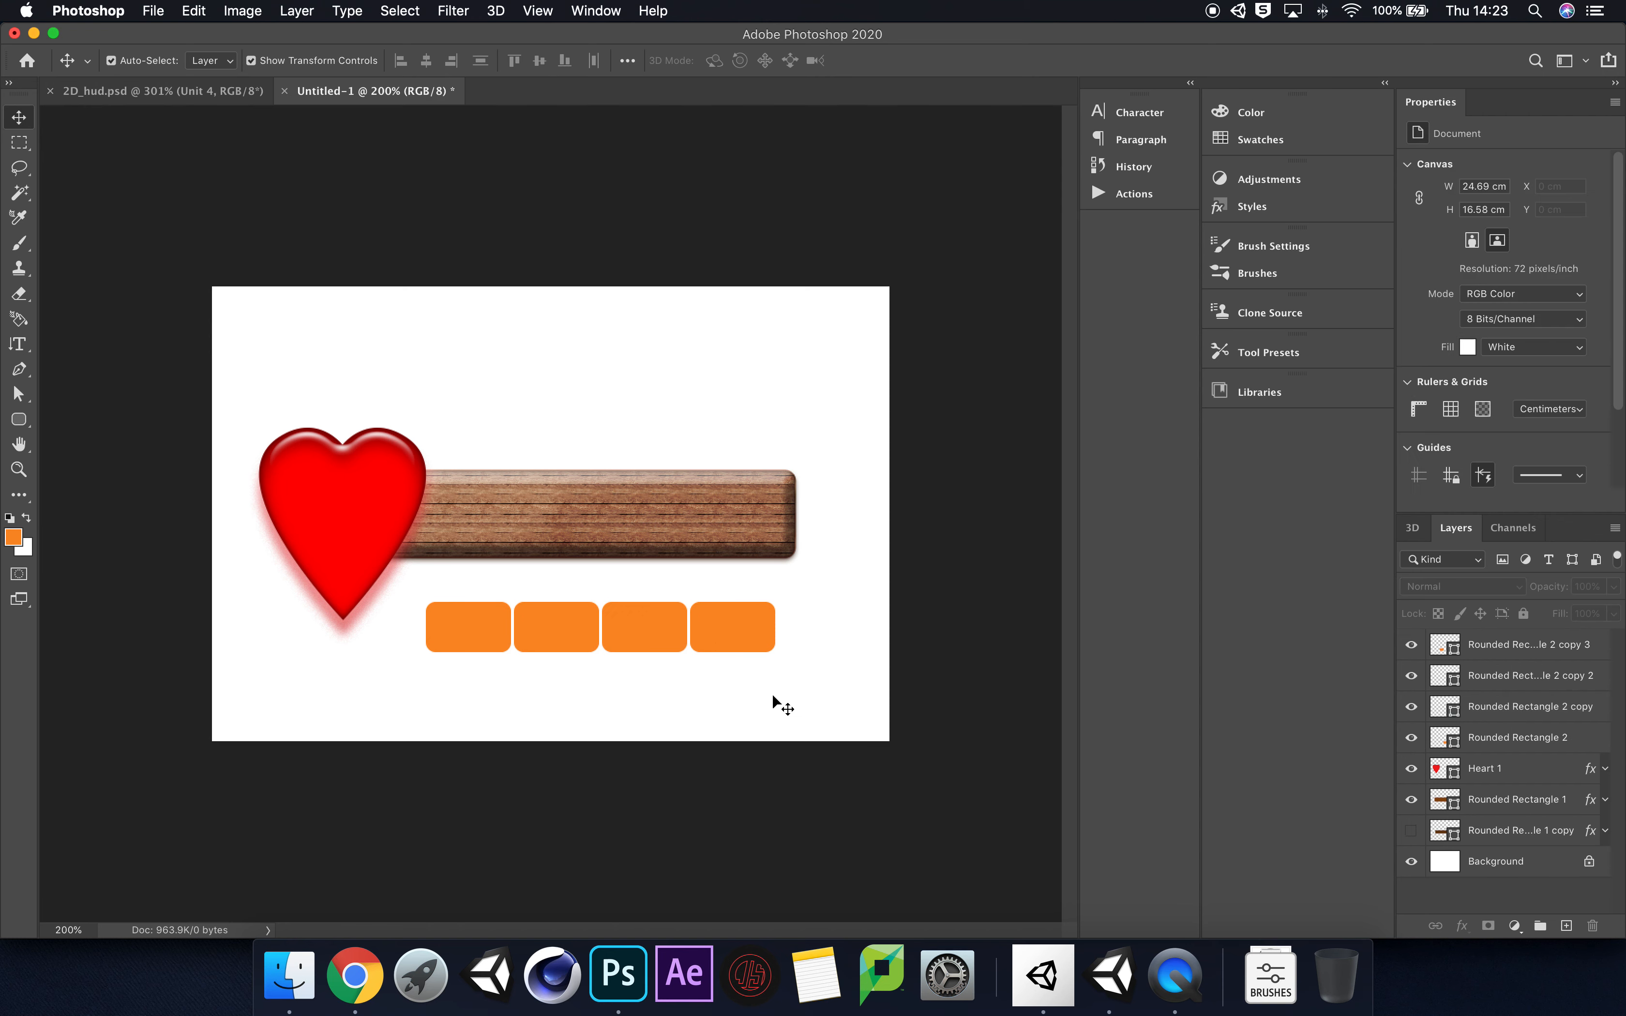
# Step: Rename the layer of the first orange block in the row as Unit_1
pyautogui.click(1545, 737)
pyautogui.keyDown('super'); pyautogui.click(1524, 646); pyautogui.keyUp('super')
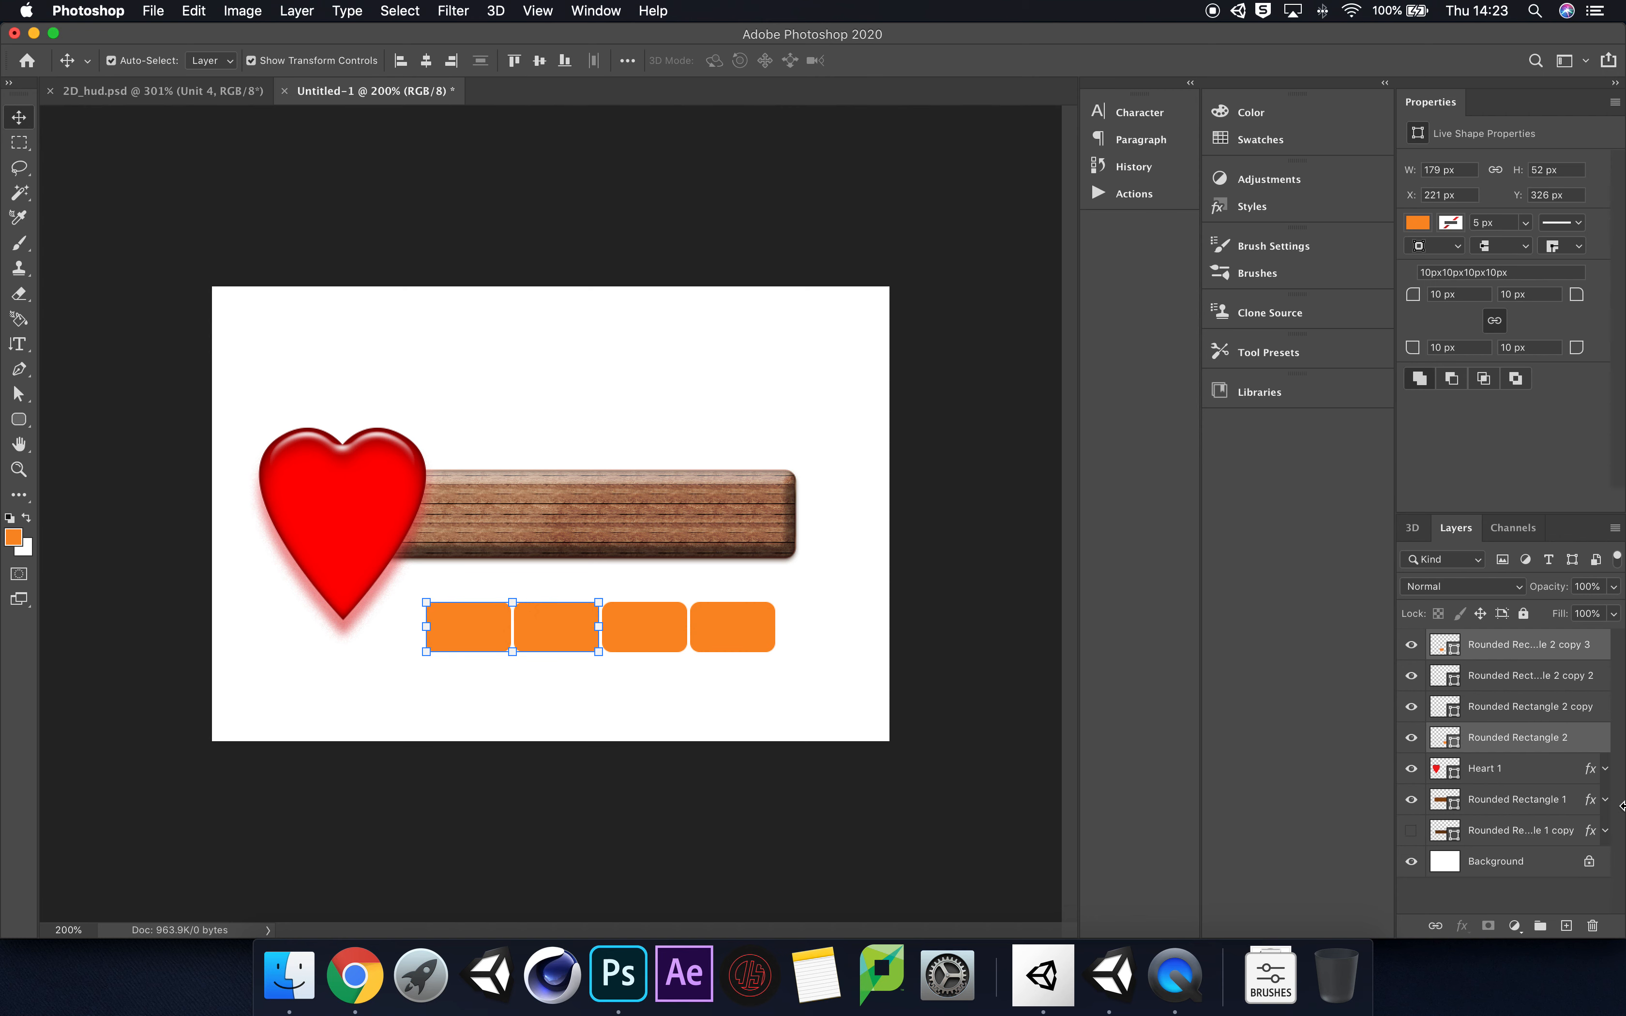
pyautogui.click(1546, 717)
pyautogui.click(1511, 650)
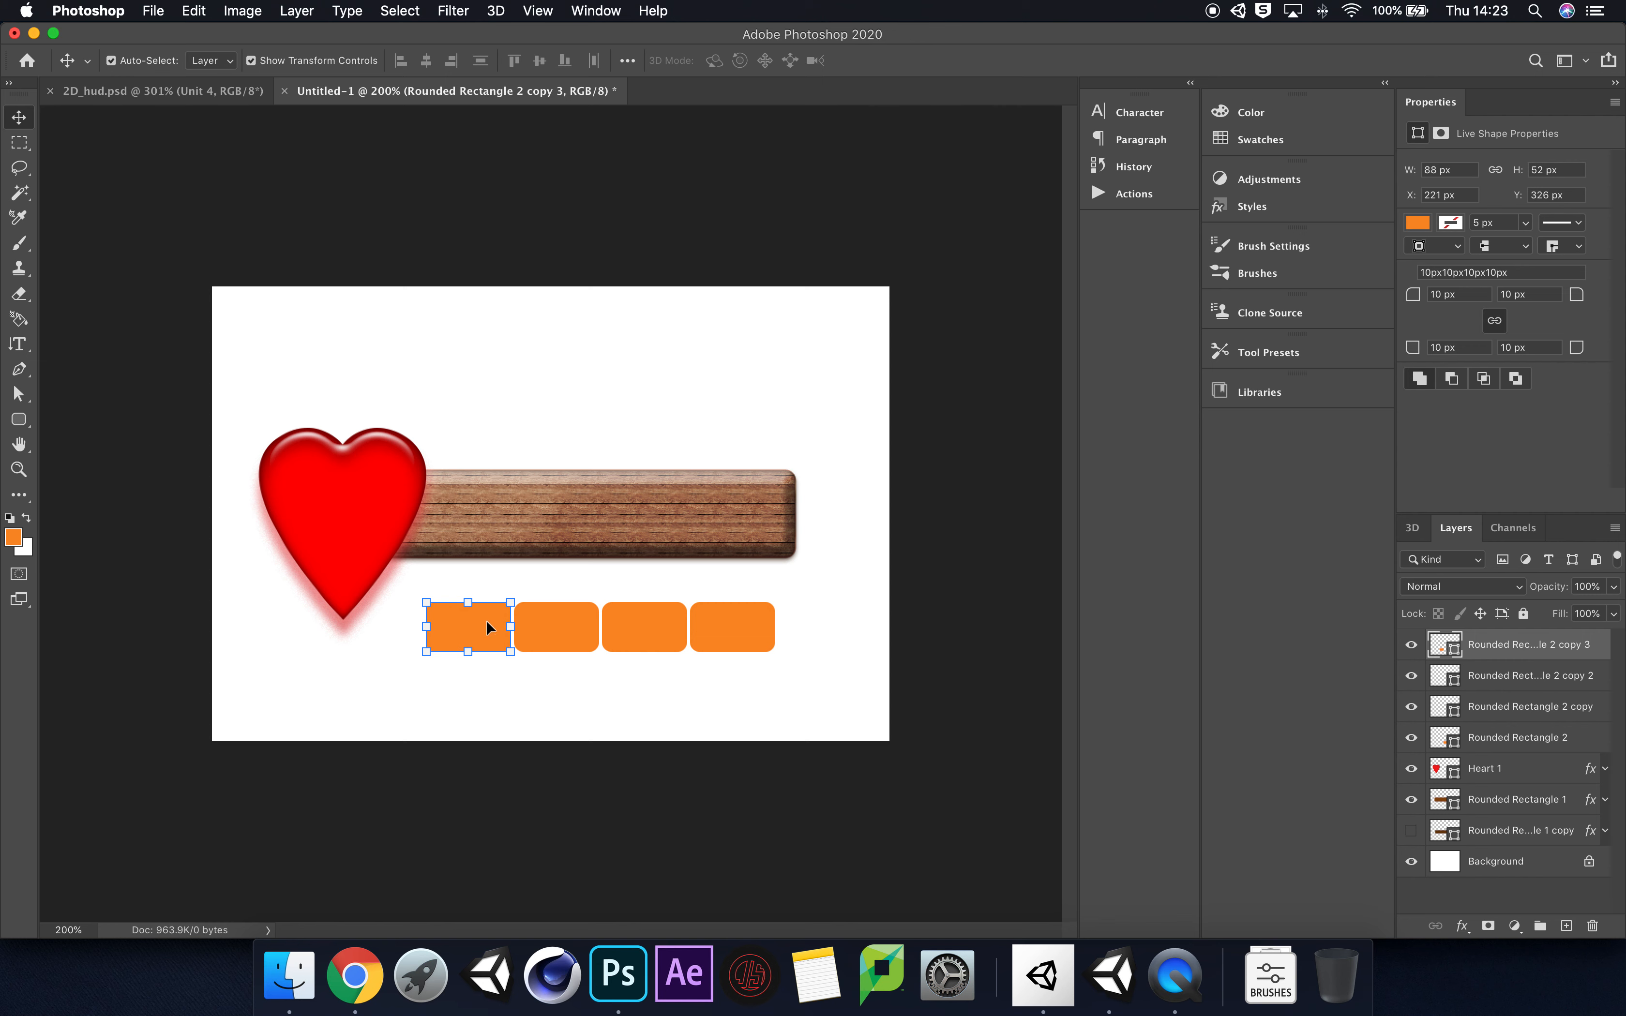
pyautogui.doubleClick(1515, 645)
pyautogui.write('Unit_1')
pyautogui.press('Return')
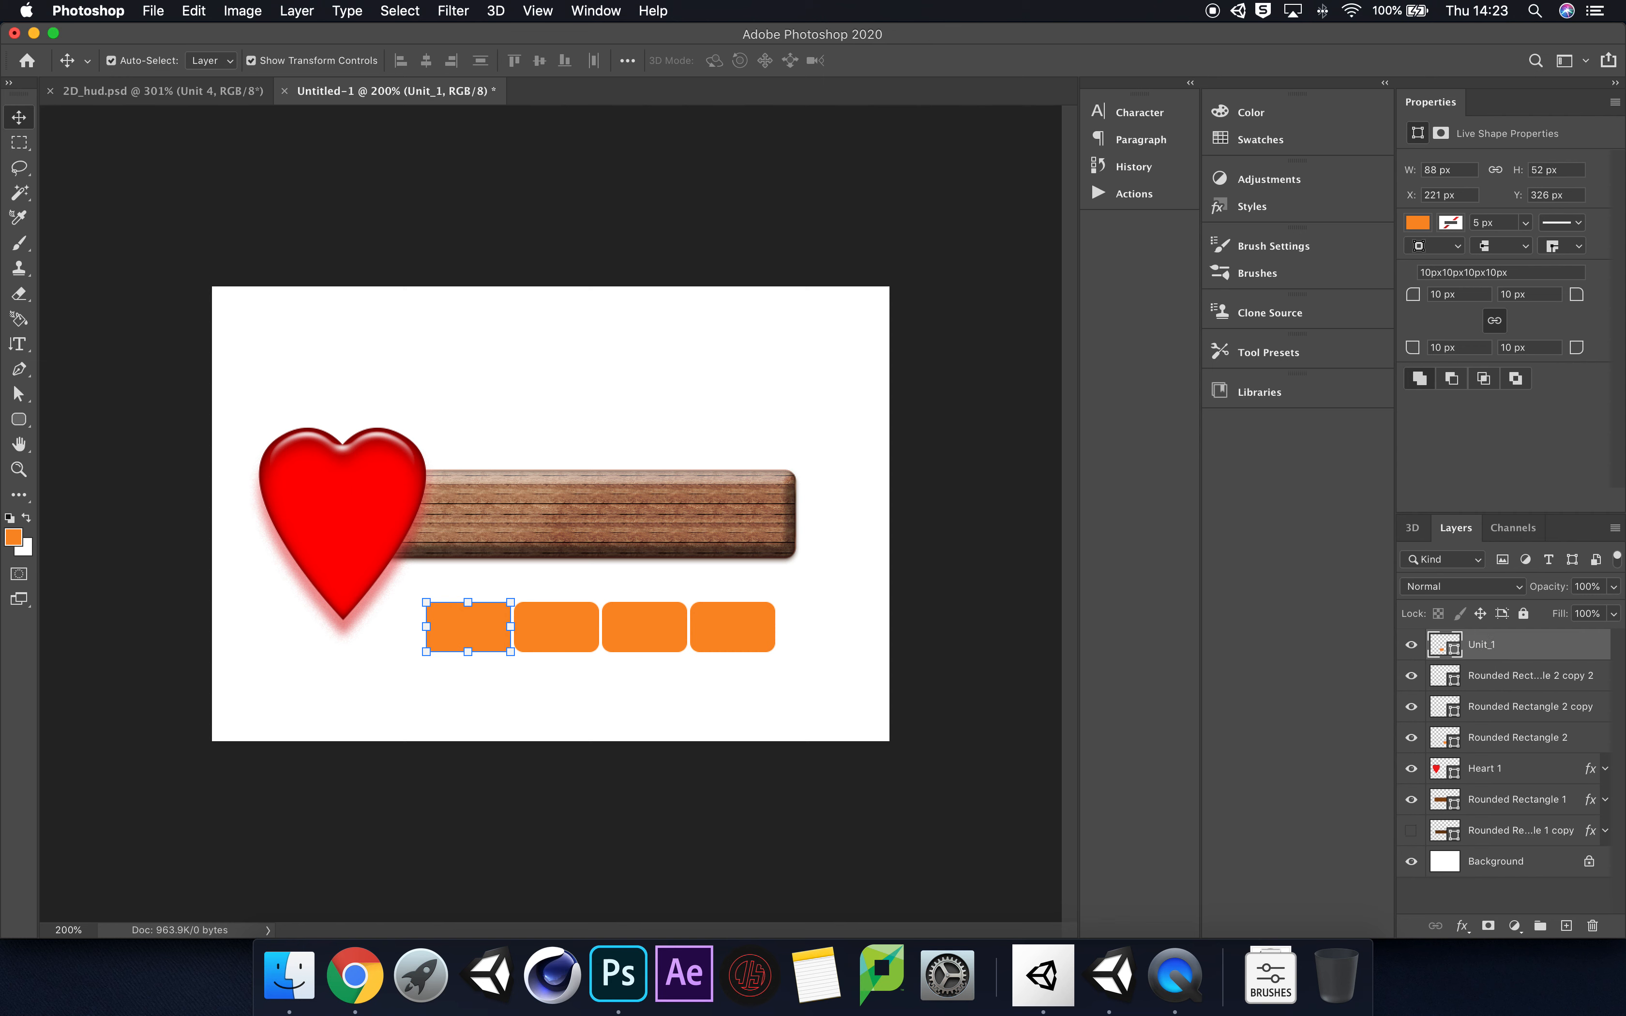
# Step: Rename the fourth orange block's layer as Unit_4 and the third block's layer as Unit_3
pyautogui.click(1513, 682)
pyautogui.doubleClick(1513, 675)
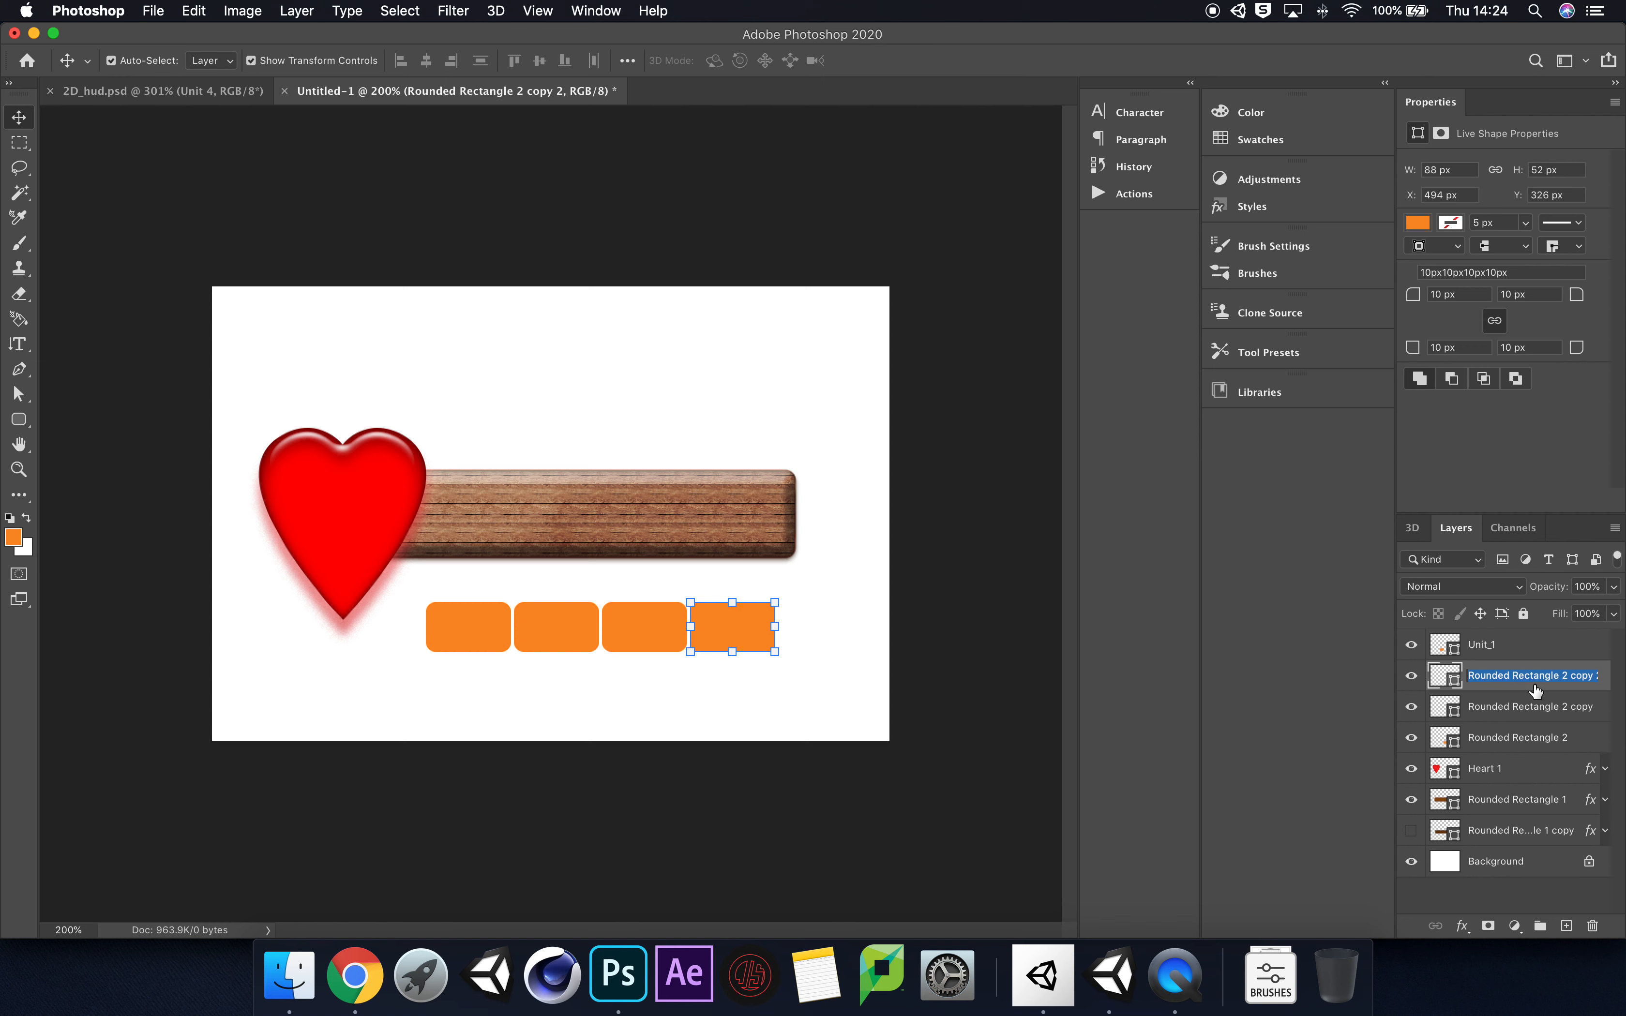
pyautogui.write('Unit_4')
pyautogui.press('Return')
pyautogui.click(1500, 712)
pyautogui.write('Unit_3')
pyautogui.press('Return')
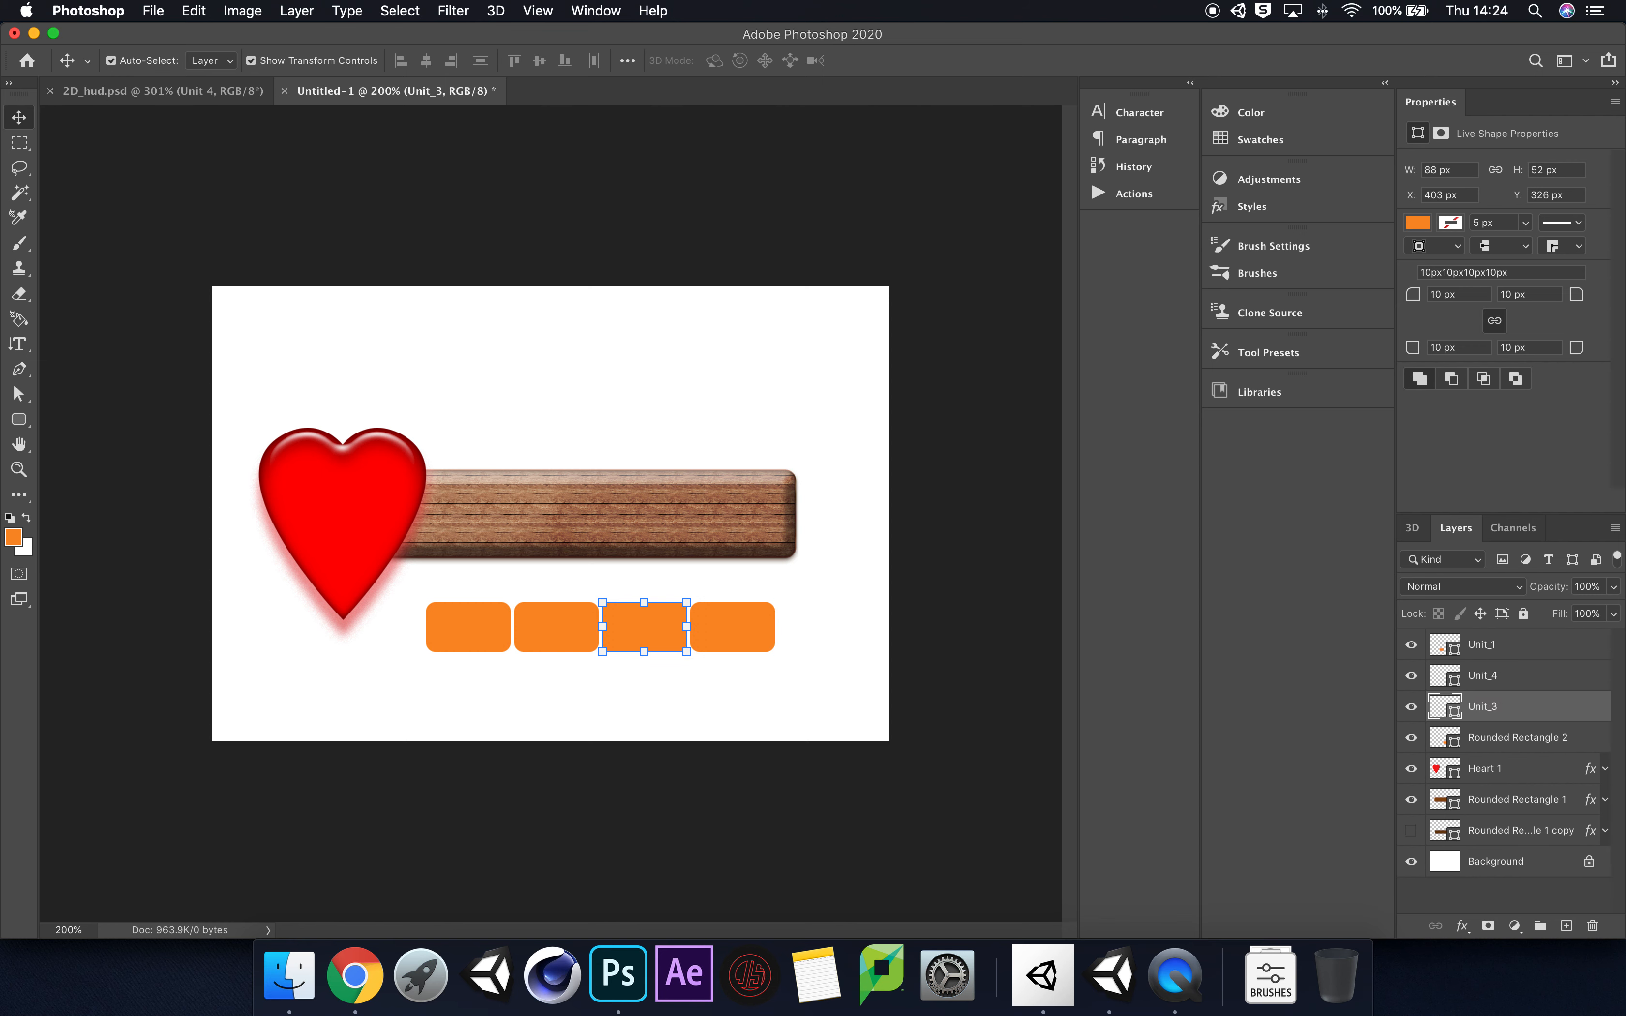
# Step: Rename the second orange block's layer, Rounded Rectangle 2, as Unit_2
pyautogui.doubleClick(1497, 738)
pyautogui.write('Unit_2')
pyautogui.press('Return')
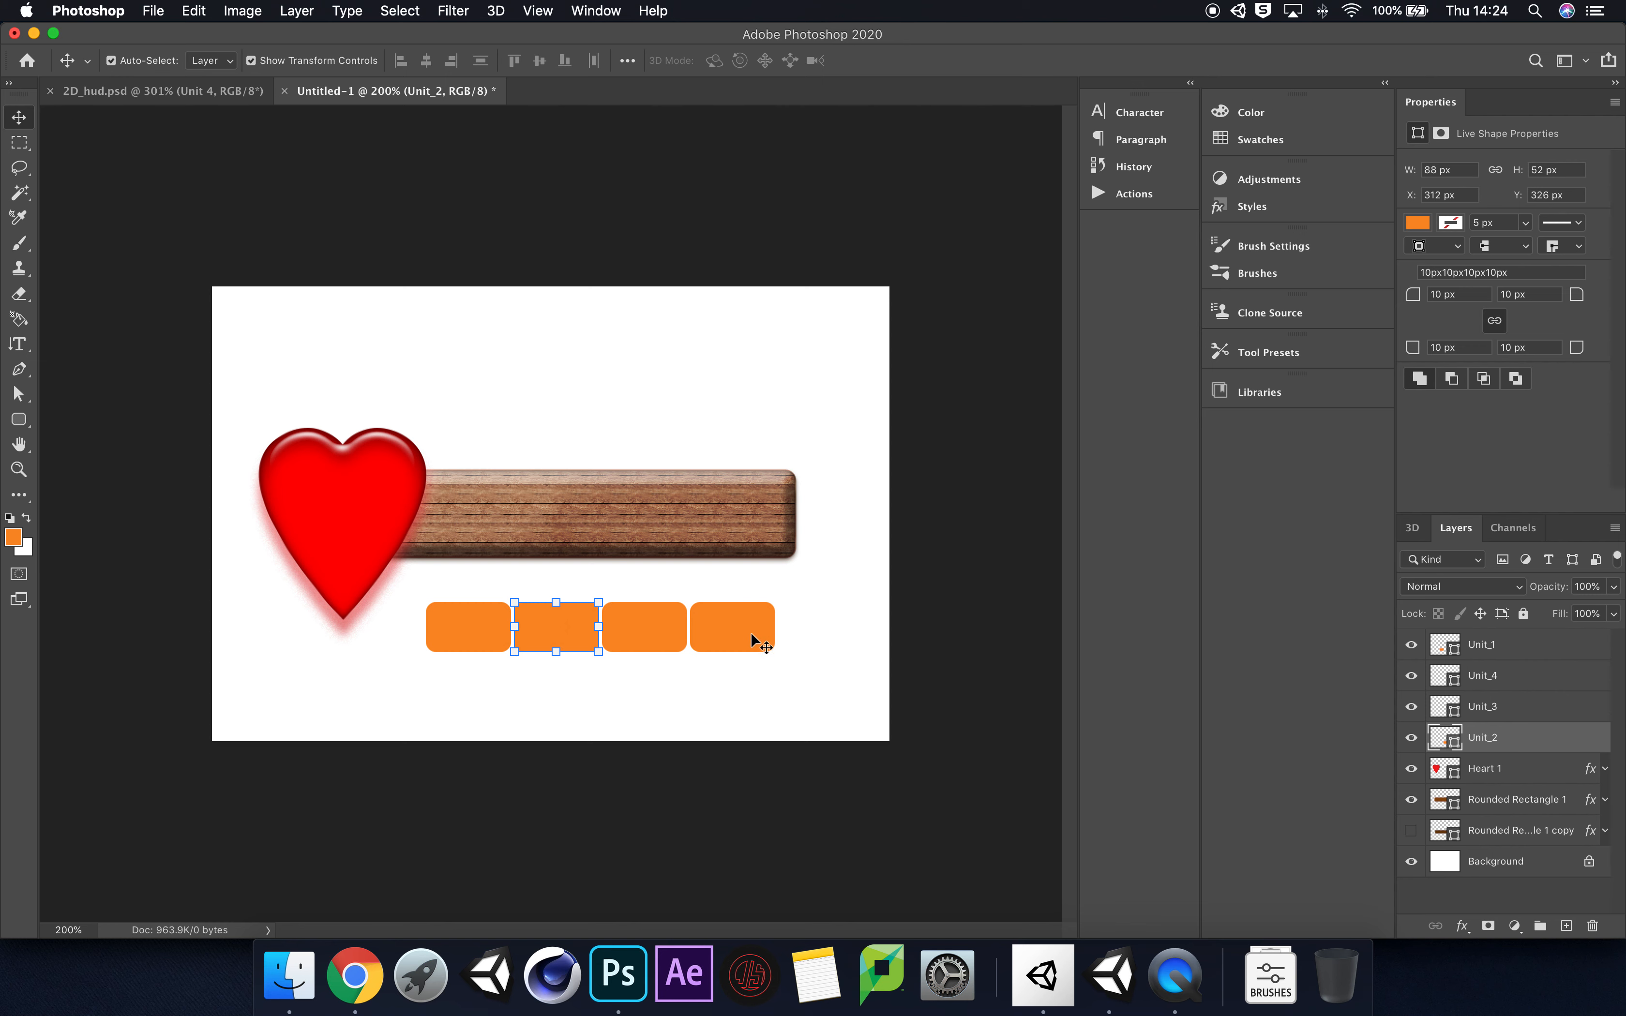
# Step: Move all four unit blocks together onto the wooden bar, at about X 223, Y 209 px
pyautogui.keyDown('super'); pyautogui.click(1545, 655); pyautogui.keyUp('super')
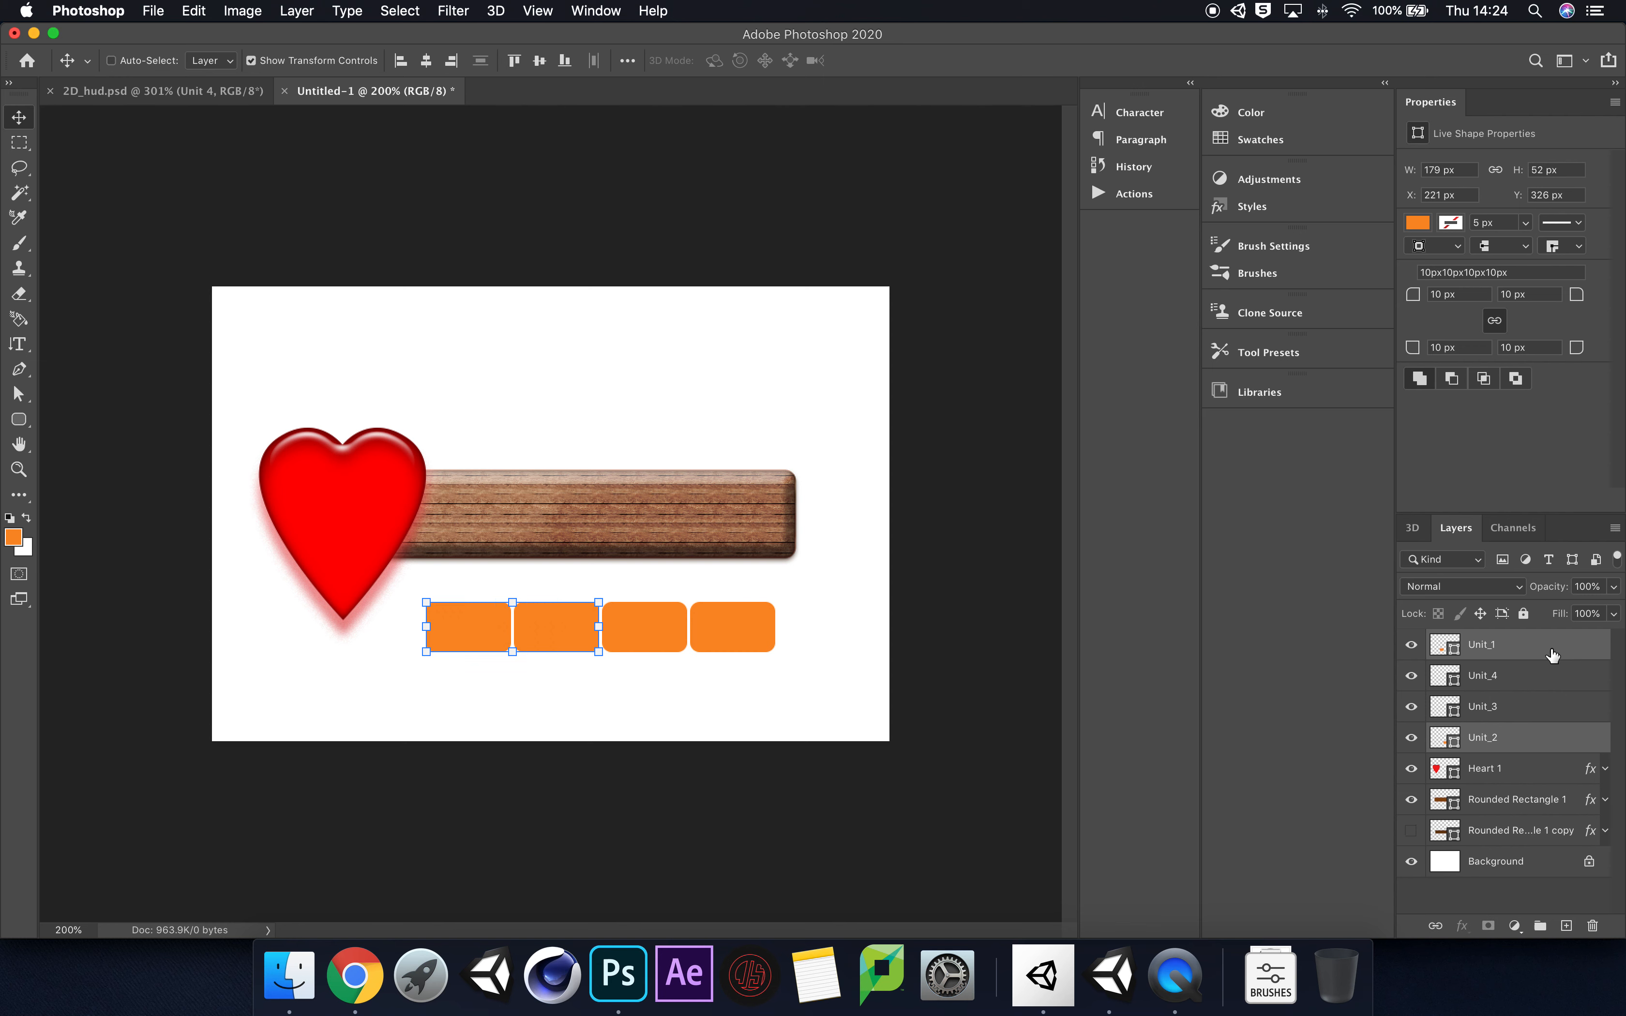
pyautogui.keyDown('super'); pyautogui.click(1539, 718); pyautogui.keyUp('super')
pyautogui.keyDown('super'); pyautogui.click(1536, 680); pyautogui.keyUp('super')
pyautogui.moveTo(726, 638); pyautogui.dragTo(733, 524)
pyautogui.click(984, 652)
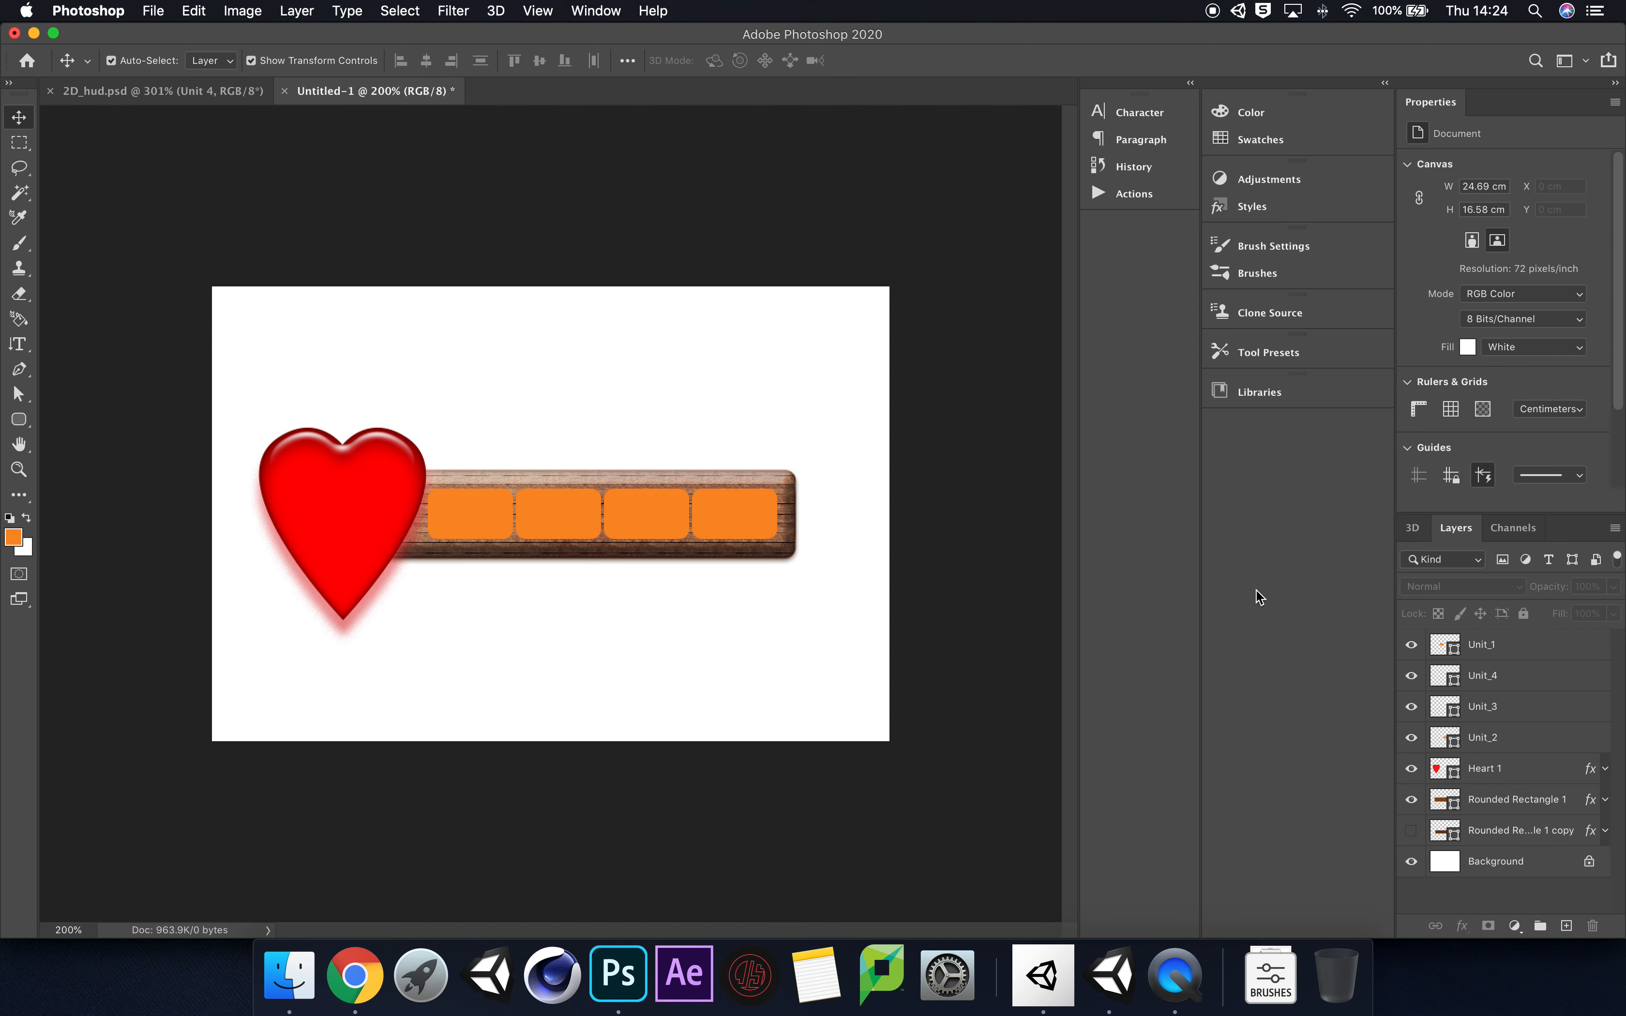
# Step: Duplicate the four unit layers and move the copies below the wooden bar, to about X 221, Y 345 px
pyautogui.click(1538, 648)
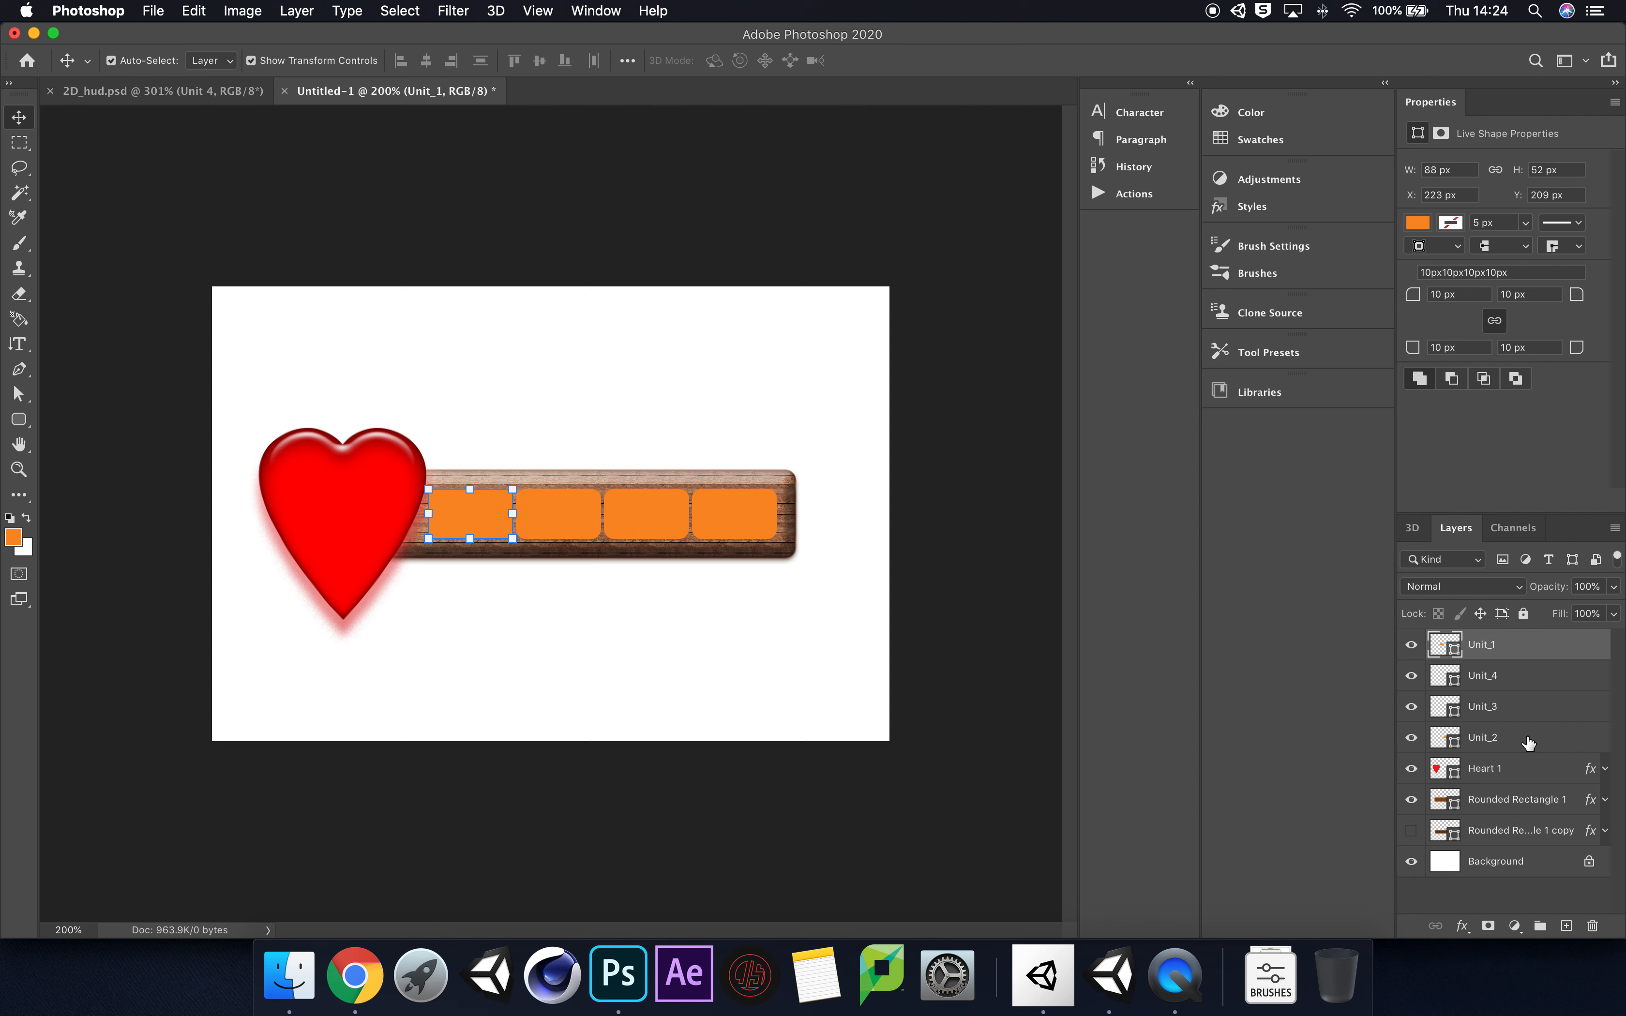
pyautogui.keyDown('shift'); pyautogui.click(1529, 741); pyautogui.keyUp('shift')
pyautogui.press('super+j')
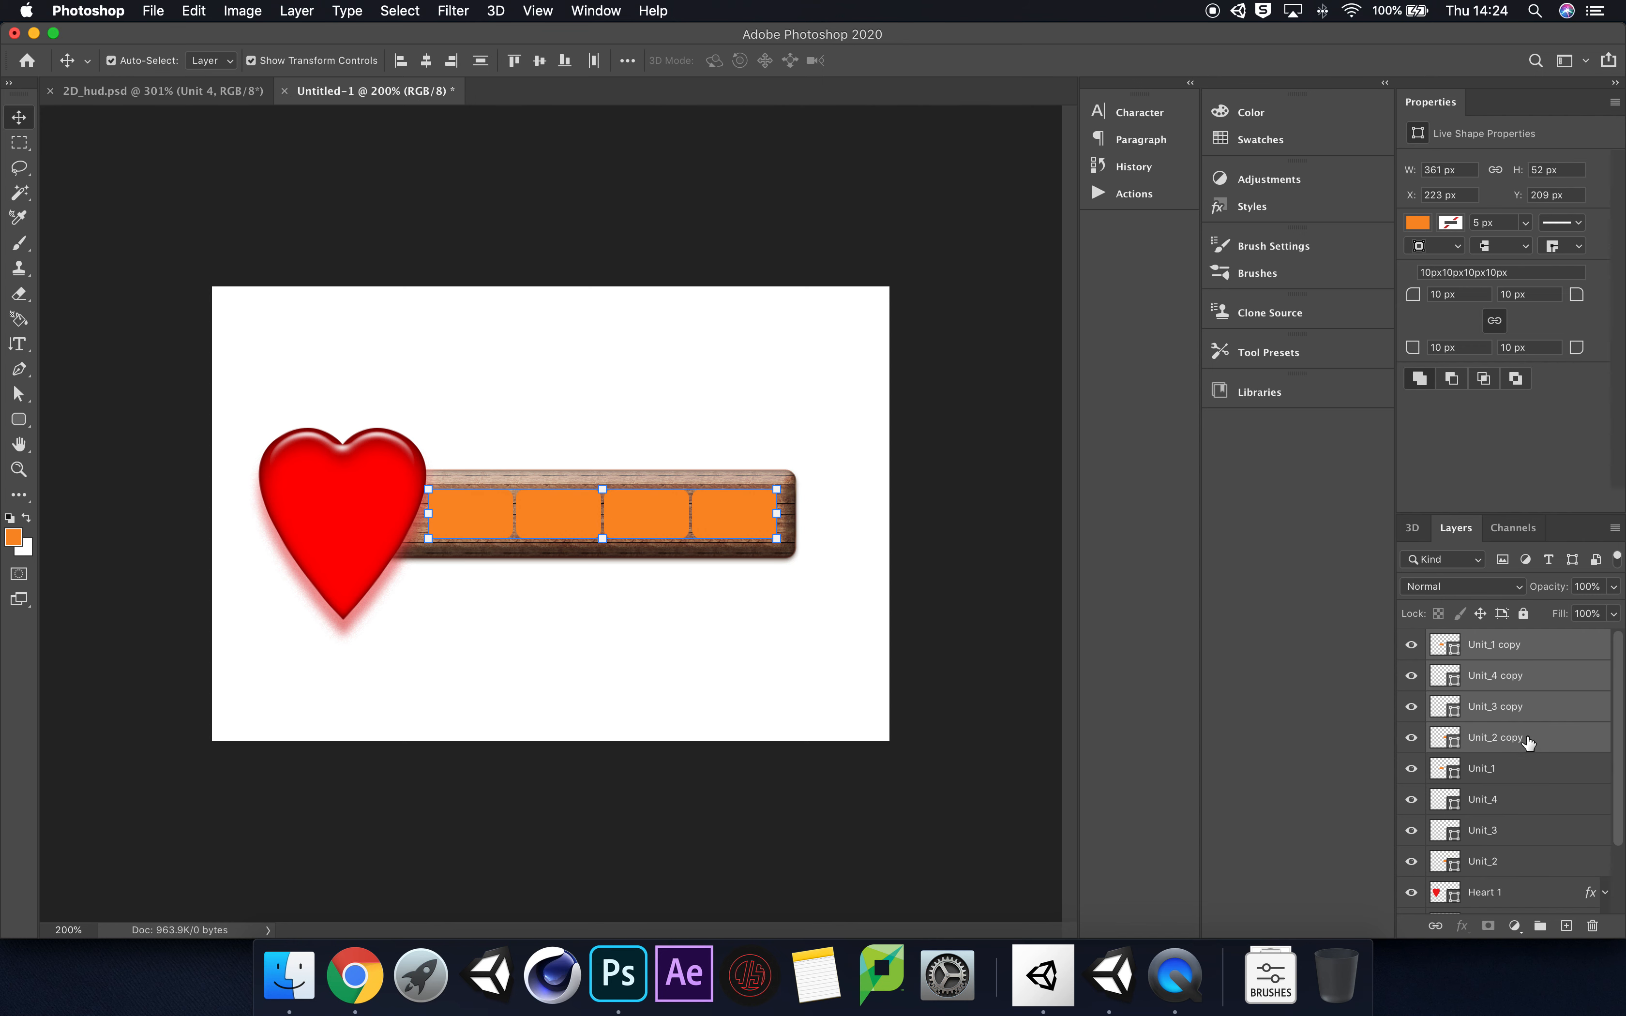
pyautogui.moveTo(745, 524); pyautogui.dragTo(744, 656)
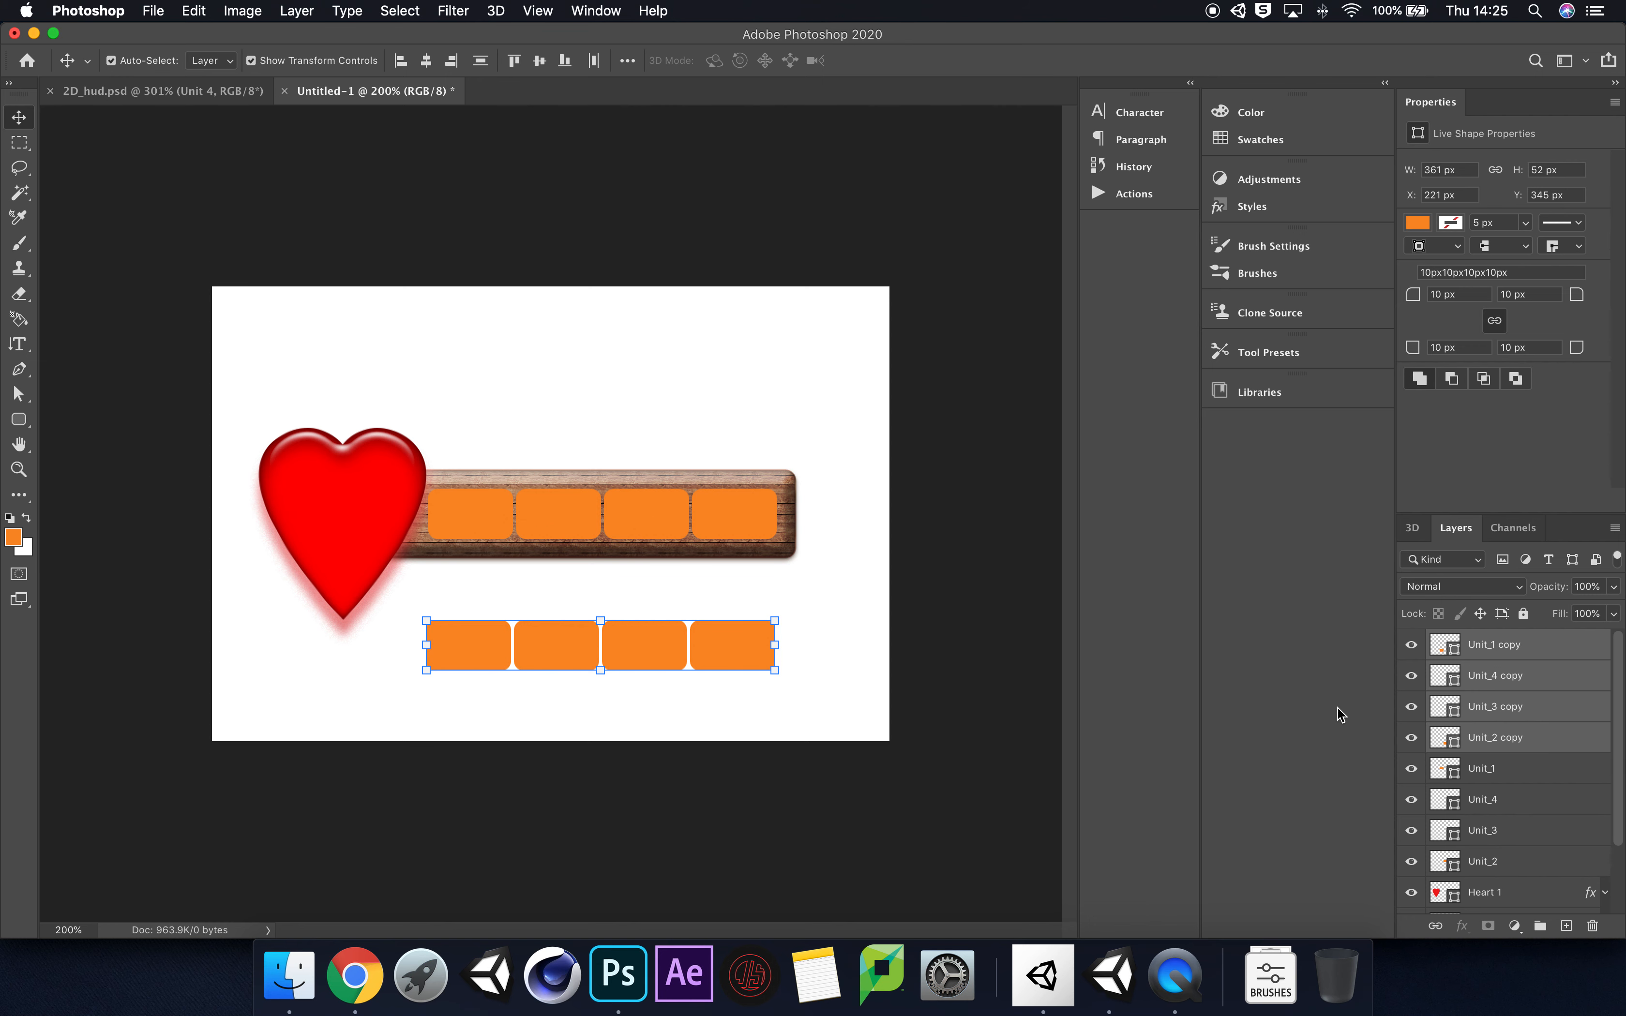
# Step: Try Black To Transparent 2 and the other black gradient style presets on the four unit blocks on the wooden bar
pyautogui.click(1563, 776)
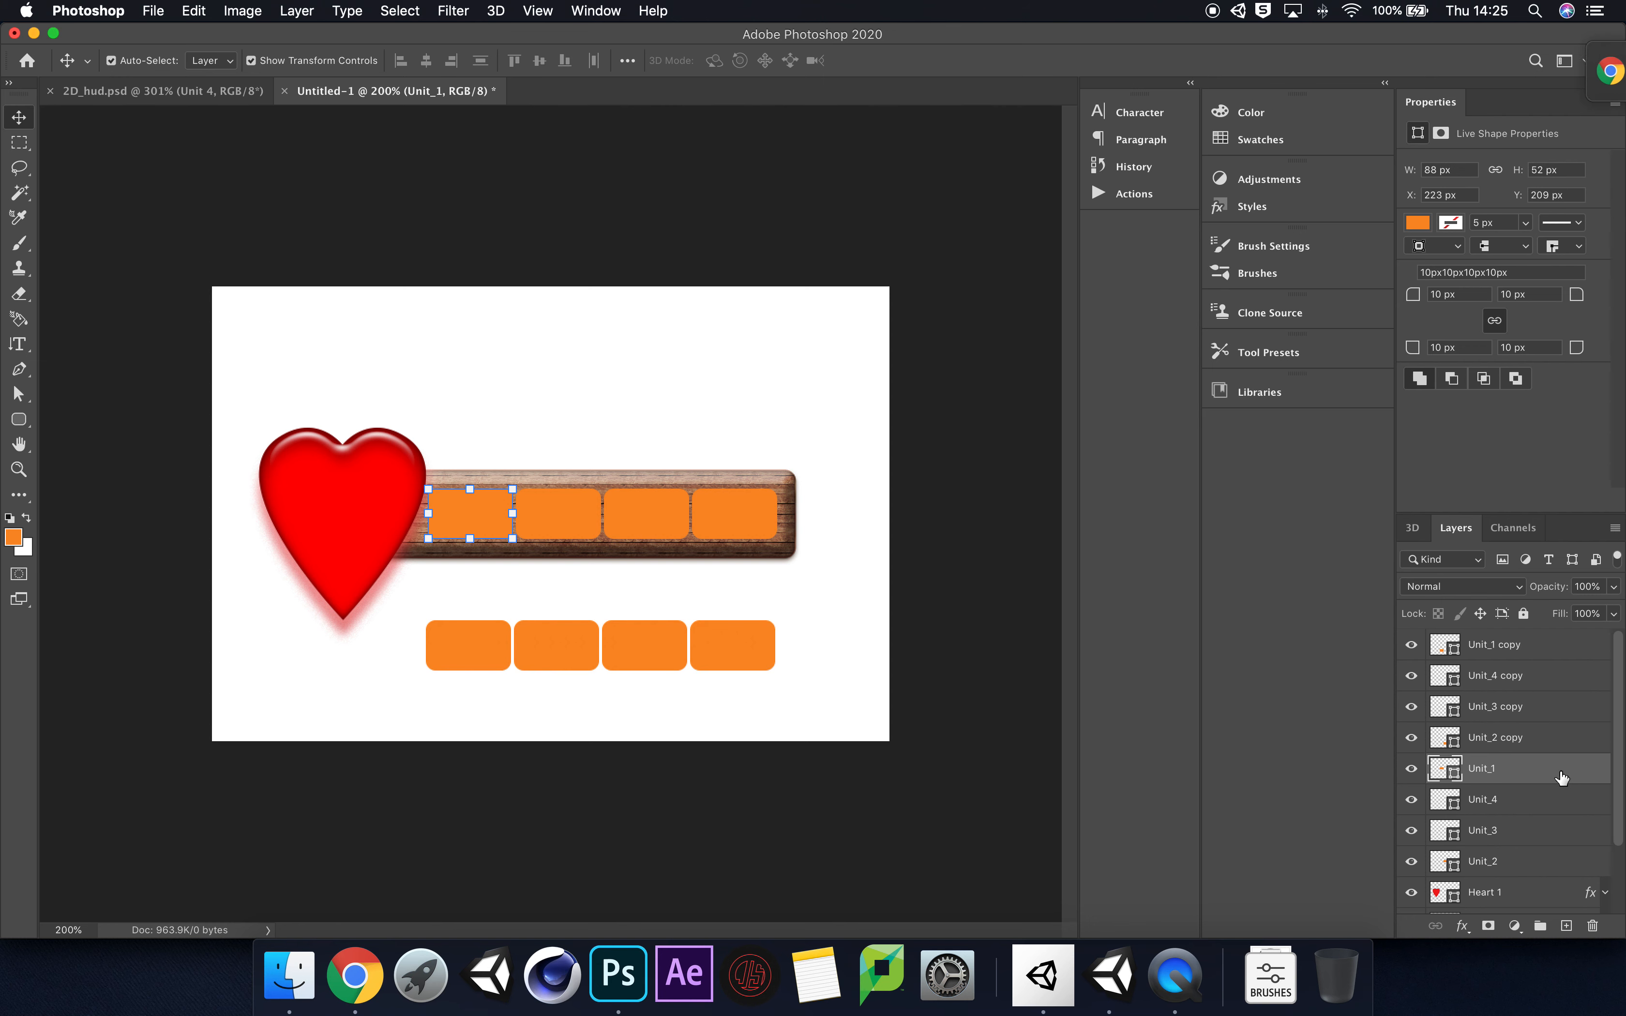
pyautogui.scroll(-2, 1562, 776)
pyautogui.click(1572, 56)
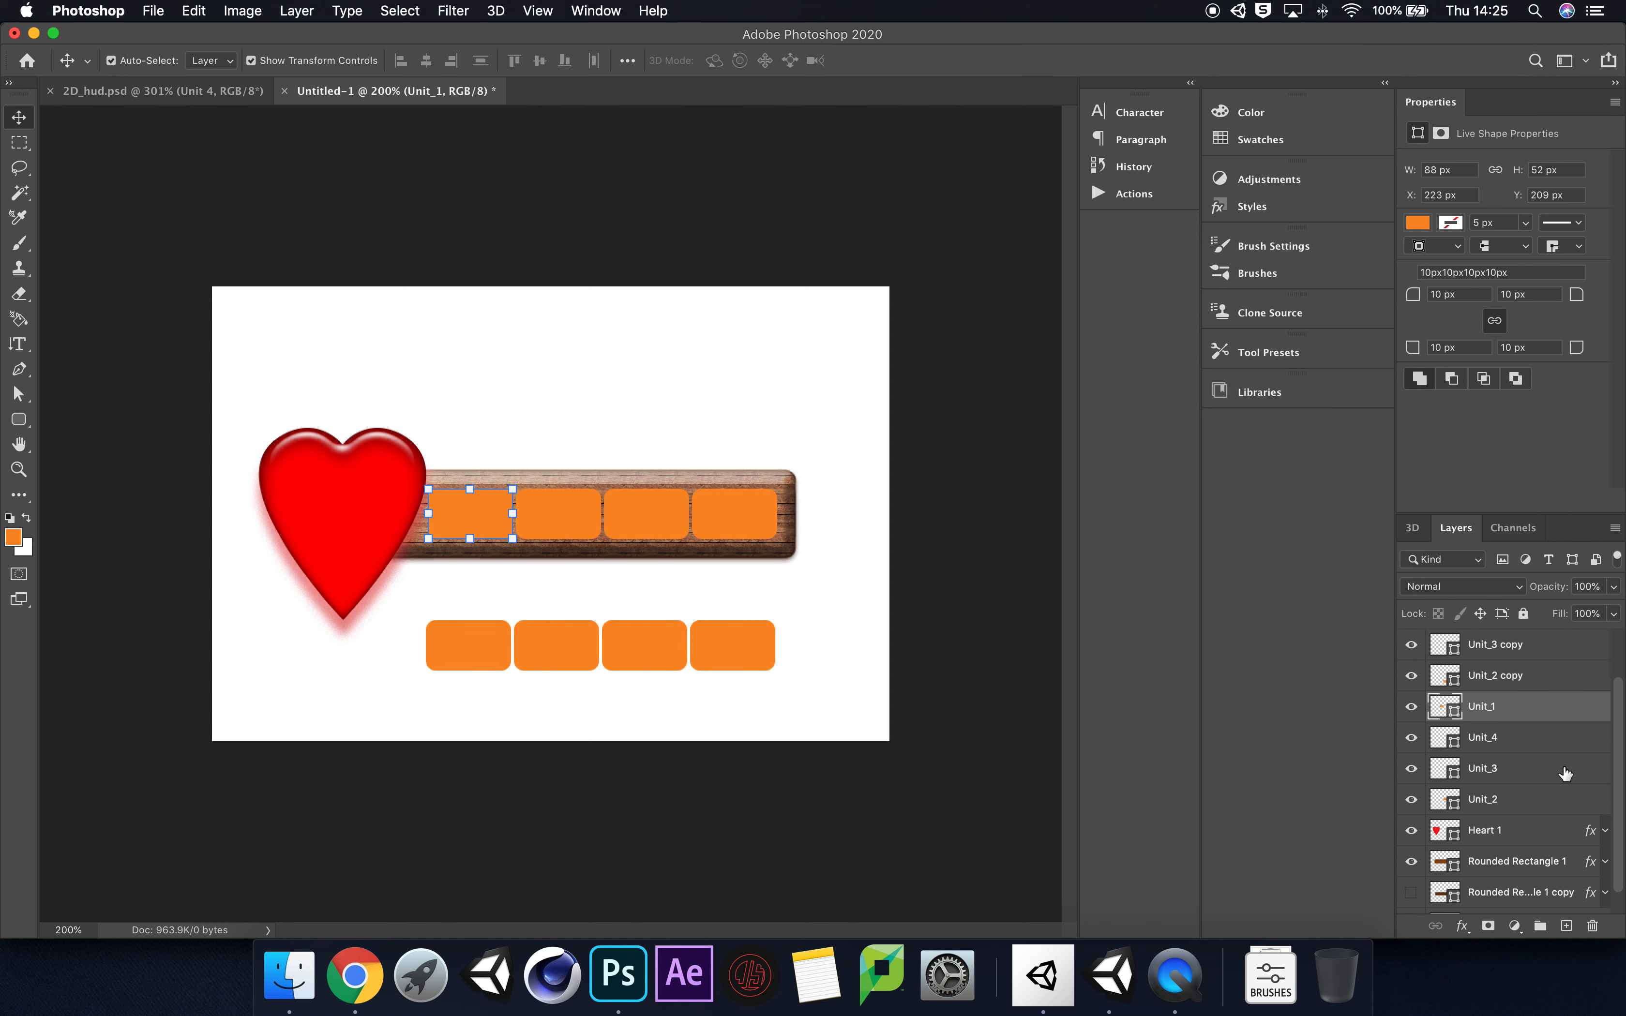
pyautogui.keyDown('shift'); pyautogui.click(1523, 808); pyautogui.keyUp('shift')
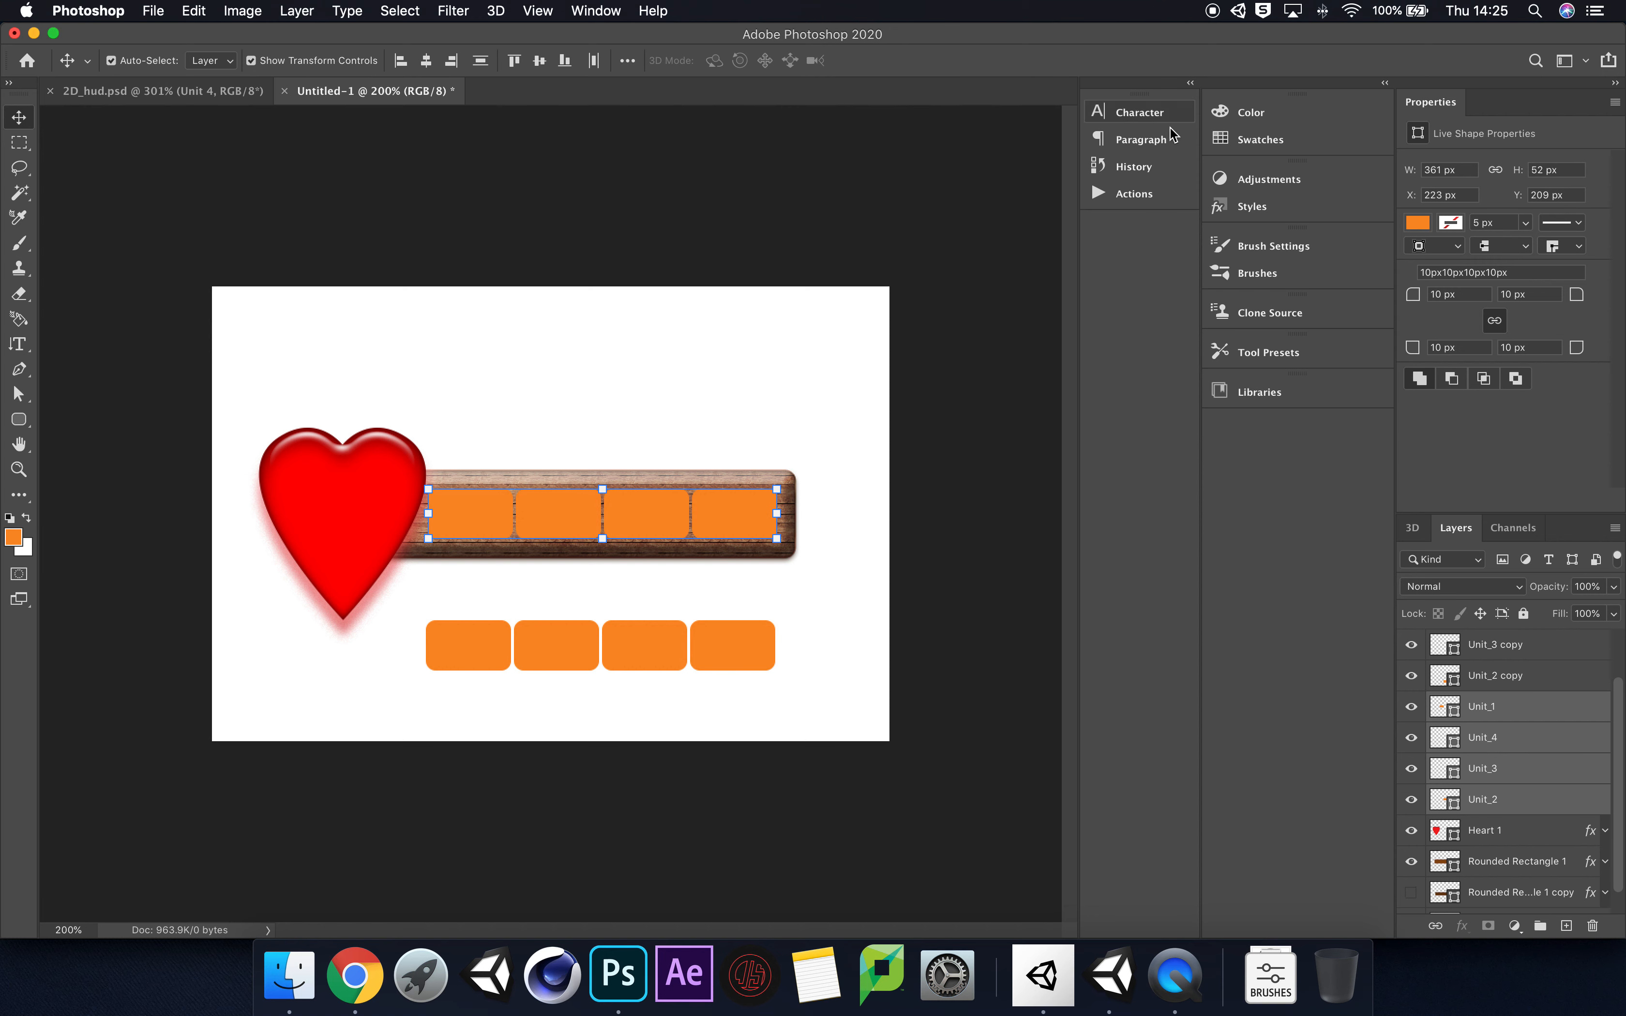
pyautogui.click(1237, 207)
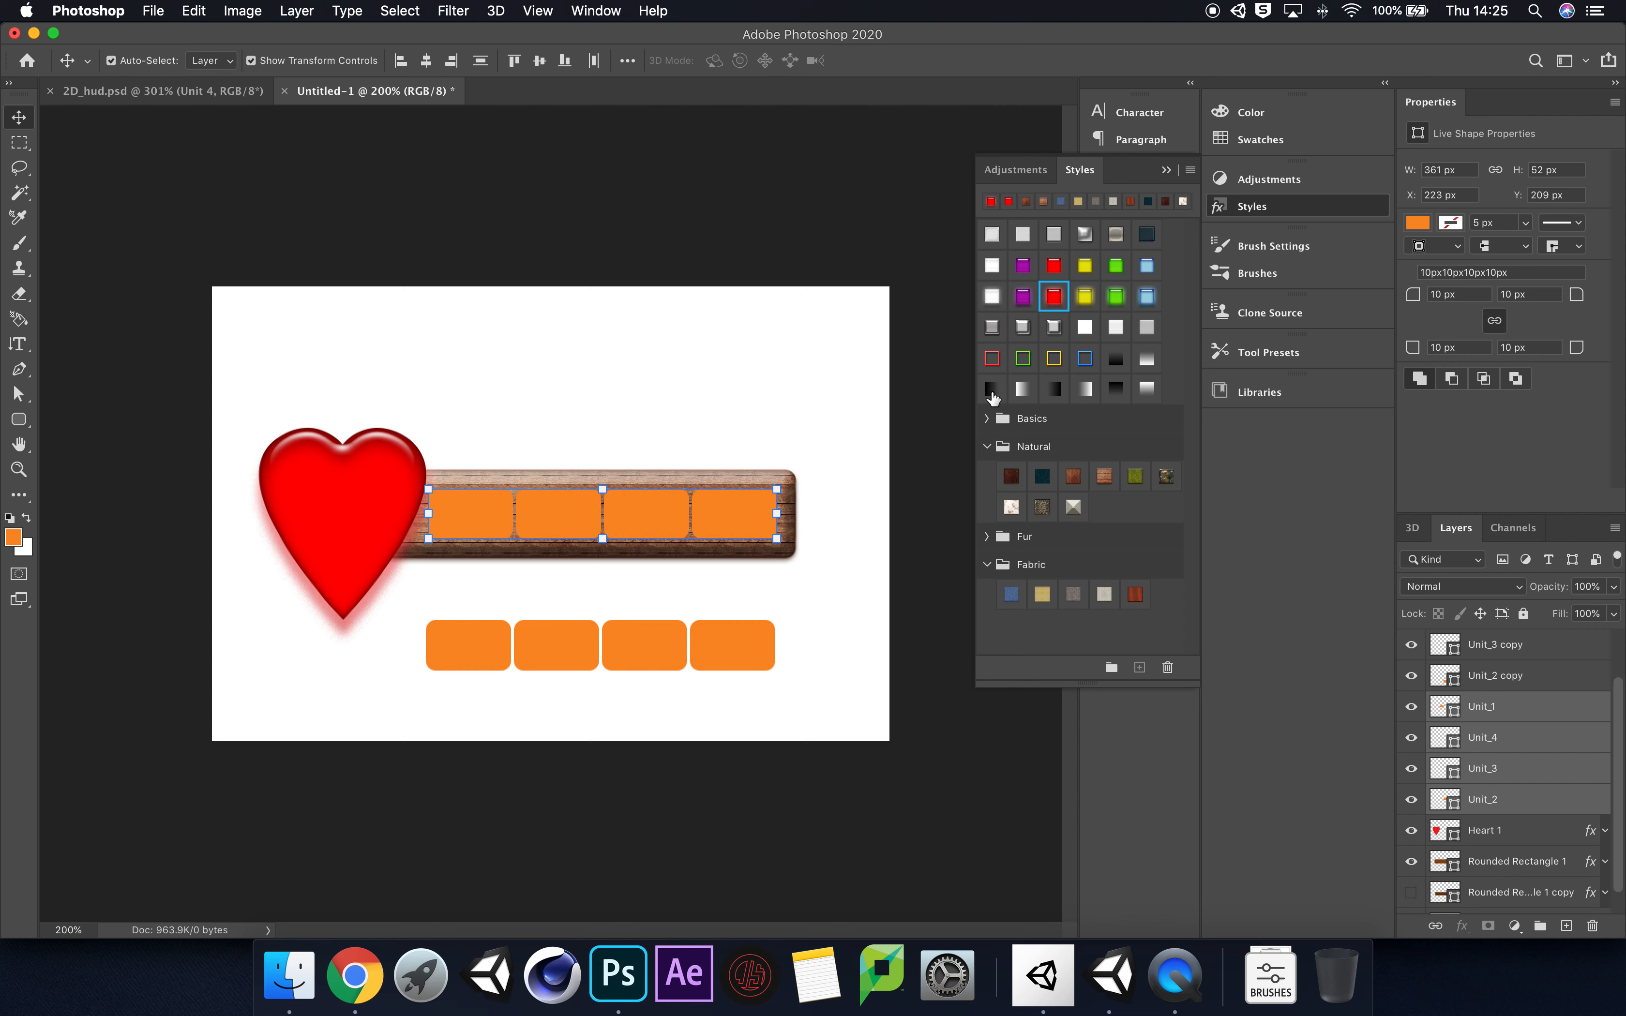
pyautogui.click(992, 391)
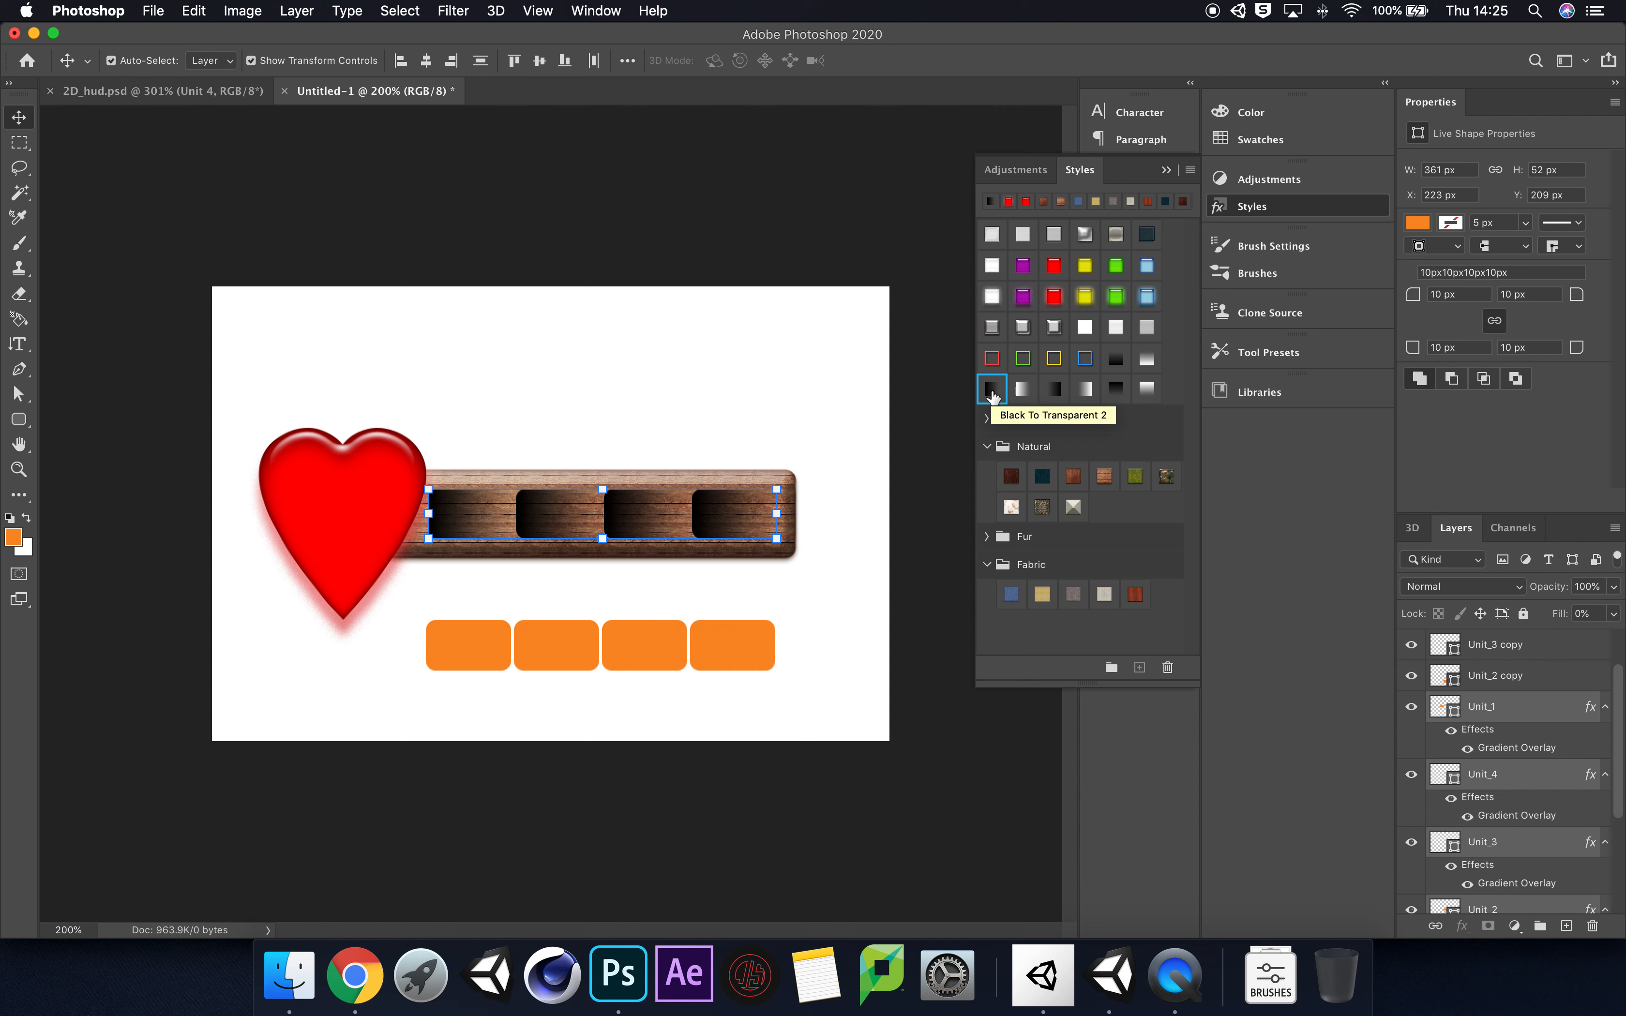
pyautogui.click(1117, 359)
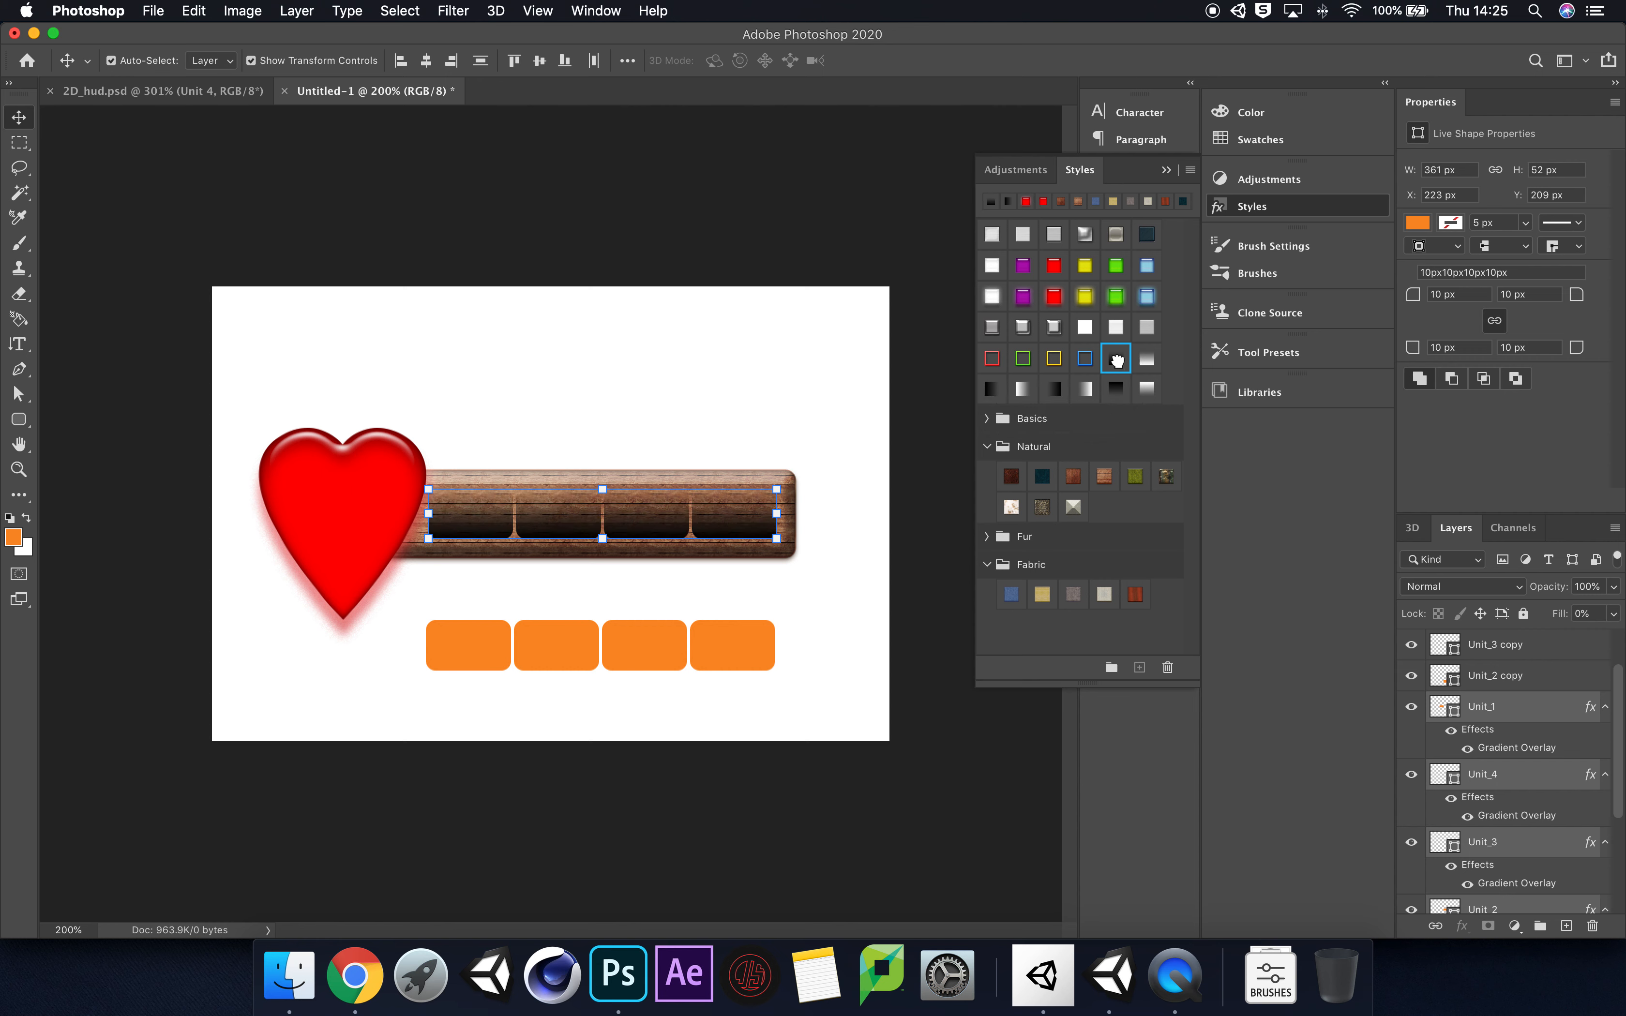
pyautogui.click(1117, 390)
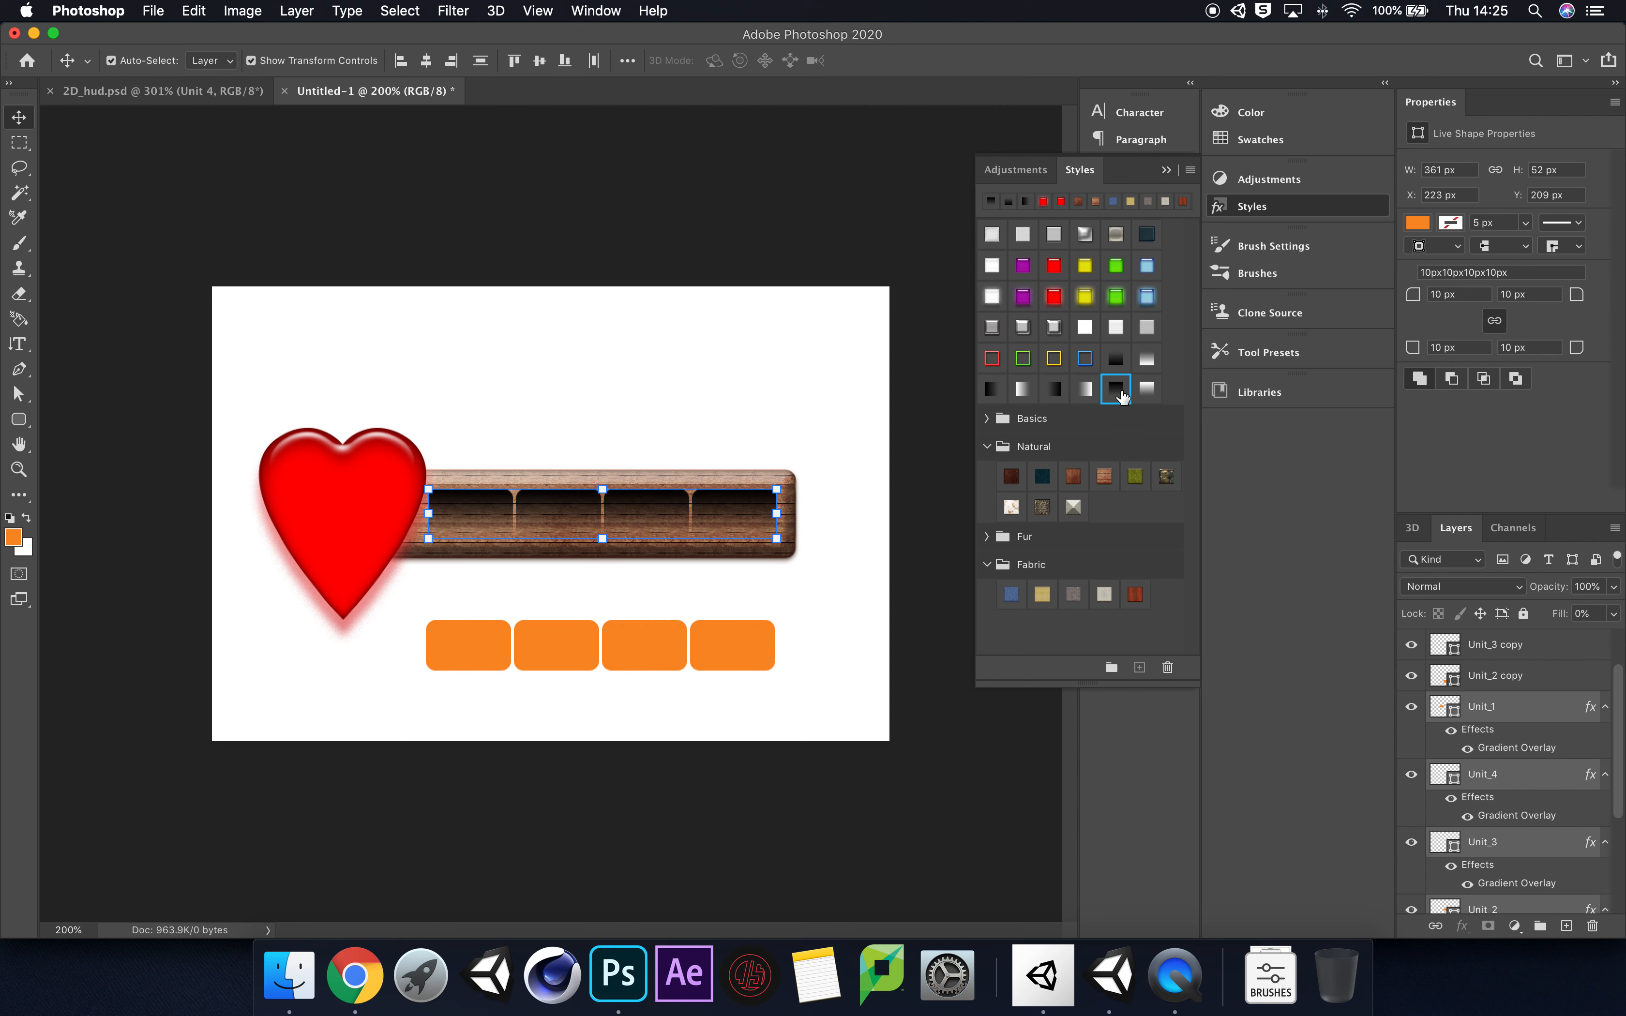
pyautogui.click(1054, 389)
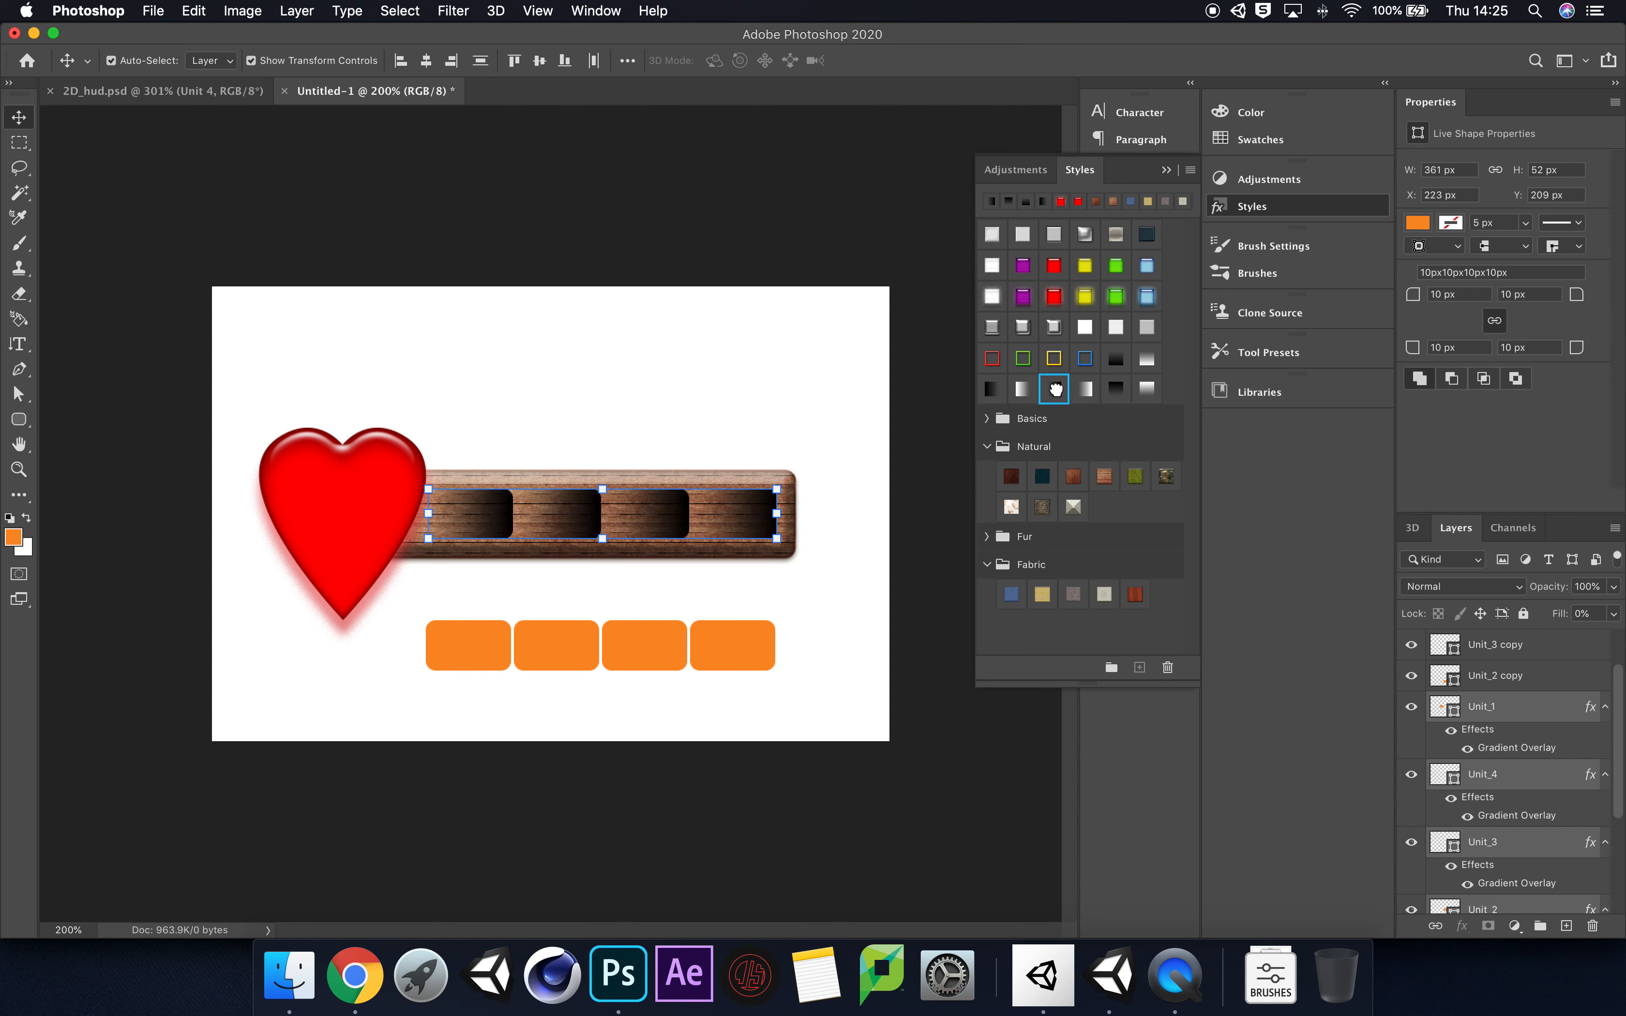
# Step: Try the grey beveled, dark blue and green textured style presets on the four unit blocks, and clear their layer styles
pyautogui.click(1054, 327)
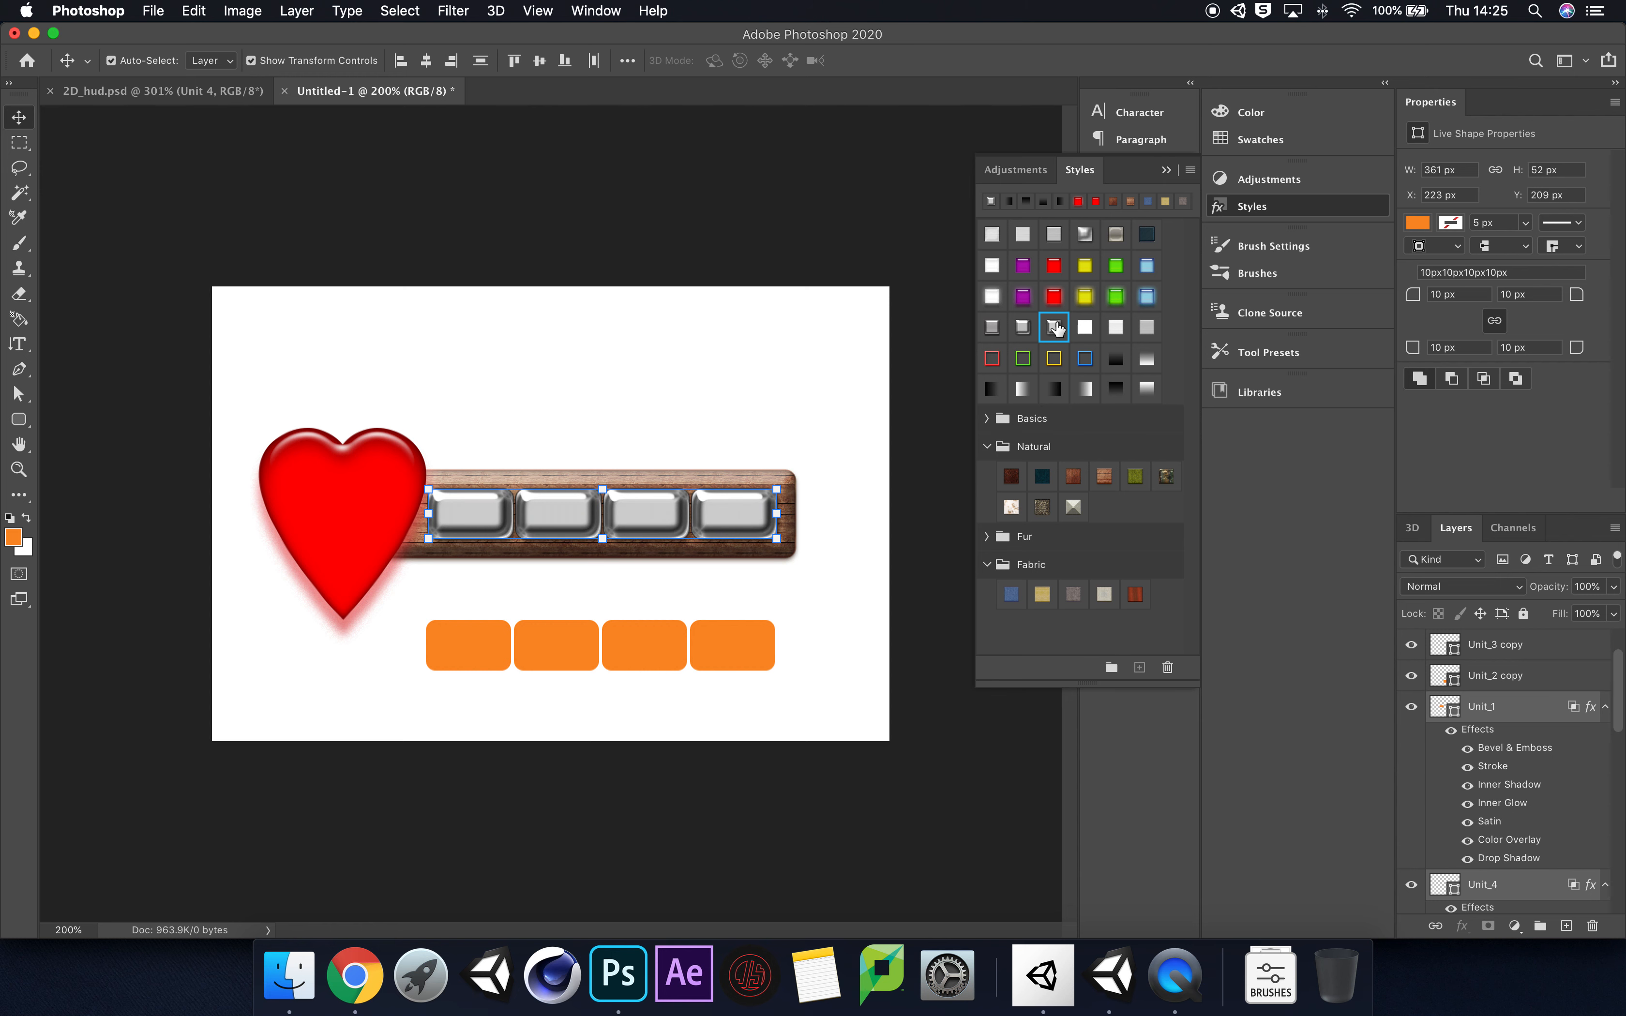
pyautogui.click(1146, 242)
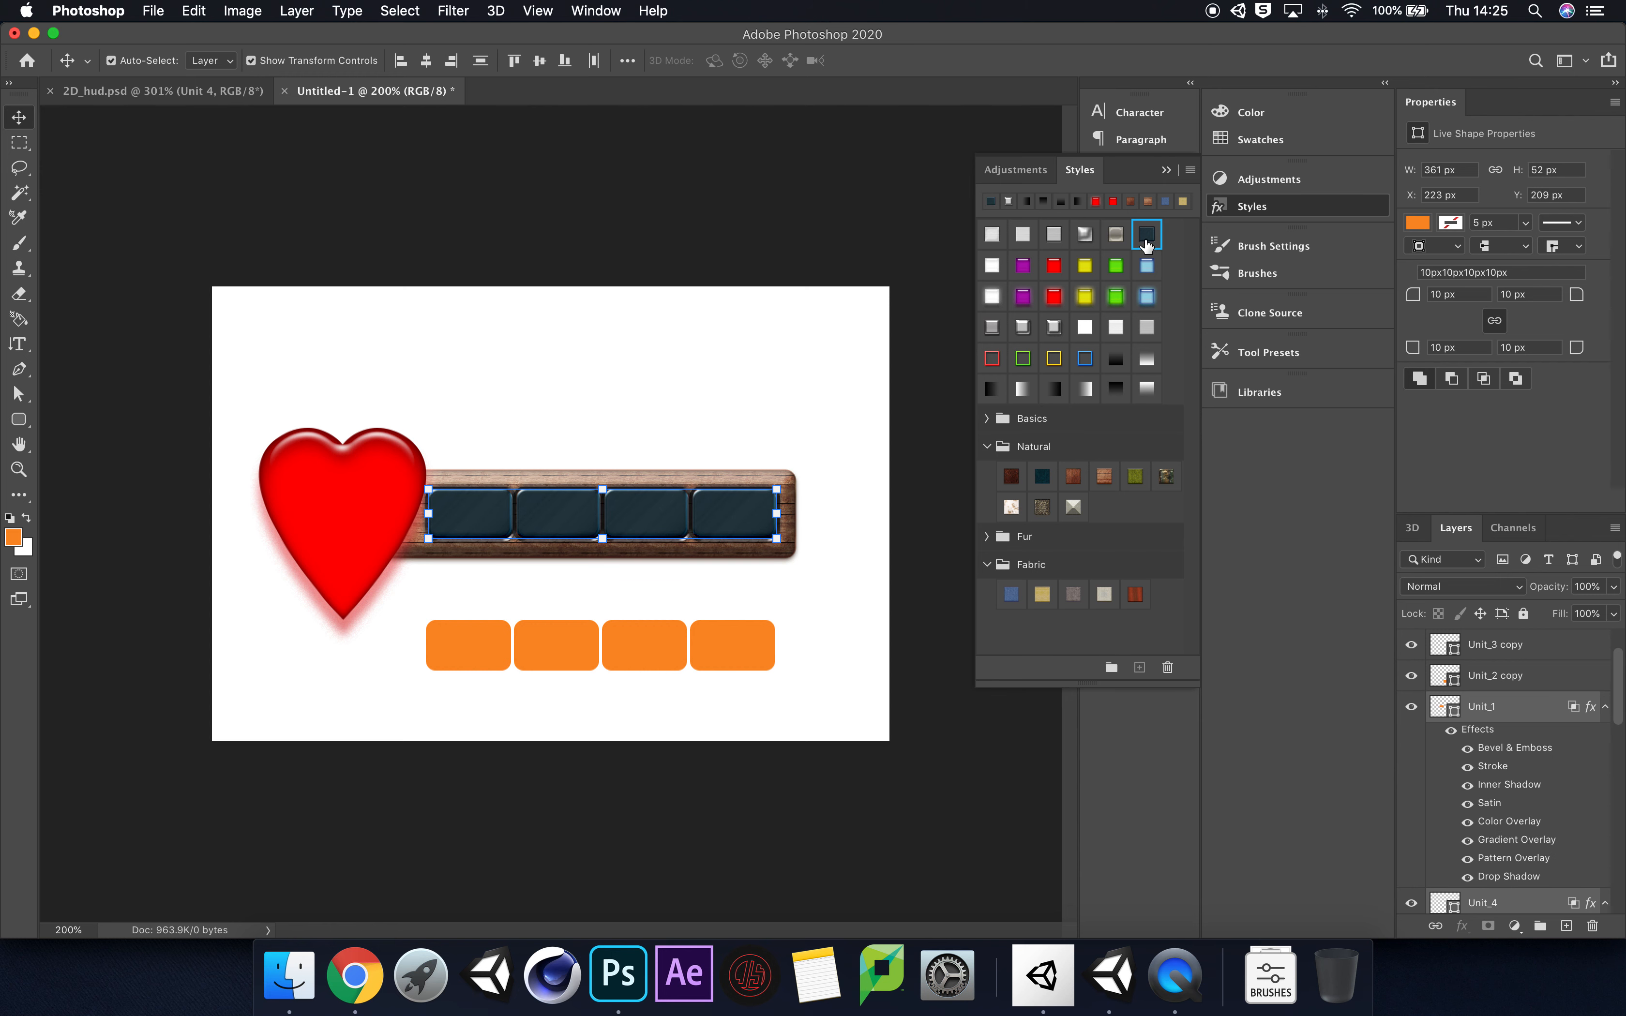
pyautogui.click(1050, 479)
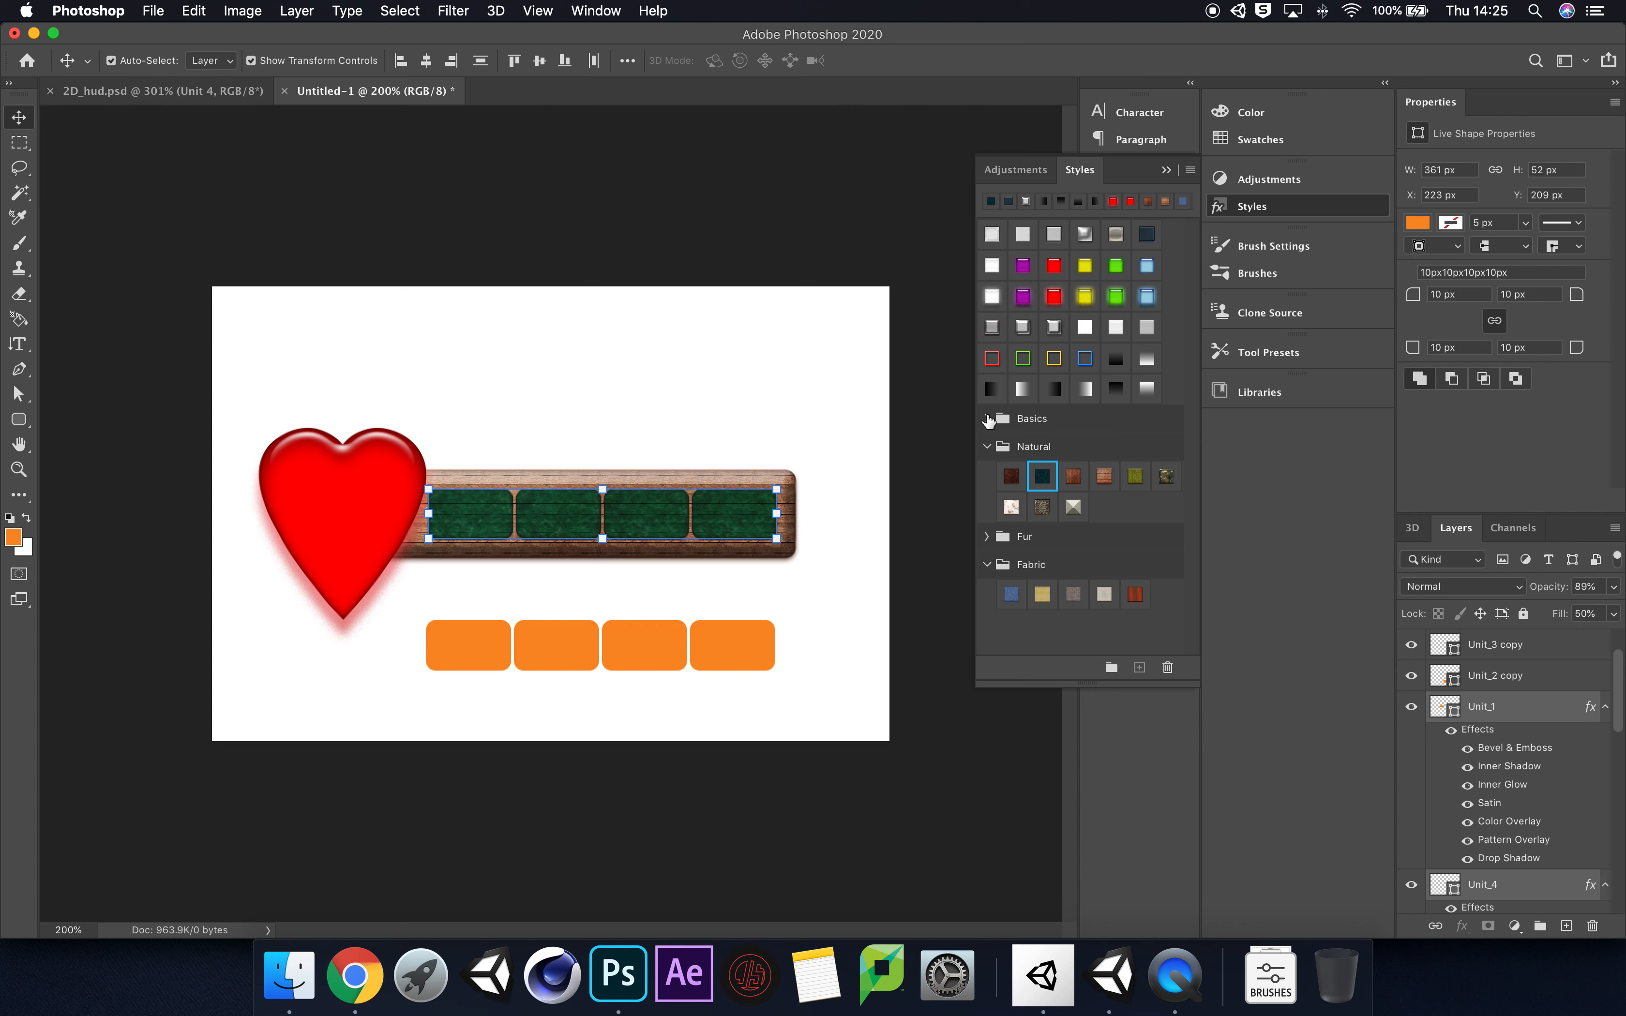
pyautogui.rightClick(1527, 711)
pyautogui.click(1386, 568)
# Step: Try Bevel & Emboss on Unit_1, comparing the Outer Bevel and Emboss styles before selecting Inner Bevel
pyautogui.click(1570, 711)
pyautogui.doubleClick(1570, 711)
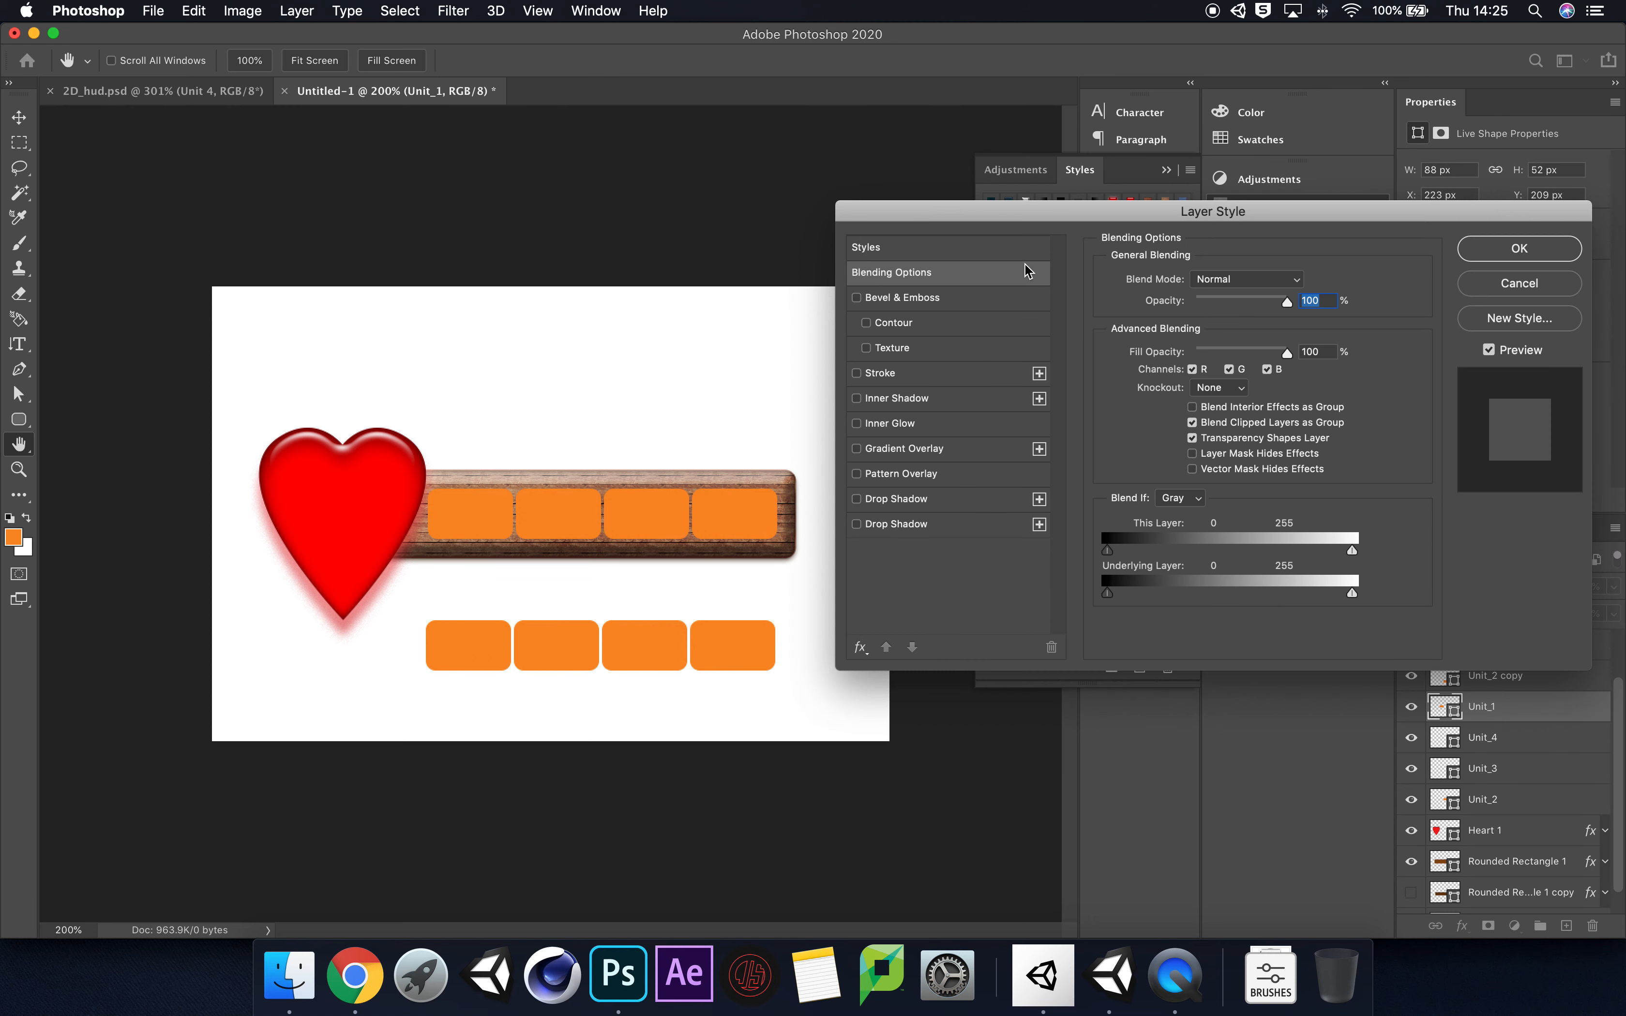
pyautogui.click(858, 301)
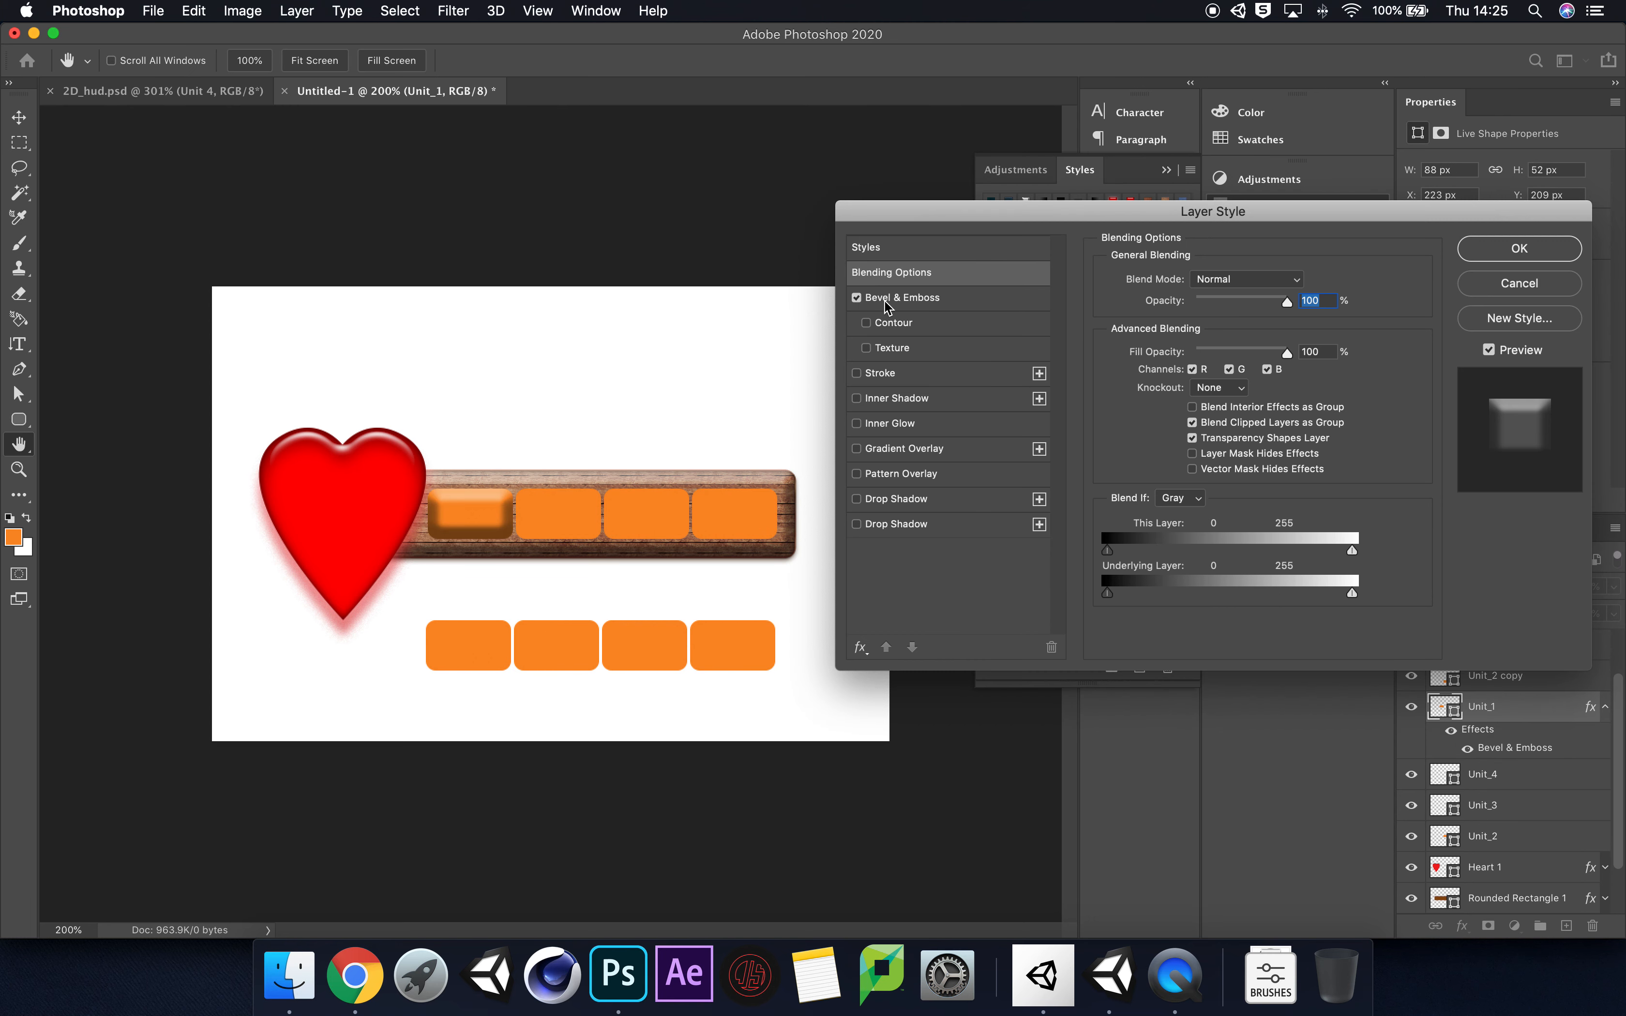
pyautogui.click(948, 297)
pyautogui.click(1250, 287)
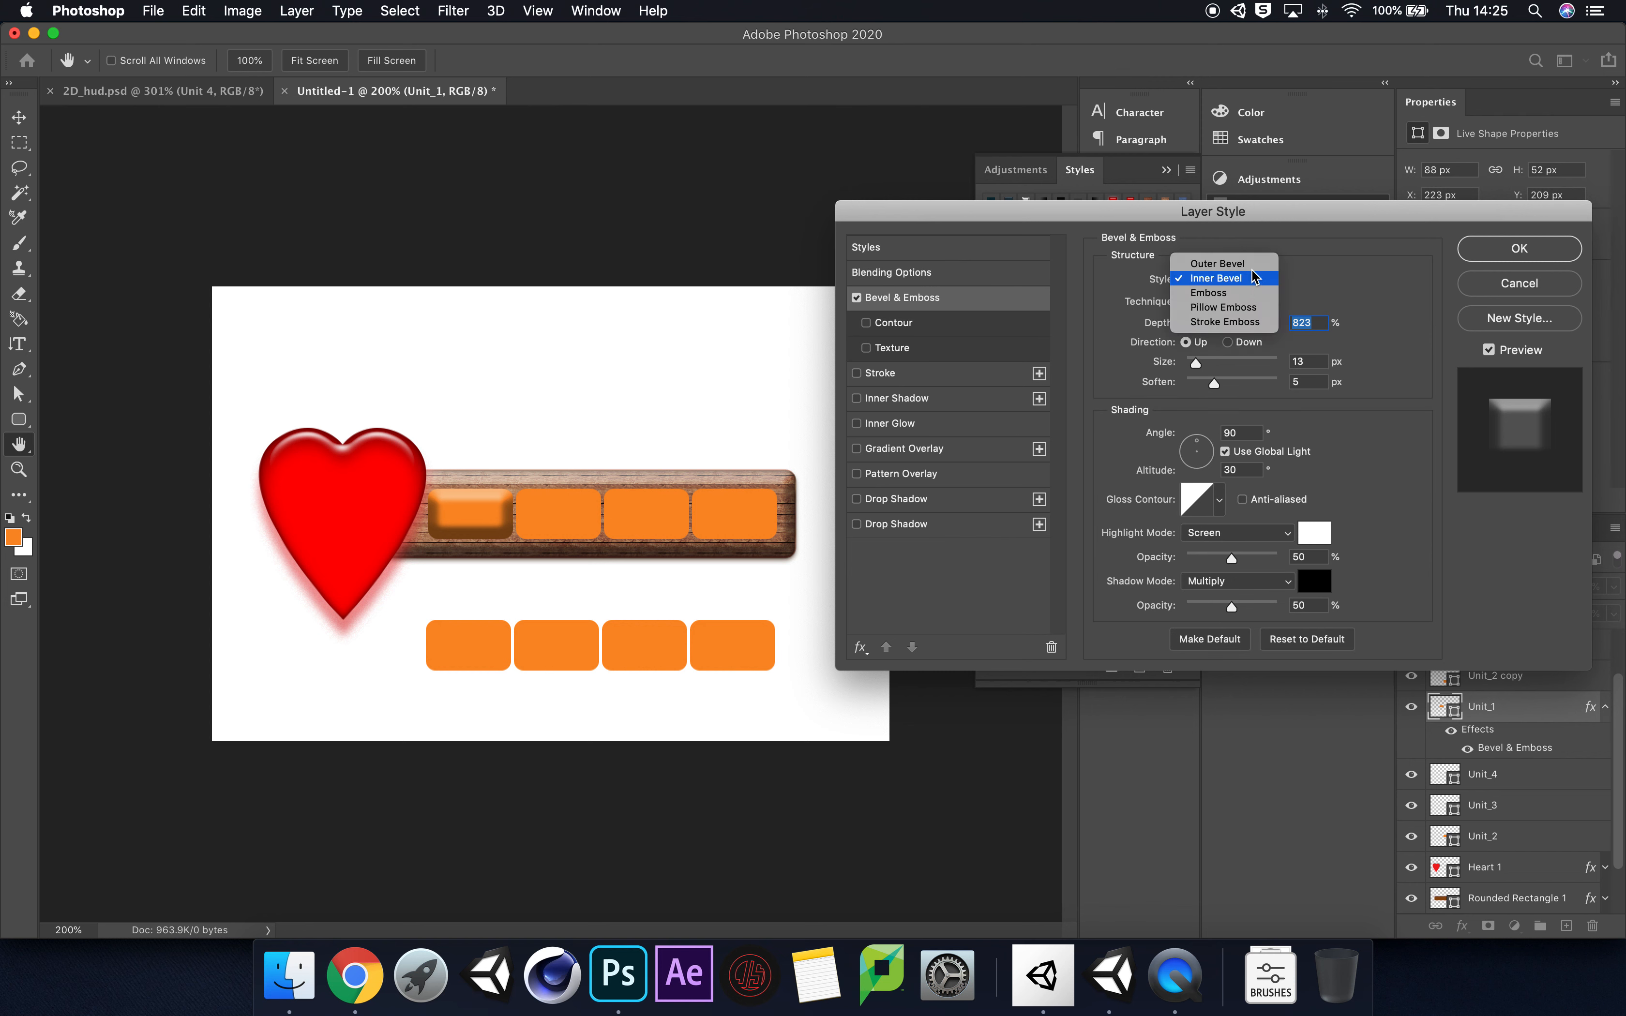
pyautogui.click(1254, 266)
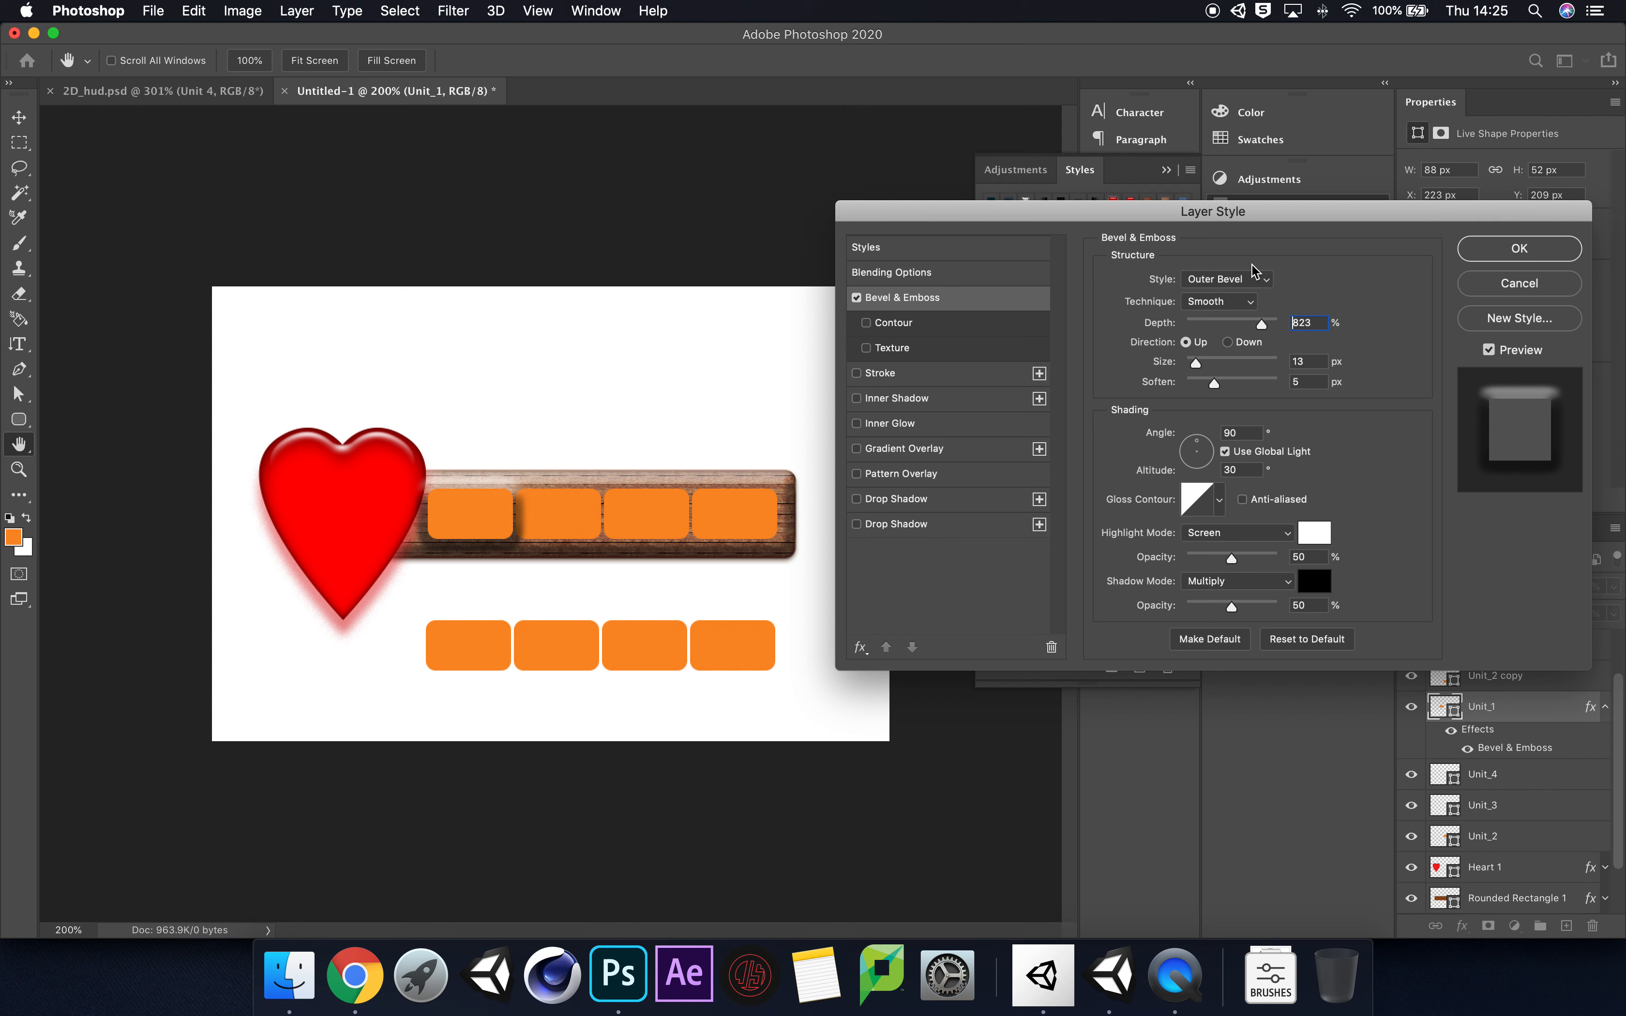
pyautogui.click(1248, 282)
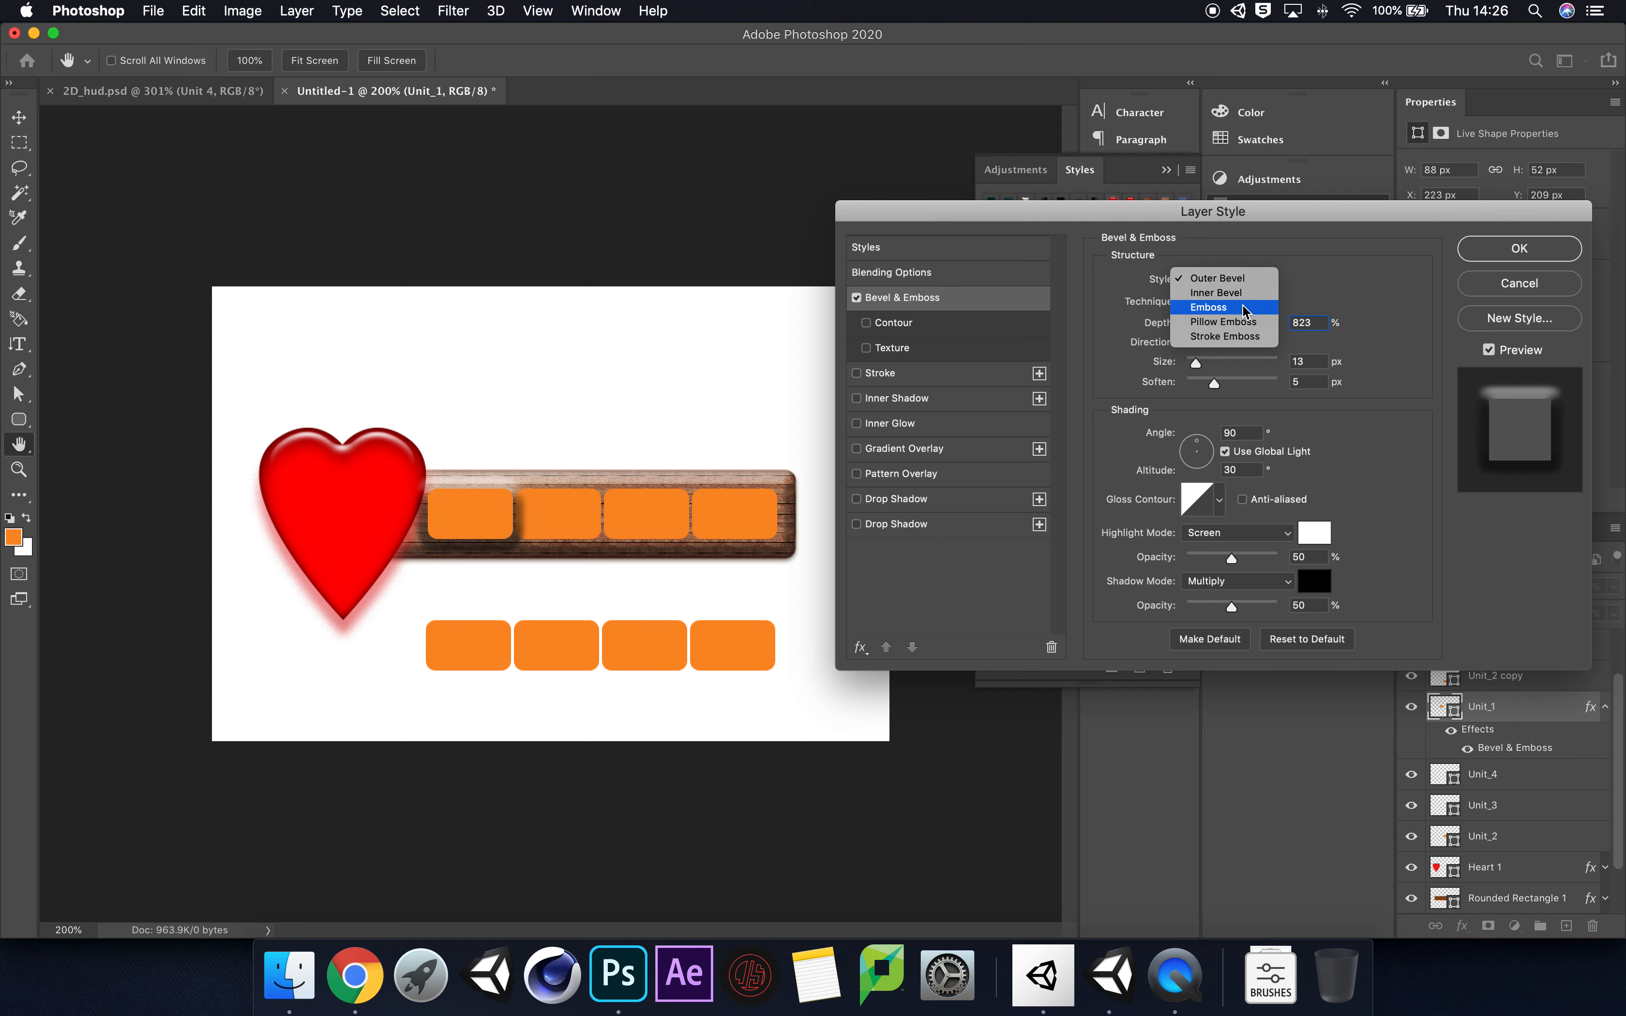
pyautogui.click(1242, 306)
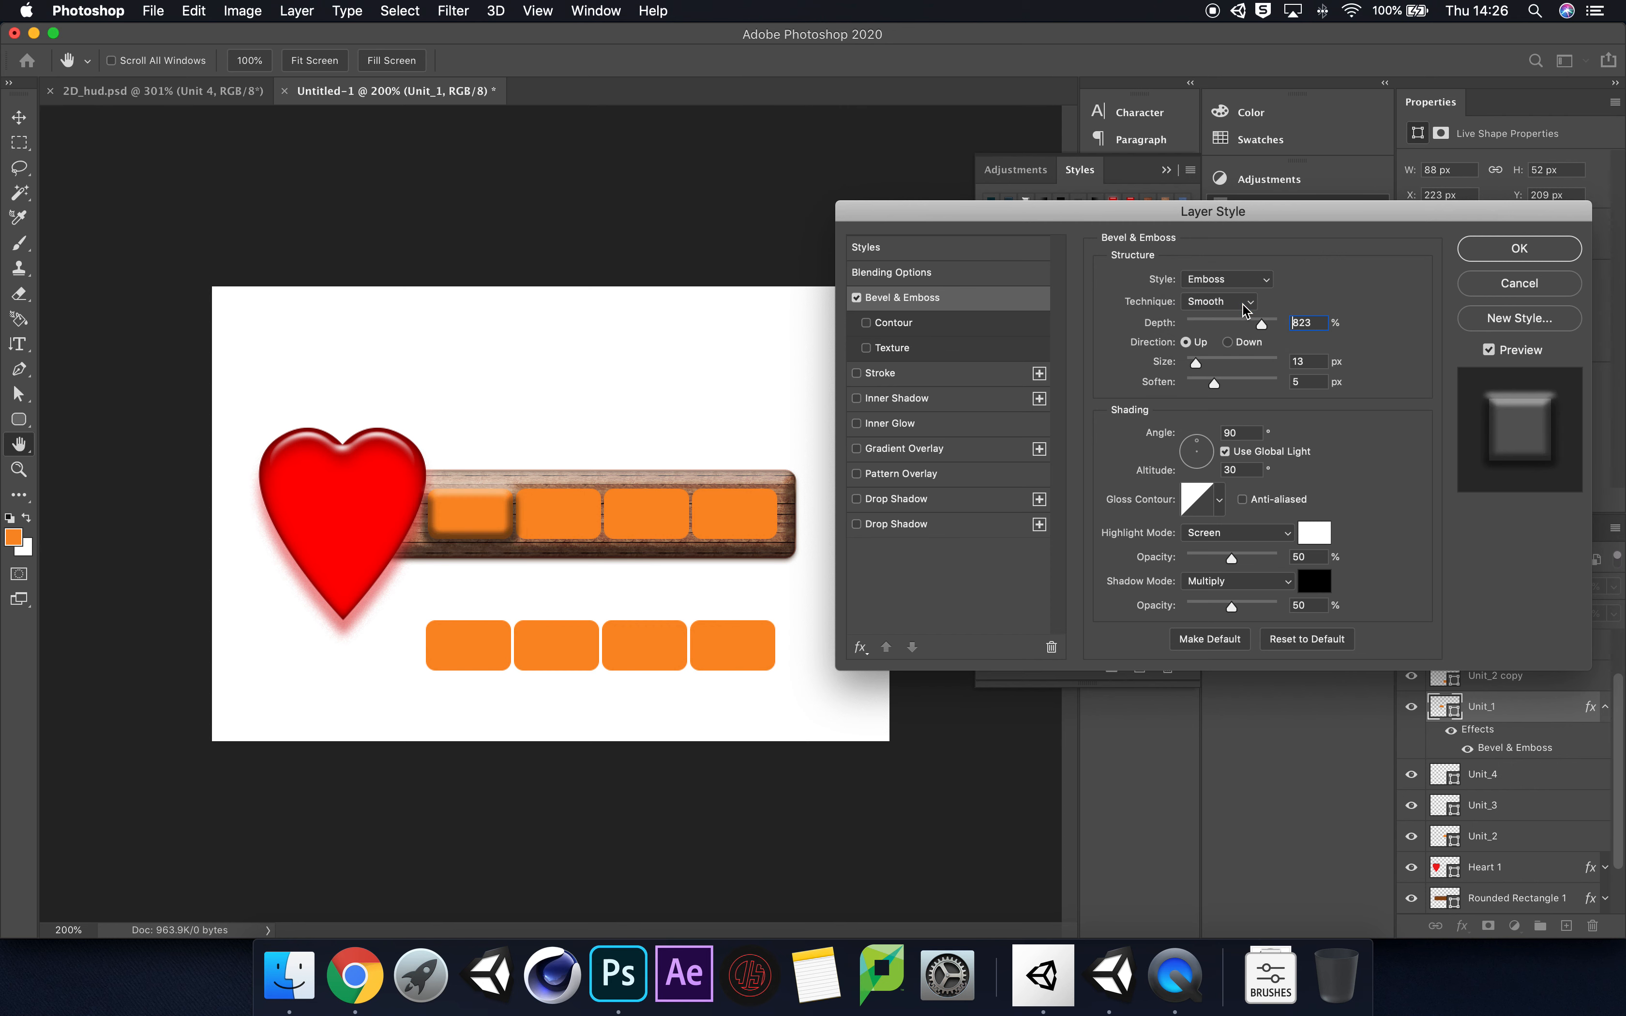
pyautogui.click(1247, 305)
pyautogui.click(1252, 294)
pyautogui.click(1244, 280)
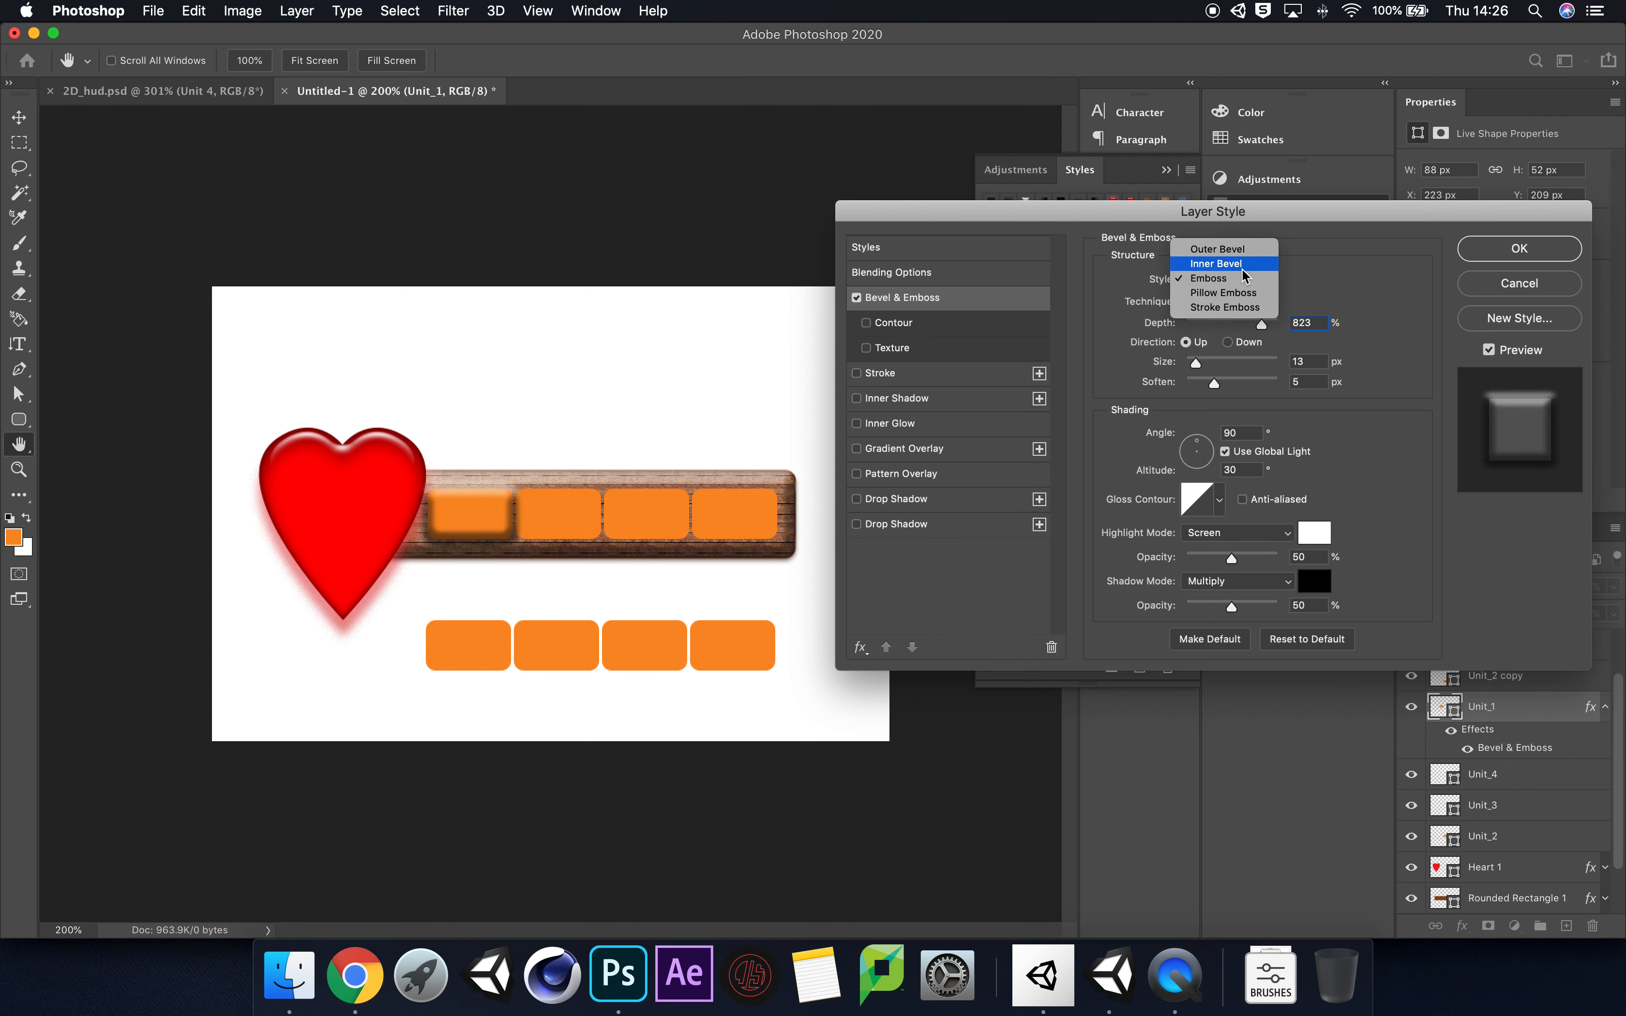
pyautogui.click(1242, 268)
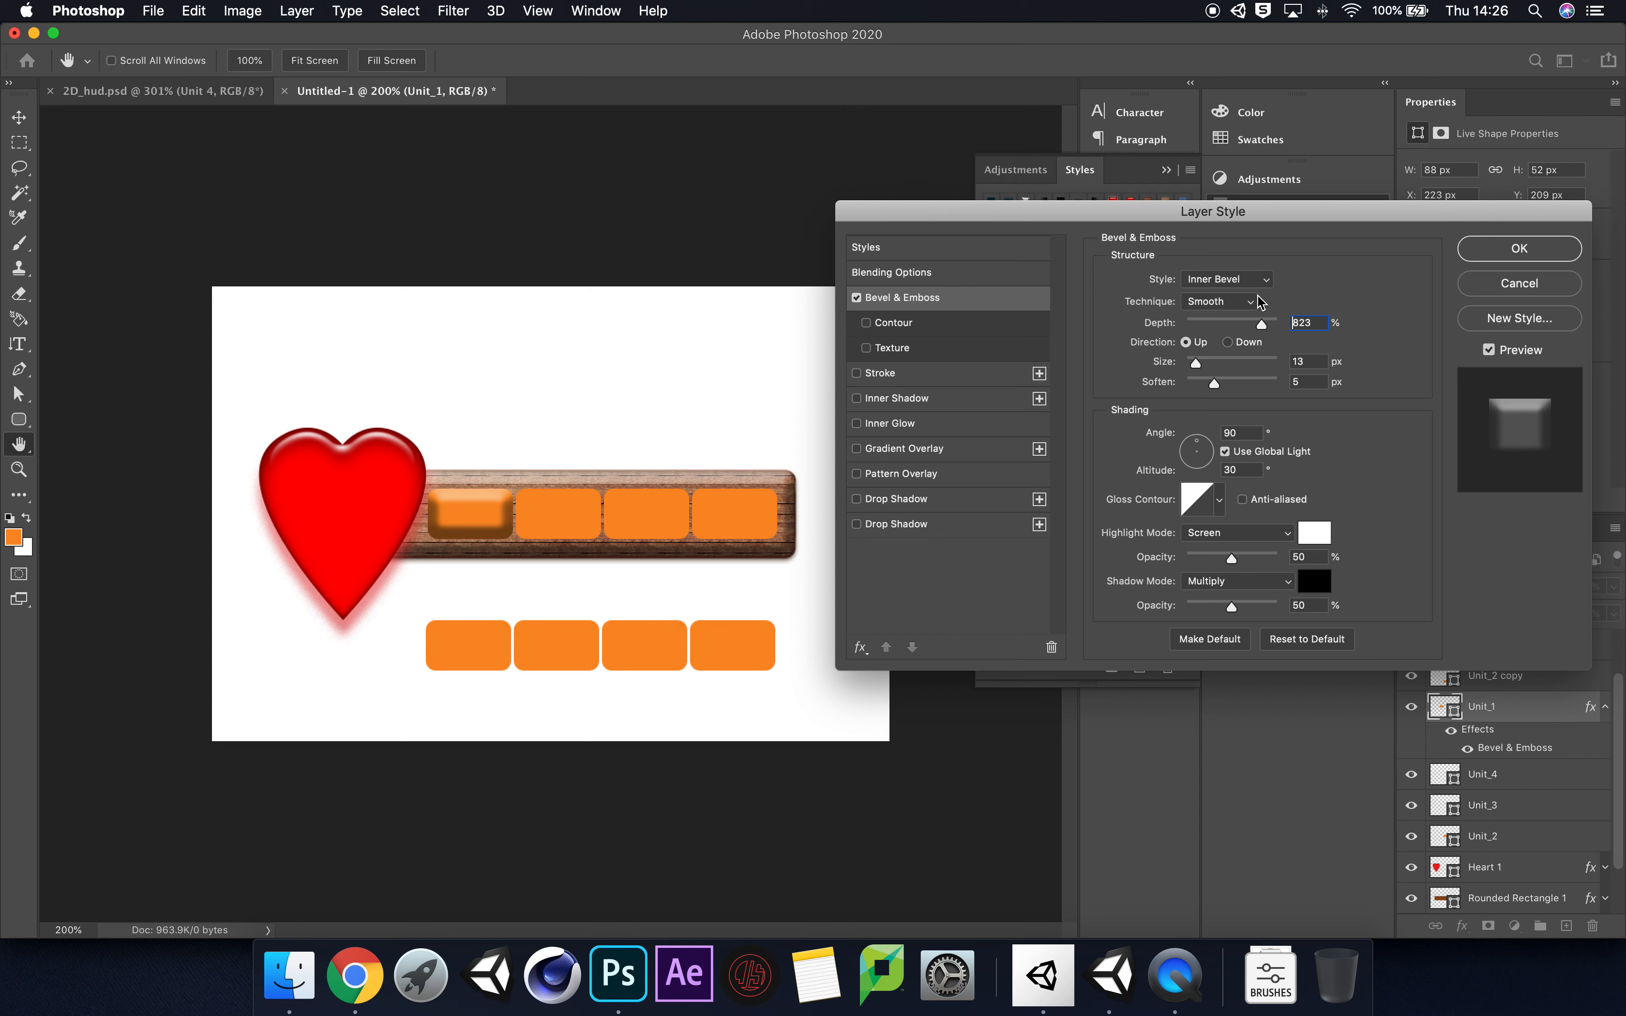
# Step: Try a Chisel Soft bevel on Unit_1 with size 5 px and soften 4 px, and cancel the layer style changes
pyautogui.moveTo(1199, 366)
pyautogui.mouseDown()
pyautogui.moveTo(1215, 368)
pyautogui.moveTo(1188, 370)
pyautogui.mouseUp()
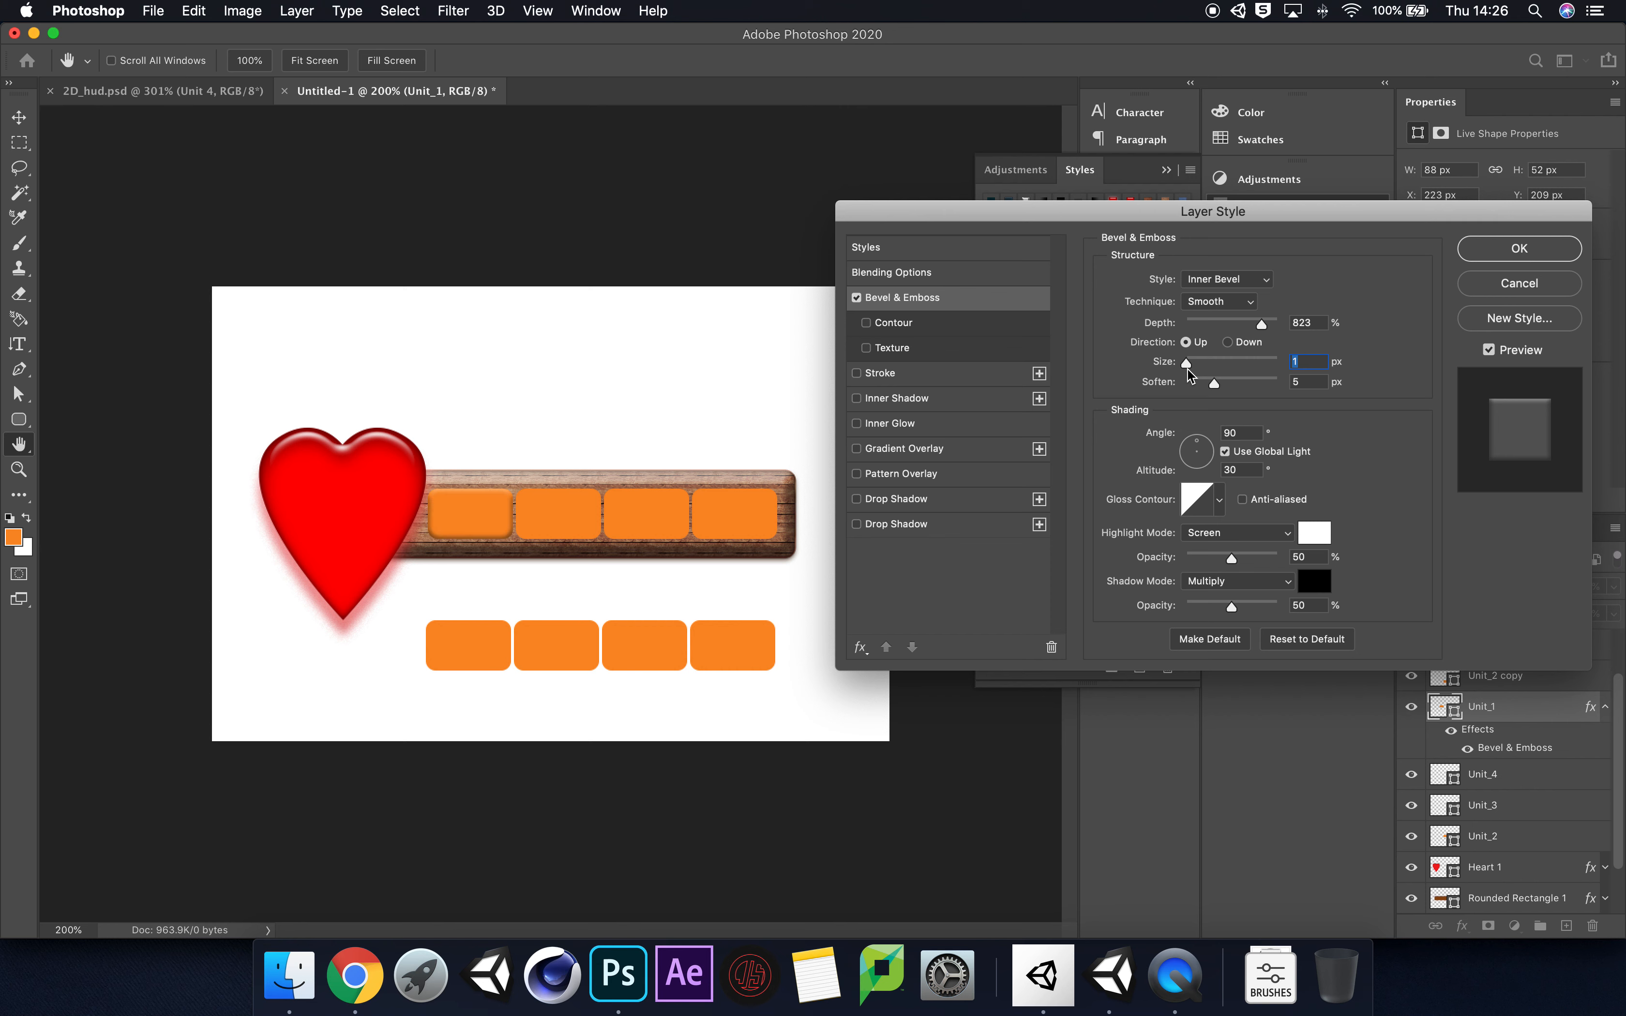
pyautogui.click(1249, 306)
pyautogui.press('Escape')
pyautogui.moveTo(1211, 387)
pyautogui.mouseDown()
pyautogui.moveTo(1216, 364)
pyautogui.moveTo(1191, 369)
pyautogui.mouseUp()
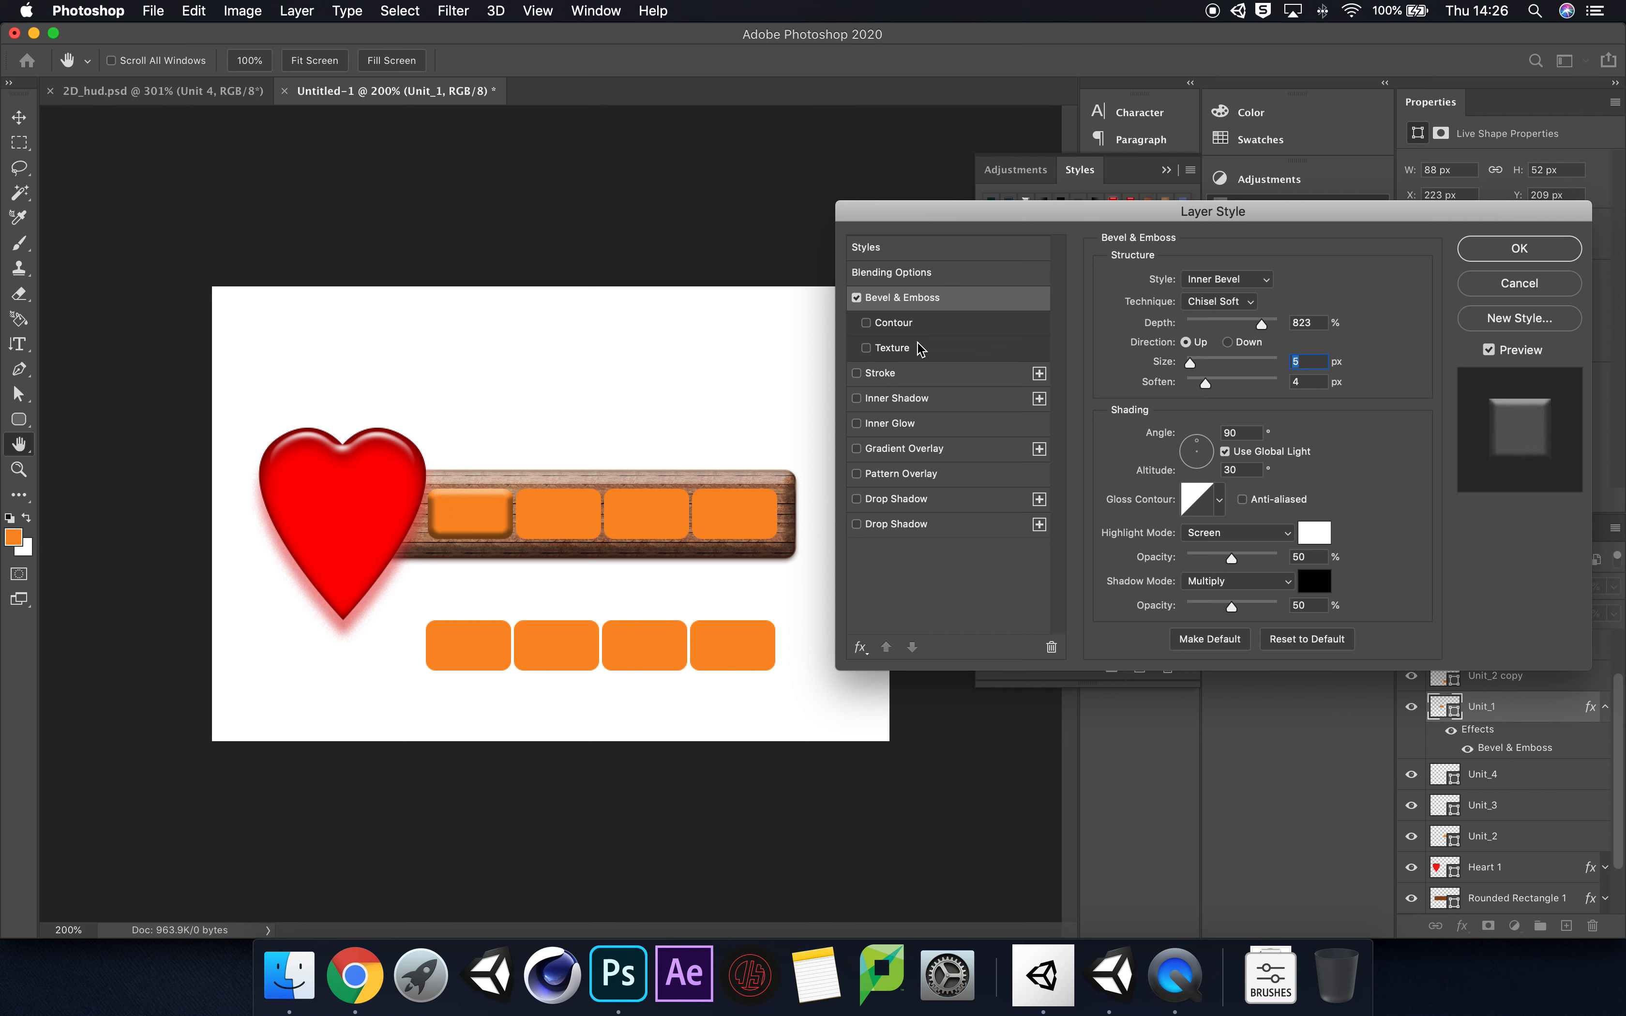
pyautogui.click(1237, 302)
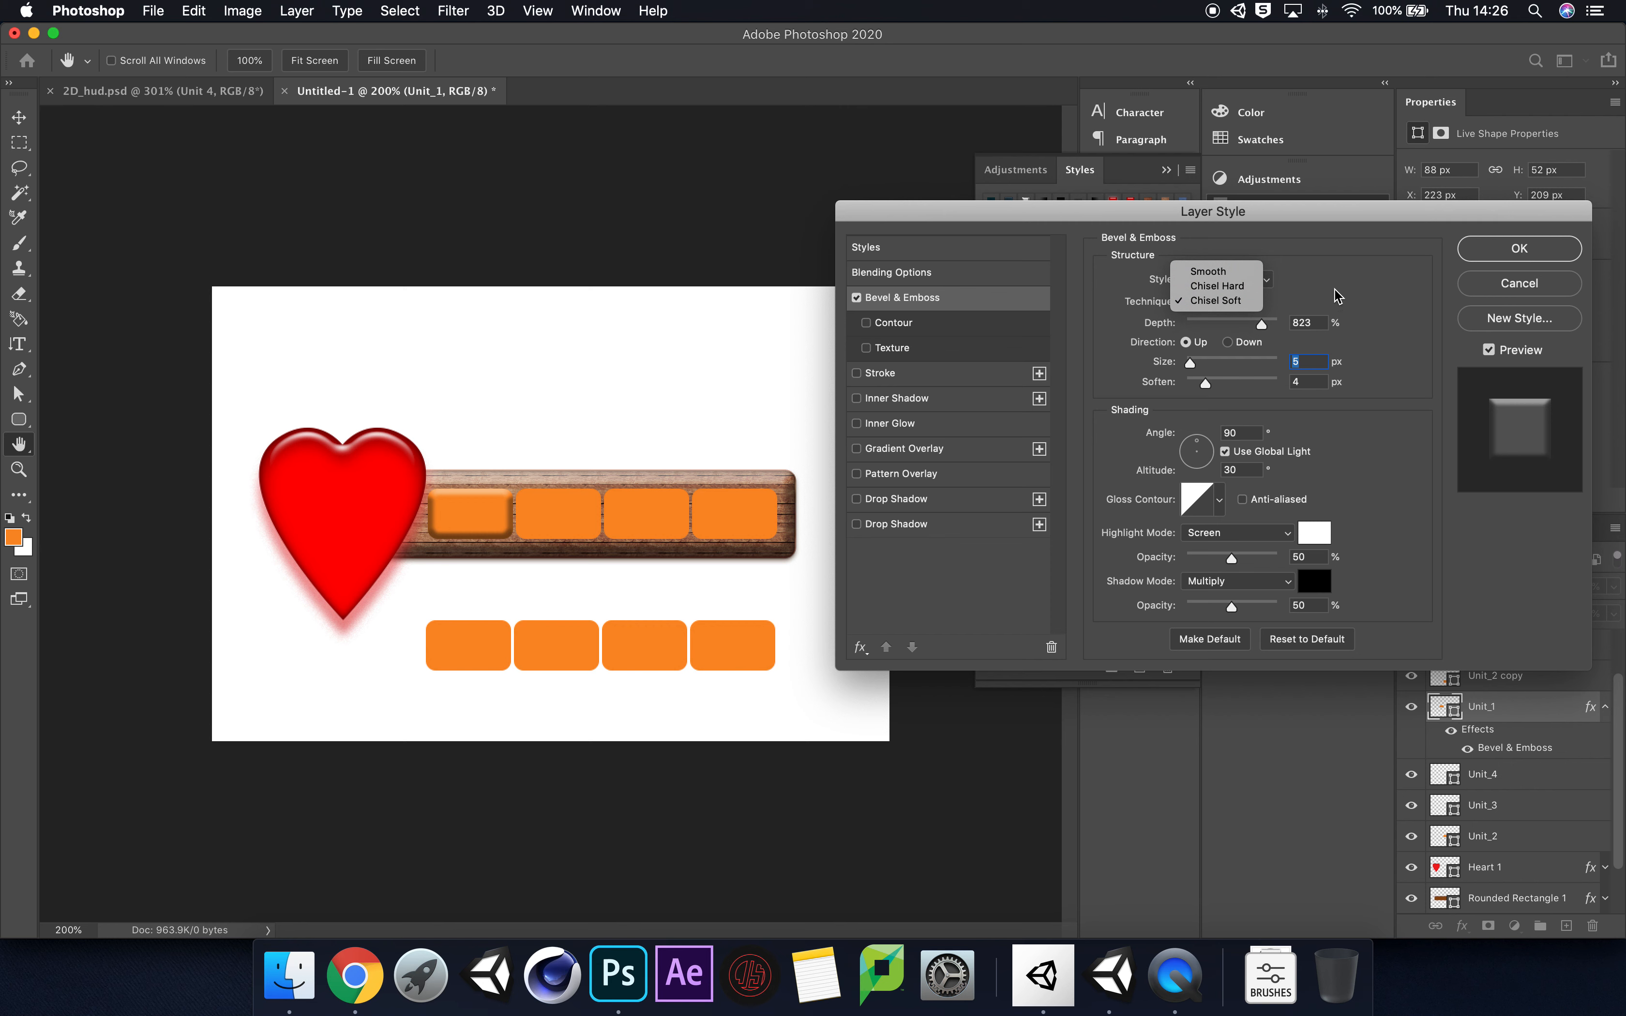
pyautogui.click(1496, 294)
pyautogui.click(1495, 289)
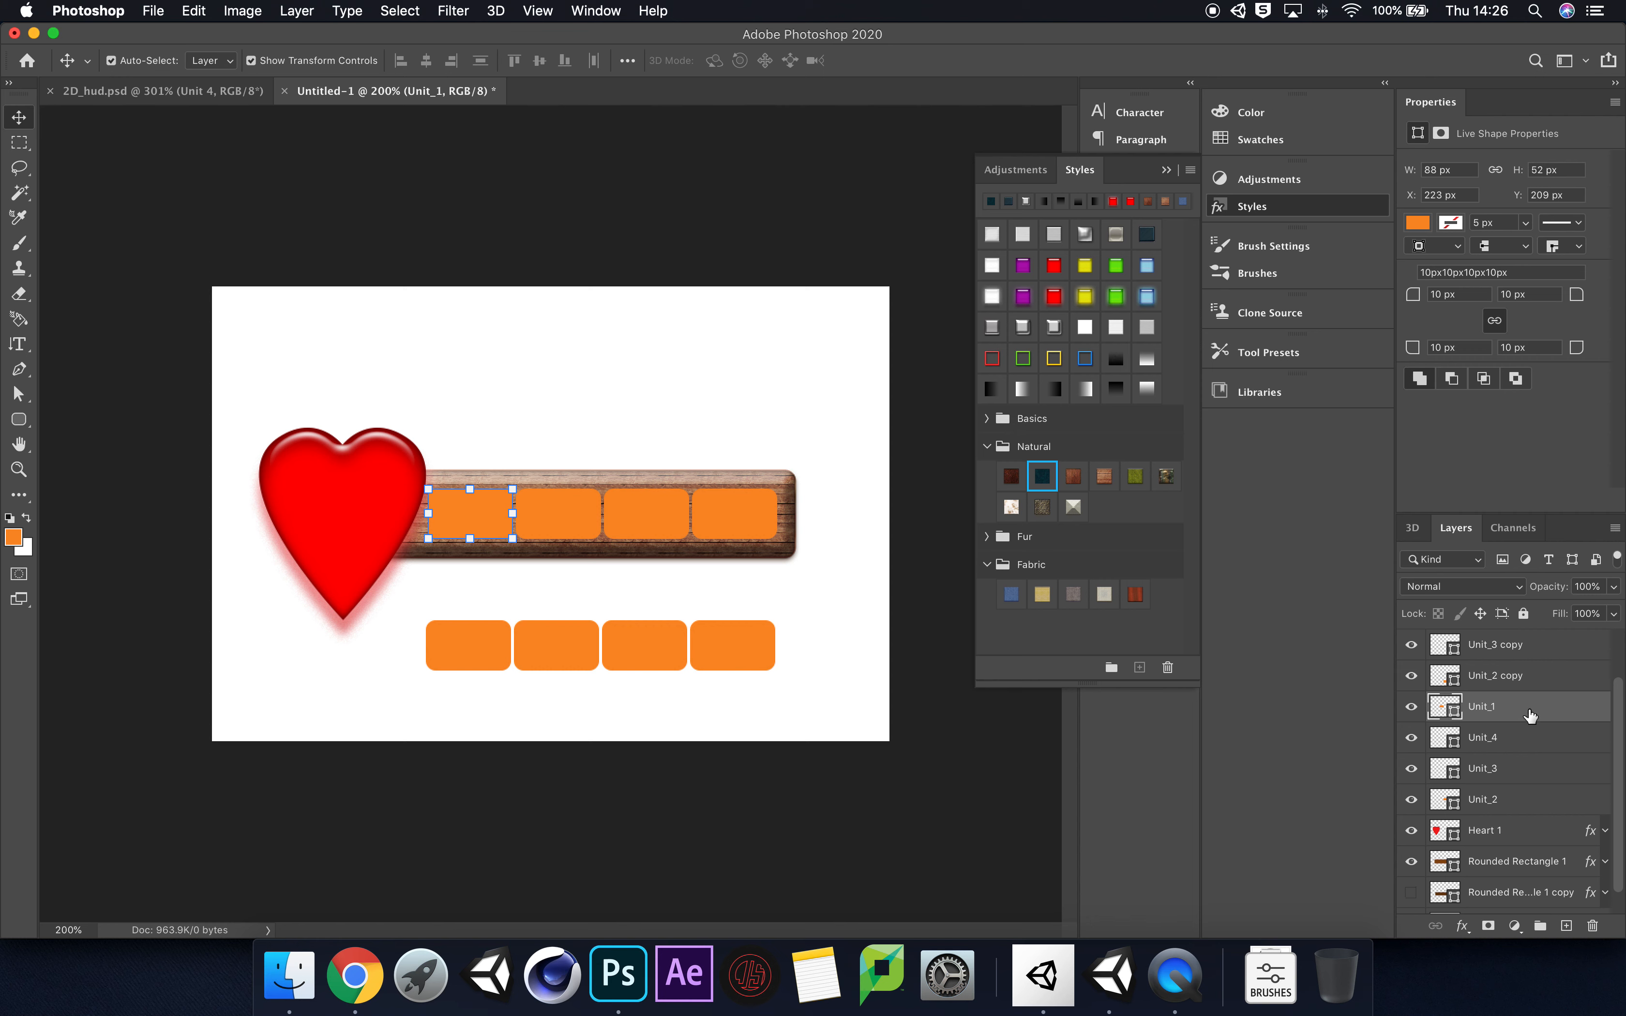
# Step: Select the Unit_1 to Unit_4 layers and, after trying other presets, apply the red outline style preset to all four blocks
pyautogui.keyDown('shift'); pyautogui.click(1539, 803); pyautogui.keyUp('shift')
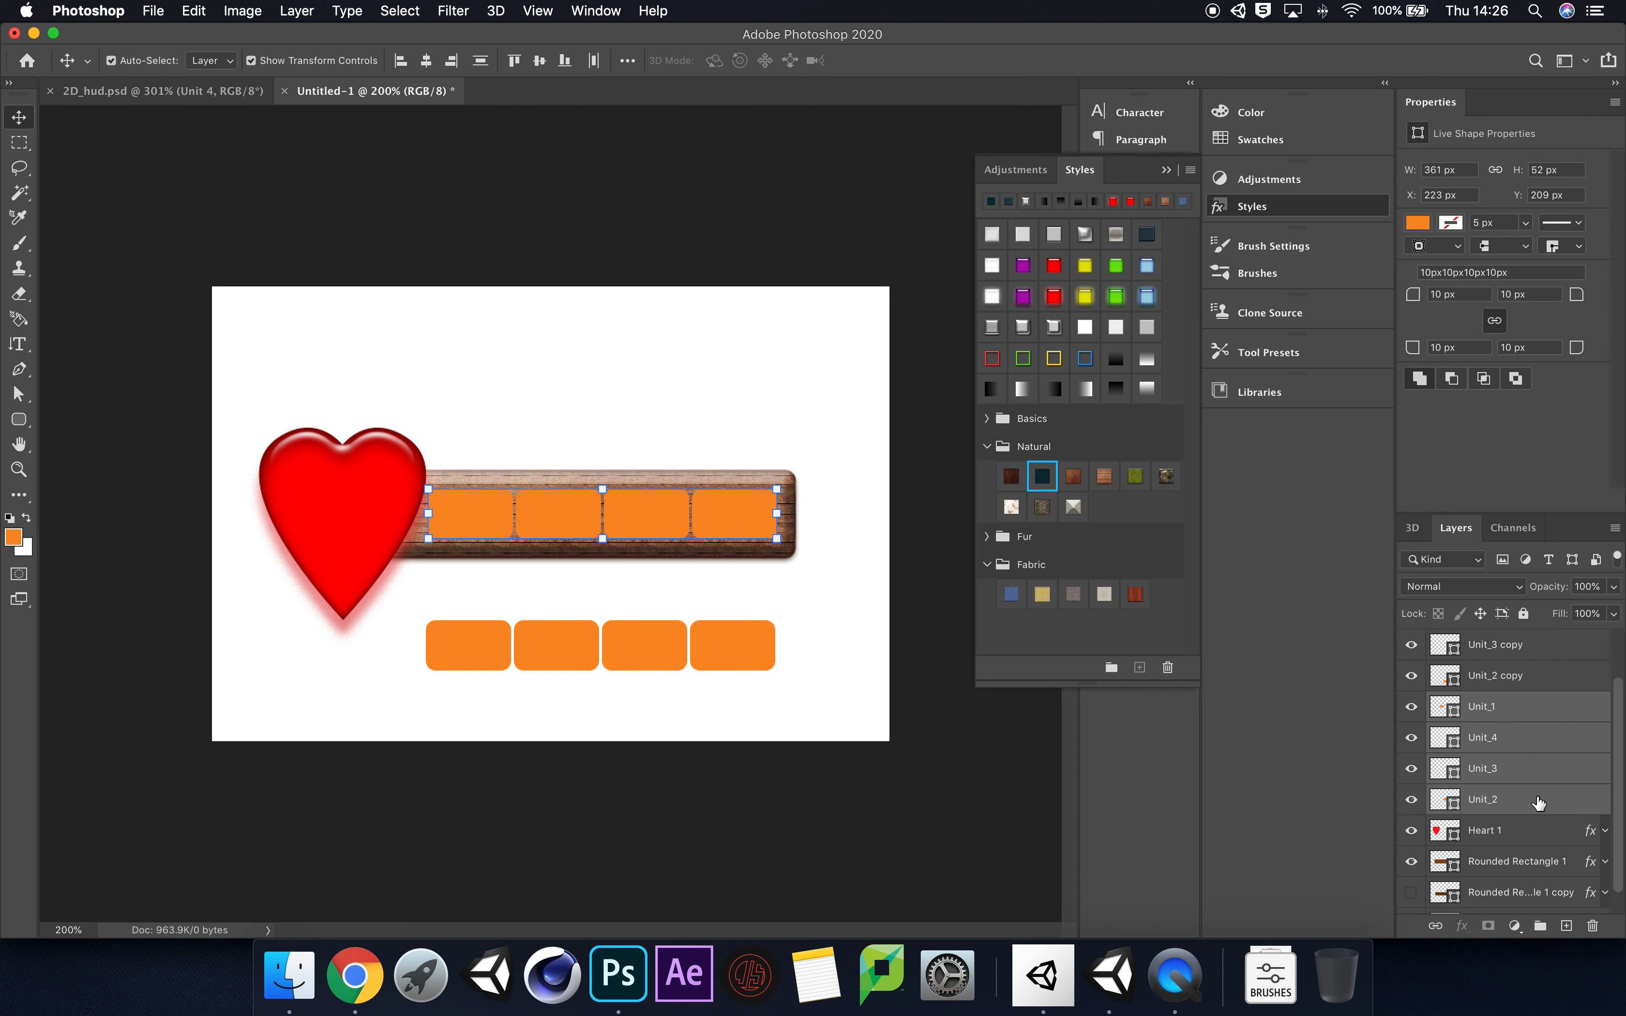
pyautogui.click(1057, 396)
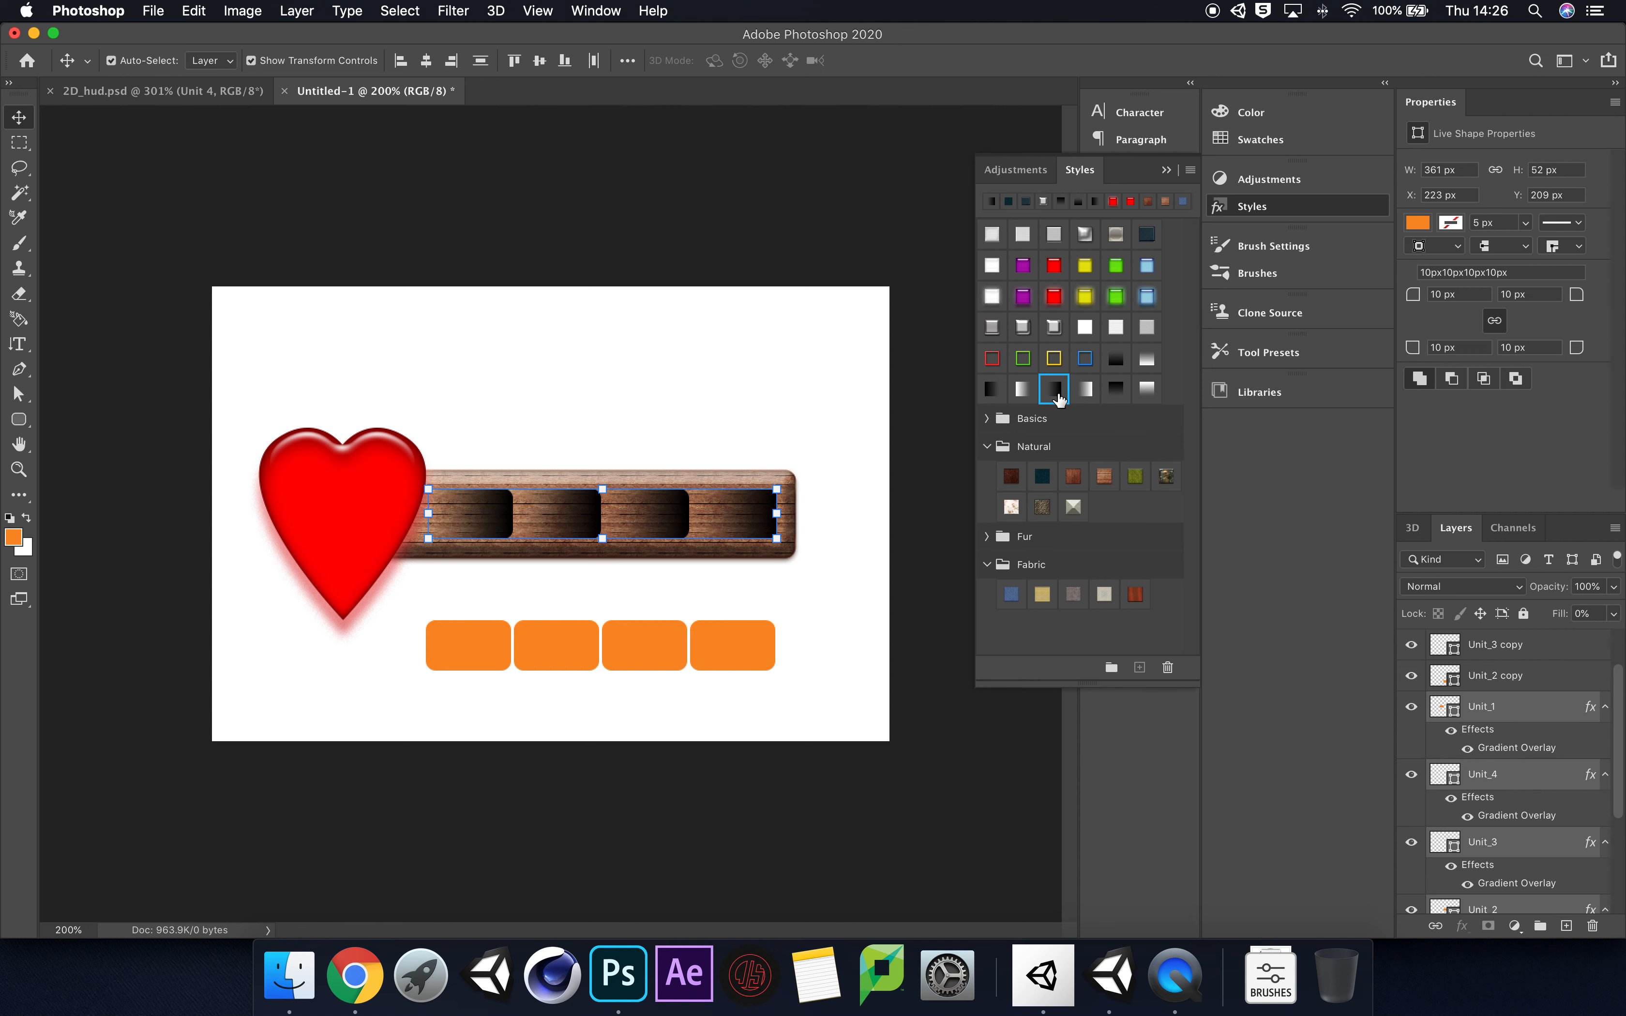
pyautogui.click(1114, 358)
pyautogui.click(1084, 363)
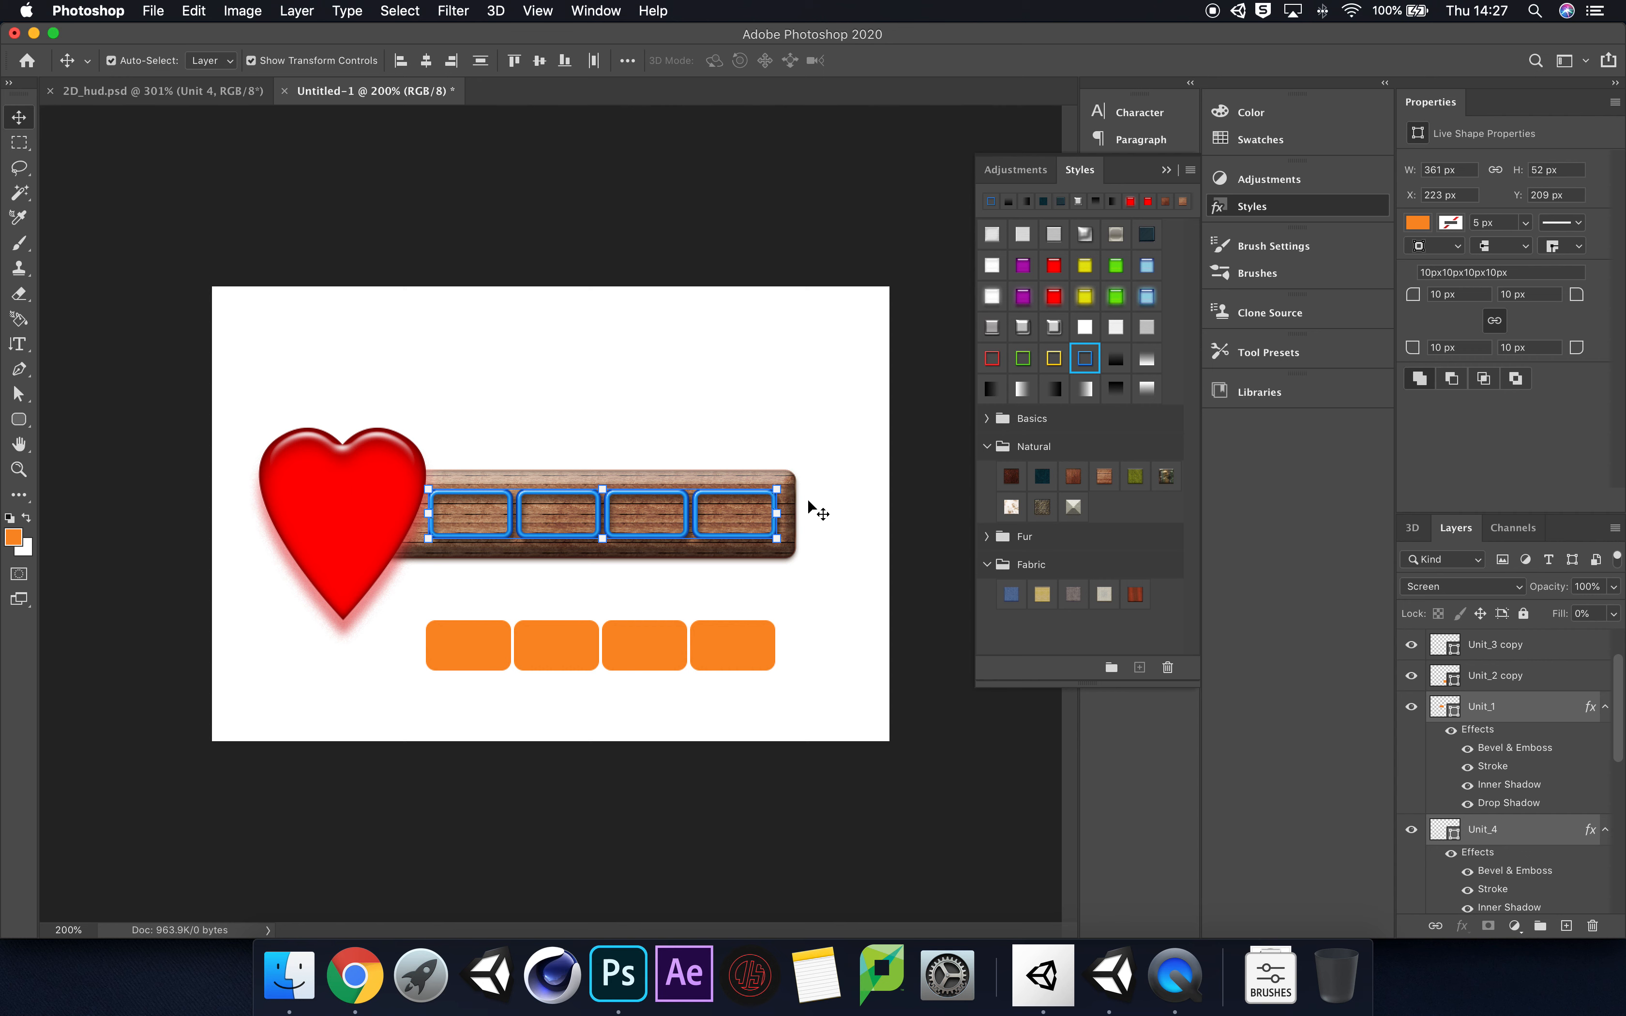
pyautogui.click(991, 361)
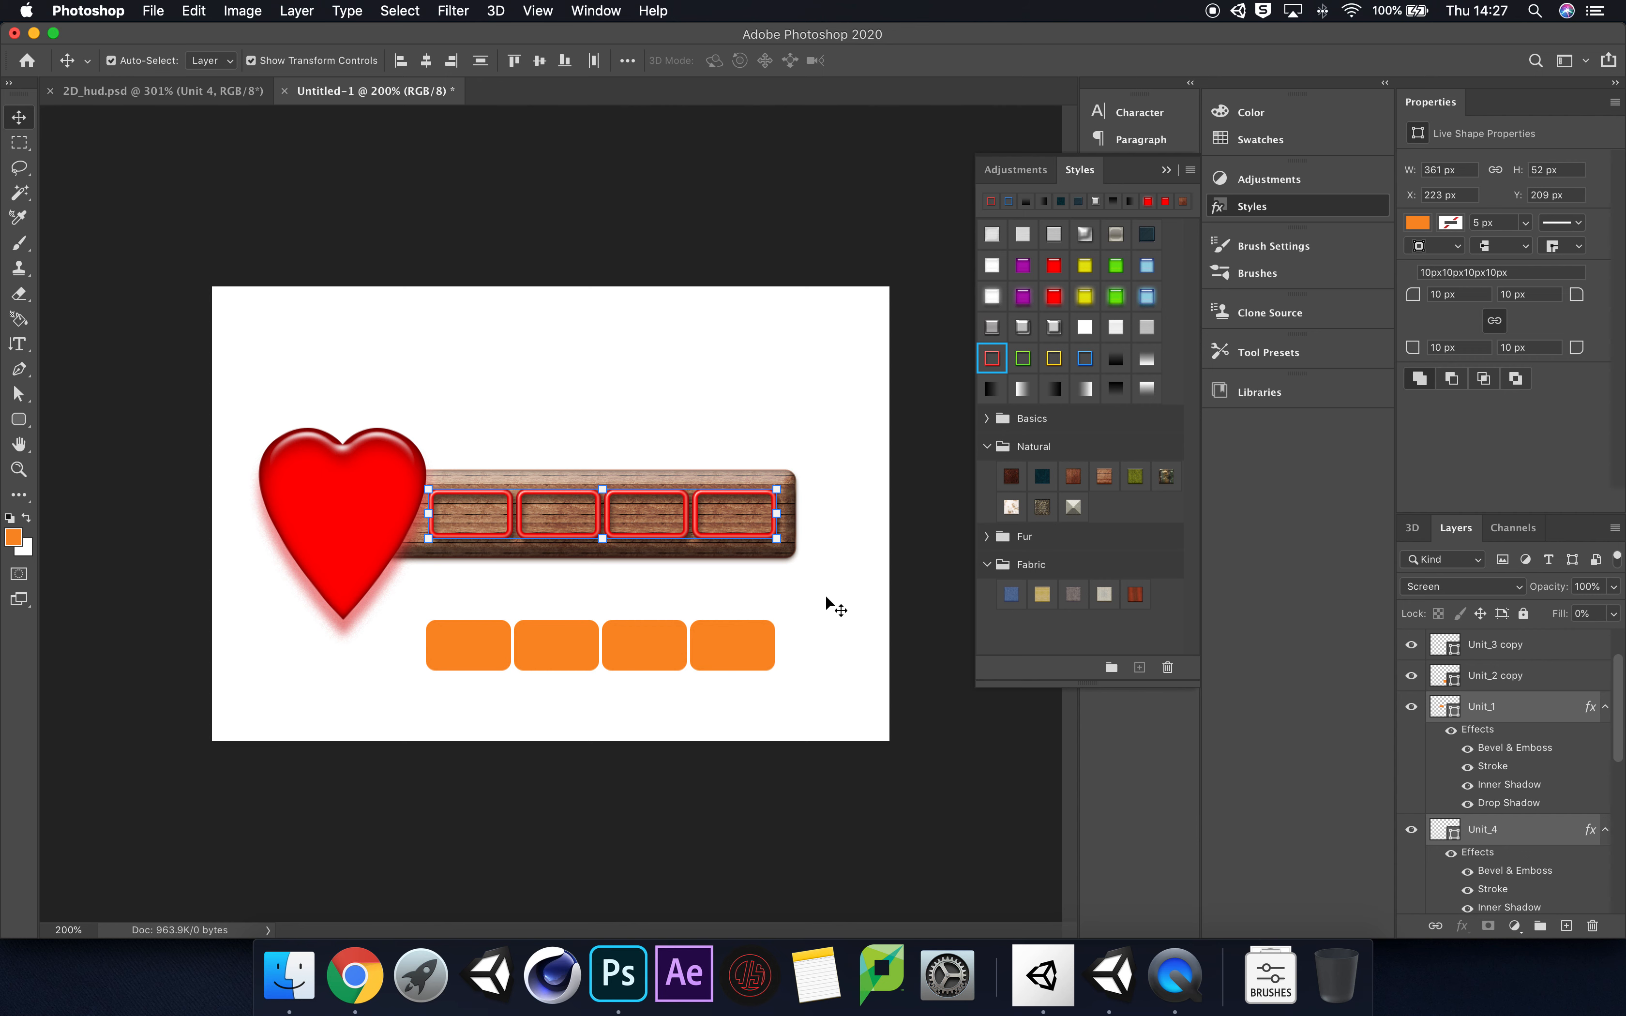
# Step: Examine the Bevel & Emboss, Contour and Stroke settings in the layer style of Unit_1
pyautogui.doubleClick(1533, 717)
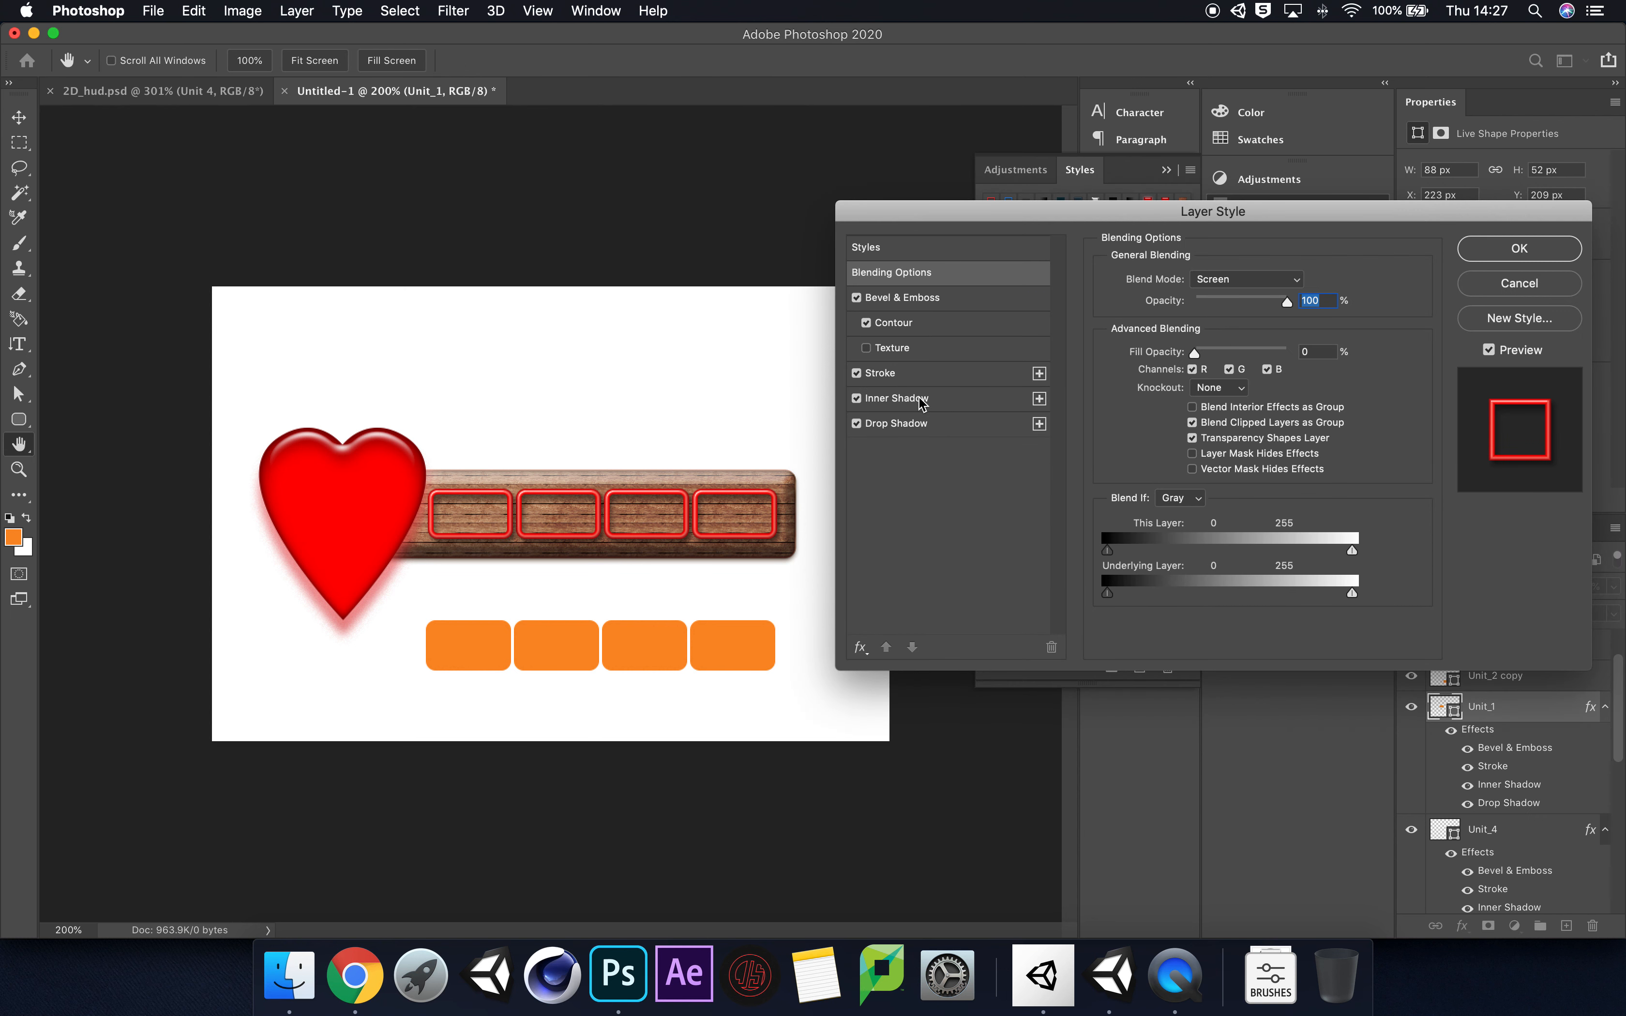
pyautogui.click(948, 300)
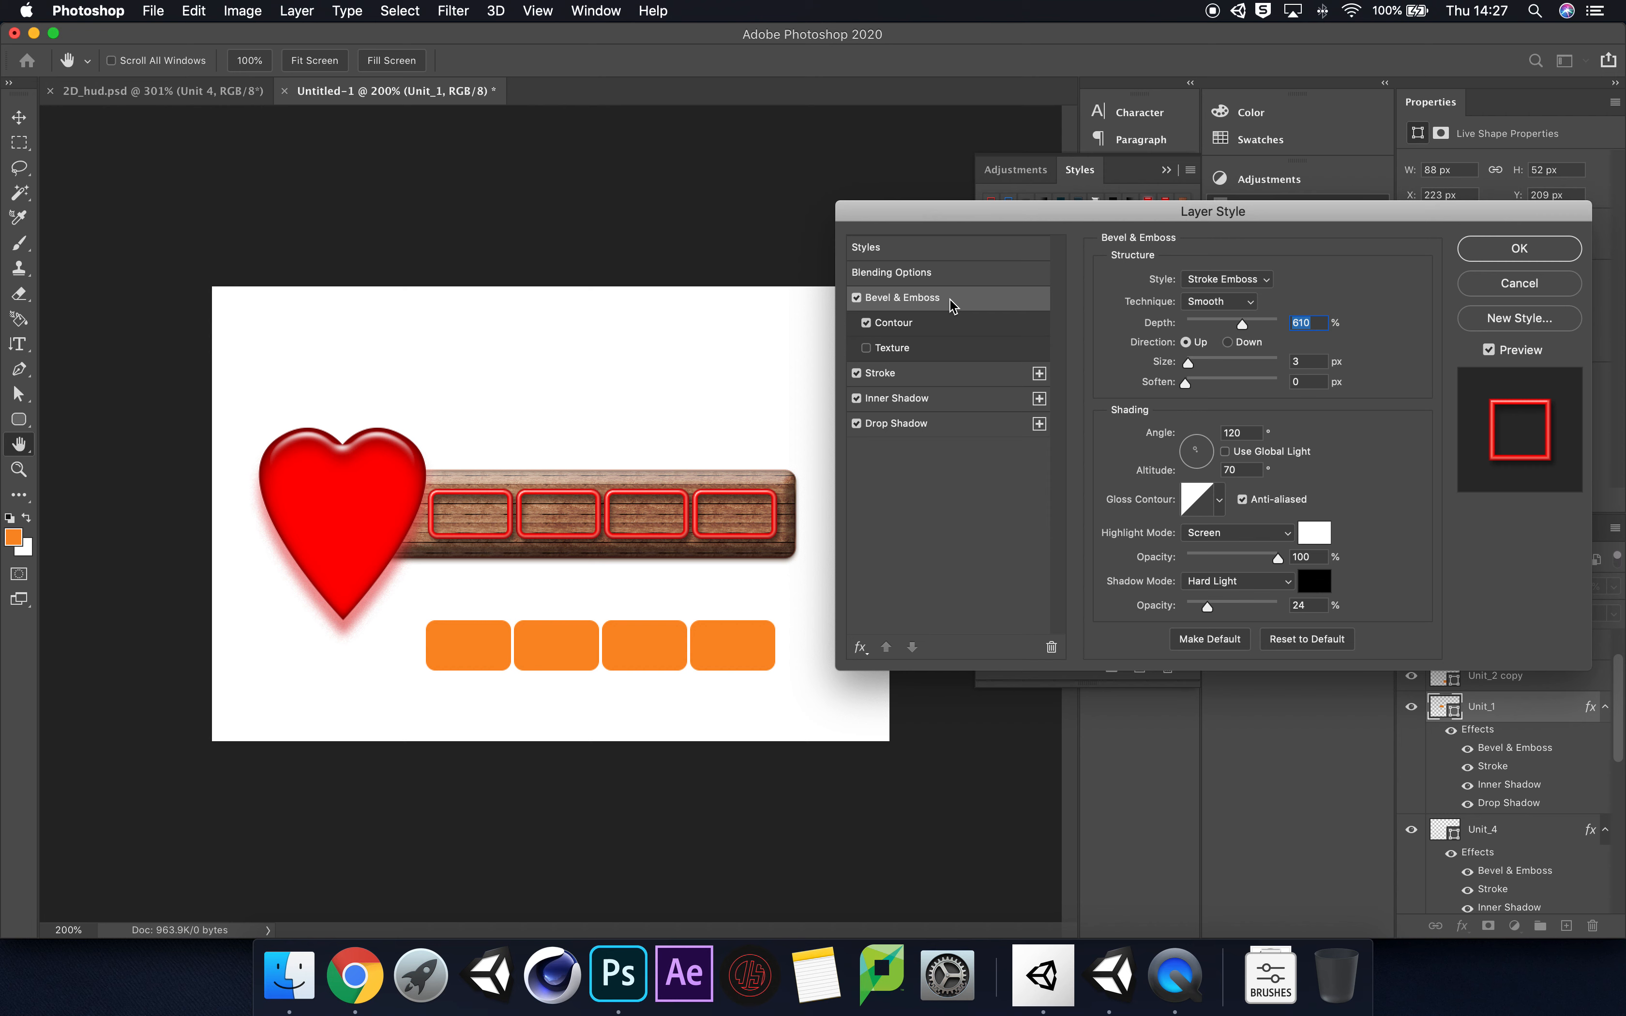
pyautogui.click(965, 323)
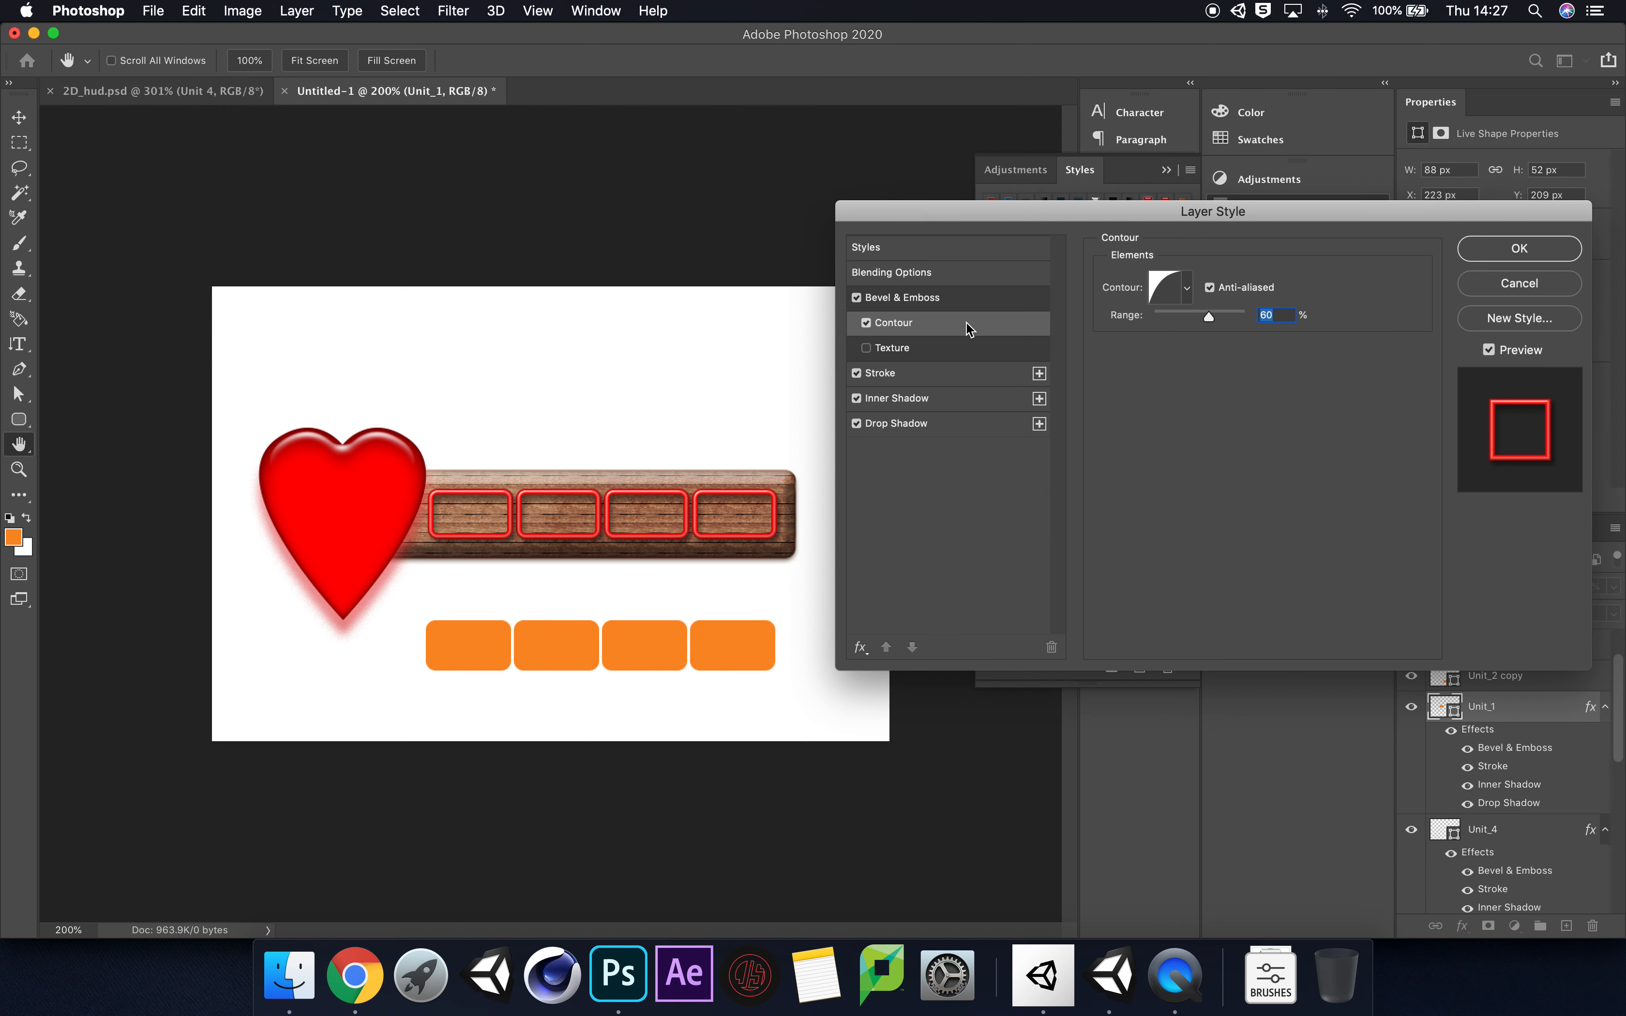
pyautogui.click(944, 376)
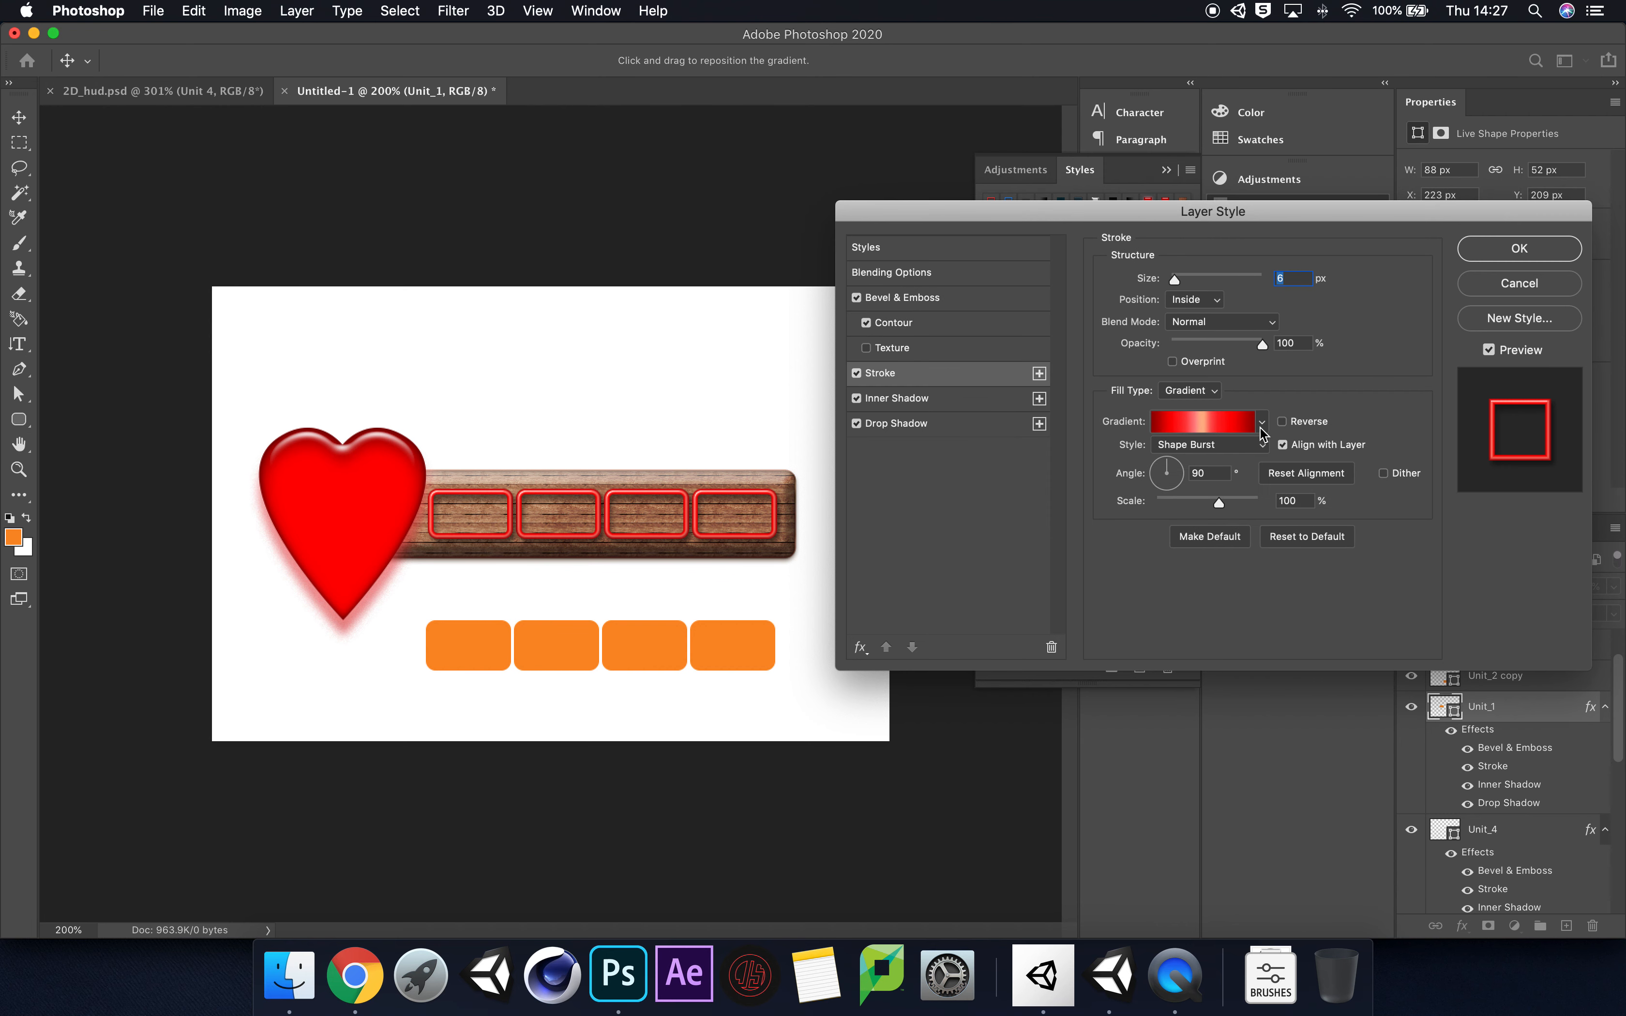
# Step: Try the Black, White preset from the Basics group as Unit_1's stroke gradient, and cancel the gradient change
pyautogui.click(1233, 428)
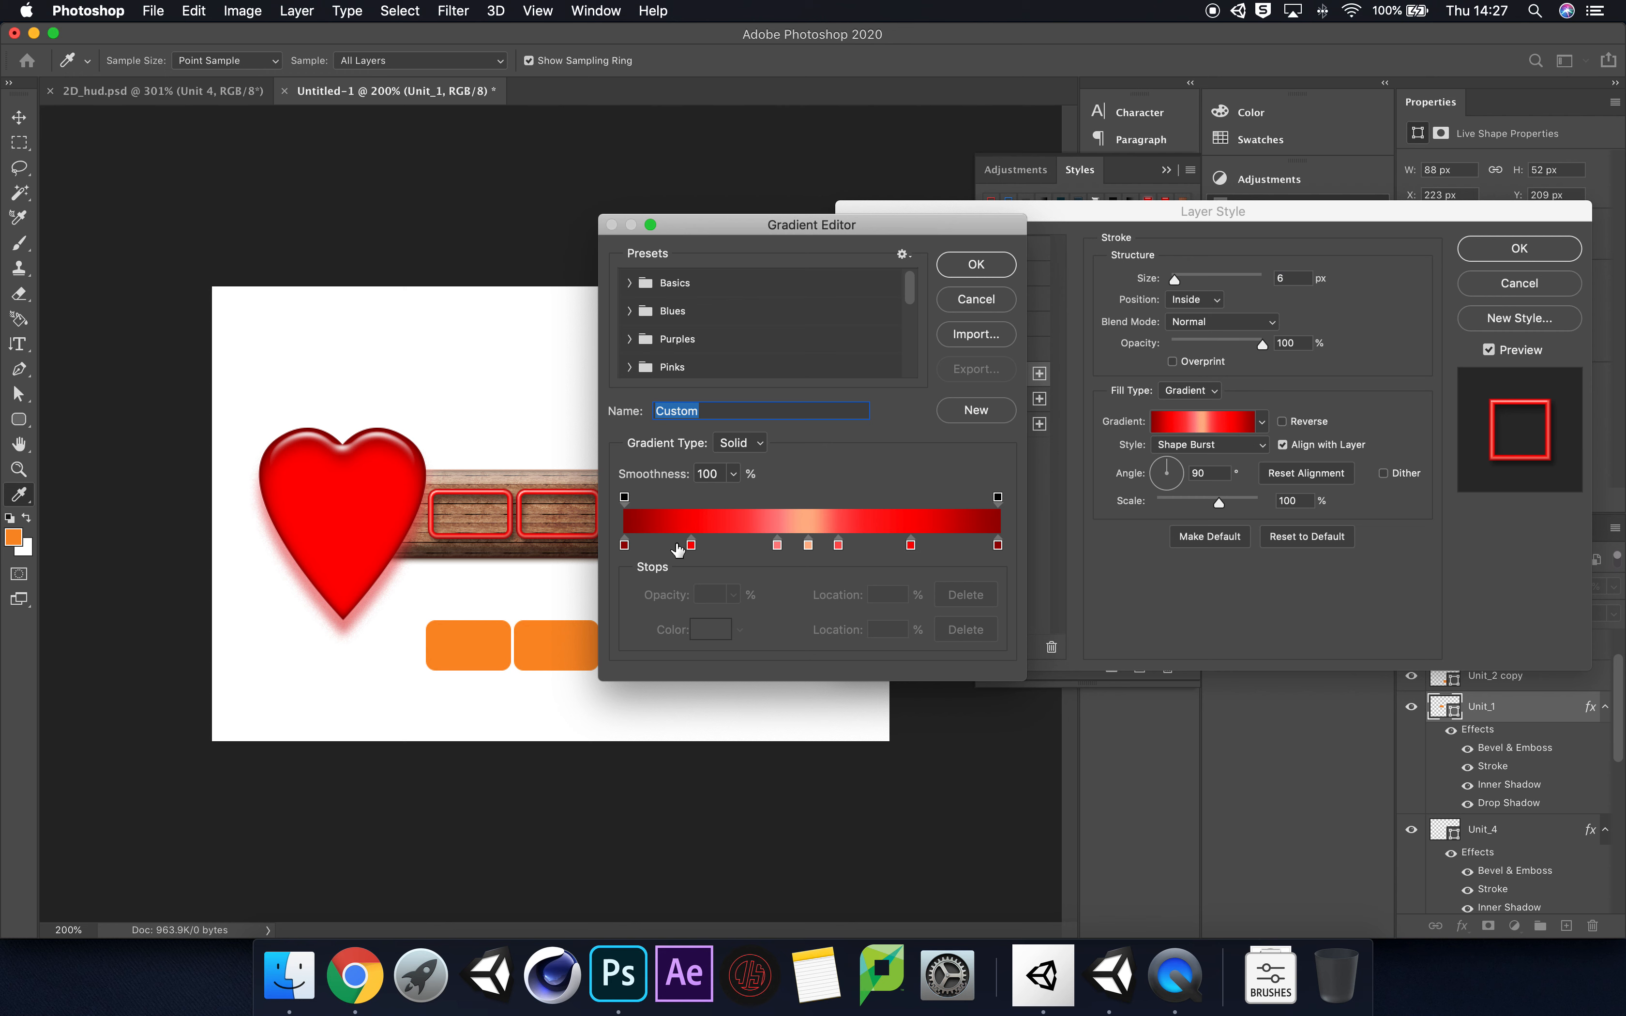
pyautogui.click(630, 283)
pyautogui.click(716, 316)
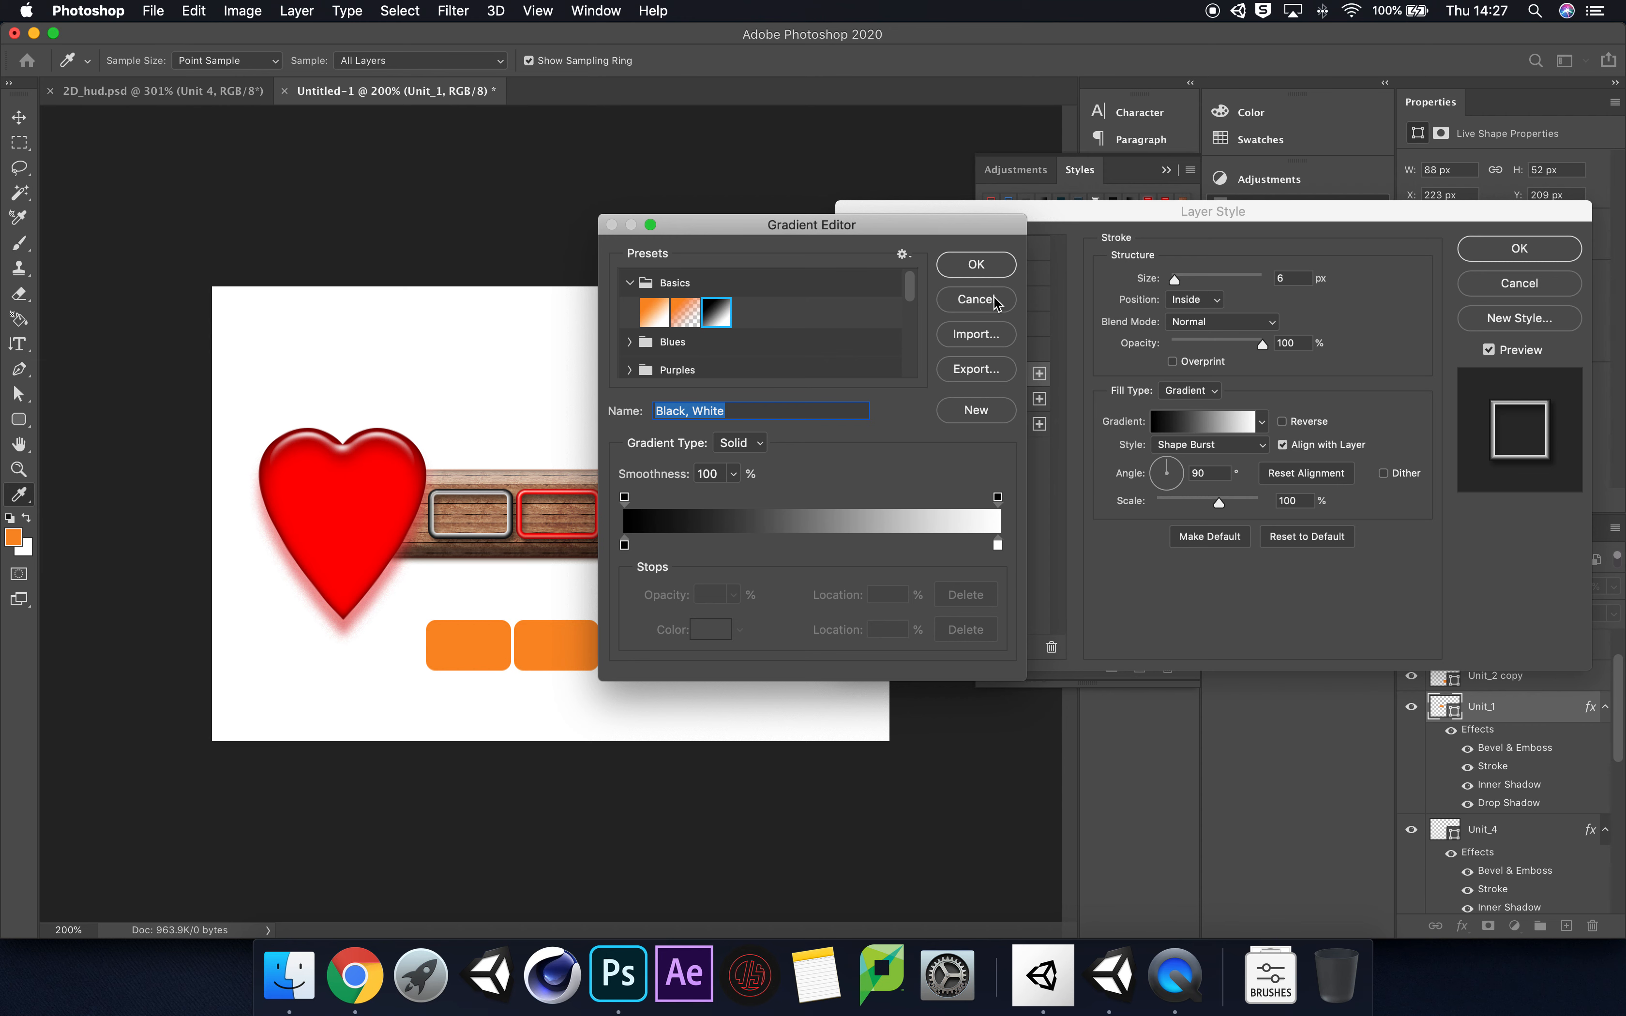
pyautogui.scroll(-5, 788, 345)
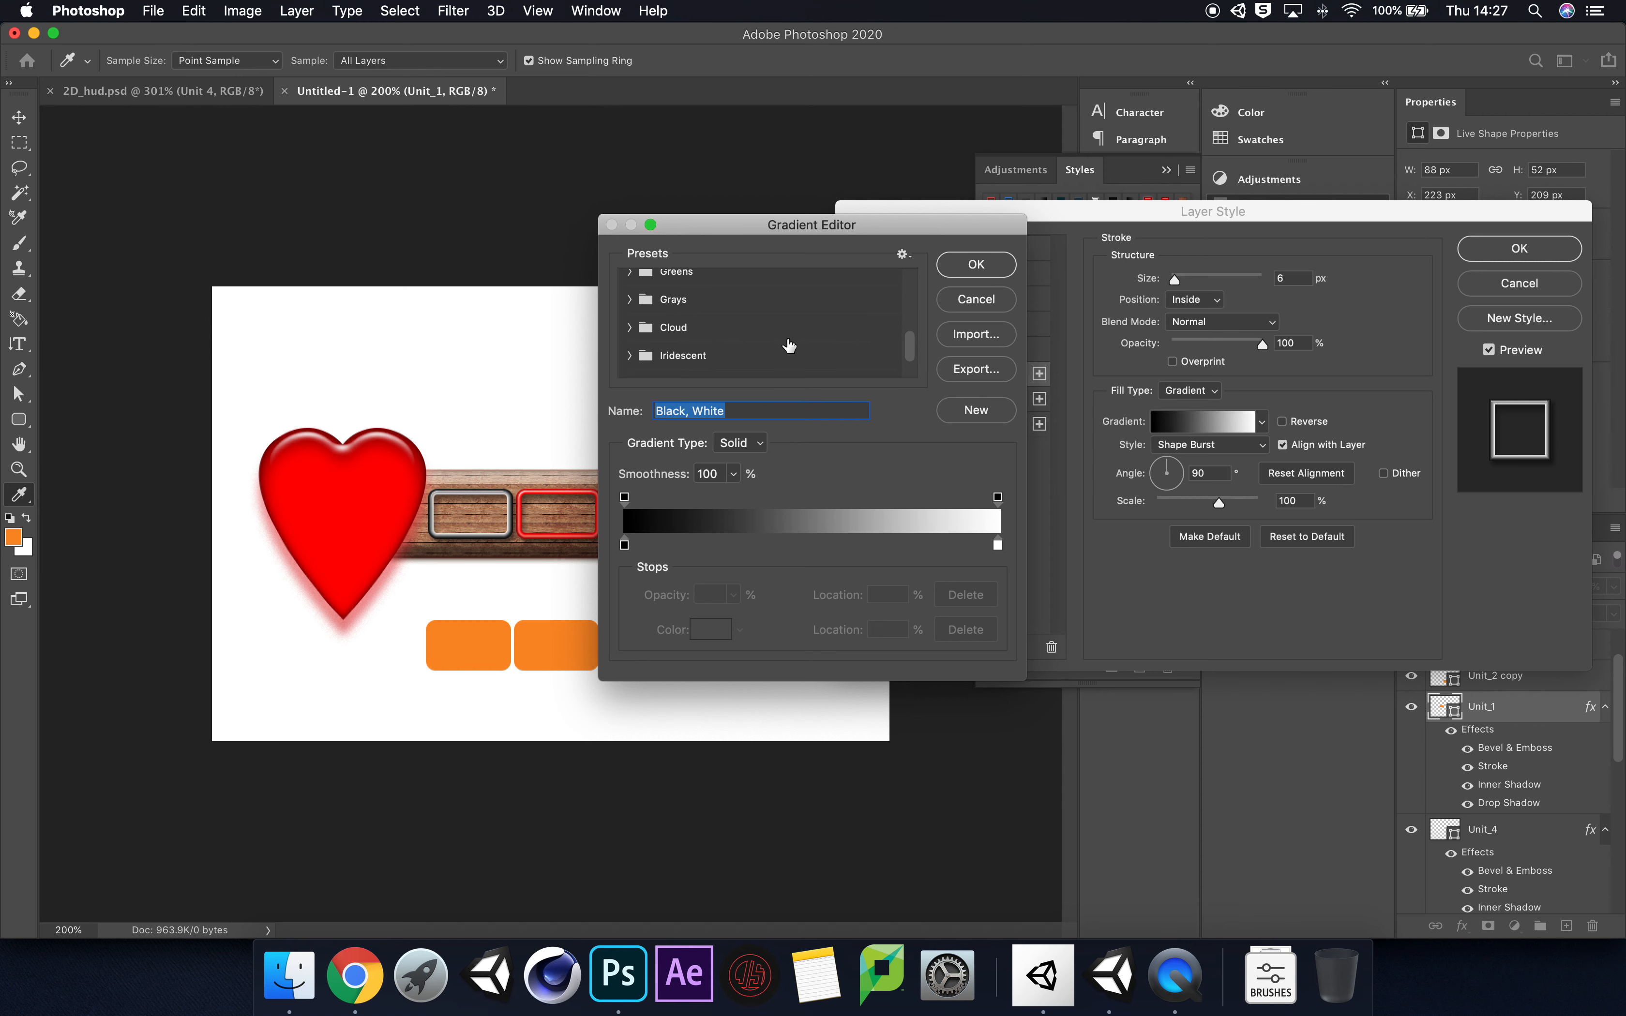
pyautogui.scroll(5, 788, 345)
pyautogui.click(964, 304)
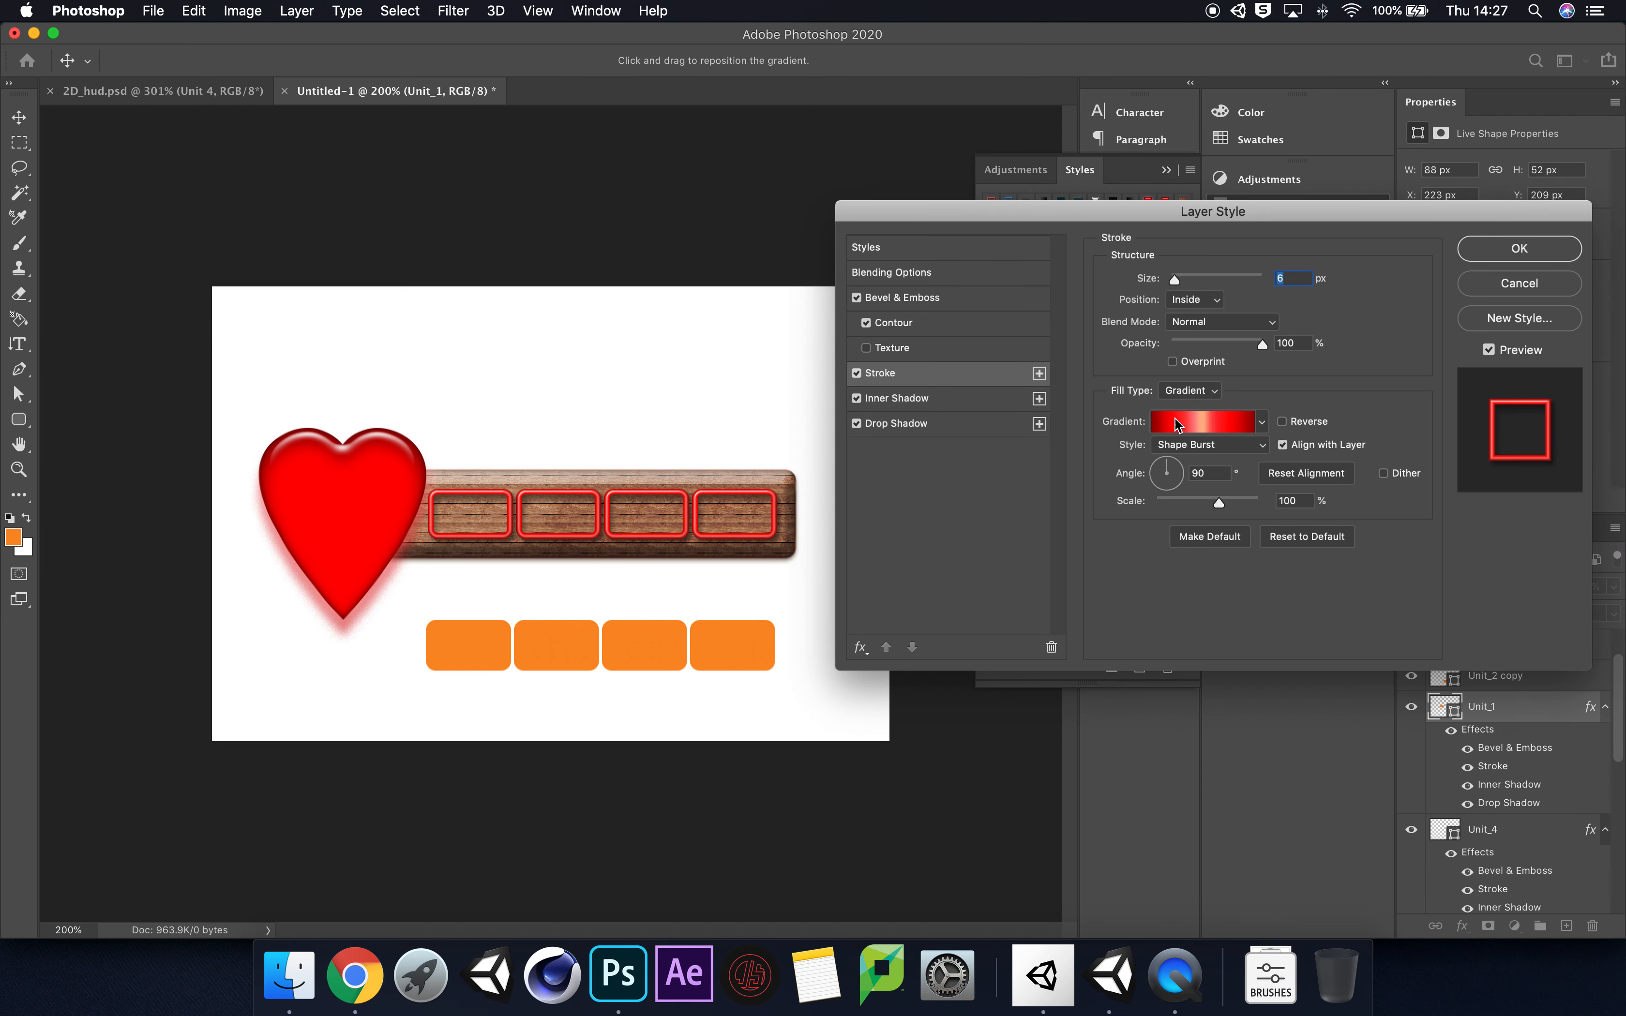
# Step: Try adding a bevel texture to Unit_1 with a pattern from the Trees group
pyautogui.click(867, 348)
pyautogui.click(933, 353)
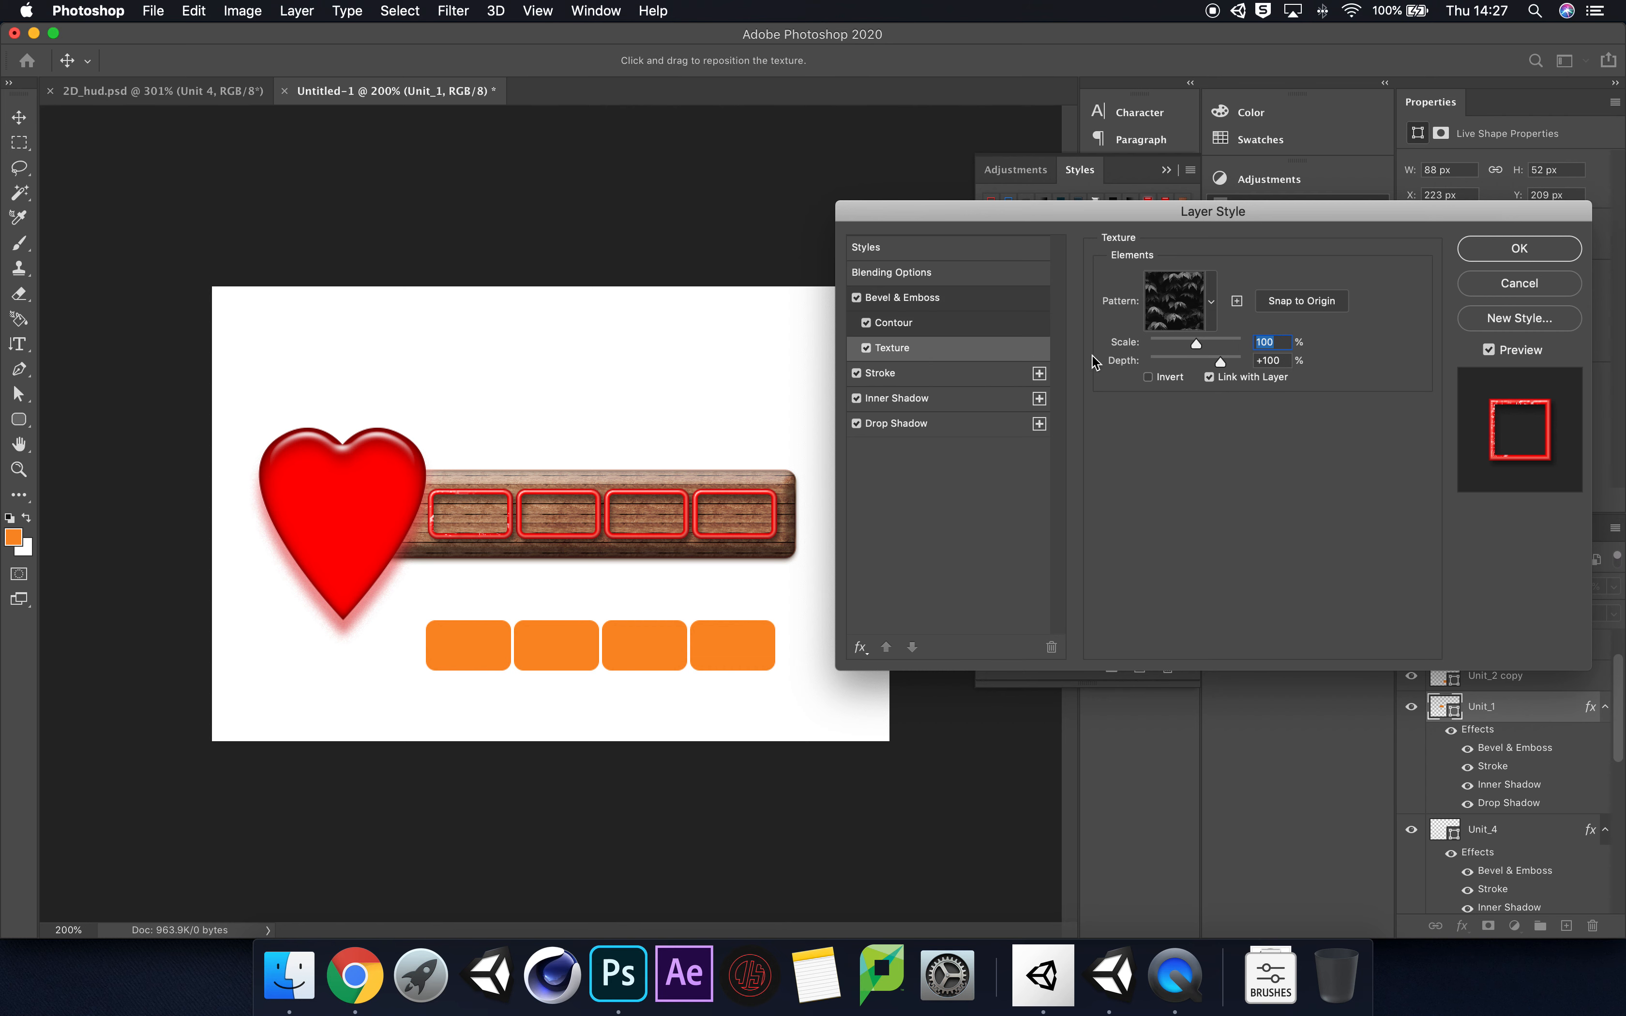
pyautogui.click(1211, 306)
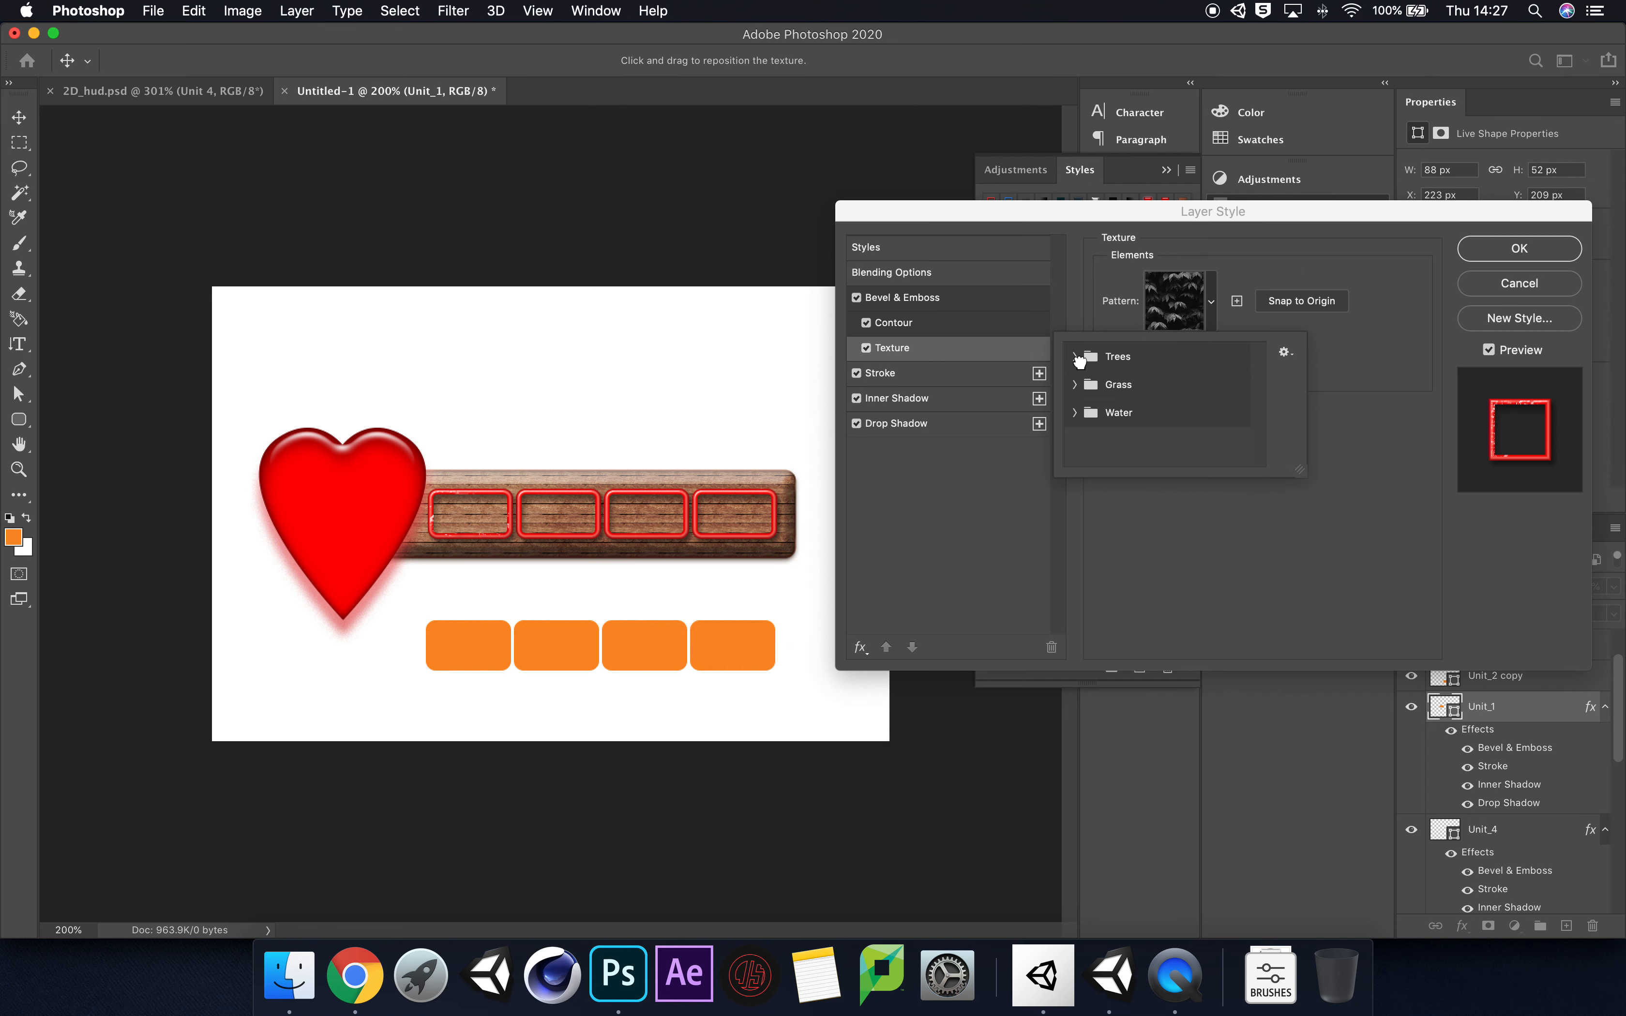
pyautogui.click(1078, 358)
pyautogui.click(1135, 392)
pyautogui.click(1338, 353)
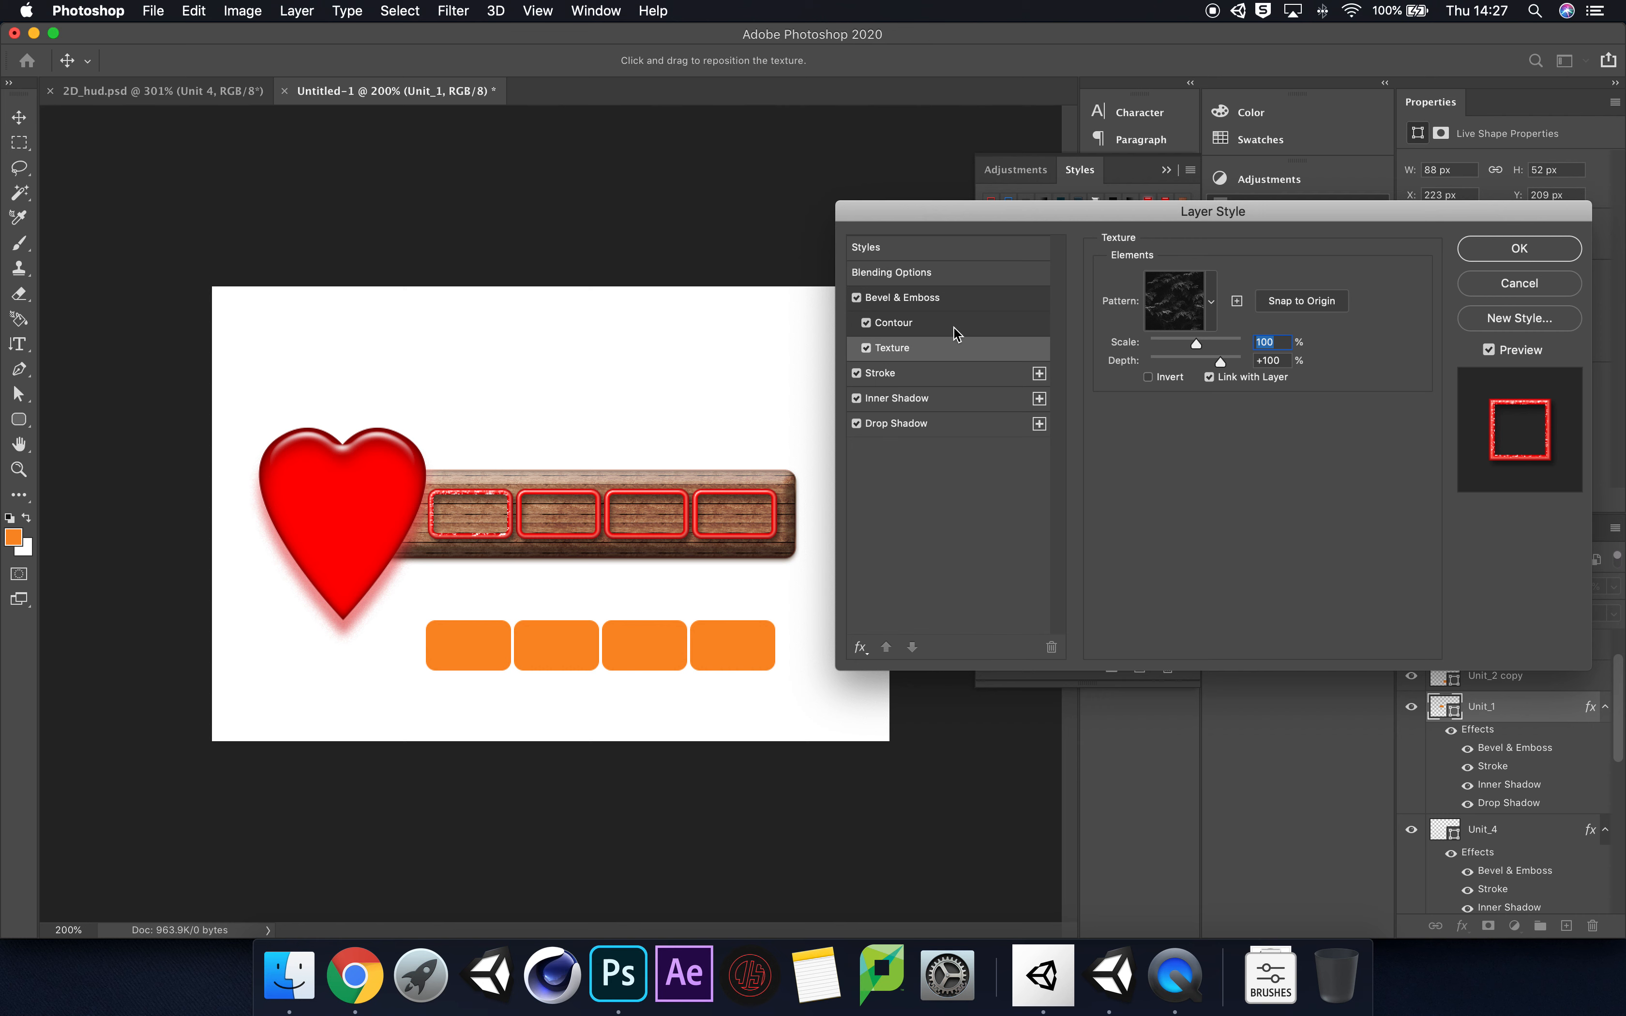
# Step: Turn off Unit_1's stroke and try different light angles for its Bevel & Emboss shading
pyautogui.click(856, 375)
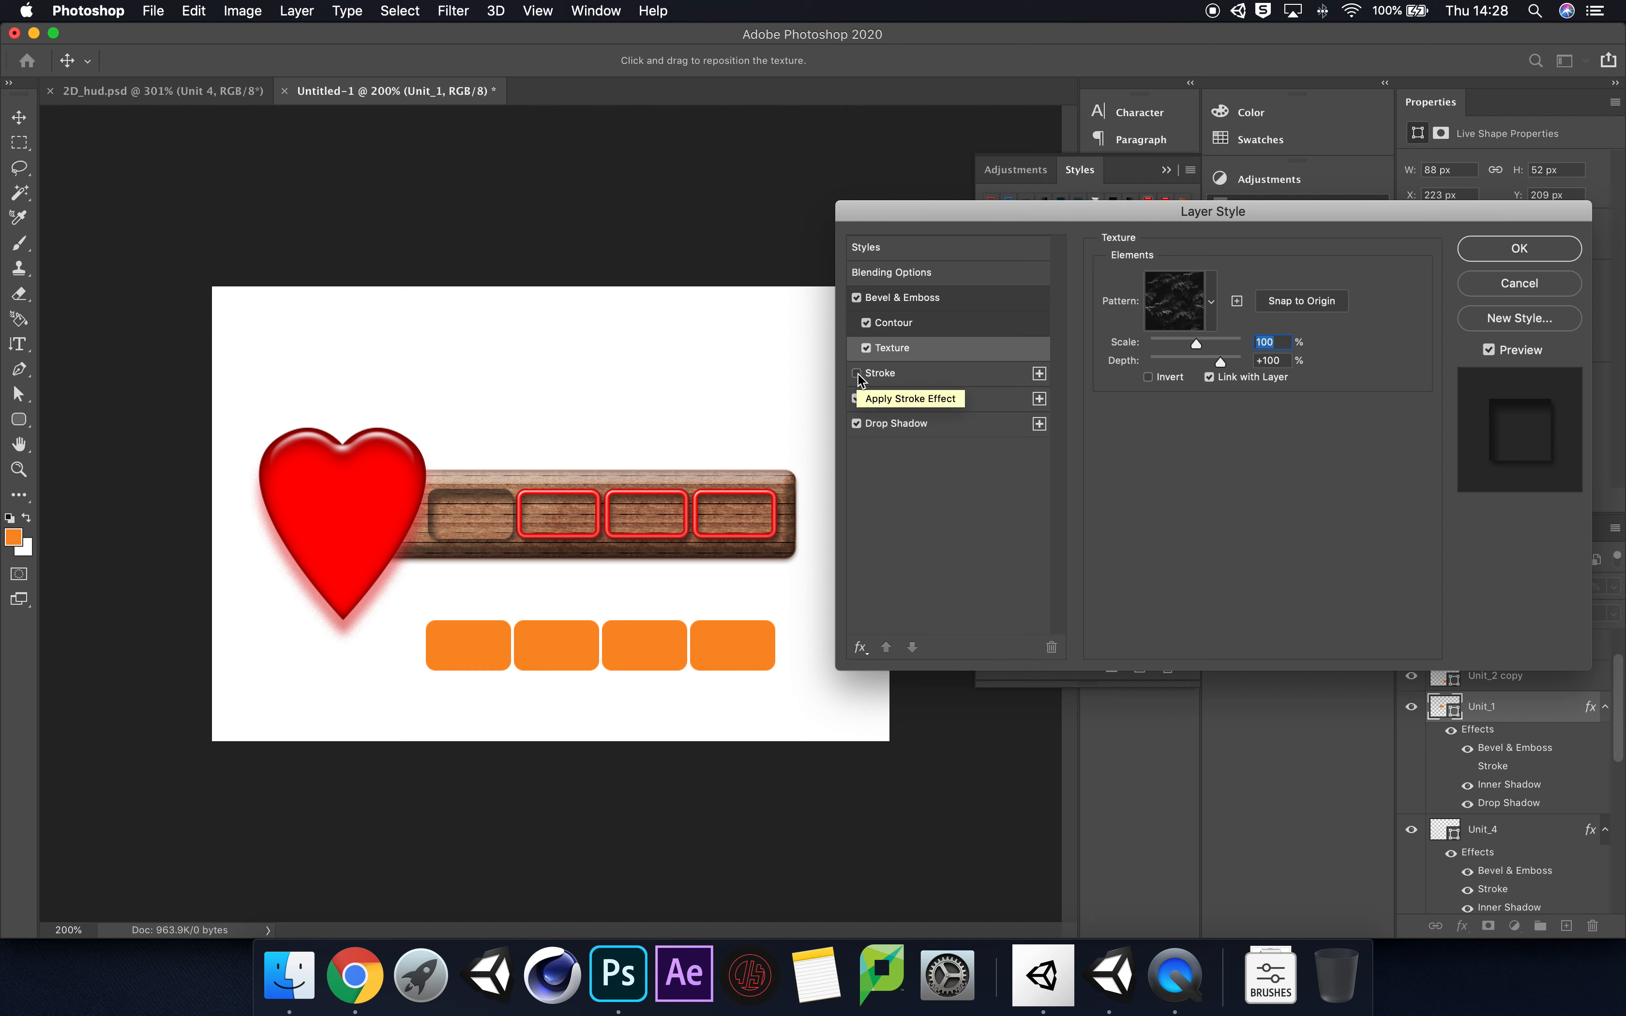
pyautogui.click(929, 299)
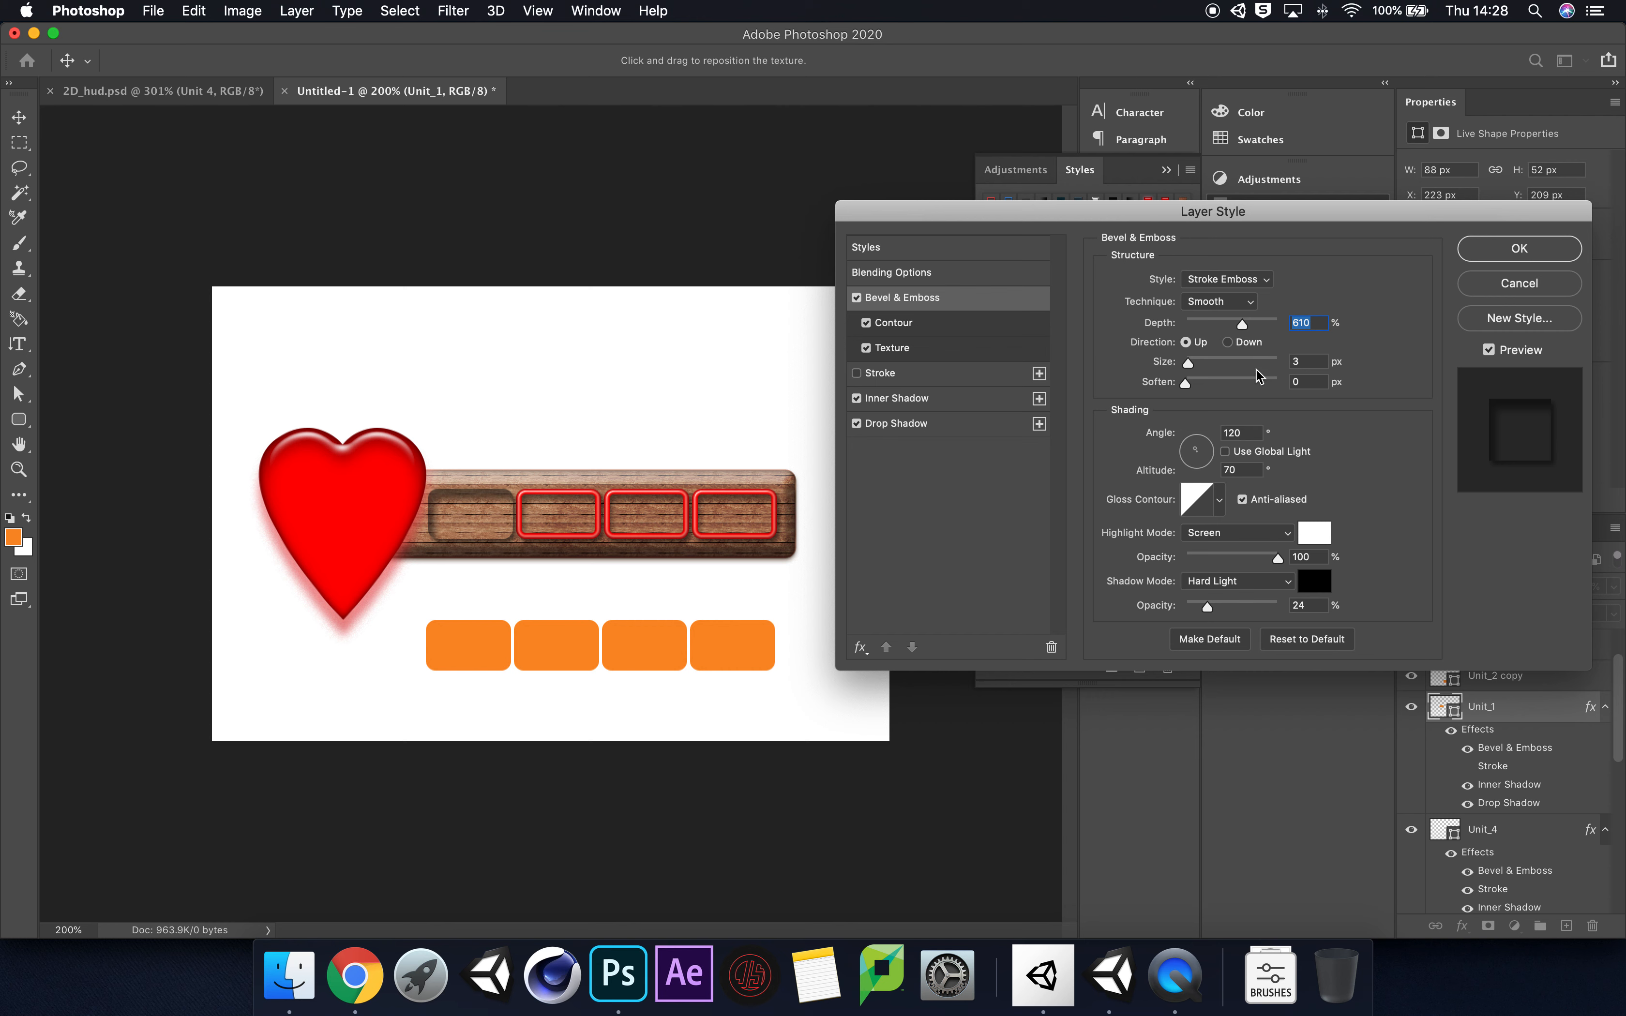
pyautogui.moveTo(1202, 450)
pyautogui.mouseDown()
pyautogui.moveTo(1195, 475)
pyautogui.moveTo(1190, 437)
pyautogui.mouseUp()
pyautogui.click(1200, 450)
# Step: Try several drop shadow angles on Unit_1, ending at -173°
pyautogui.click(912, 426)
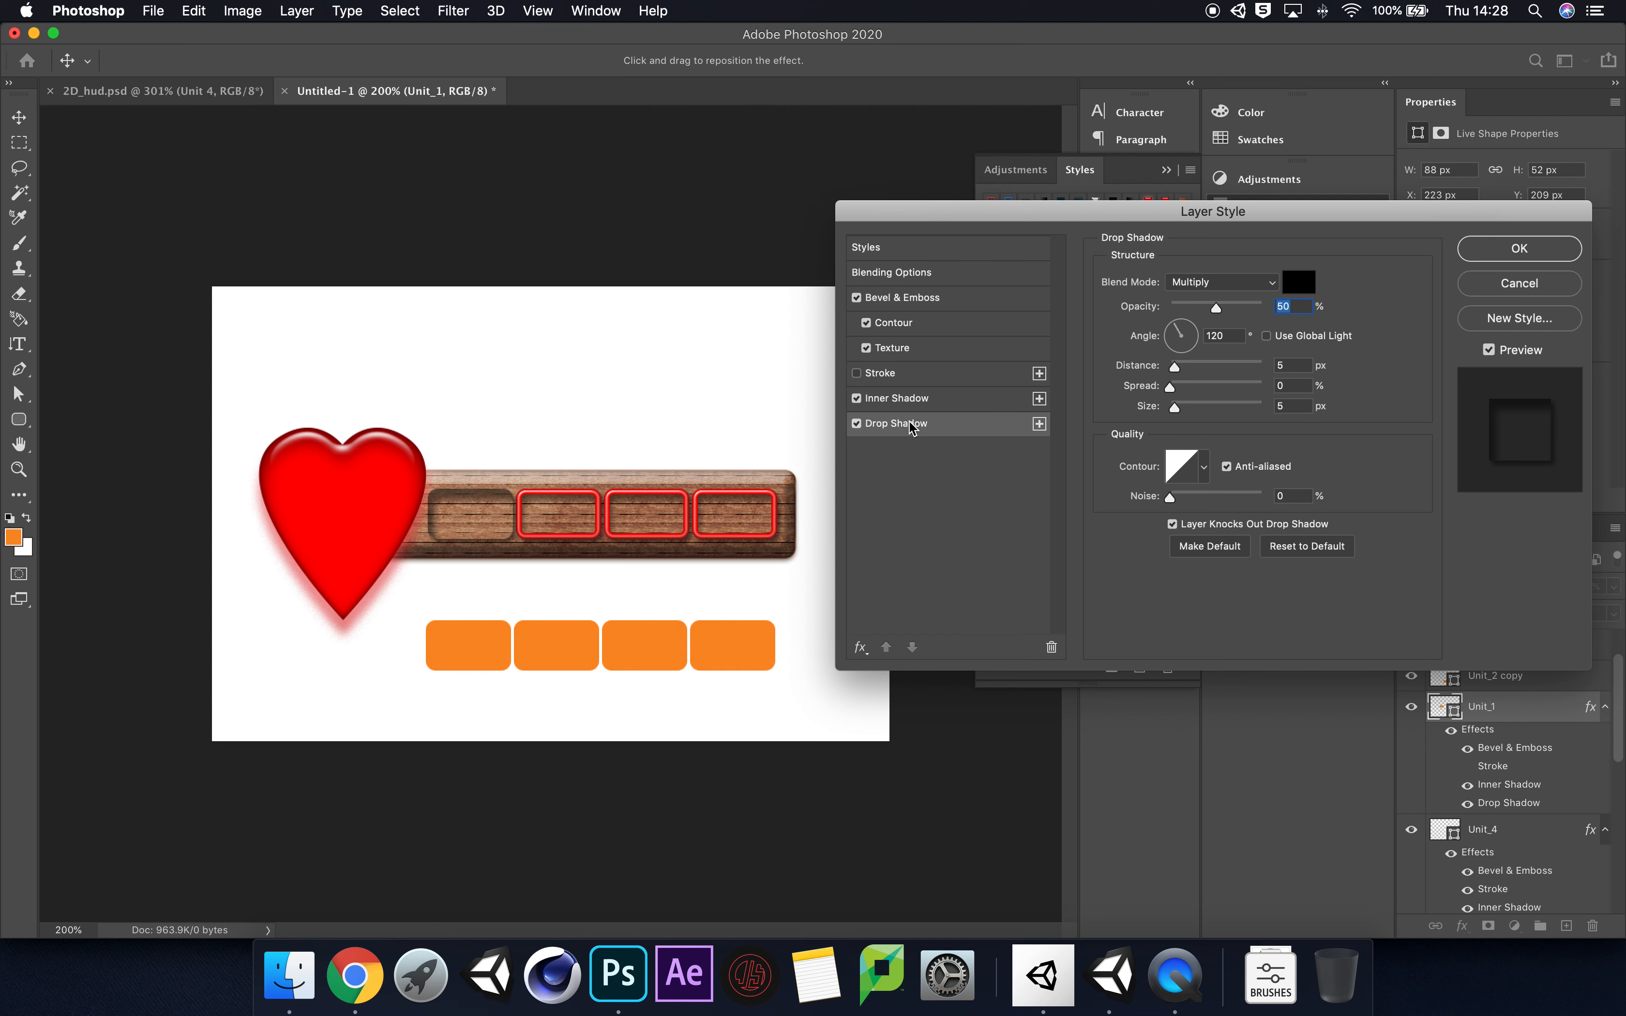
pyautogui.click(1197, 355)
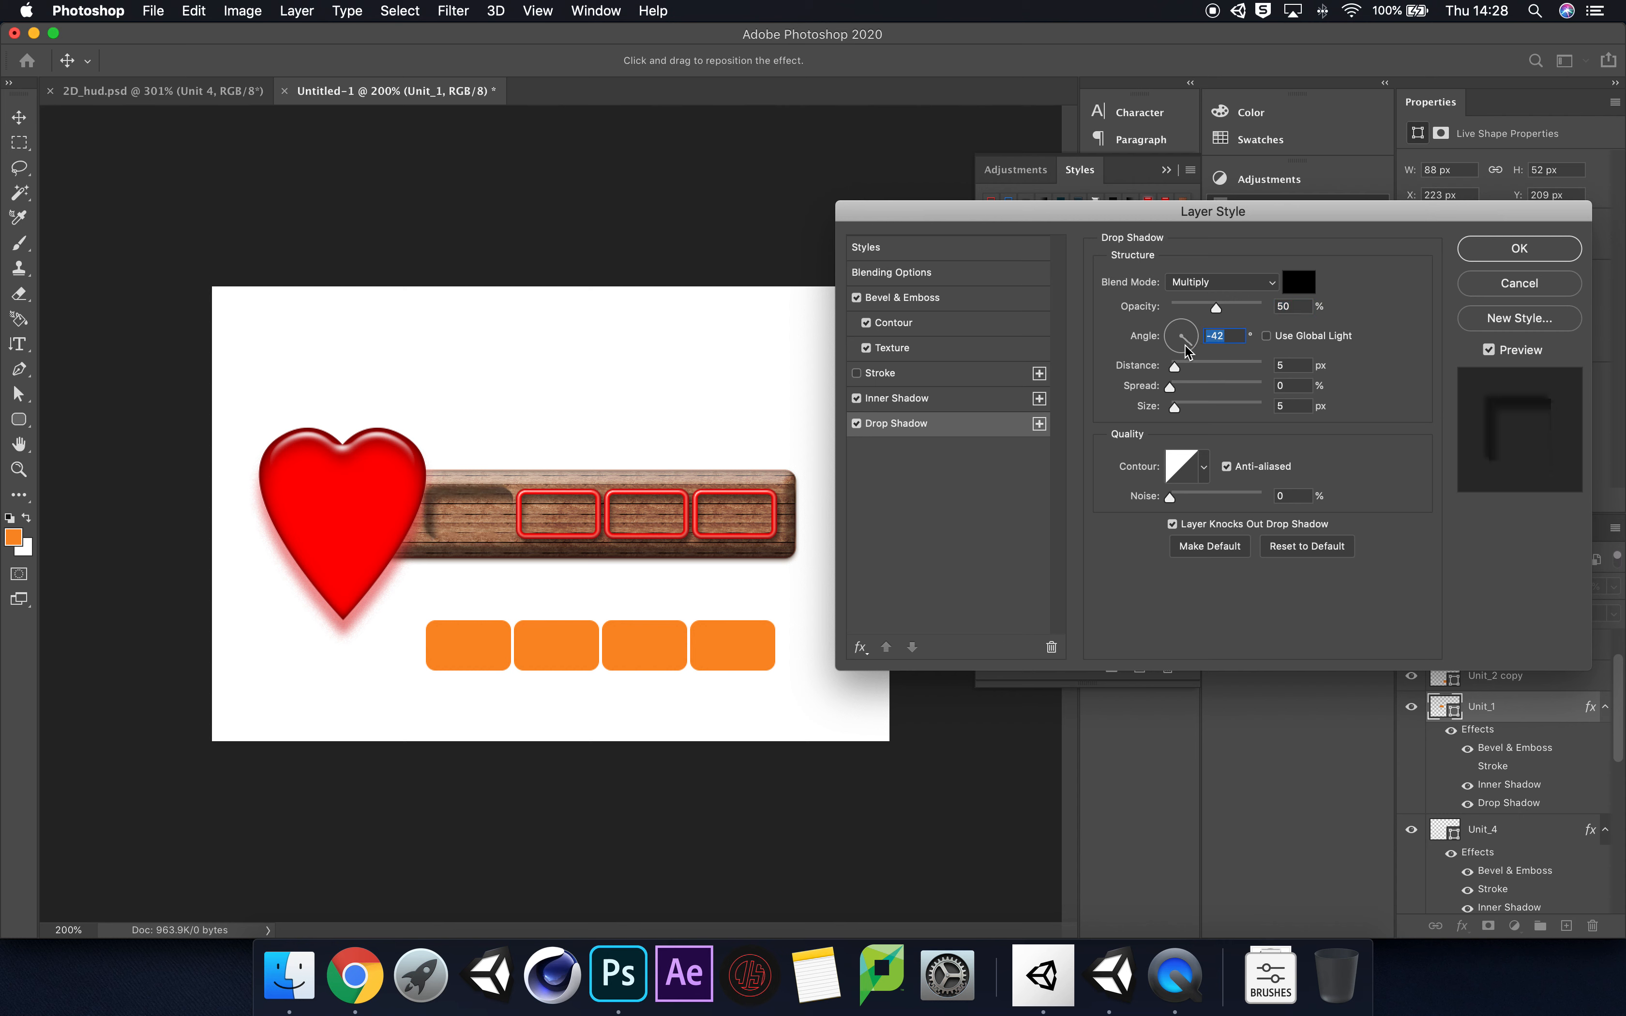
pyautogui.click(1187, 323)
pyautogui.click(1171, 332)
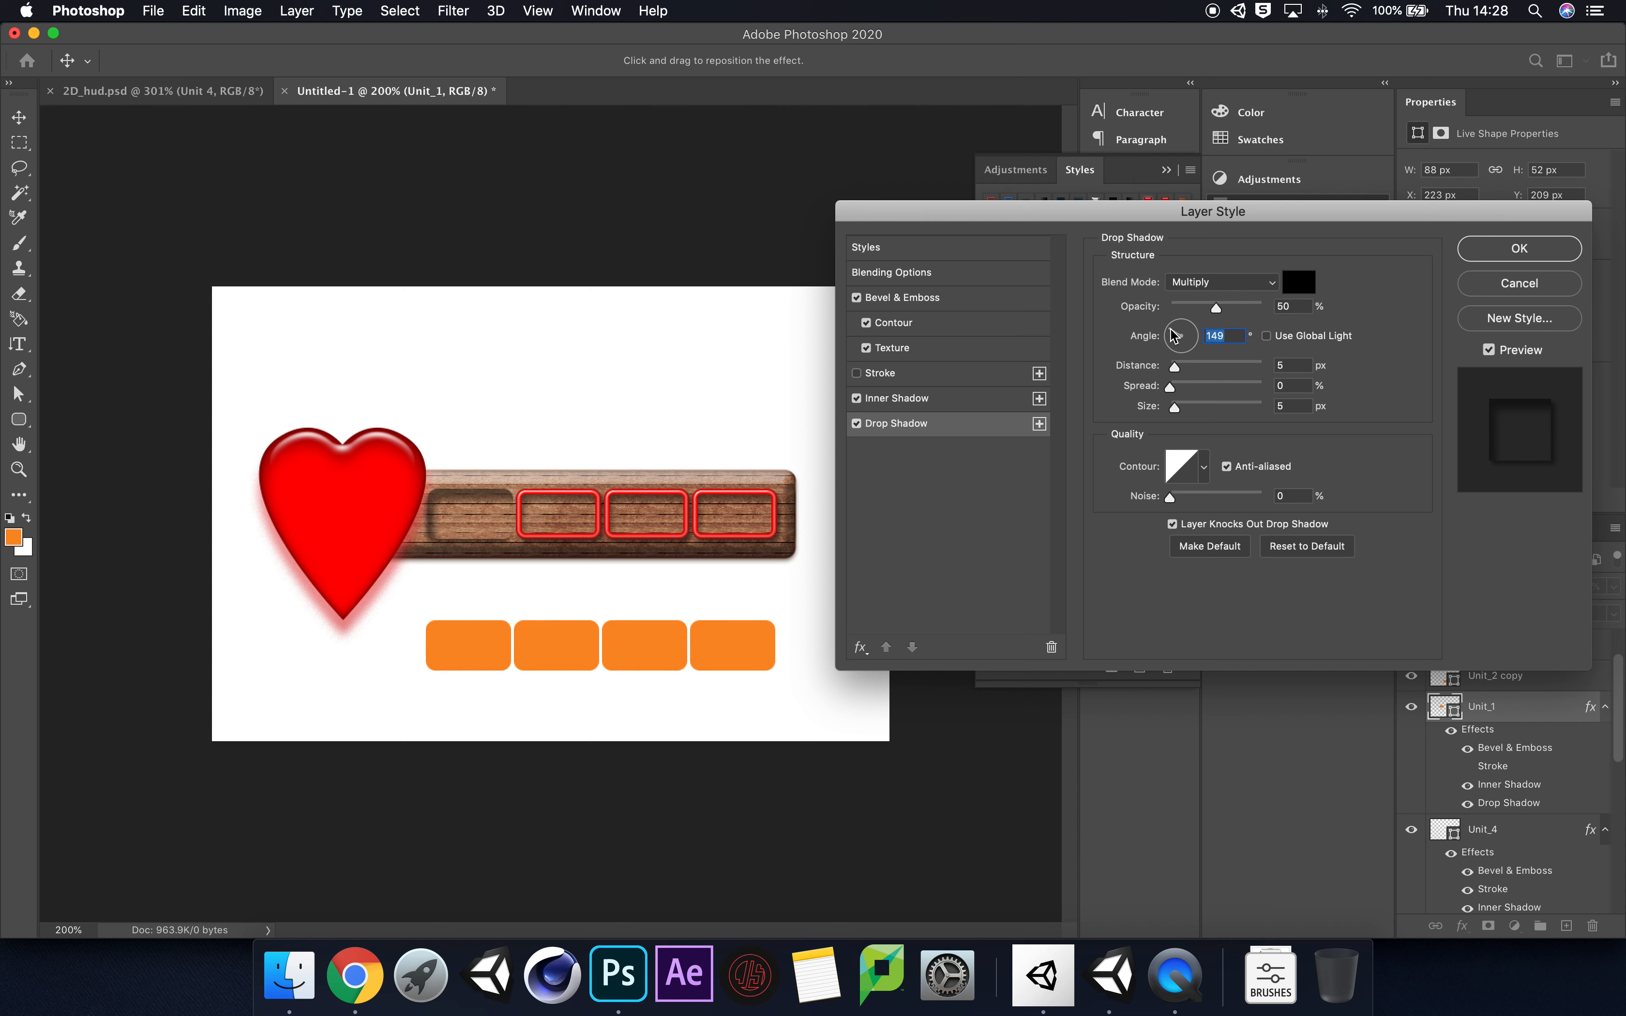
pyautogui.click(1192, 327)
pyautogui.click(1178, 345)
pyautogui.click(1185, 326)
pyautogui.click(1176, 341)
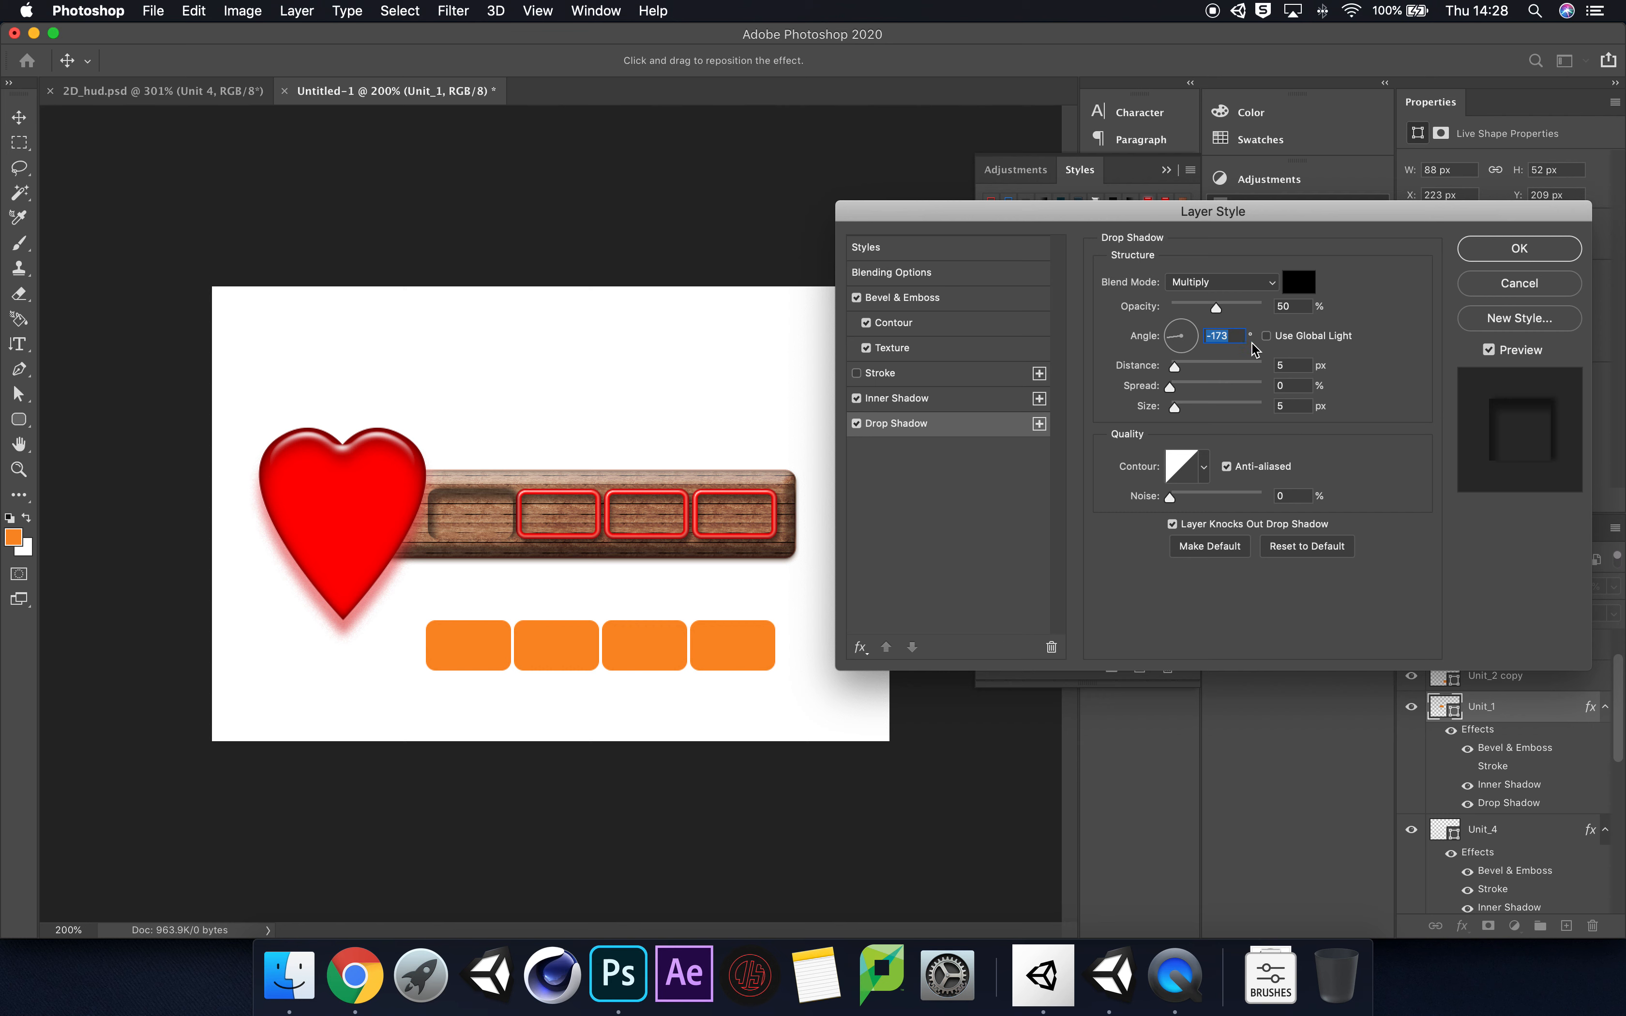
# Step: Toggle Use Global Light for Unit_1's drop shadow, turn its stroke back on, and cancel all layer style changes
pyautogui.click(1267, 337)
pyautogui.click(1268, 339)
pyautogui.click(1266, 336)
pyautogui.click(1266, 336)
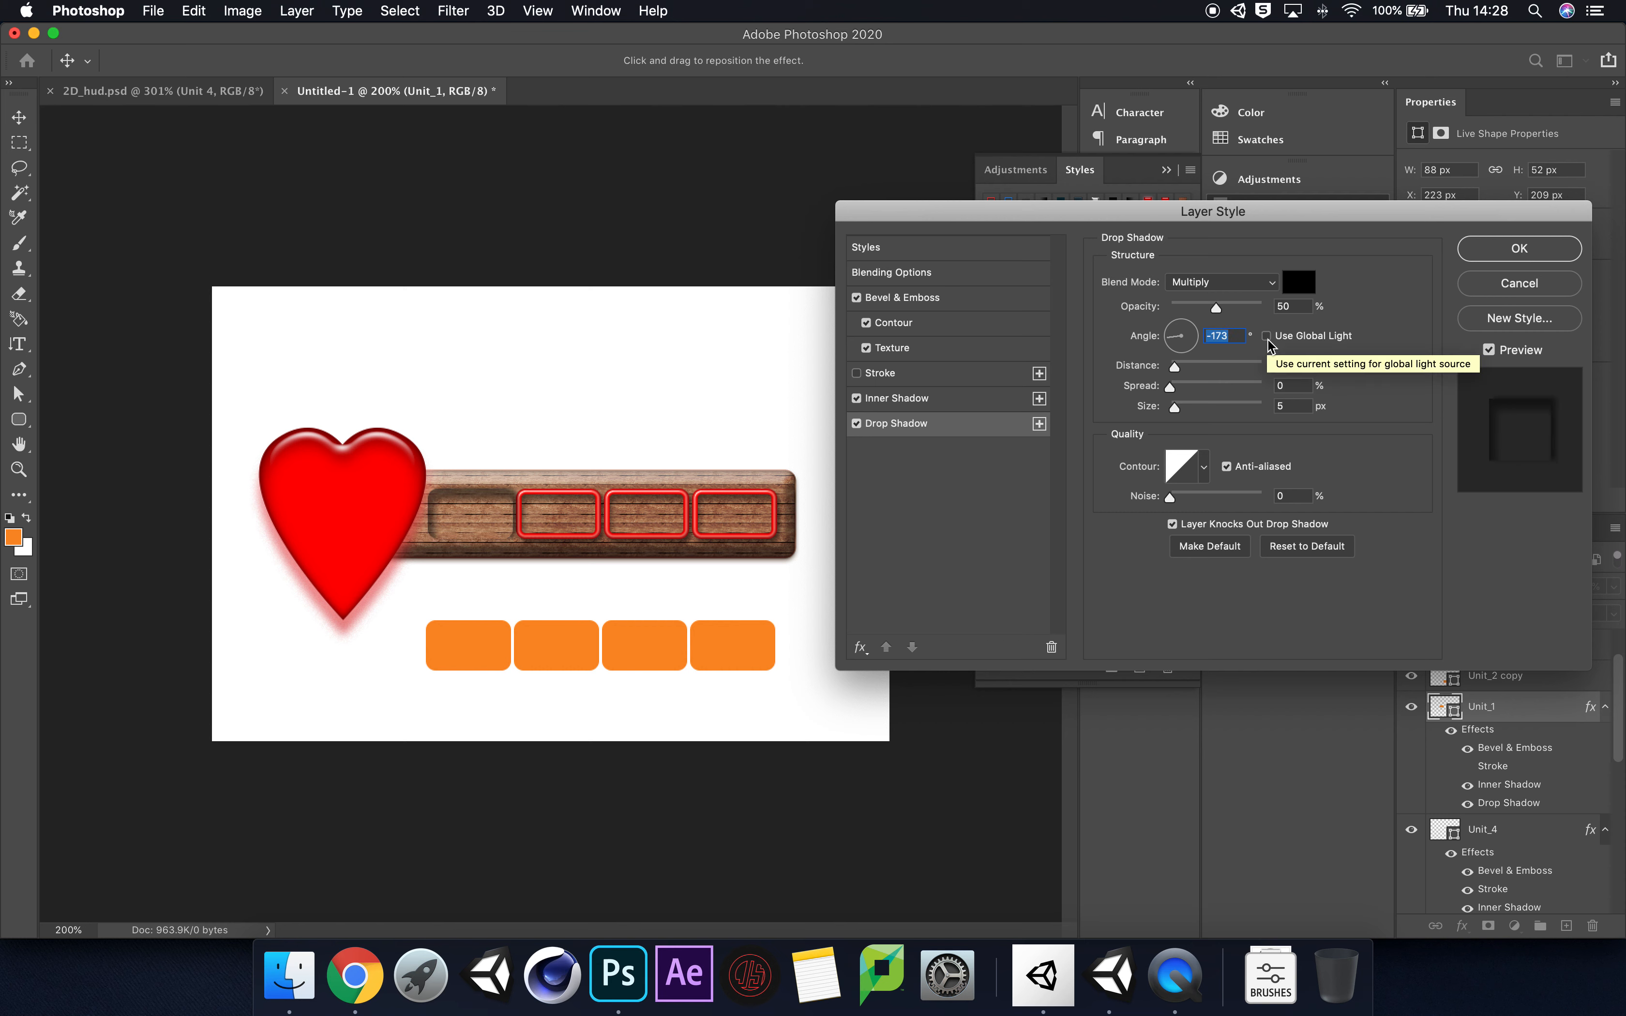
pyautogui.click(858, 373)
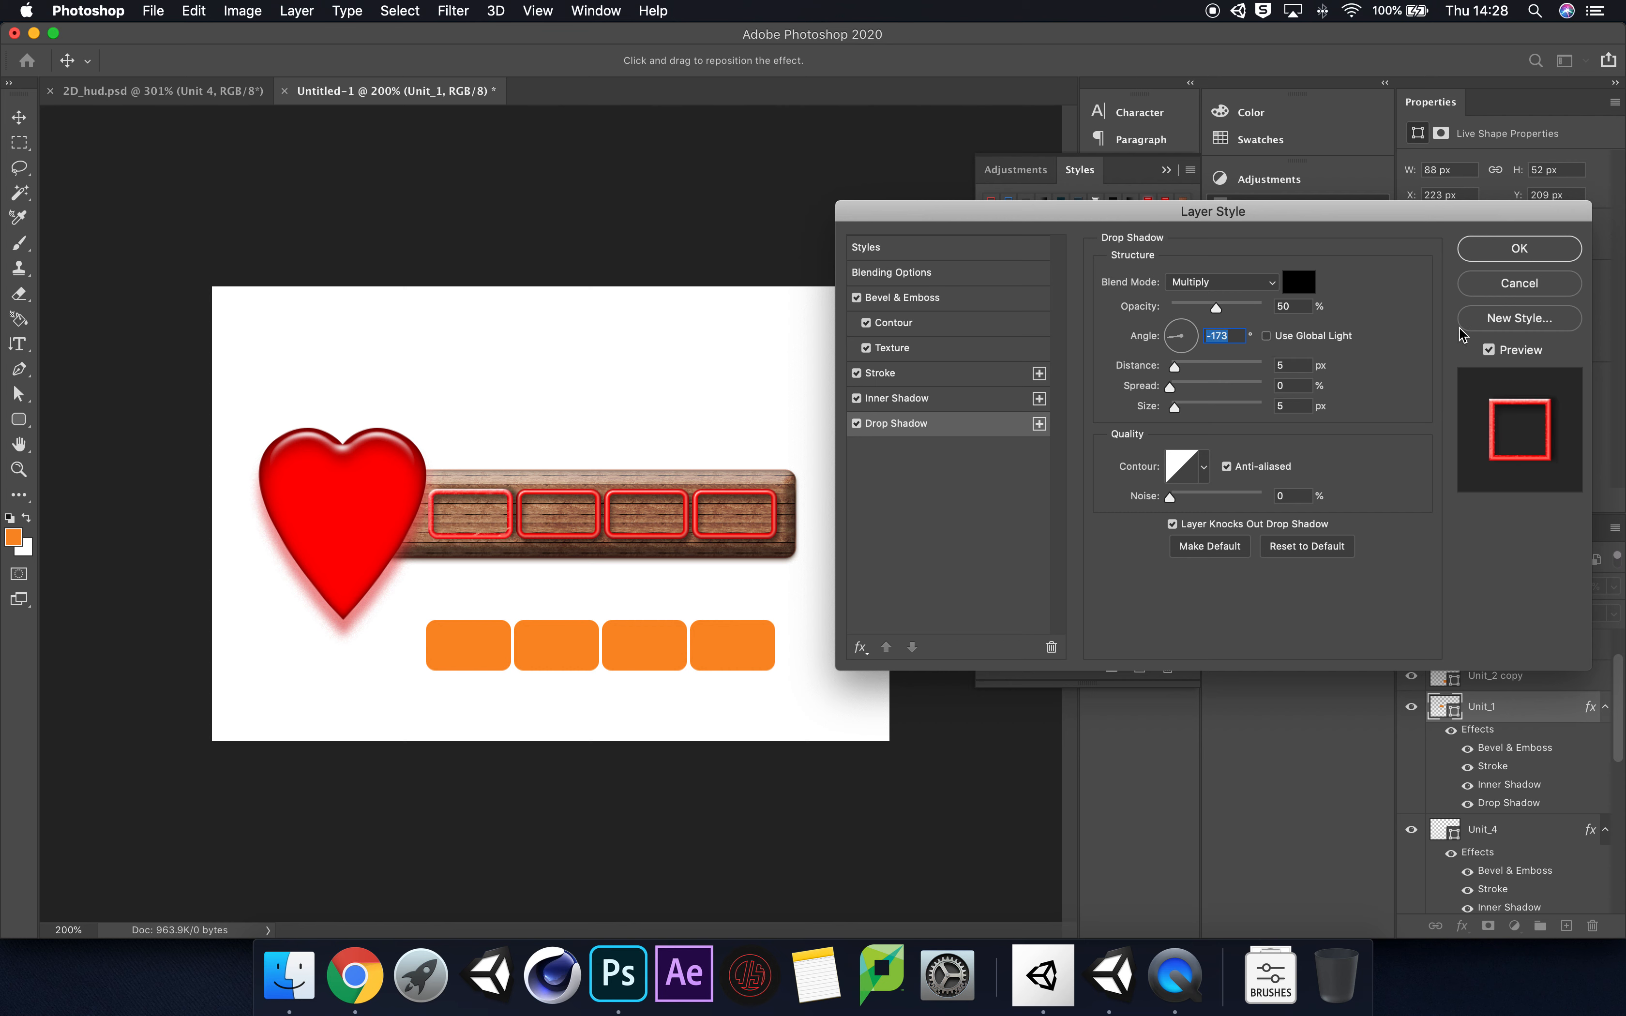
pyautogui.click(1509, 283)
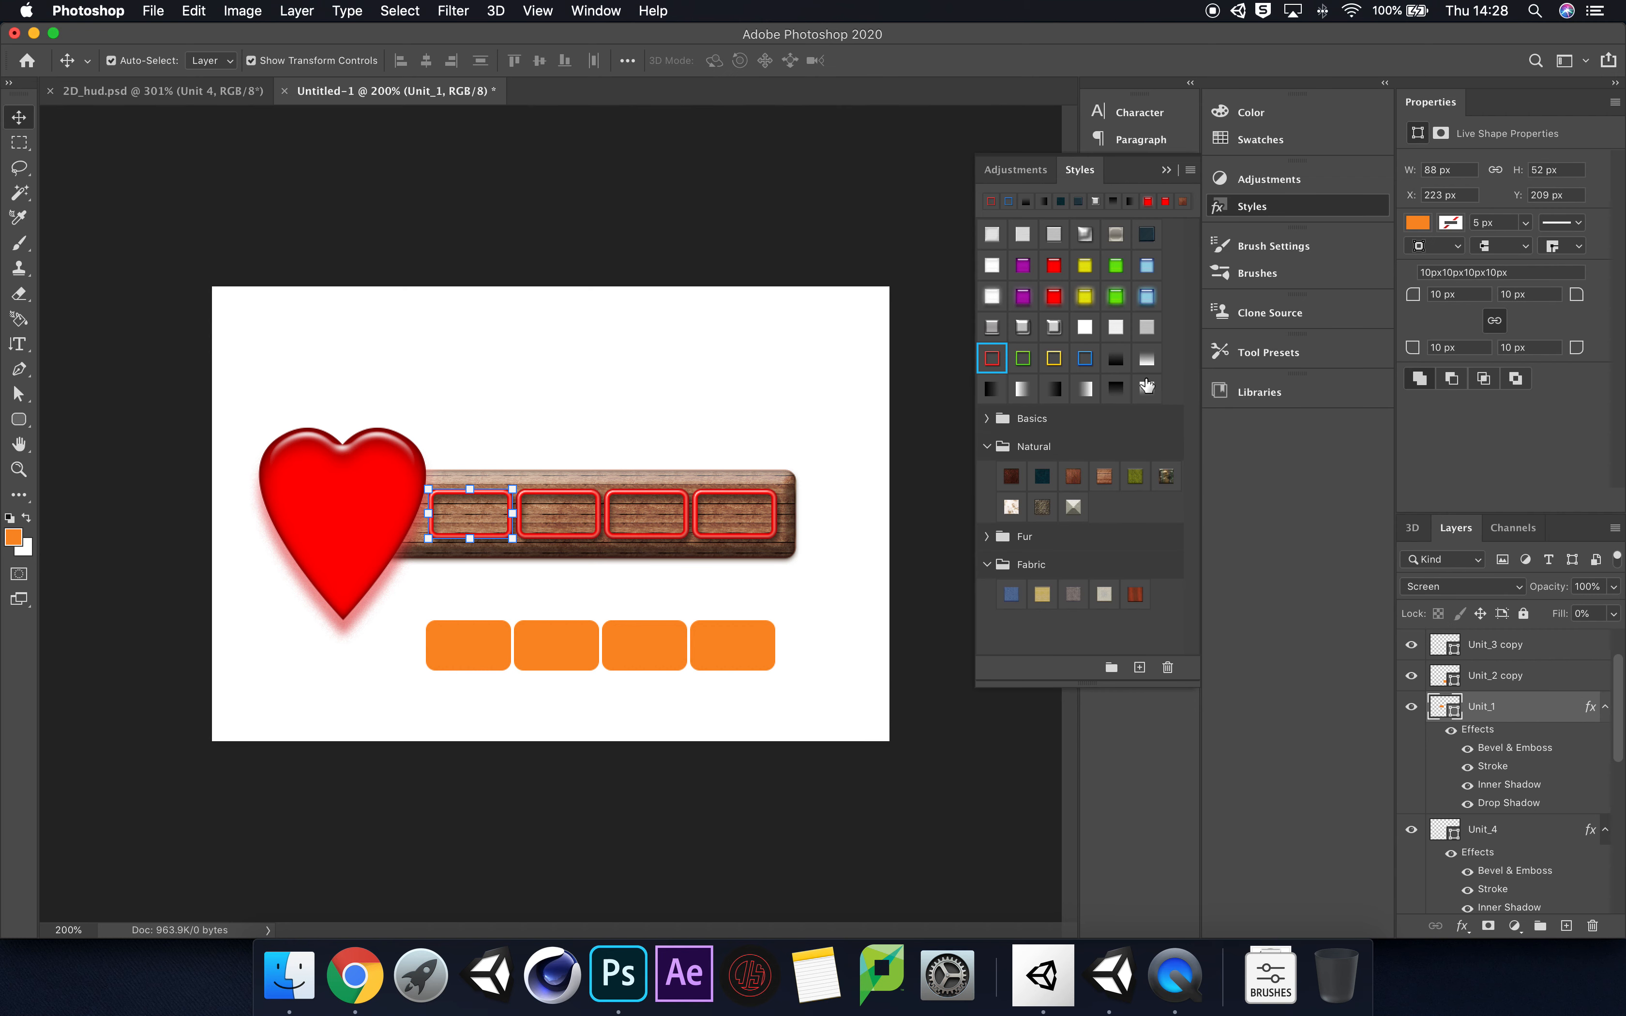
# Step: Apply the black-to-transparent gradient overlay style preset to Unit_1 and deselect the layer
pyautogui.click(1112, 360)
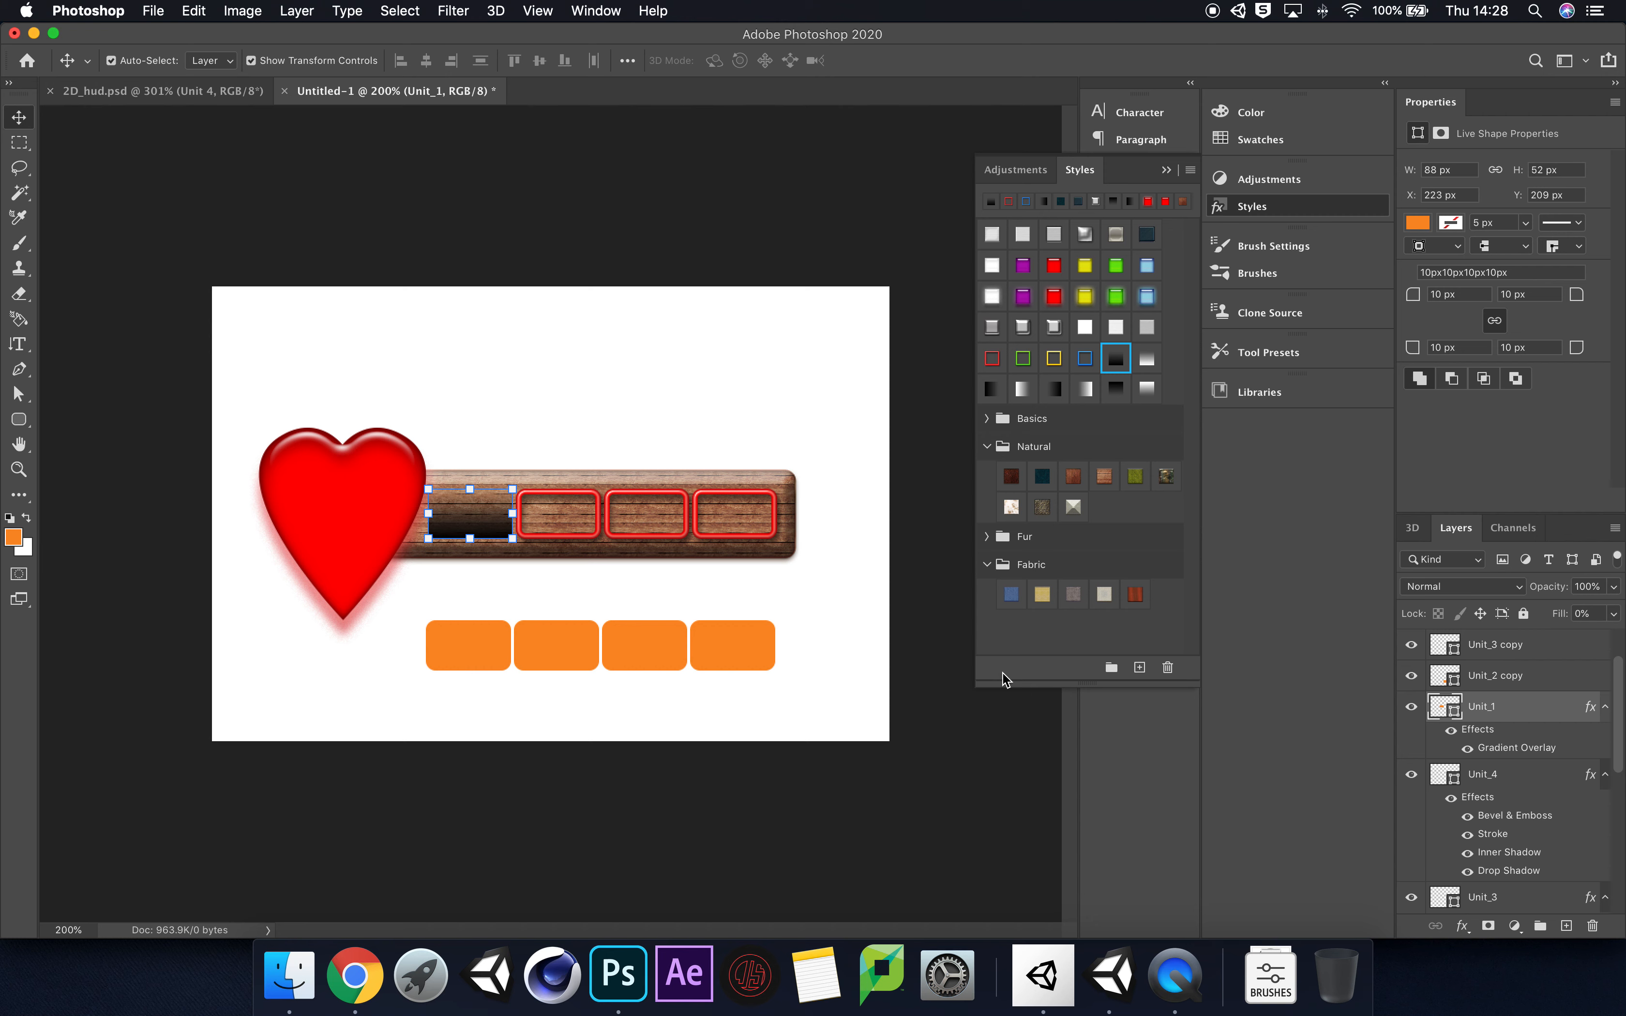
pyautogui.click(1018, 759)
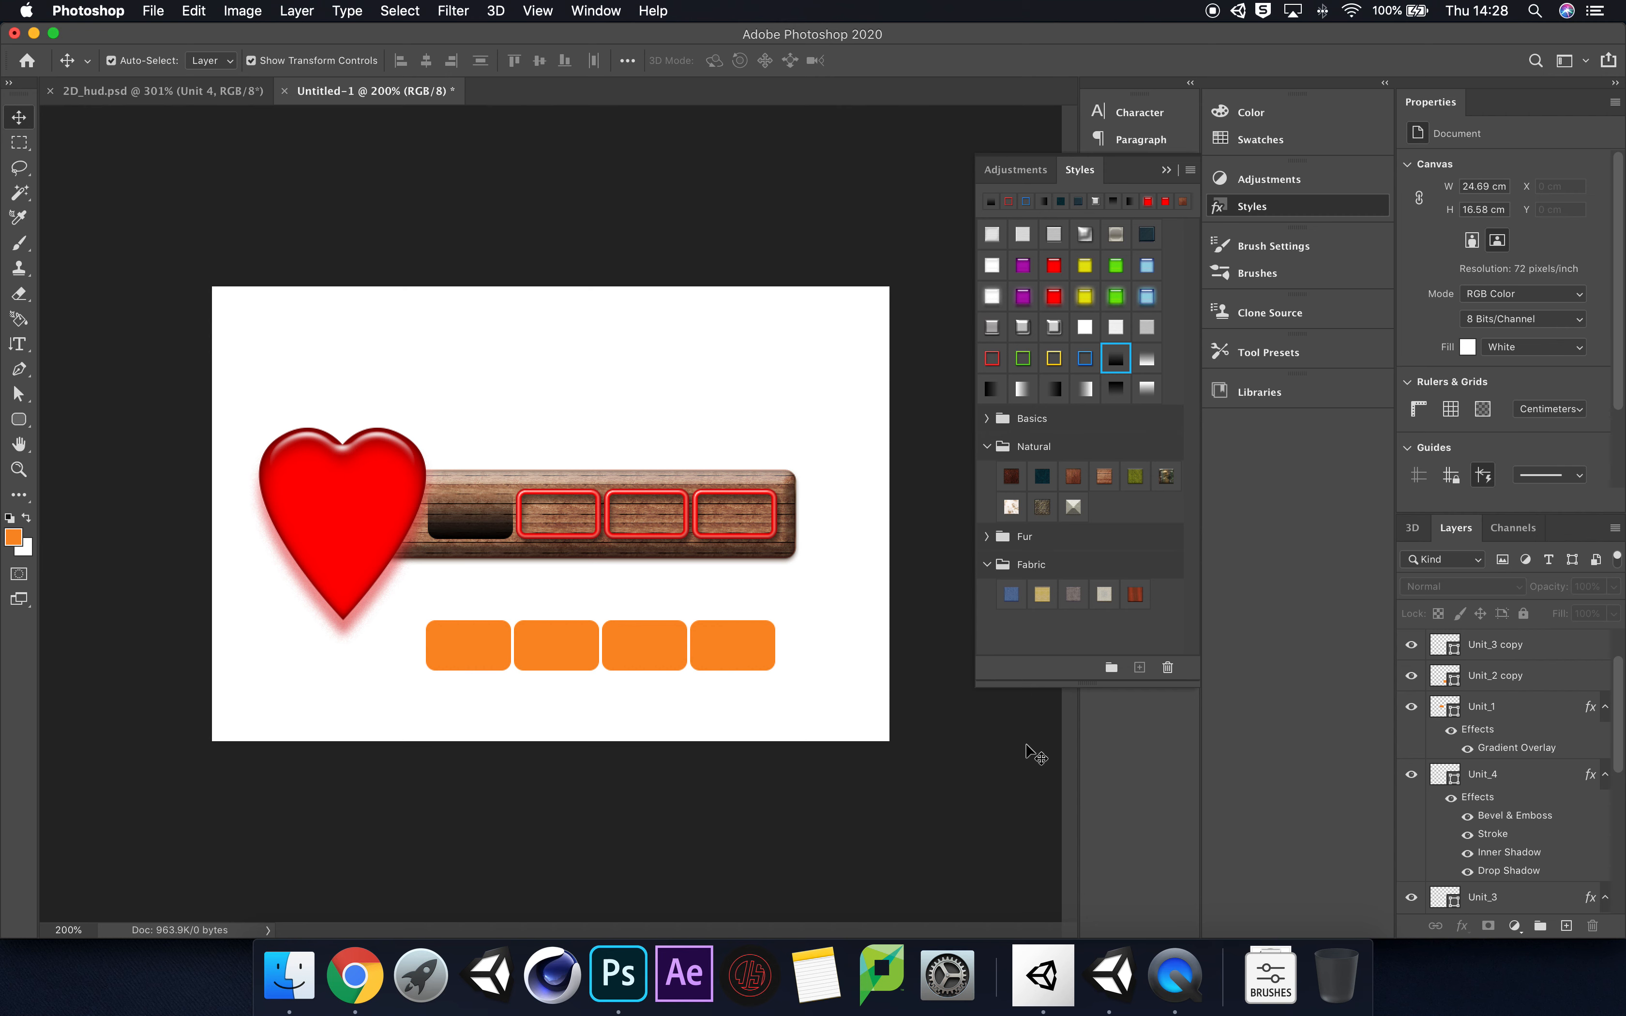
# Step: Try the black gradient overlay preset on the Unit_3 copy layer and undo it
pyautogui.click(1539, 646)
pyautogui.scroll(2, 1526, 676)
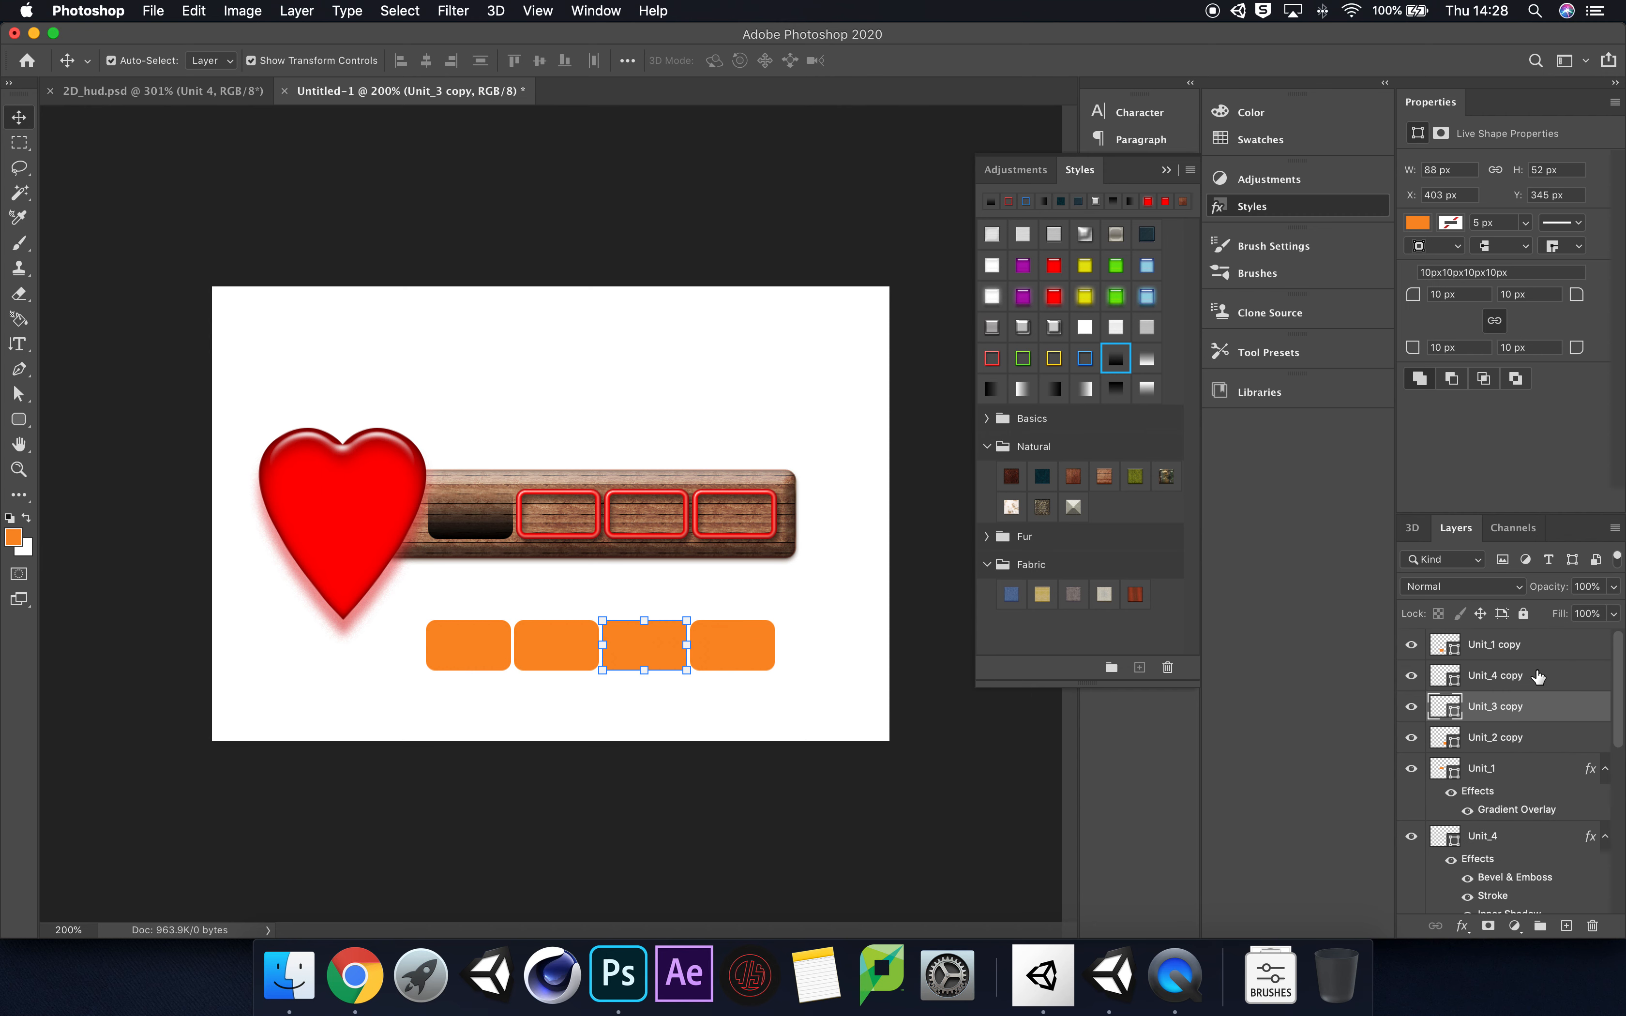
pyautogui.keyDown('super'); pyautogui.click(1542, 646); pyautogui.keyUp('super')
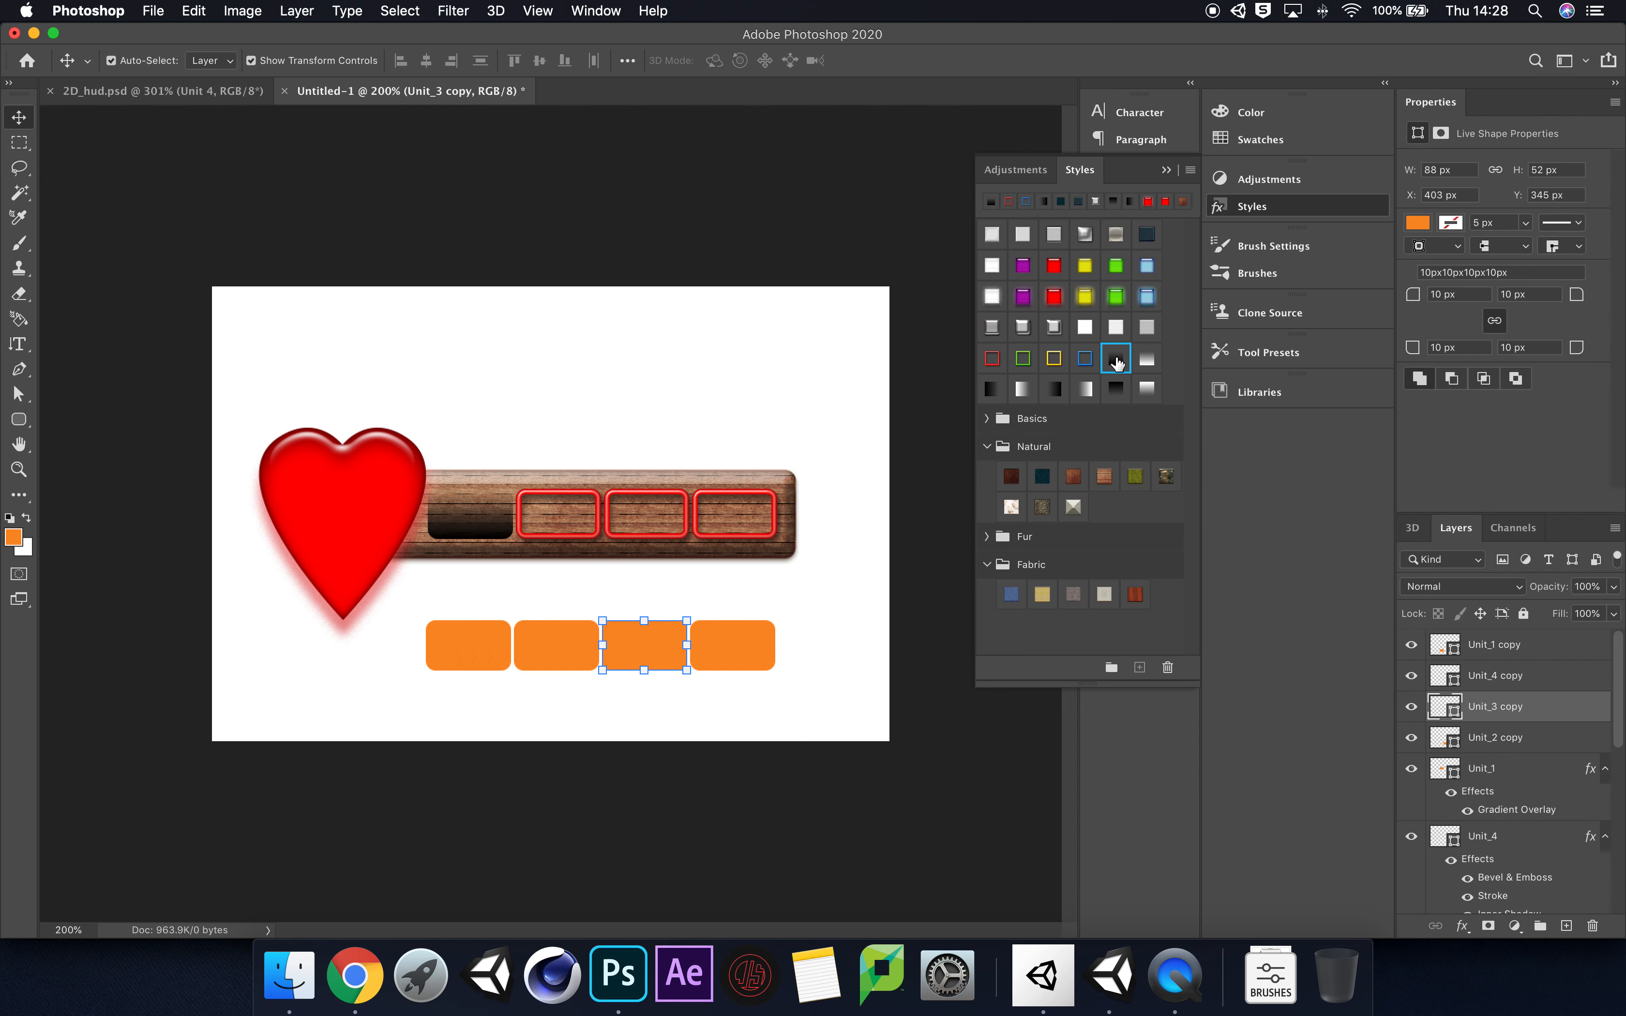
pyautogui.click(1116, 359)
pyautogui.press('super+z')
# Step: Apply the black-to-transparent gradient overlay preset to the Unit_3, Unit_2 and Unit_4 layers
pyautogui.scroll(-5, 1545, 799)
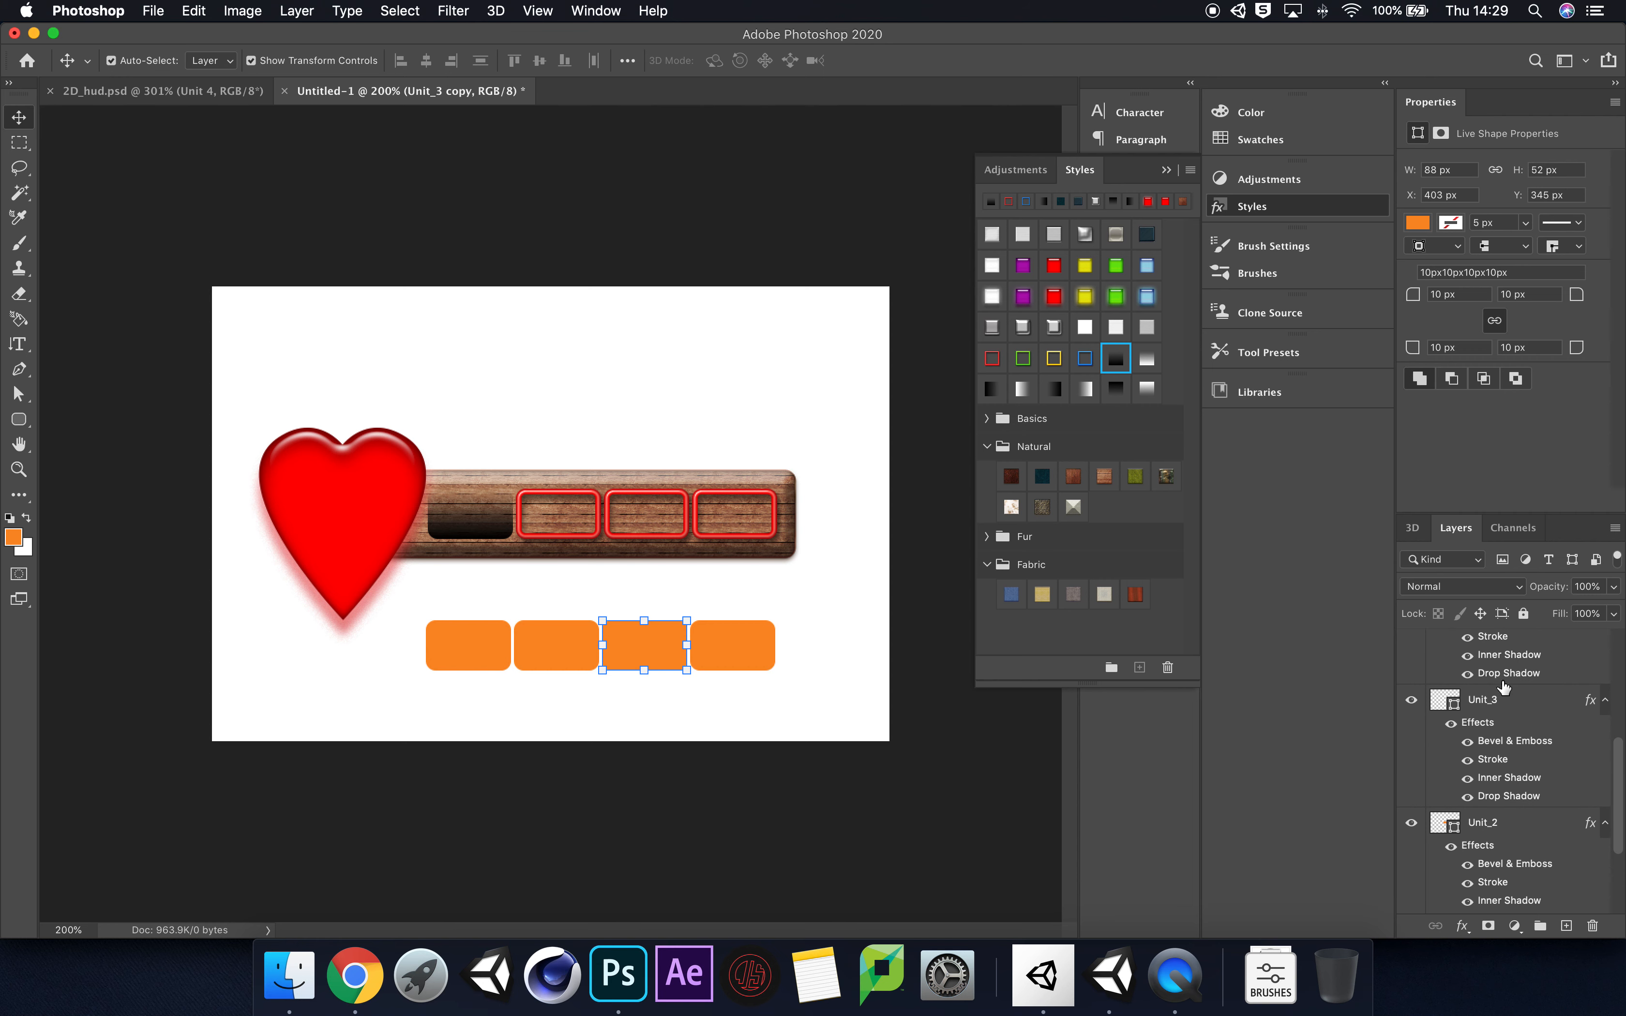
pyautogui.click(1519, 709)
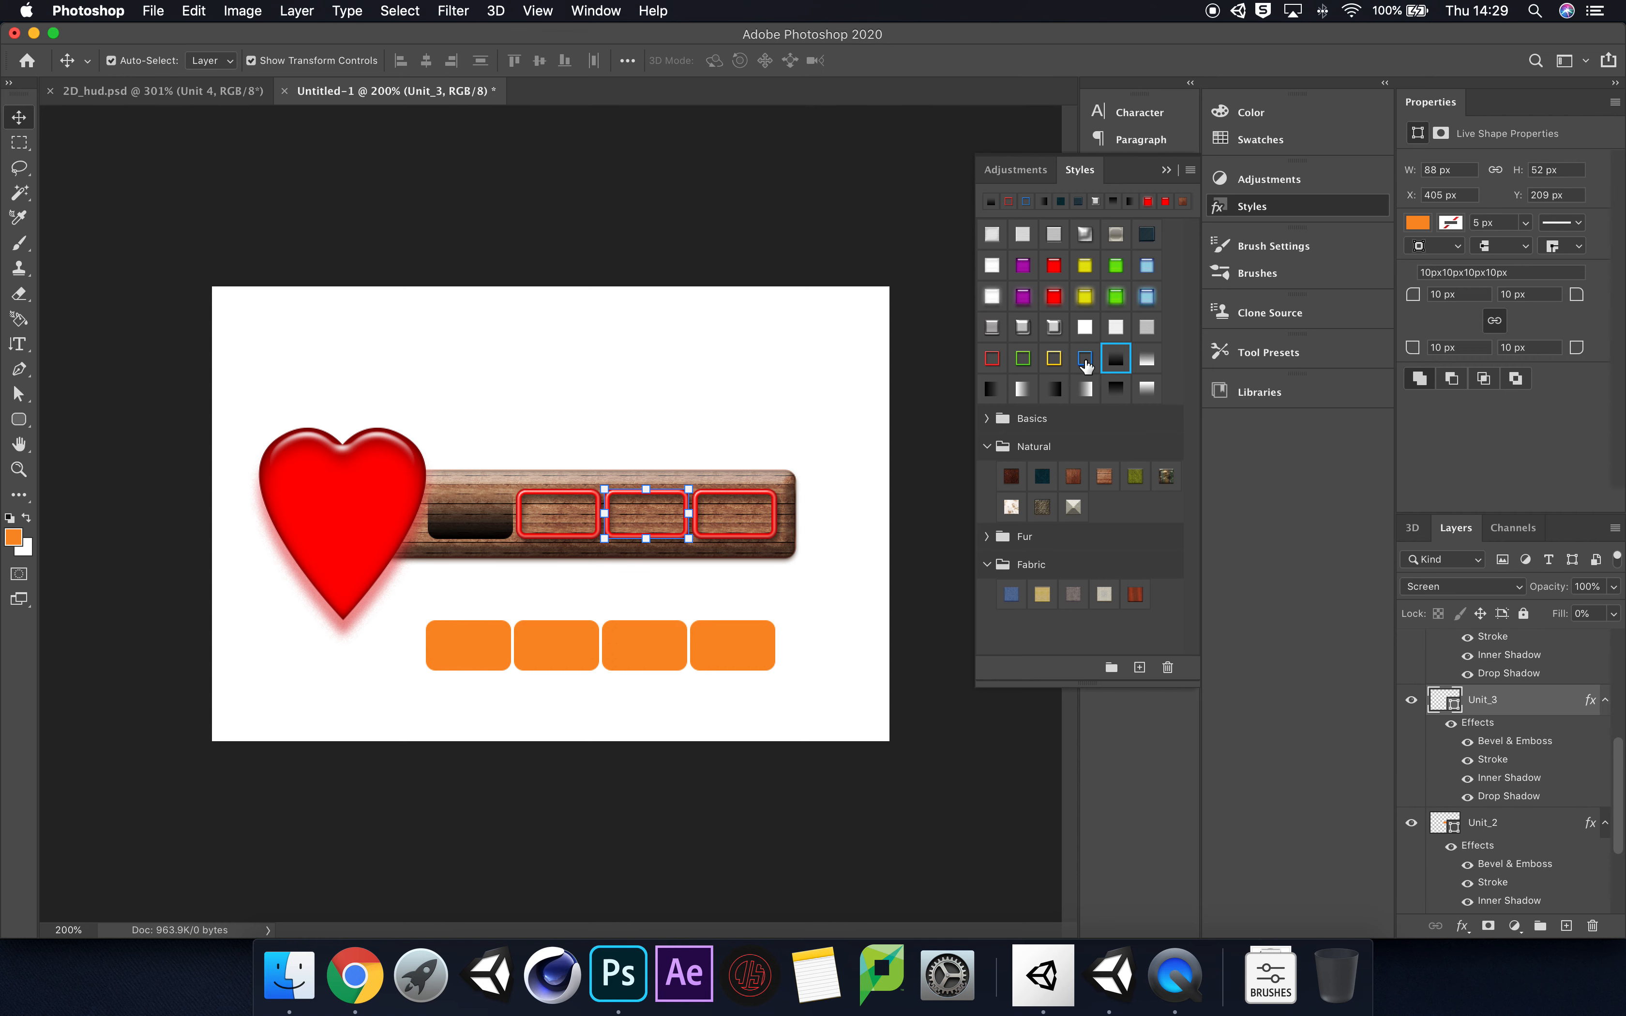
pyautogui.click(1116, 359)
pyautogui.click(1540, 773)
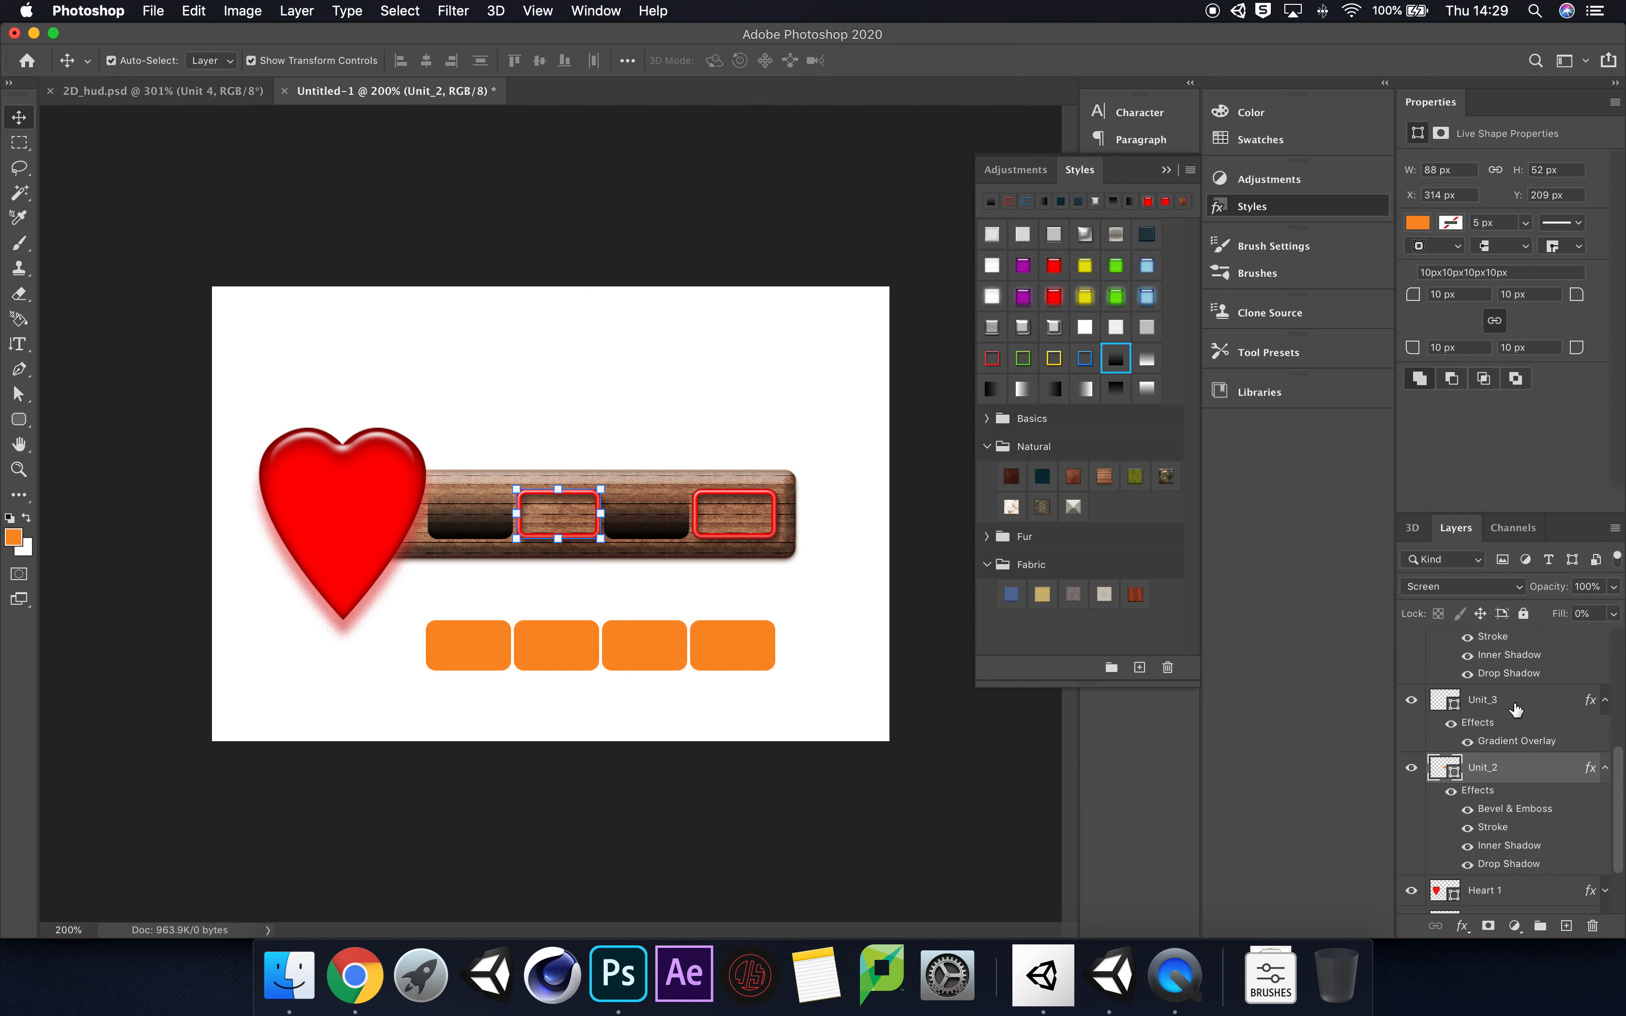
pyautogui.click(1115, 360)
pyautogui.scroll(-1, 1545, 810)
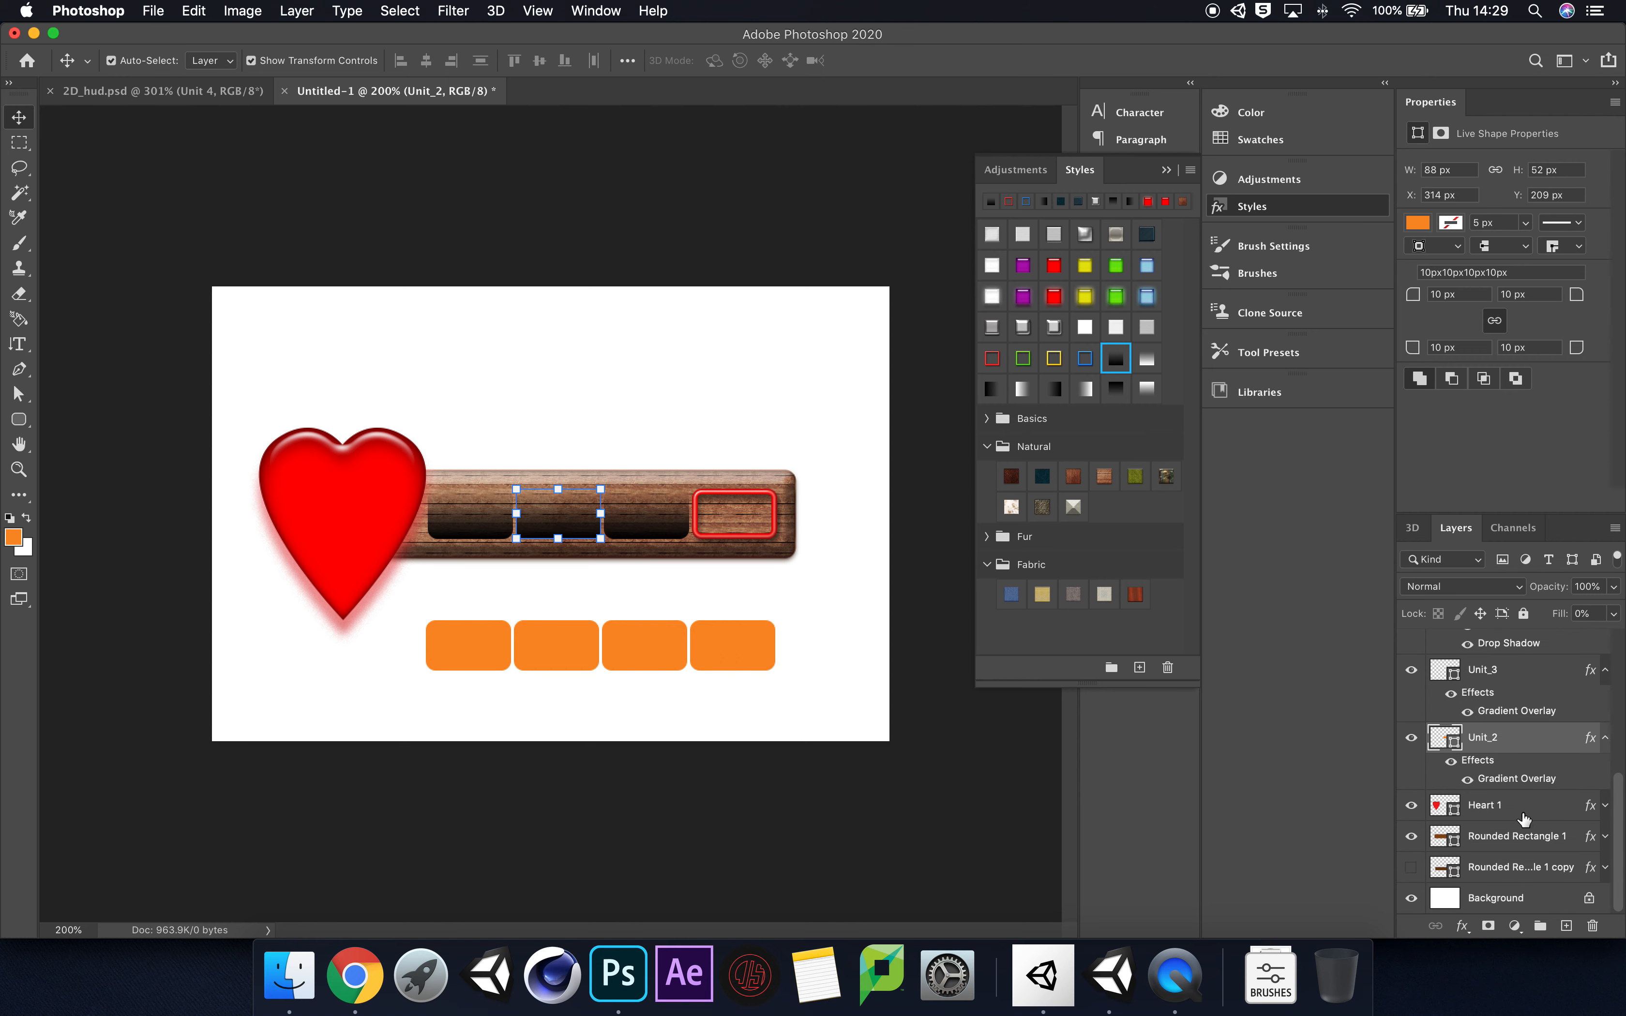
pyautogui.scroll(3, 1534, 810)
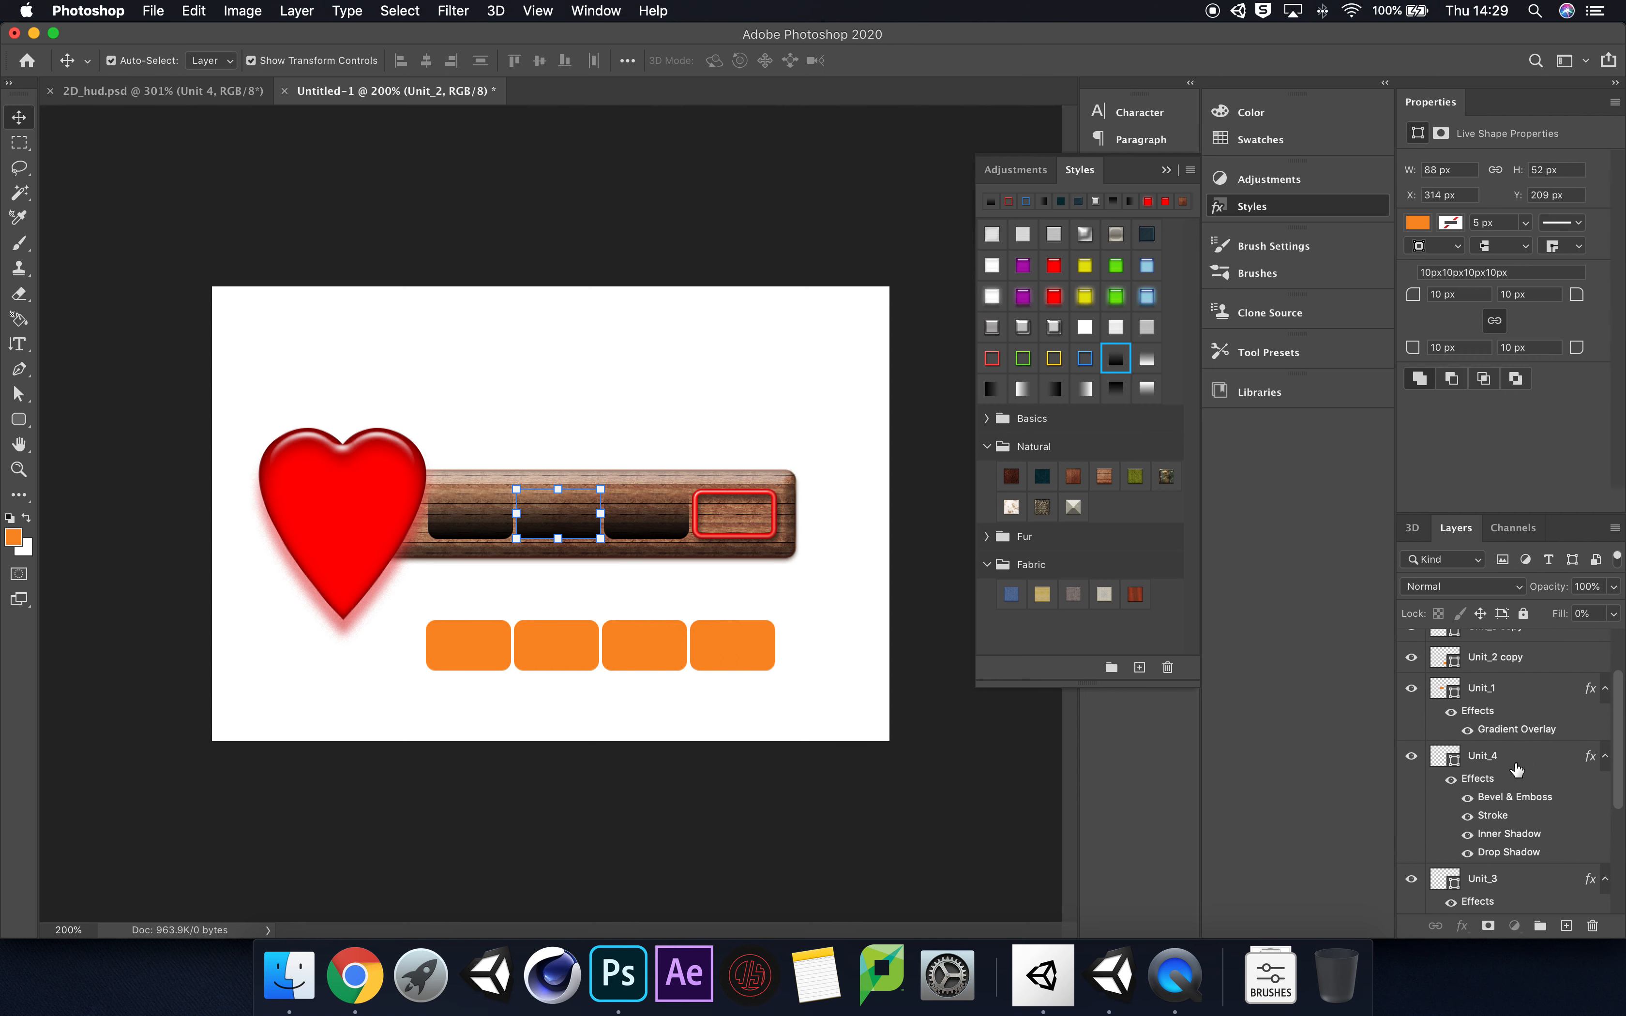
pyautogui.click(1517, 759)
pyautogui.click(1116, 361)
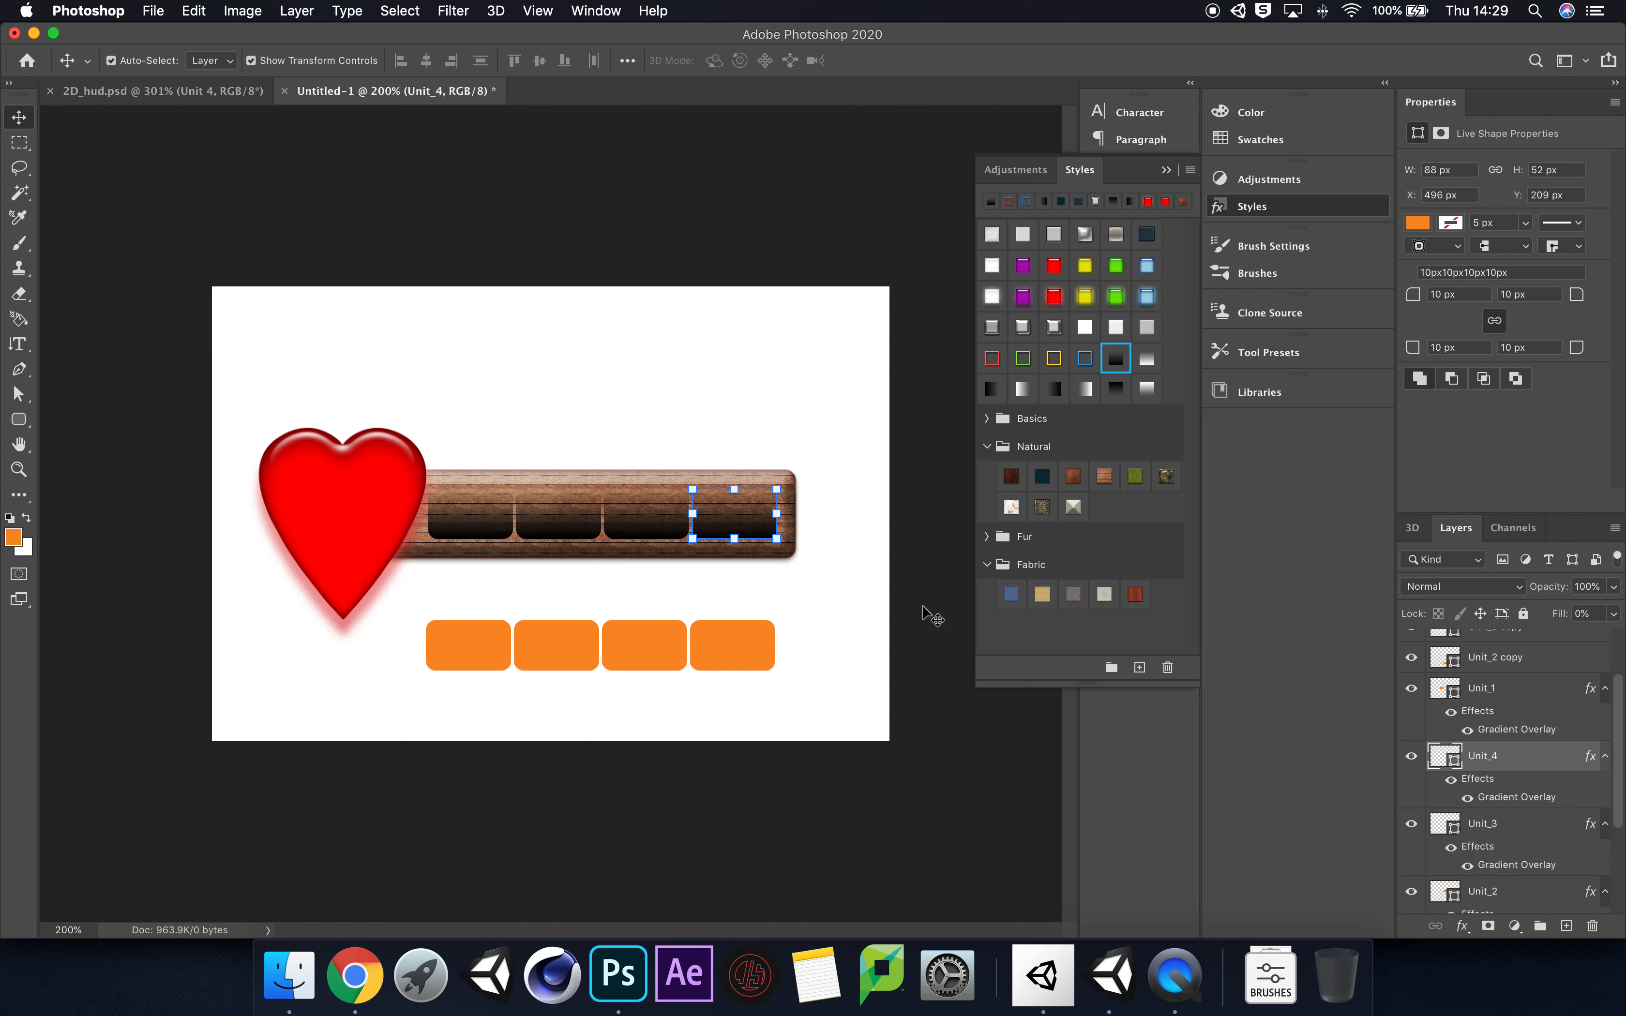
pyautogui.click(686, 558)
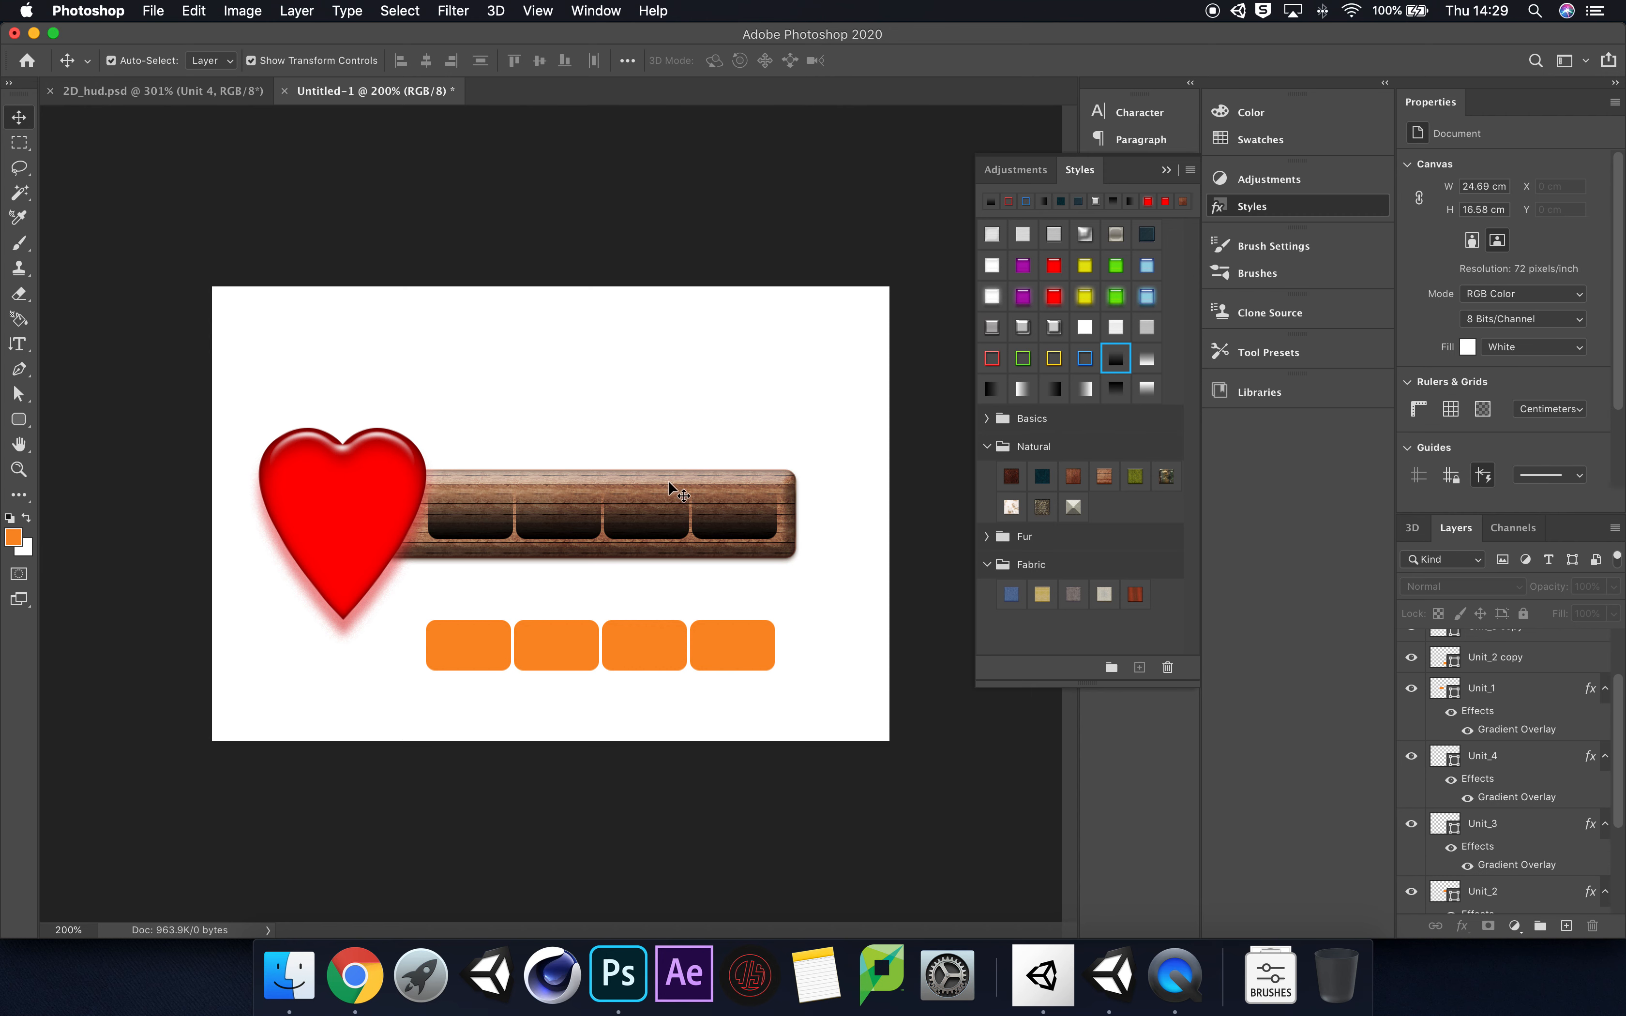
pyautogui.click(1167, 170)
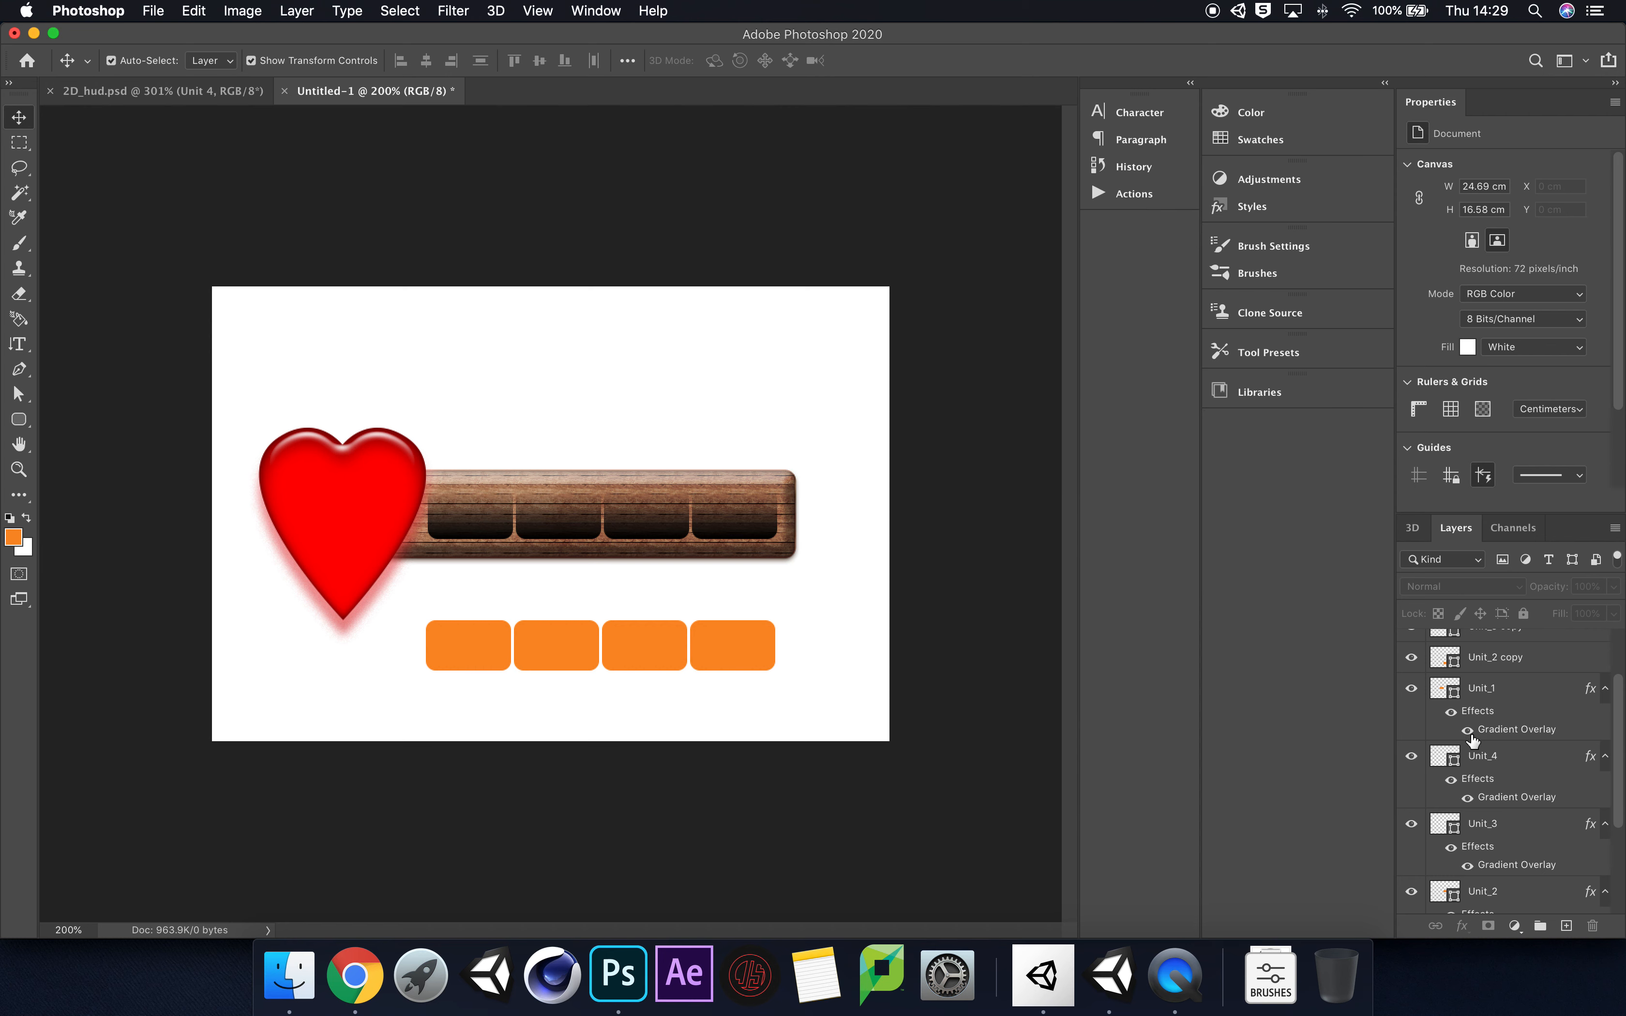
# Step: Select the Unit_1 to Unit_4 layers and merge them into one shape layer
pyautogui.click(1543, 704)
pyautogui.scroll(-3, 1529, 845)
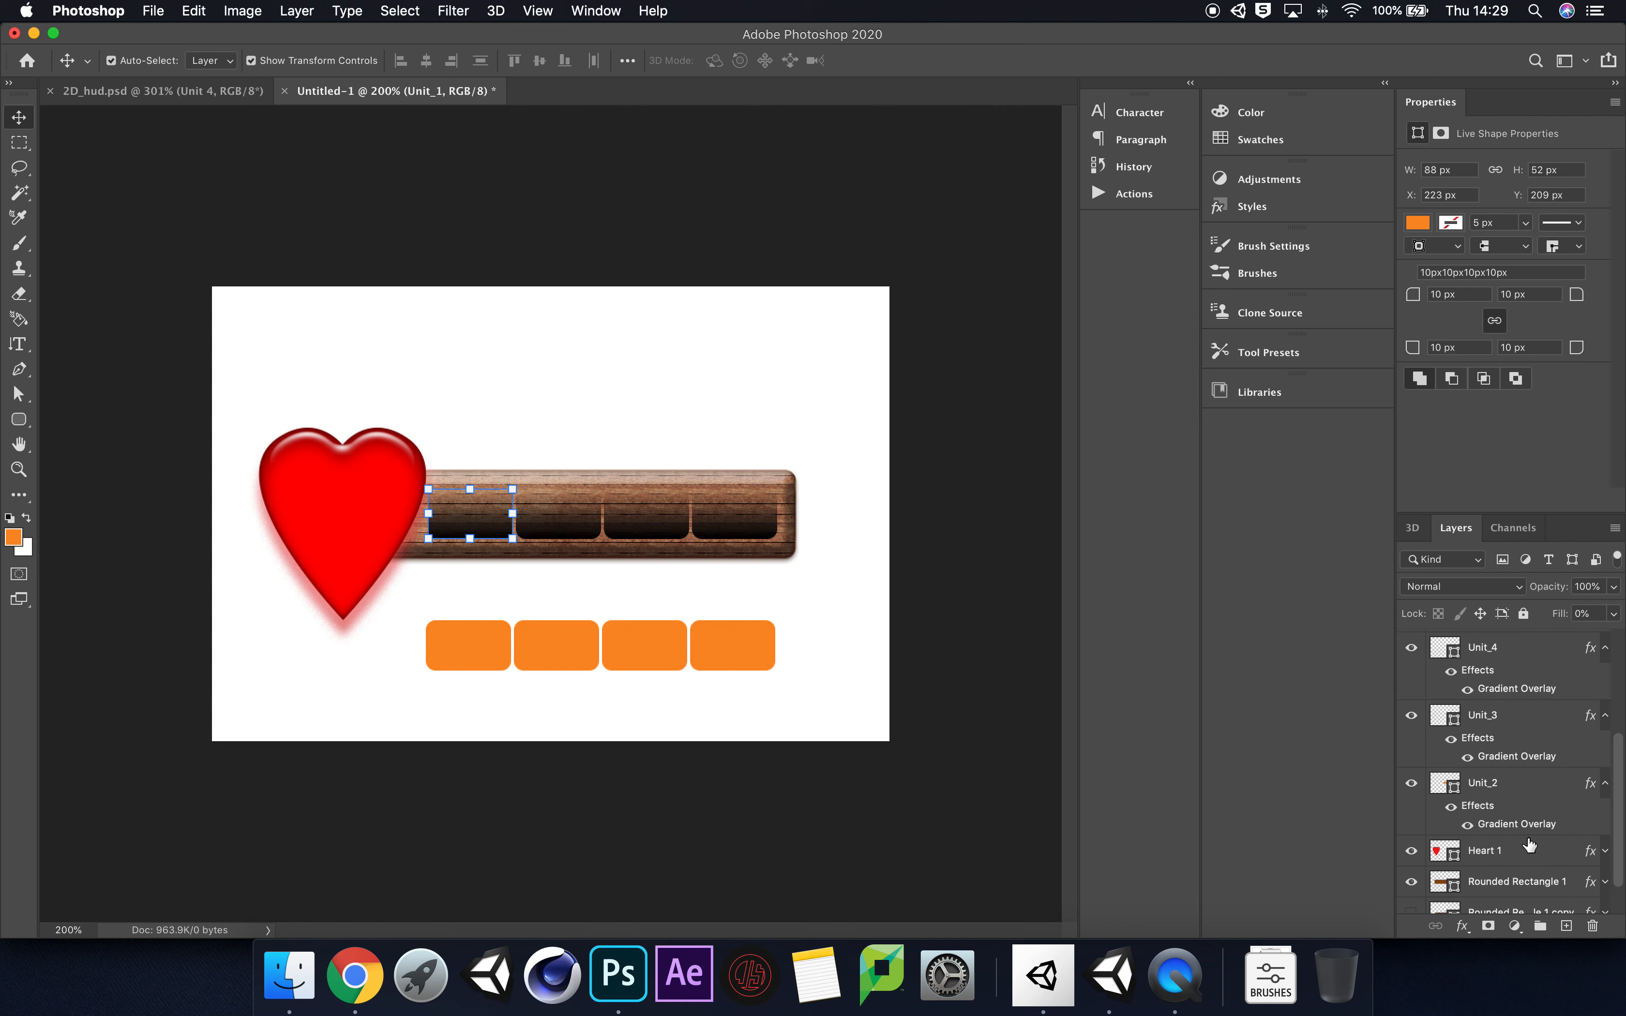
pyautogui.keyDown('super'); pyautogui.click(1524, 794); pyautogui.keyUp('super')
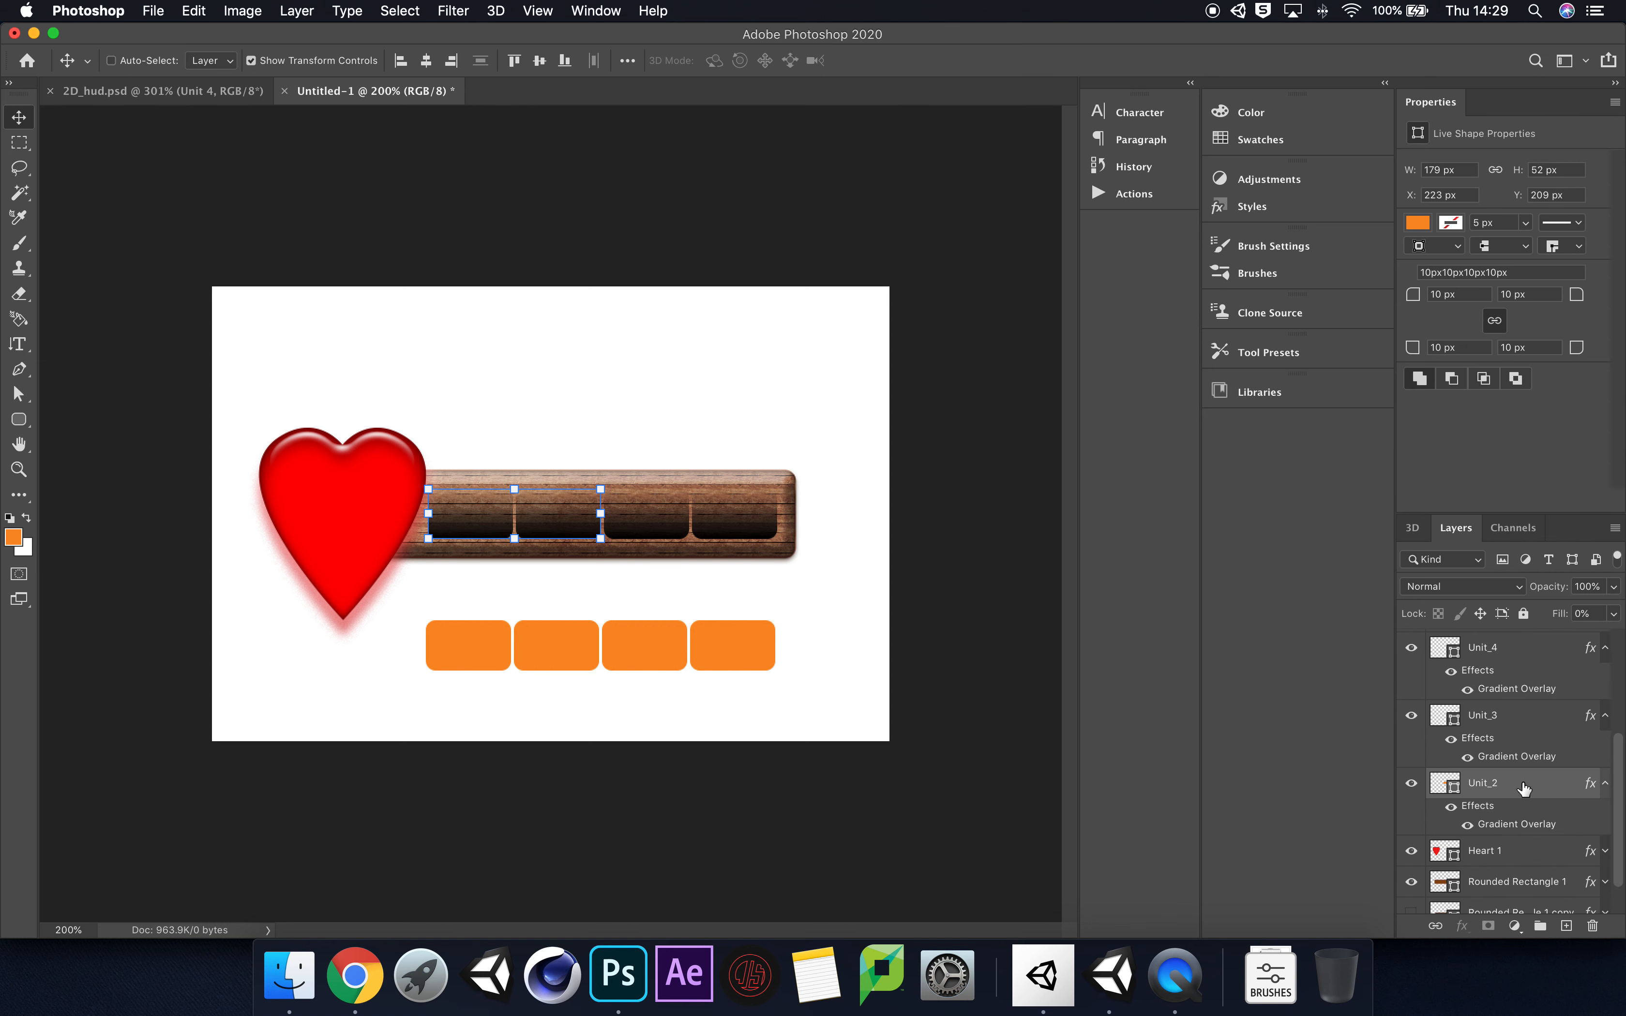
pyautogui.keyDown('super'); pyautogui.click(1524, 732); pyautogui.keyUp('super')
pyautogui.keyDown('super'); pyautogui.click(1522, 655); pyautogui.keyUp('super')
pyautogui.scroll(-2, 1533, 757)
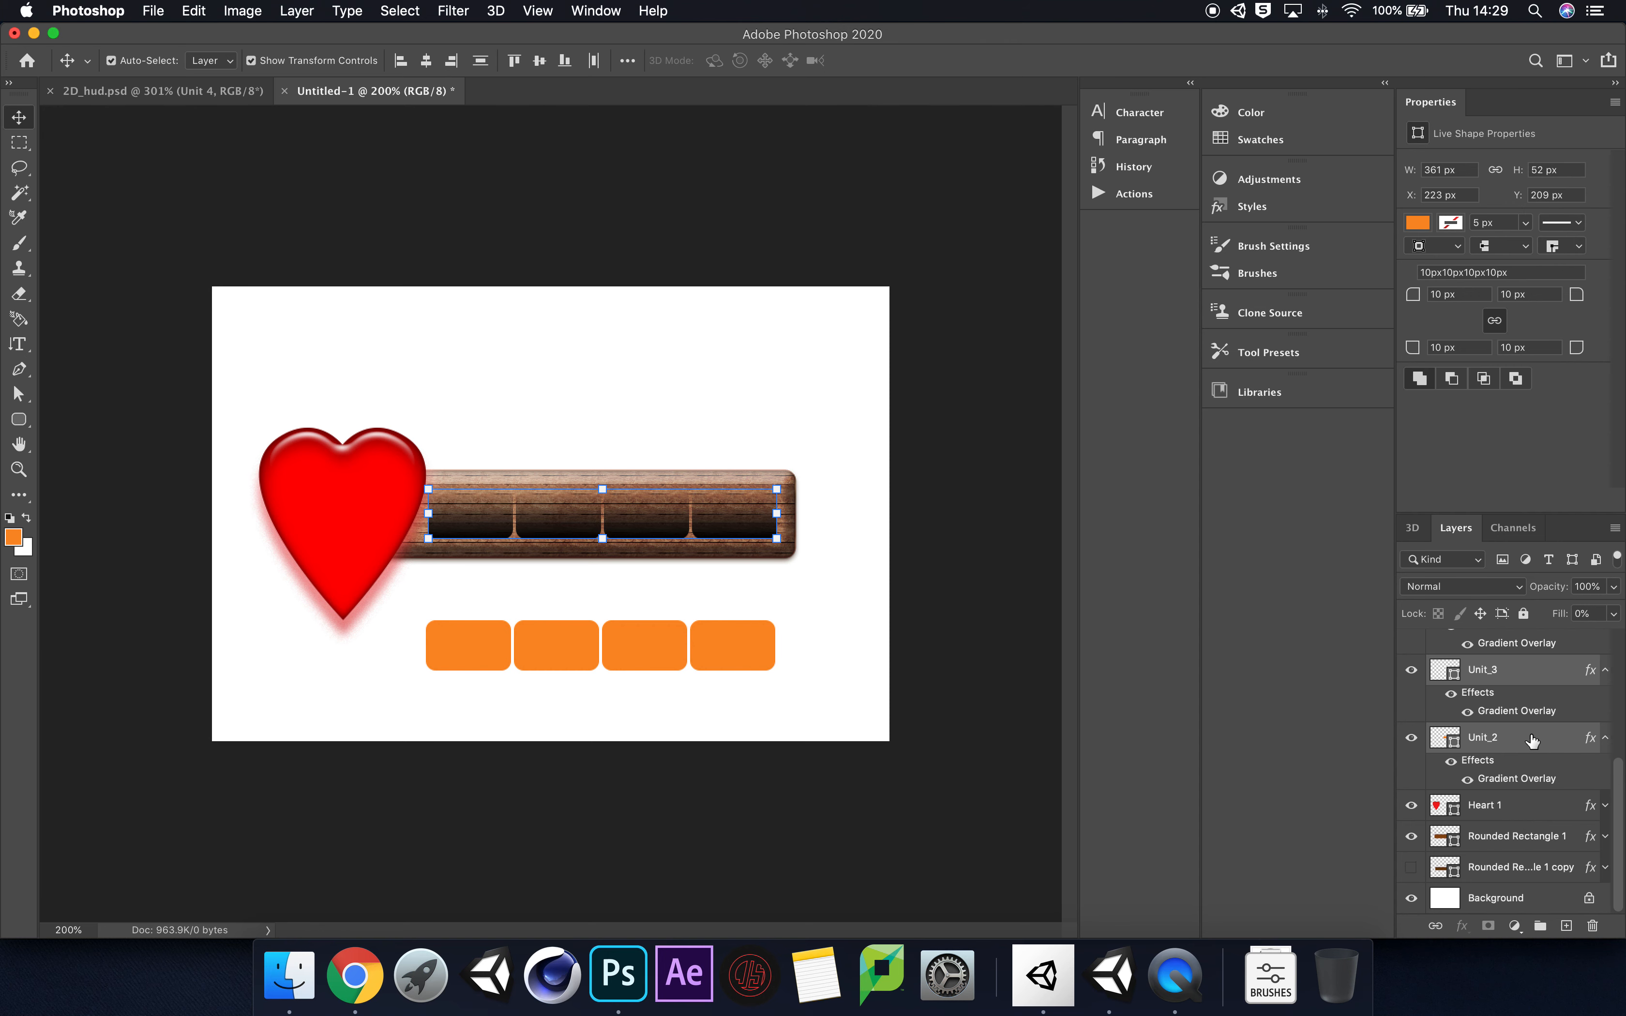
pyautogui.rightClick(1532, 740)
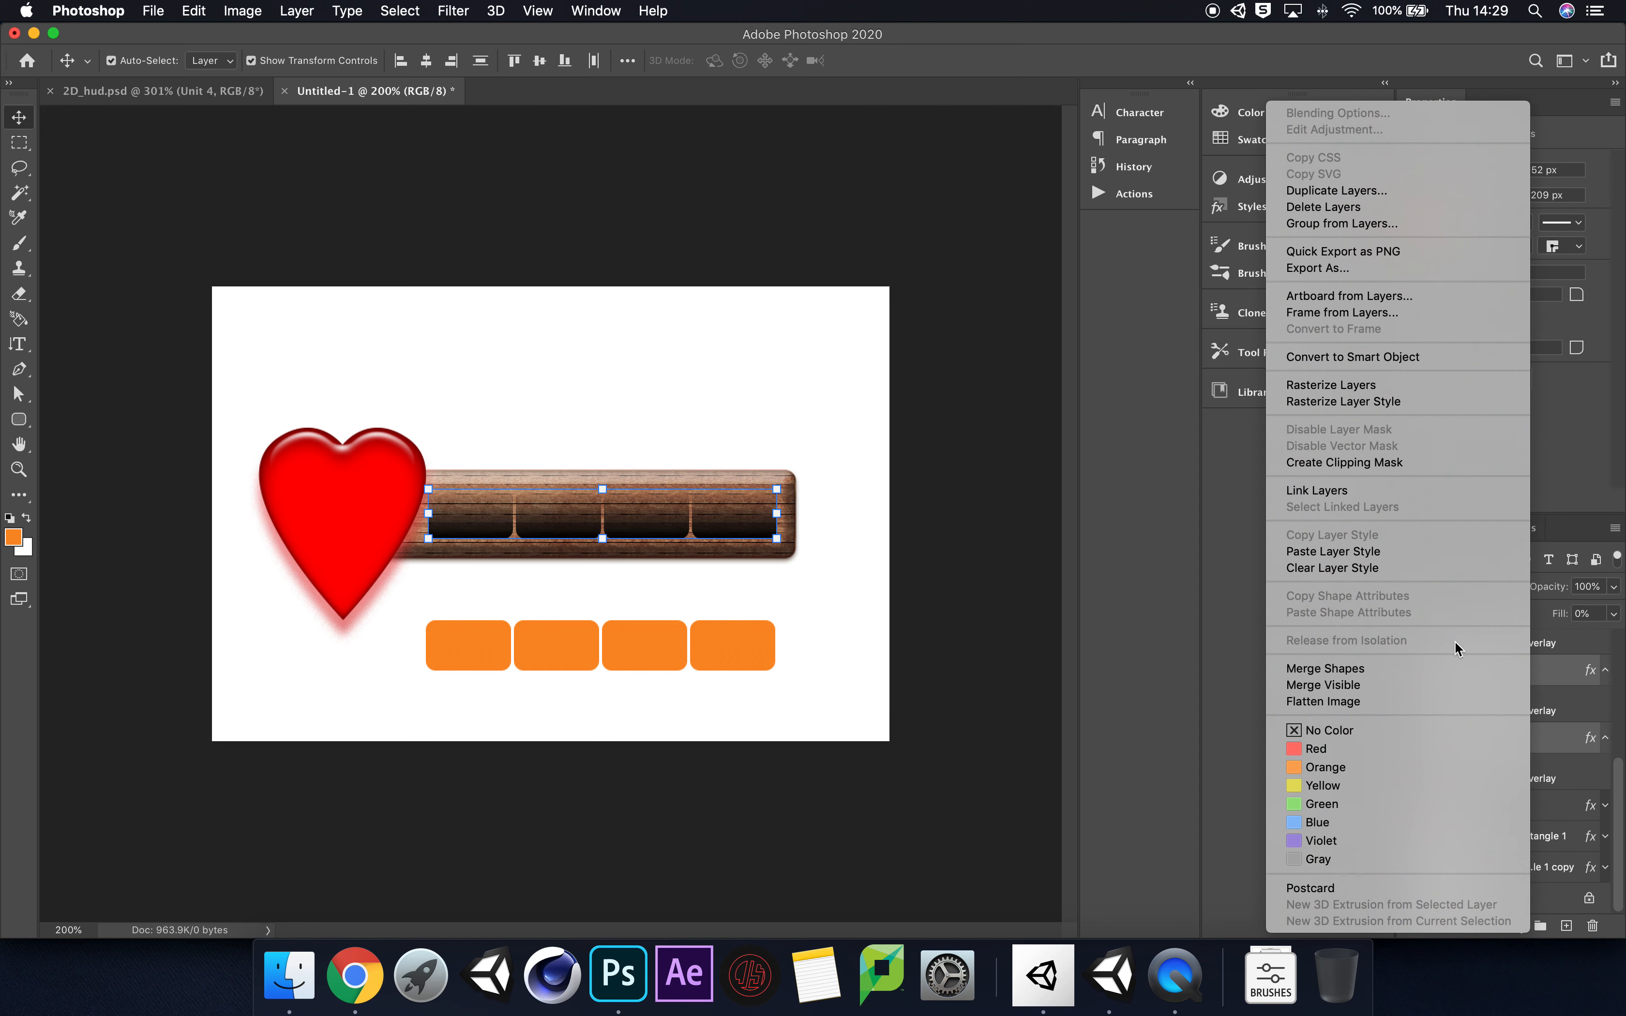
pyautogui.click(1396, 667)
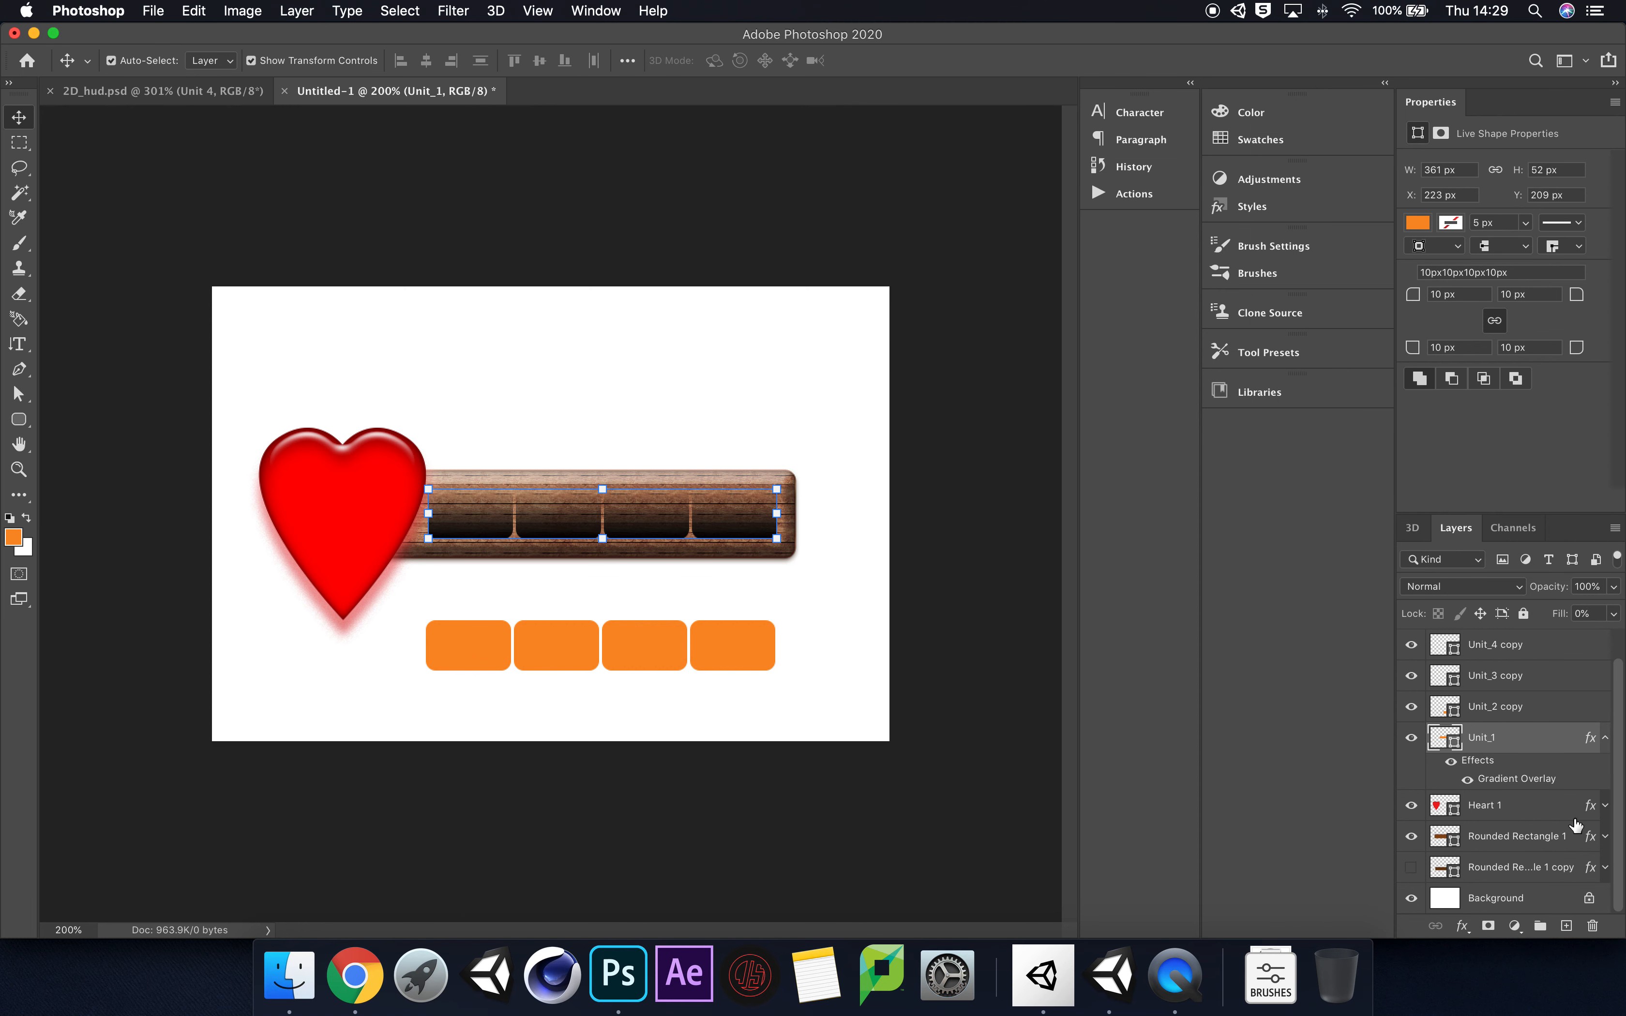
pyautogui.rightClick(1533, 745)
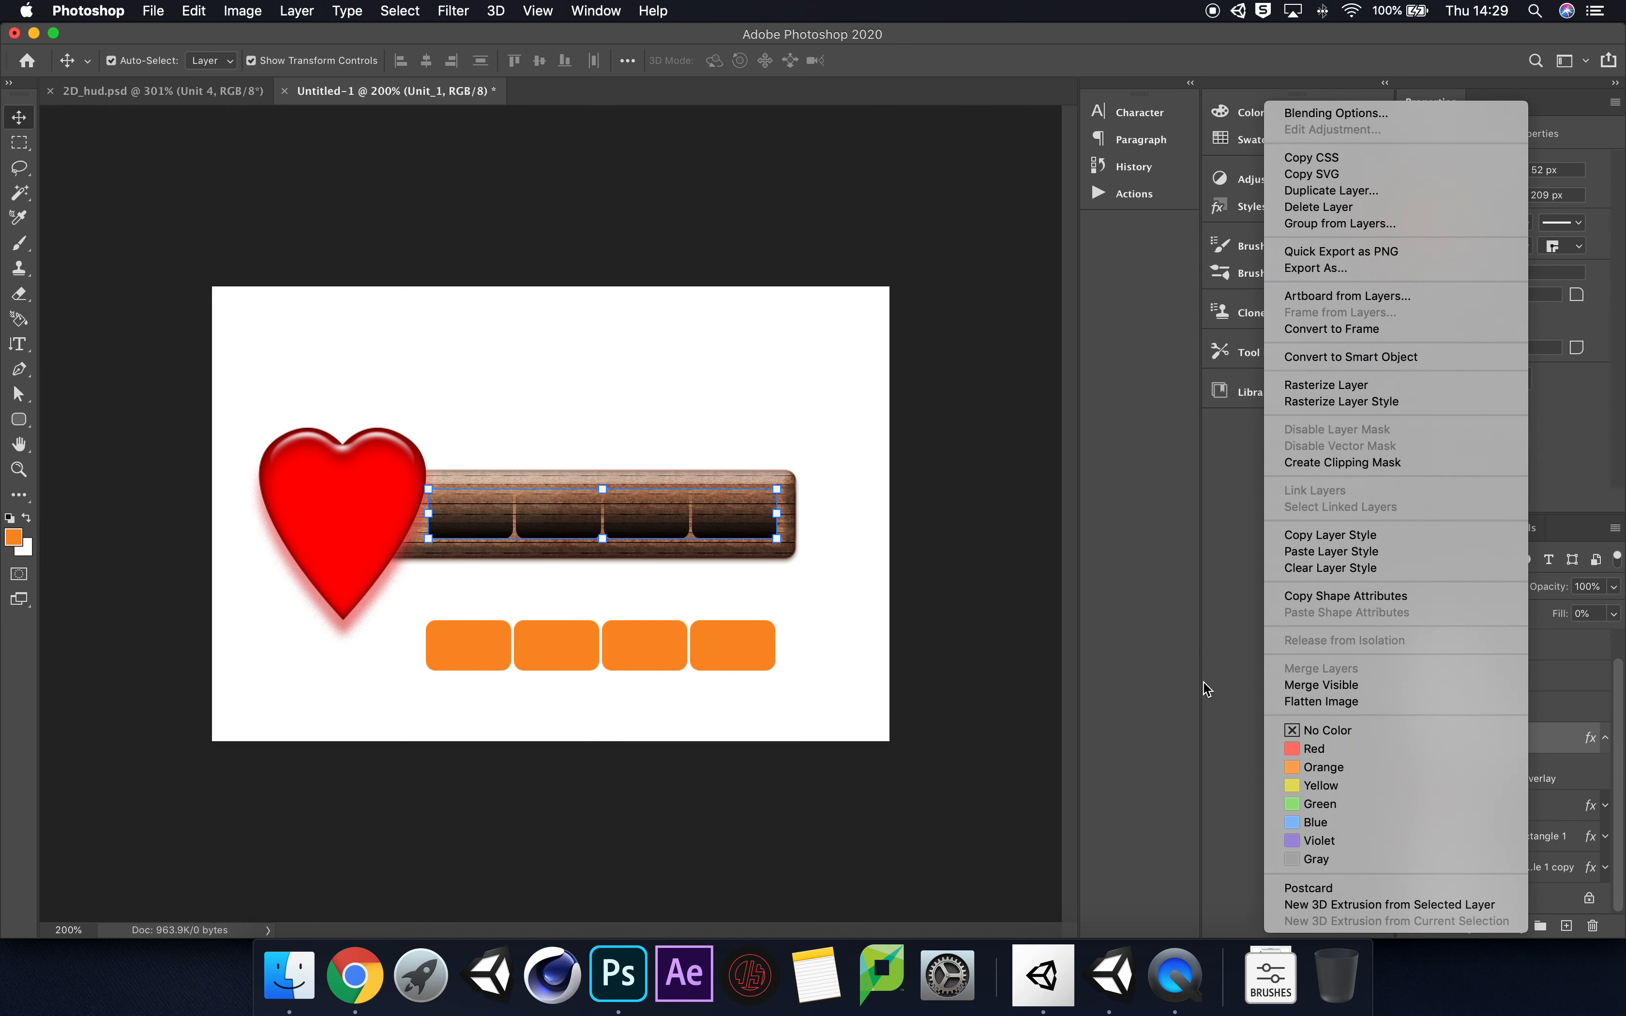
pyautogui.click(1249, 715)
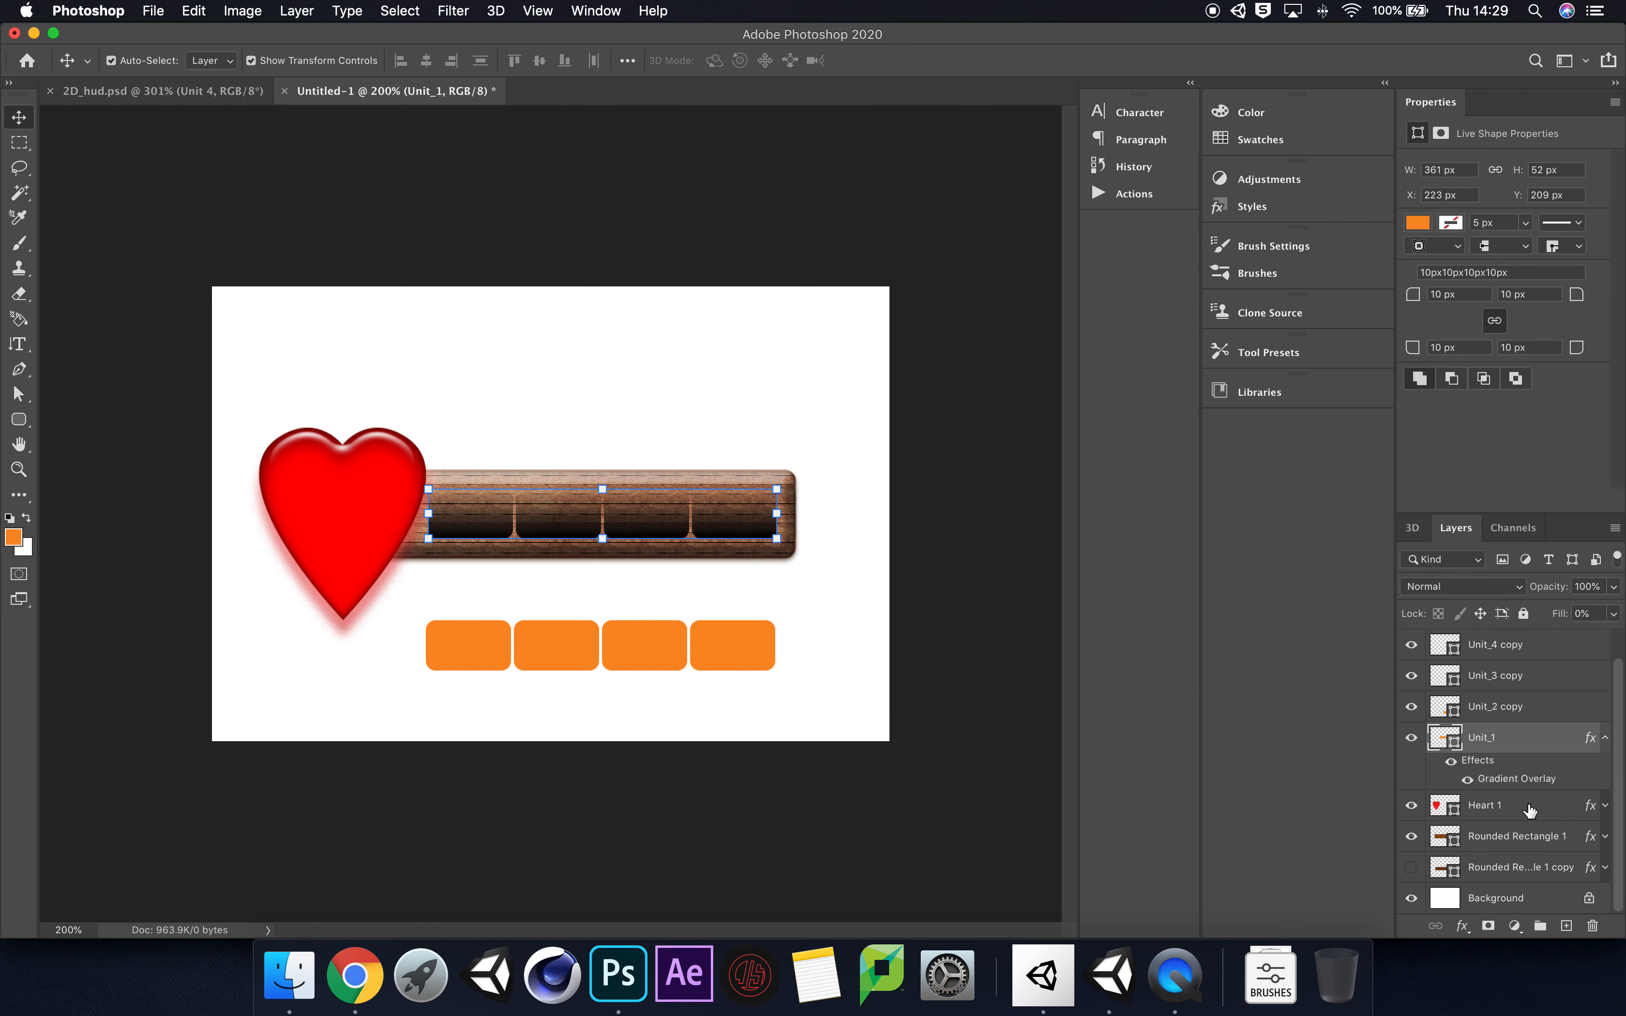
pyautogui.click(1530, 810)
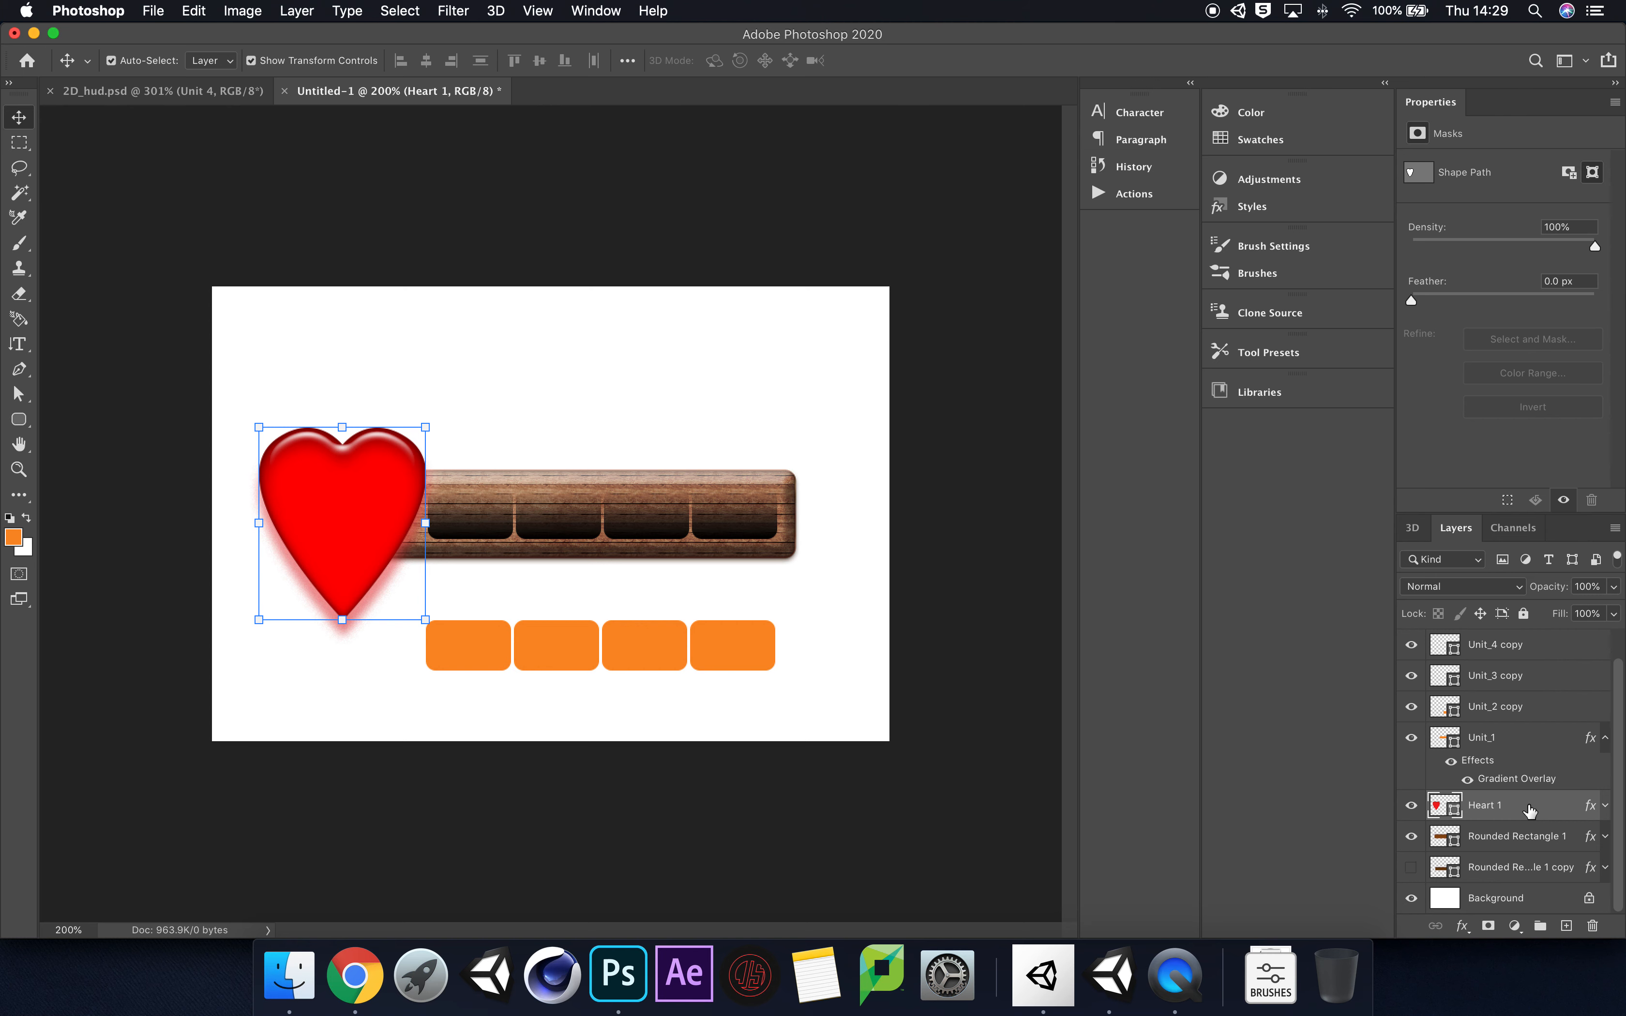
pyautogui.doubleClick(1530, 810)
pyautogui.click(1543, 286)
pyautogui.doubleClick(1551, 809)
pyautogui.click(1519, 289)
# Step: Rasterize the Heart 1 and Rounded Rectangle 1 layers
pyautogui.rightClick(1531, 806)
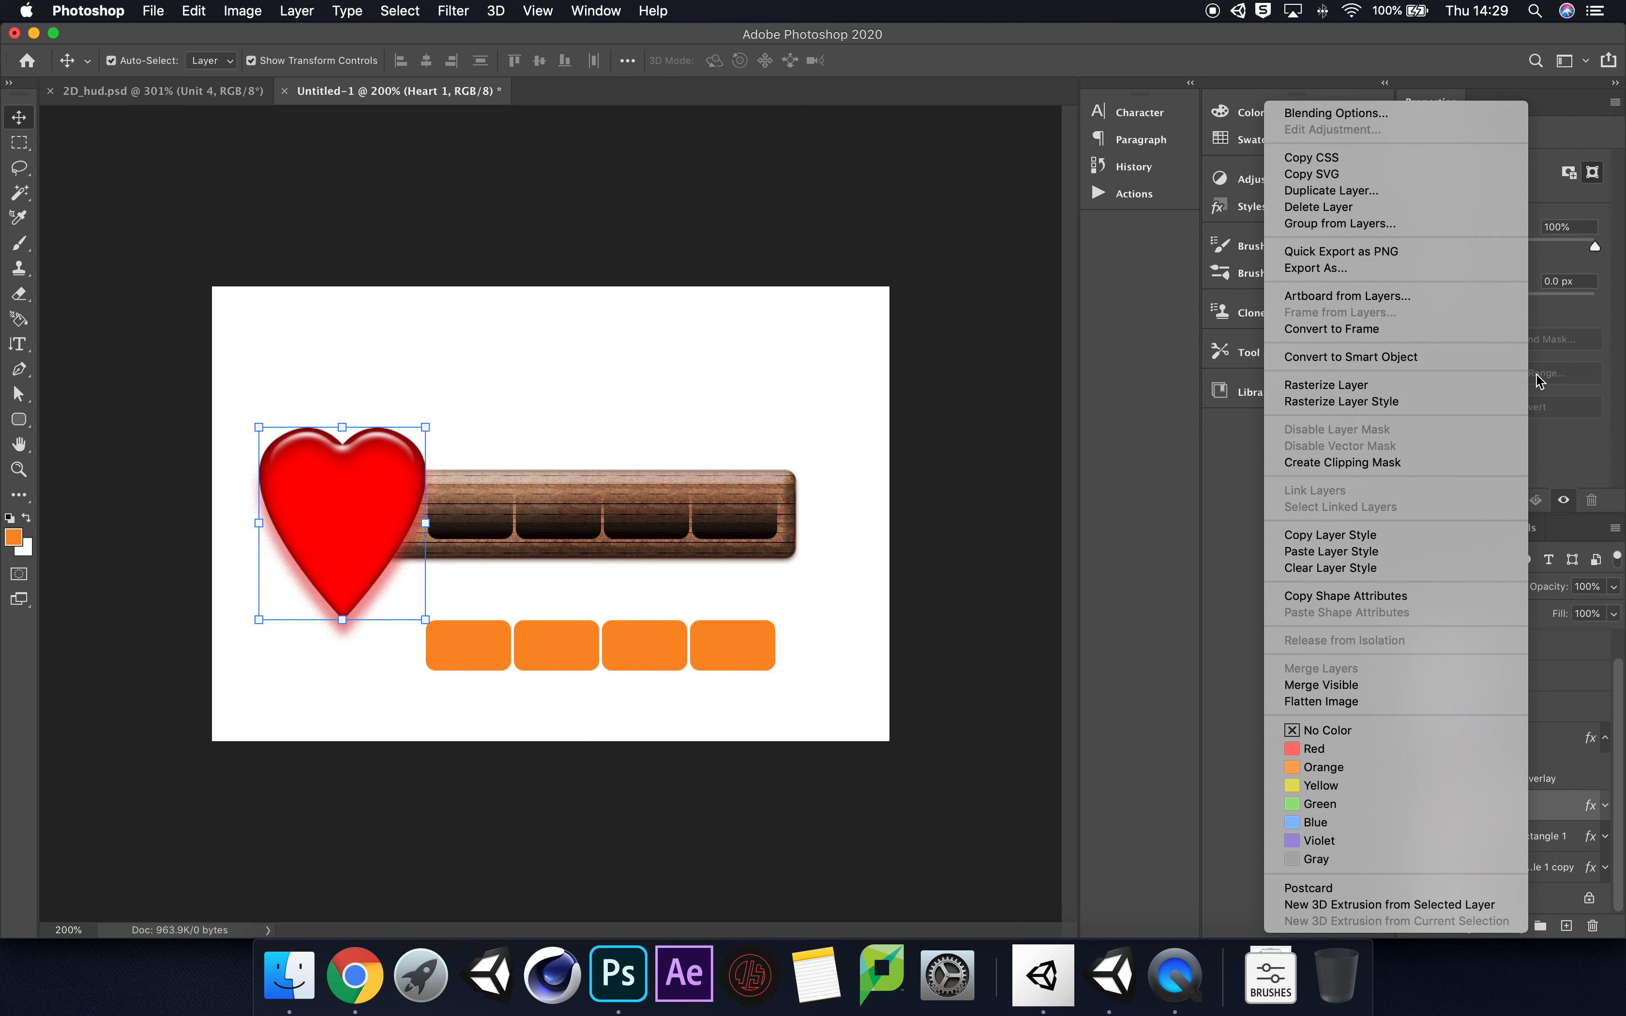
pyautogui.click(1389, 384)
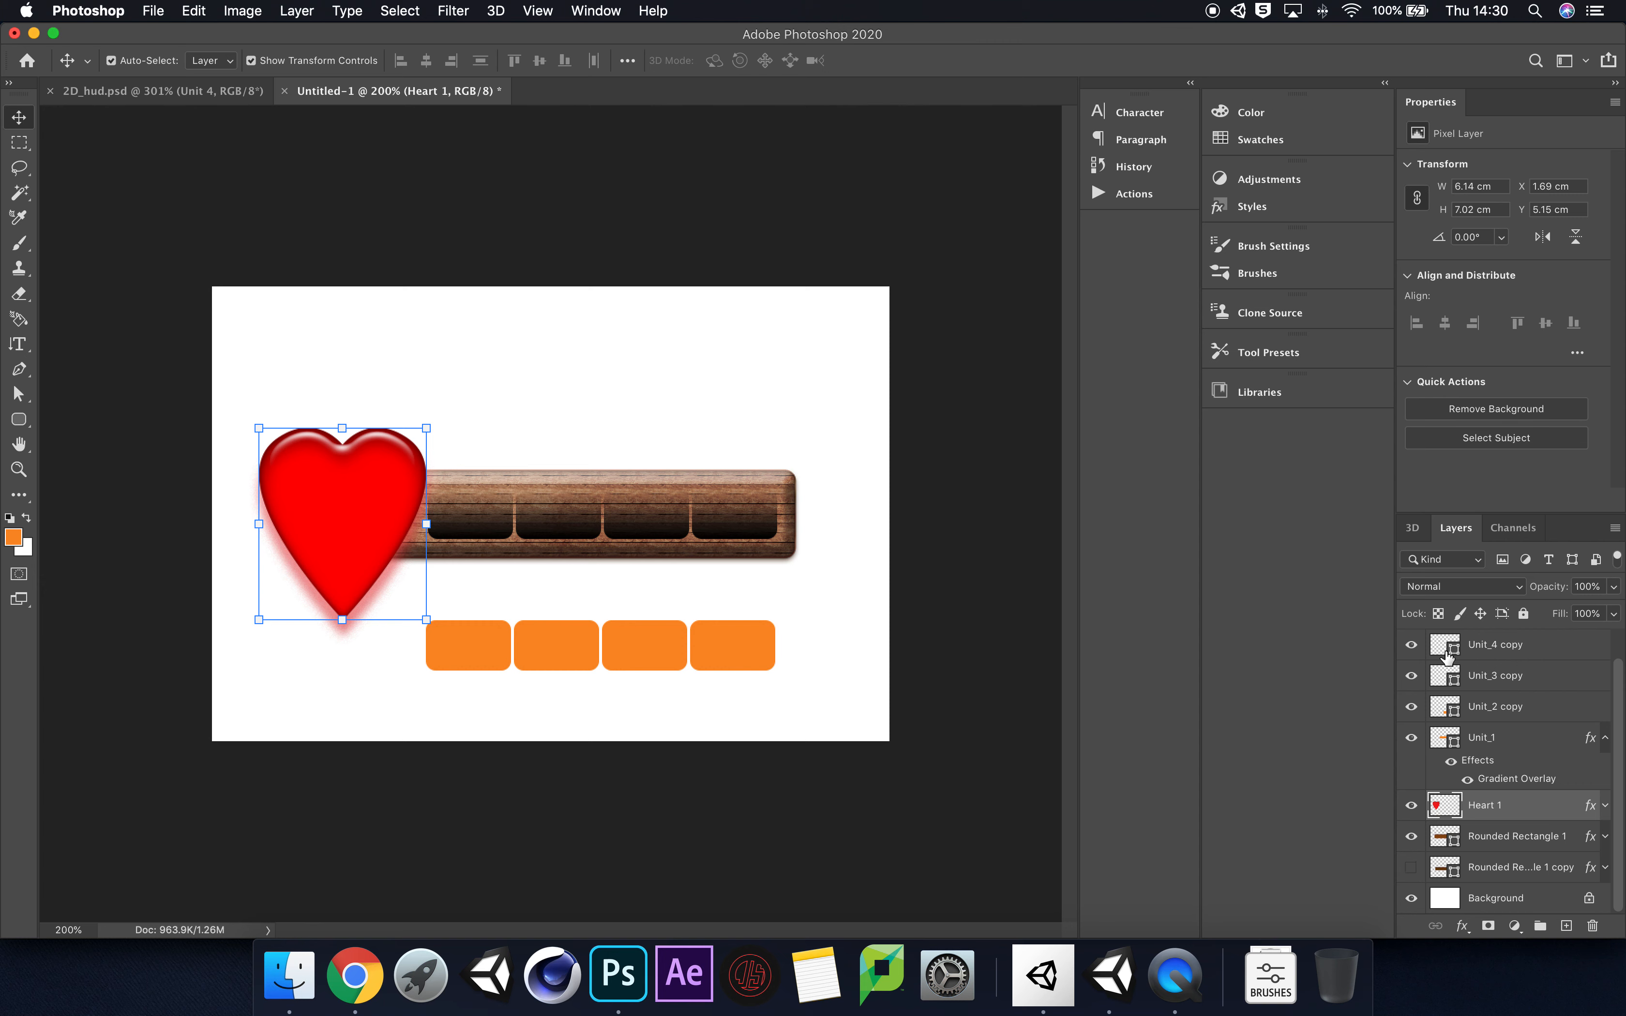
pyautogui.click(1505, 836)
pyautogui.keyDown('ctrl'); pyautogui.click(1515, 833); pyautogui.keyUp('ctrl')
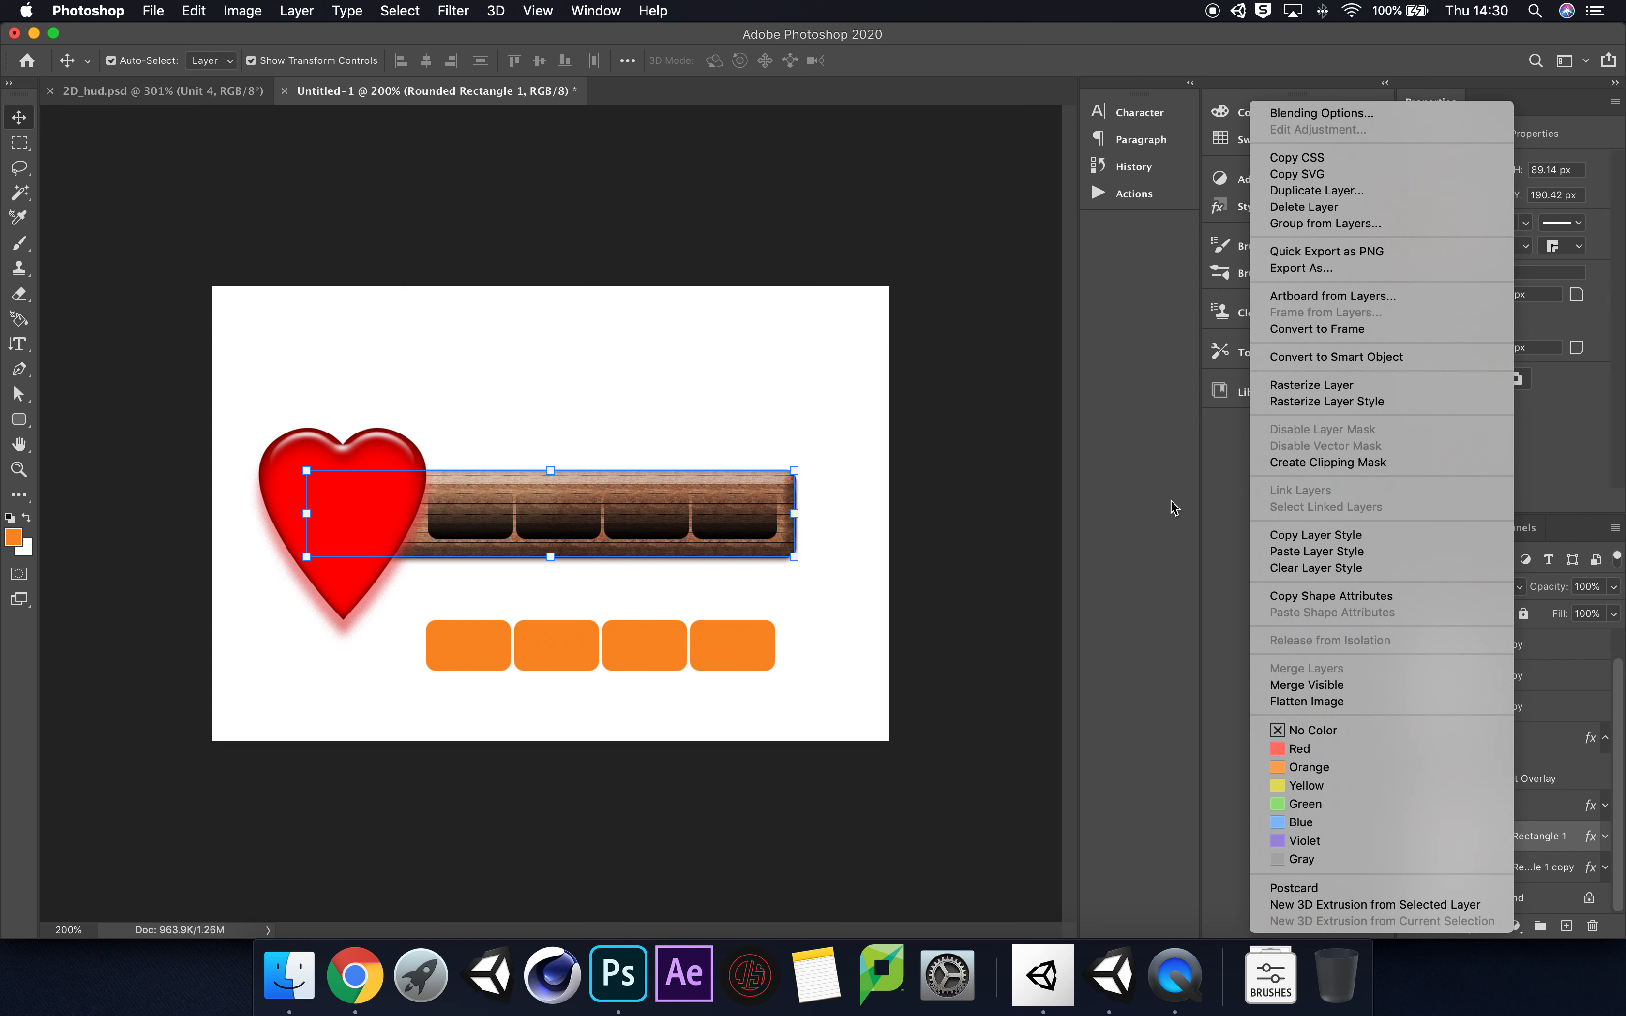
pyautogui.click(1352, 388)
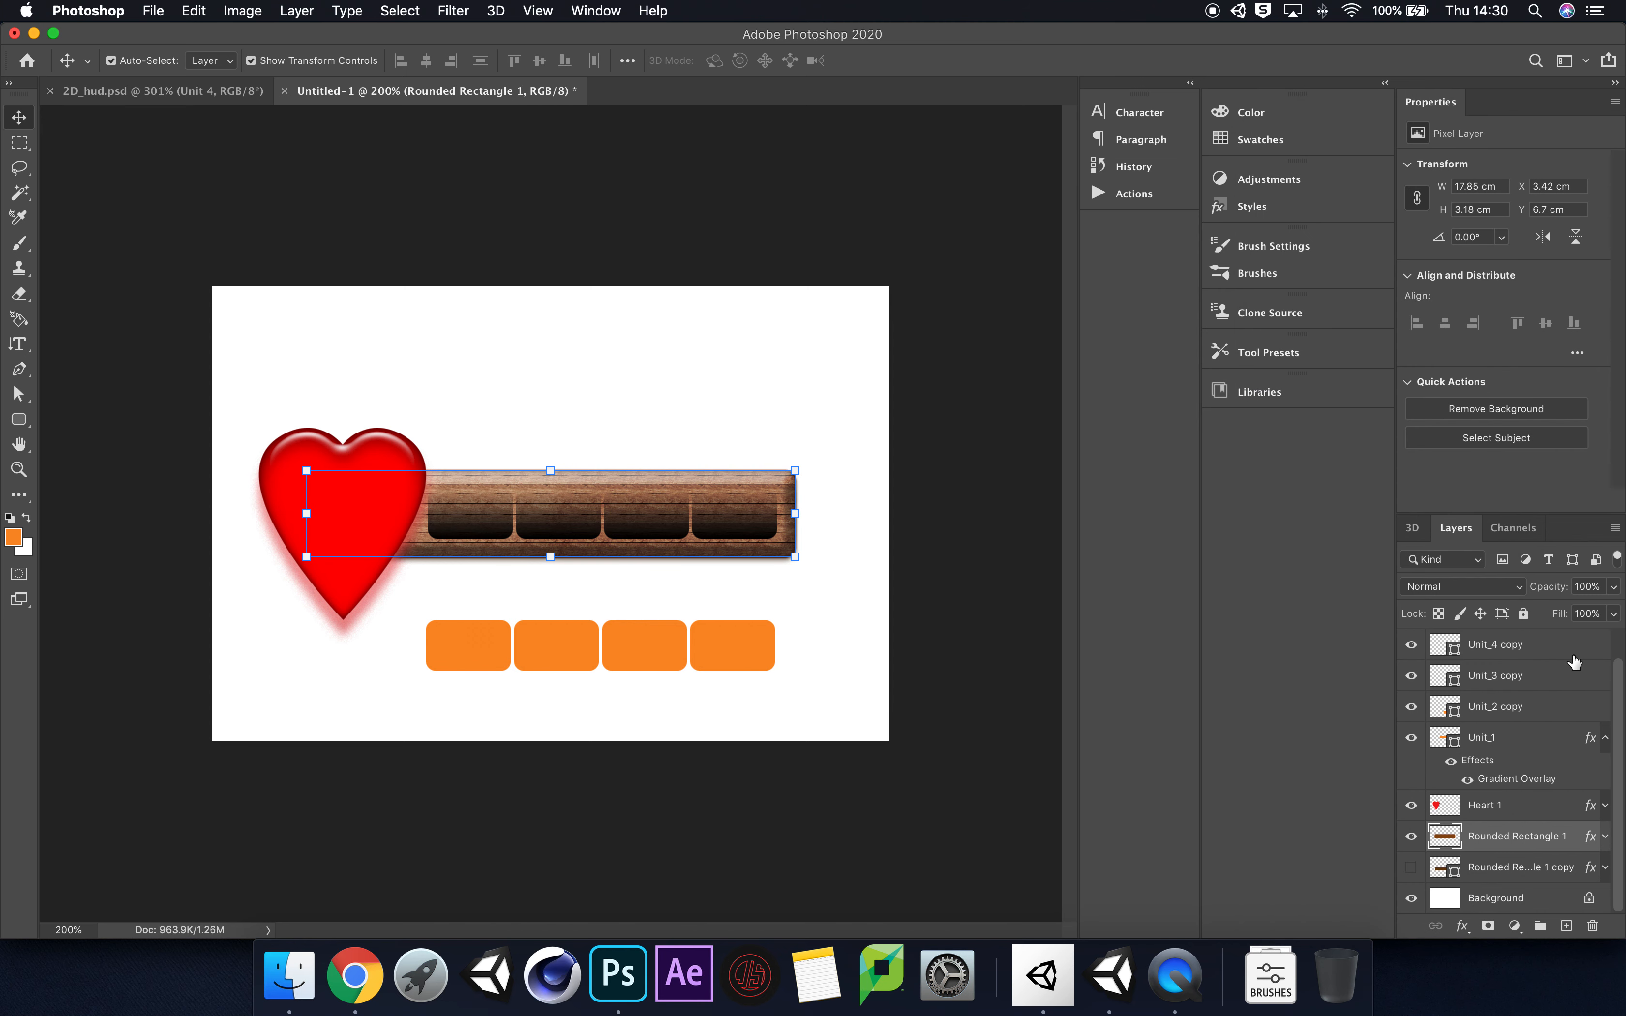
# Step: Try merging the Heart 1 layer down into Rounded Rectangle 1 and undo the merge
pyautogui.click(1518, 812)
pyautogui.keyDown('ctrl'); pyautogui.click(1518, 810); pyautogui.keyUp('ctrl')
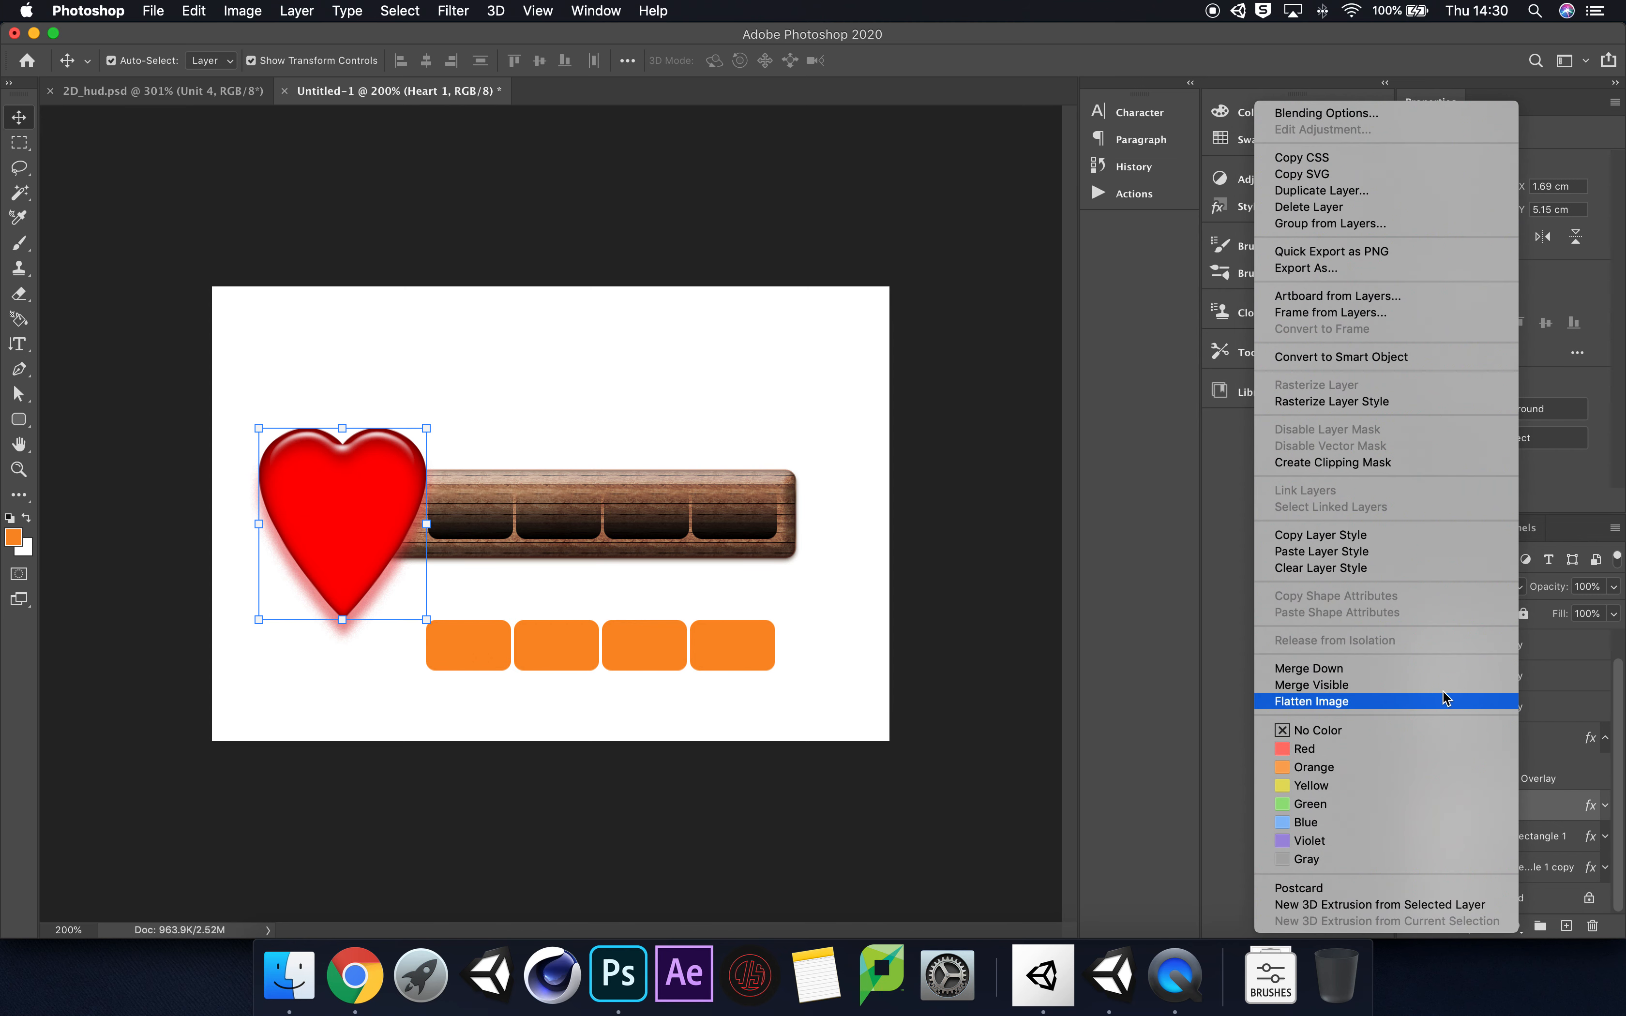
pyautogui.click(1563, 800)
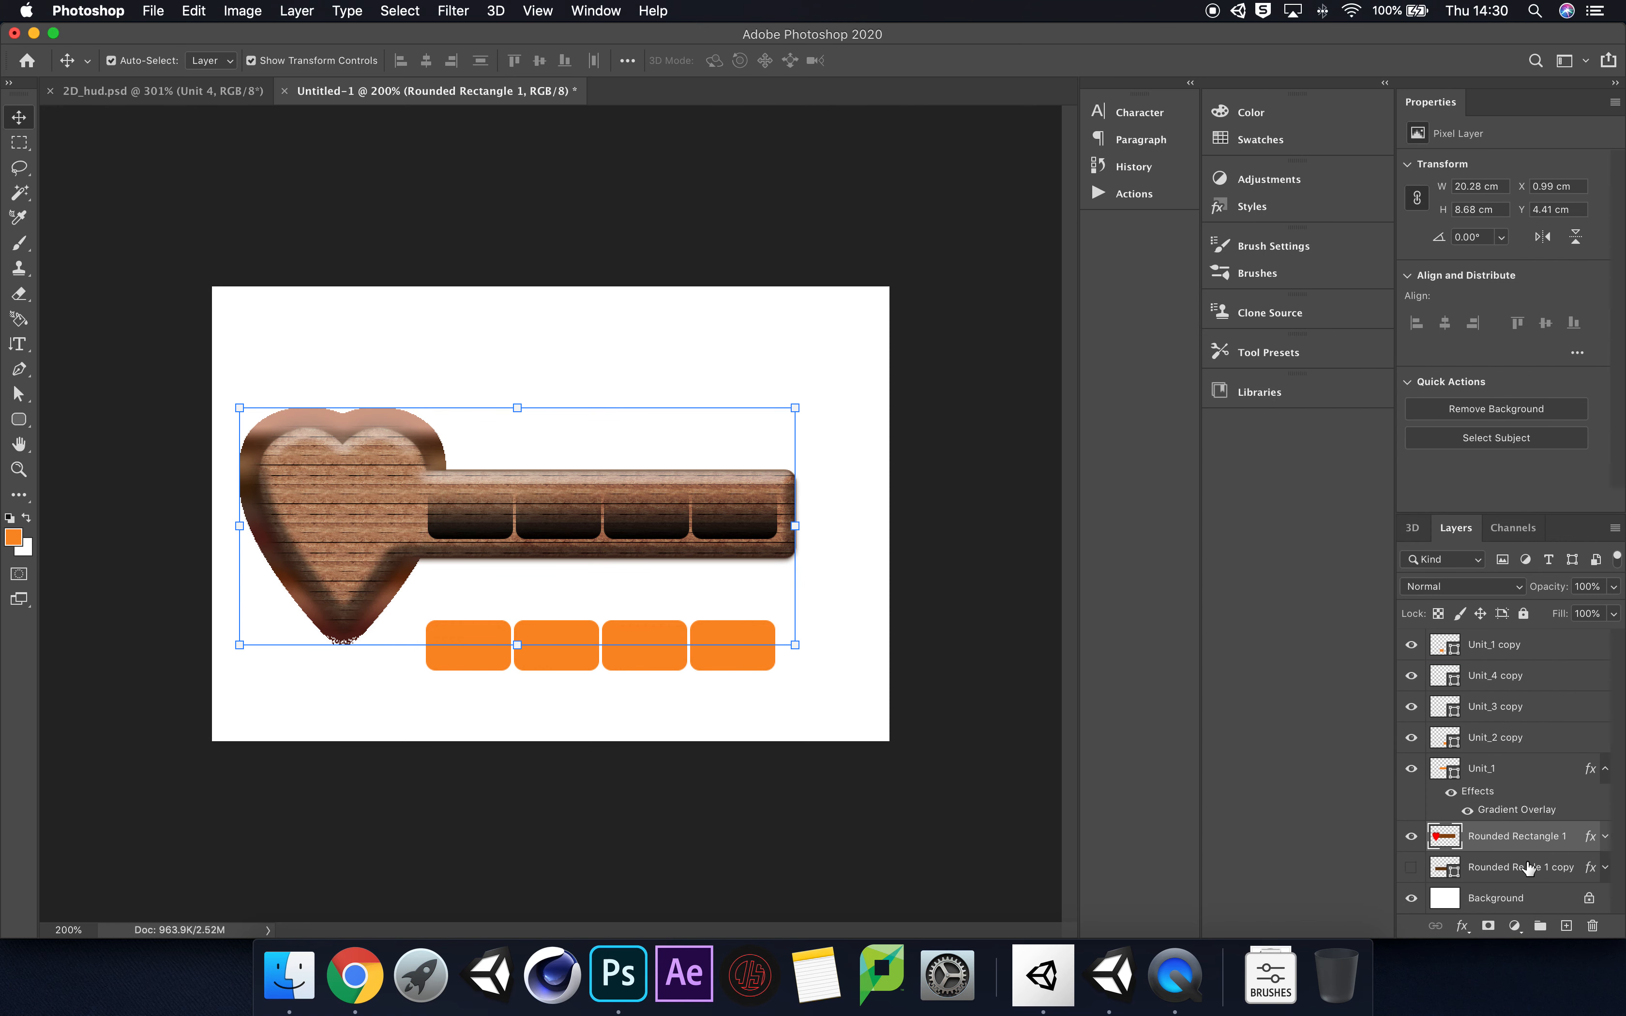
pyautogui.press('super+z')
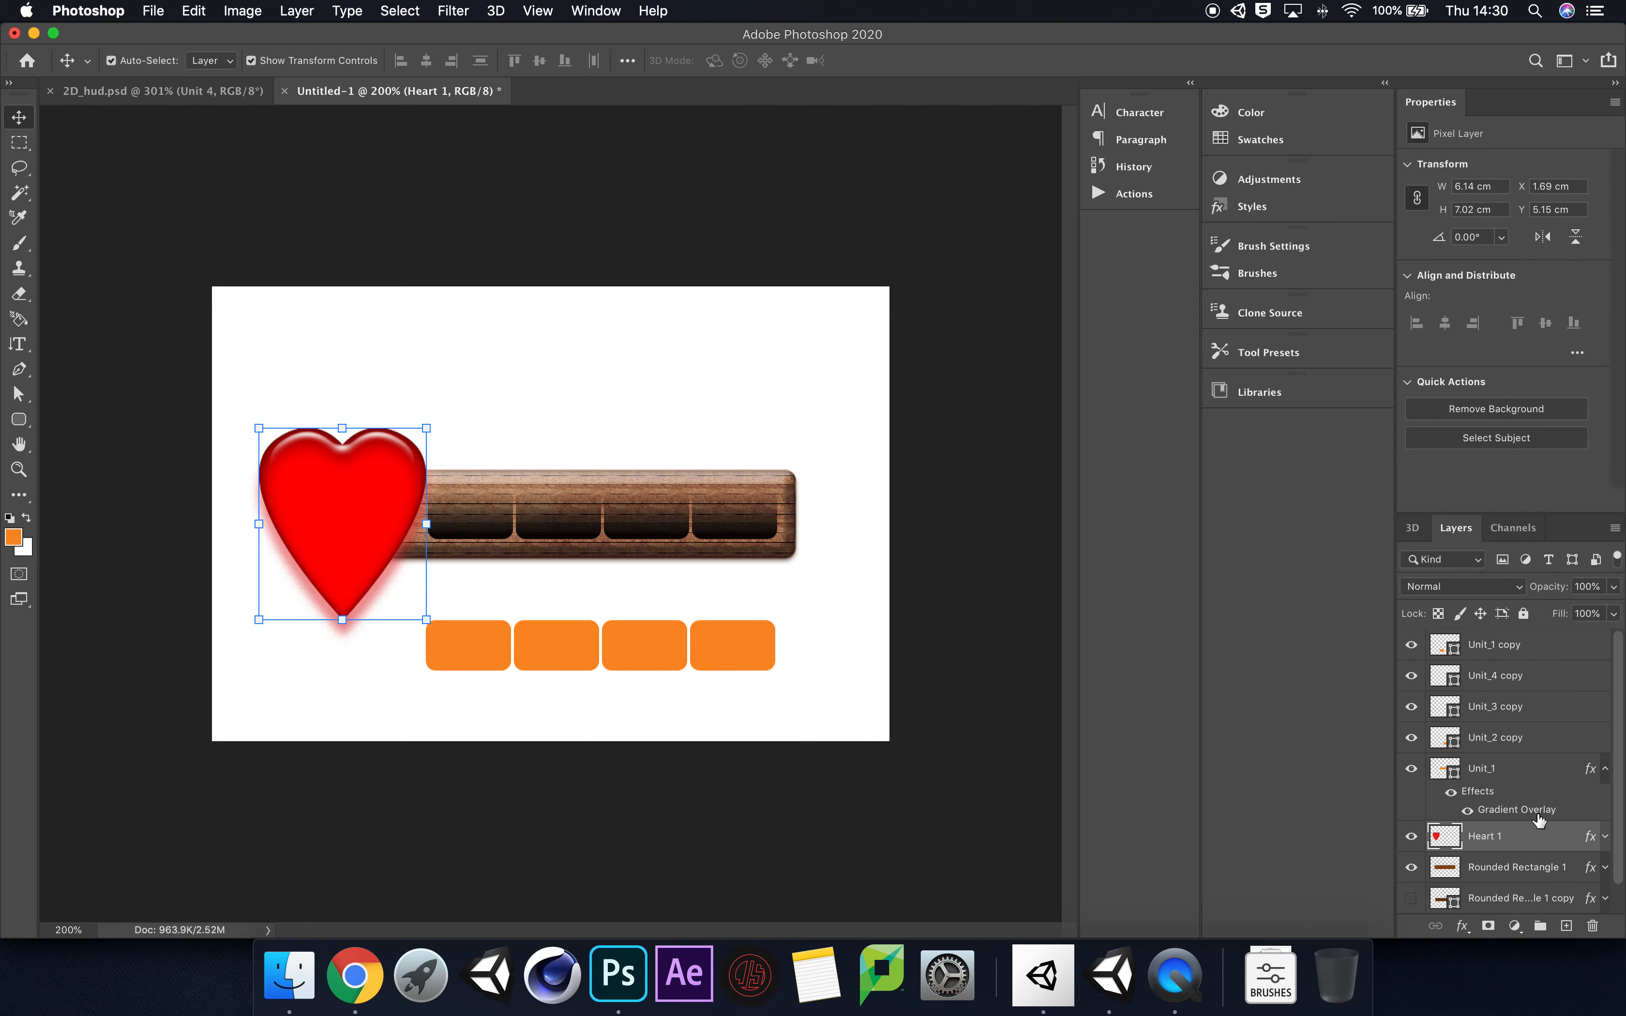
# Step: Rasterize the layer styles of Heart 1 and Rounded Rectangle 1 and merge the two layers into one
pyautogui.rightClick(1525, 839)
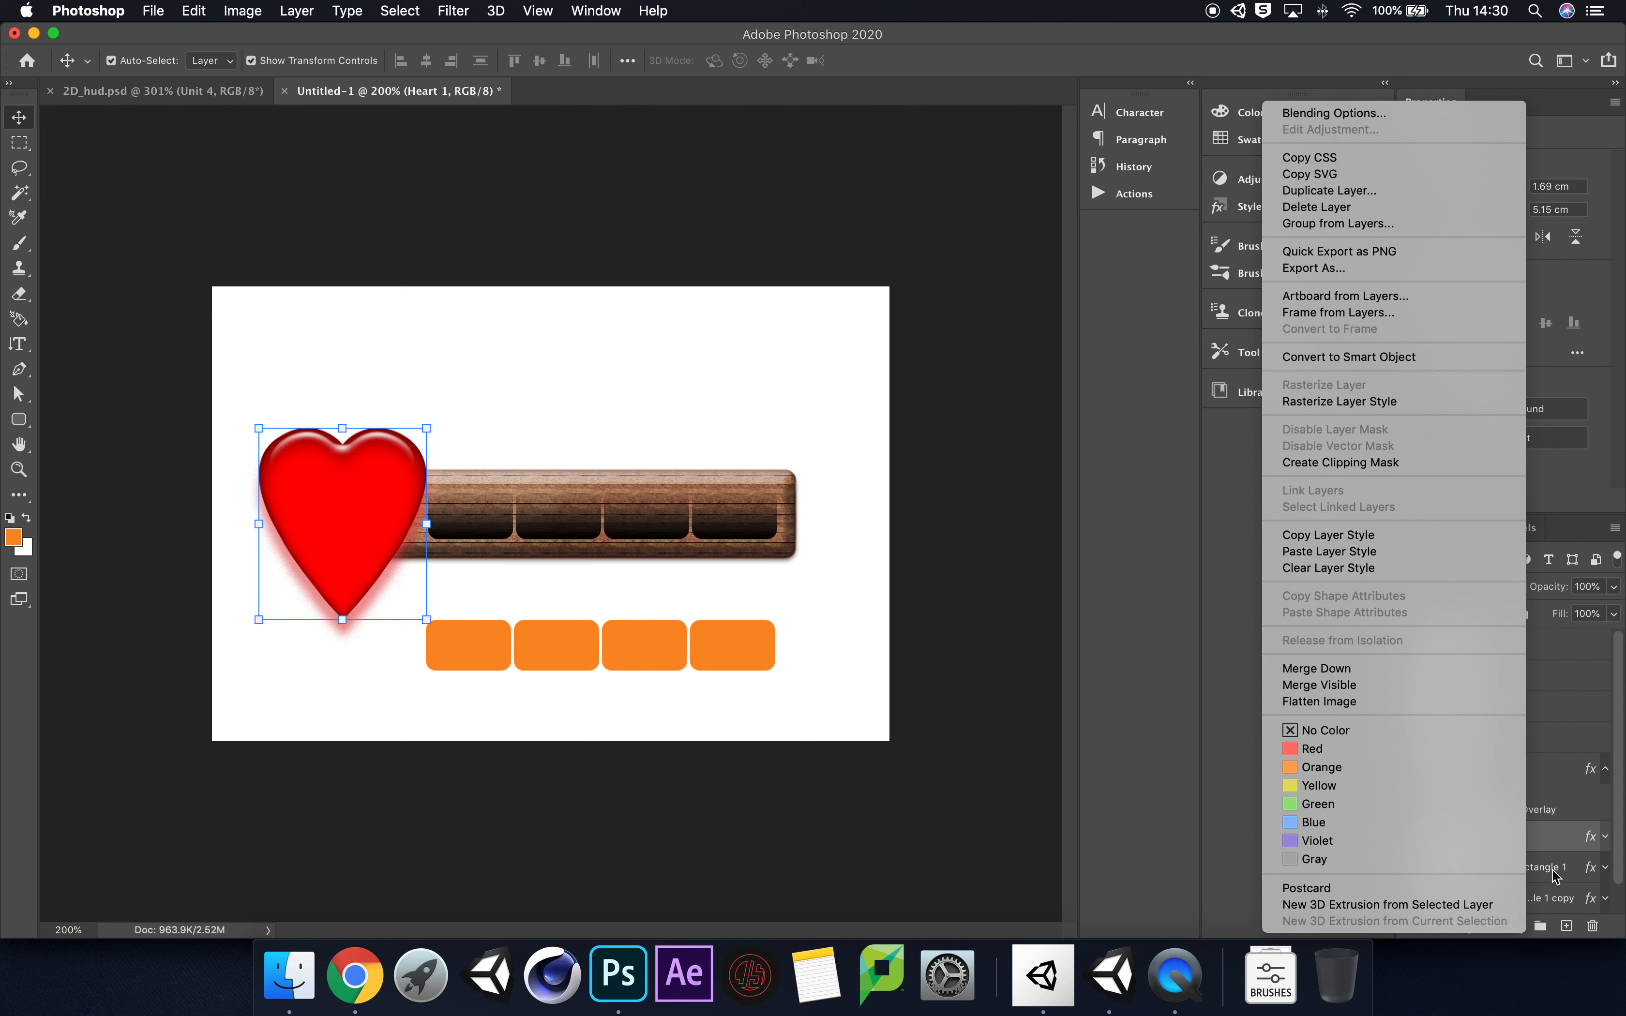
pyautogui.click(1554, 845)
pyautogui.keyDown('shift'); pyautogui.click(1524, 867); pyautogui.keyUp('shift')
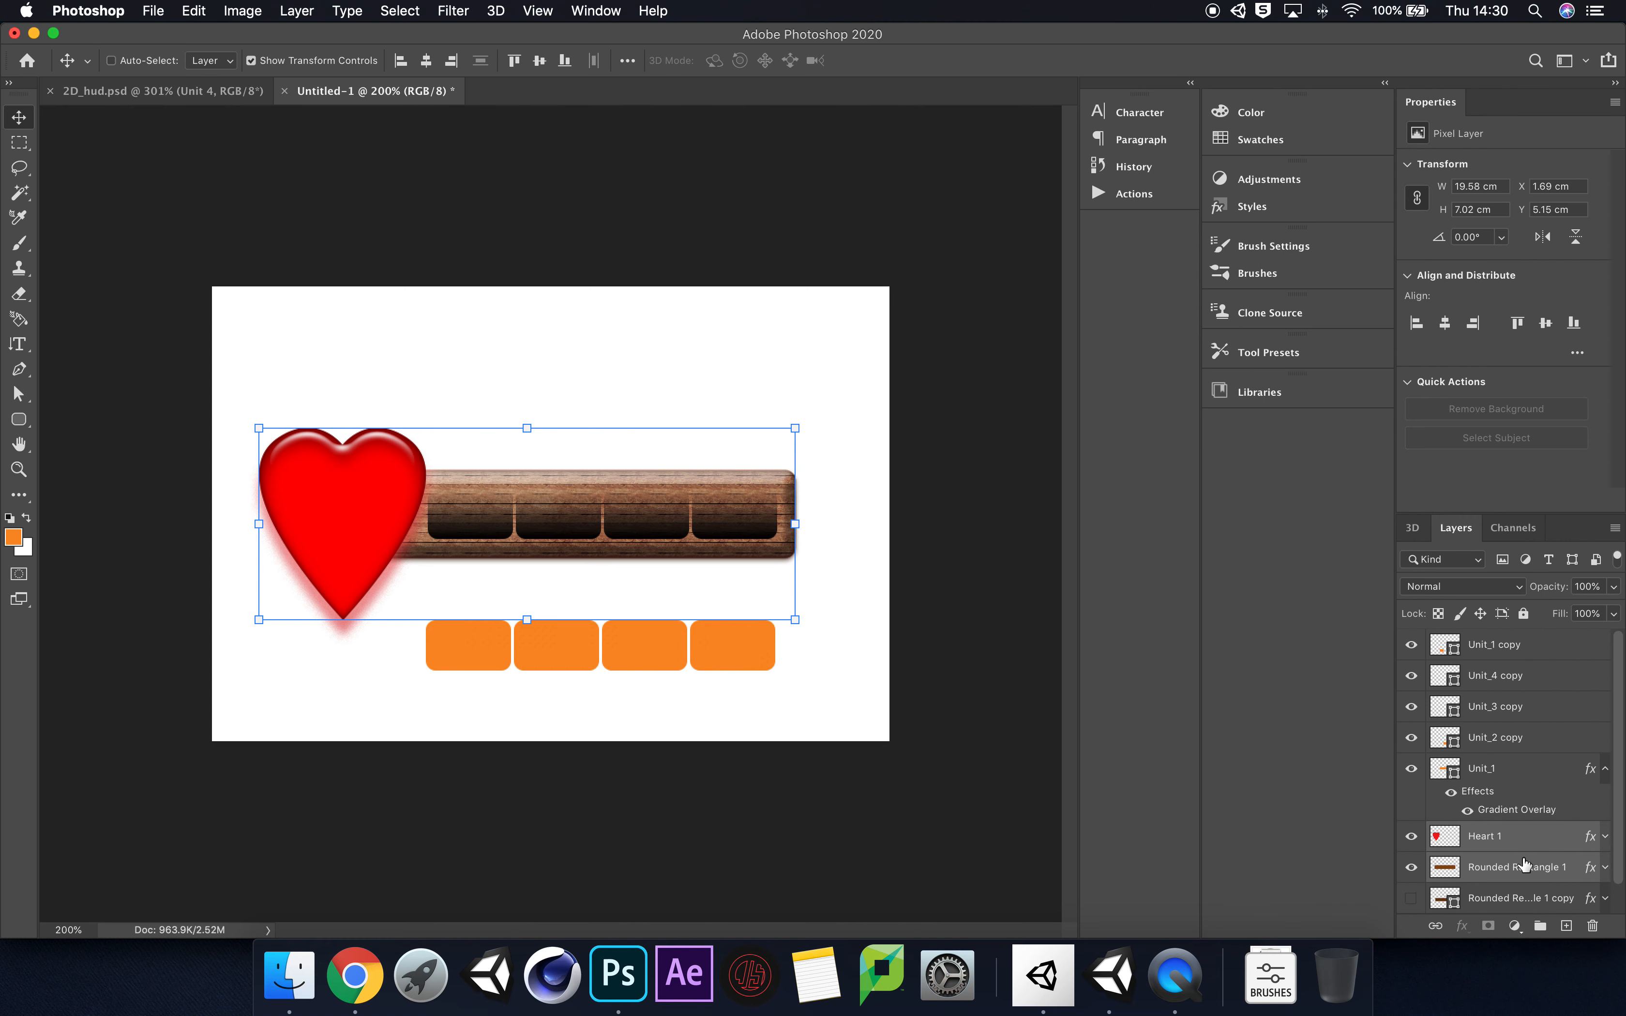
pyautogui.rightClick(1531, 844)
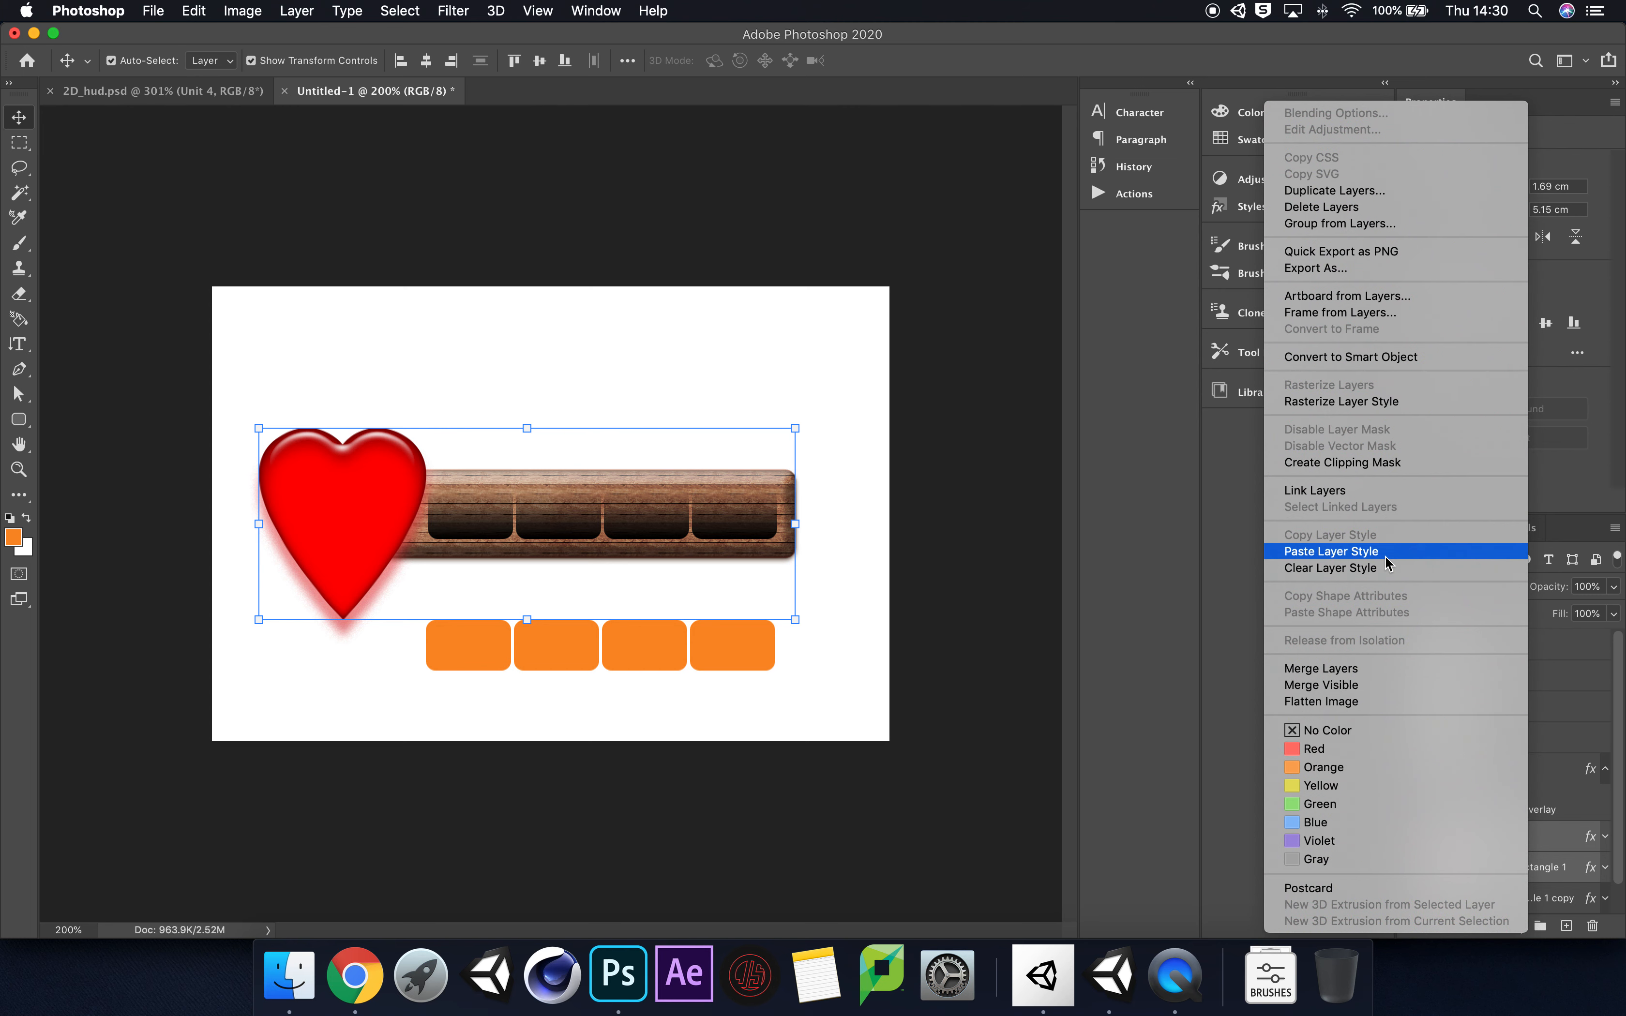
pyautogui.click(1386, 403)
pyautogui.rightClick(1532, 842)
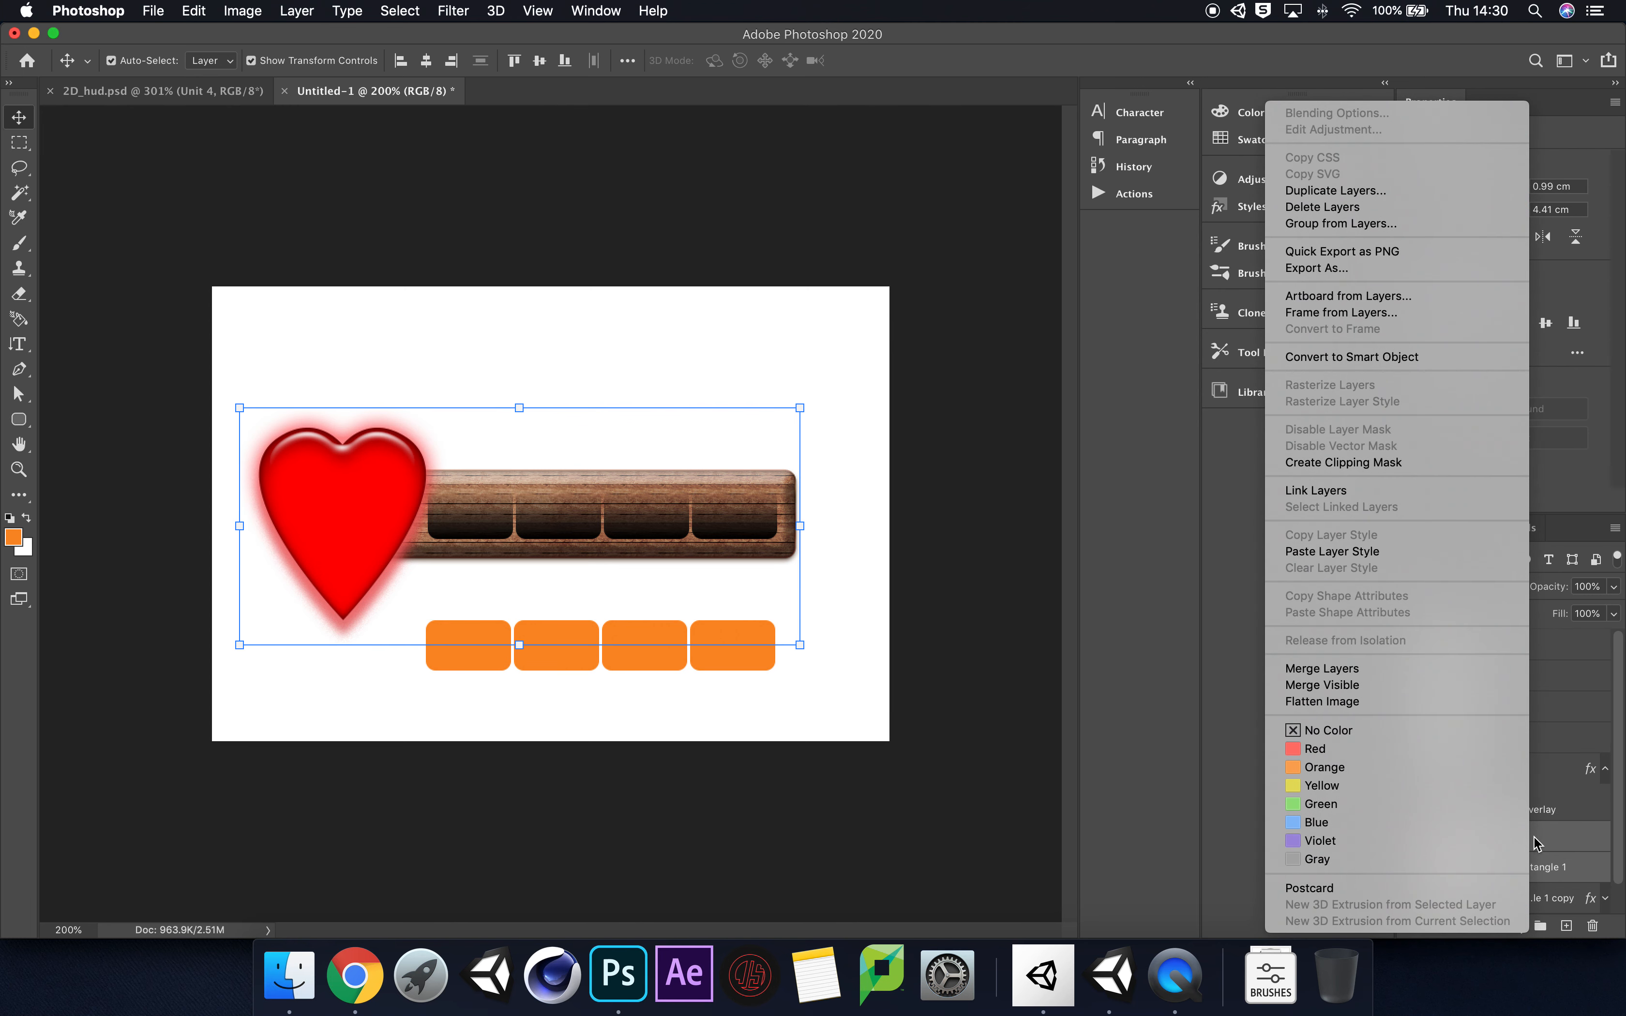
pyautogui.click(1433, 672)
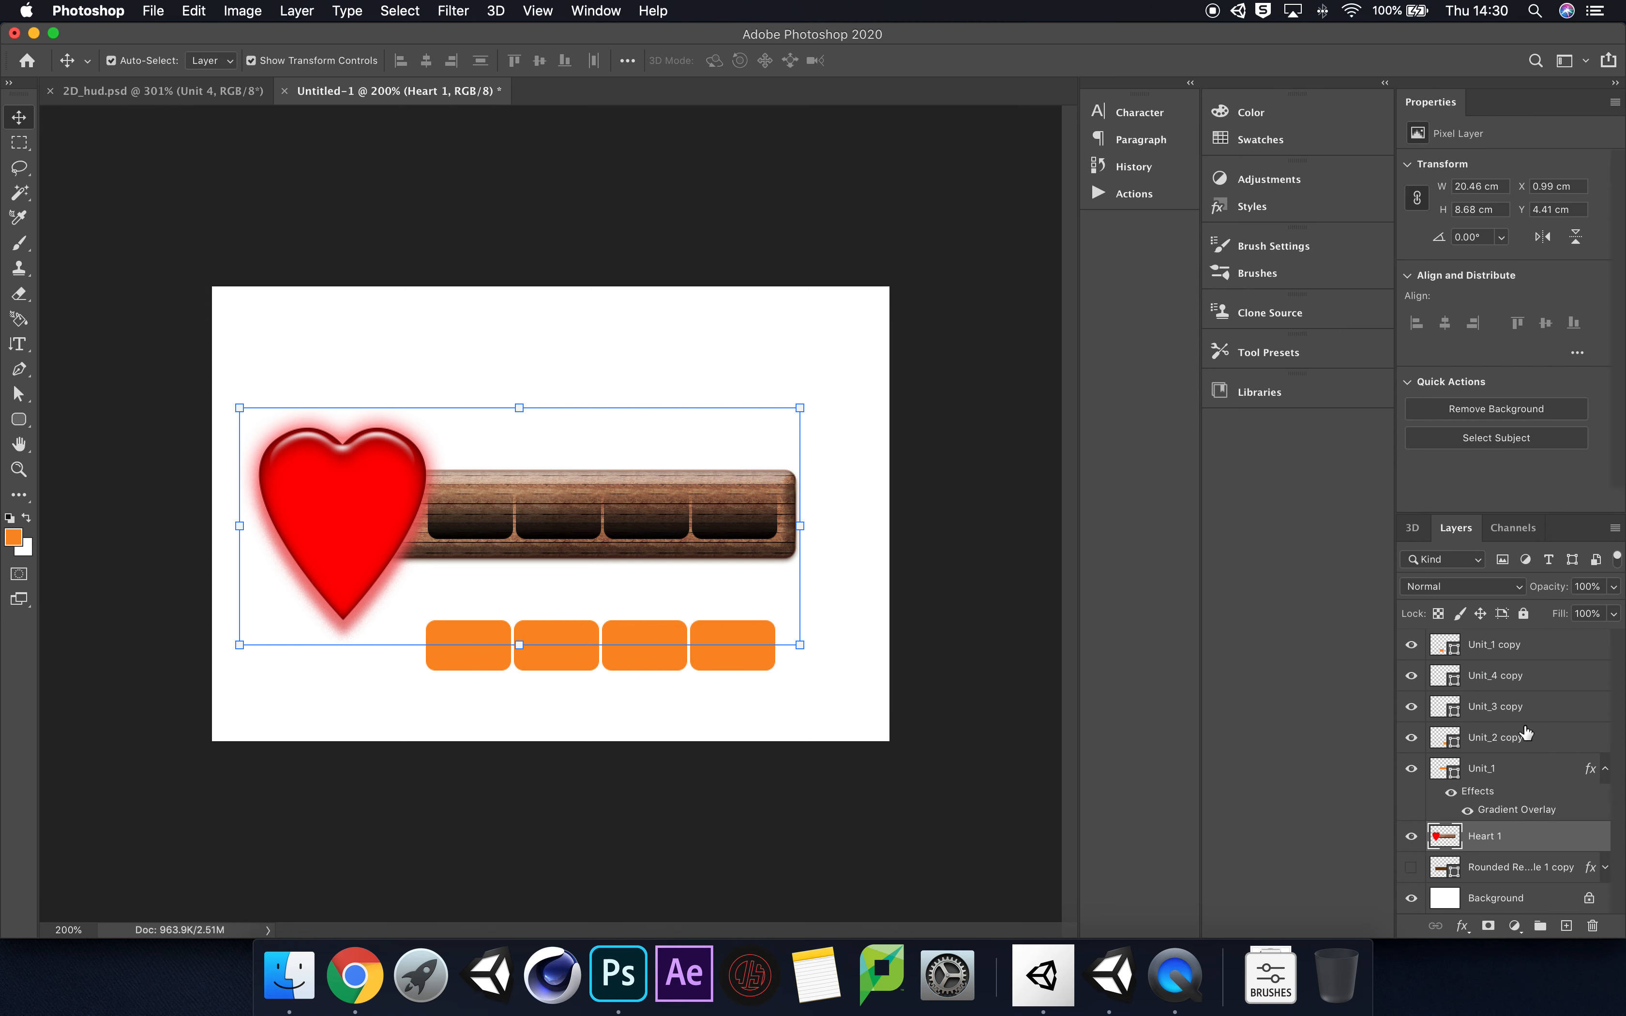
# Step: Delete the Rounded Rectangle 1 copy layer and hide the white Background layer
pyautogui.click(1534, 870)
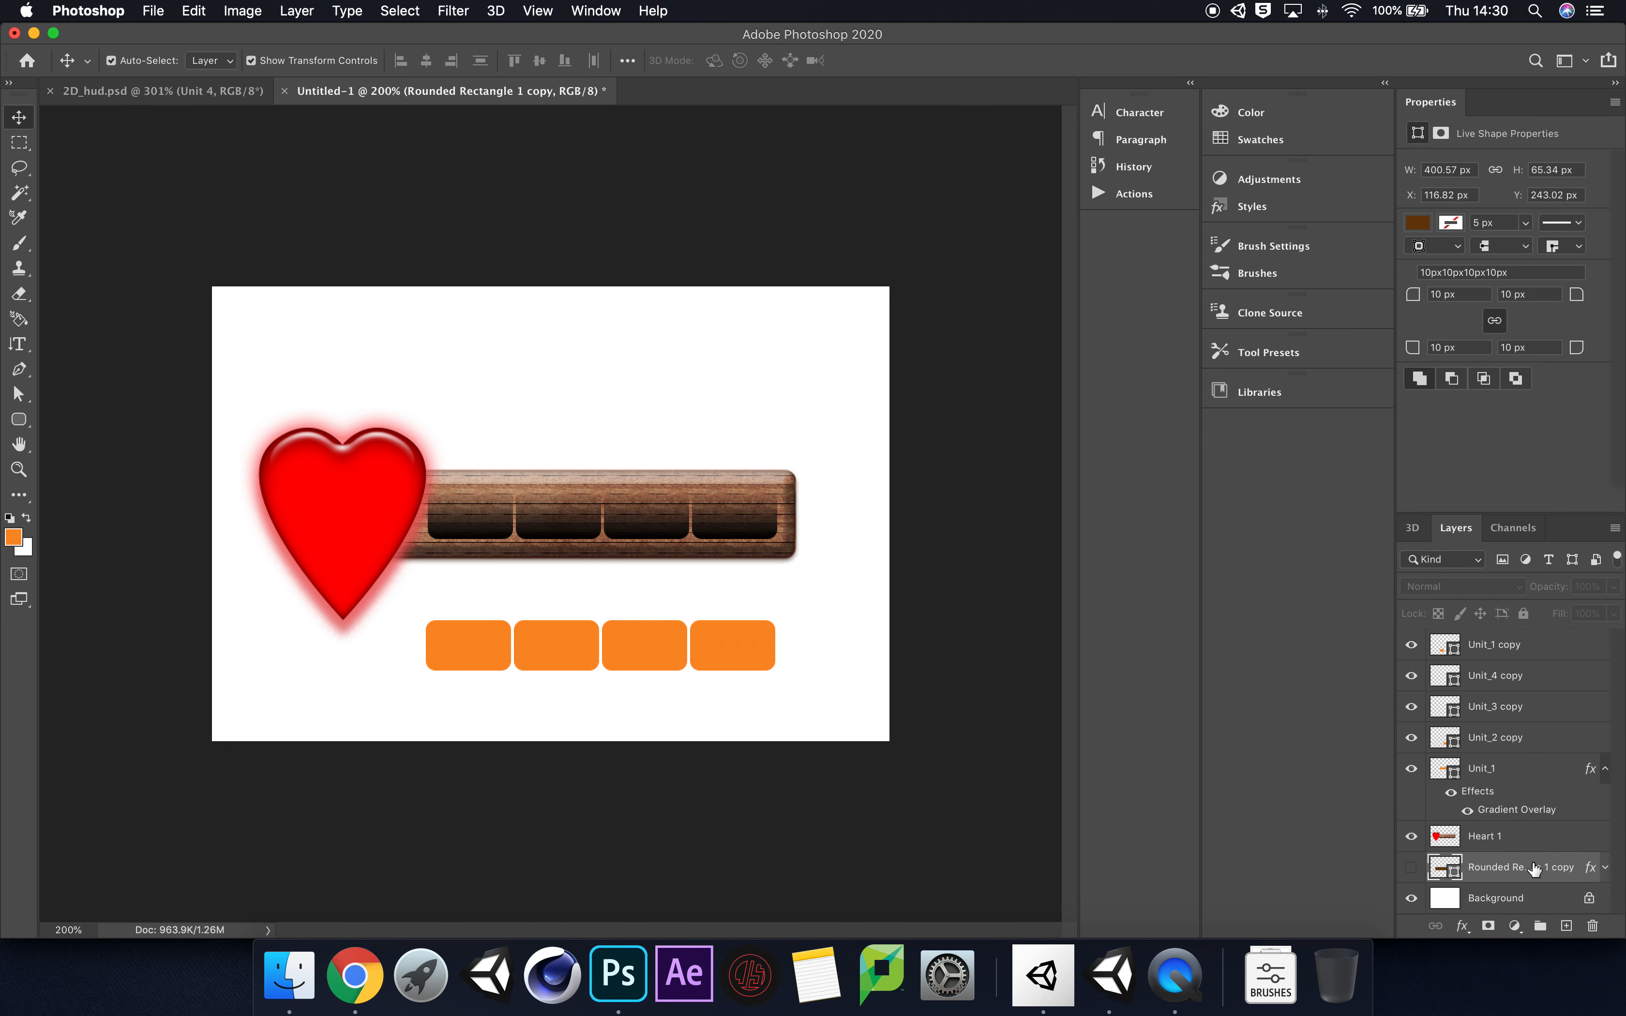
pyautogui.press('Delete')
pyautogui.click(1412, 868)
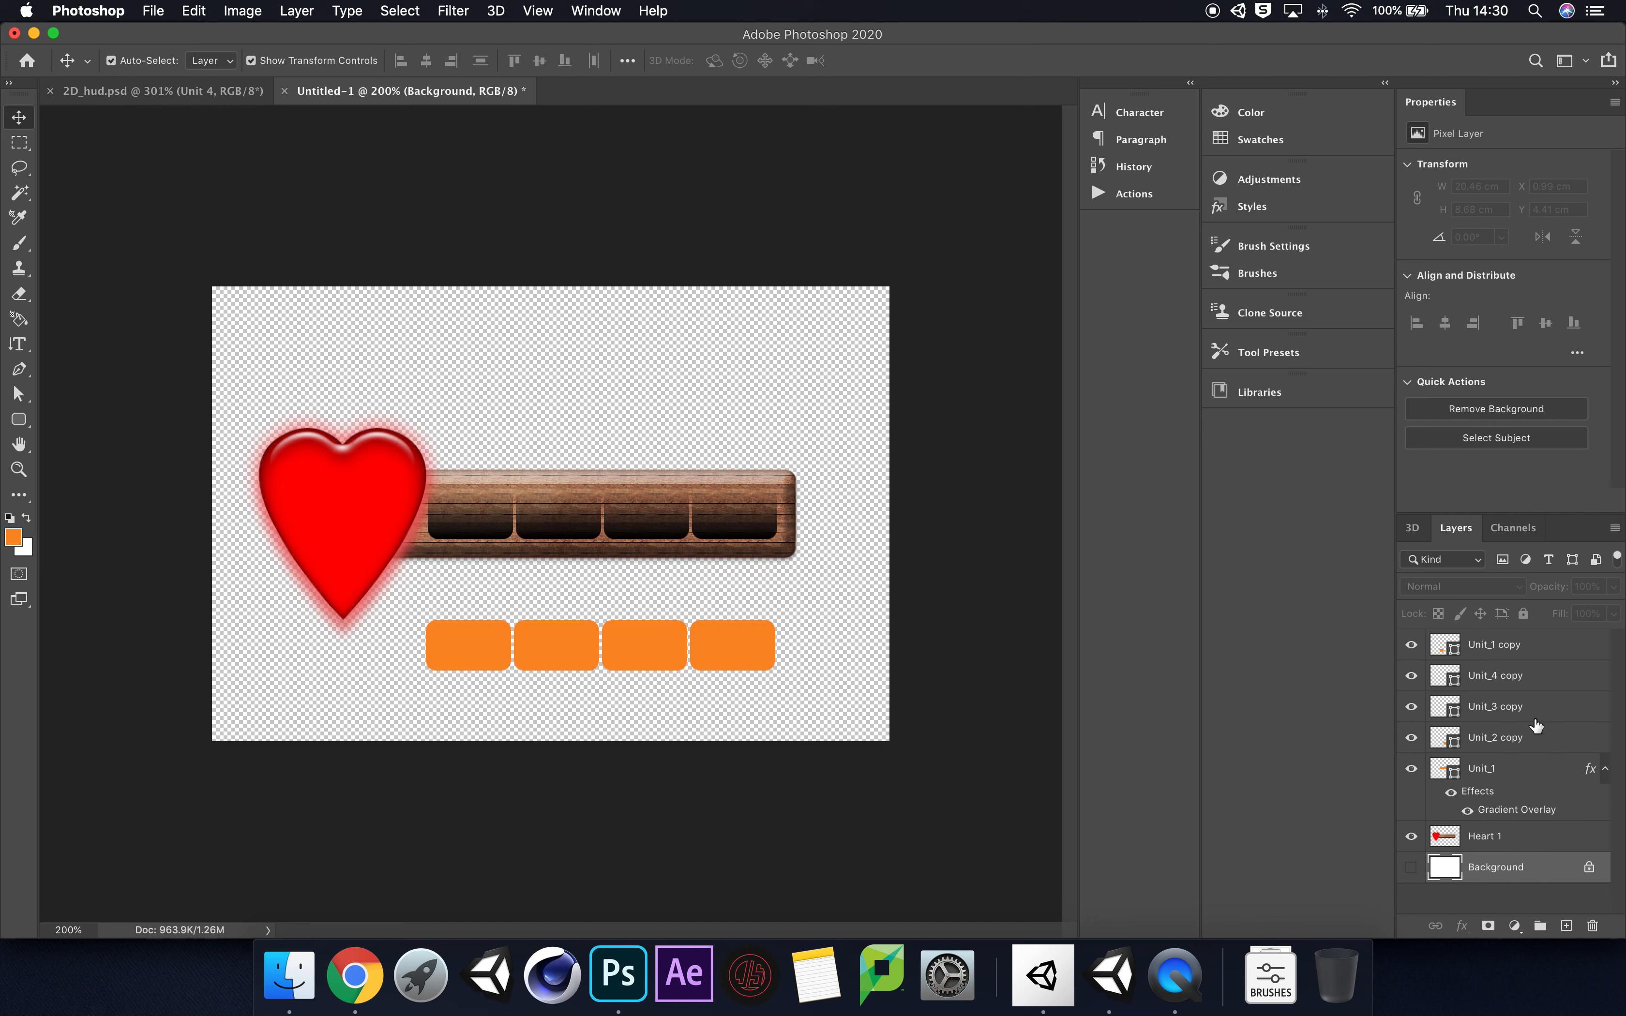
# Step: Rasterize the gradient overlay style of the Unit_1 slots layer and merge it down into the Heart 1 layer
pyautogui.click(1521, 773)
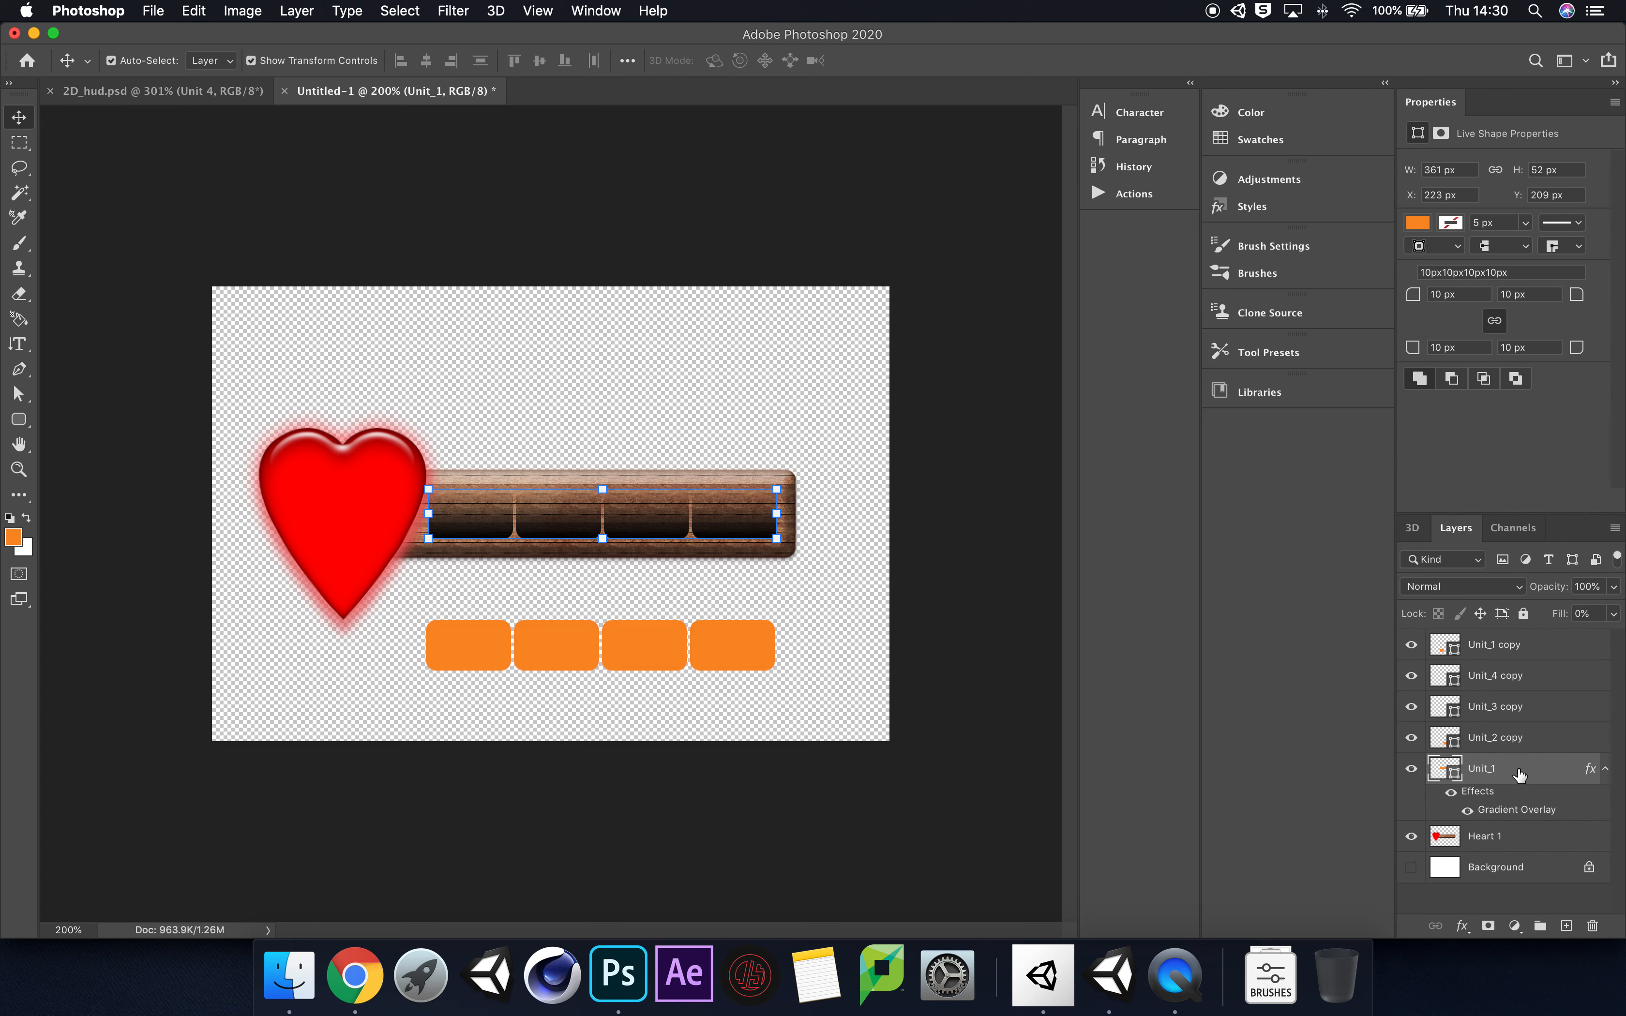
pyautogui.rightClick(1521, 773)
pyautogui.click(1552, 780)
pyautogui.rightClick(1552, 780)
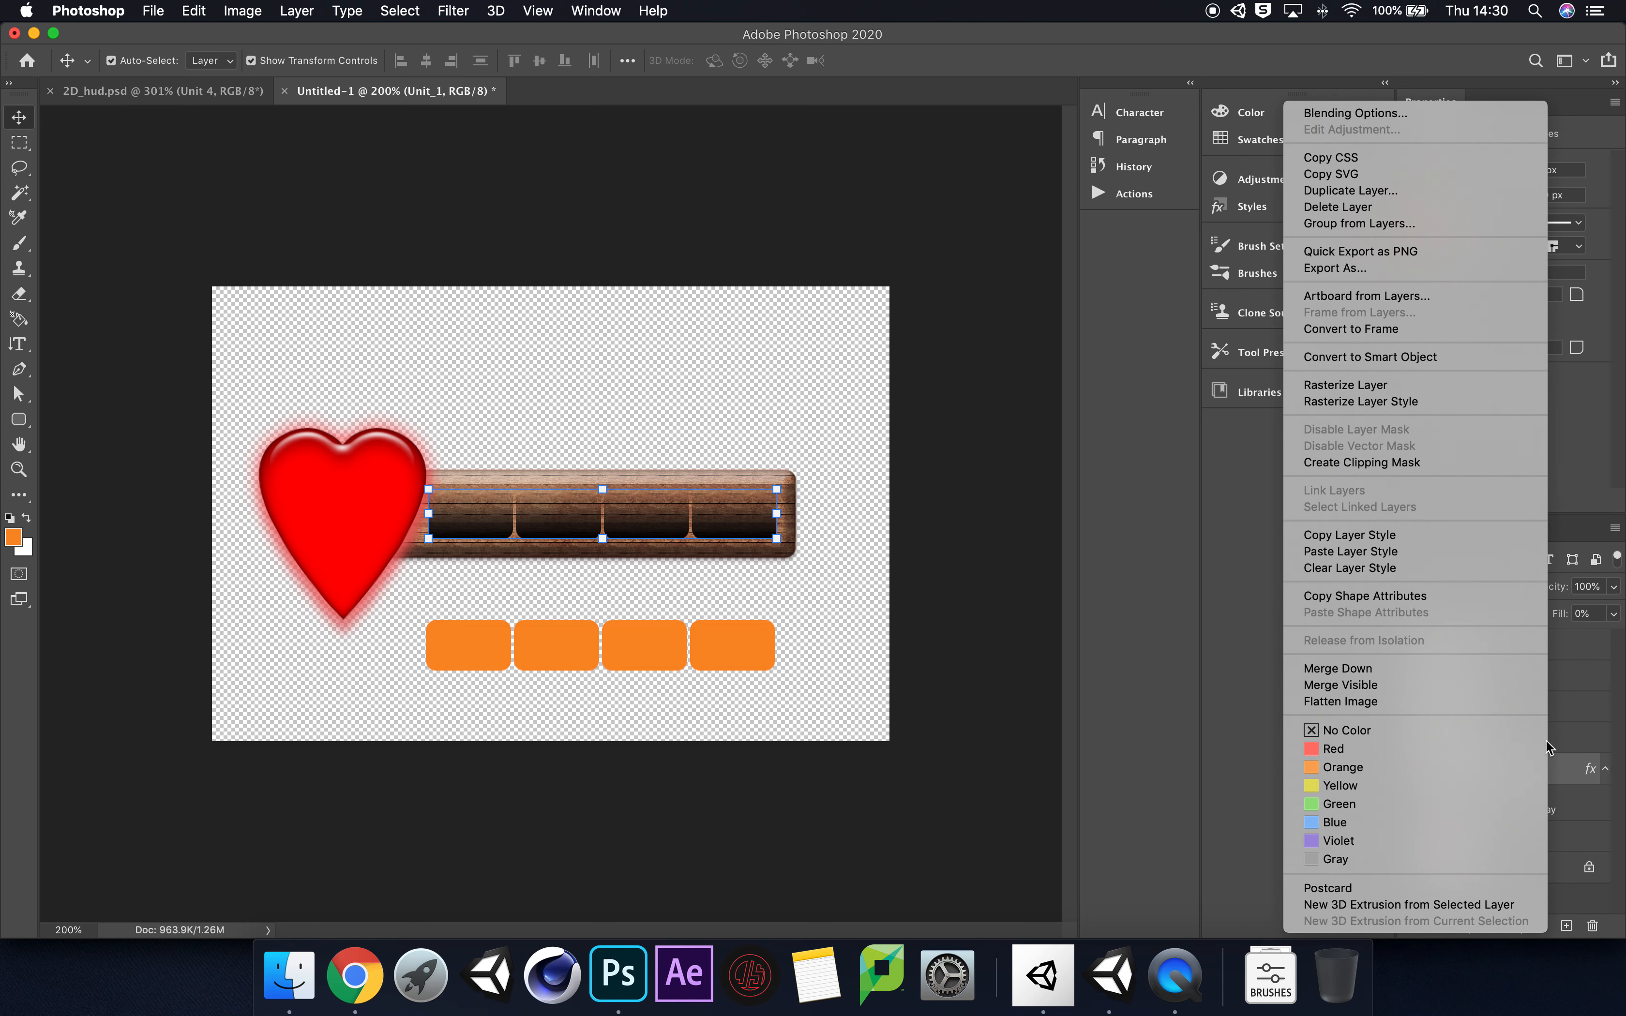
pyautogui.click(1448, 402)
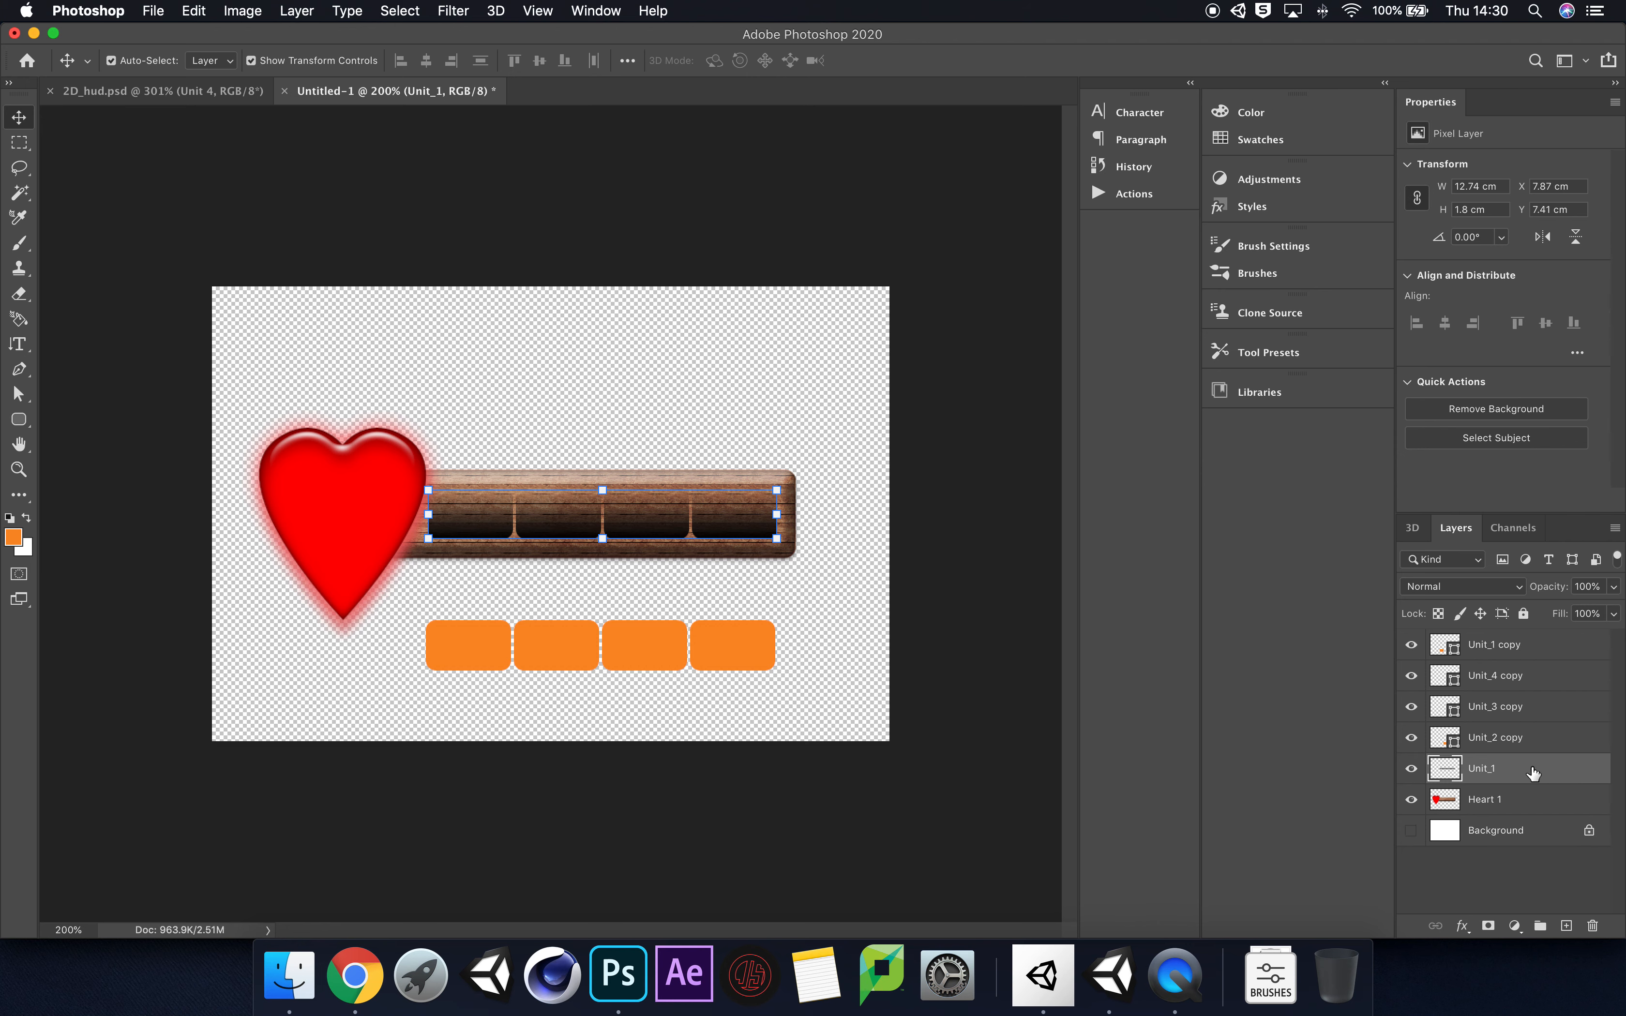
pyautogui.rightClick(1530, 766)
pyautogui.click(1391, 676)
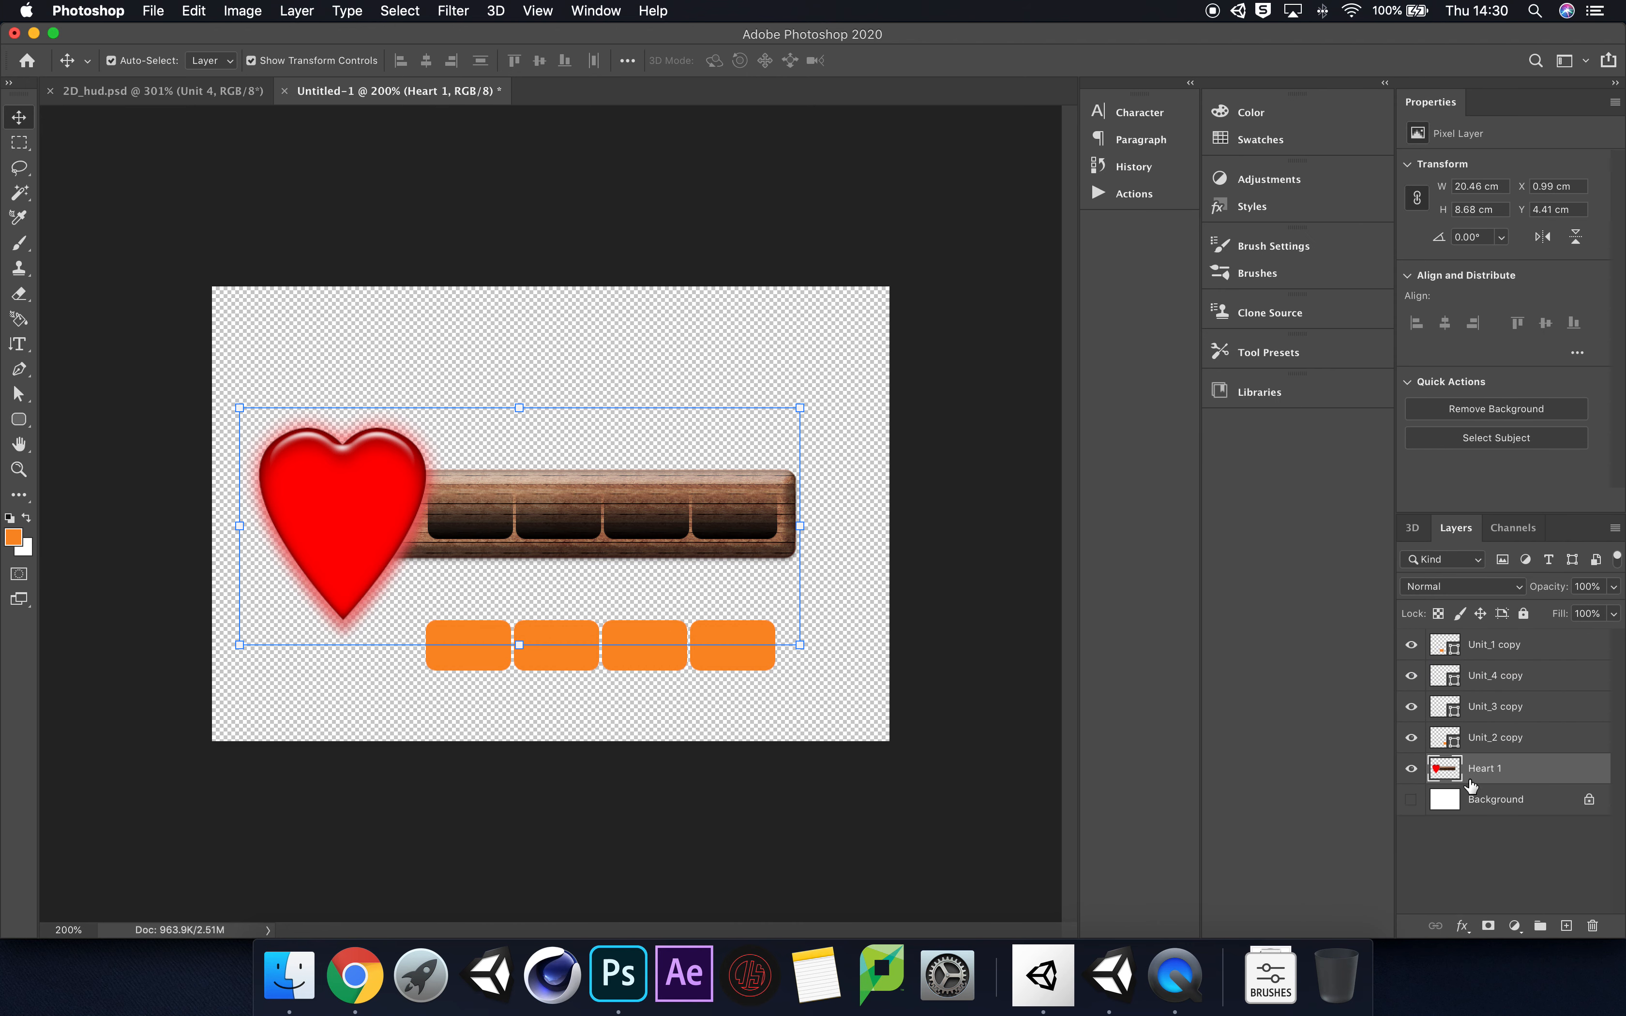
# Step: Toggle the merged Heart 1 layer's visibility off and on to check what it contains
pyautogui.click(1410, 774)
pyautogui.click(1409, 775)
pyautogui.doubleClick(1410, 774)
pyautogui.click(1410, 774)
pyautogui.click(1410, 774)
pyautogui.click(1409, 774)
pyautogui.click(1410, 775)
# Step: Apply the glossy red style preset to the four Unit copy layers together and collapse their effects lists
pyautogui.click(1566, 709)
pyautogui.keyDown('super'); pyautogui.click(1544, 645); pyautogui.keyUp('super')
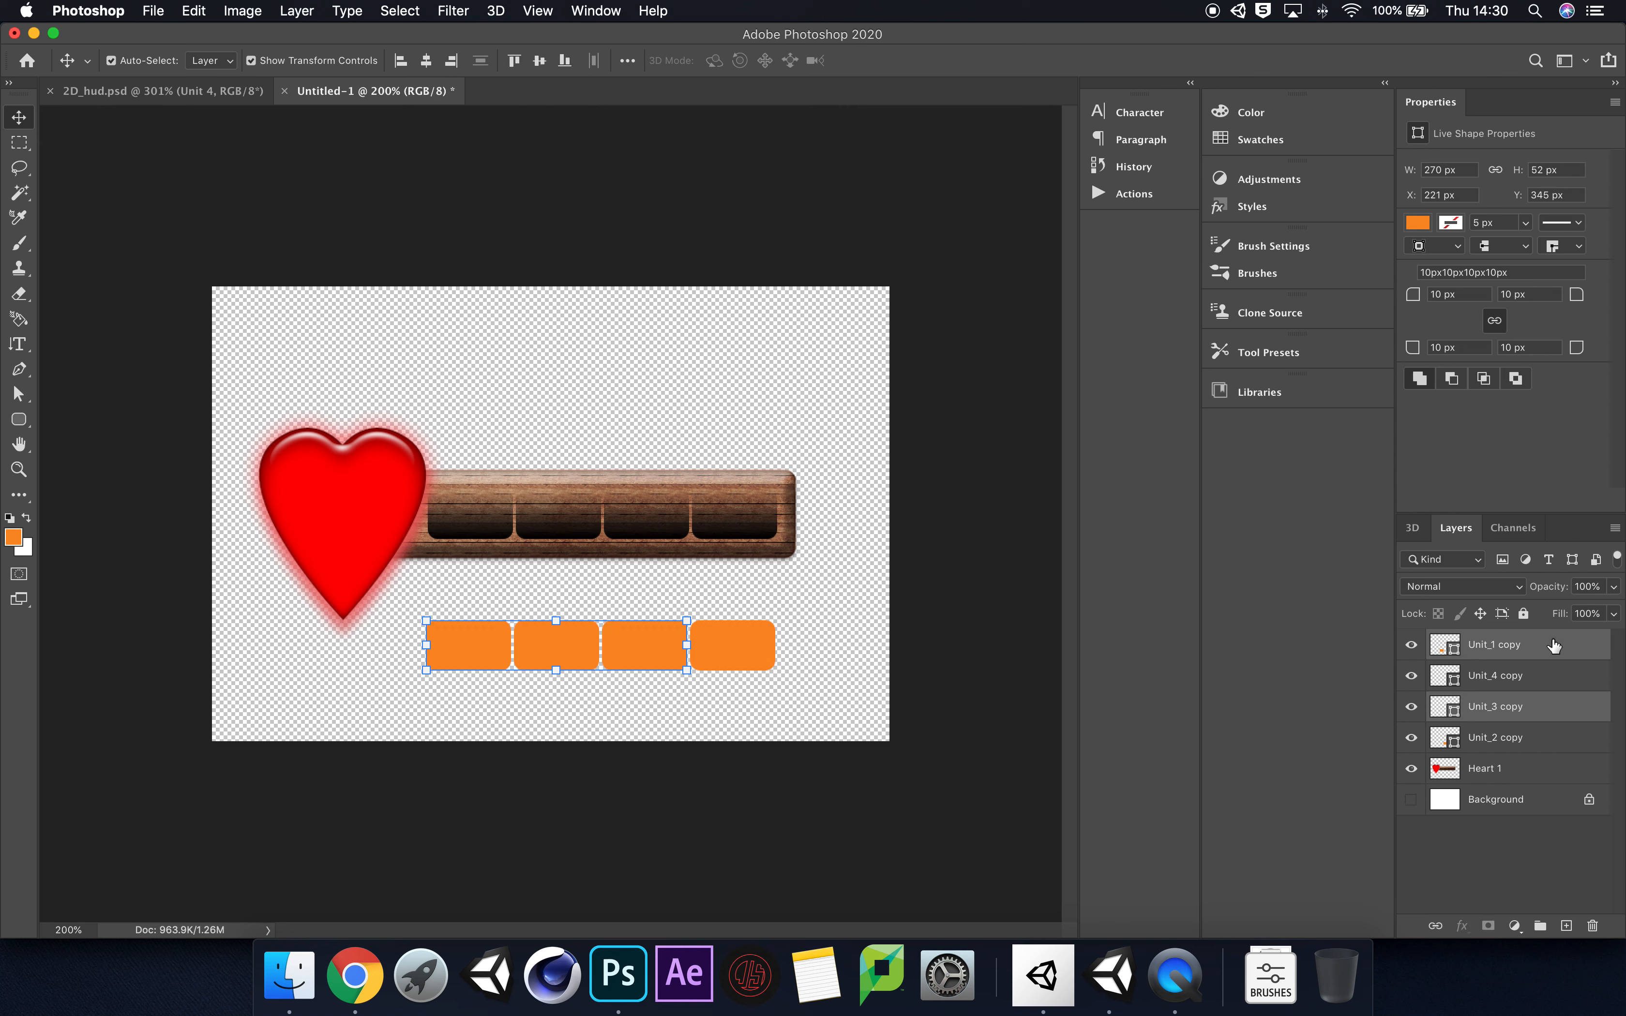
pyautogui.click(1548, 738)
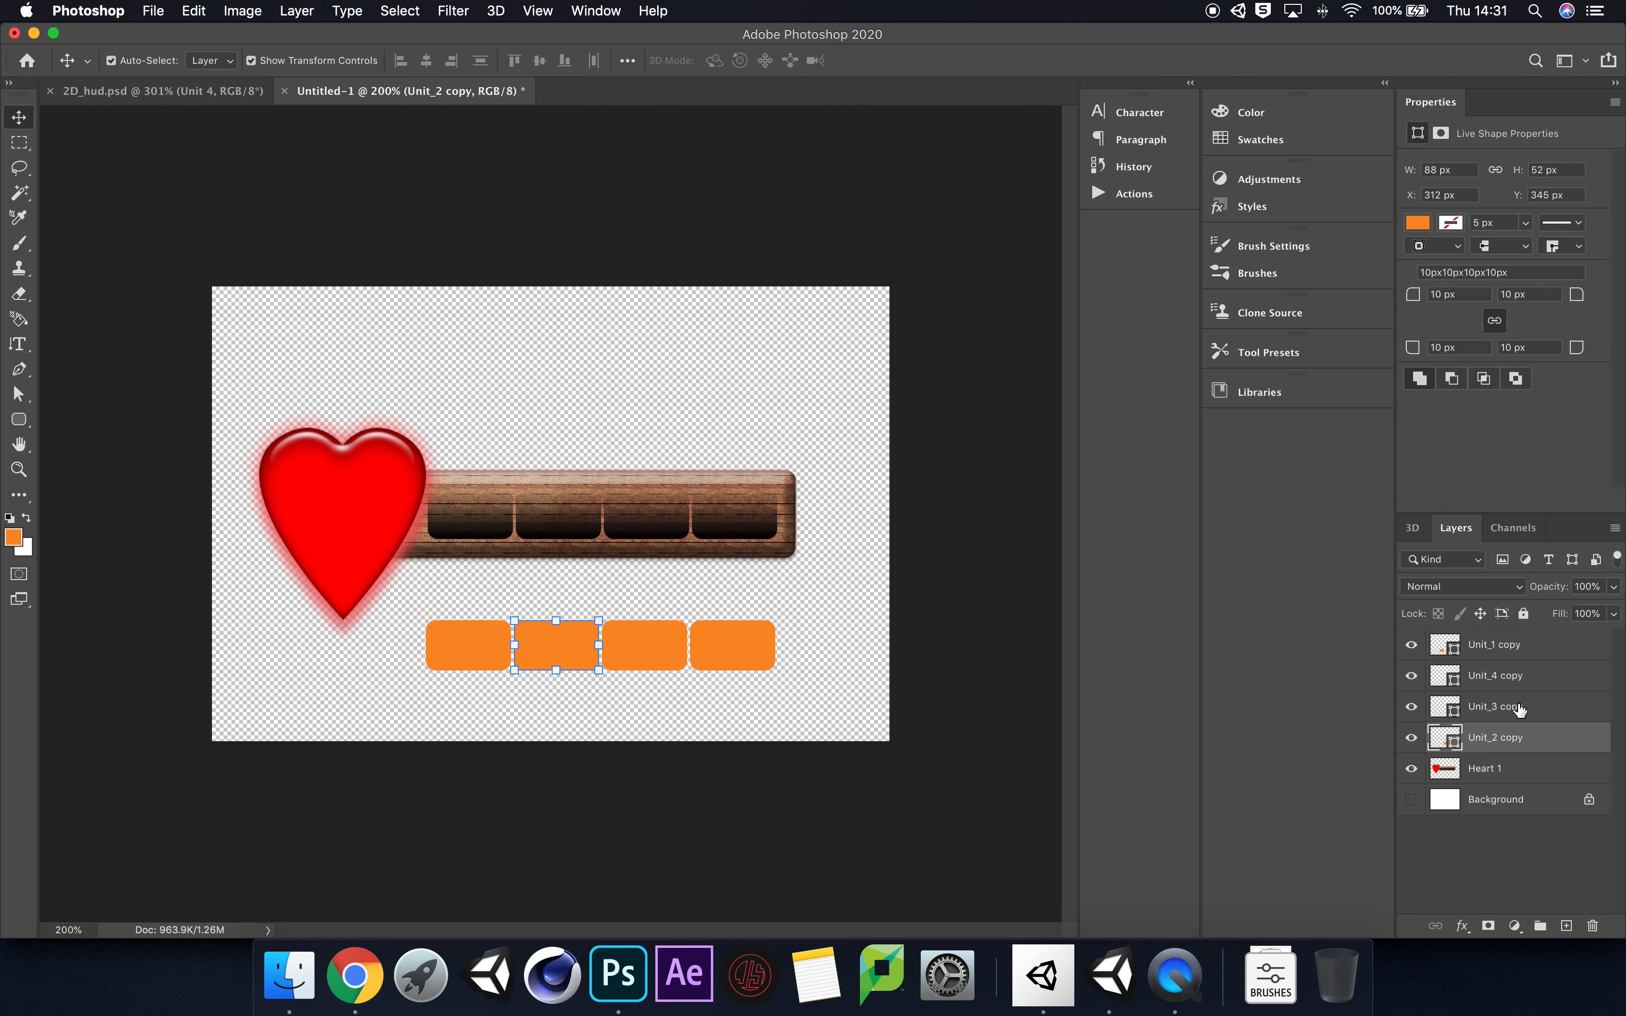
pyautogui.keyDown('shift'); pyautogui.click(1553, 650); pyautogui.keyUp('shift')
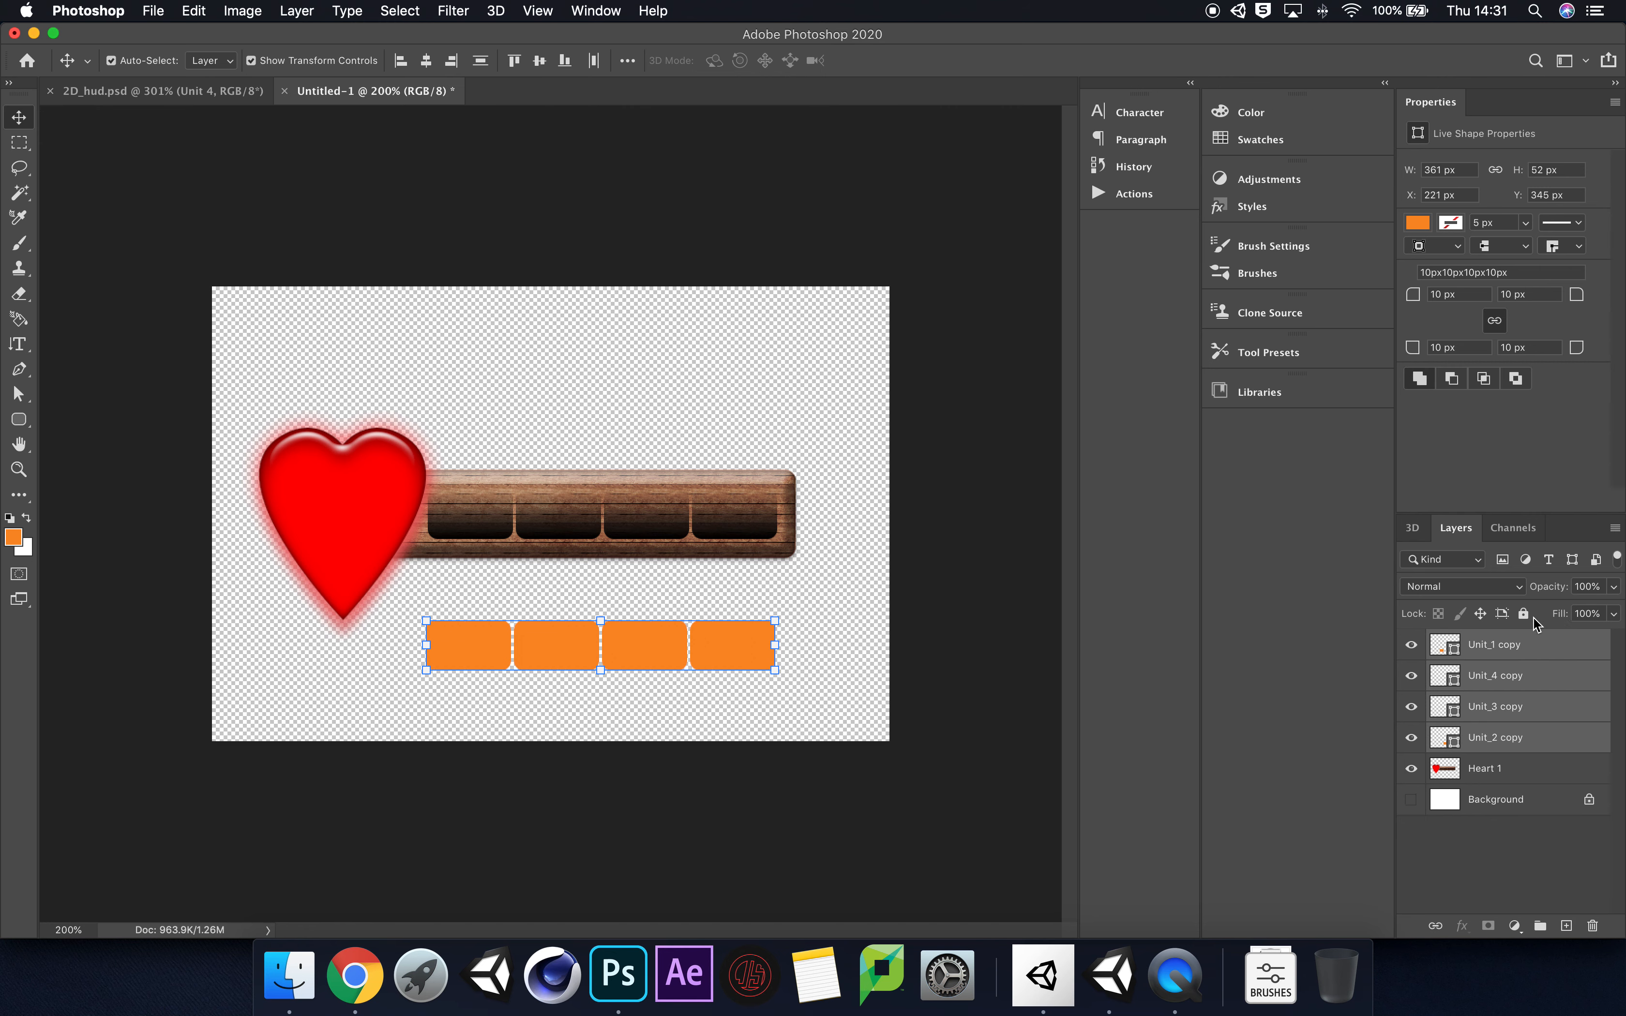
pyautogui.click(1283, 207)
pyautogui.click(1052, 272)
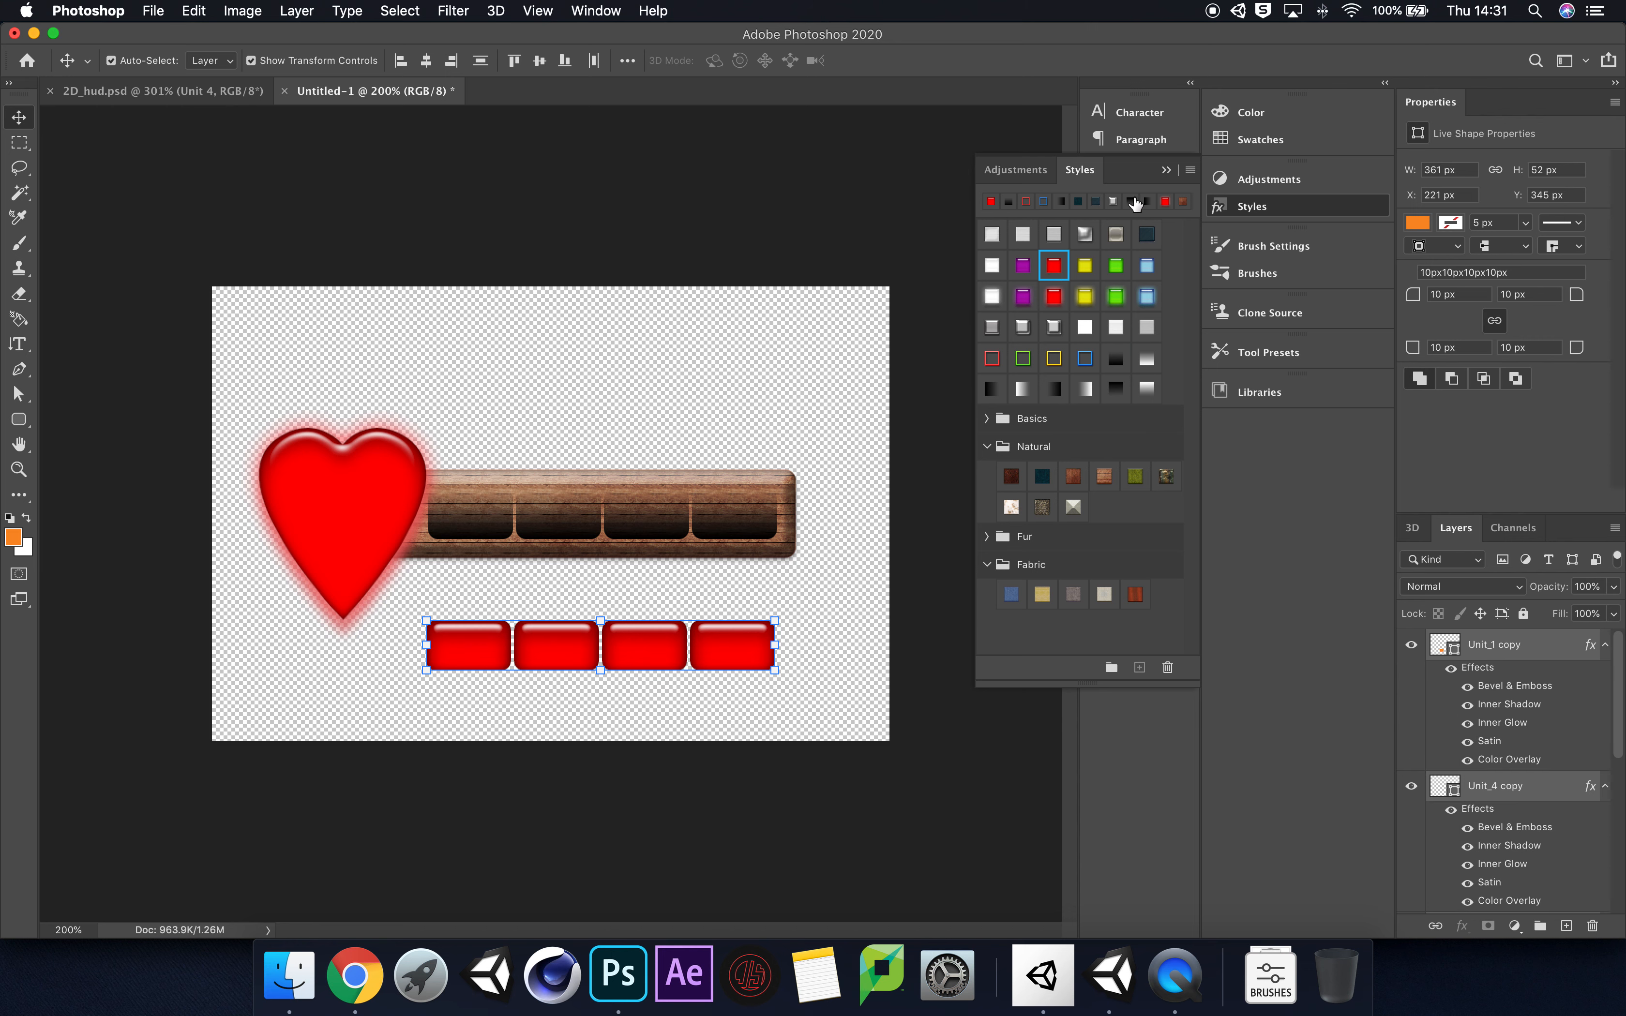
pyautogui.click(1168, 172)
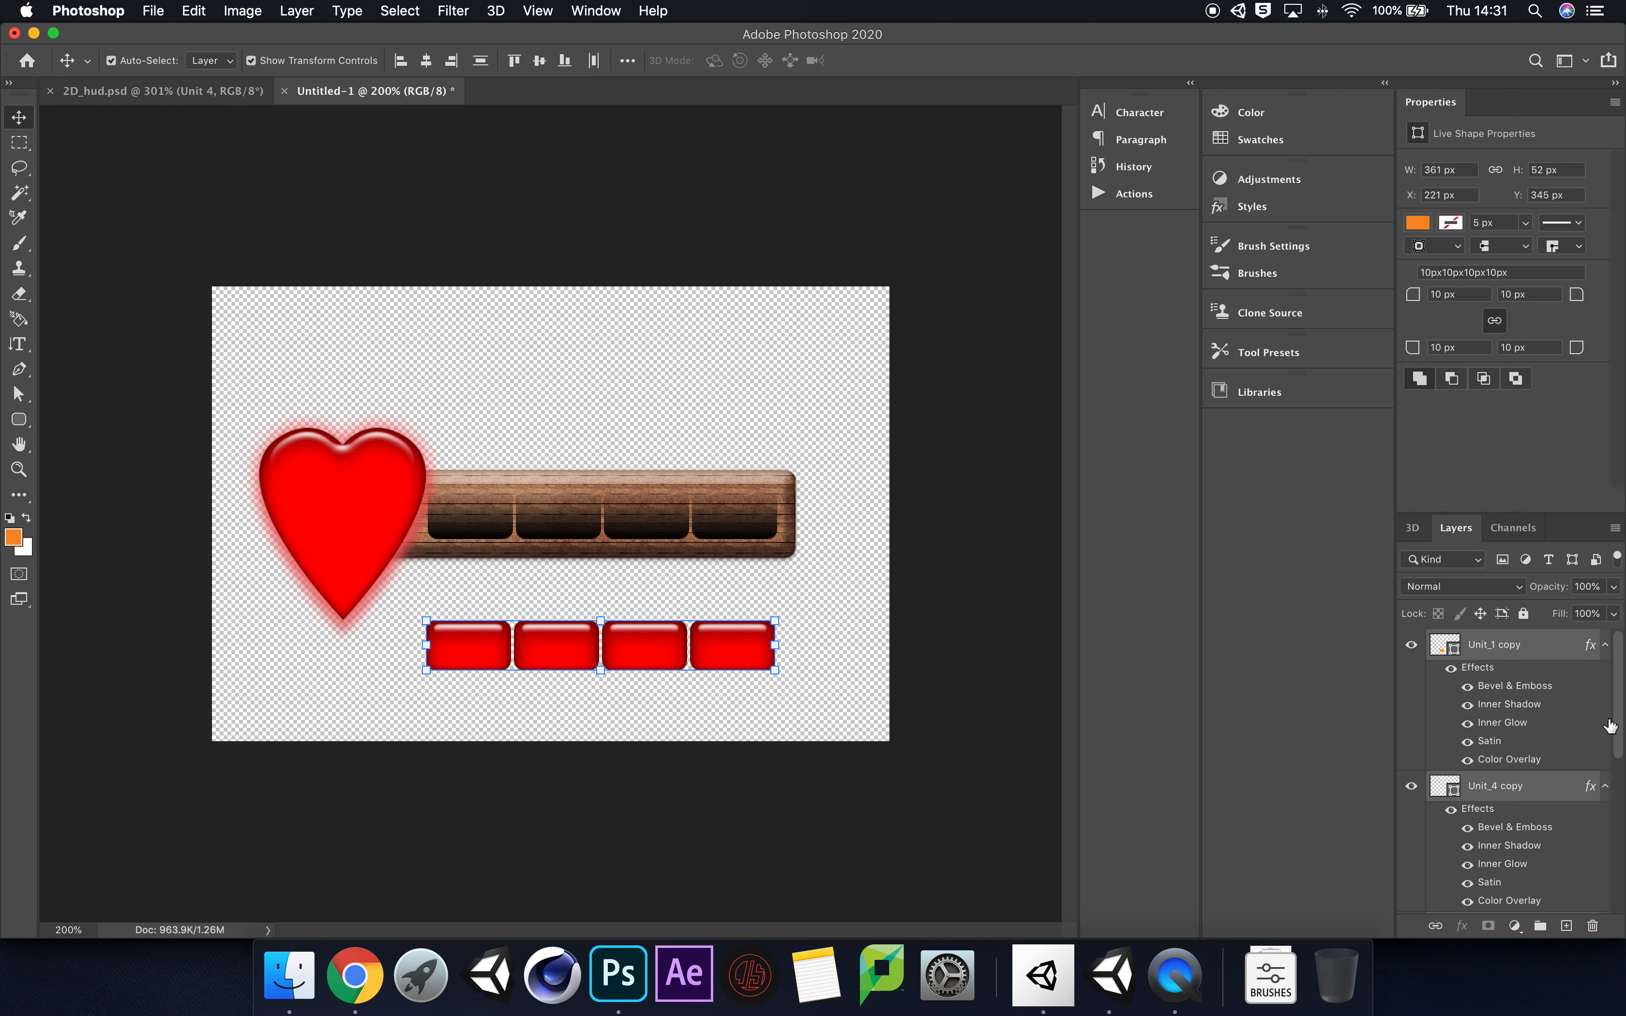
pyautogui.keyDown('alt'); pyautogui.click(1605, 646); pyautogui.keyUp('alt')
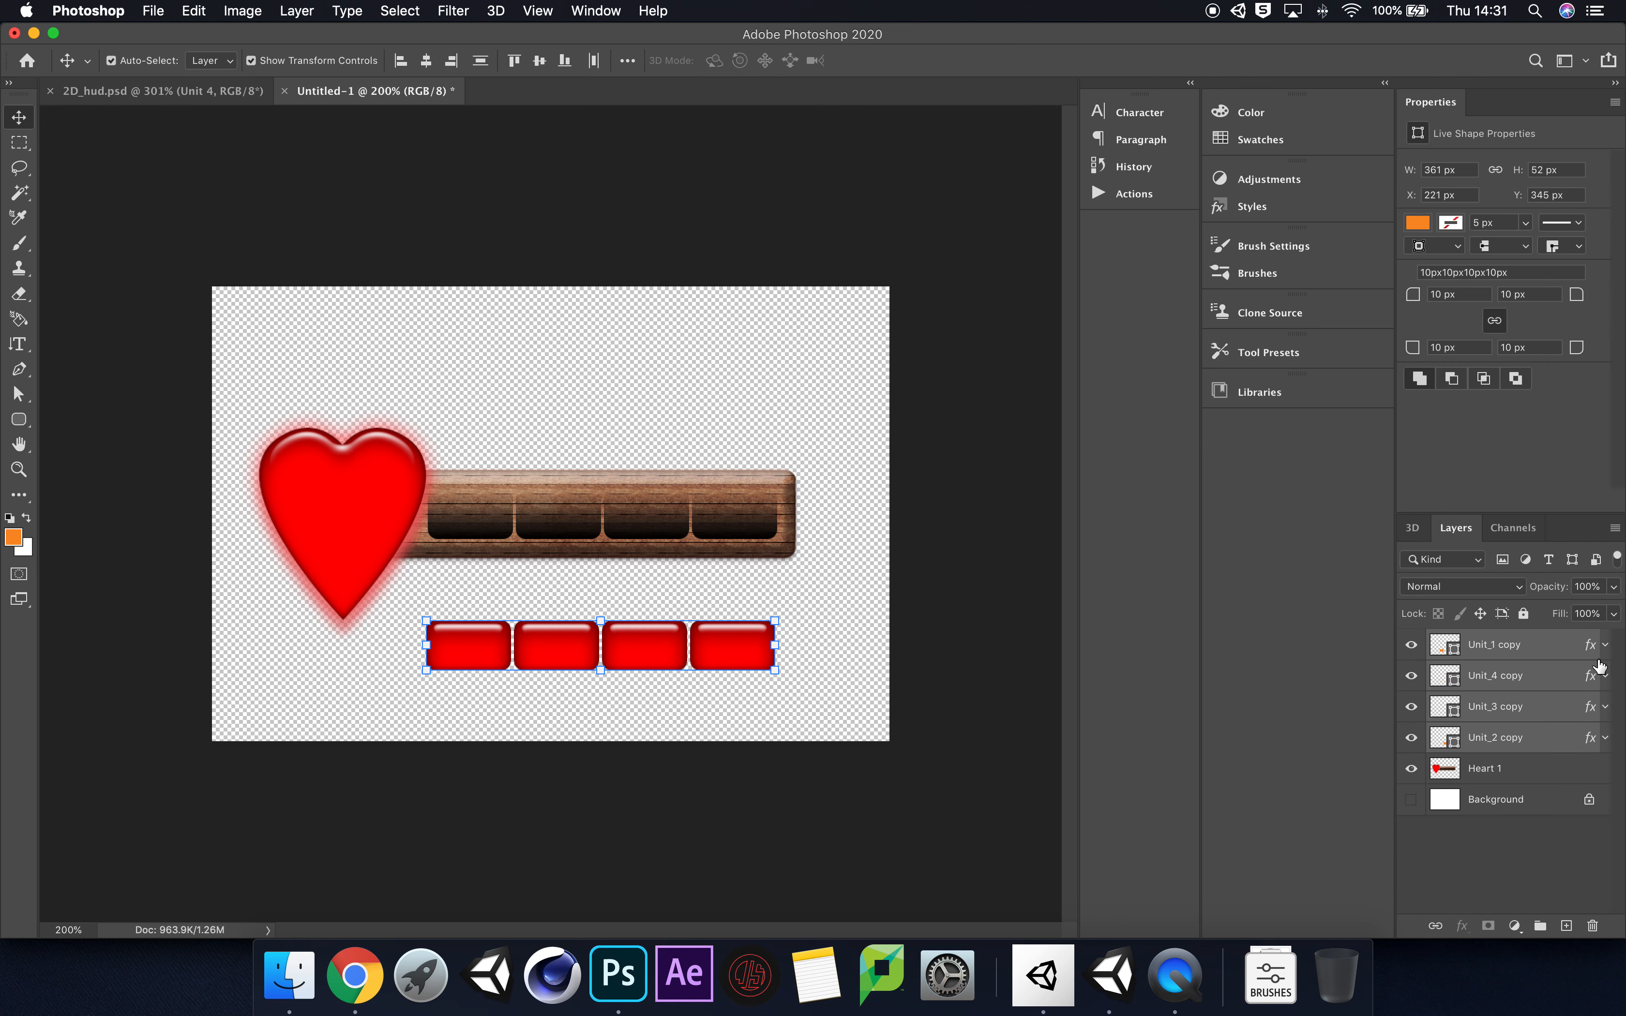
# Step: Move the four red unit blocks up together onto the dark slots of the wooden bar and deselect them
pyautogui.moveTo(737, 649); pyautogui.dragTo(737, 516)
pyautogui.click(838, 592)
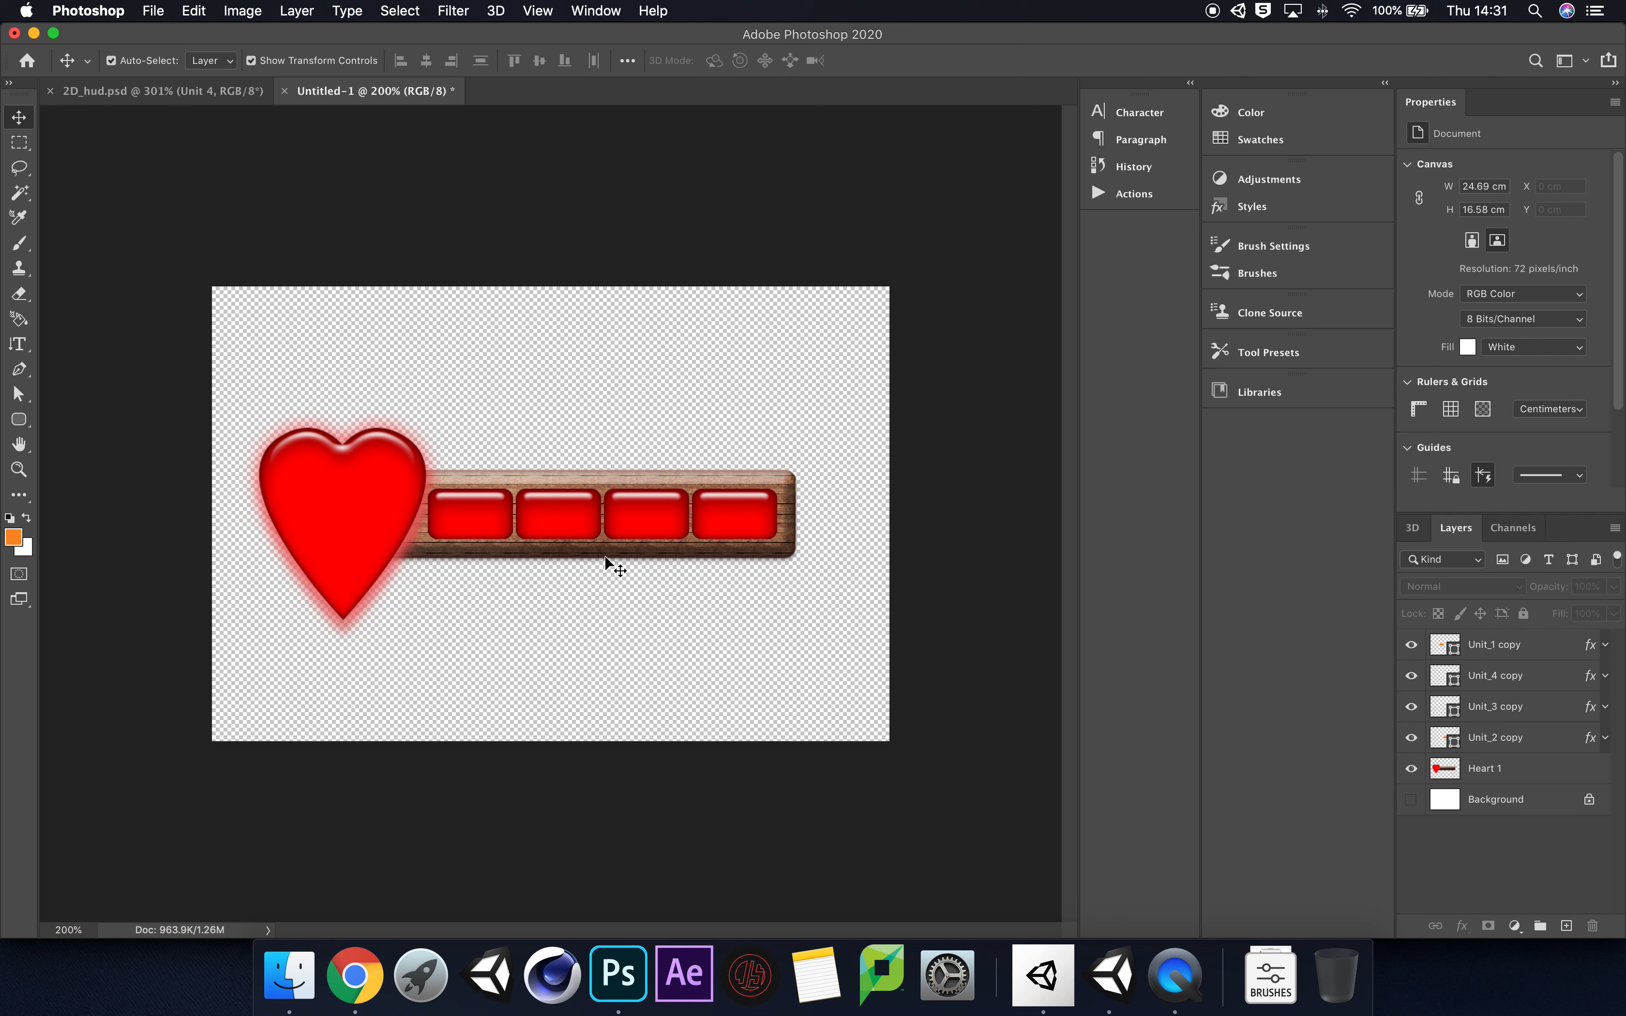
# Step: Preview the health loss by hiding the Unit_4, Unit_3, Unit_2 and Unit_1 copy layers one by one, and show all four again
pyautogui.click(1412, 676)
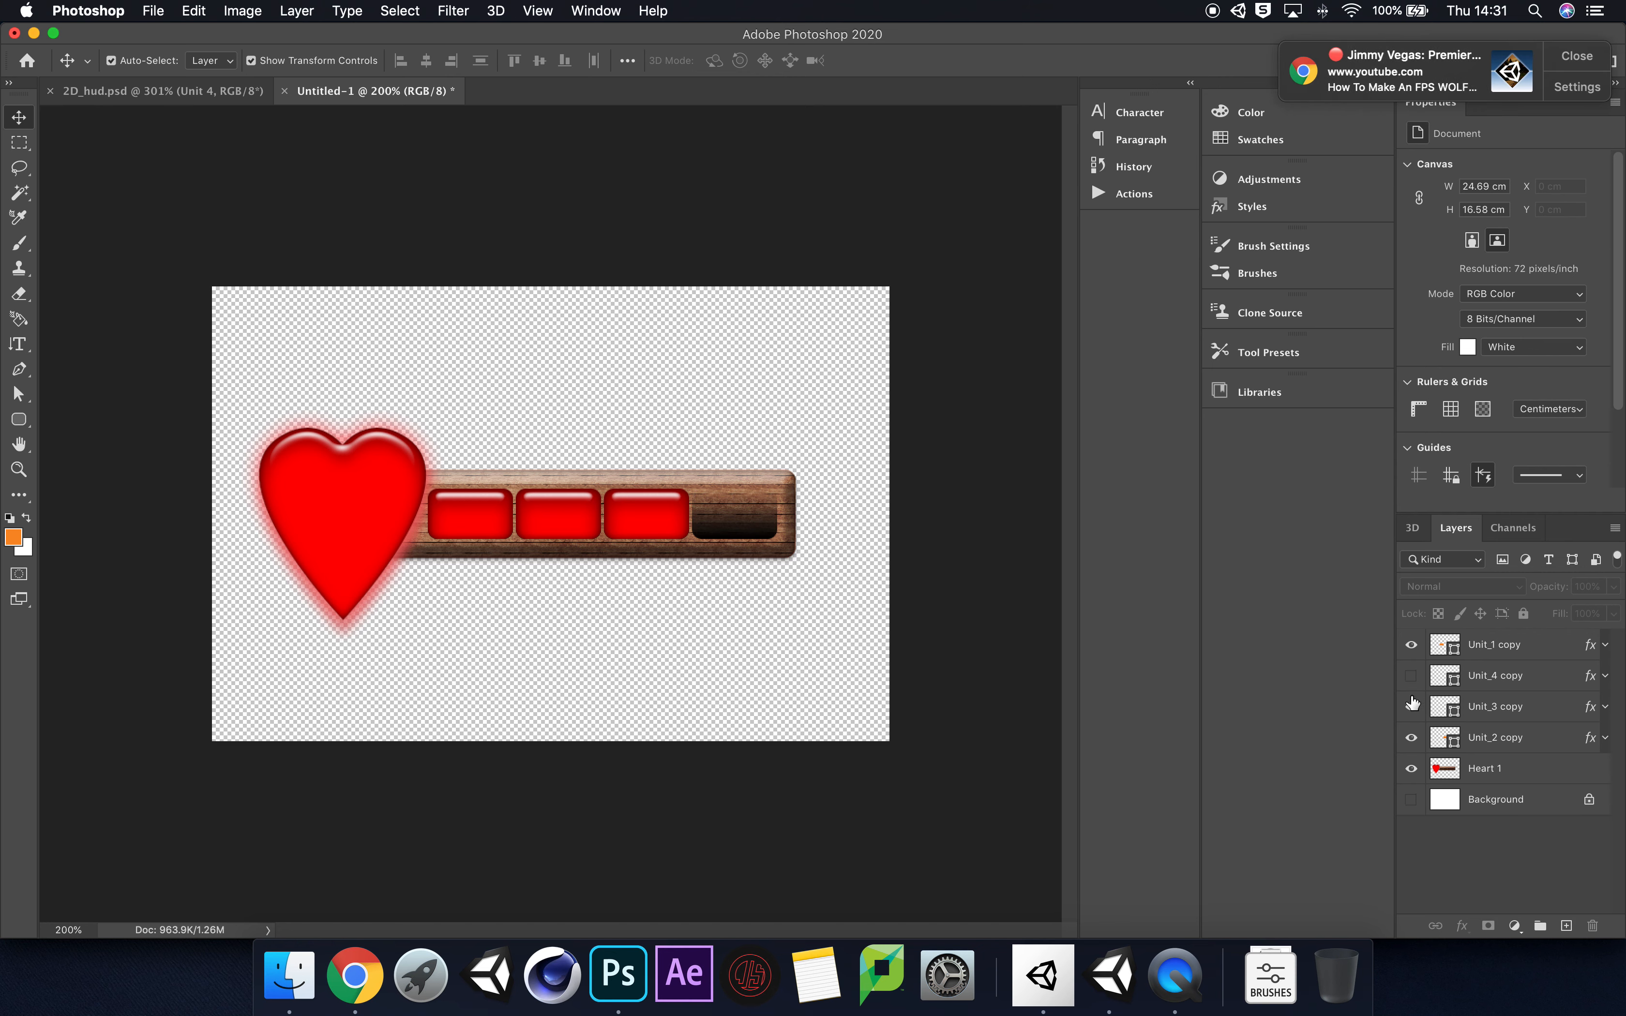
pyautogui.click(1566, 55)
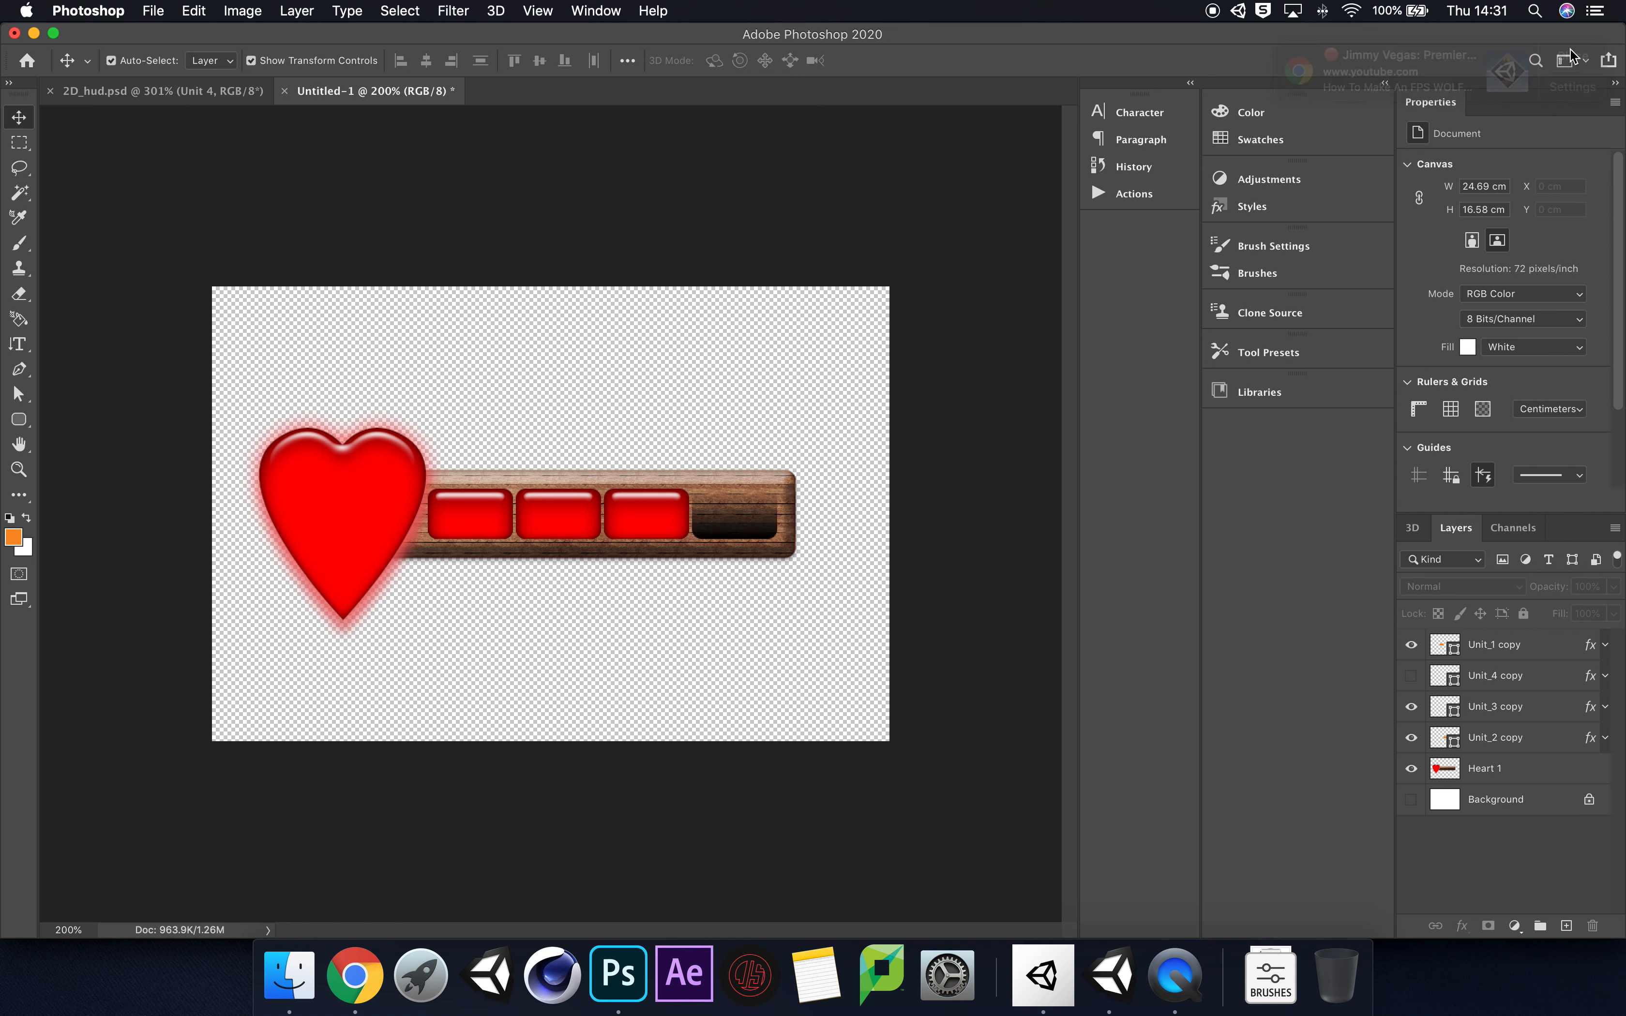
pyautogui.click(1412, 707)
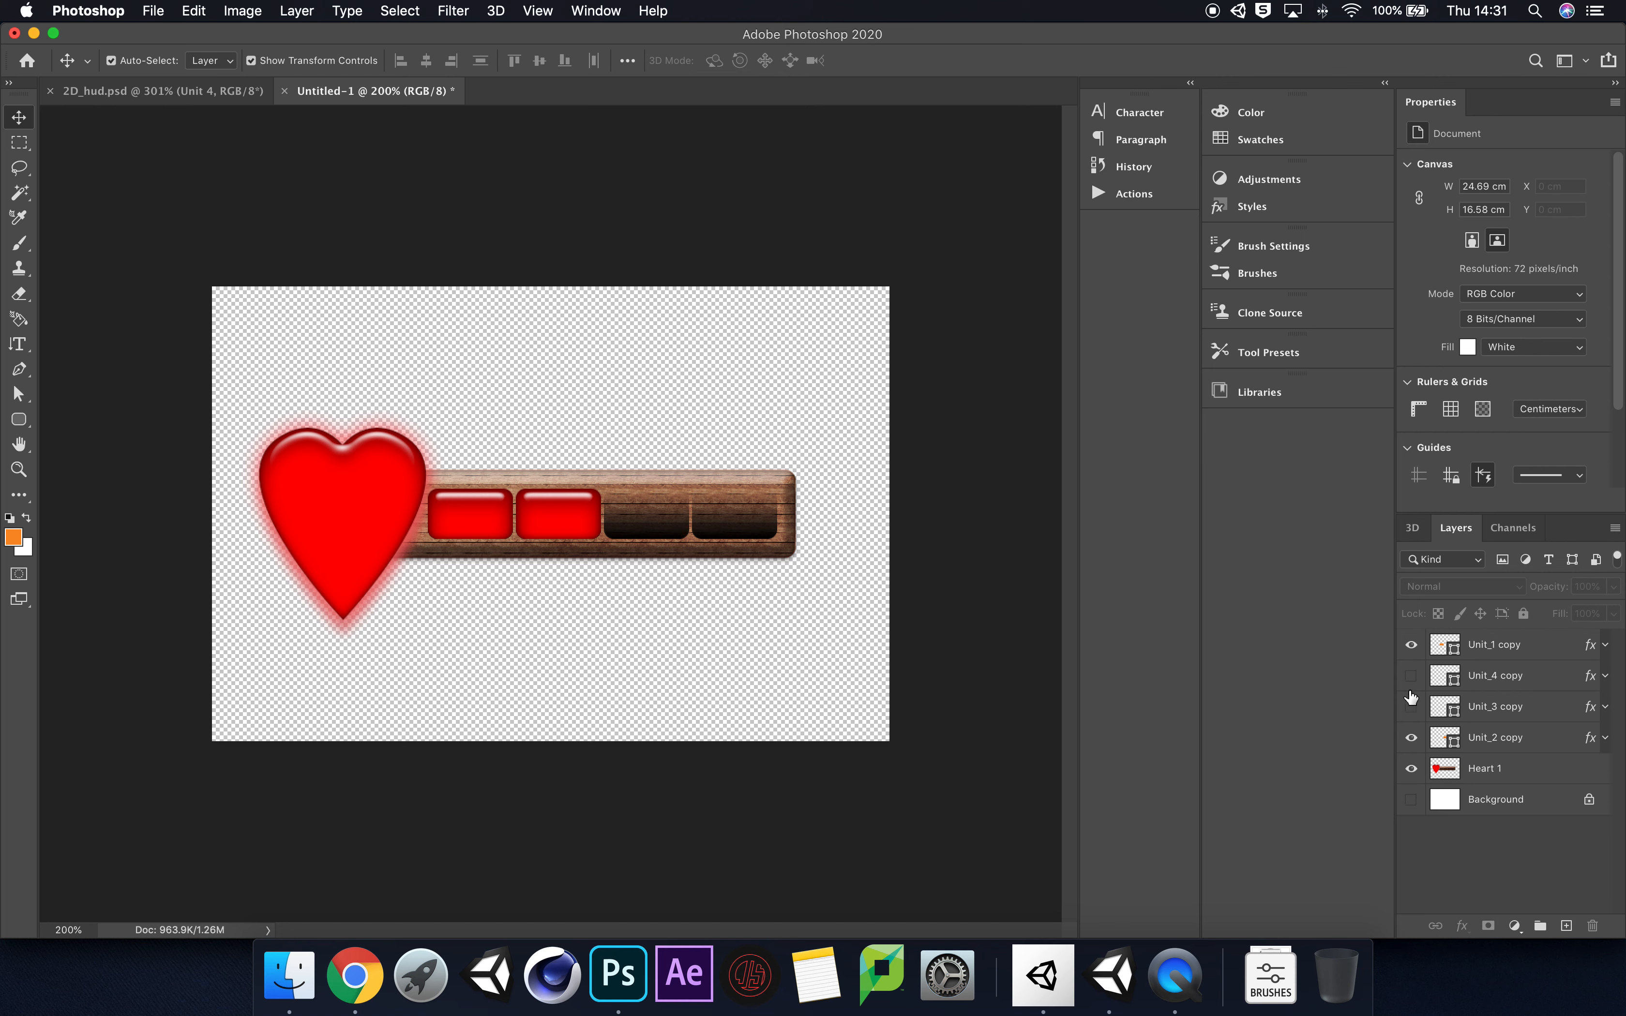
pyautogui.click(1411, 737)
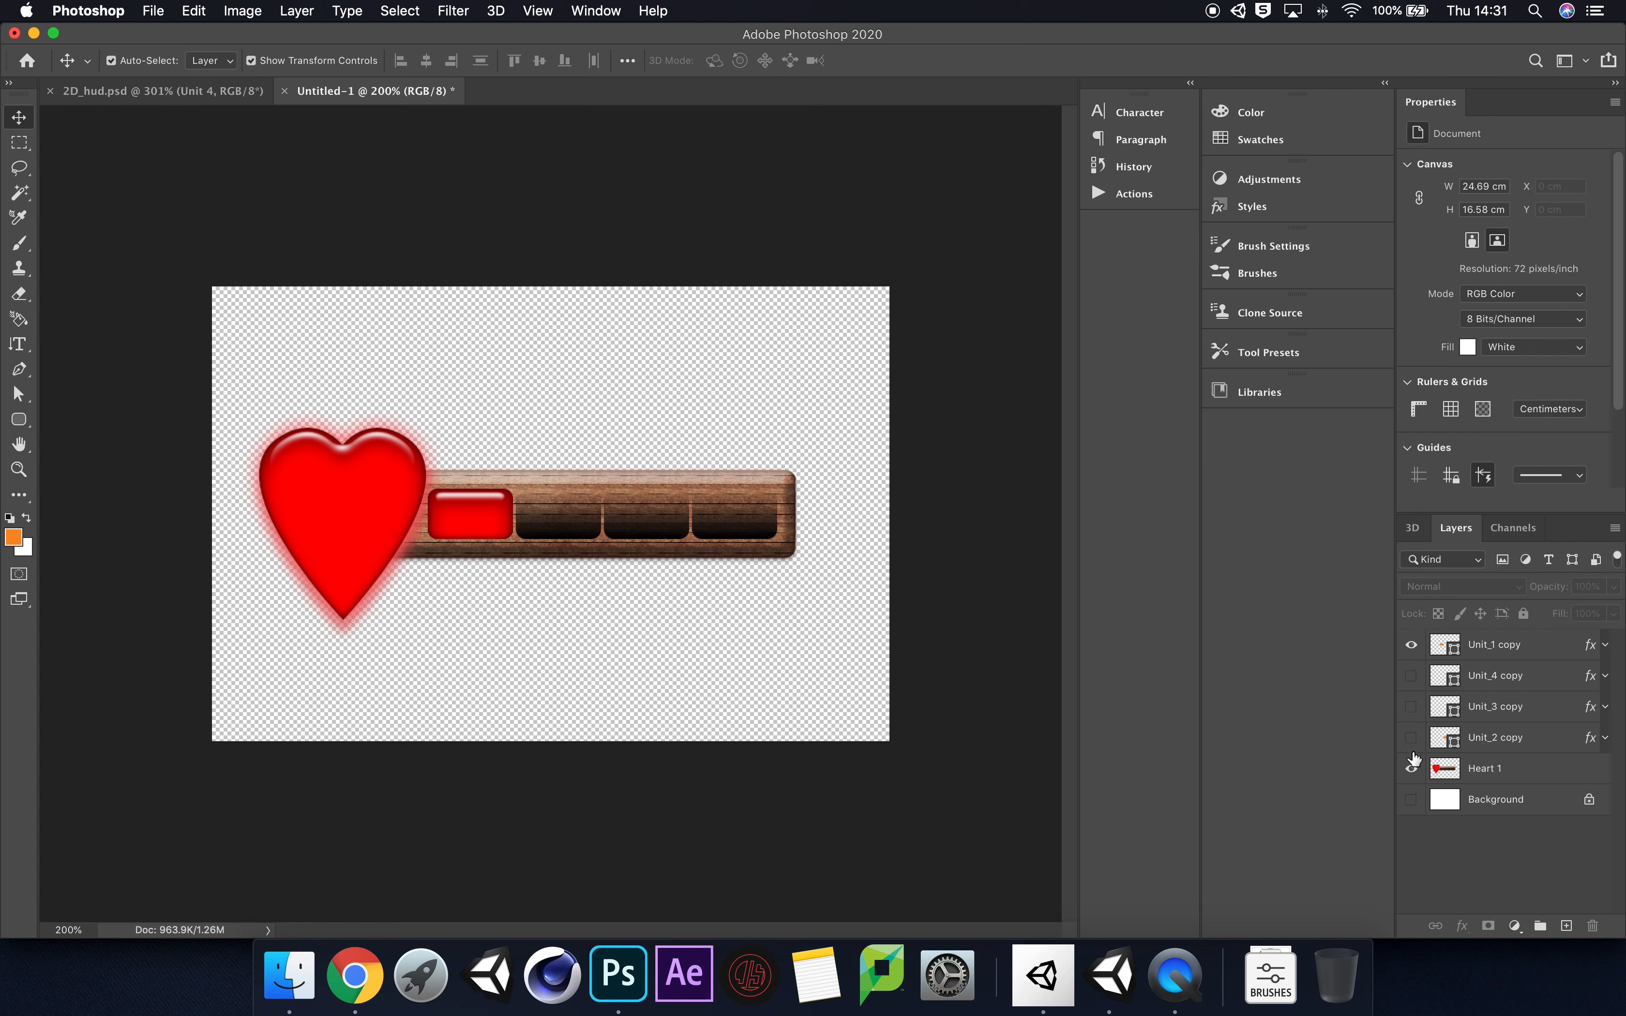
pyautogui.click(1411, 645)
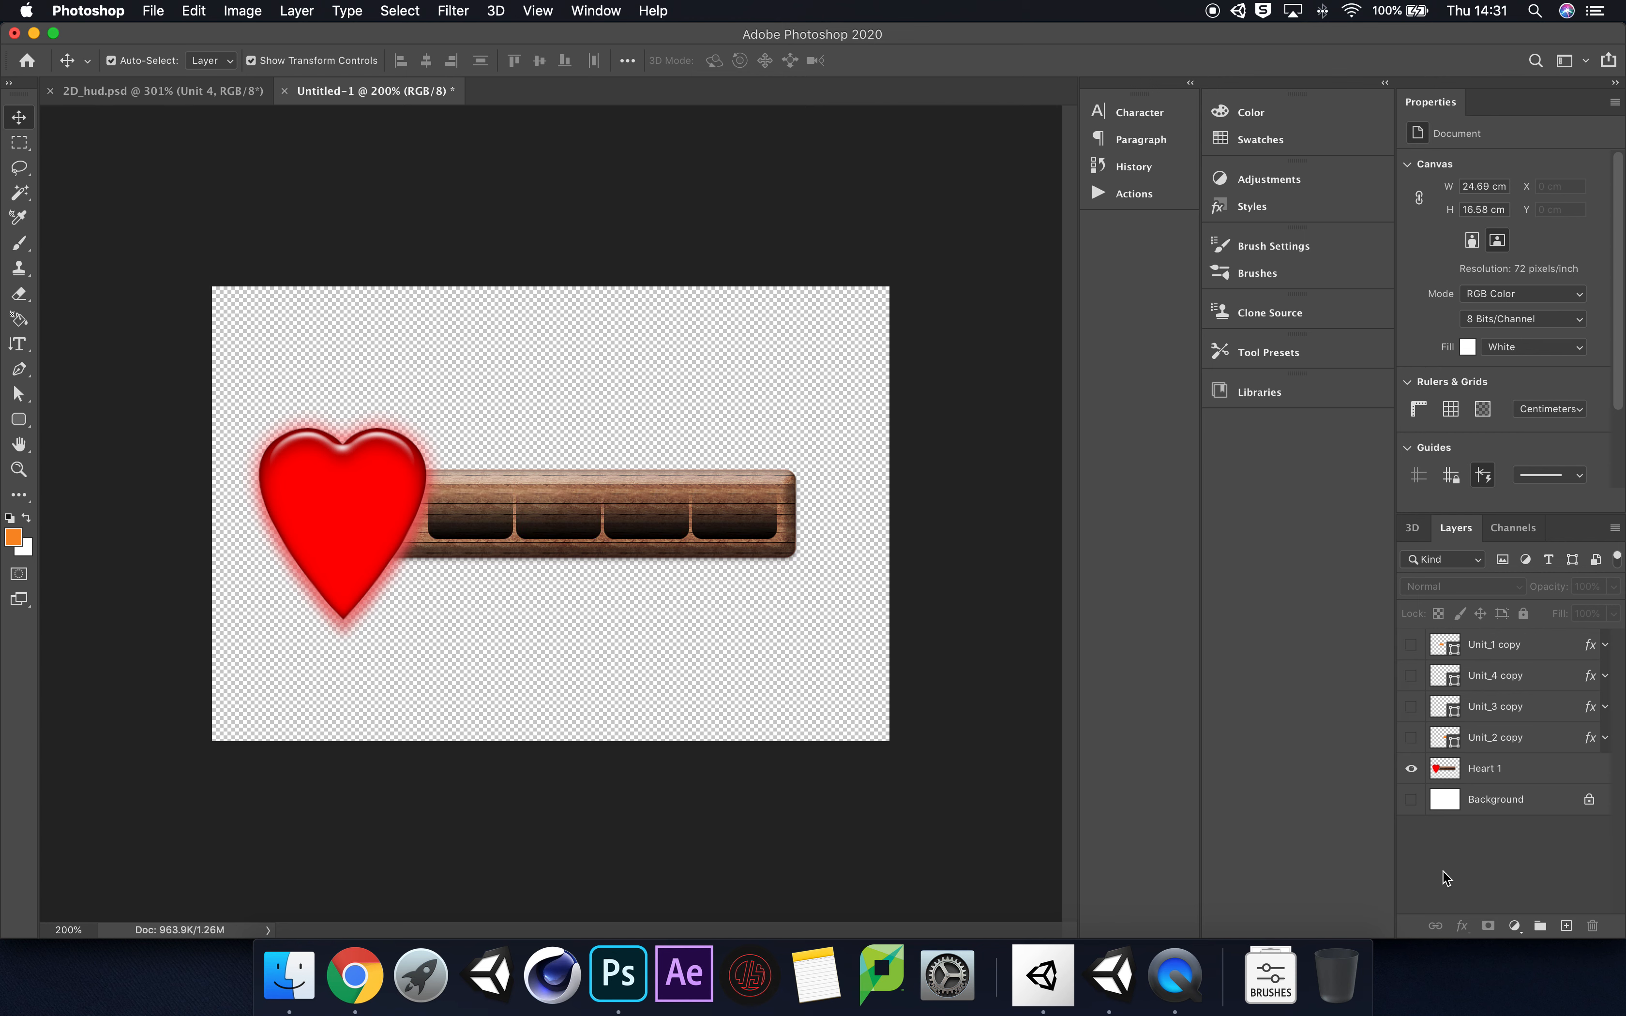
pyautogui.moveTo(1411, 740); pyautogui.dragTo(1412, 643)
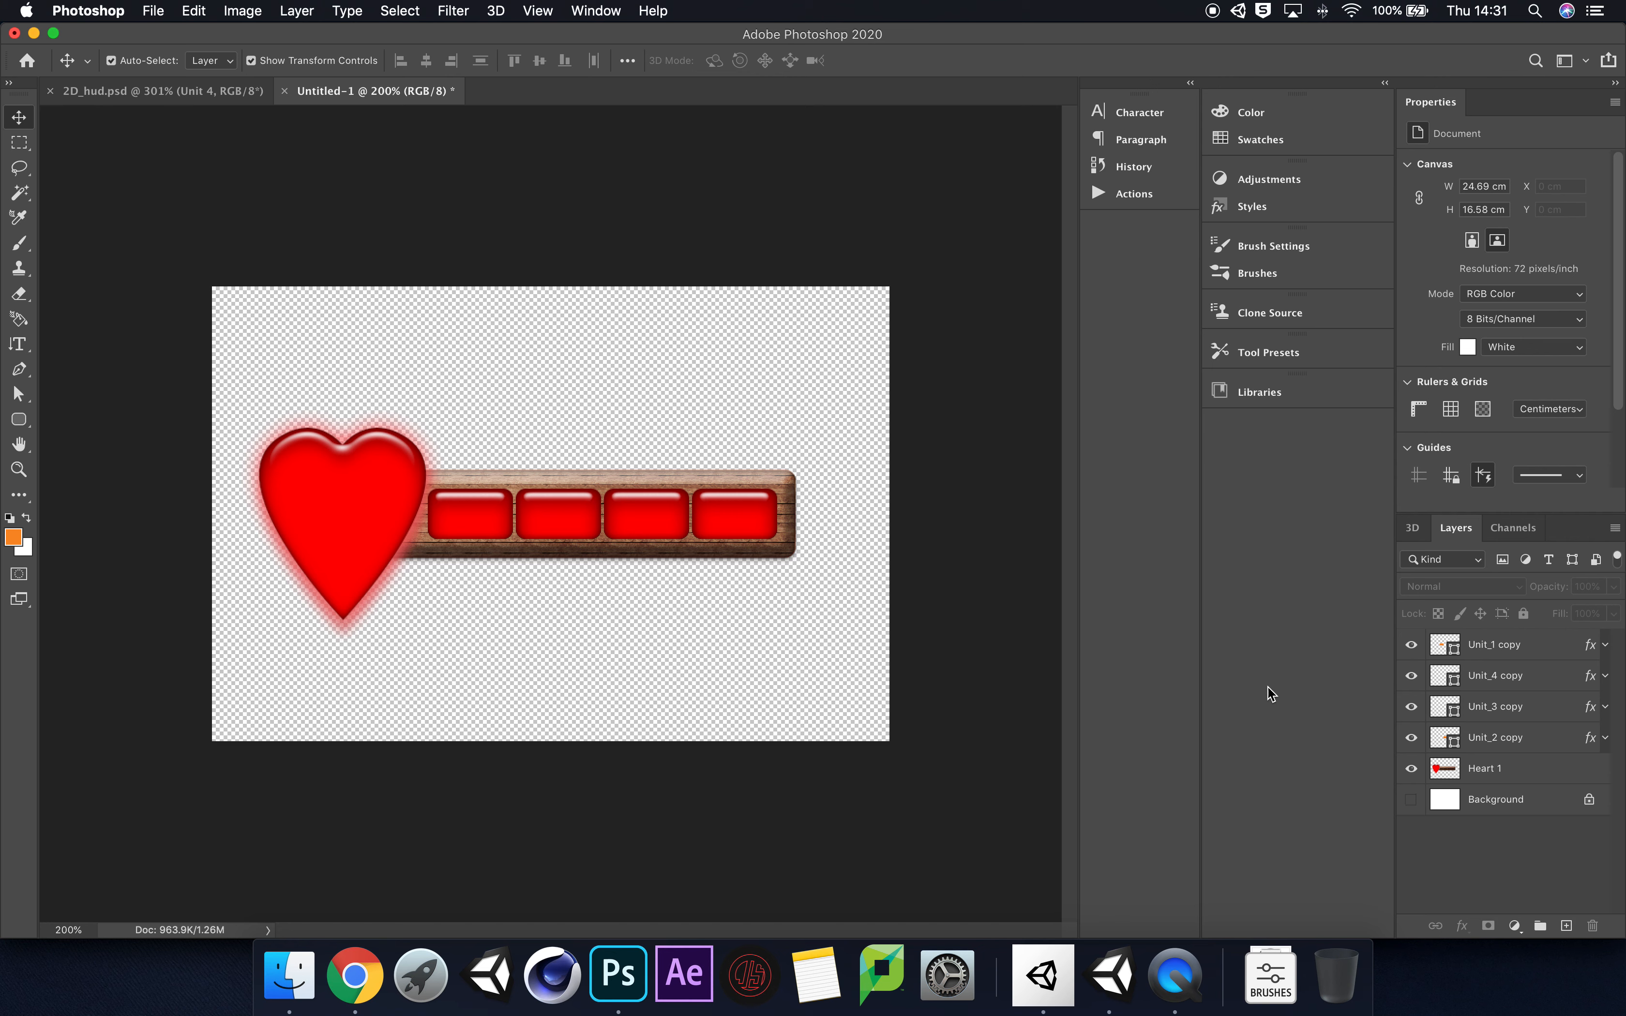
# Step: Scale the four Unit copy layers and Heart 1 together to about 110% and centre them horizontally and vertically on the canvas
pyautogui.click(1525, 647)
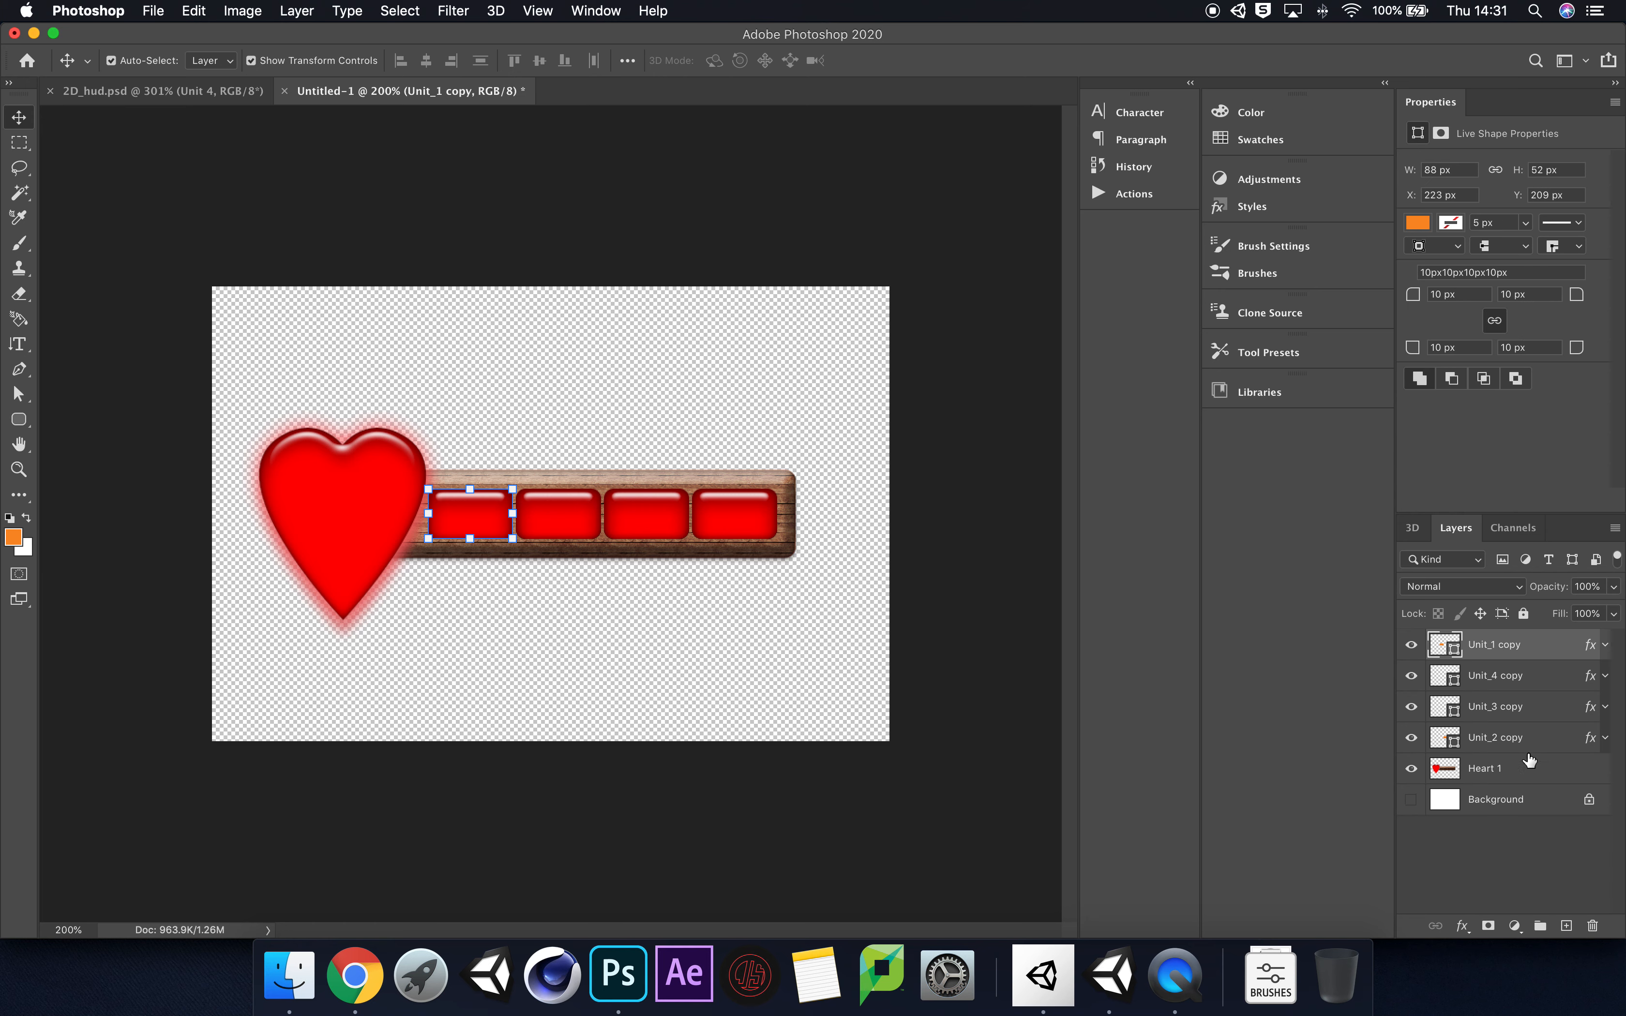
pyautogui.keyDown('shift'); pyautogui.click(1536, 777); pyautogui.keyUp('shift')
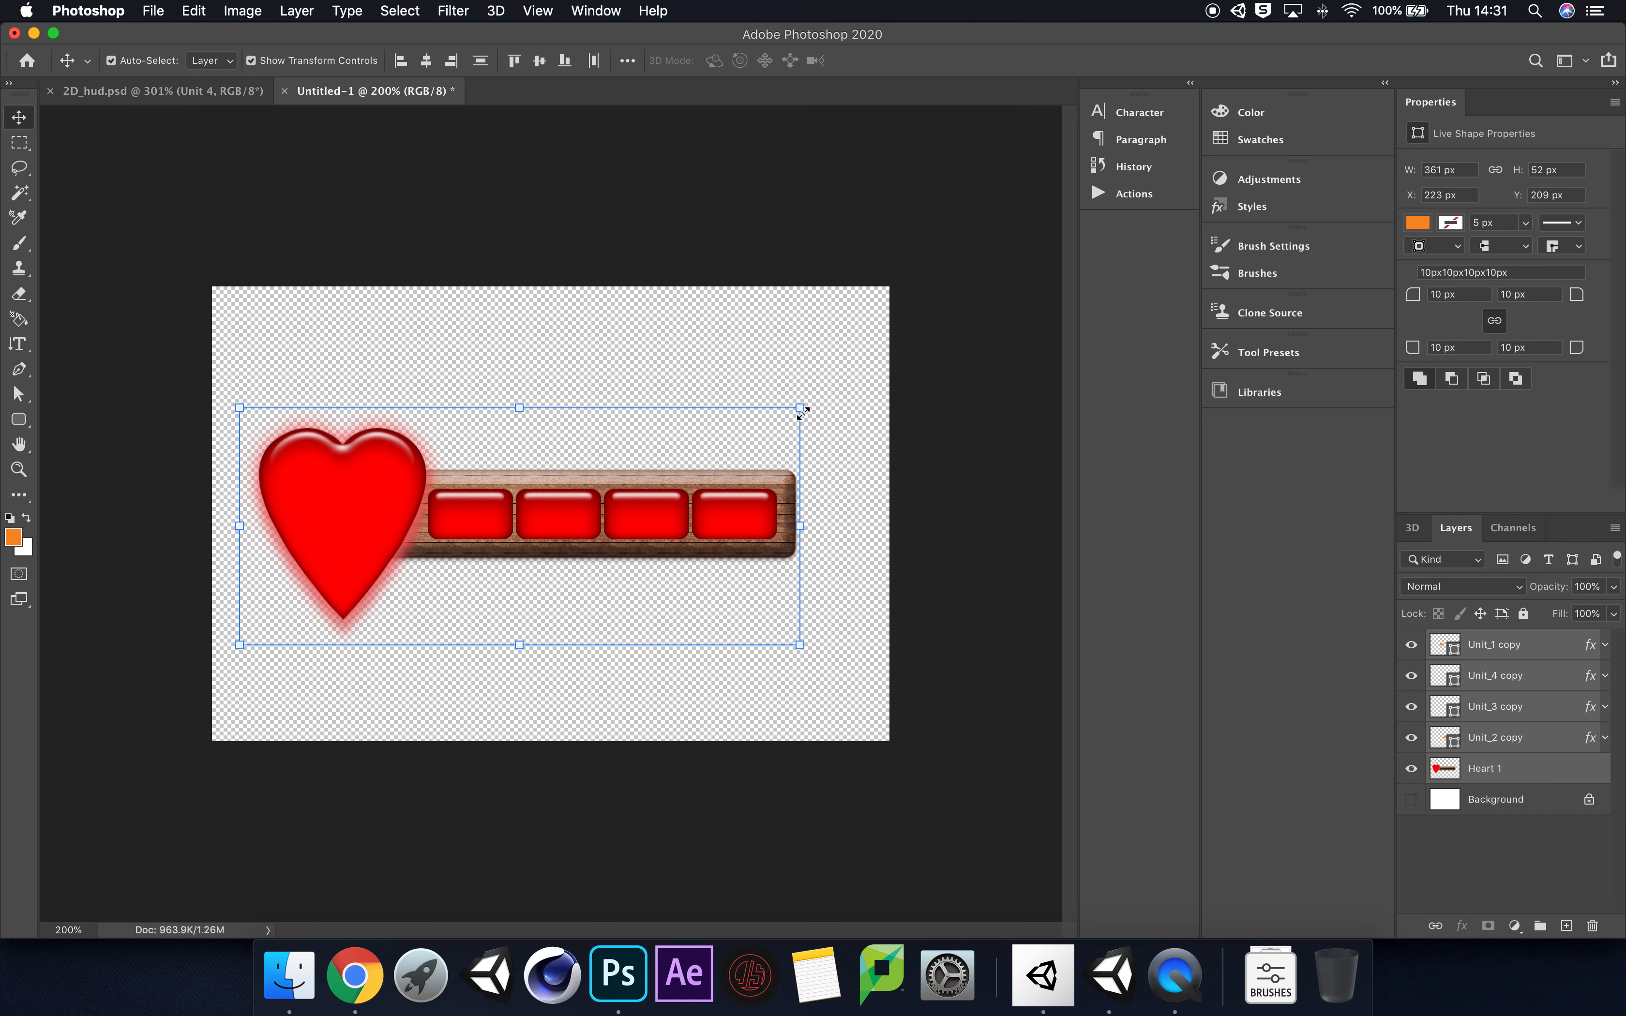
pyautogui.moveTo(803, 409); pyautogui.dragTo(855, 383)
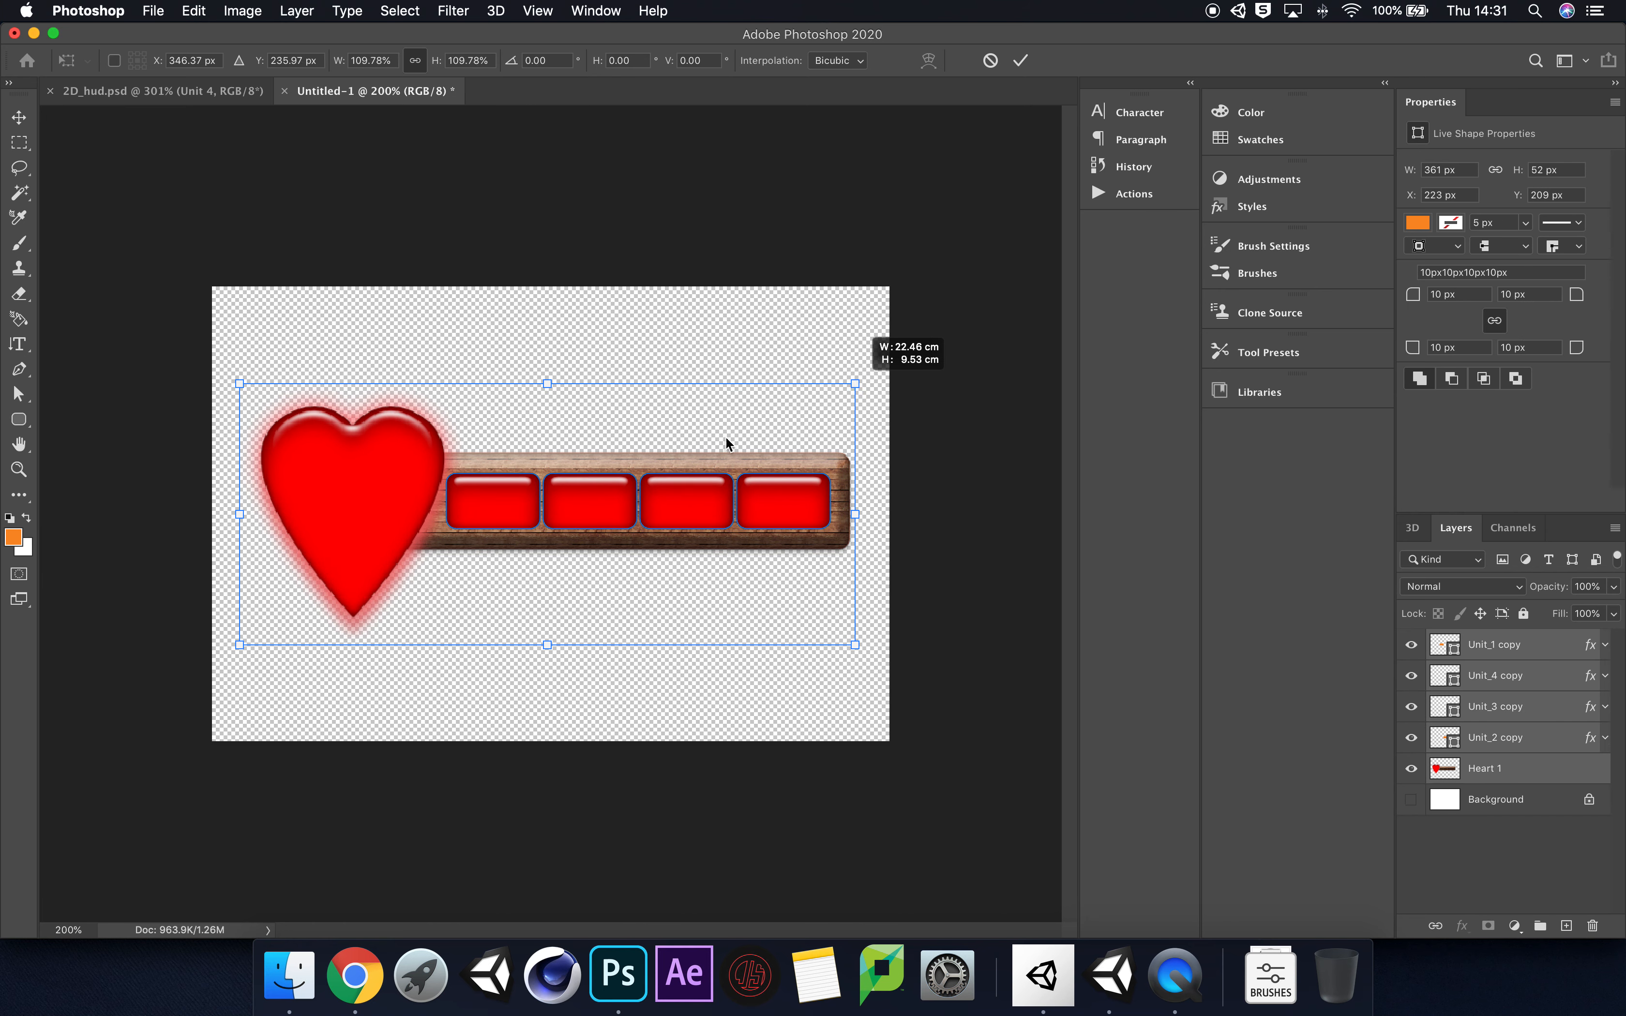
pyautogui.moveTo(638, 467); pyautogui.dragTo(642, 467)
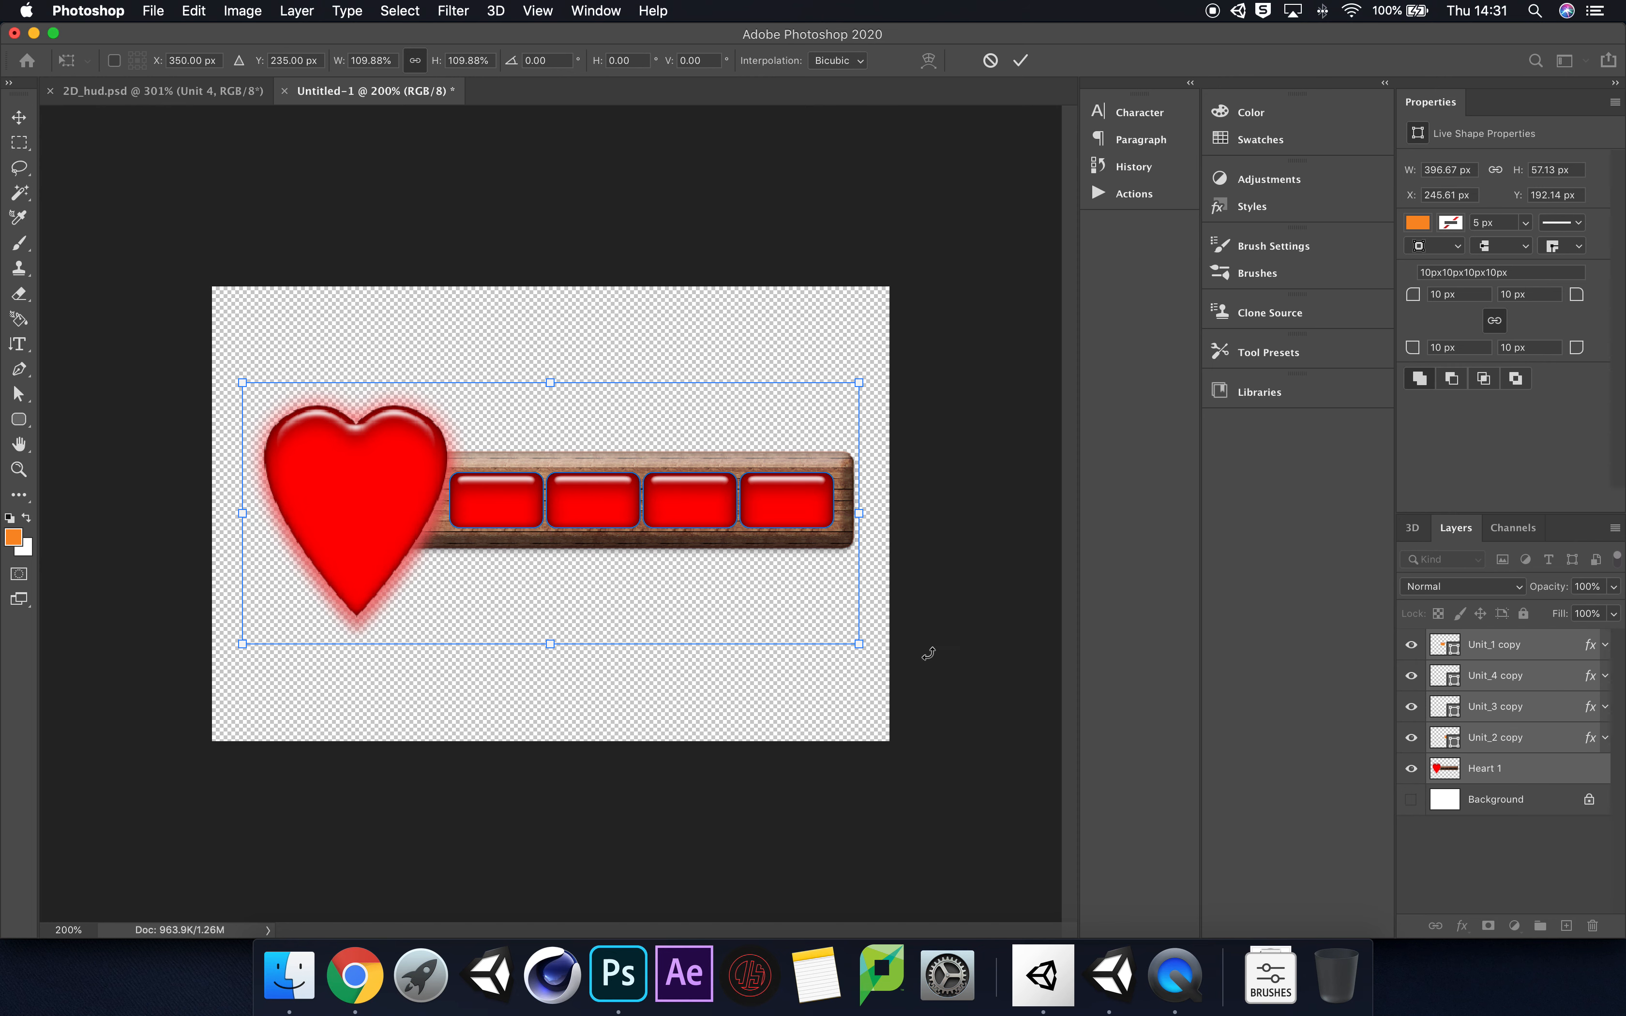
pyautogui.press('Return')
pyautogui.click(1430, 844)
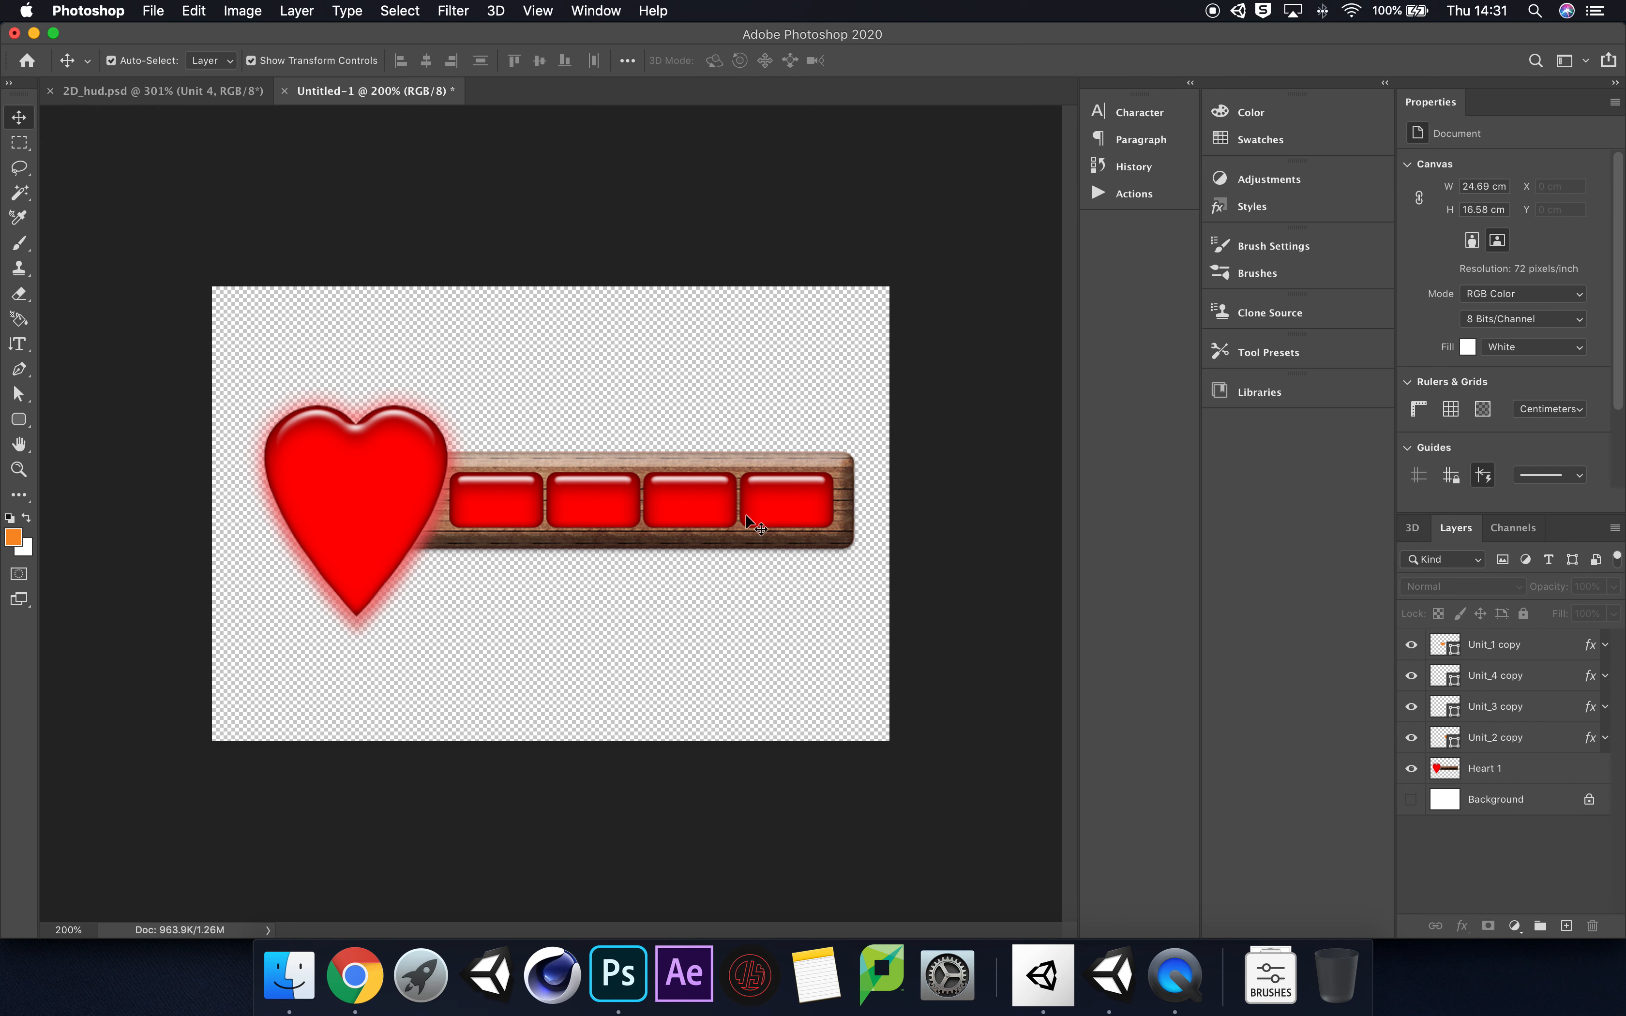
# Step: Toggle the visibility of the Unit_1 copy and Unit_4 copy layers to check the blocks over their slots
pyautogui.click(1412, 645)
pyautogui.click(1411, 645)
pyautogui.click(1412, 680)
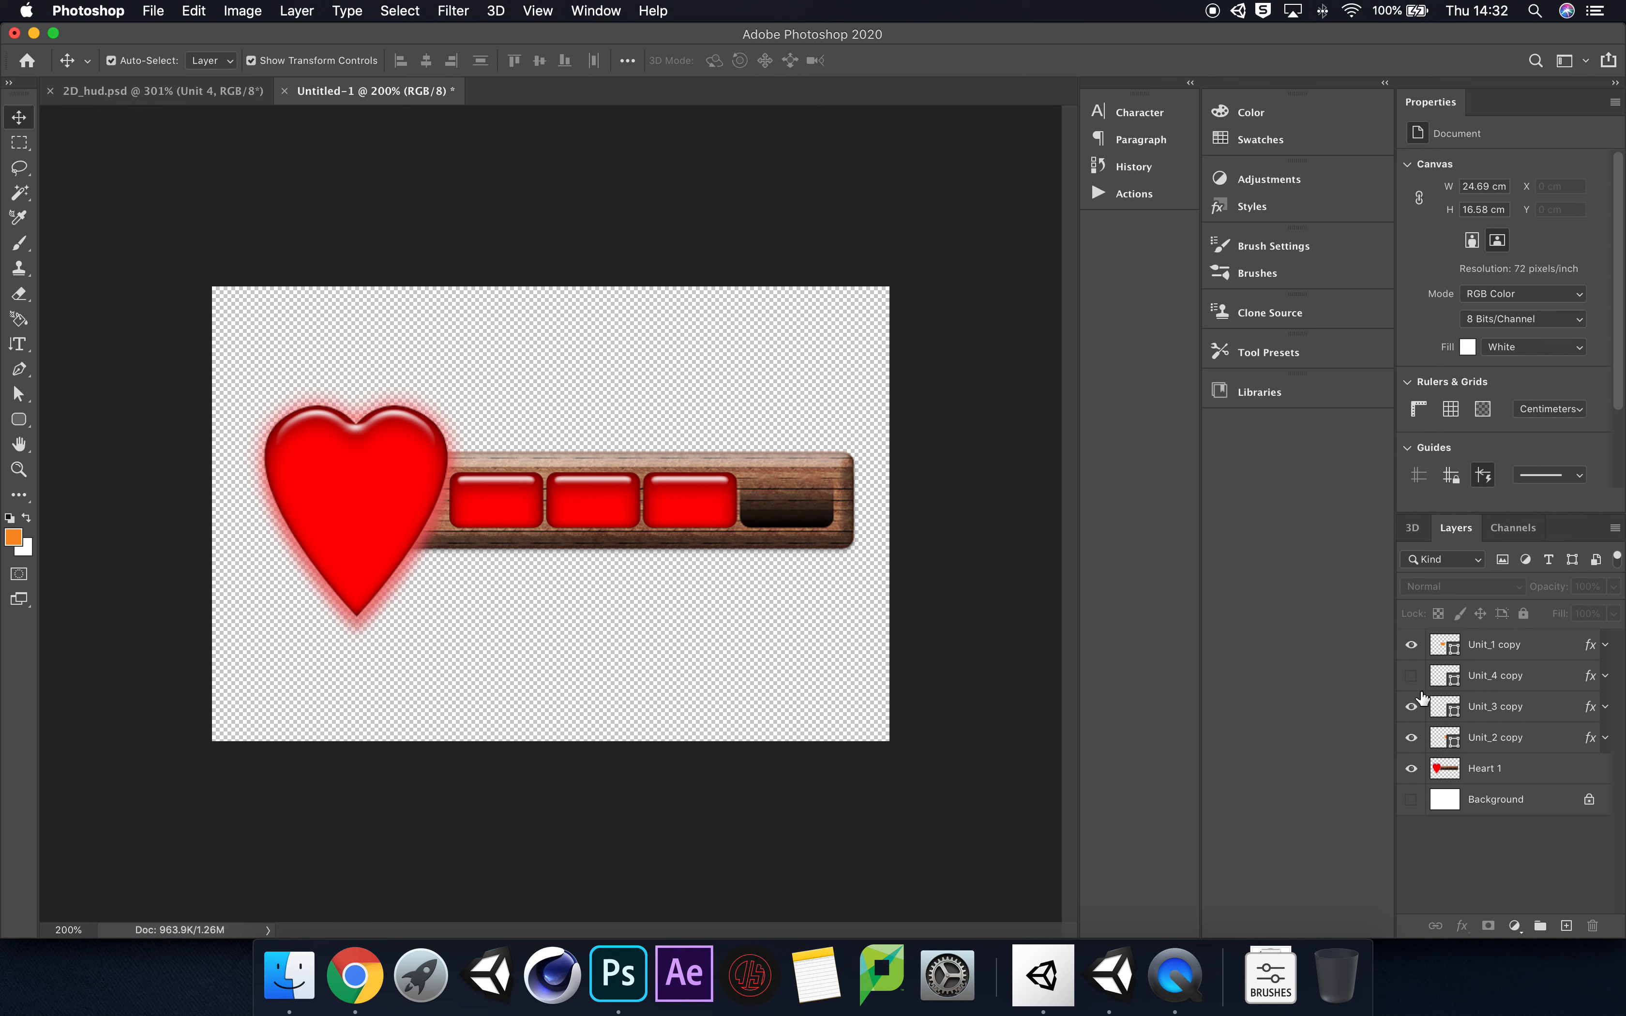
pyautogui.click(1412, 676)
# Step: Select the four Unit copy layers together with Heart 1 and open the layer commands for the selection
pyautogui.click(1541, 648)
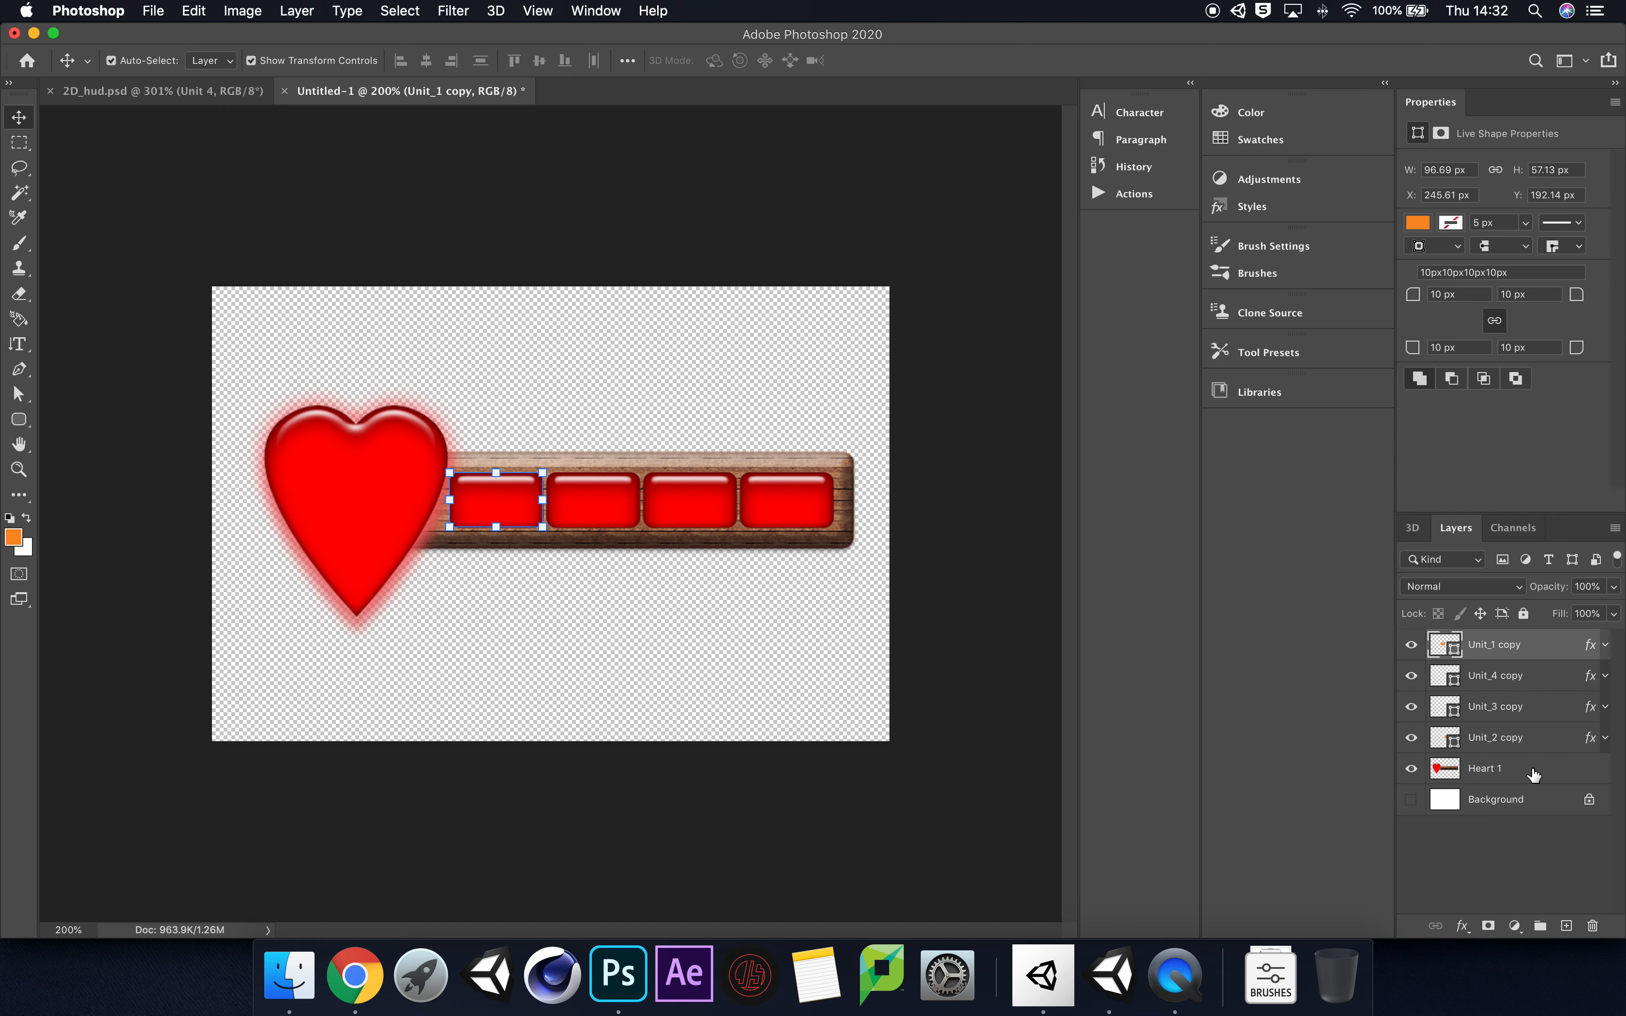
pyautogui.keyDown('shift'); pyautogui.click(1537, 771); pyautogui.keyUp('shift')
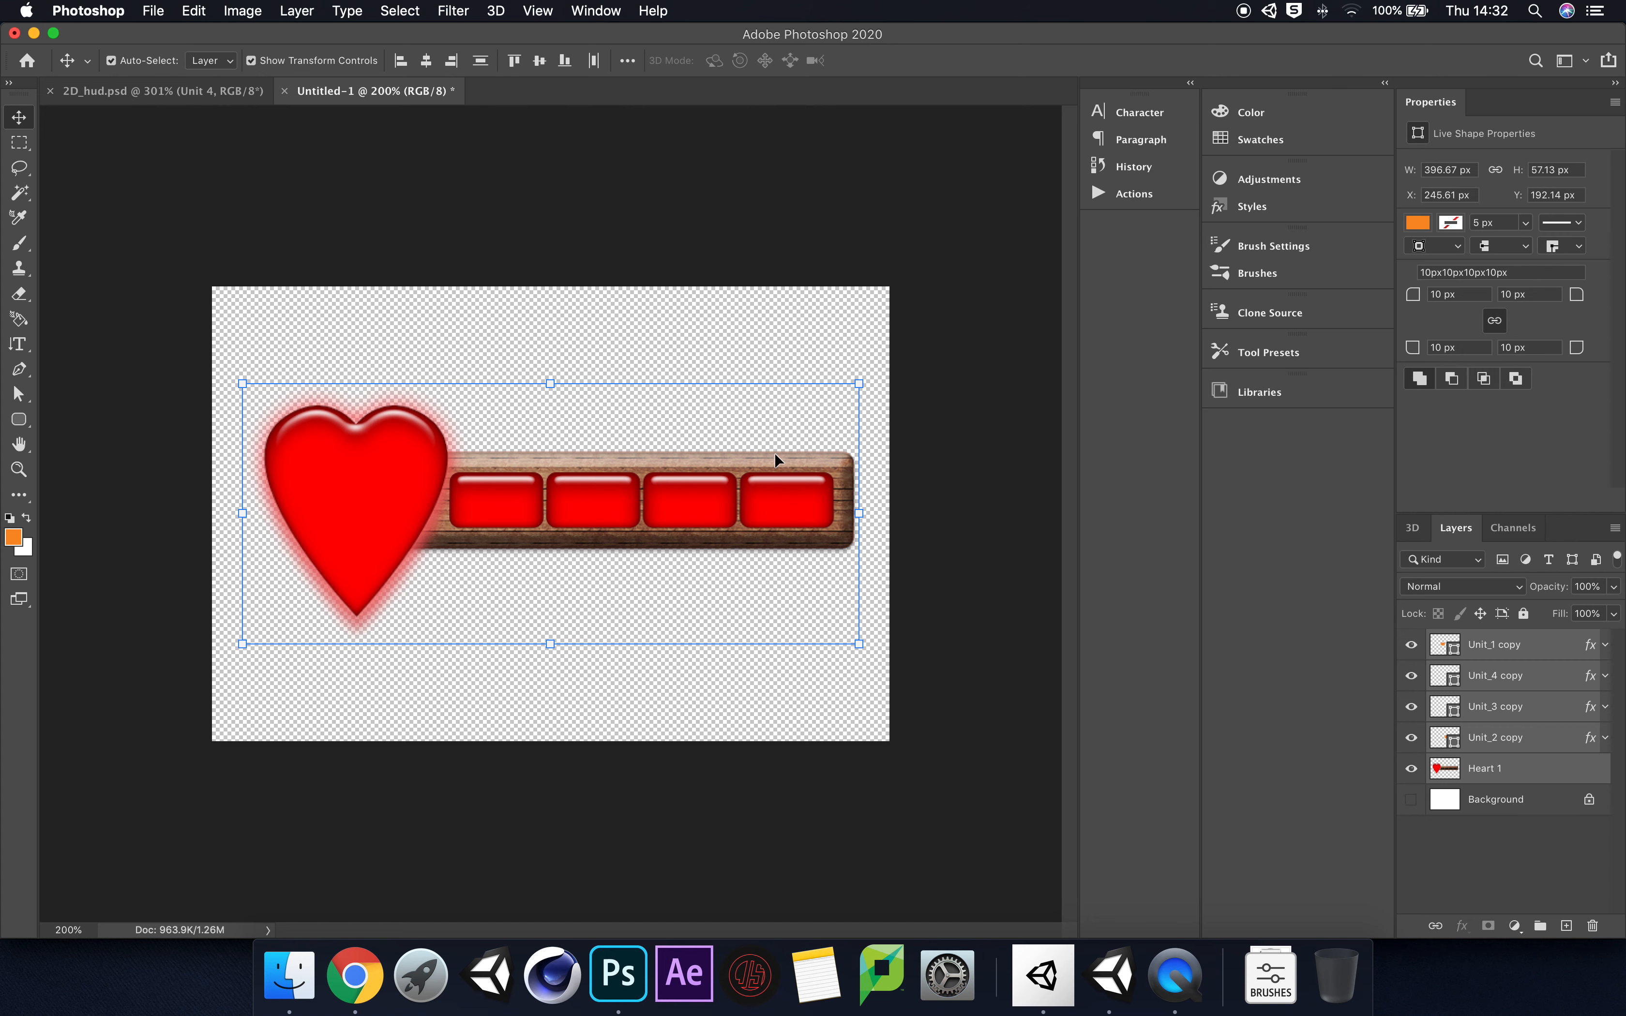
pyautogui.rightClick(1548, 647)
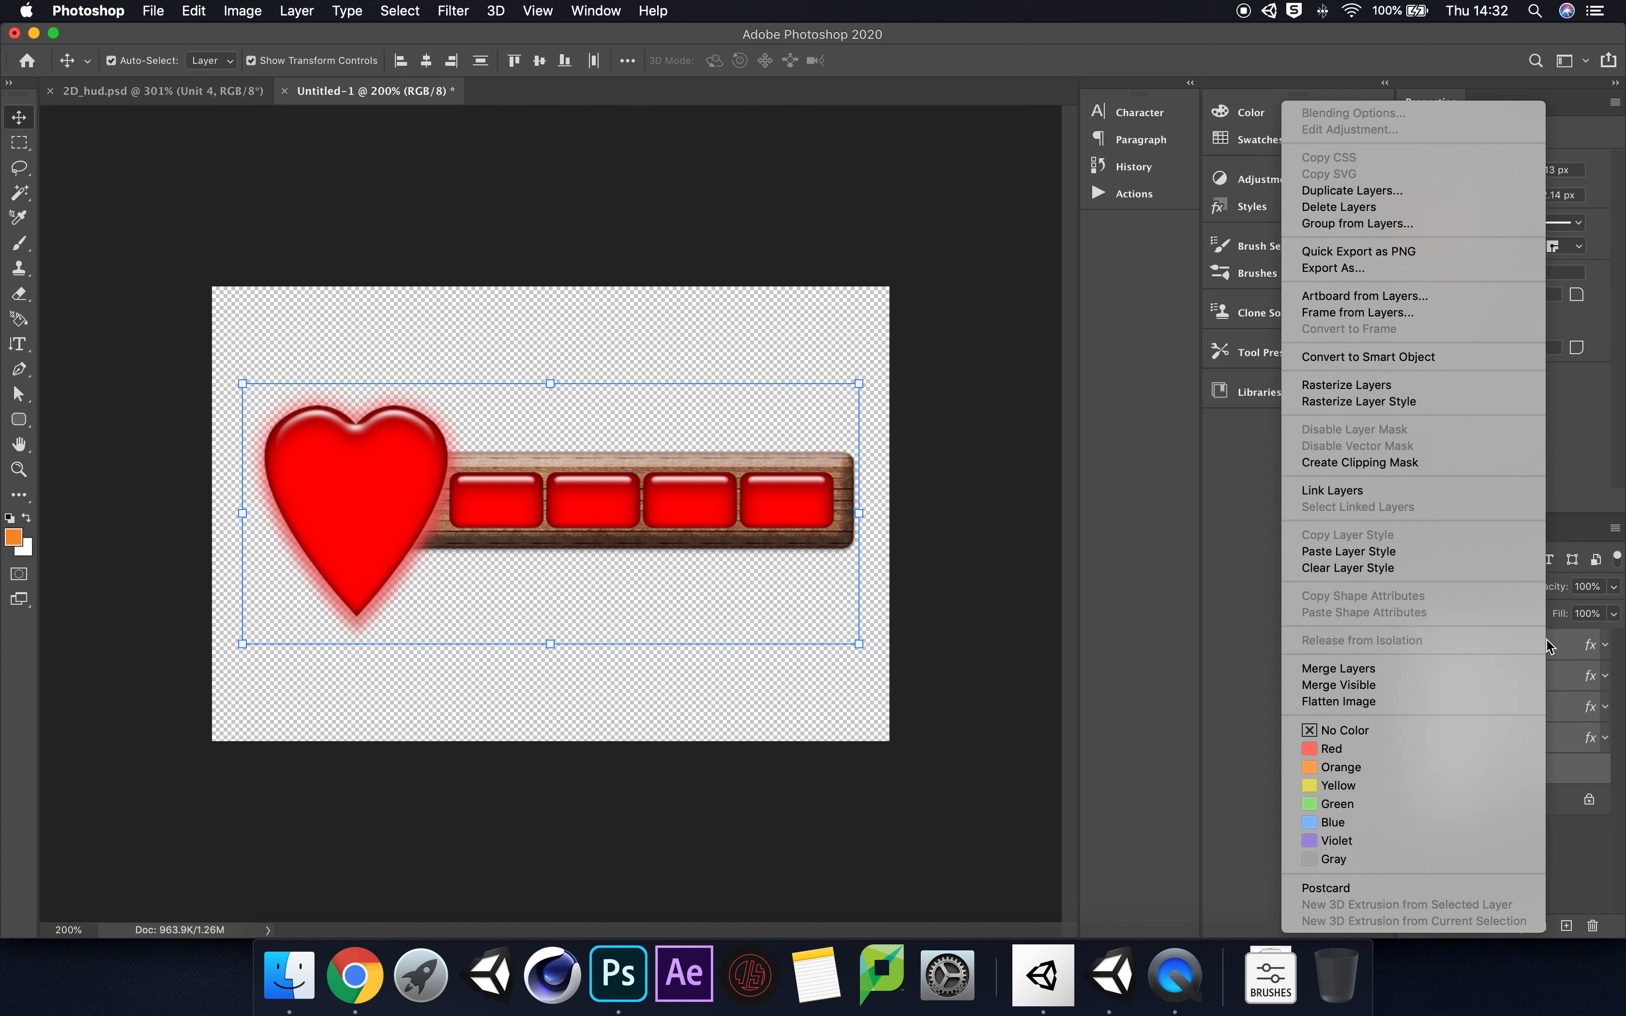
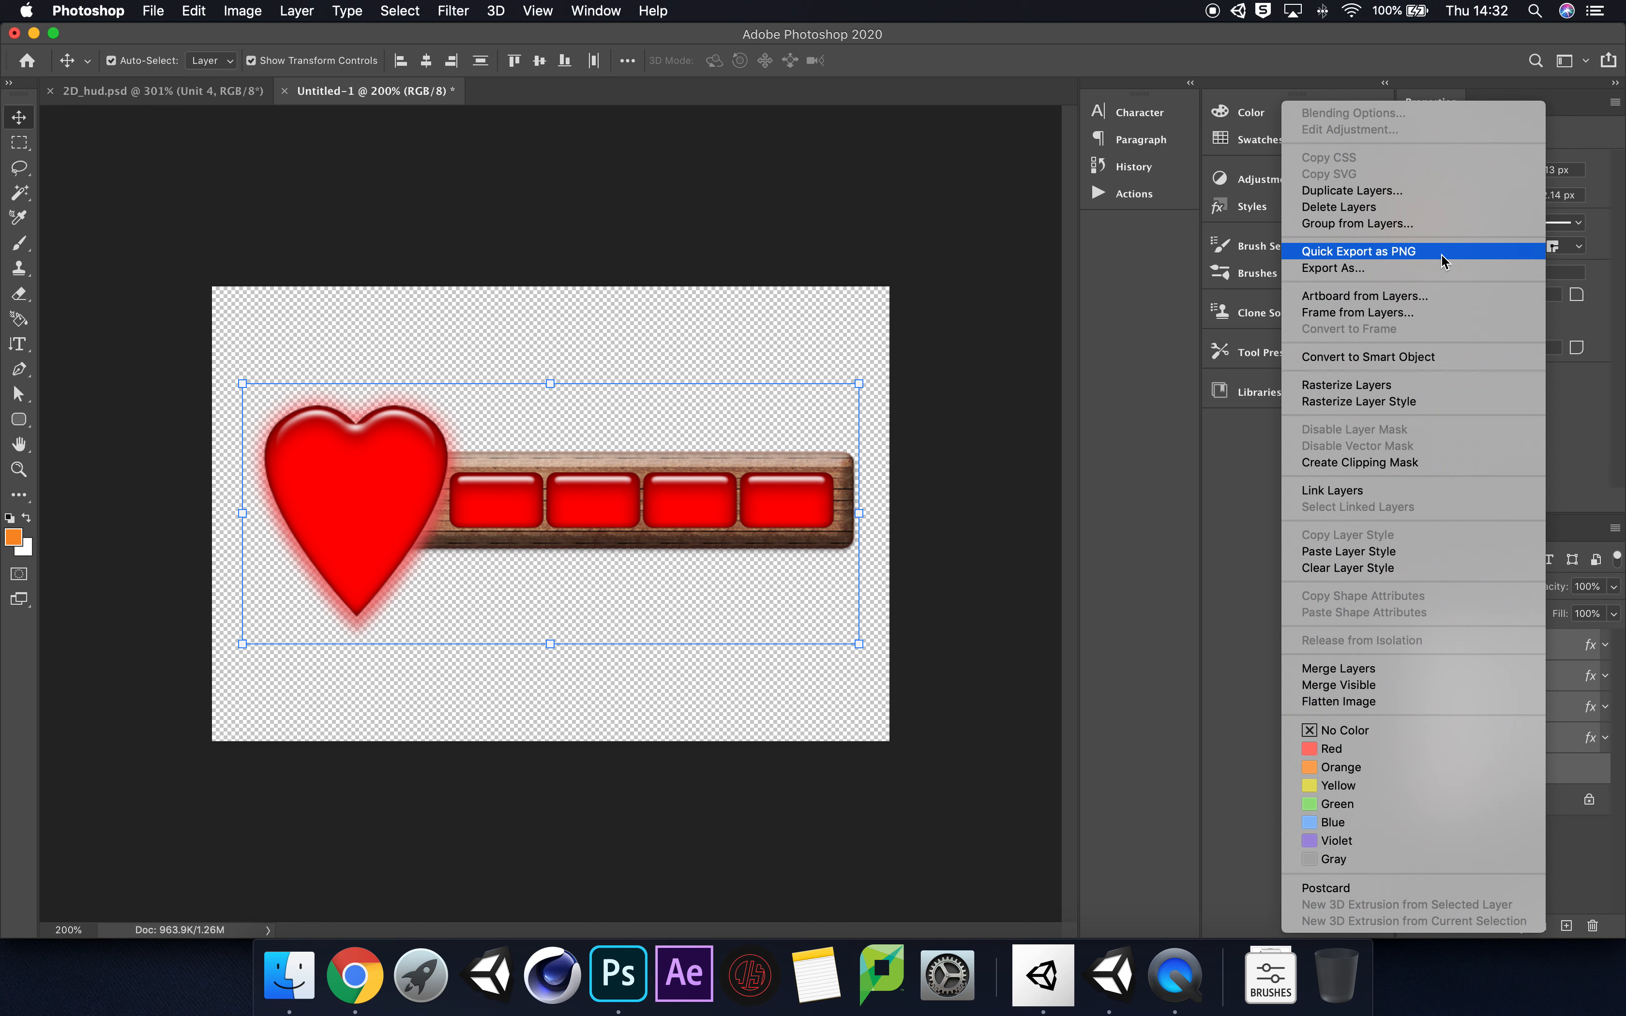
# Step: Dismiss the layer commands, deselect all layers and rename the Heart 1 layer as HUD
pyautogui.click(1255, 543)
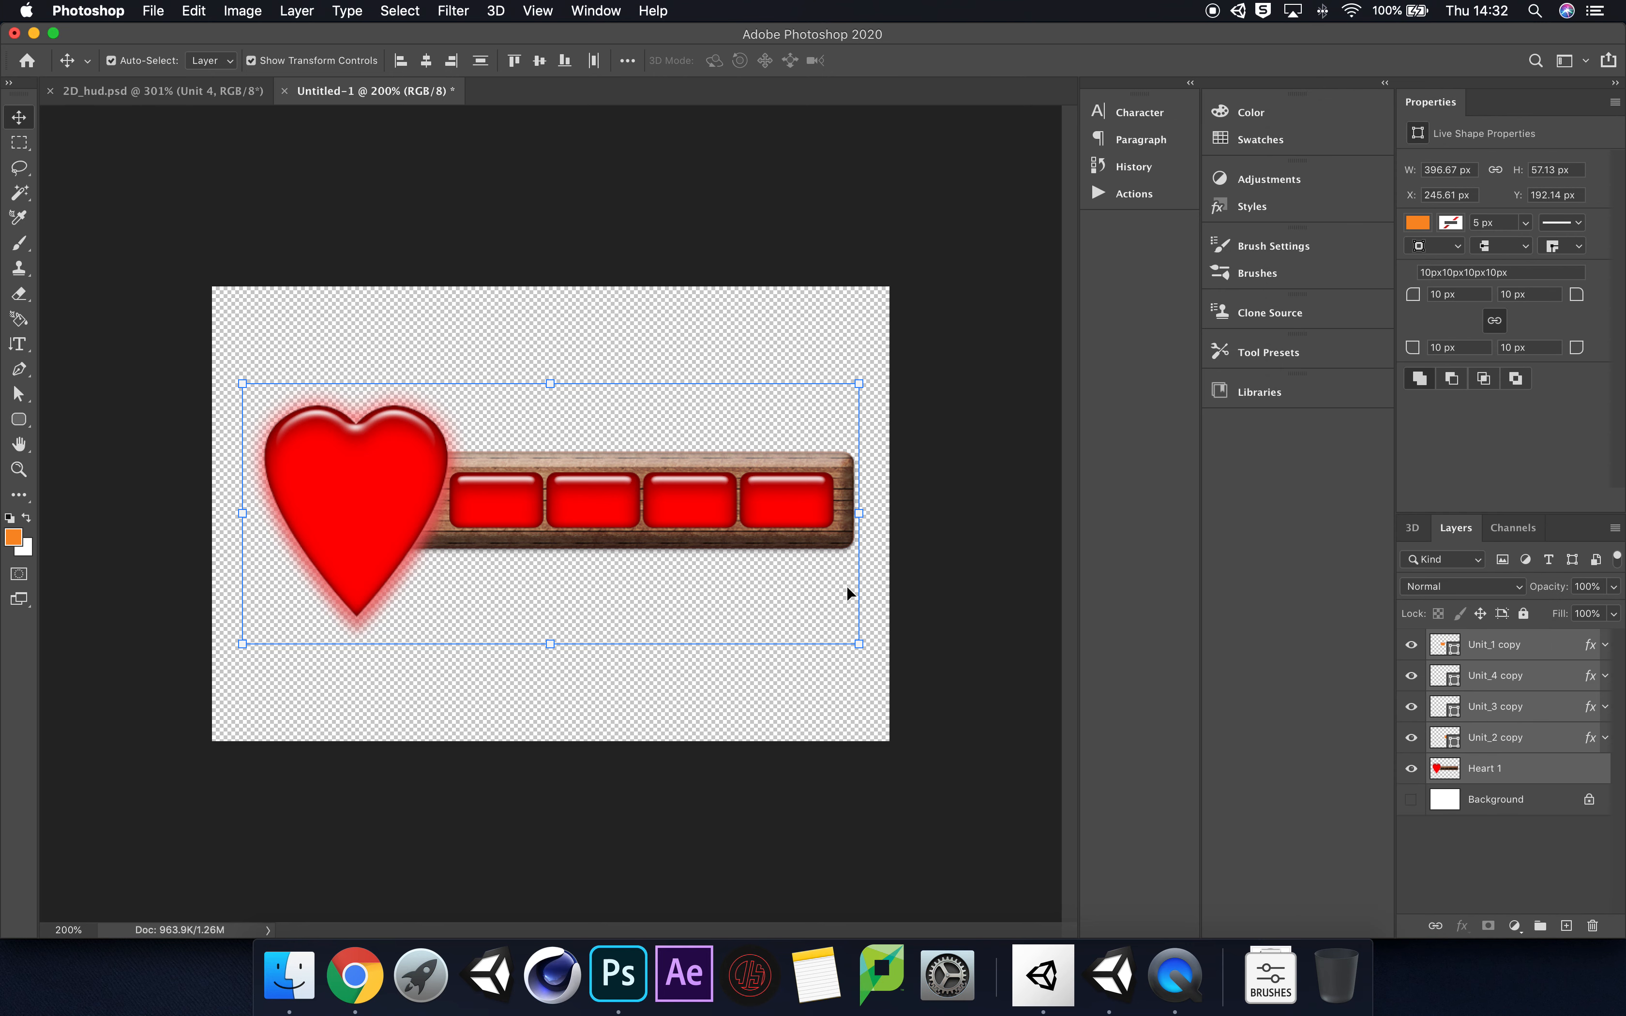
pyautogui.click(1511, 837)
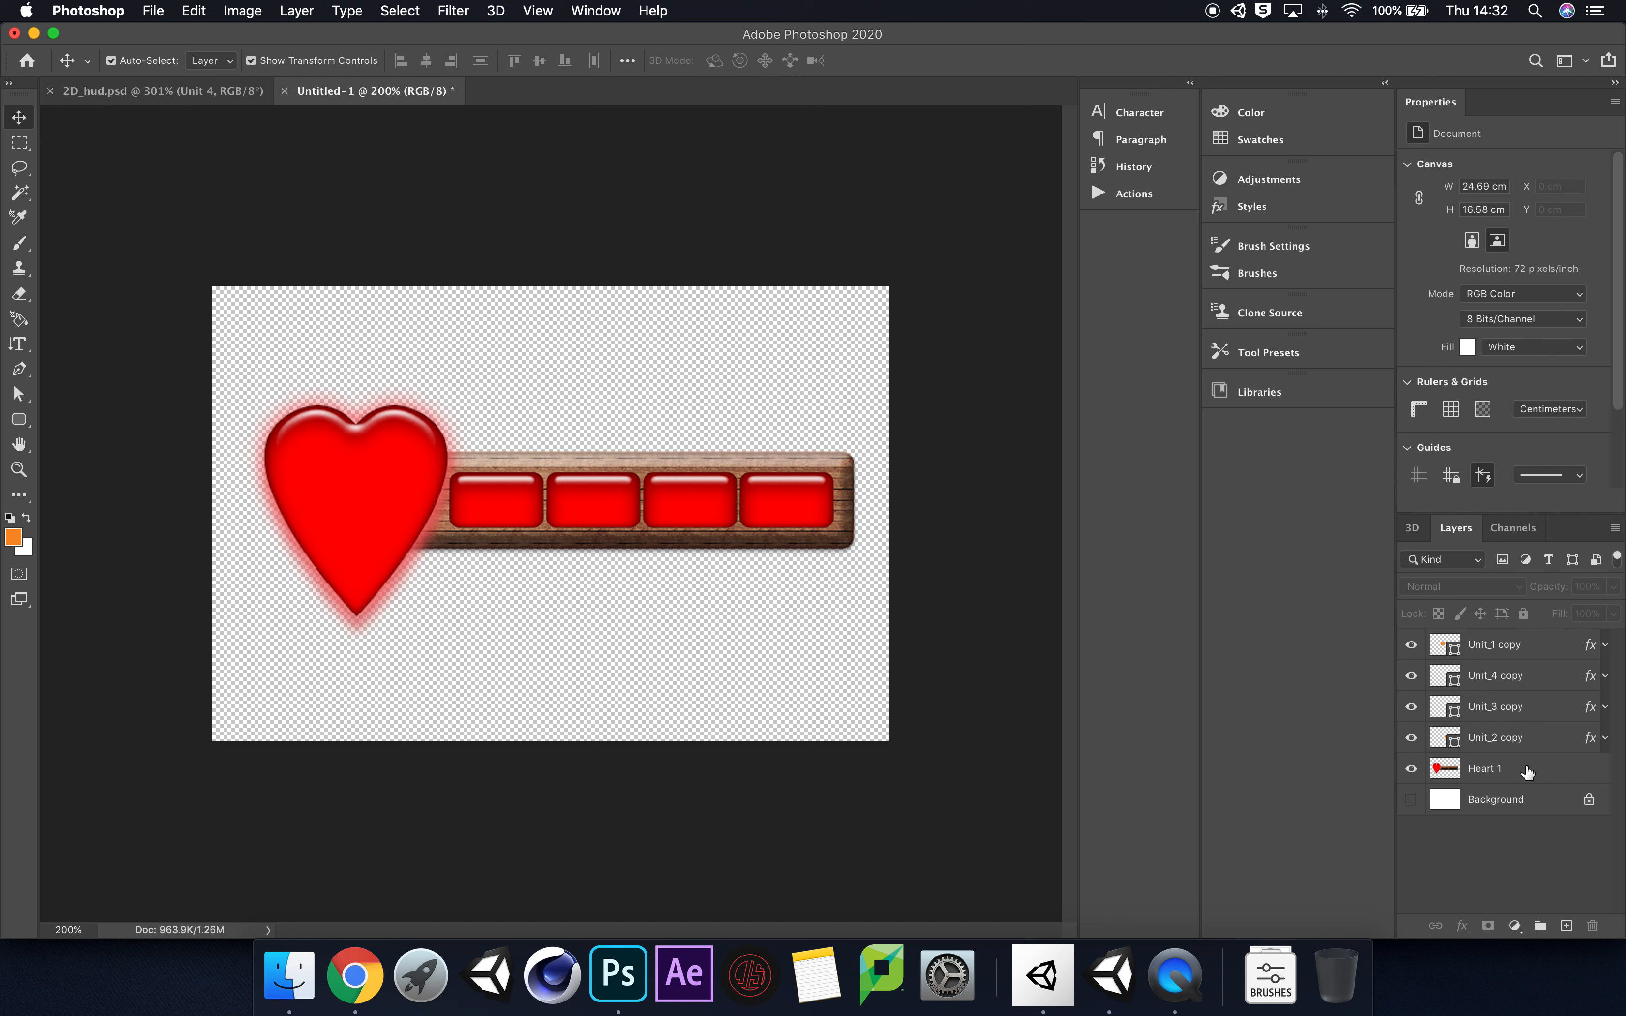
pyautogui.doubleClick(1481, 770)
pyautogui.write('HUD')
pyautogui.press('Return')
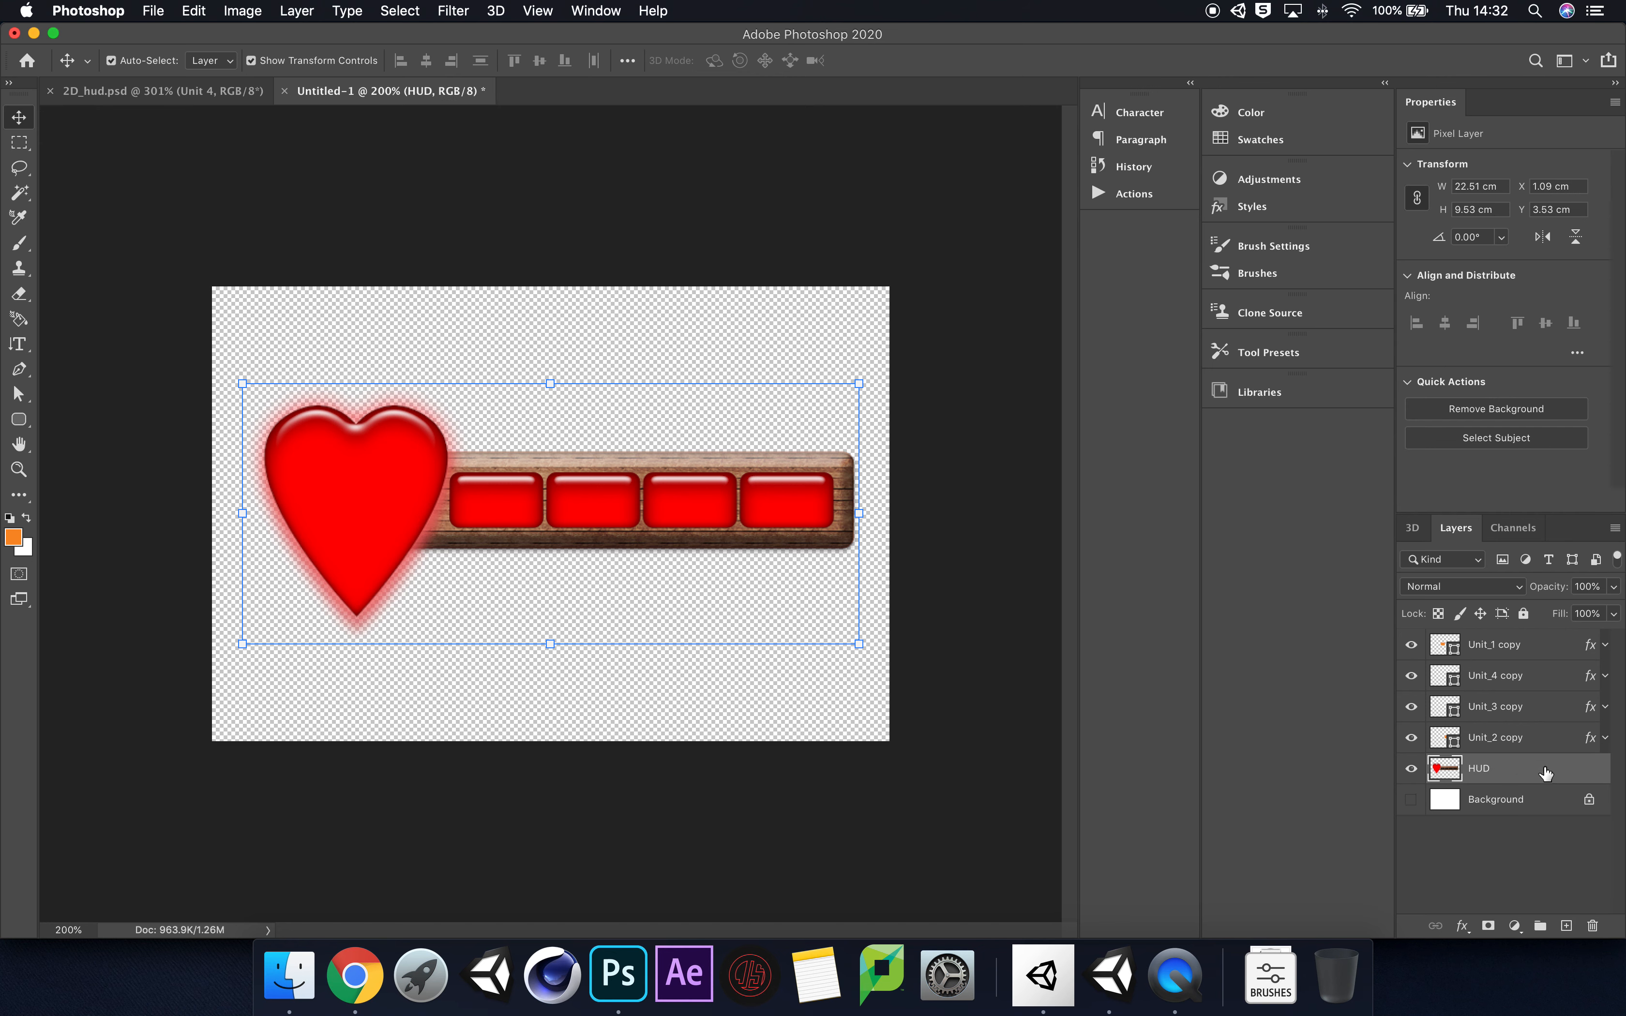
# Step: Go through the layers from Unit_1 copy down to HUD, selecting each one individually
pyautogui.click(1522, 645)
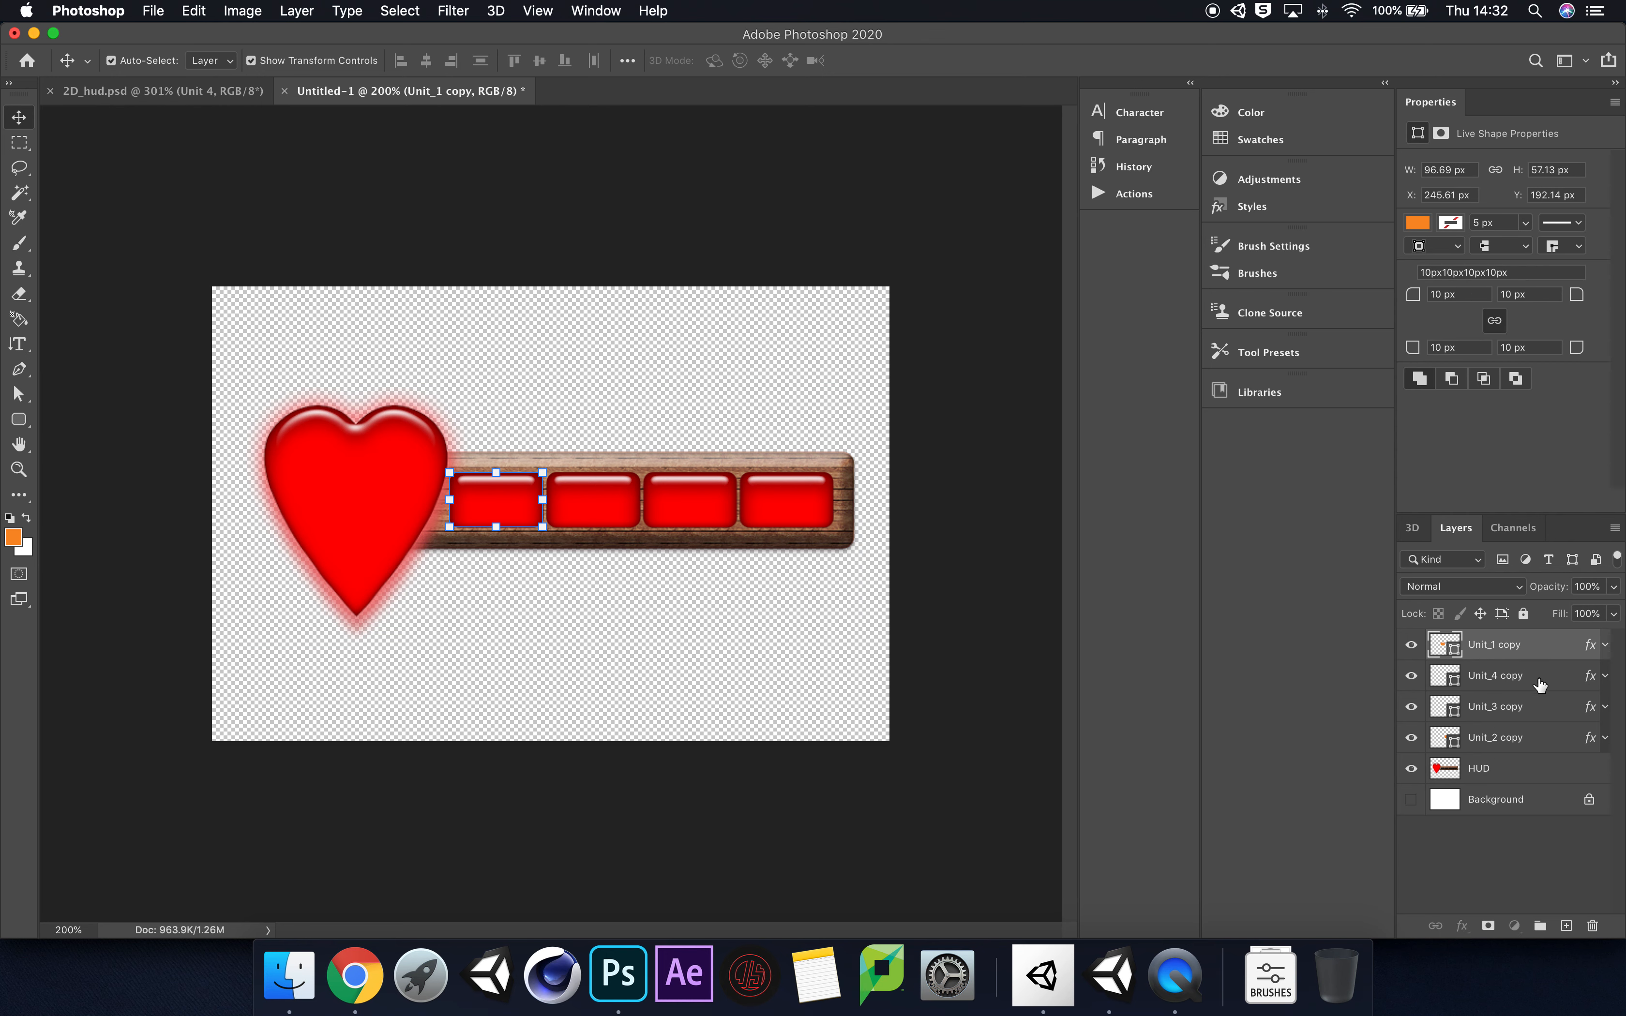
pyautogui.click(1540, 679)
pyautogui.click(1539, 710)
pyautogui.click(1540, 737)
pyautogui.click(1541, 771)
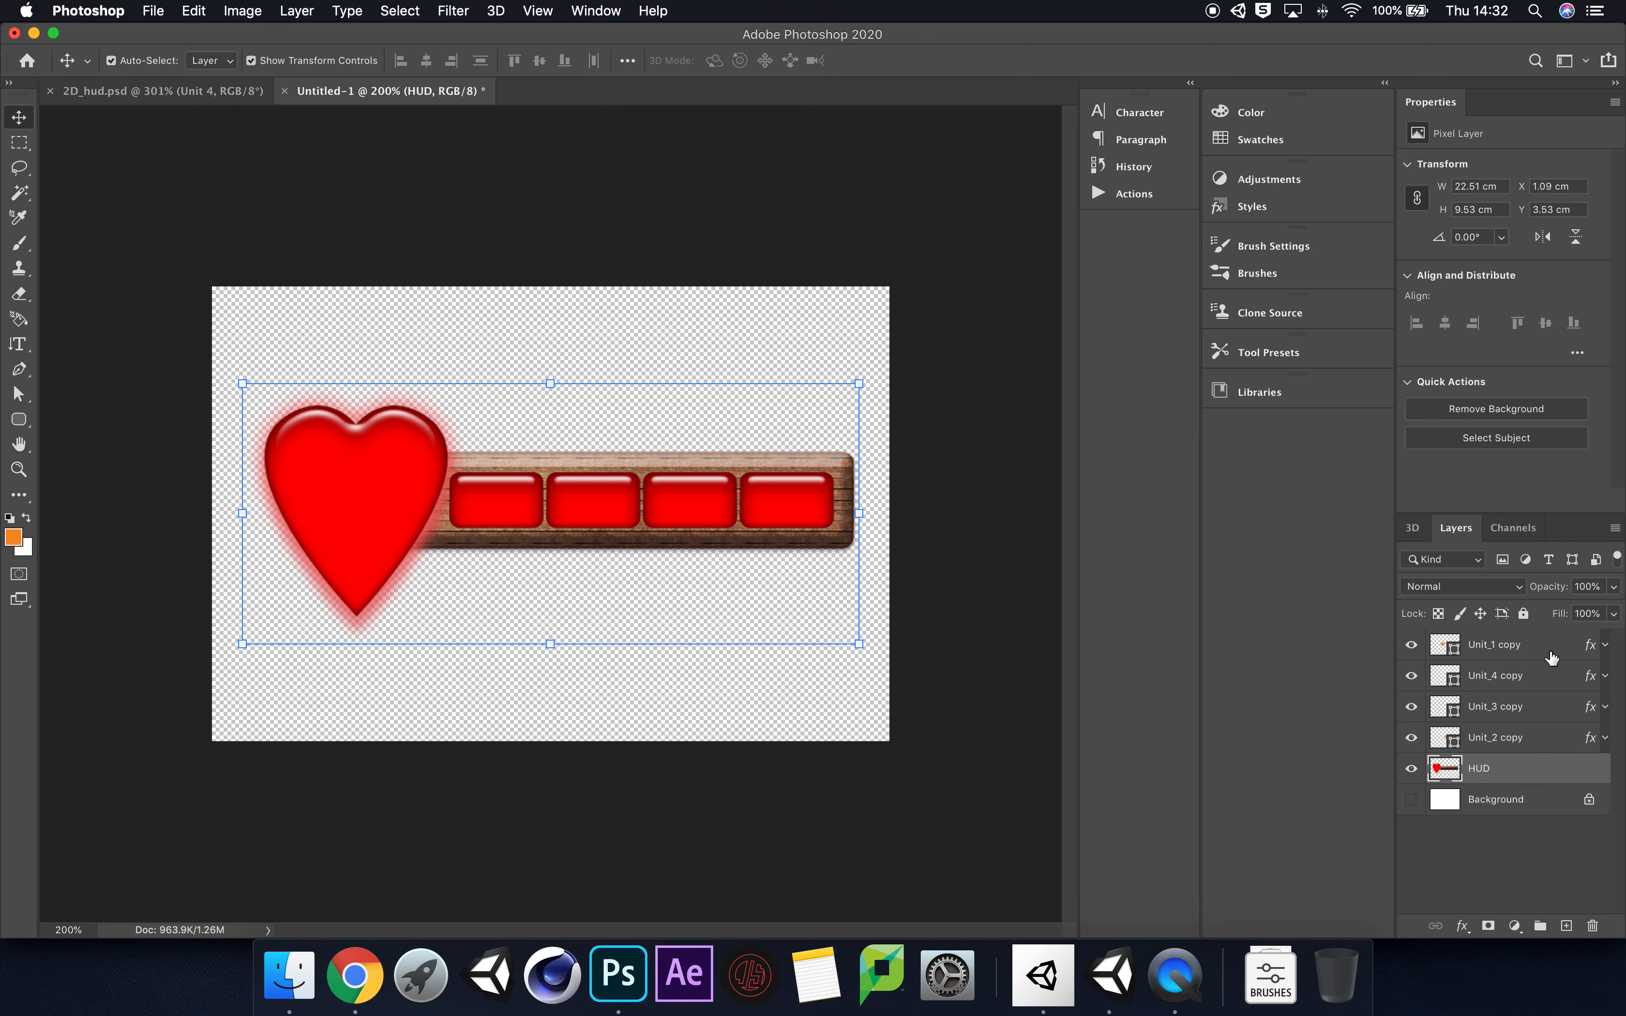
# Step: Select the four Unit copy layers together with HUD, try Quick Export as PNG, and deselect the layers
pyautogui.click(1544, 650)
pyautogui.keyDown('shift'); pyautogui.click(1539, 771); pyautogui.keyUp('shift')
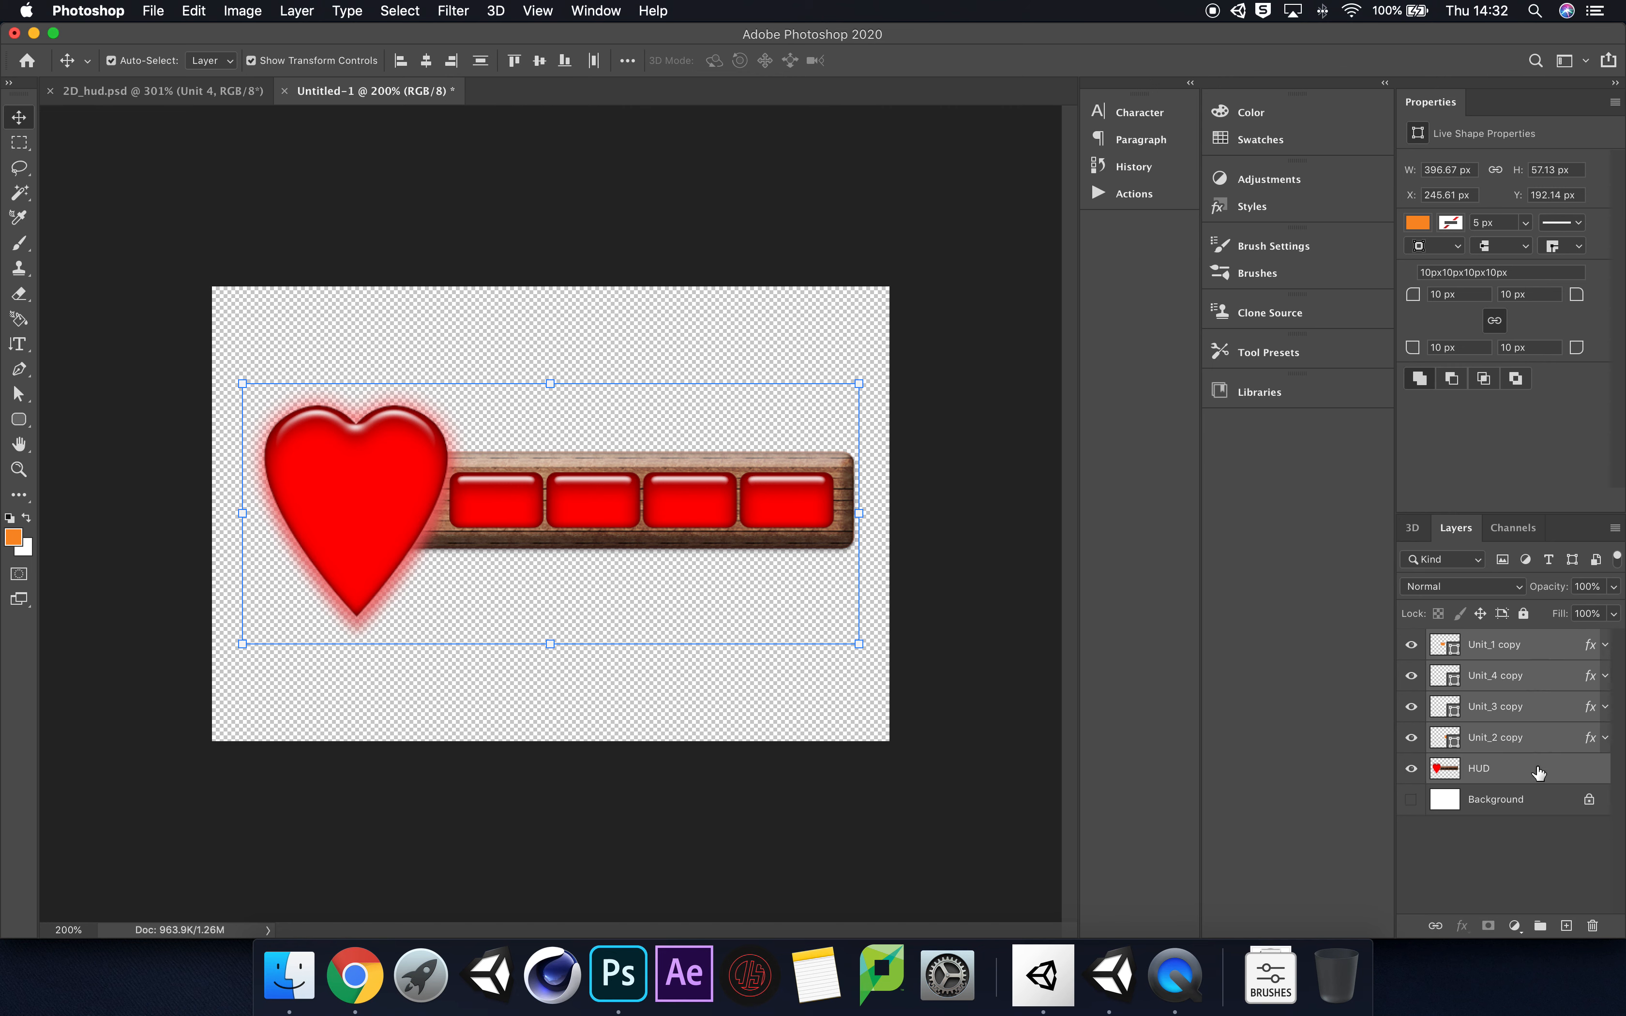
pyautogui.rightClick(1536, 652)
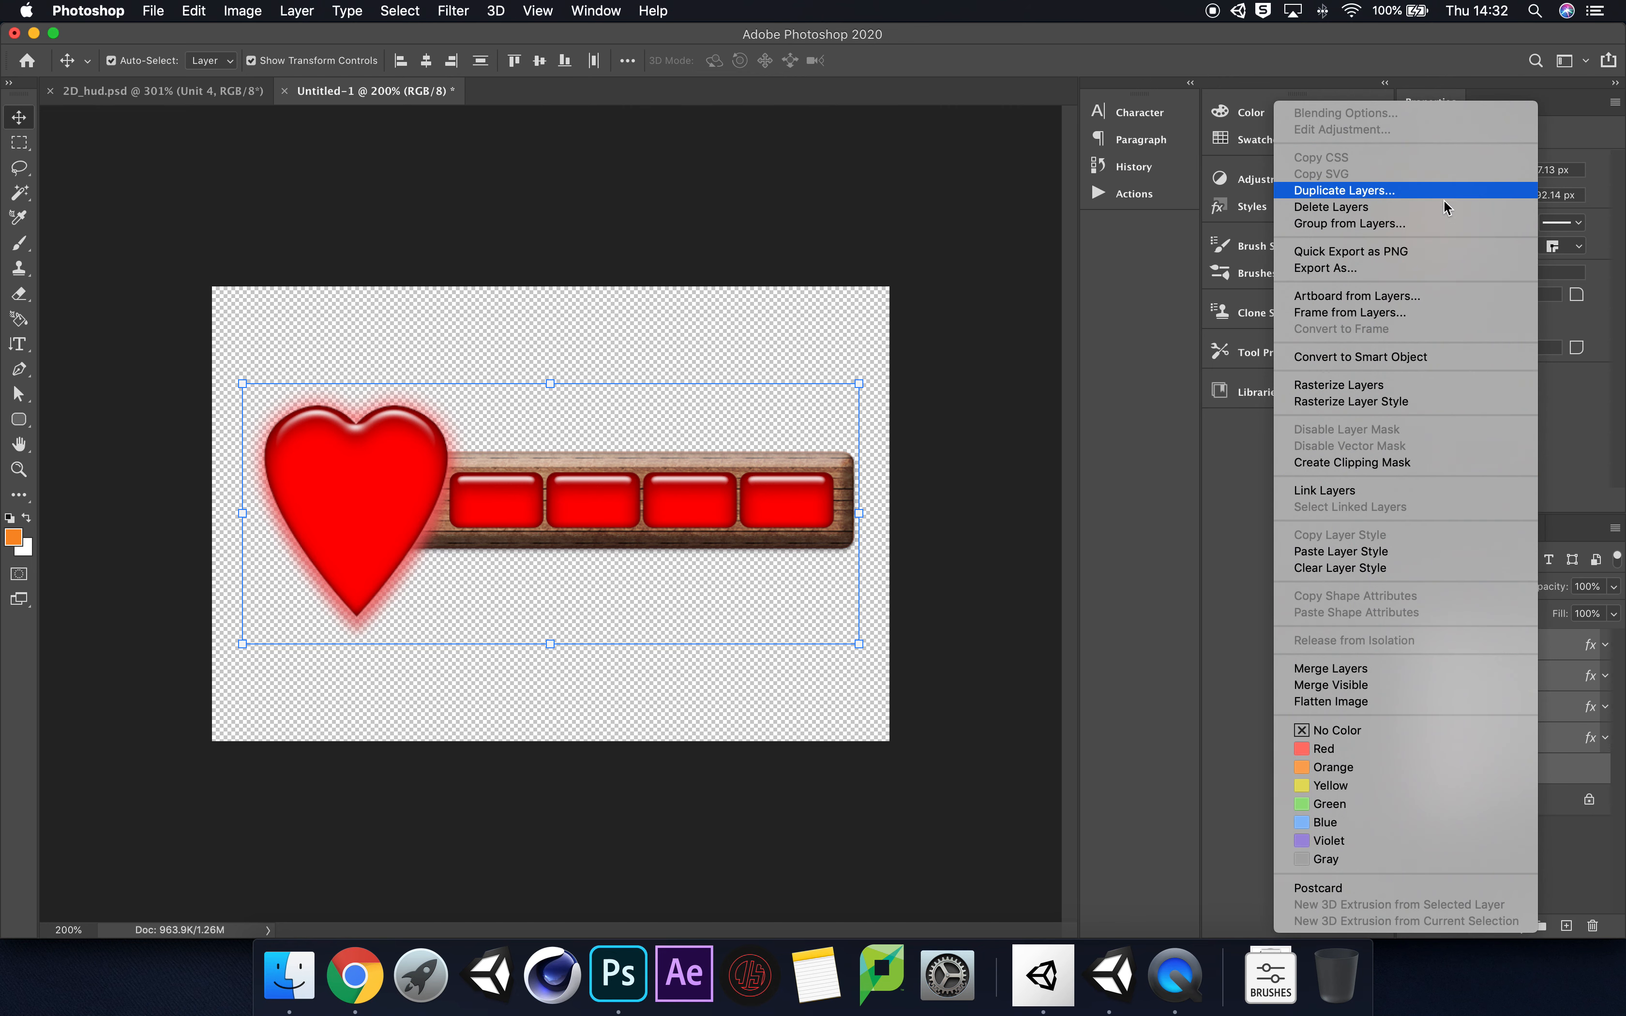
pyautogui.click(1431, 250)
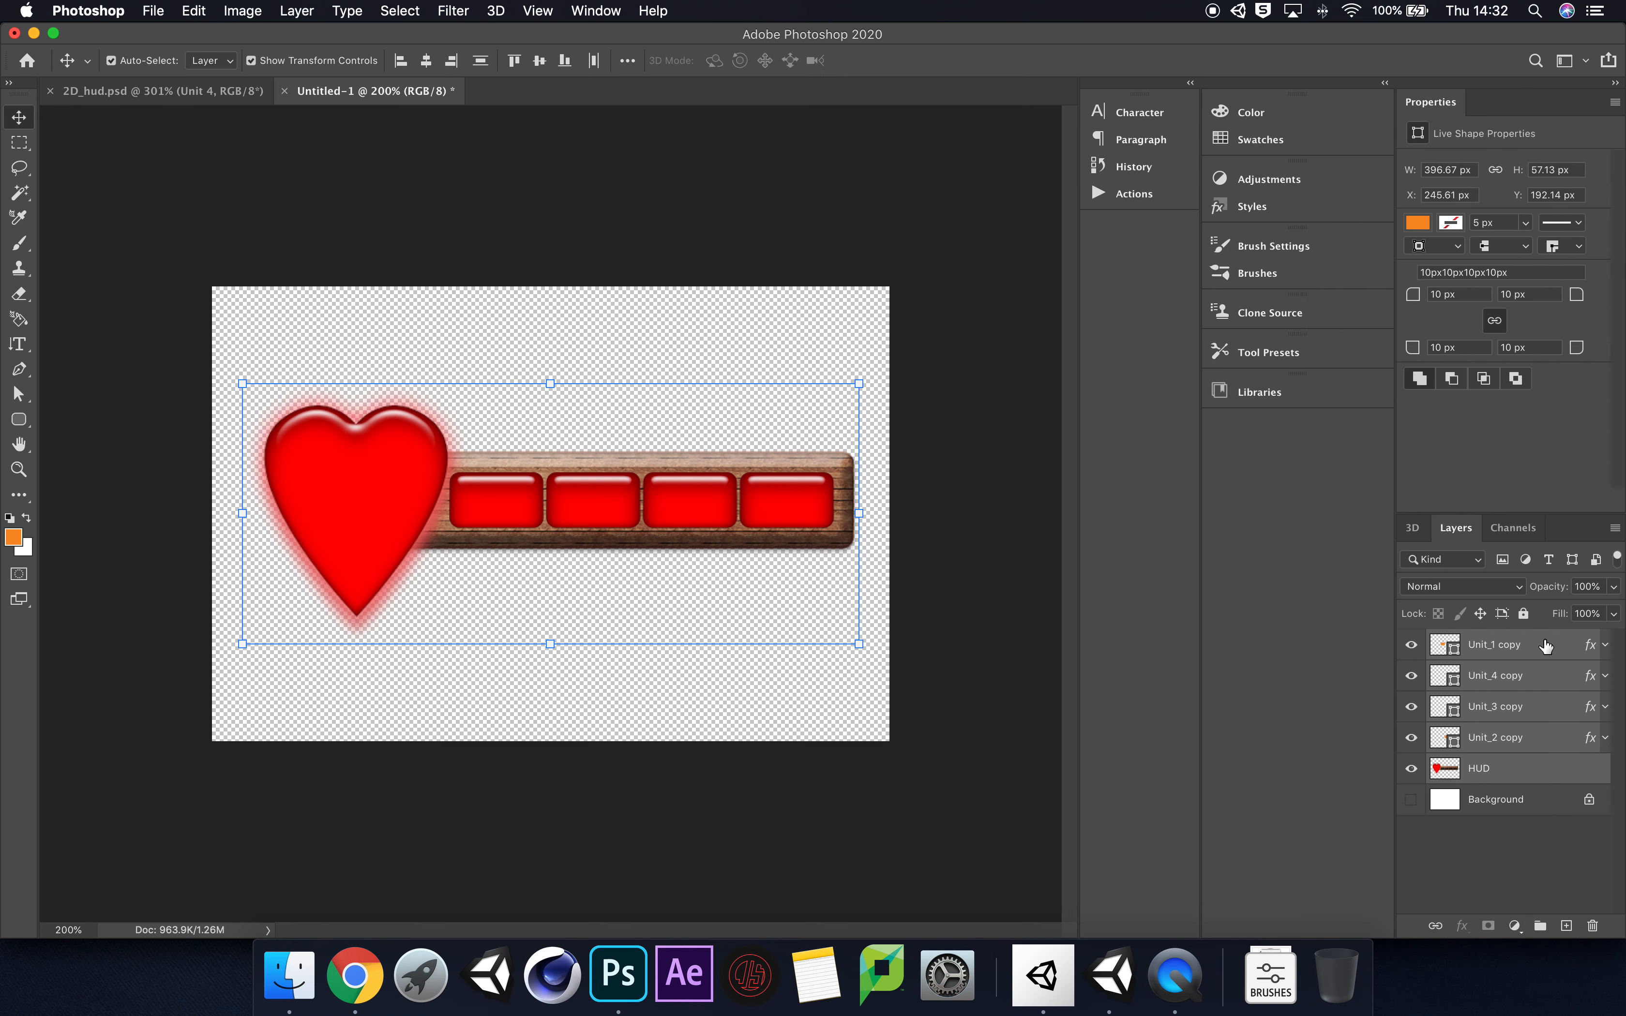
pyautogui.click(1558, 868)
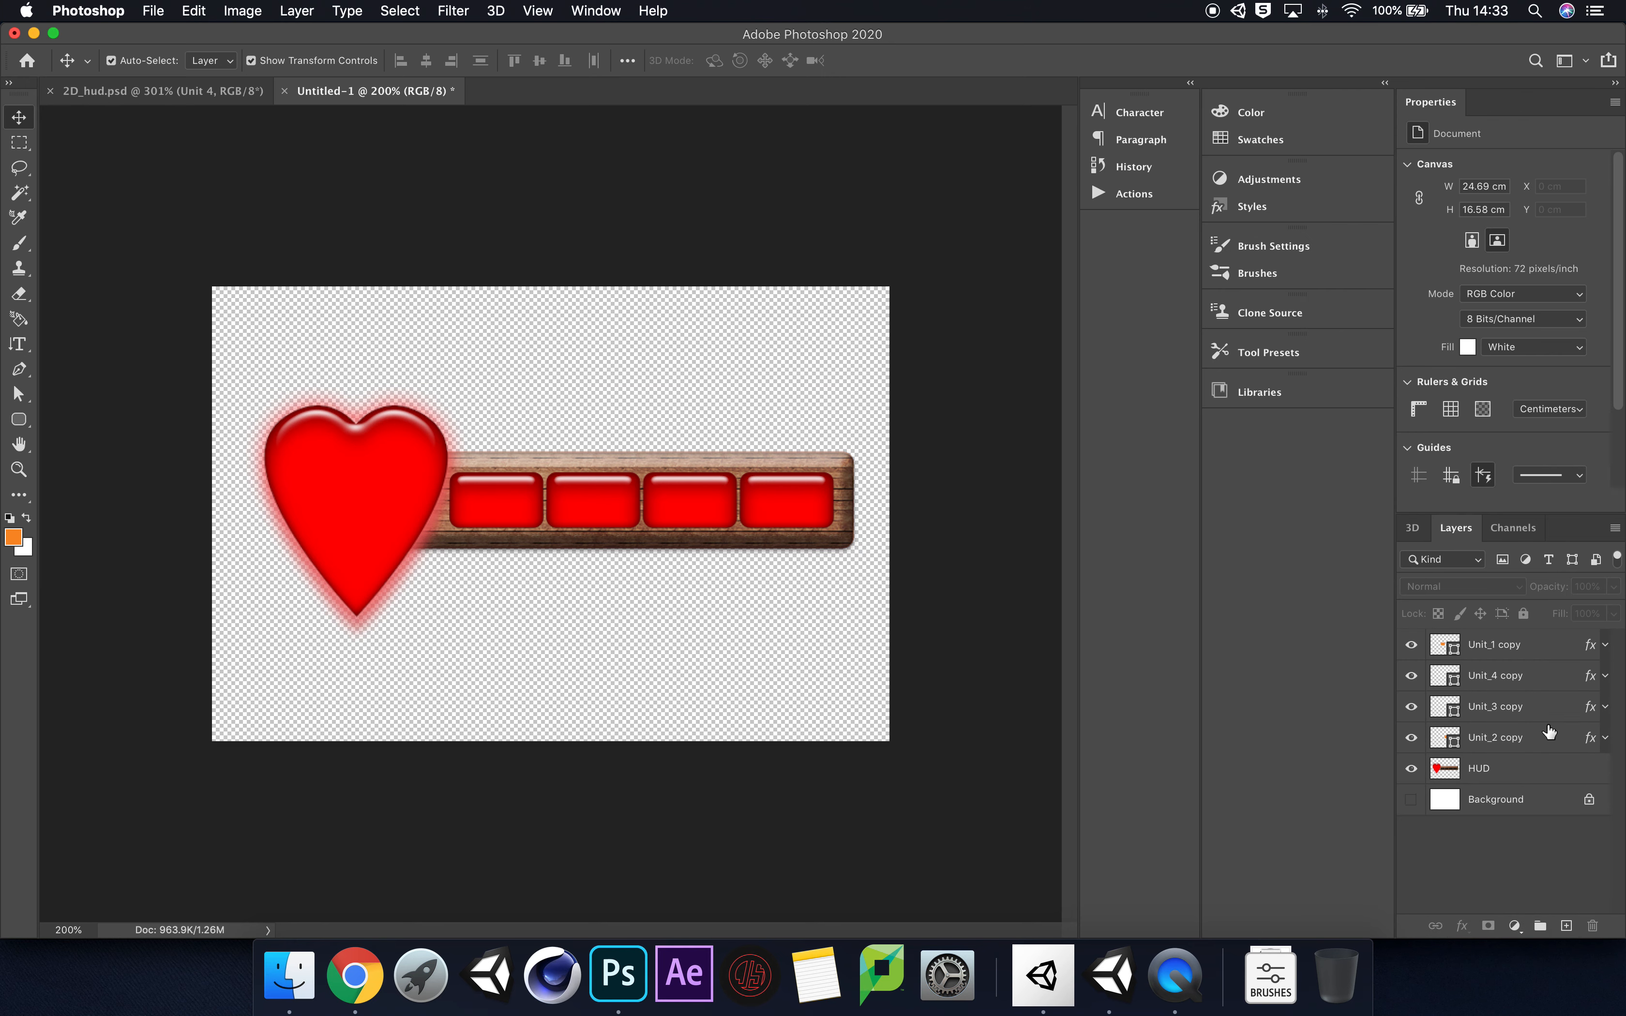
# Step: Start saving a copy of the document on the computer with PNG as the format, and cancel the save
pyautogui.click(151, 12)
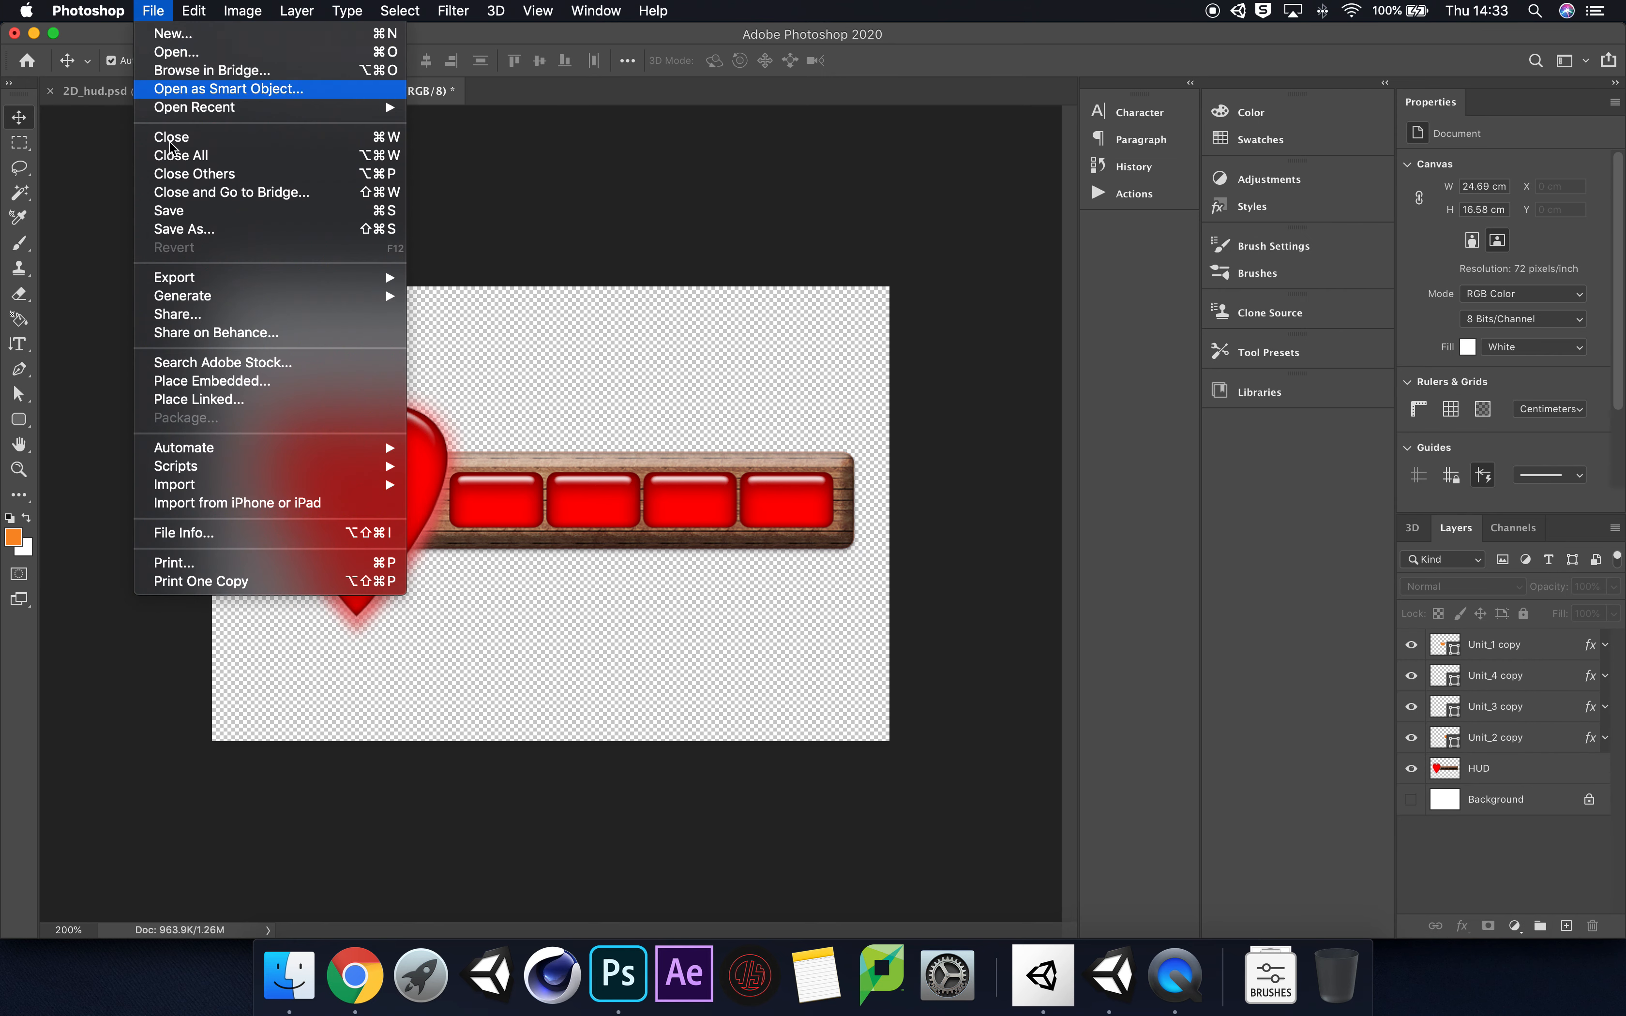
pyautogui.click(222, 234)
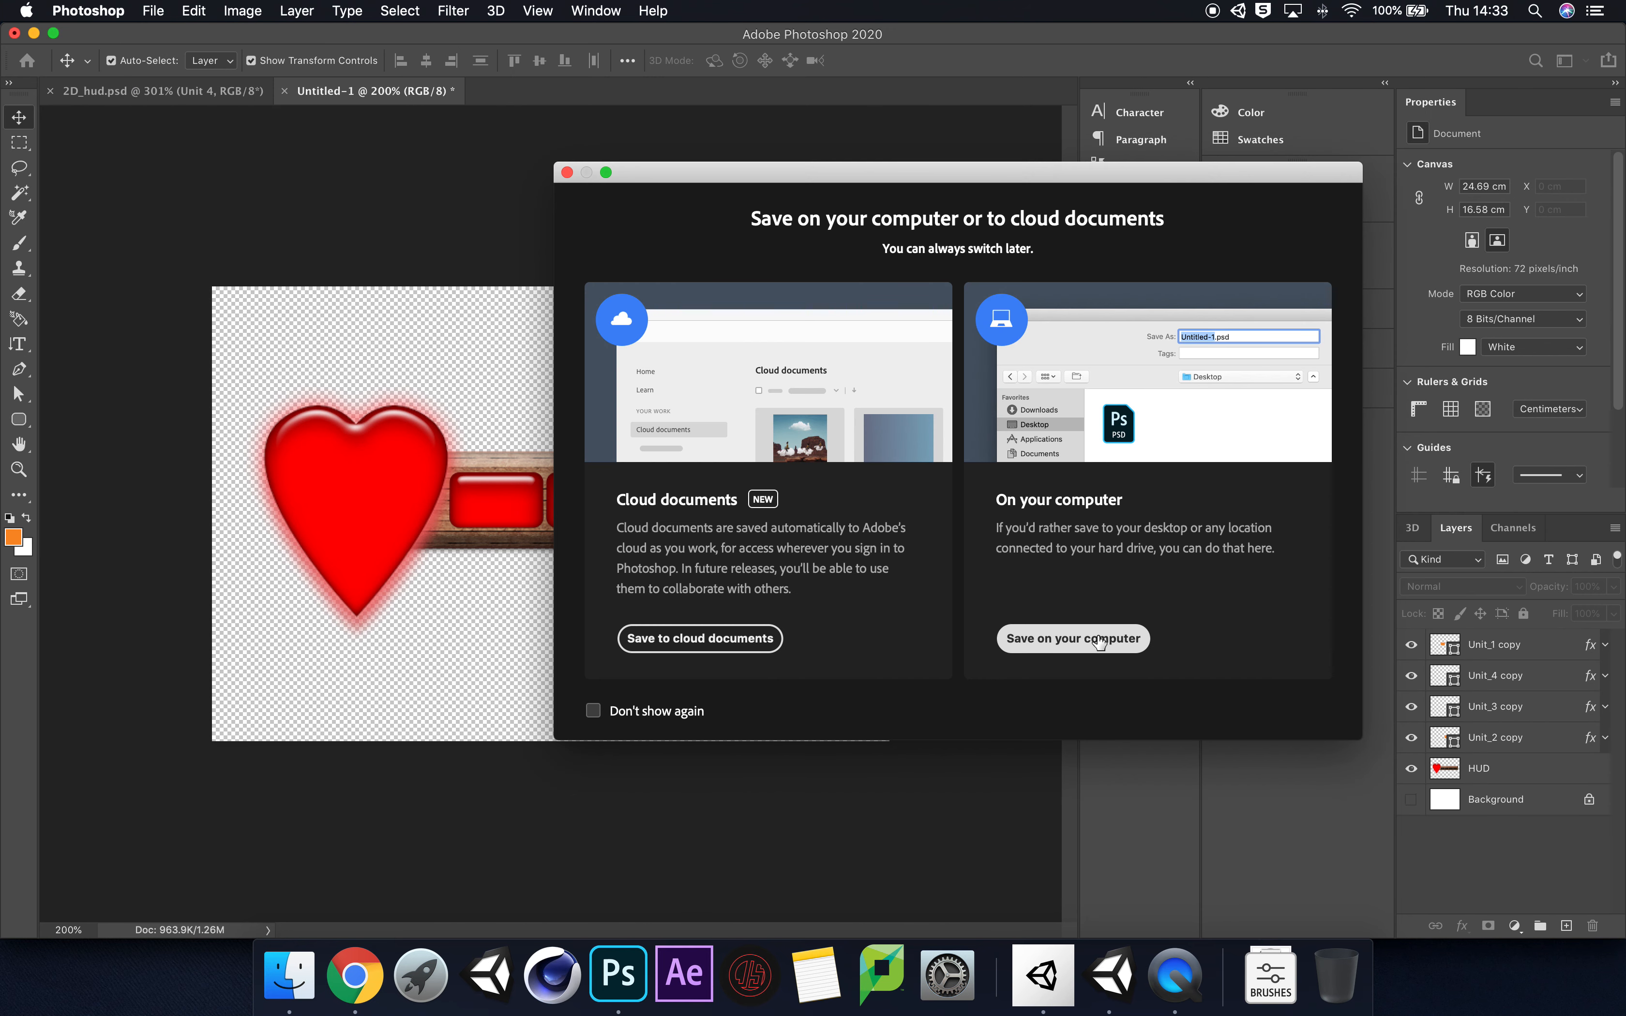
pyautogui.click(779, 639)
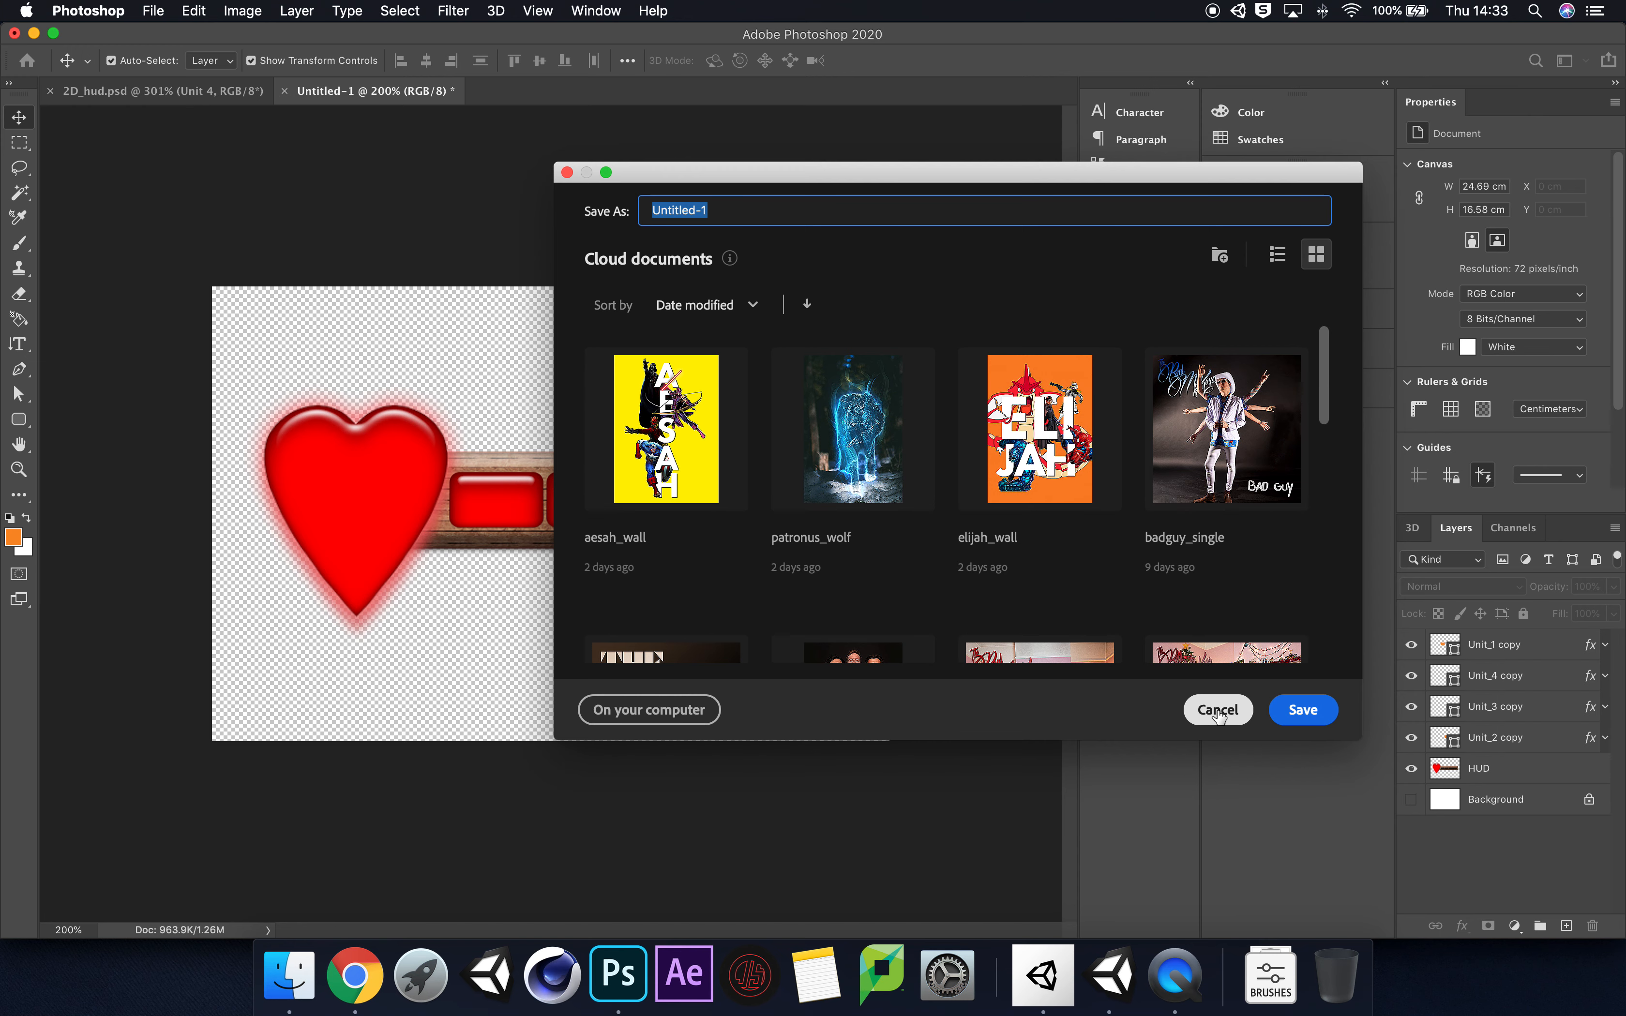
pyautogui.click(657, 707)
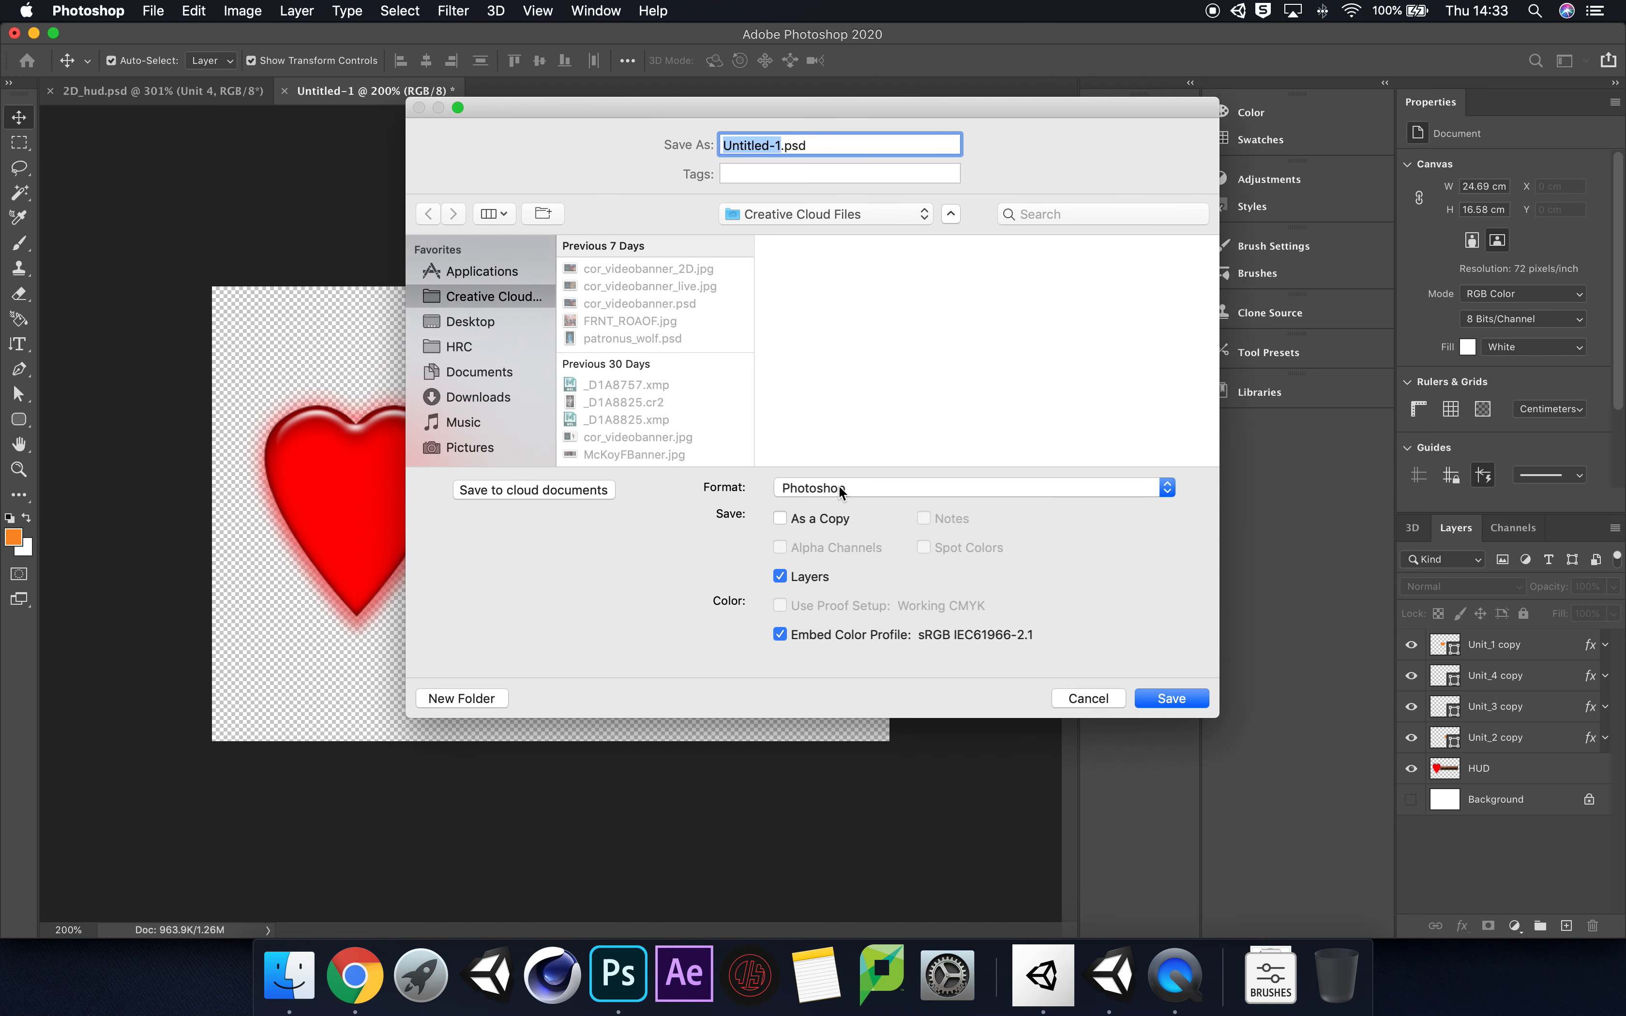
pyautogui.click(839, 487)
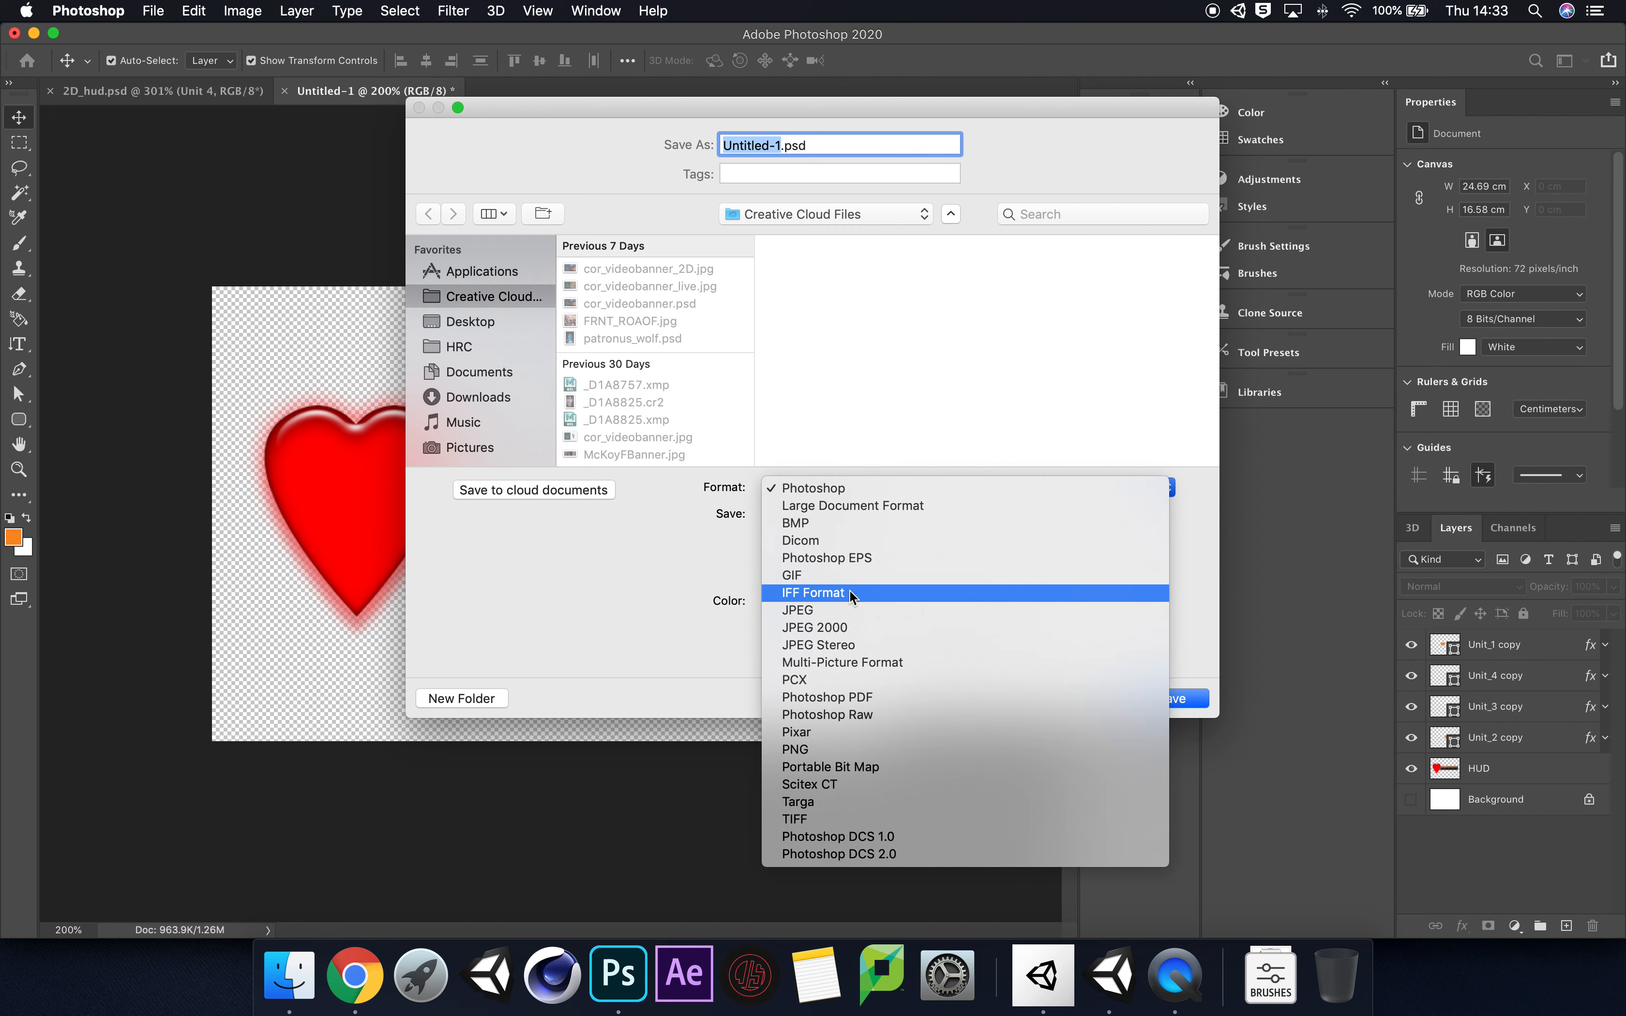
pyautogui.click(830, 749)
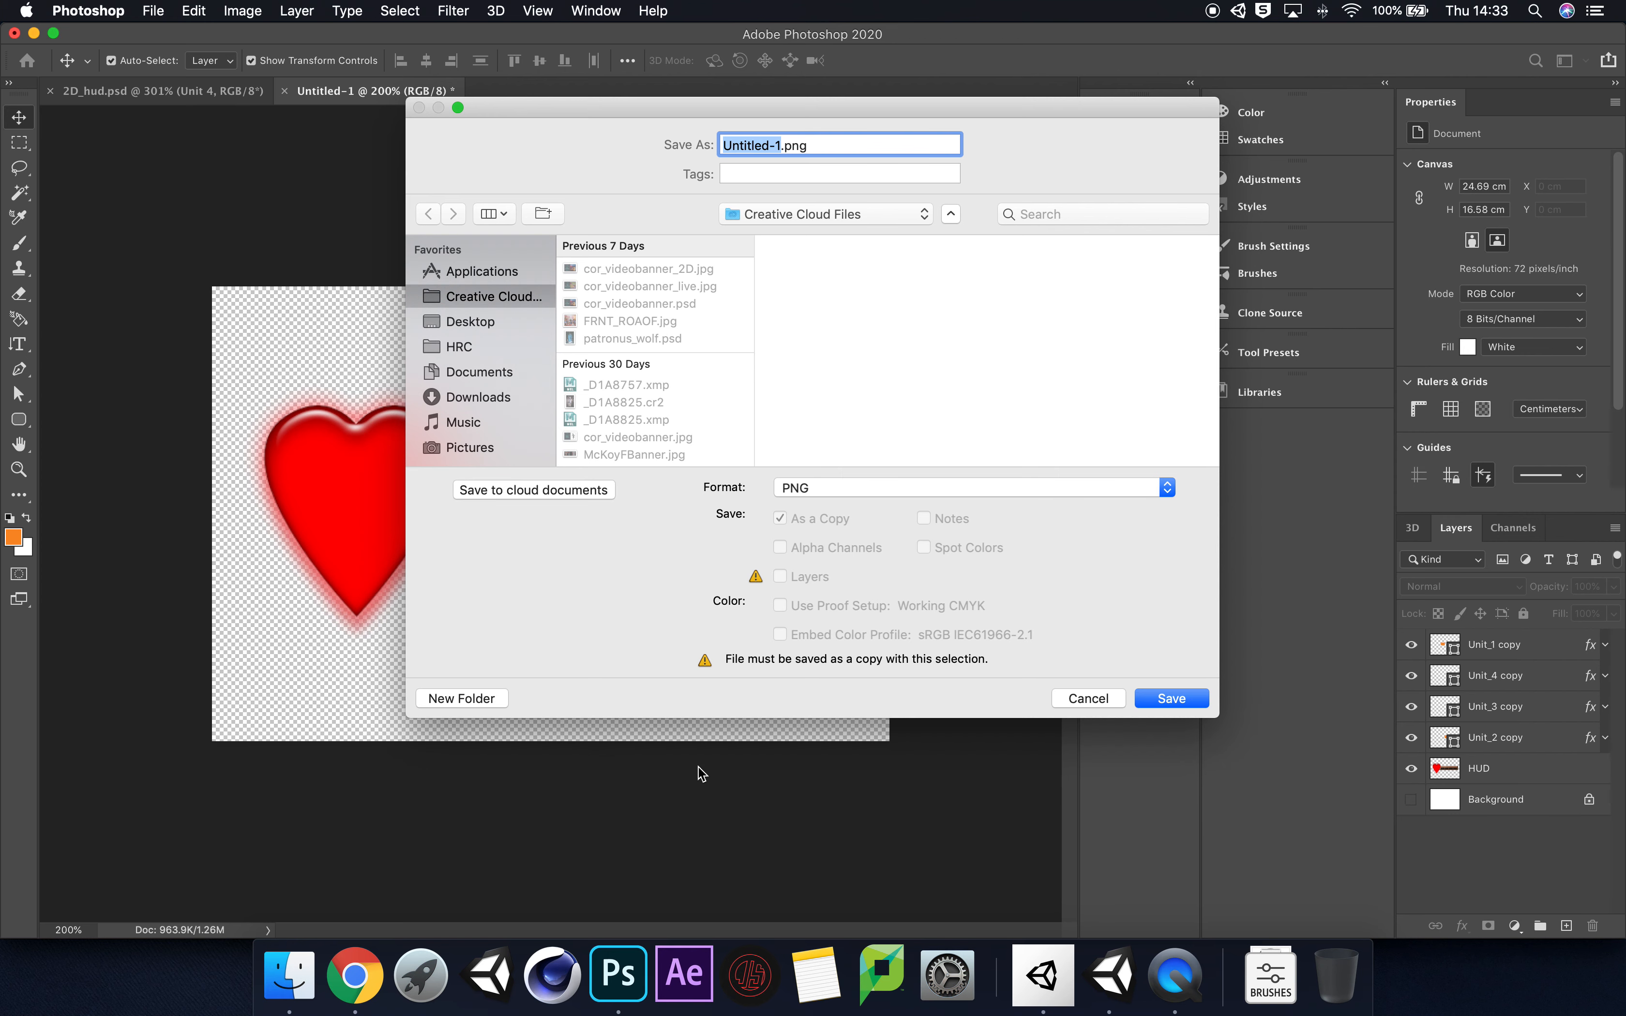
pyautogui.click(1109, 698)
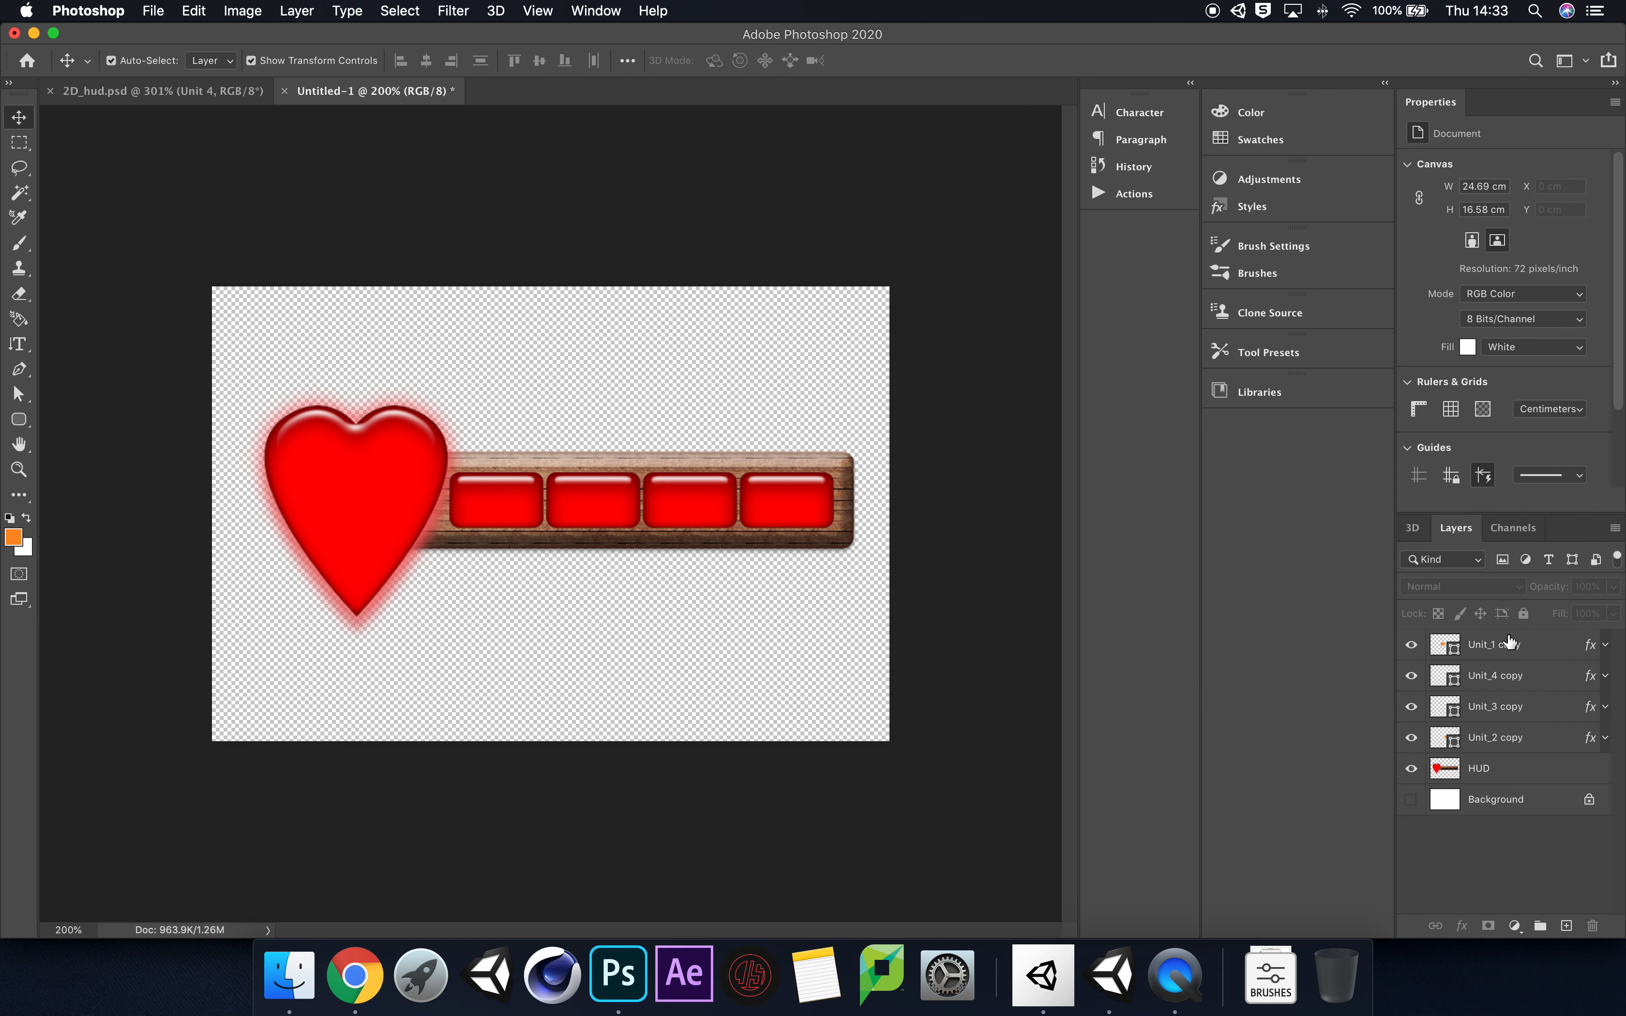
# Step: Select the four Unit copy layers with HUD, review the layer commands for exporting them, and deselect everything
pyautogui.click(1540, 650)
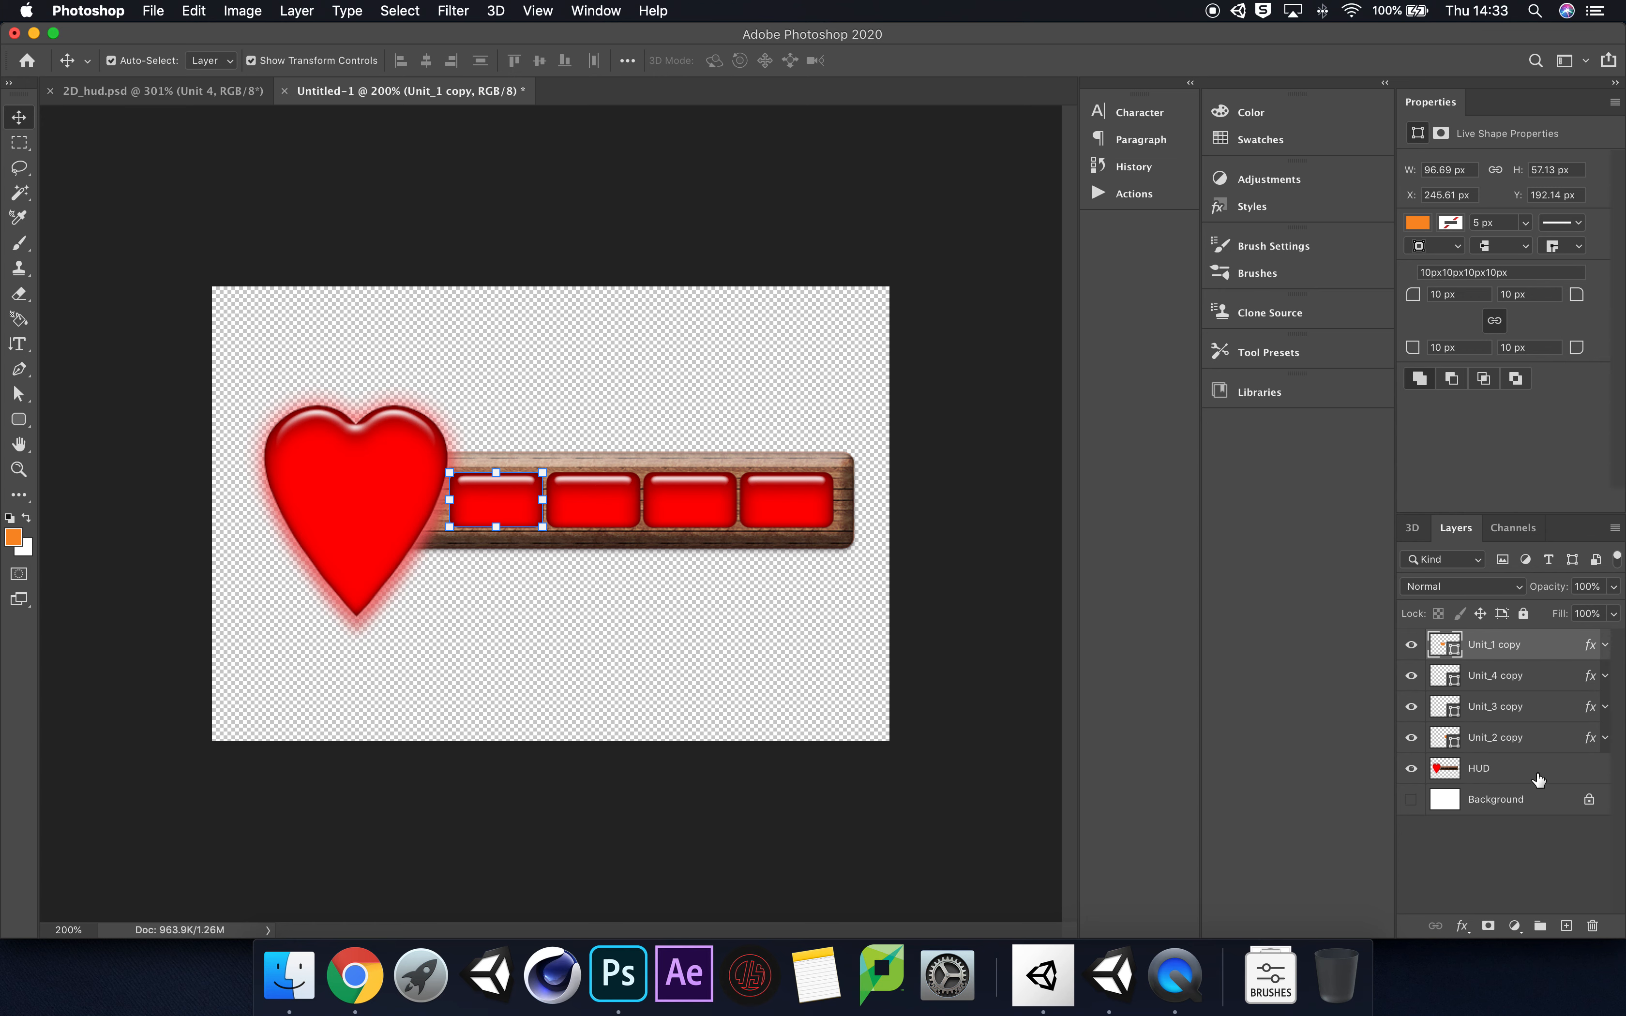
pyautogui.keyDown('shift'); pyautogui.click(1537, 779); pyautogui.keyUp('shift')
pyautogui.rightClick(1551, 769)
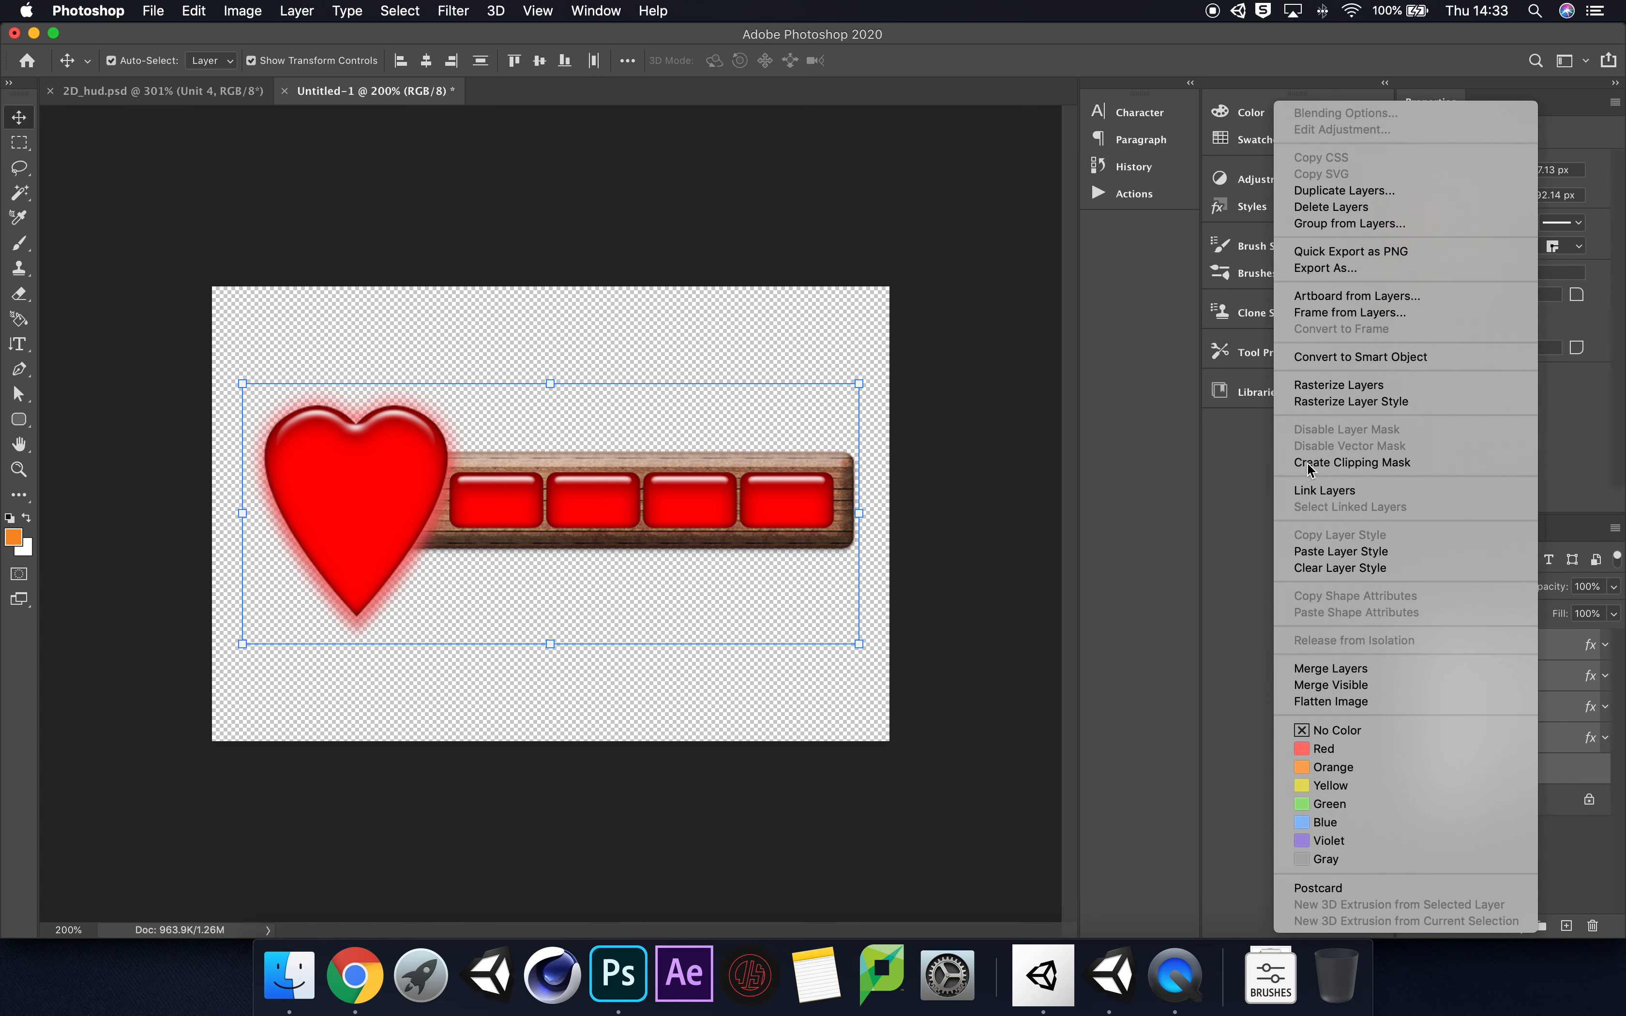
pyautogui.click(1230, 601)
pyautogui.click(1564, 868)
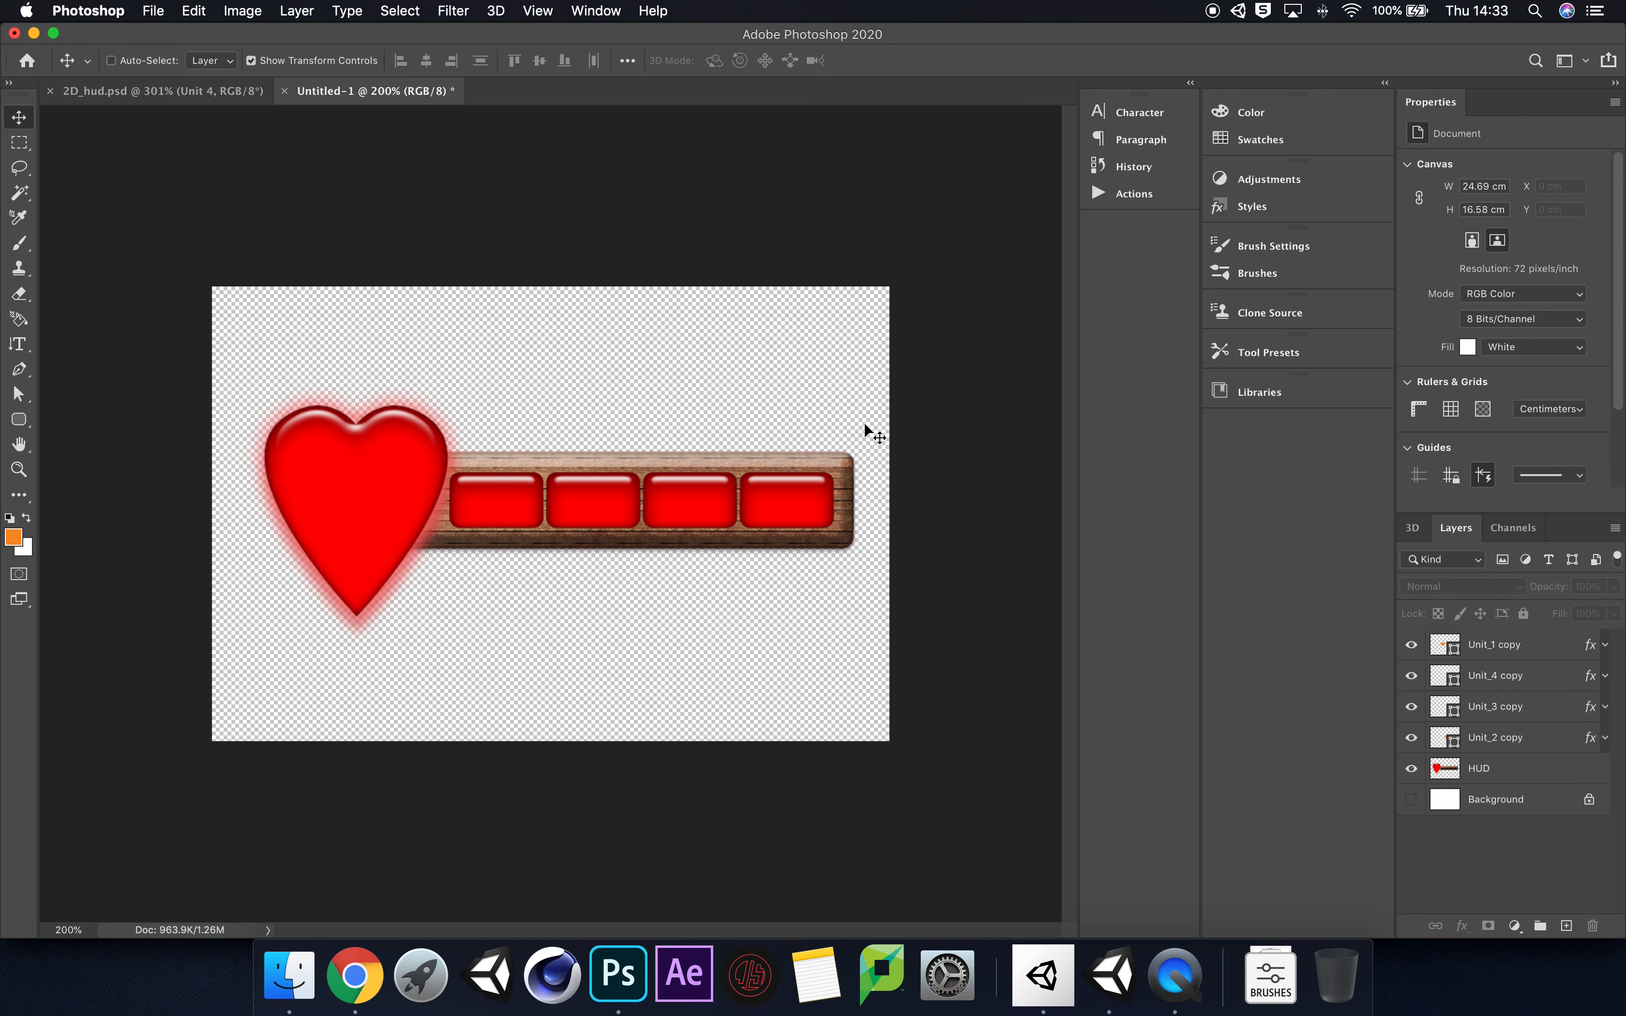
pyautogui.press('super+0')
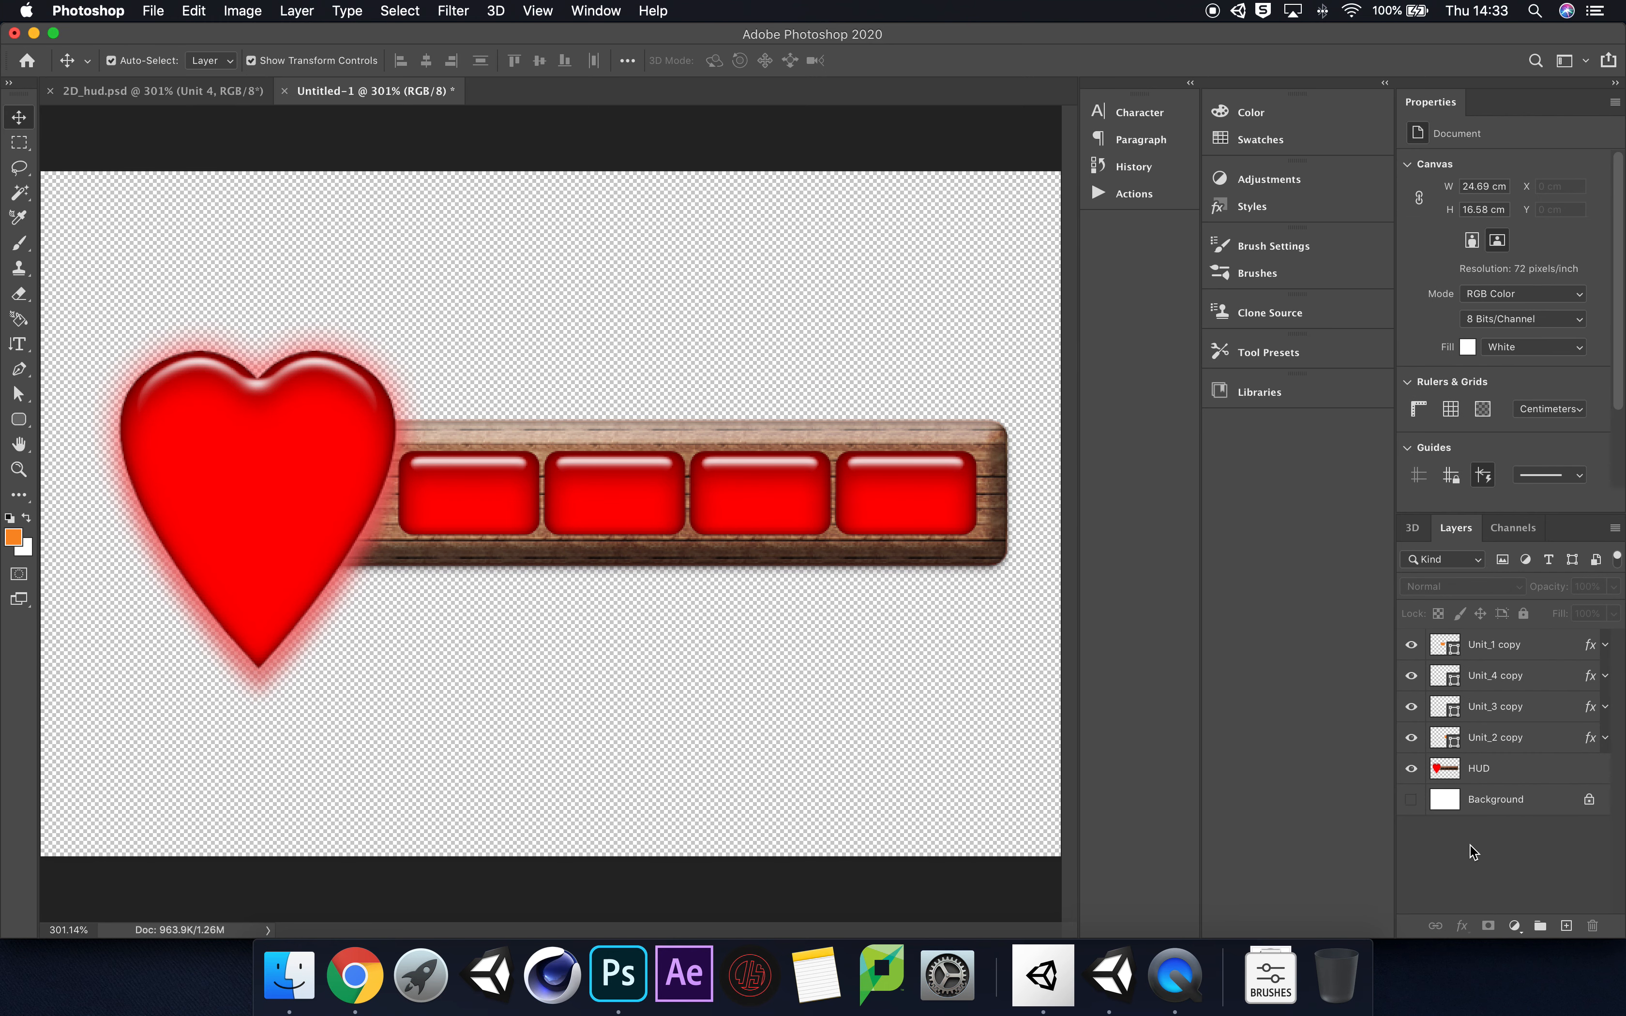